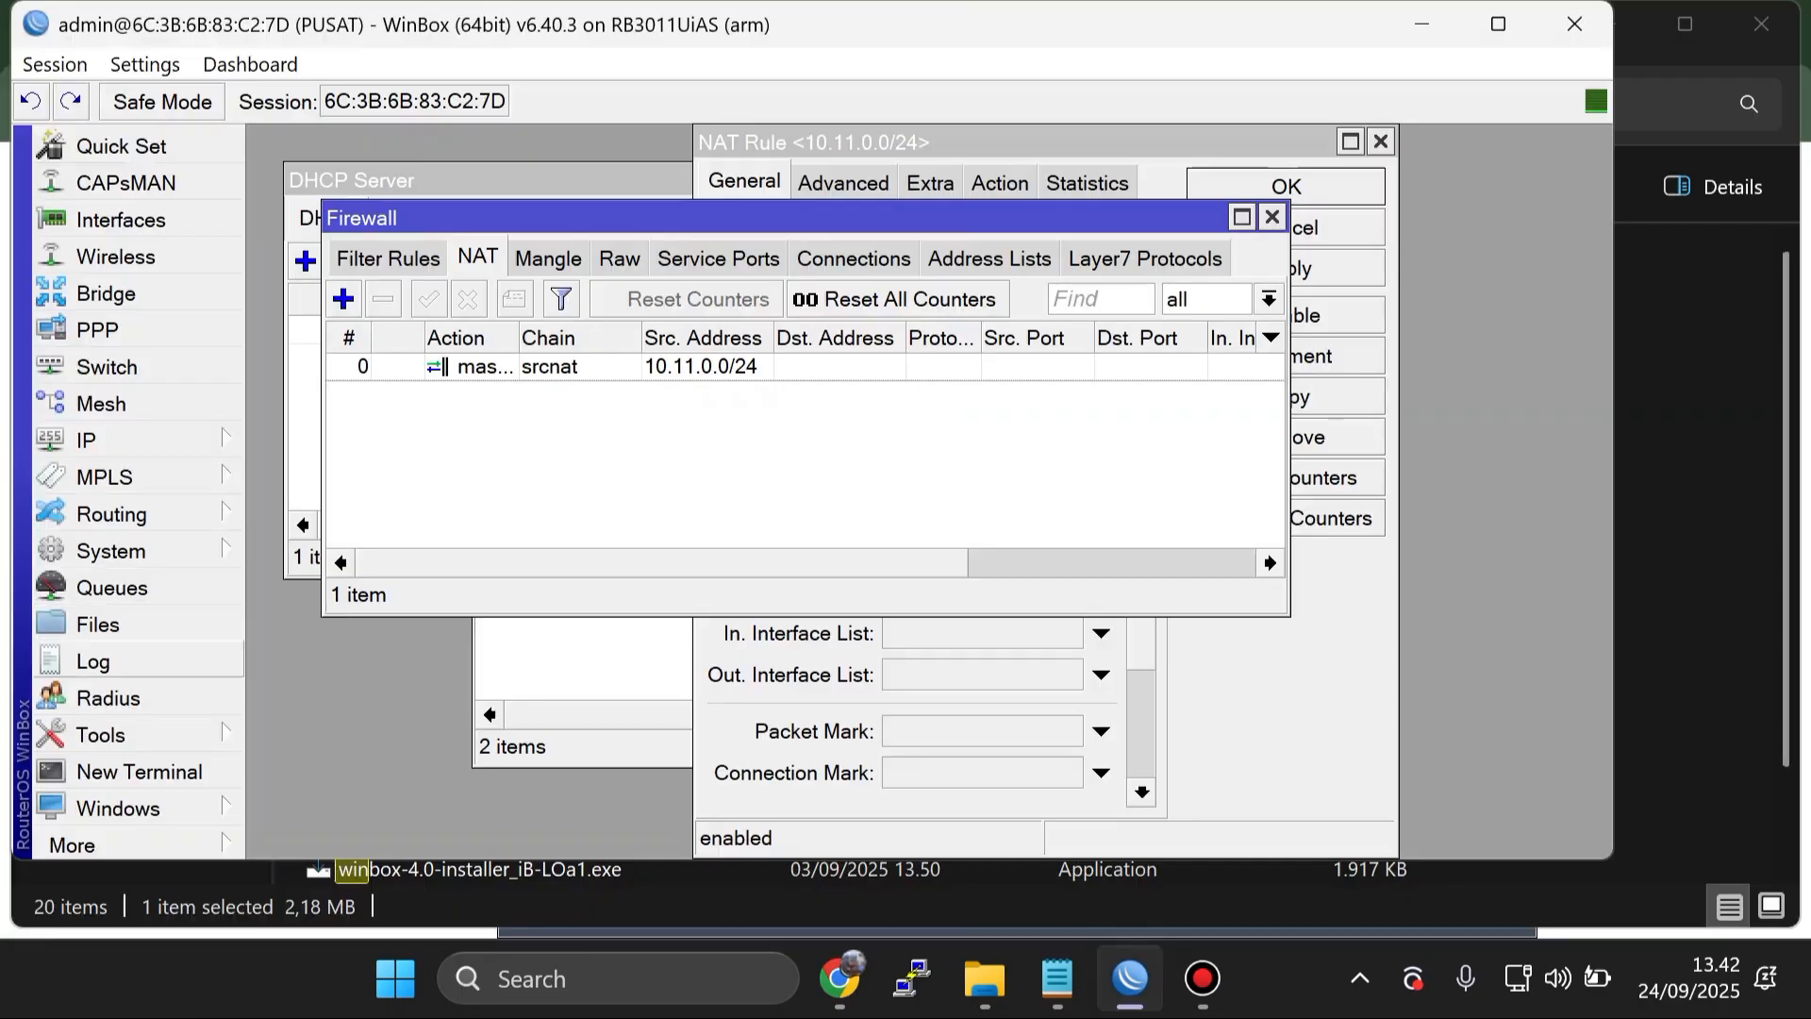
- Reset the router with No Default Configuration, Do Not Backup and Keep User Configuration, confirming the reboot
click(111, 551)
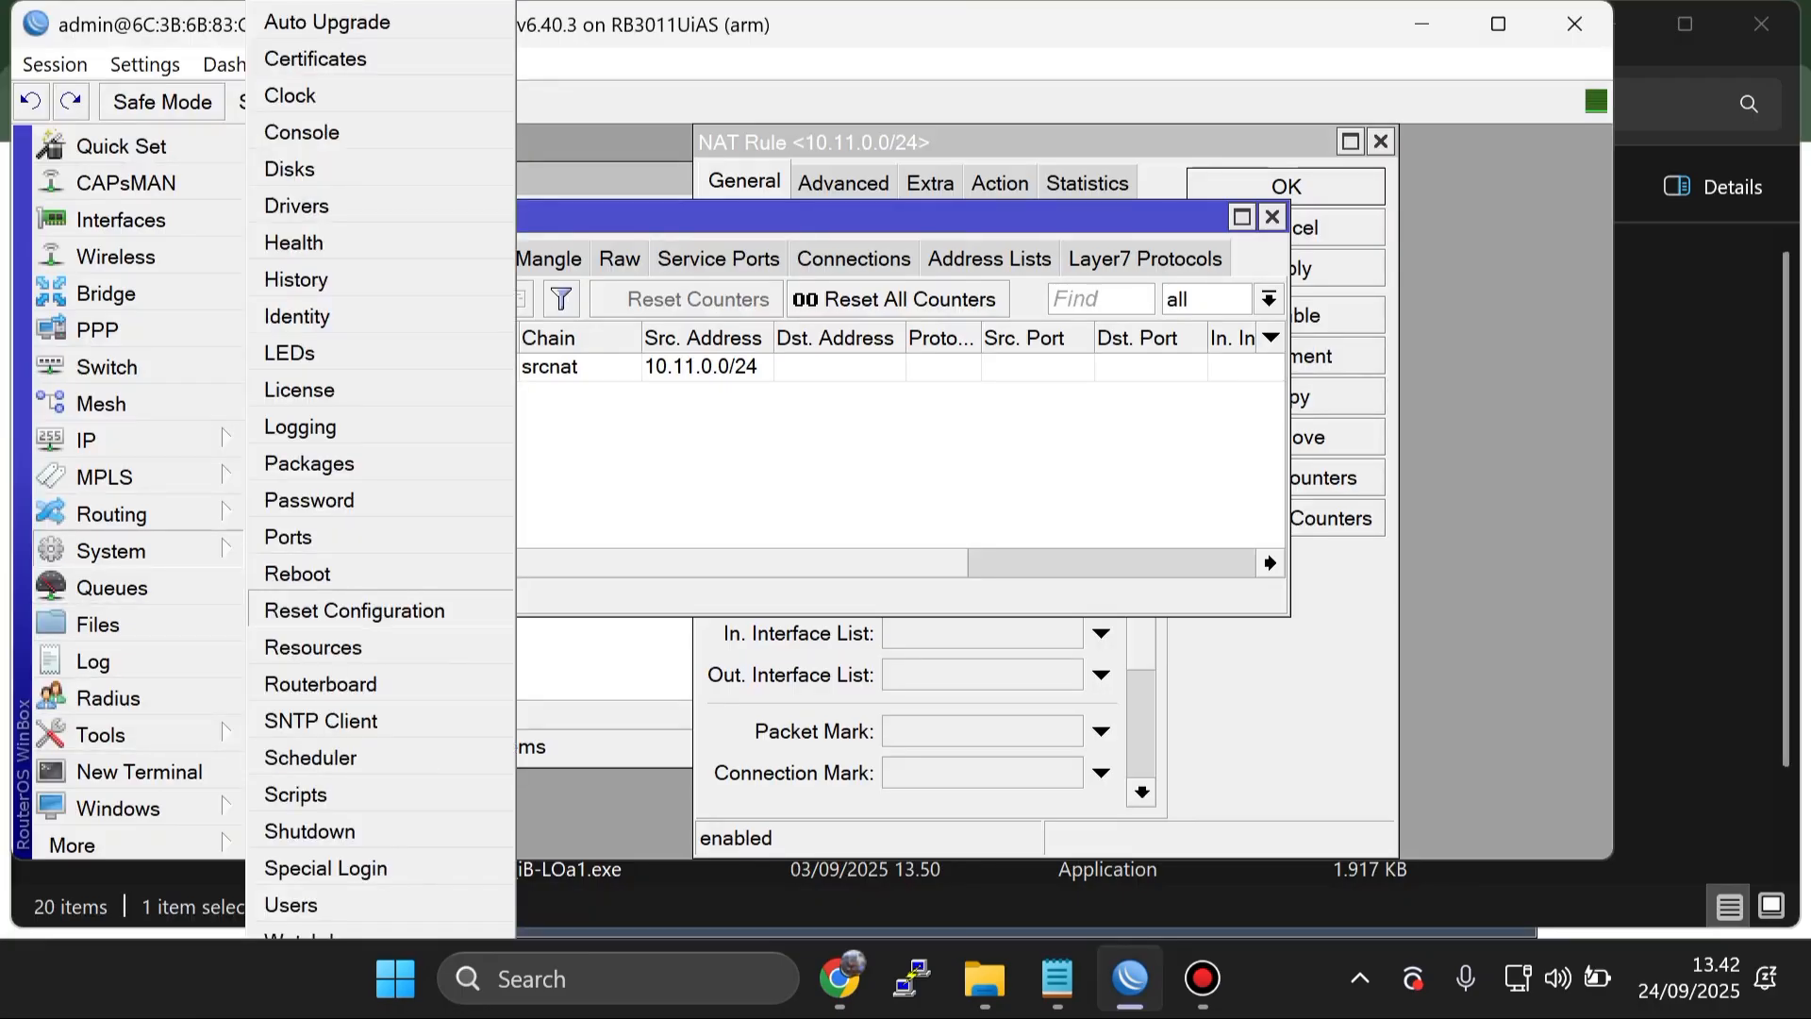
click(354, 610)
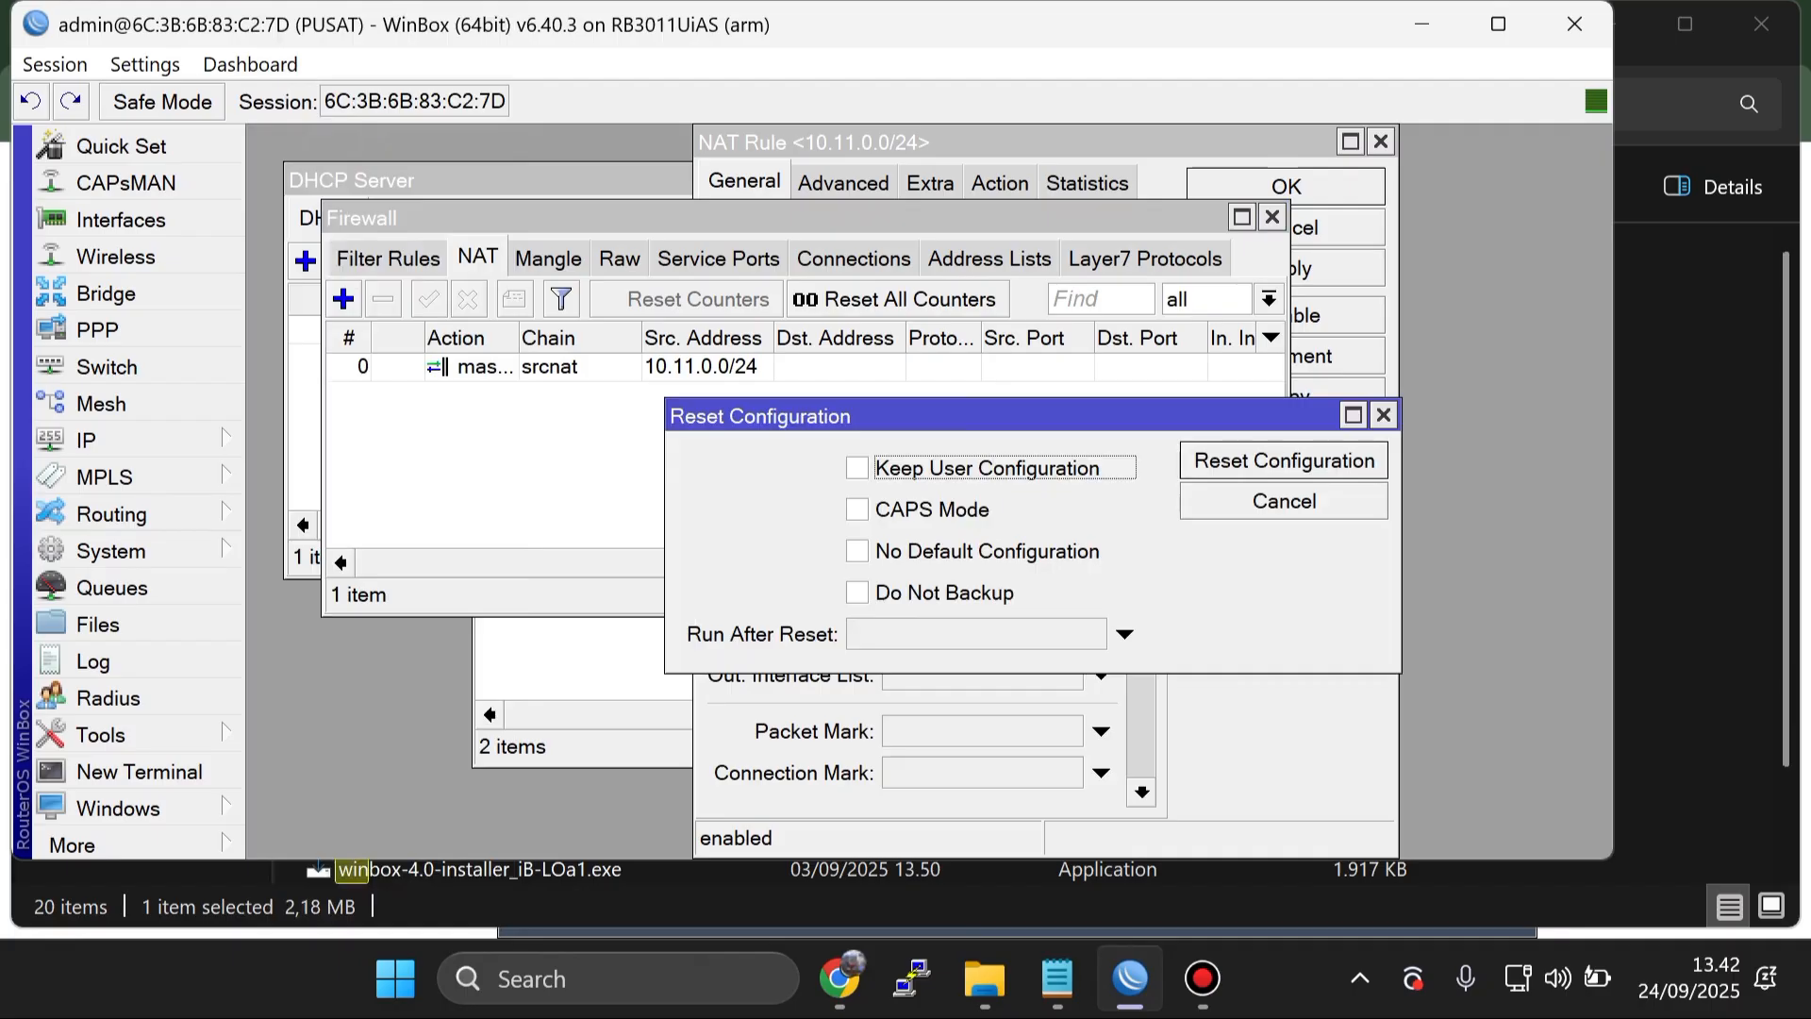
click(858, 551)
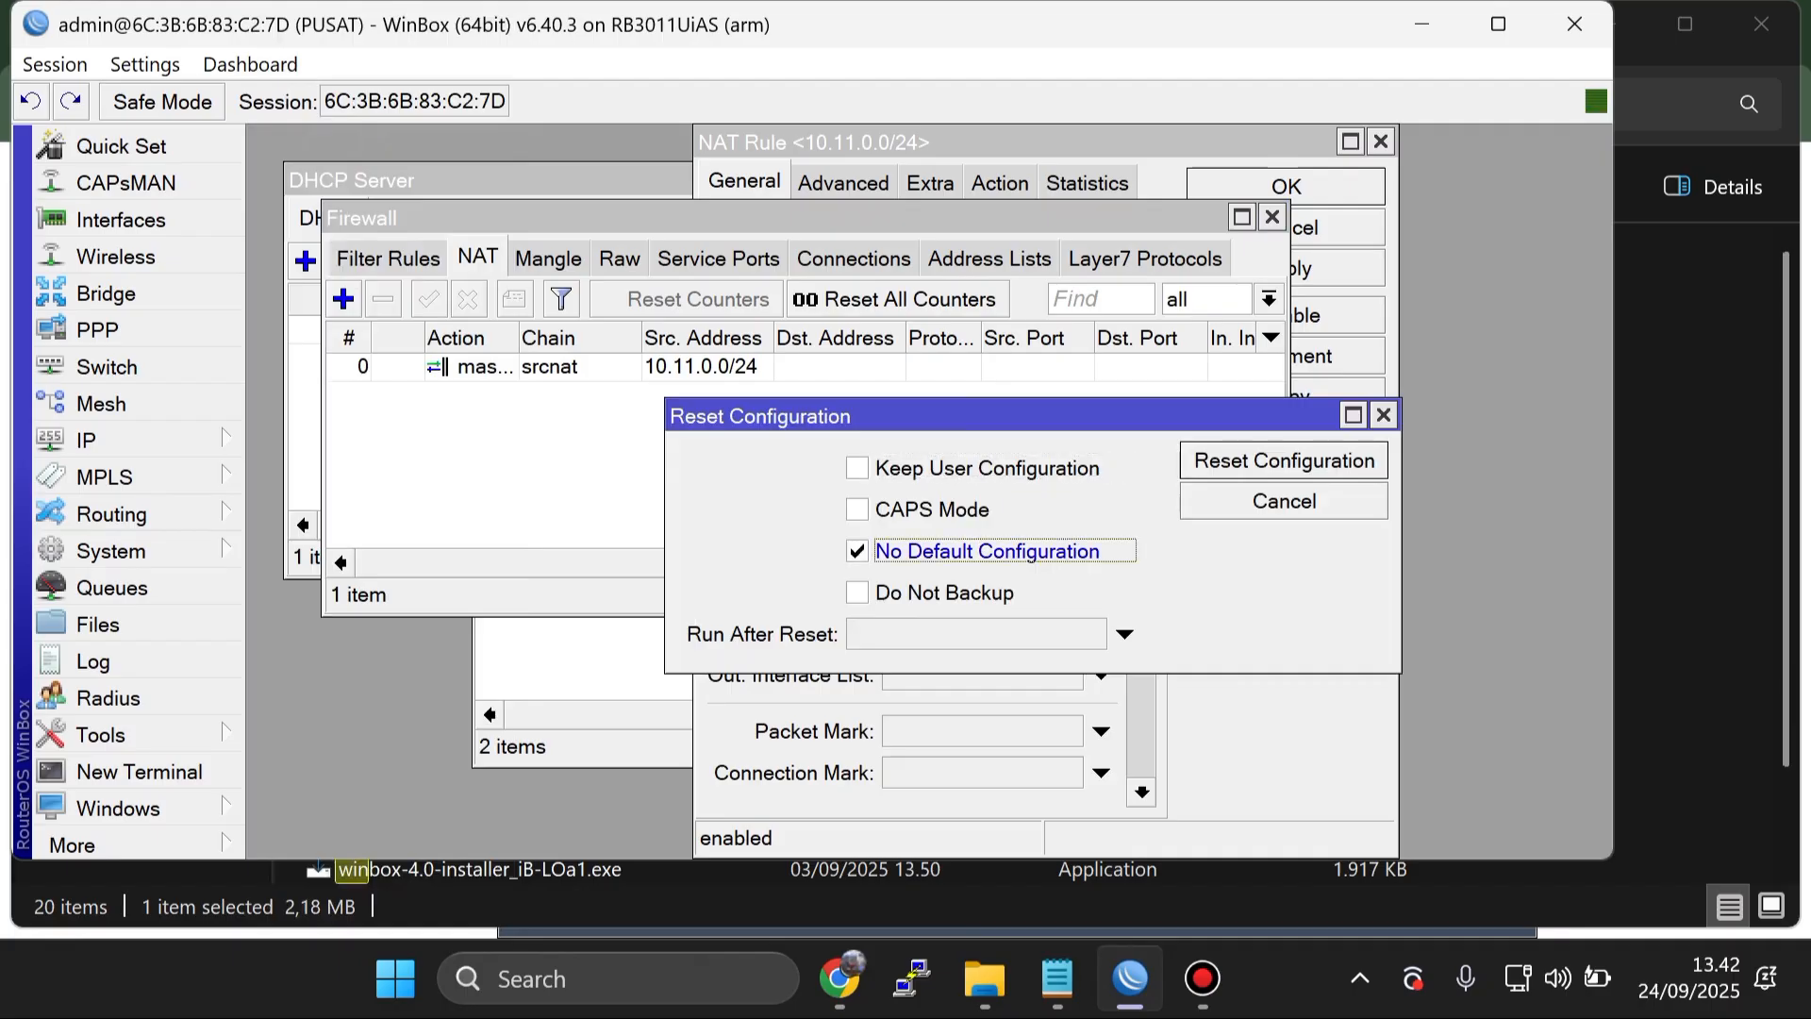
click(858, 593)
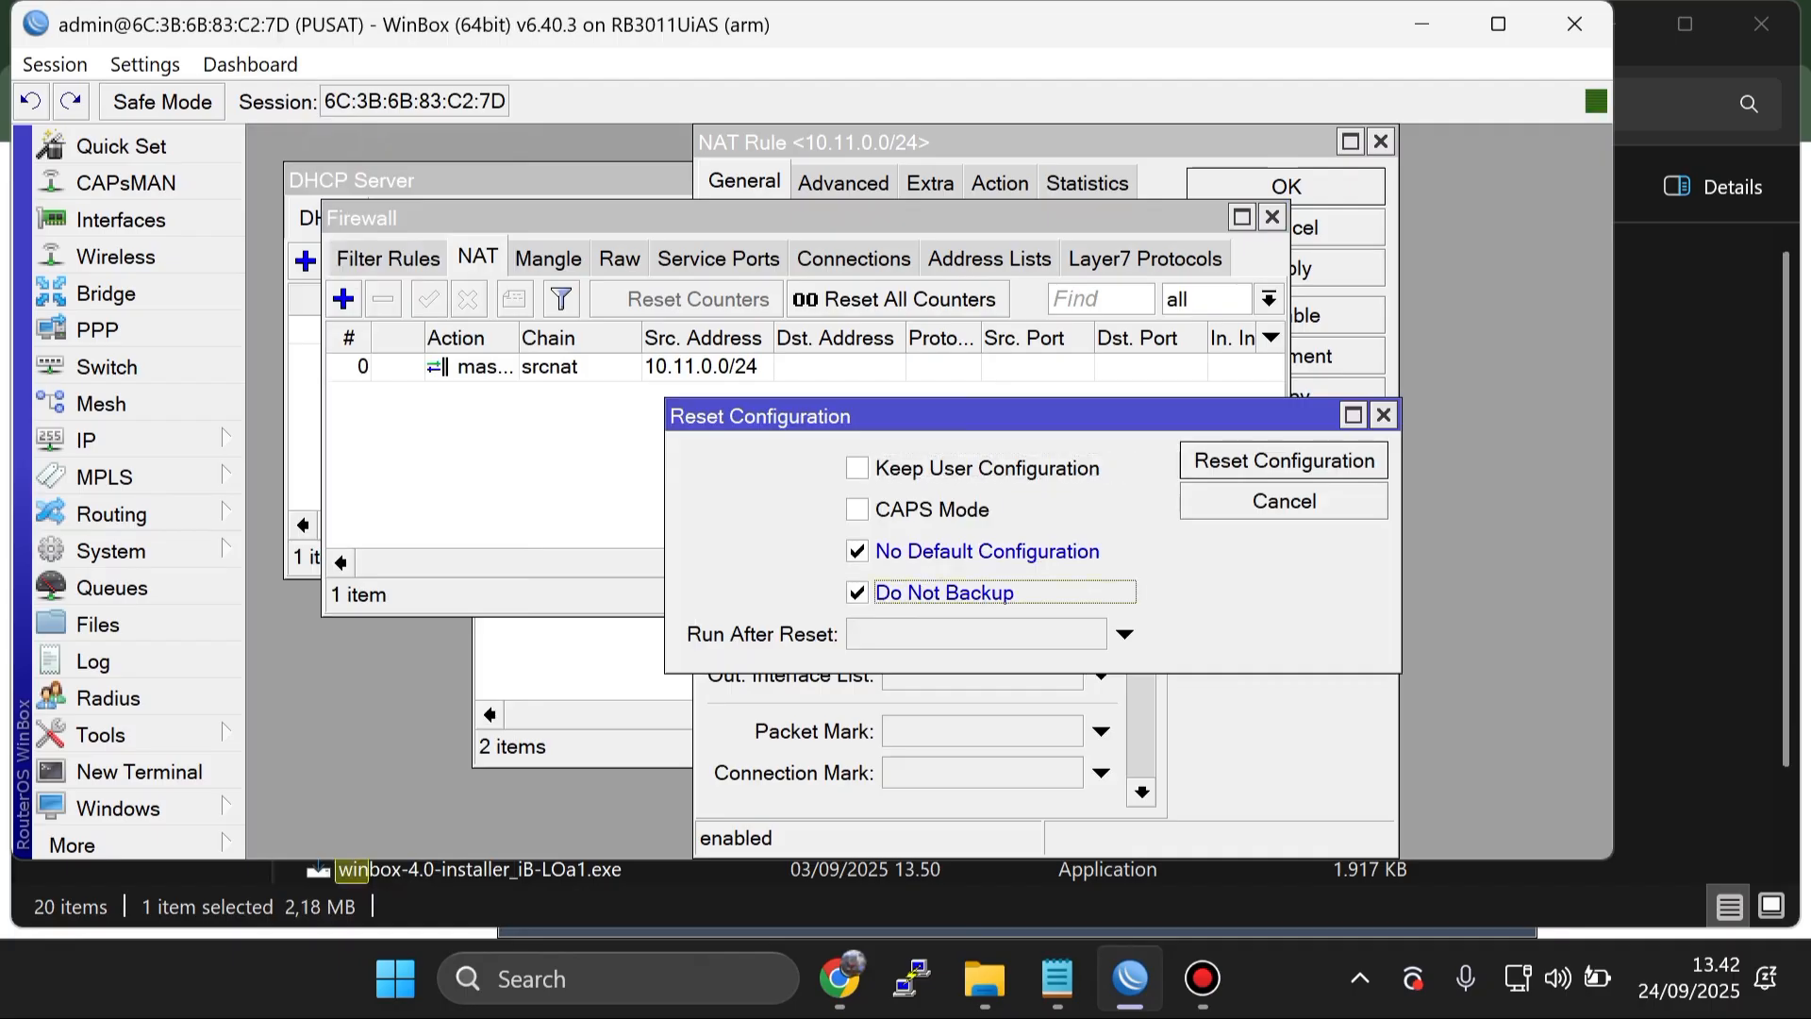
click(857, 468)
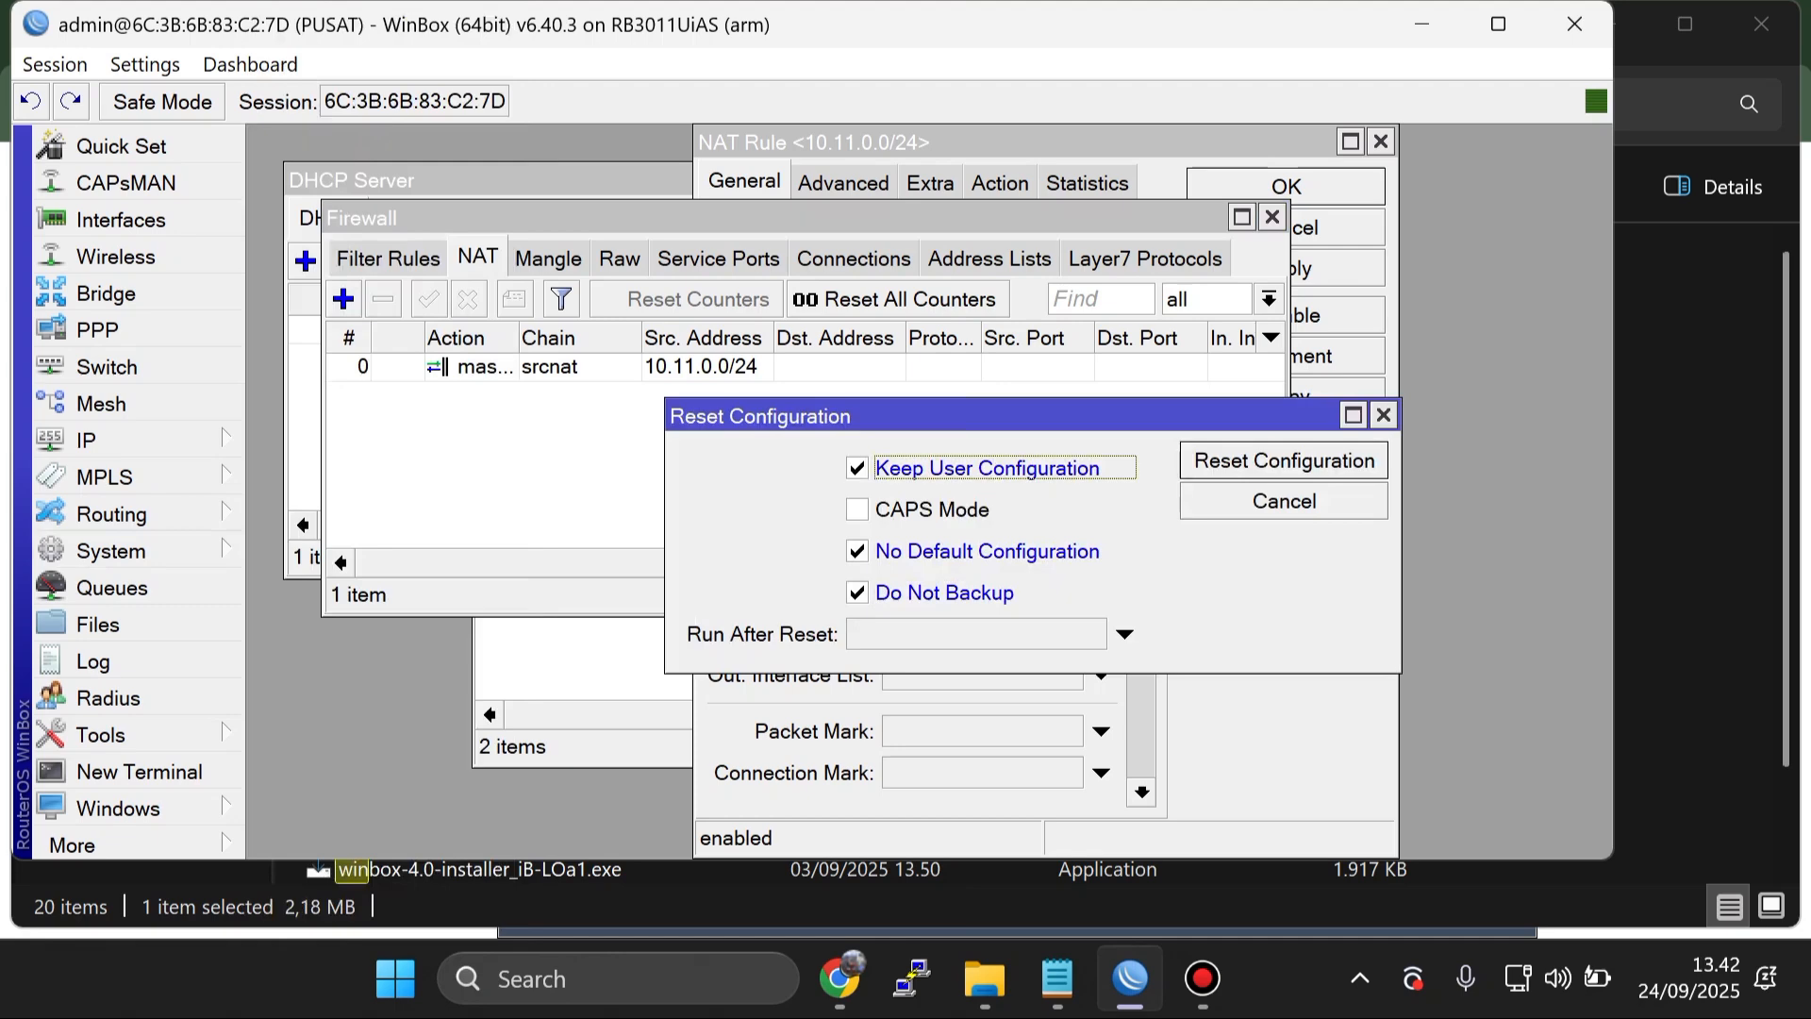
click(1283, 461)
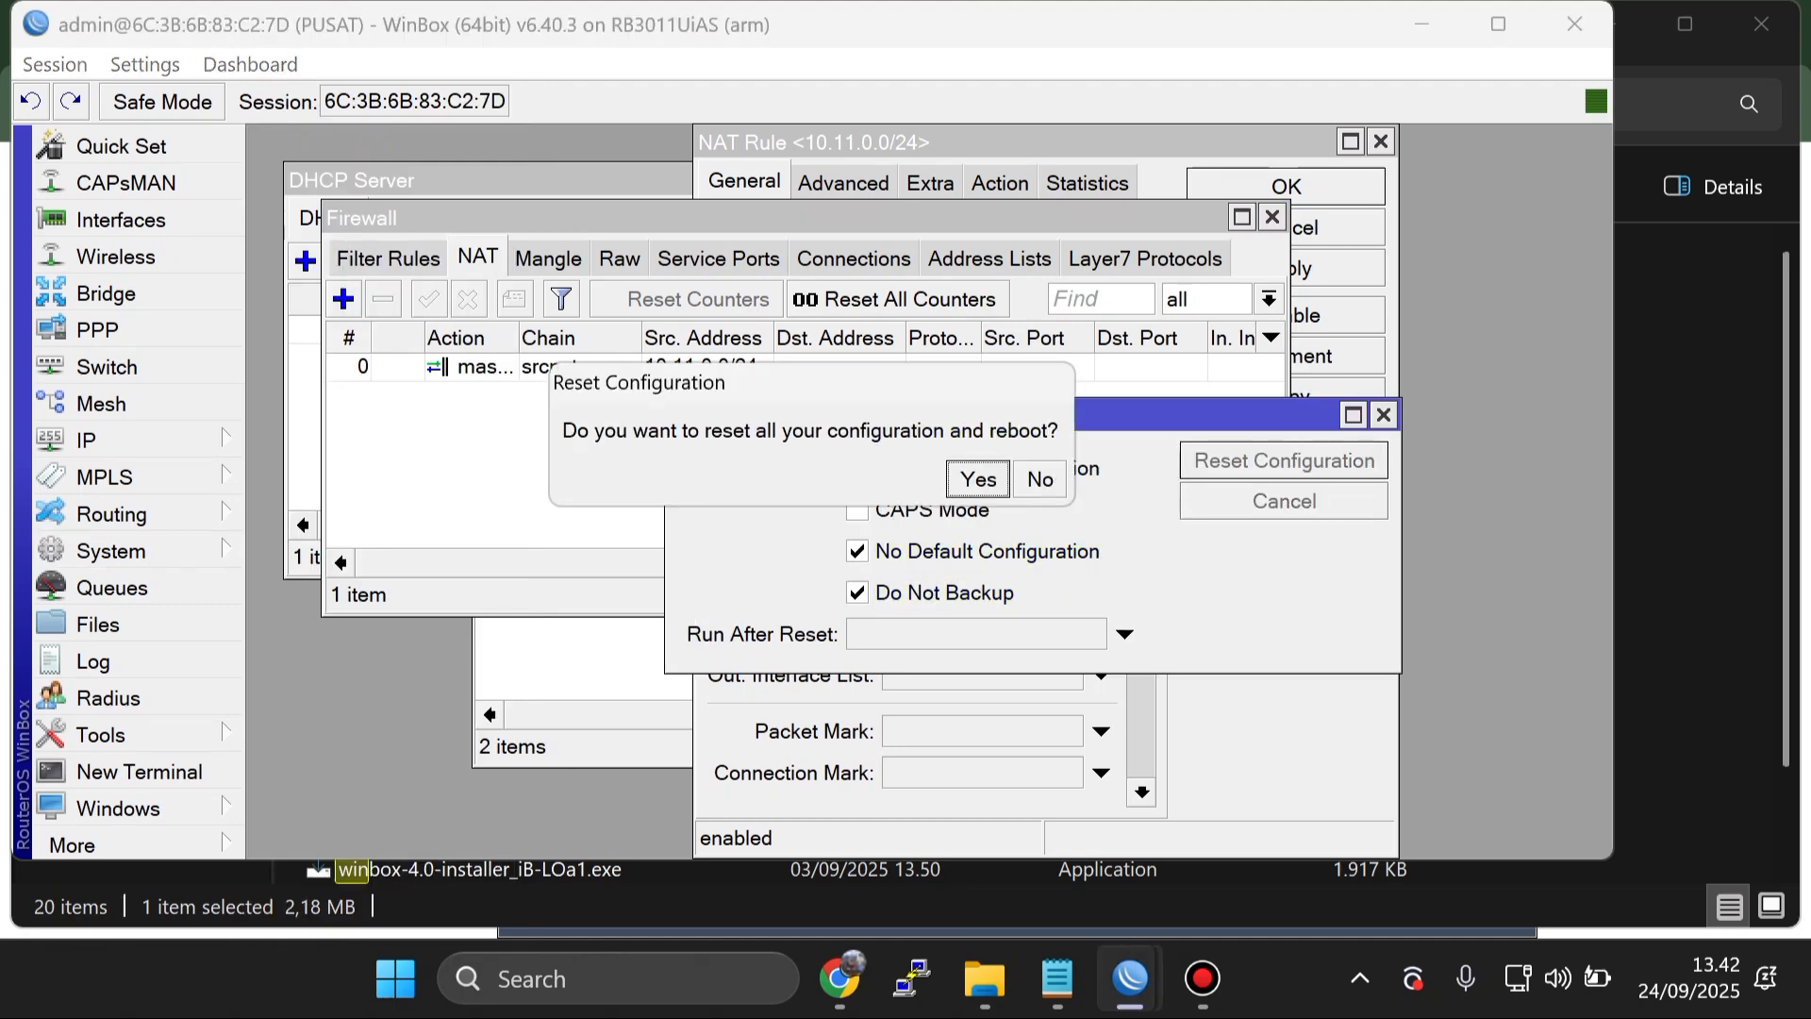
key(Return)
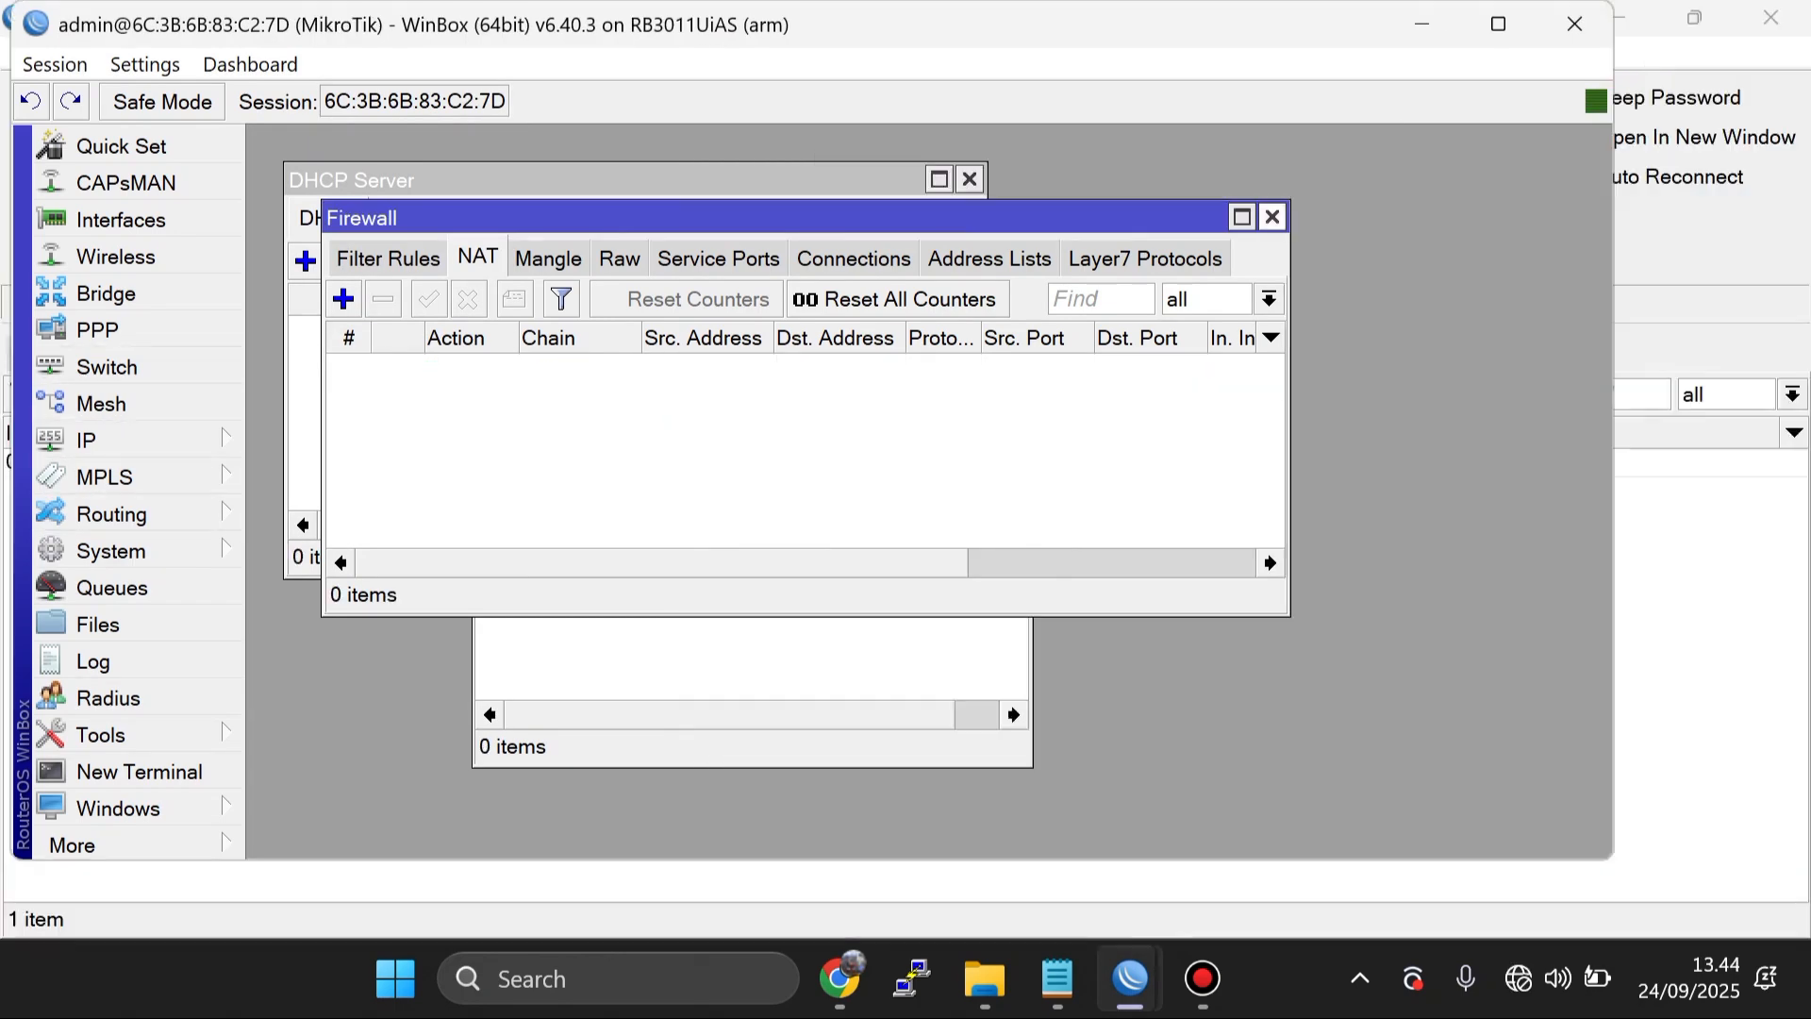
click(1273, 217)
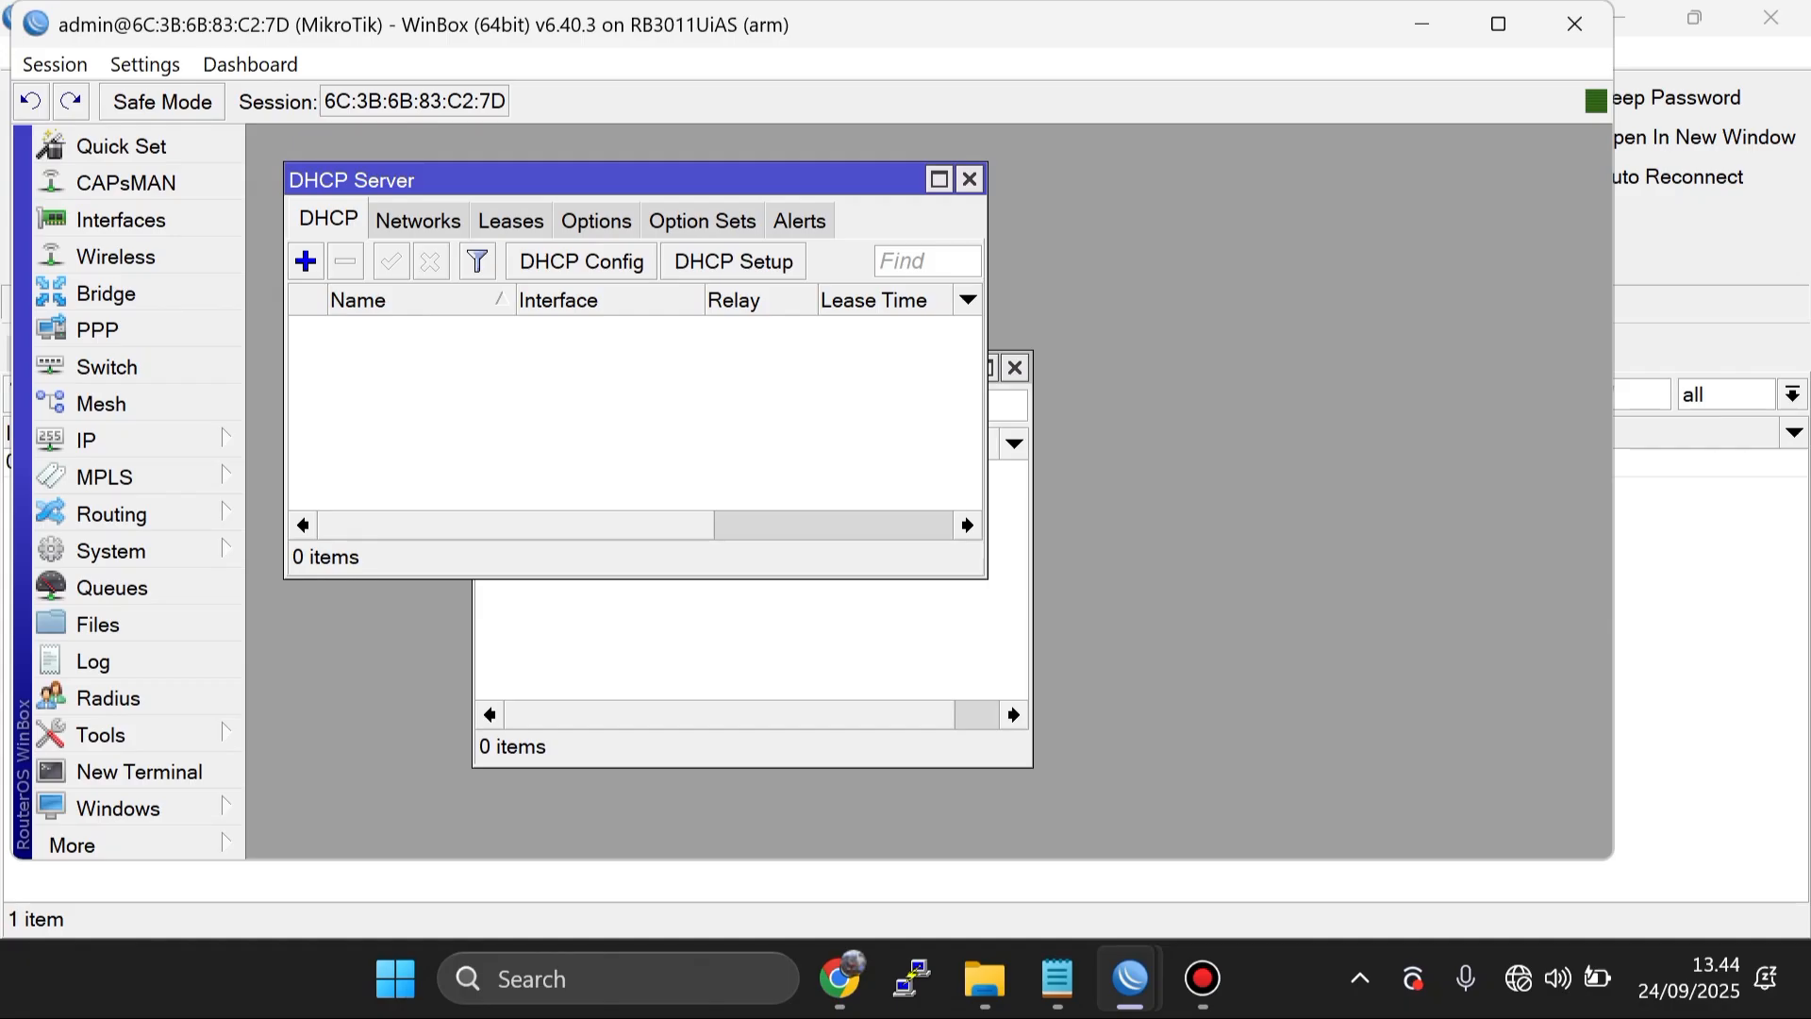
- Close the leftover windows and set the router identity to PUSAT
click(969, 179)
click(1015, 367)
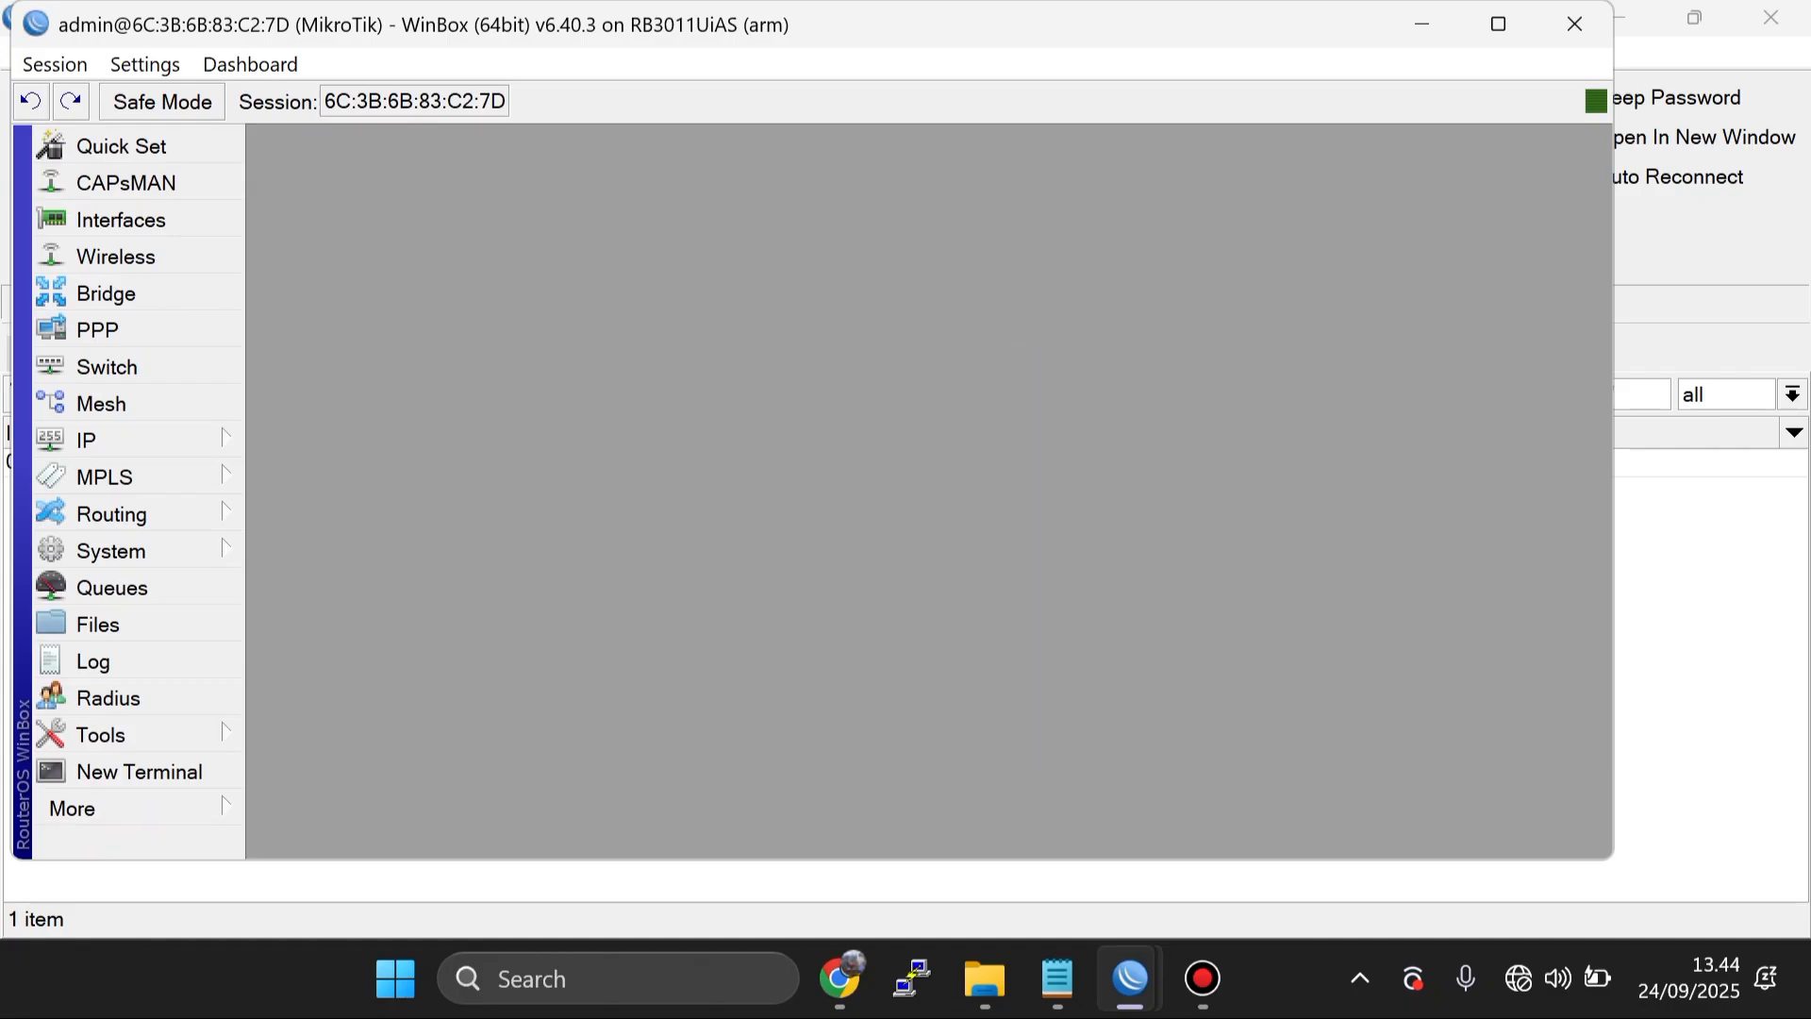
click(110, 551)
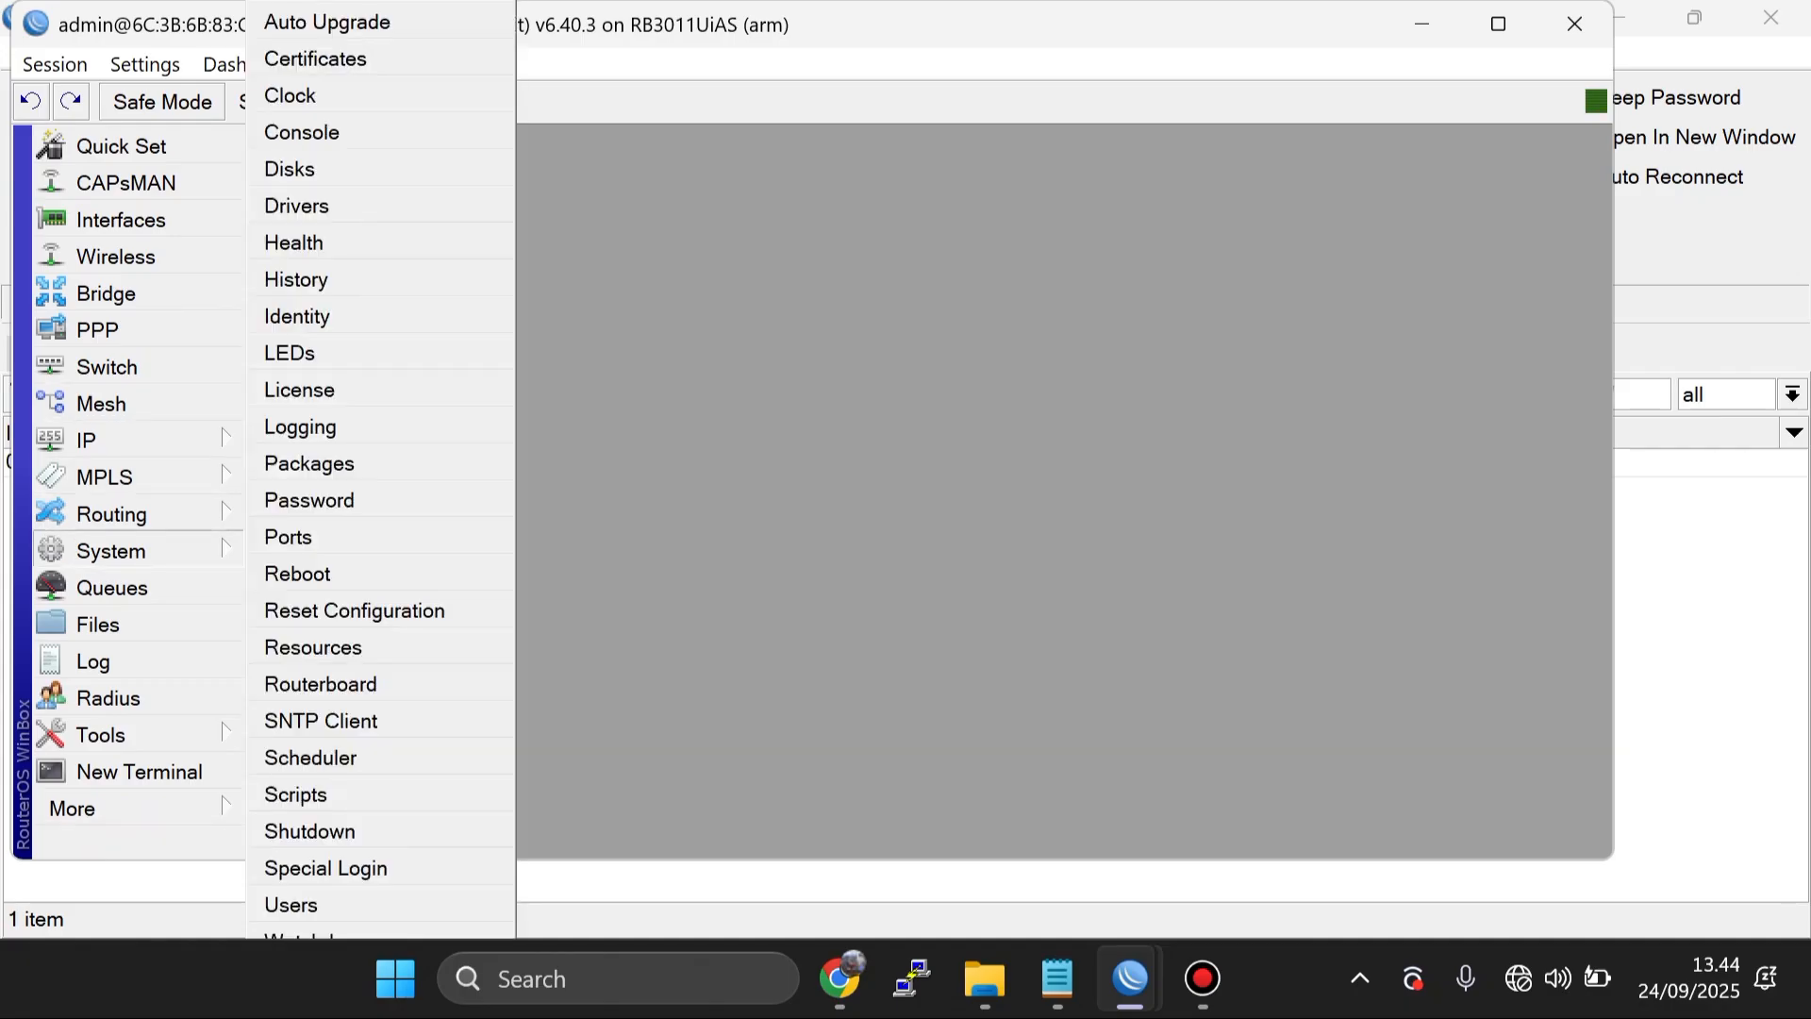
click(296, 316)
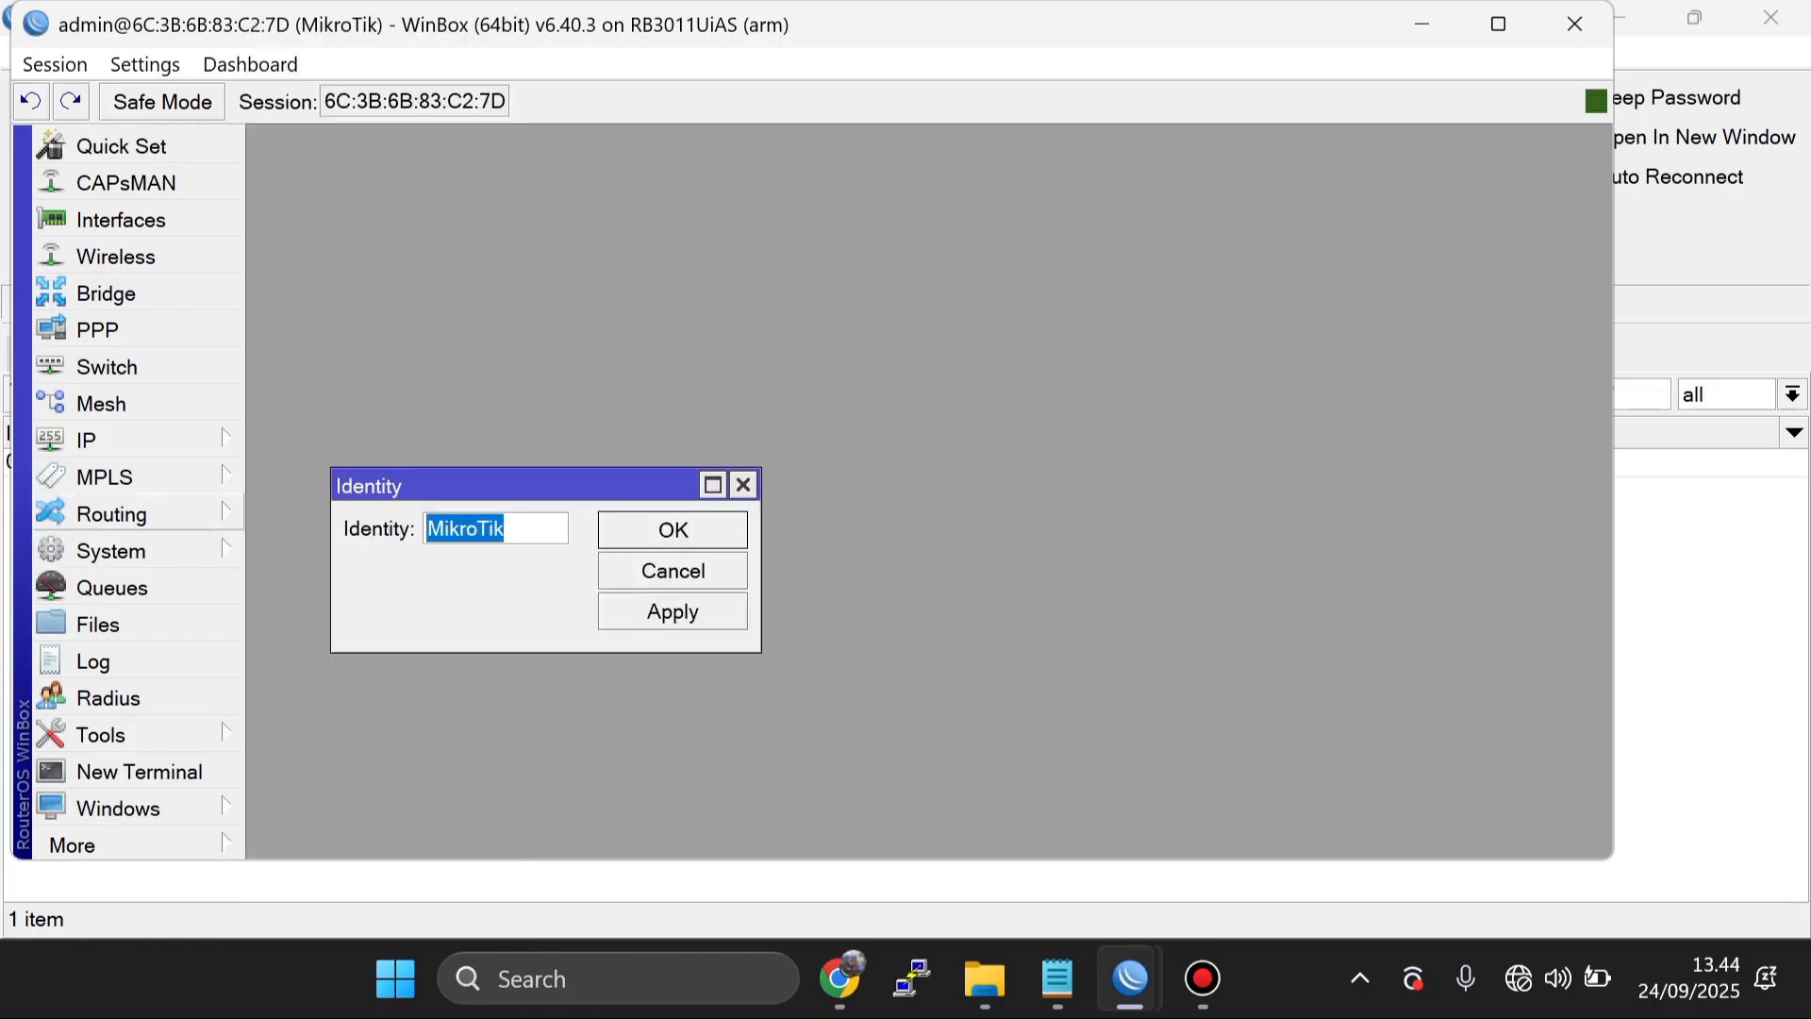
text(PUSAT)
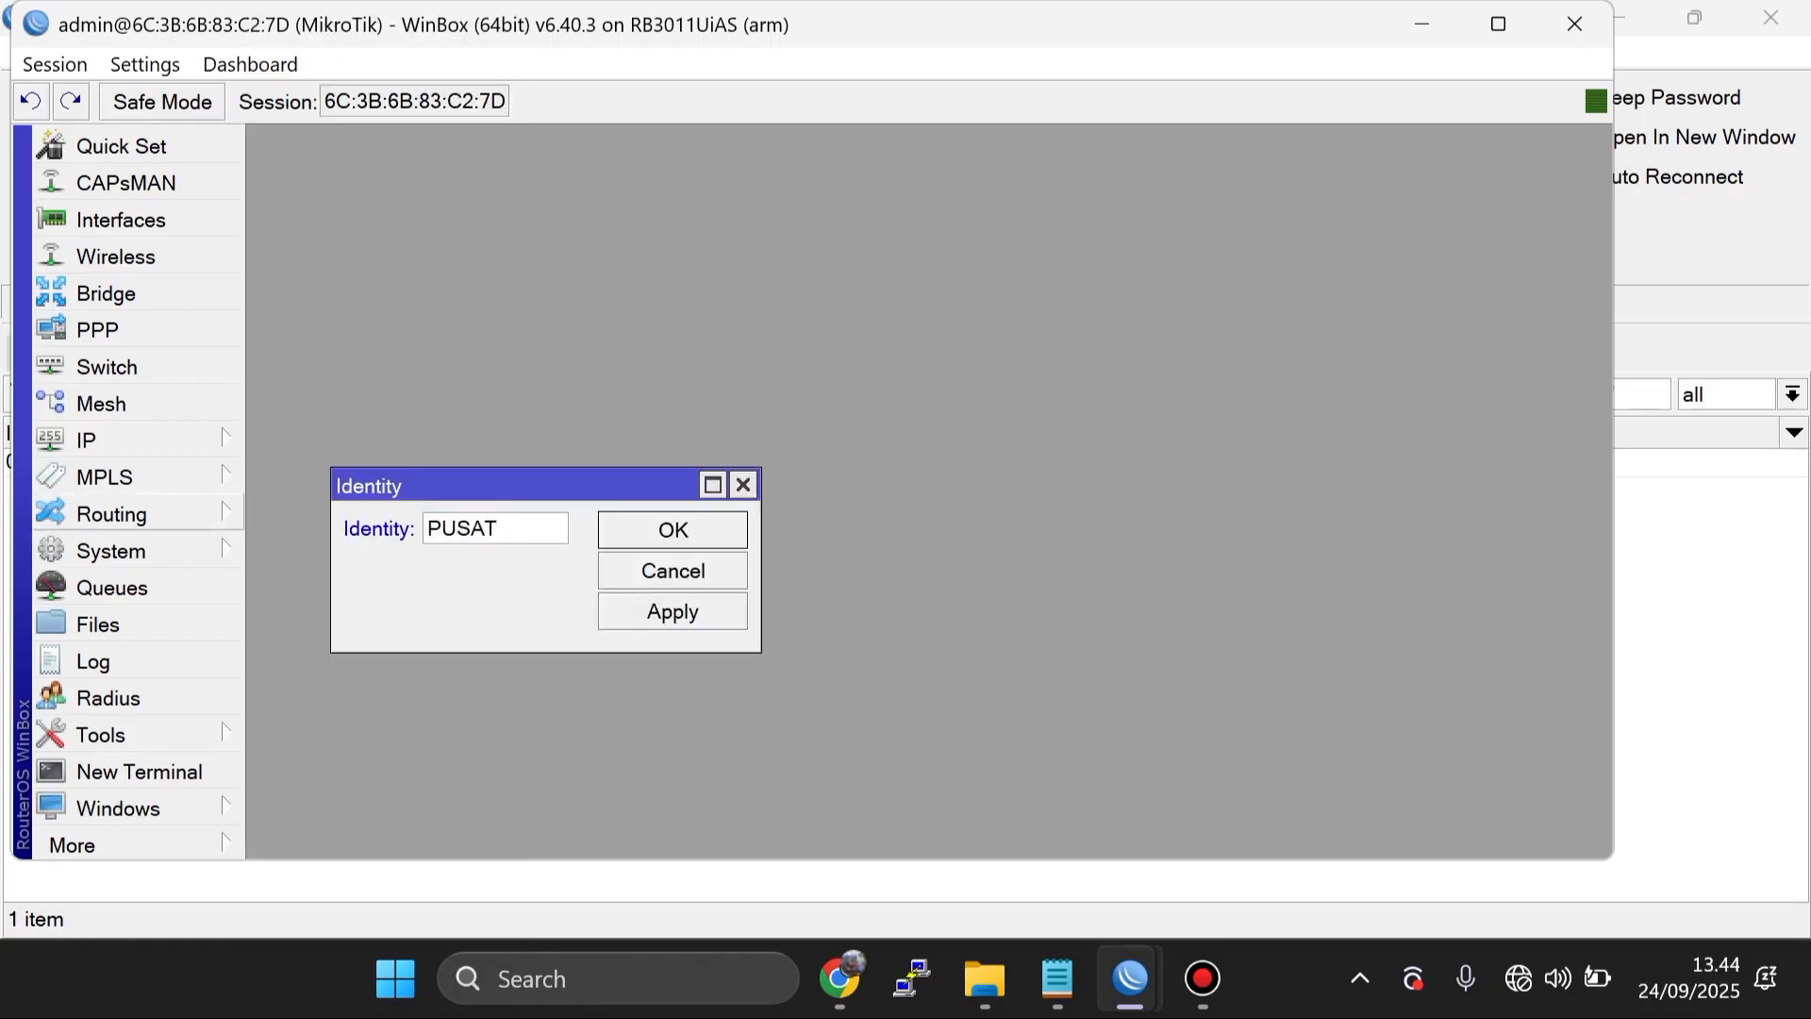
click(672, 611)
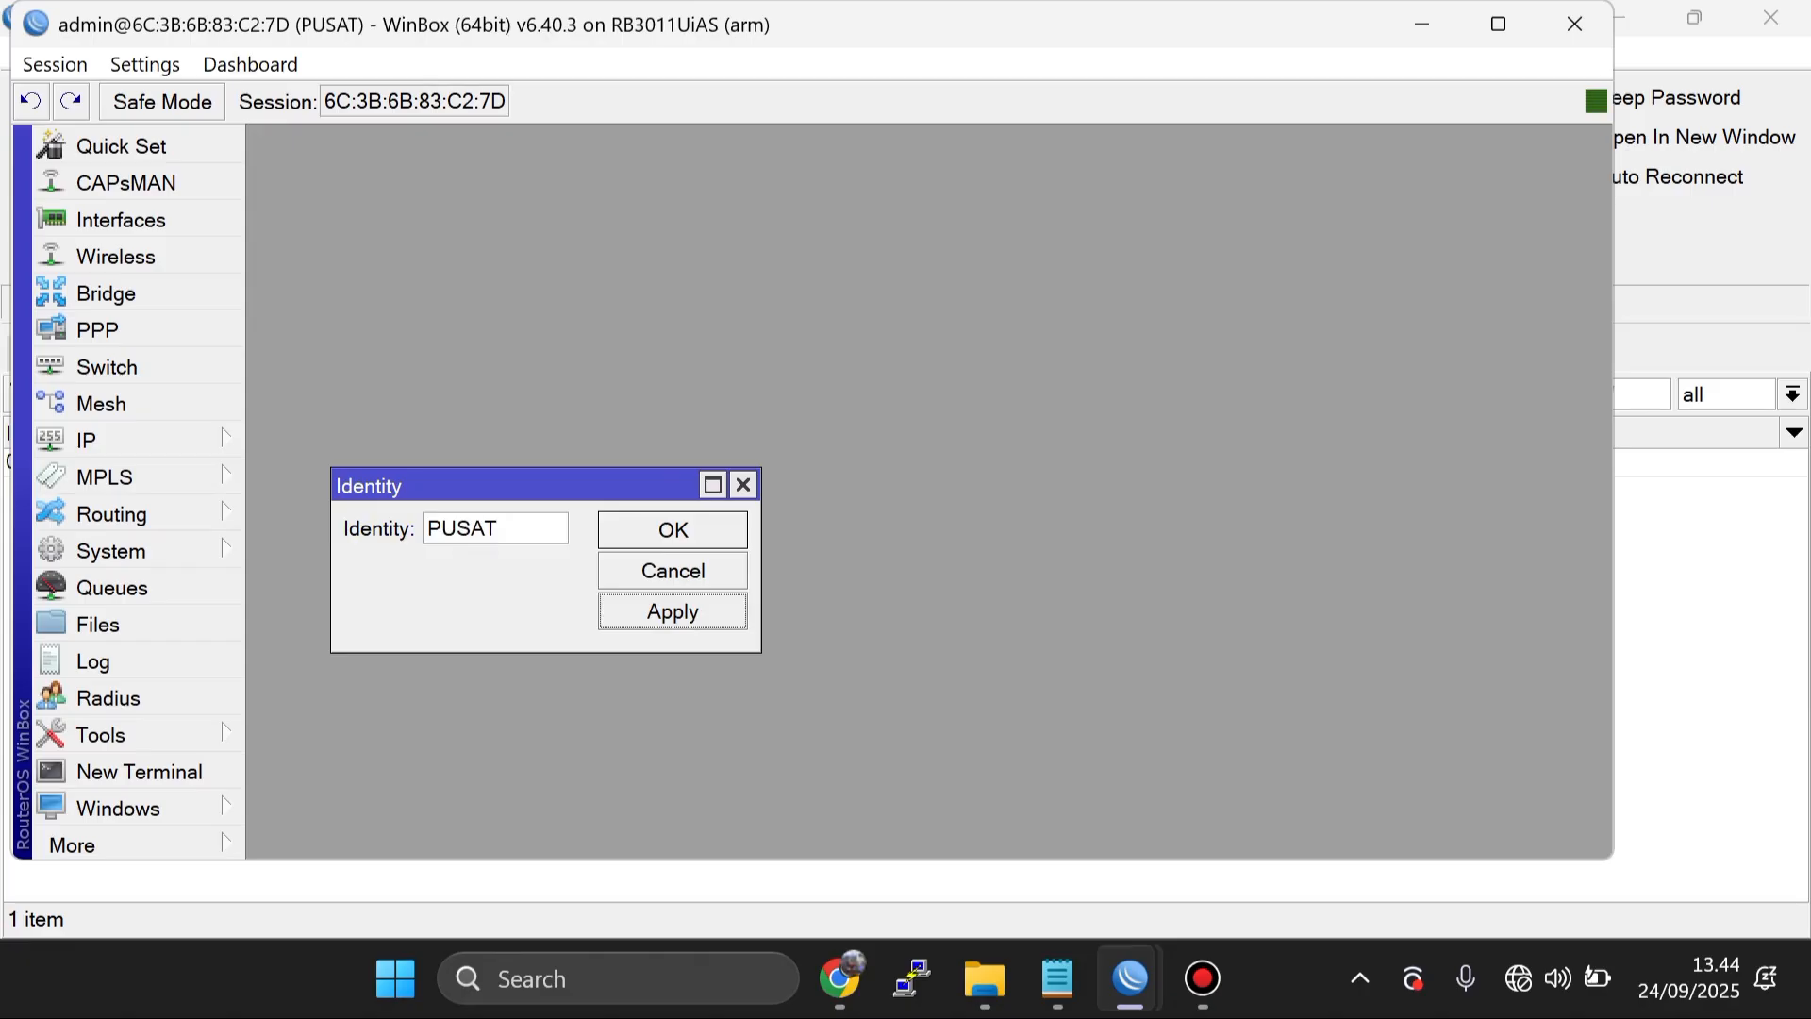
click(672, 530)
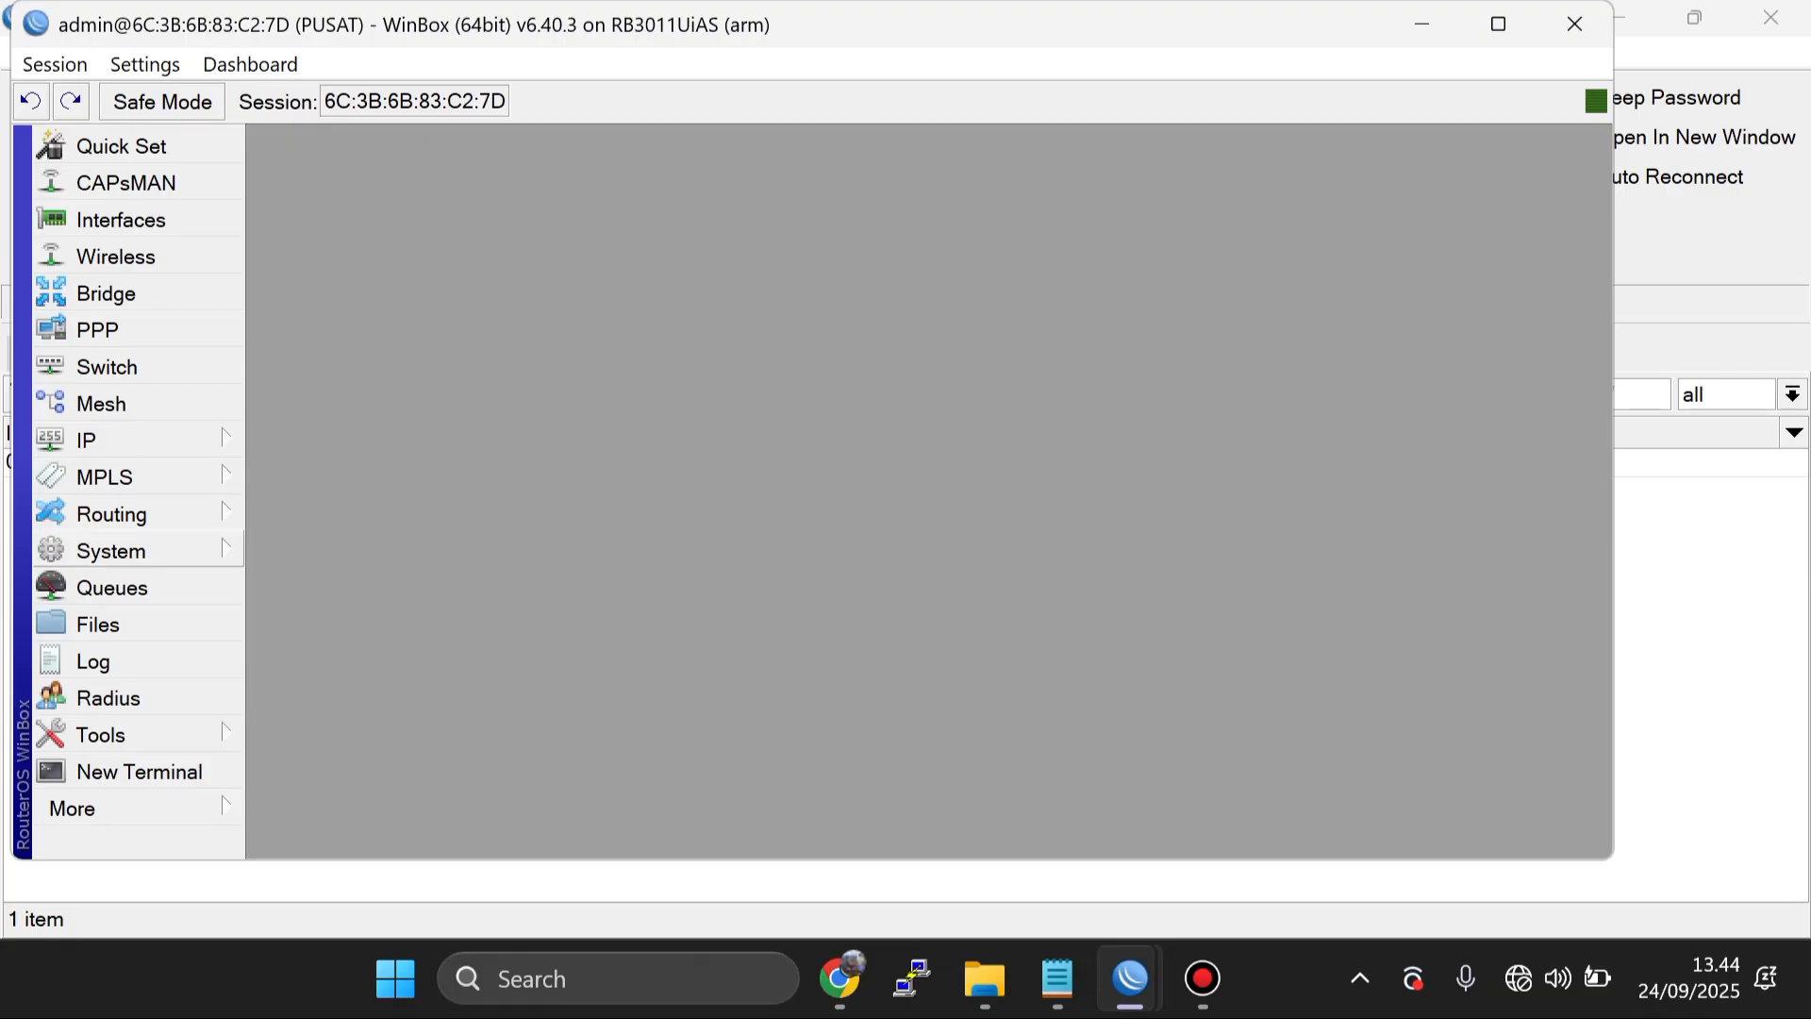
- Change the admin password to a new value
click(112, 551)
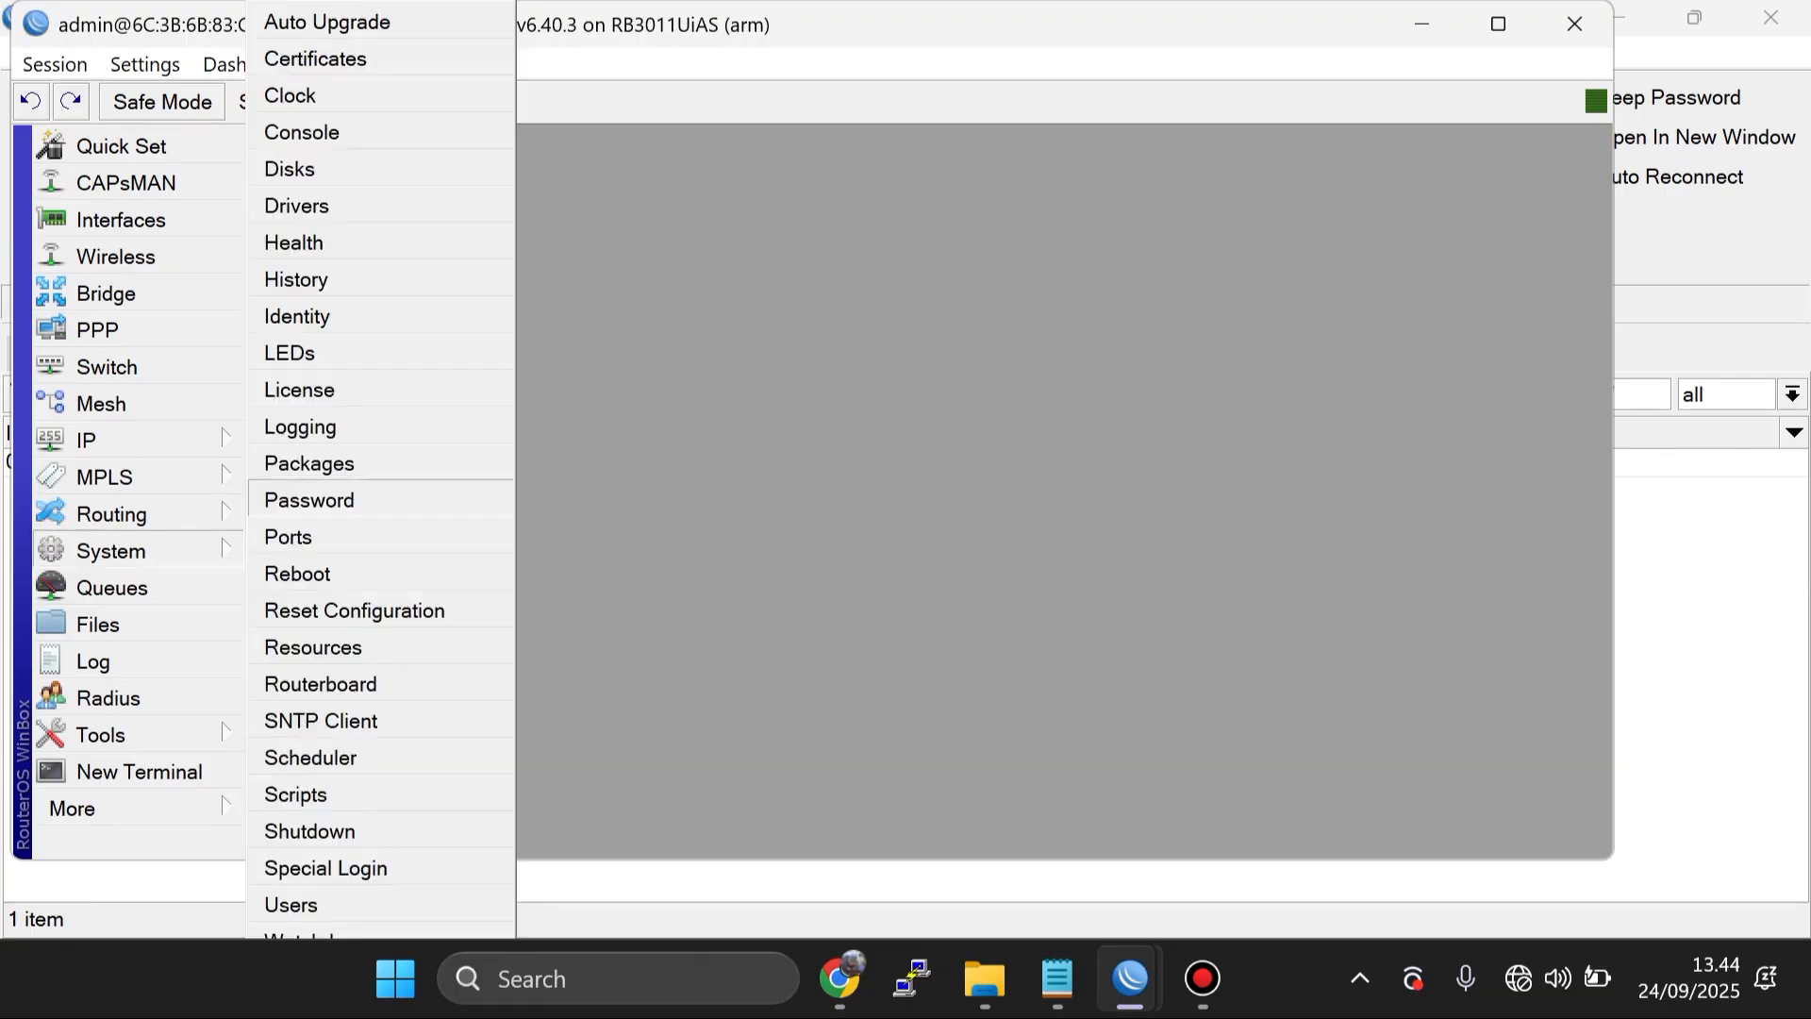
click(310, 500)
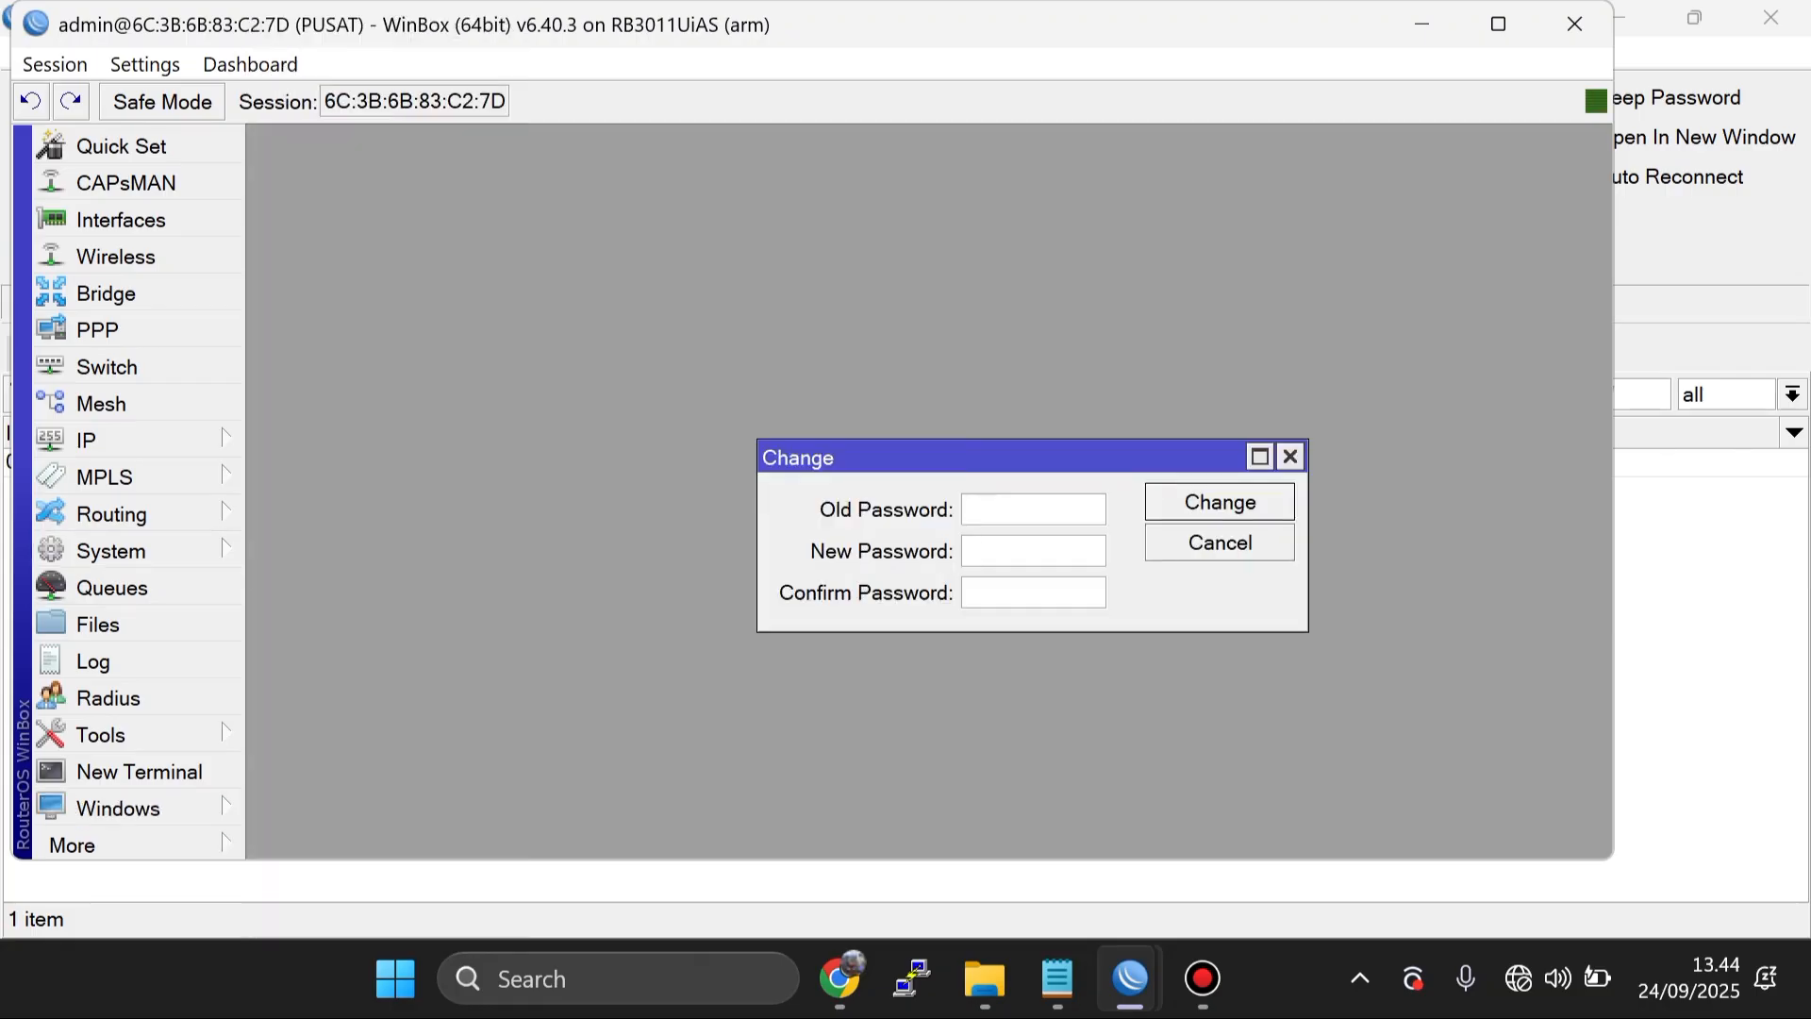
text(******)
key(Return)
click(139, 440)
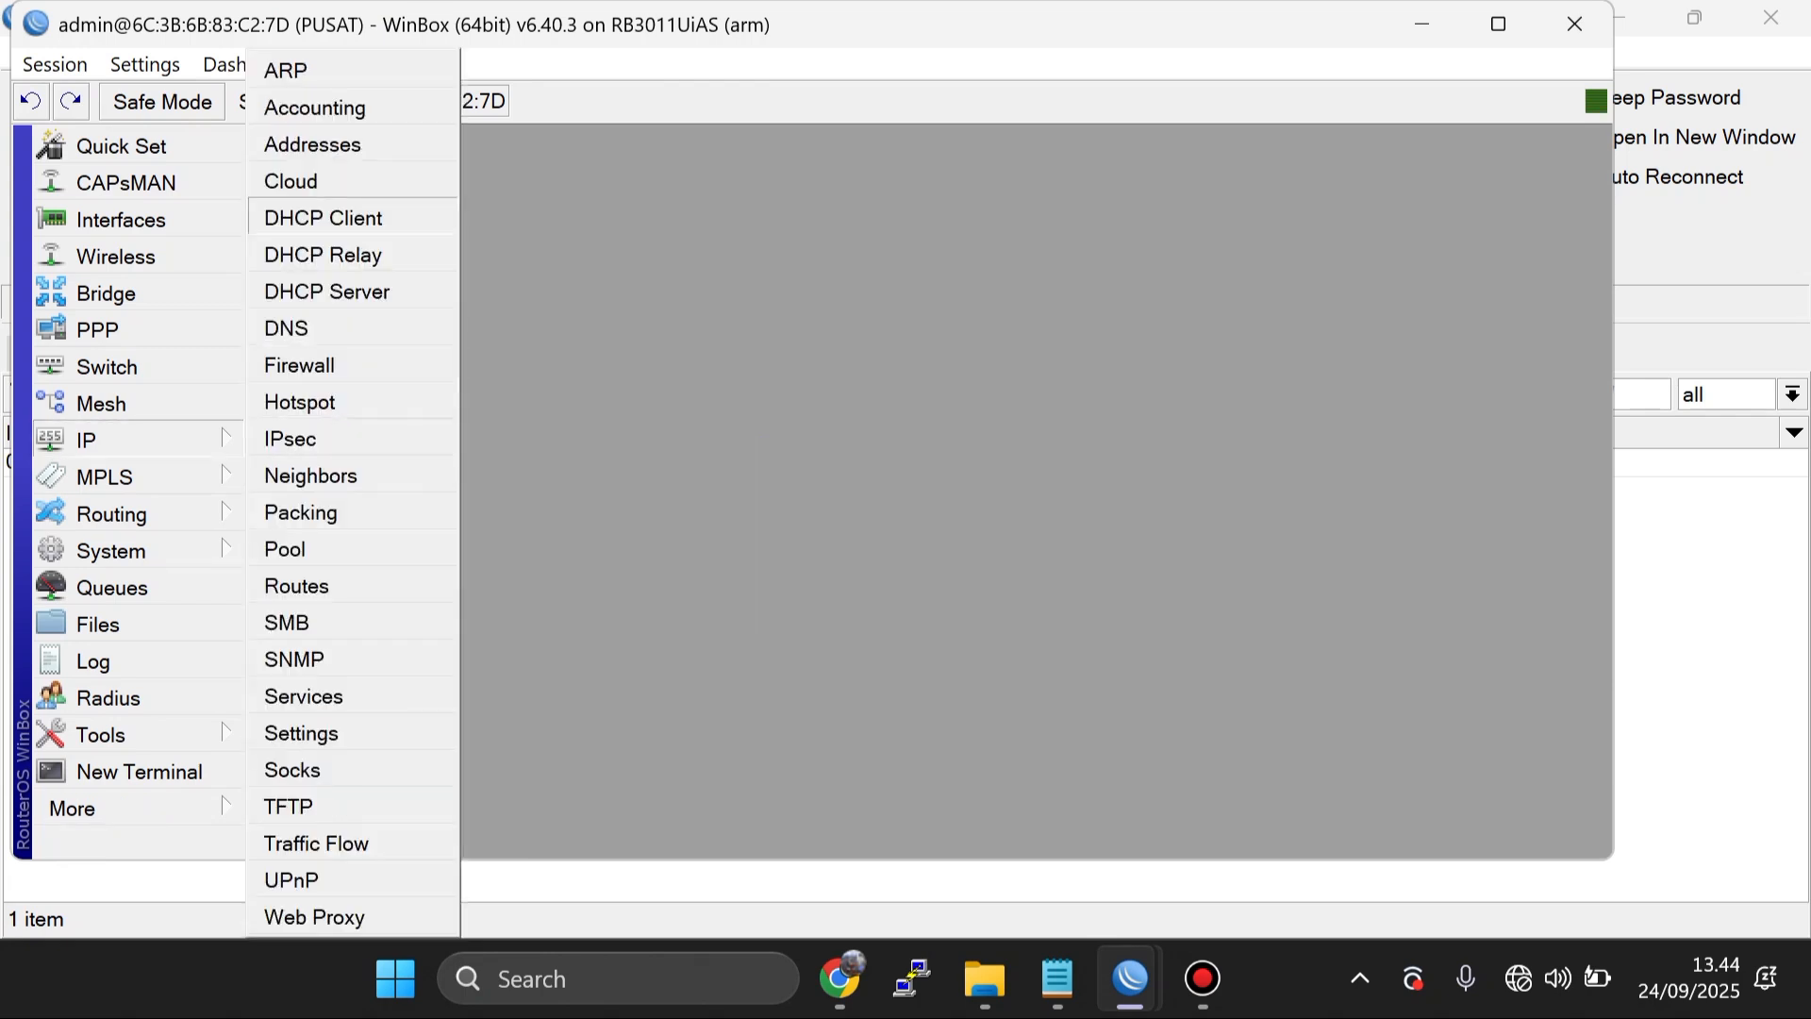
- Add a DHCP client on ether1 and enlarge its window to confirm it's bound to 192.168.4.242/24
click(323, 217)
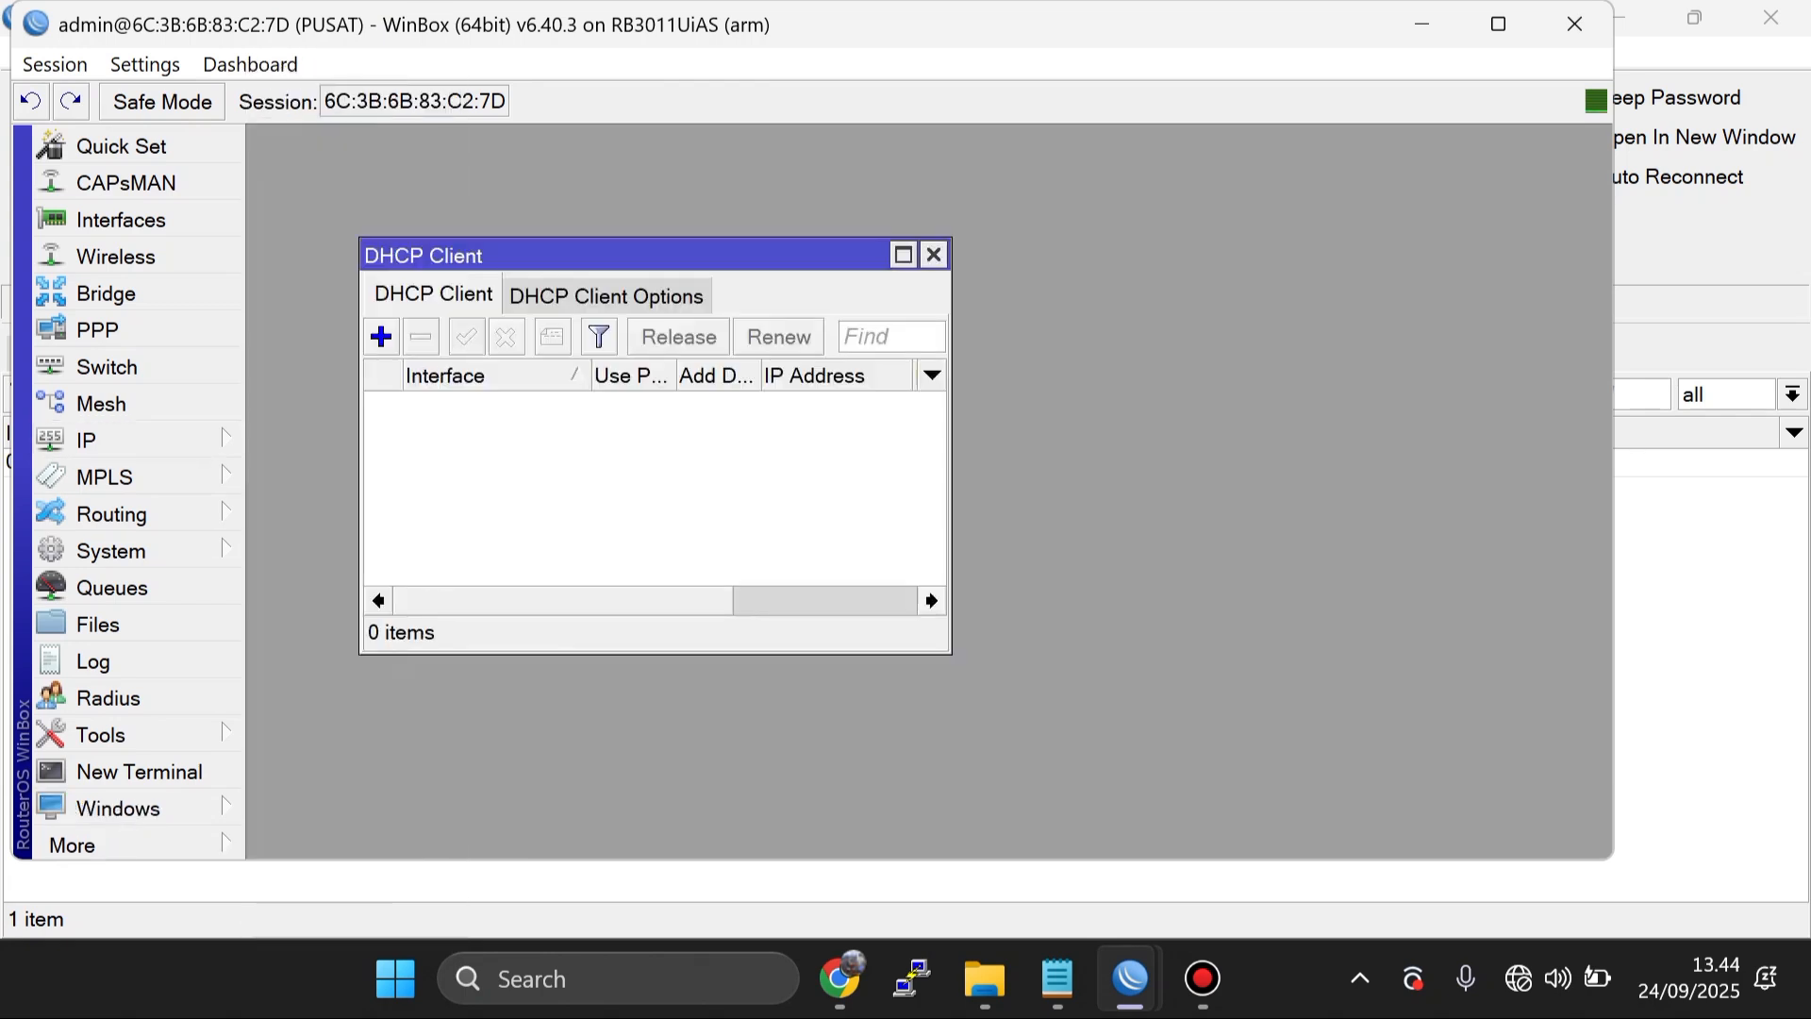
drag(630, 256, 758, 249)
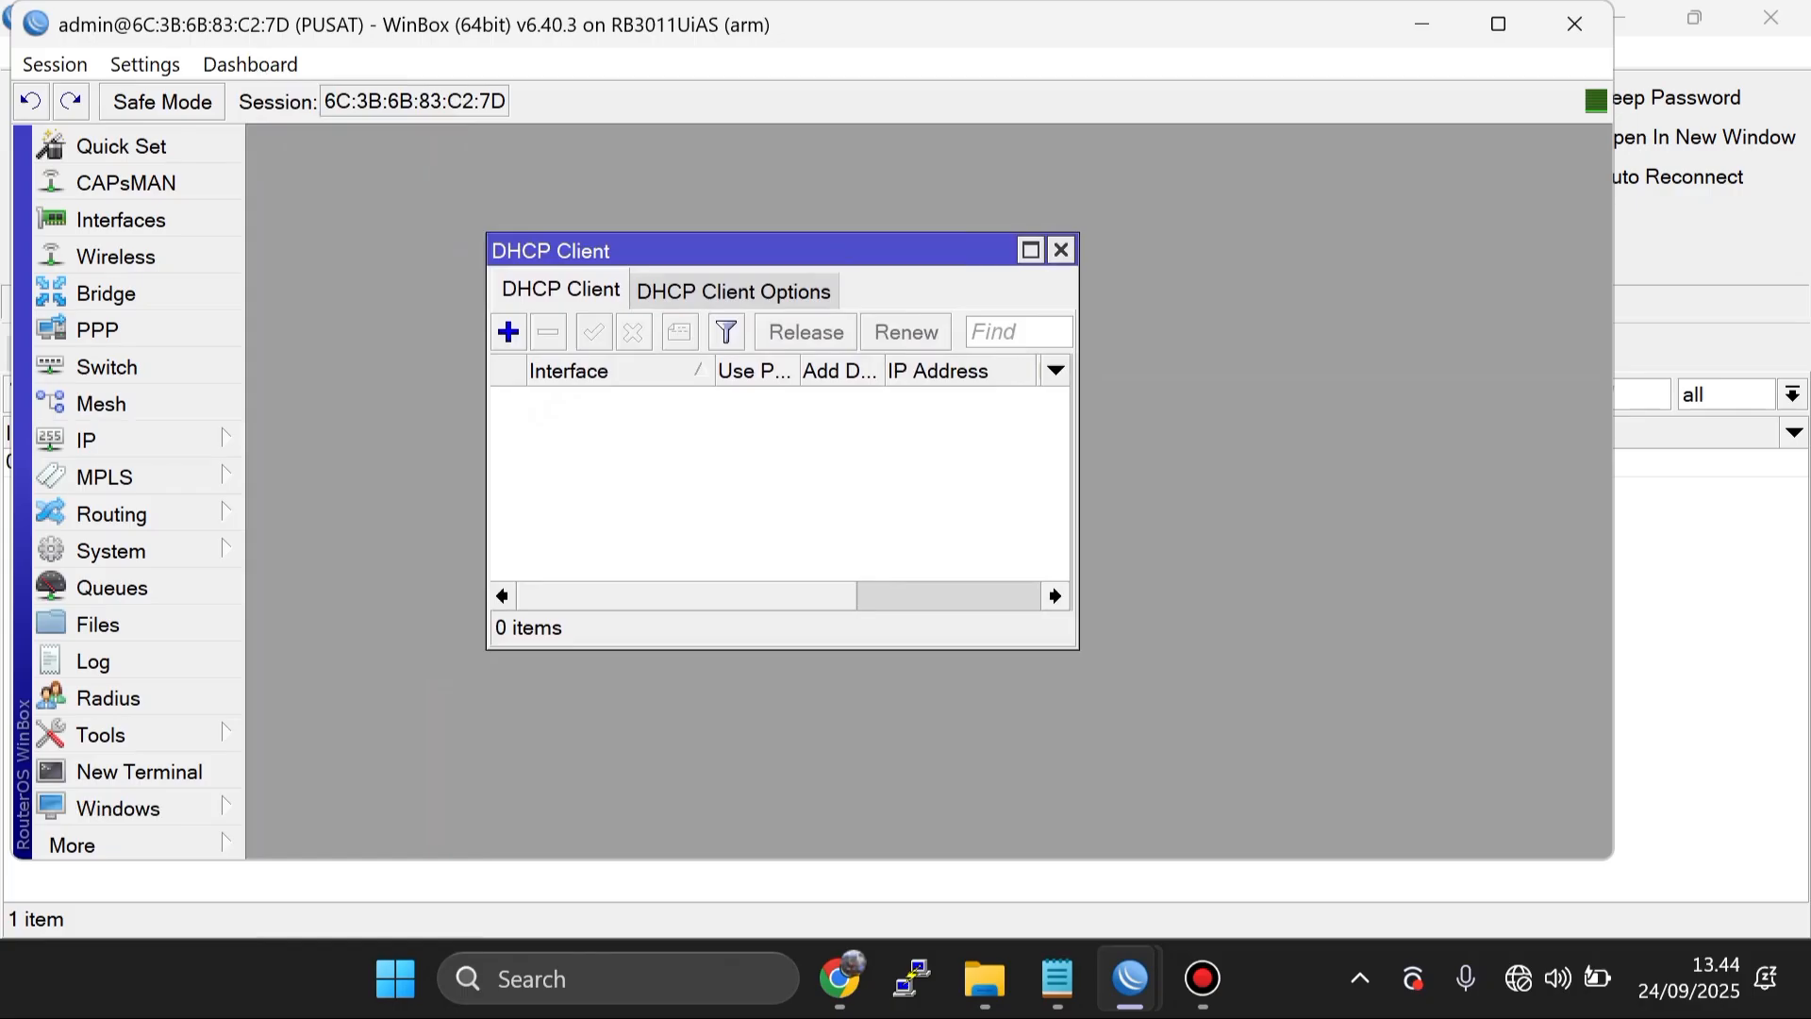
click(510, 330)
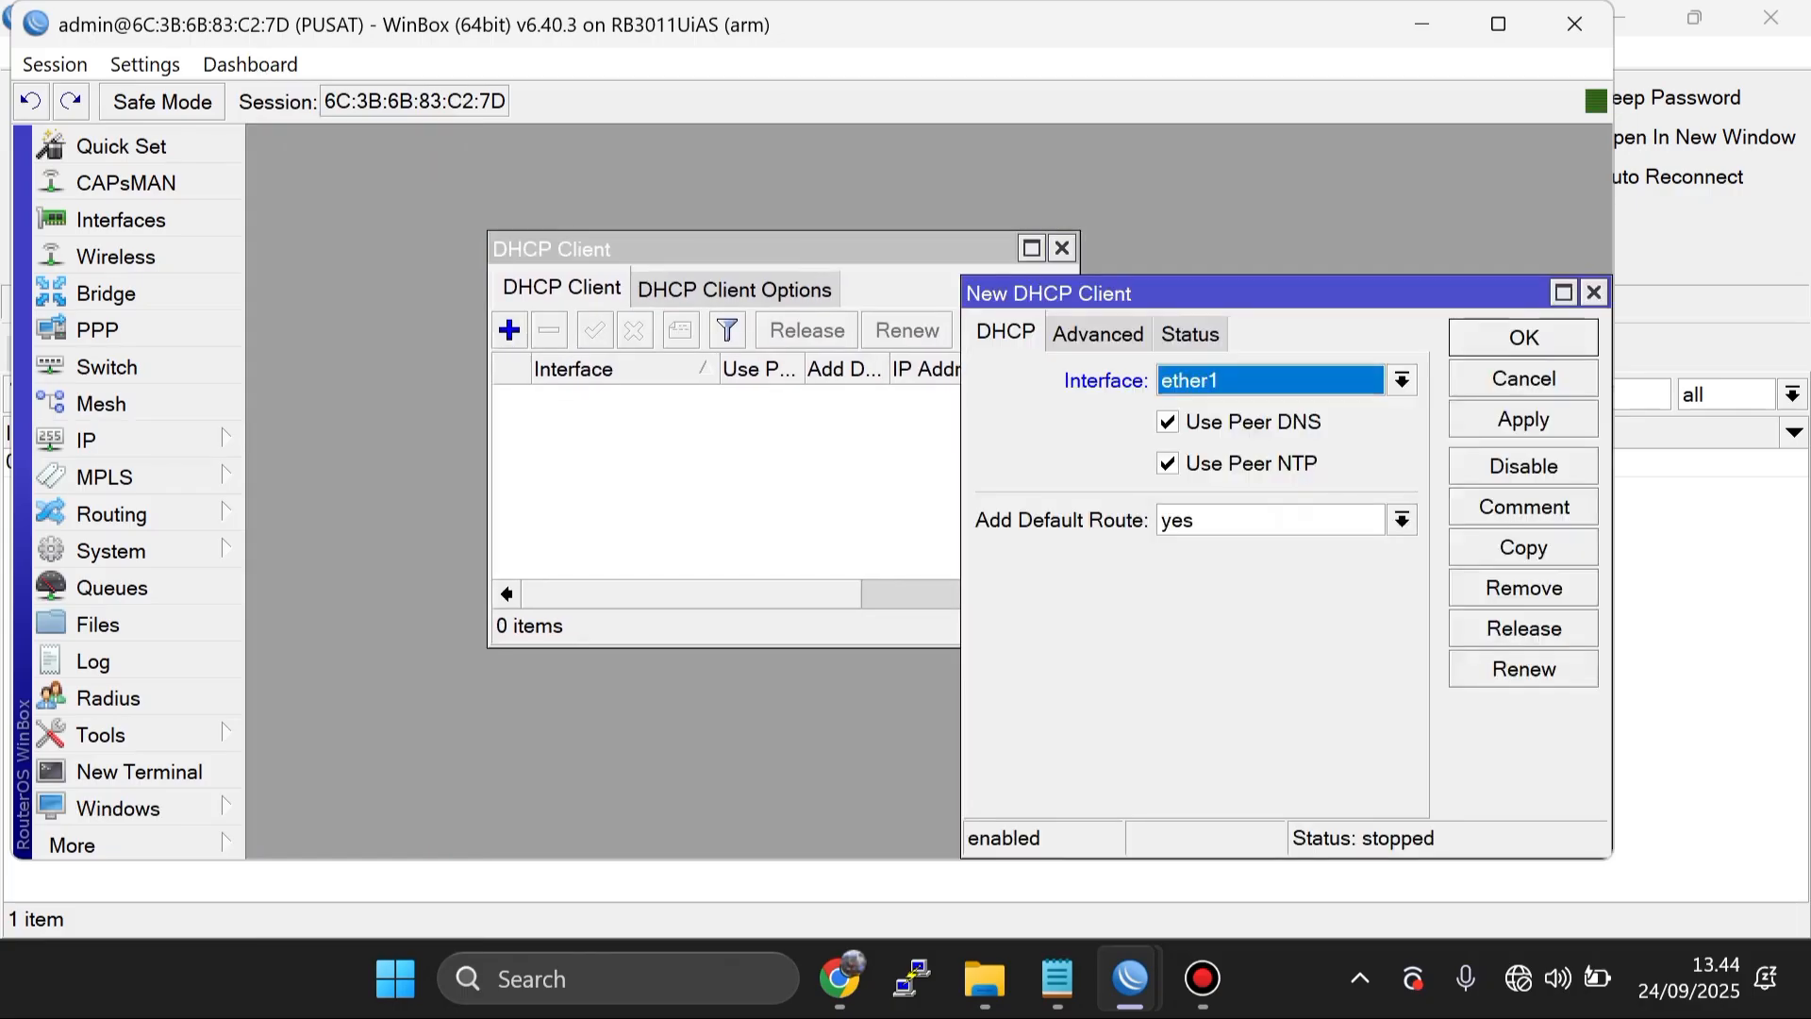
key(Return)
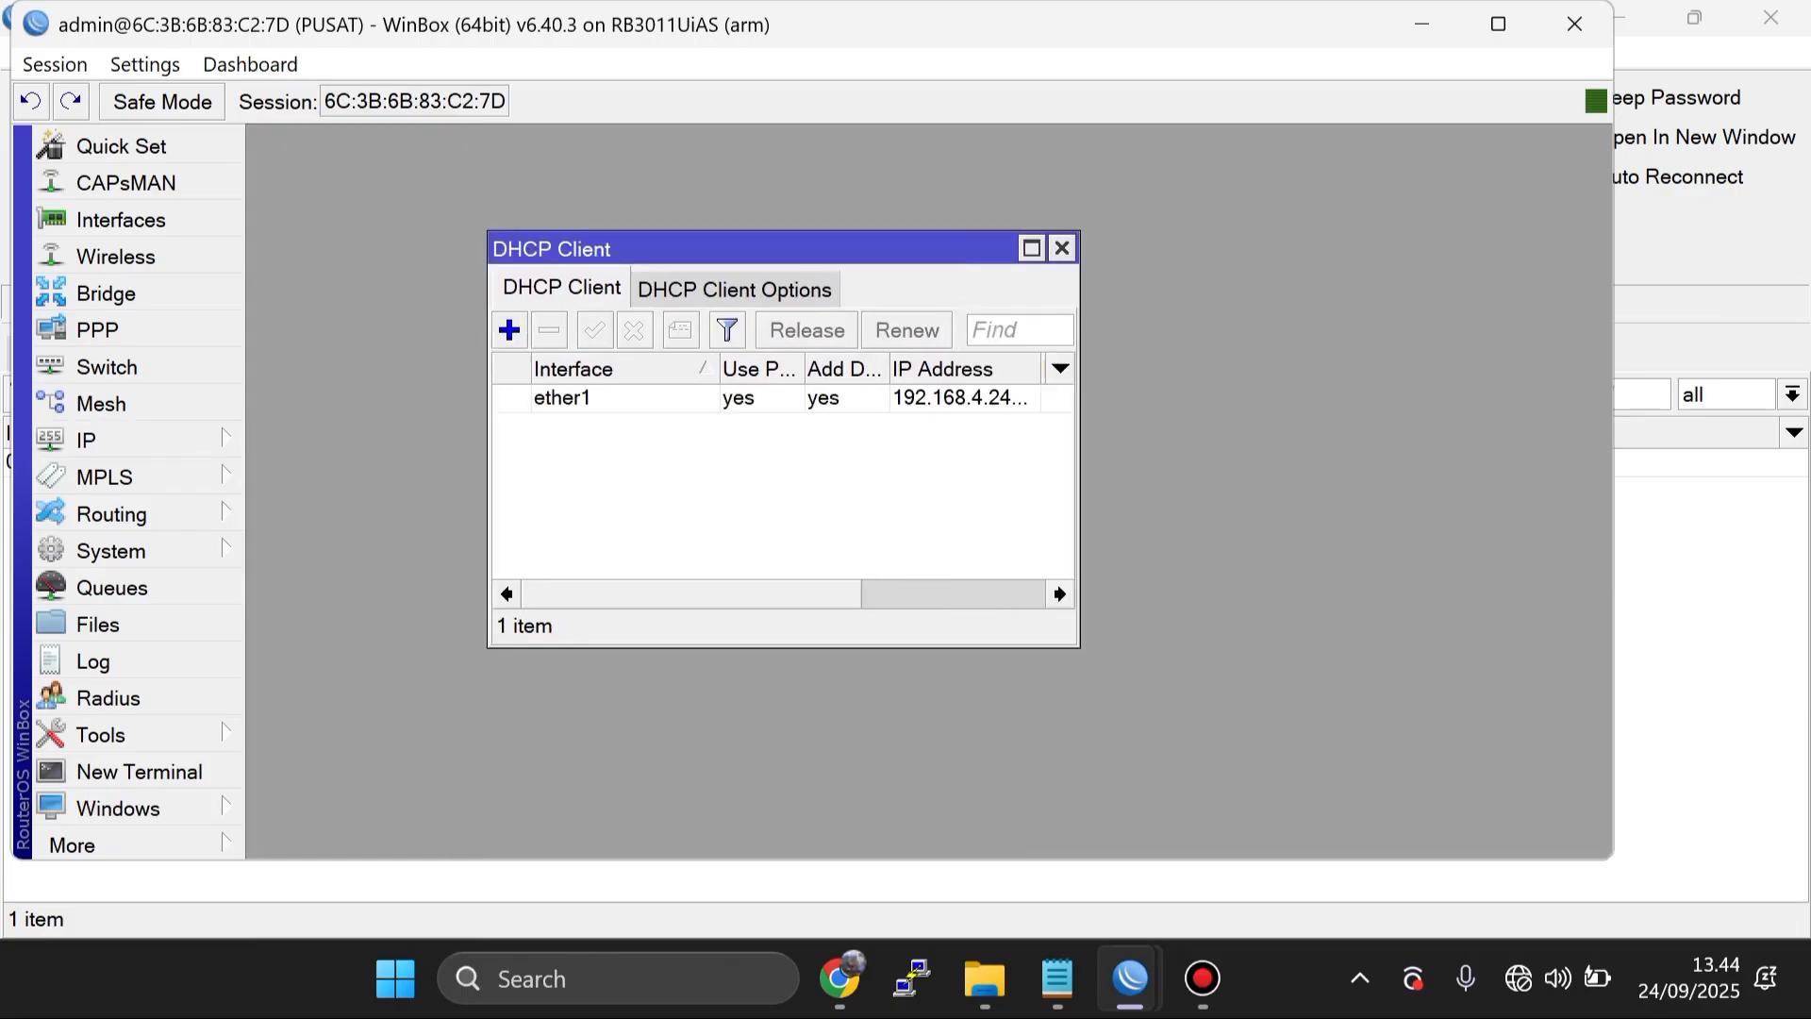
drag(1080, 440, 1550, 439)
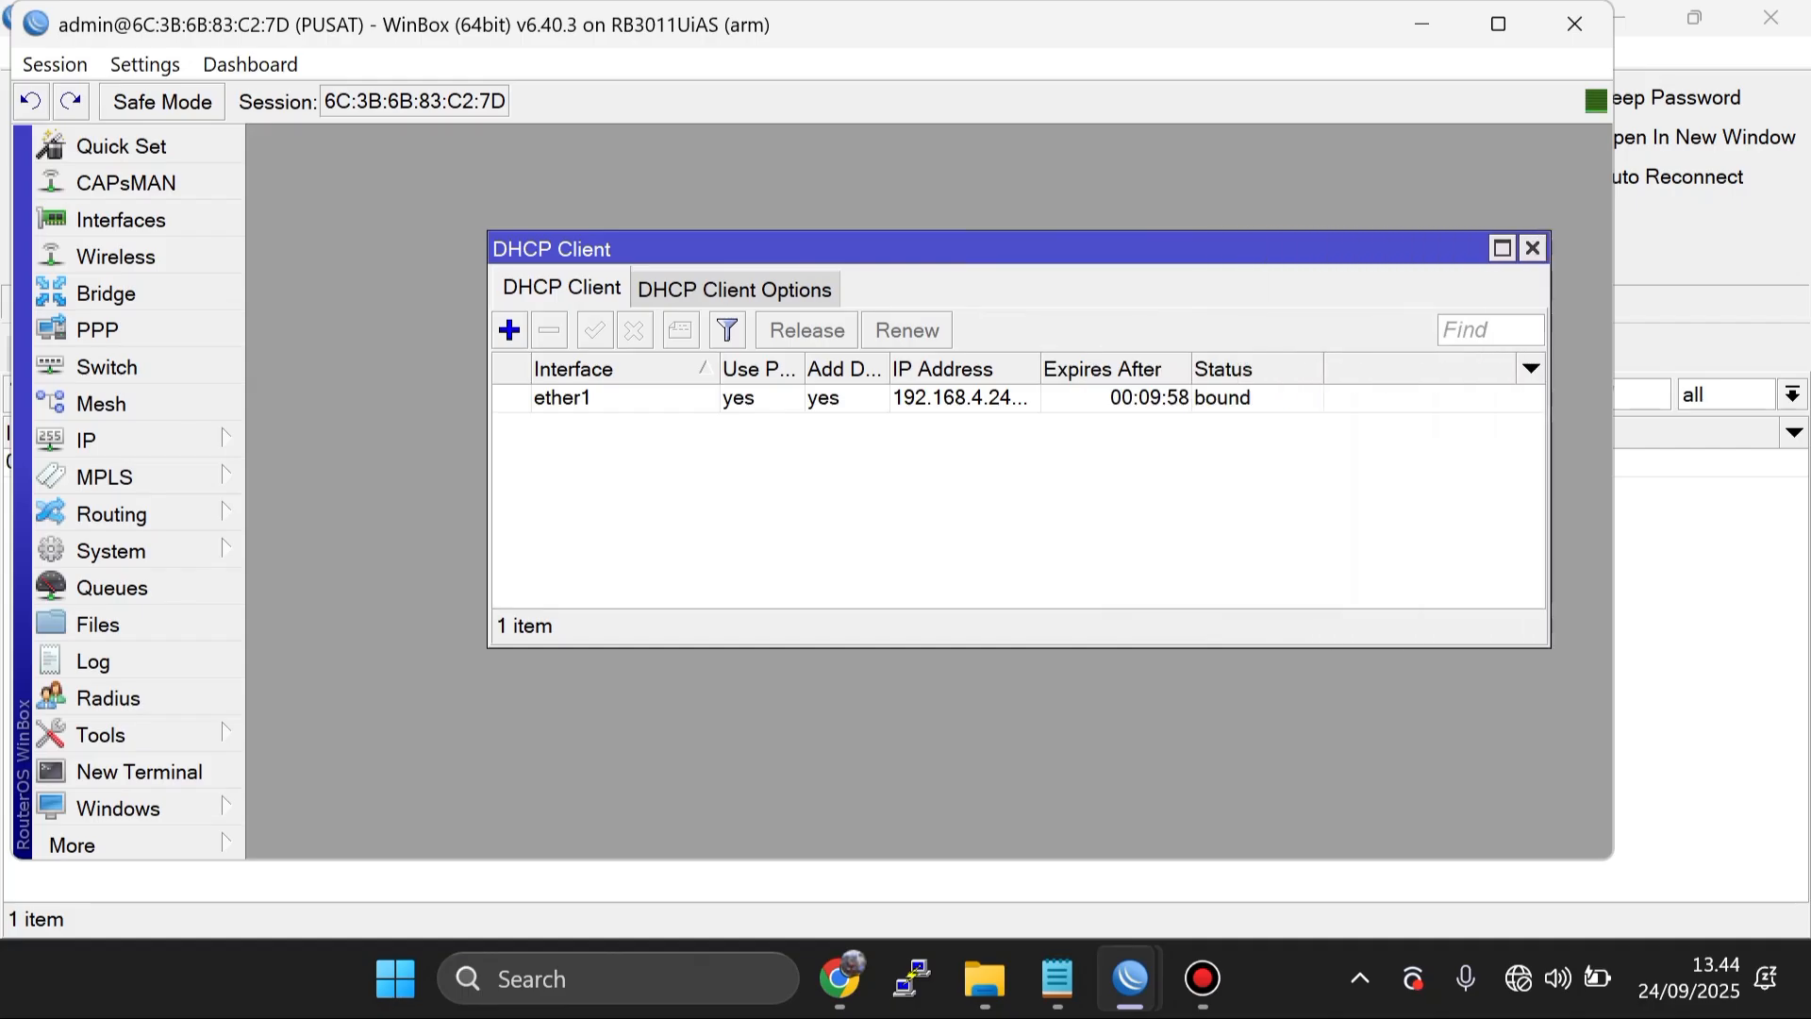
drag(1019, 647, 1019, 806)
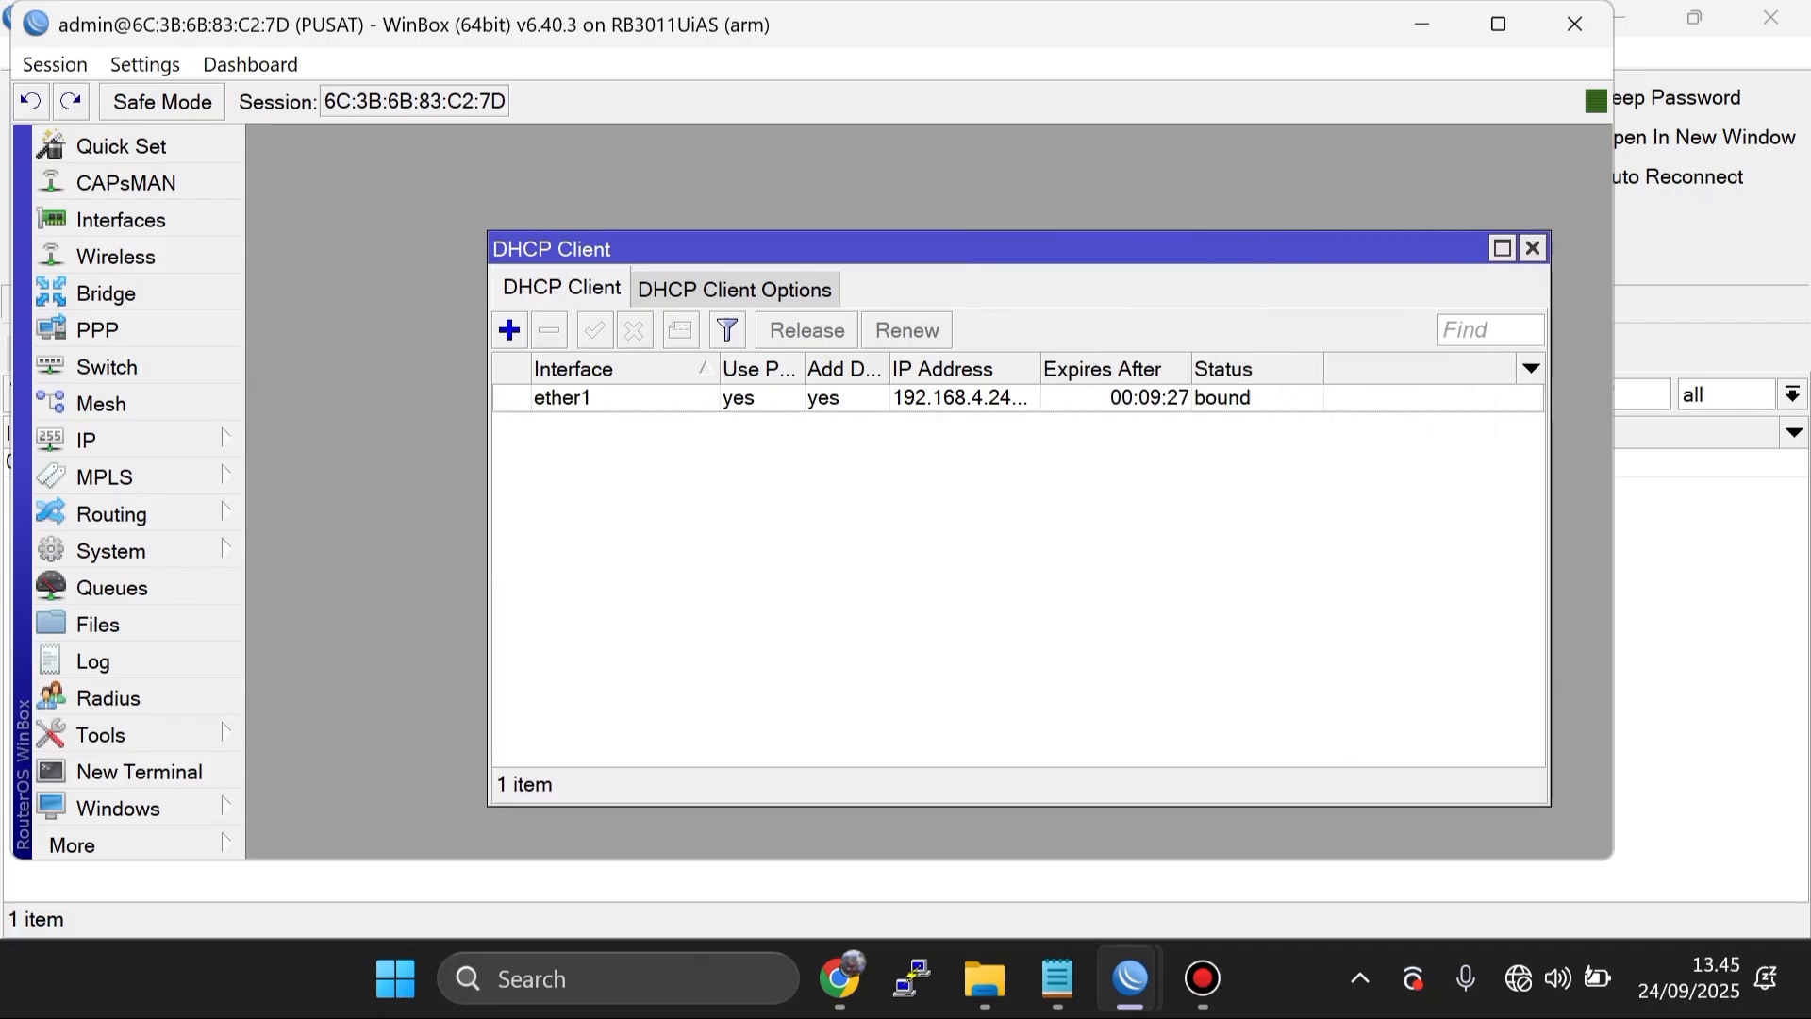
drag(1019, 249, 846, 262)
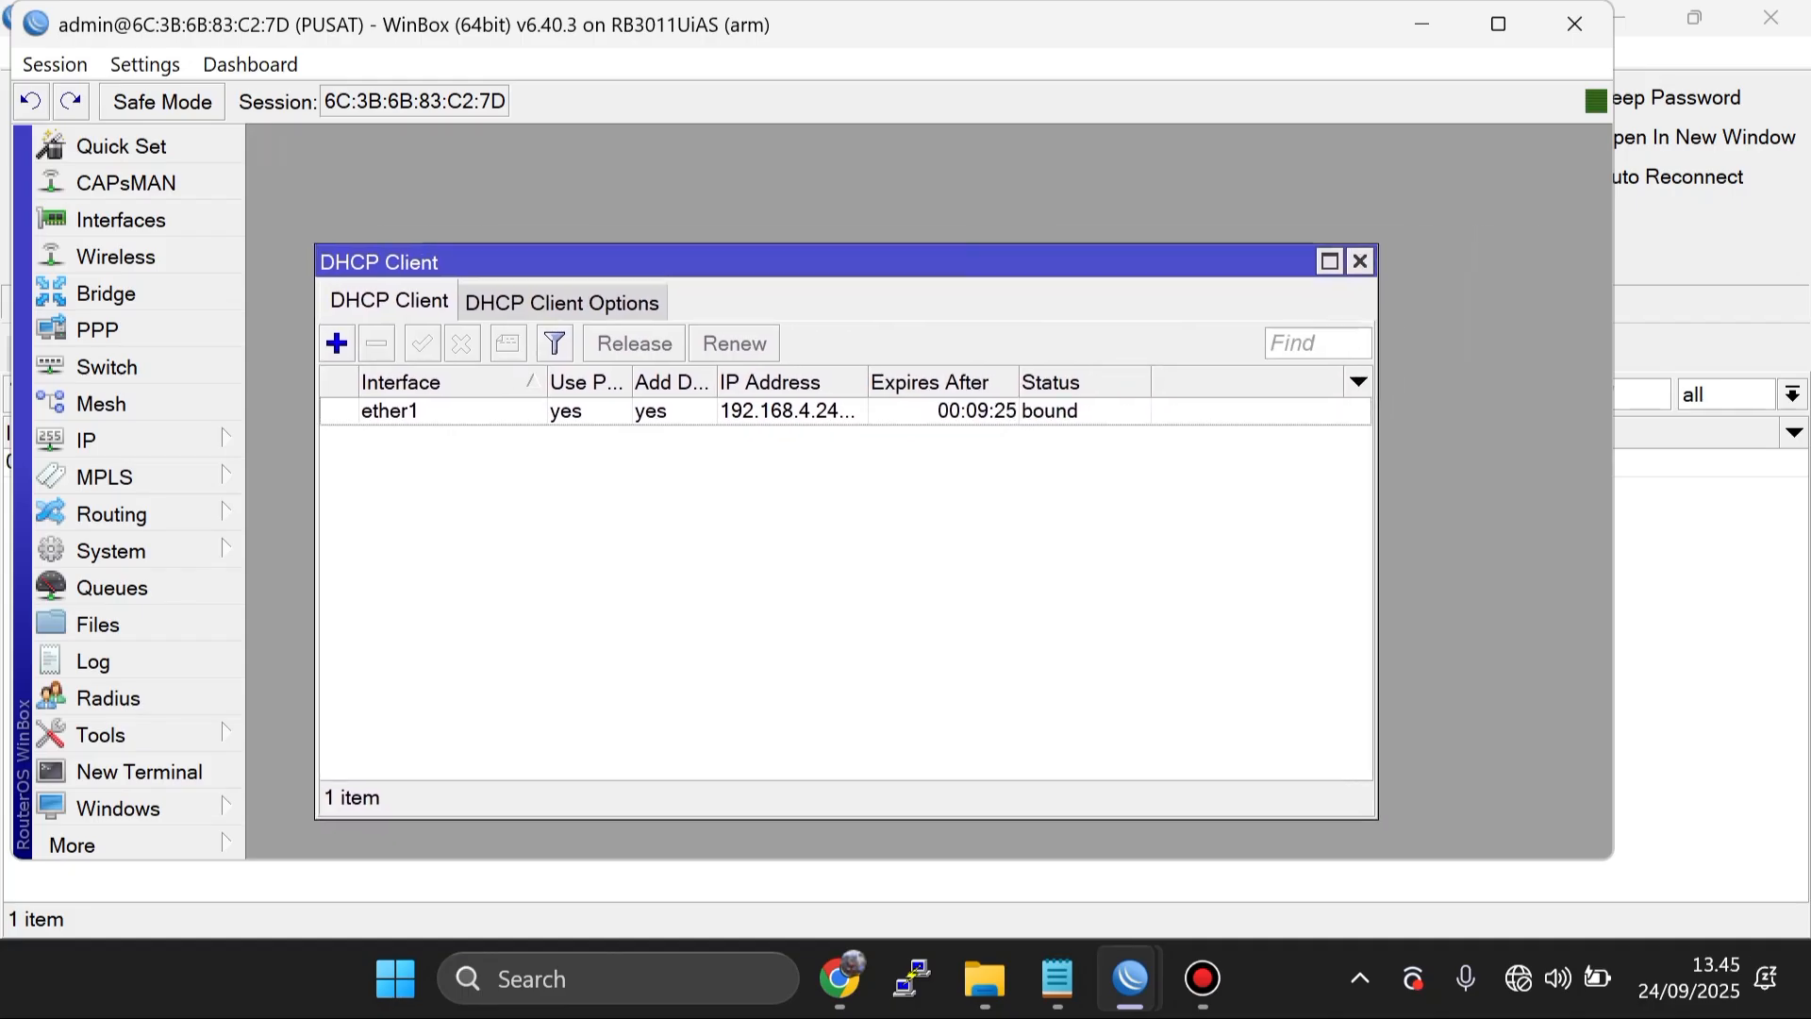
click(792, 411)
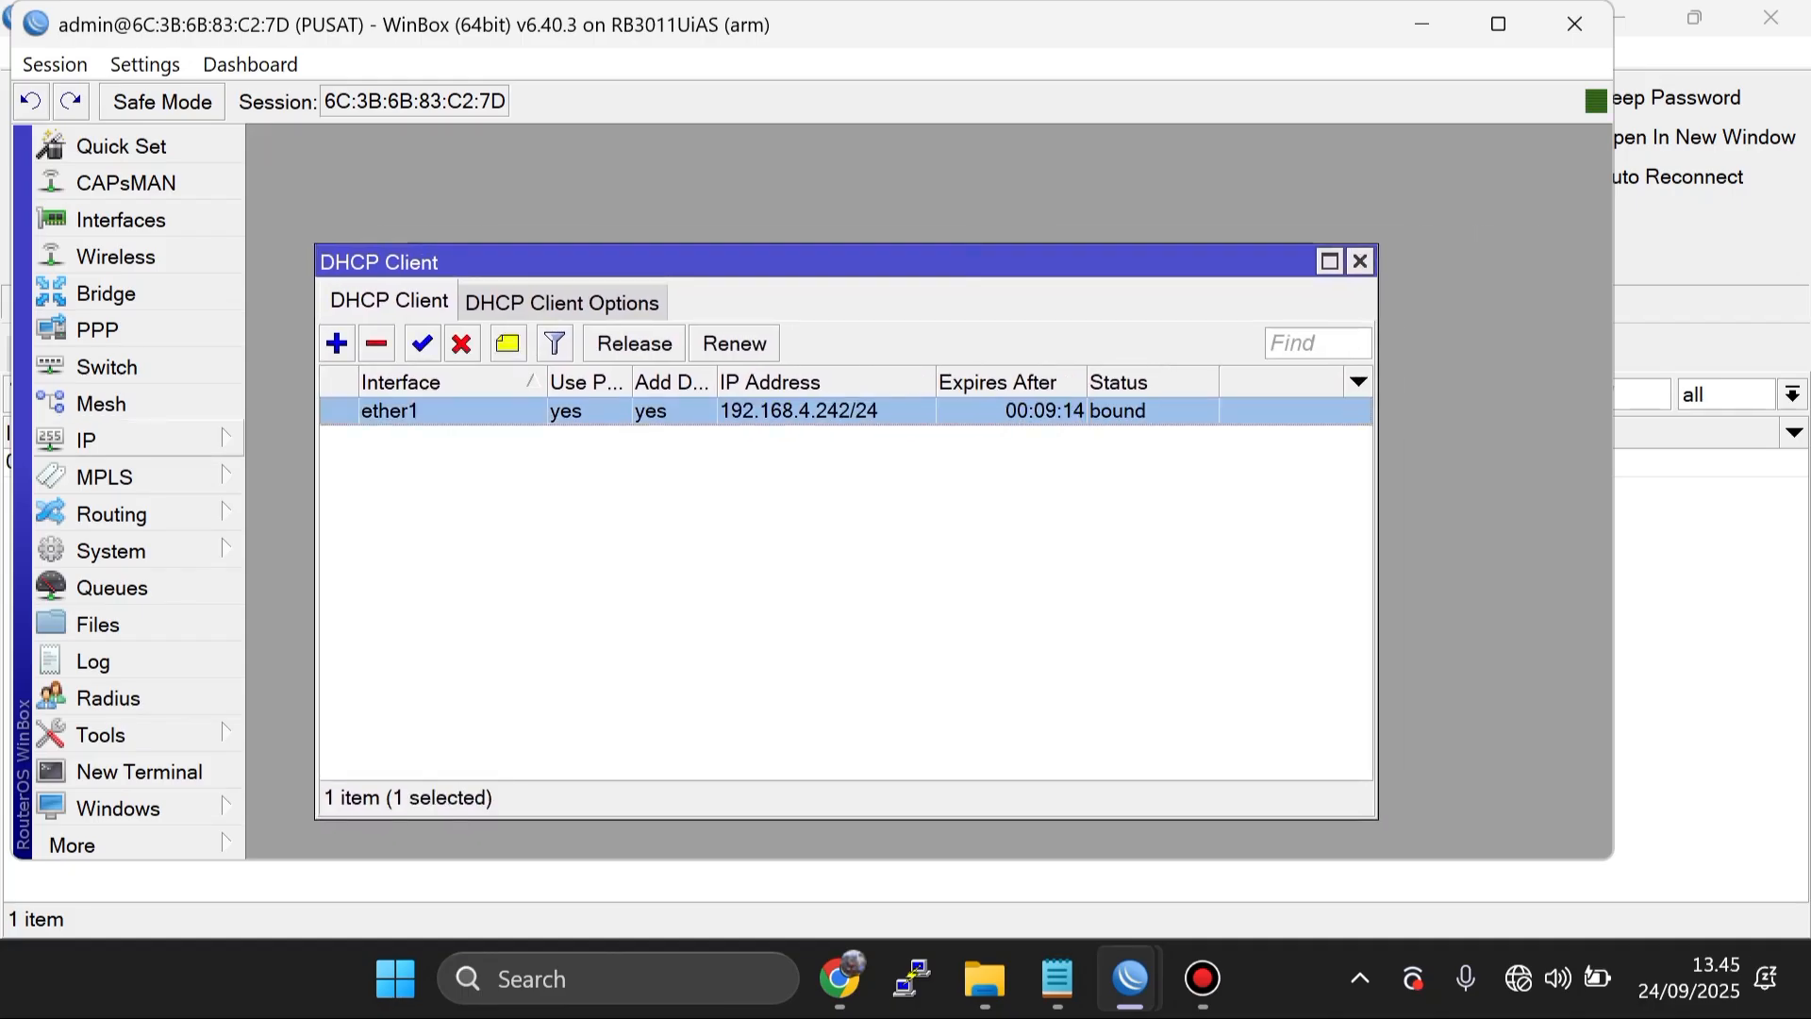
click(86, 441)
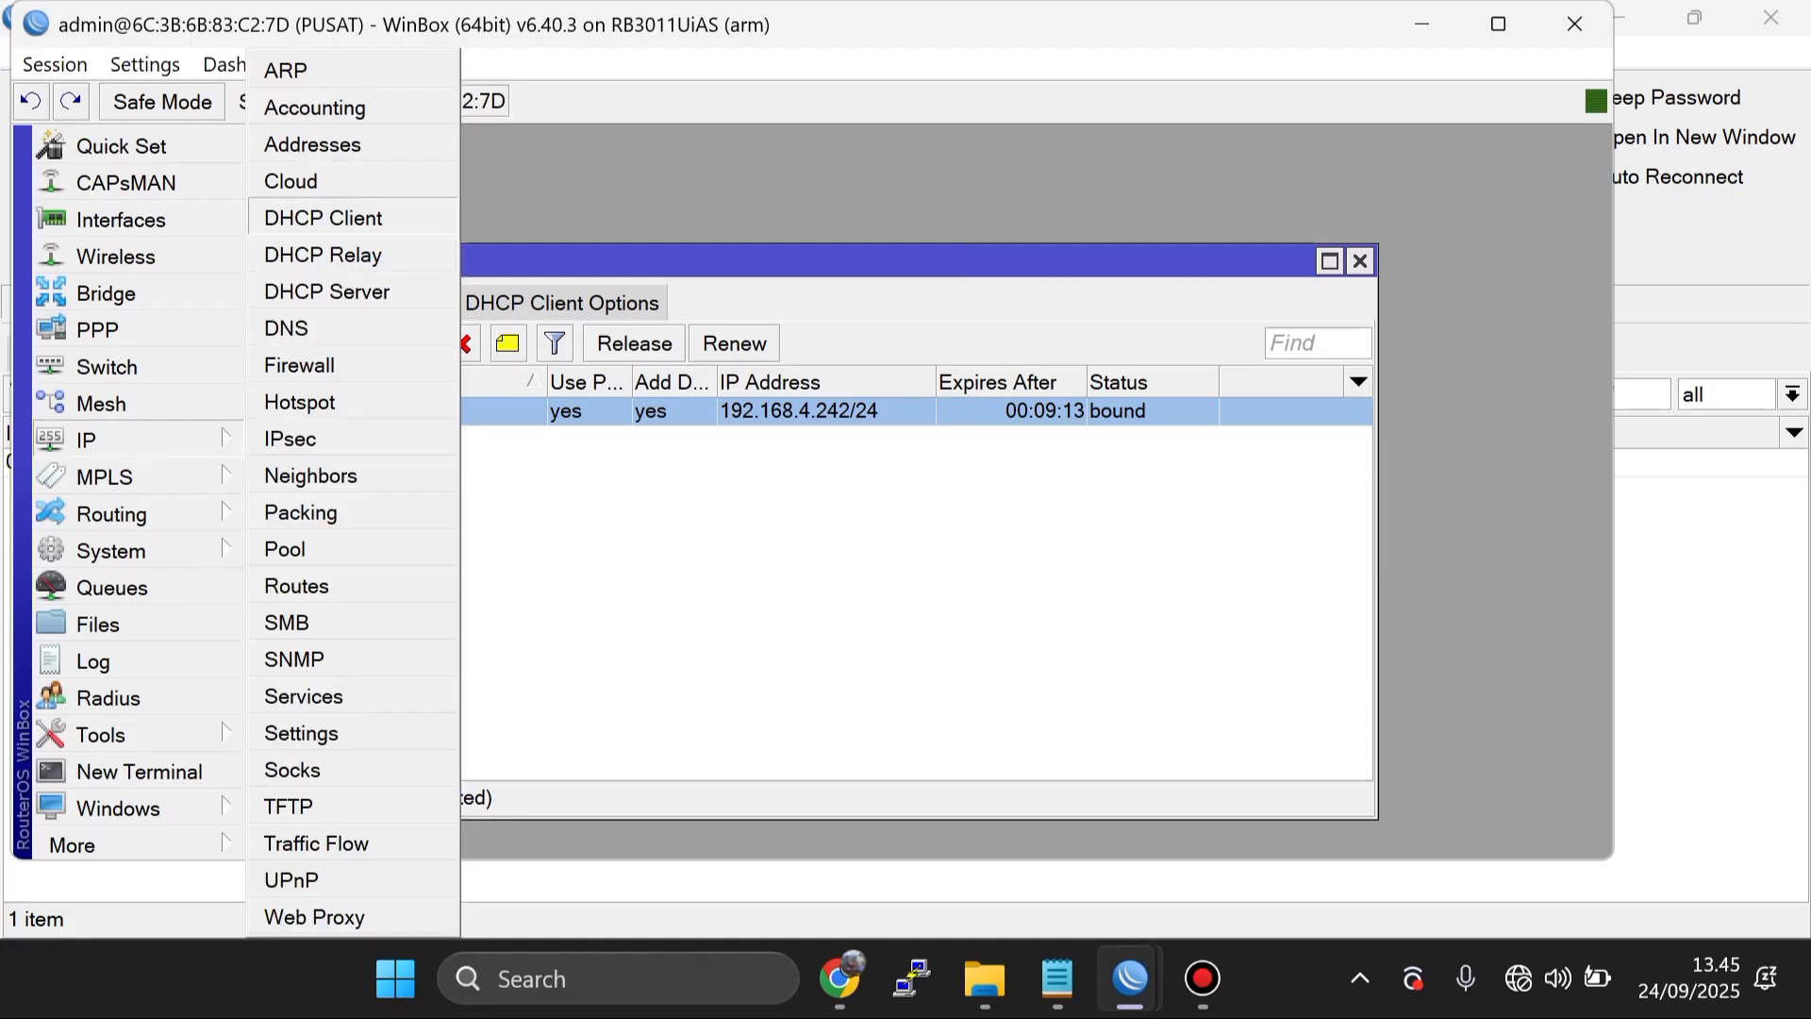
- Add the static address 192.168.2.1/24 on interface ether2
click(312, 144)
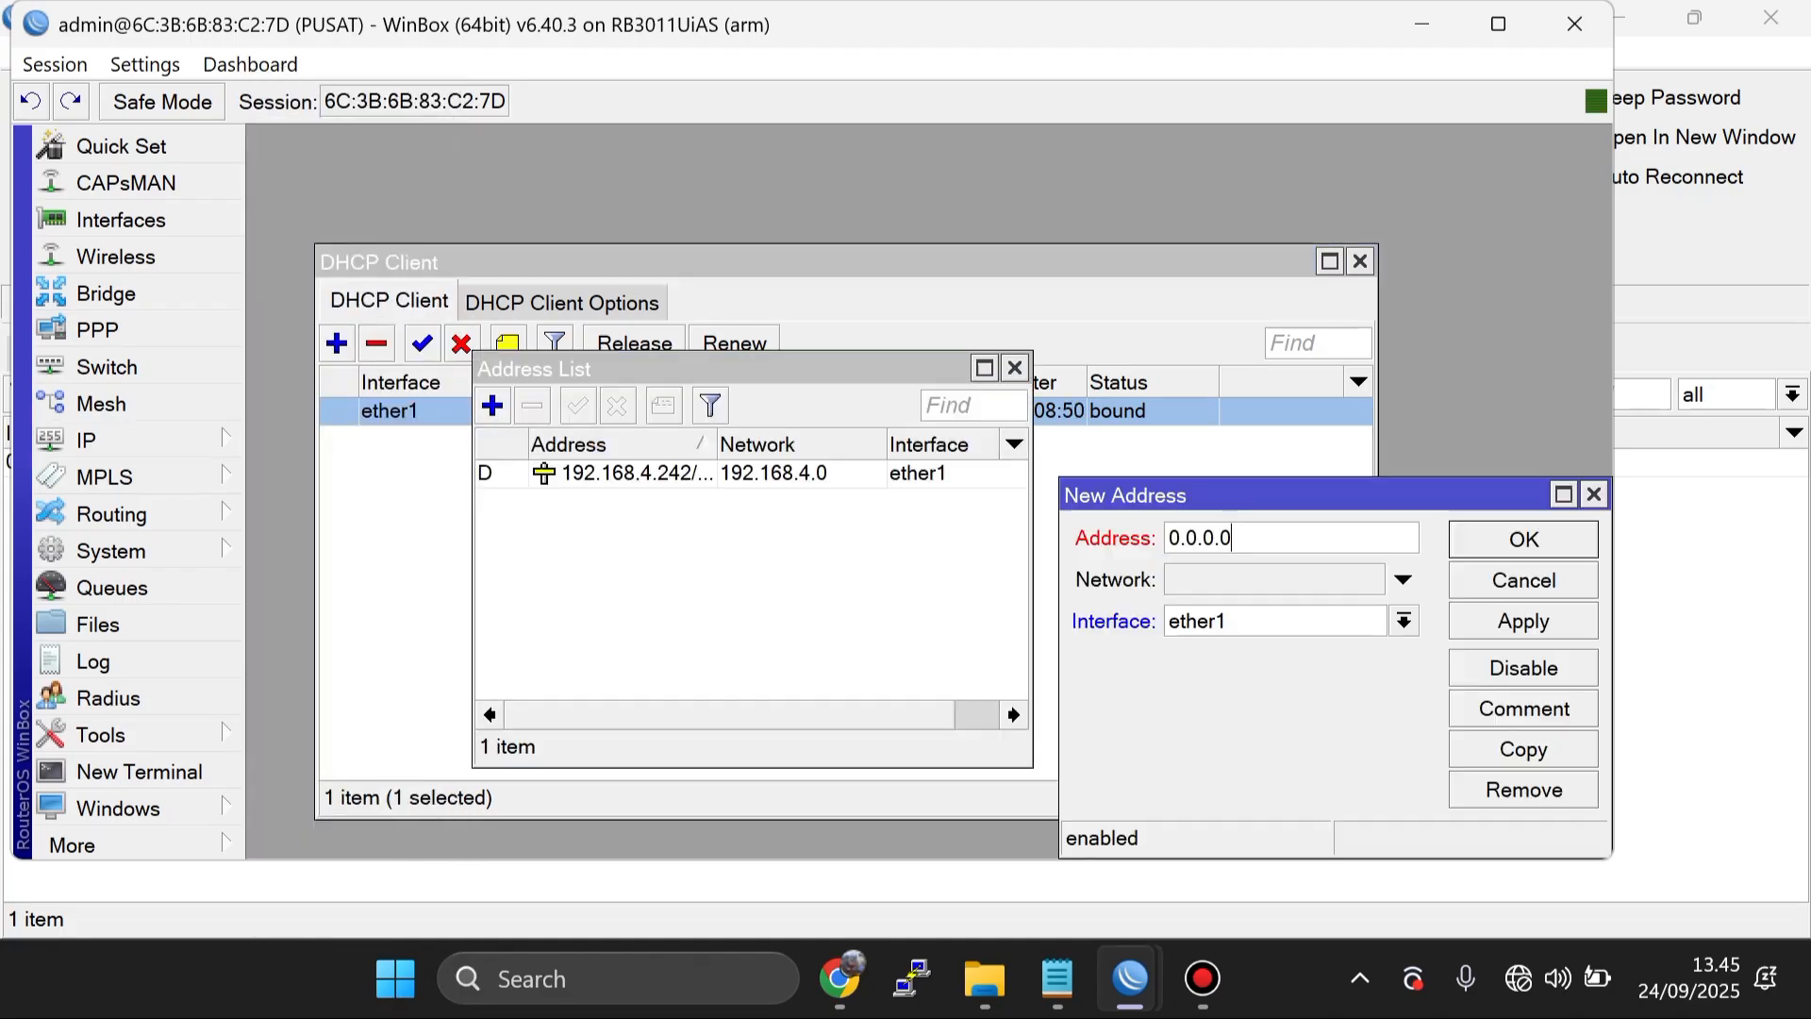
click(1226, 537)
text(192.168.2.1/24)
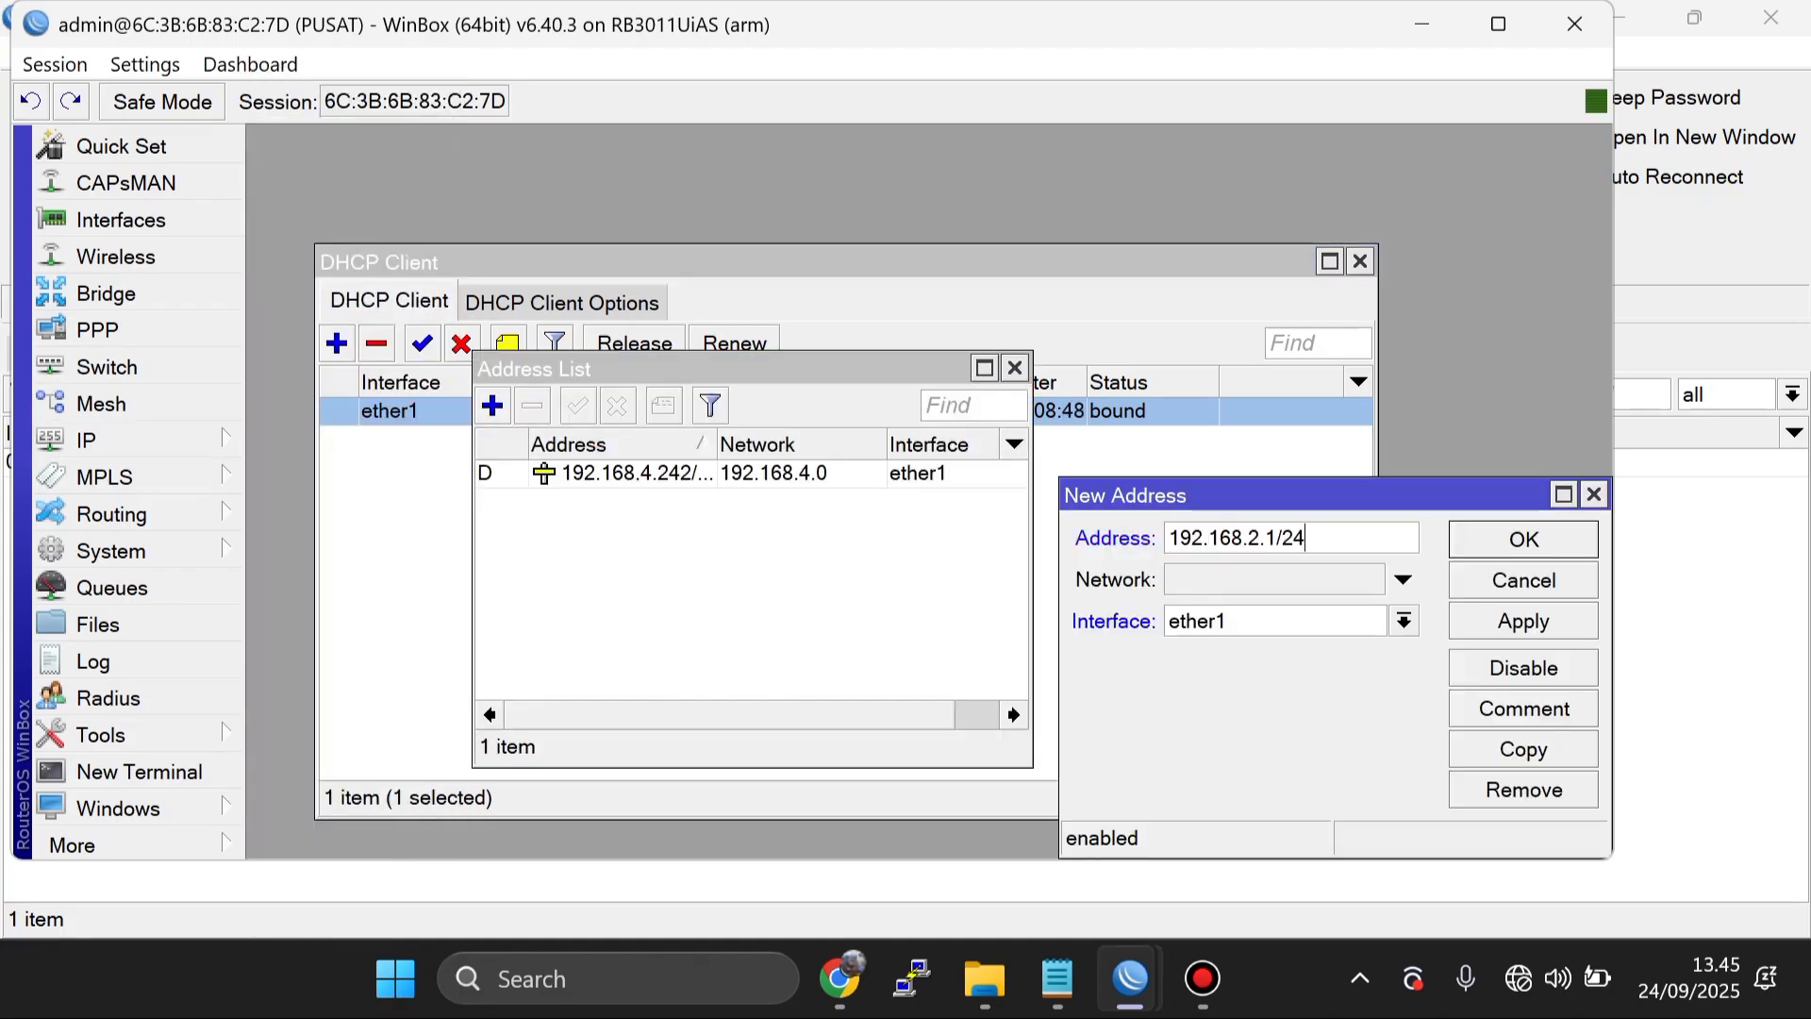
click(1403, 620)
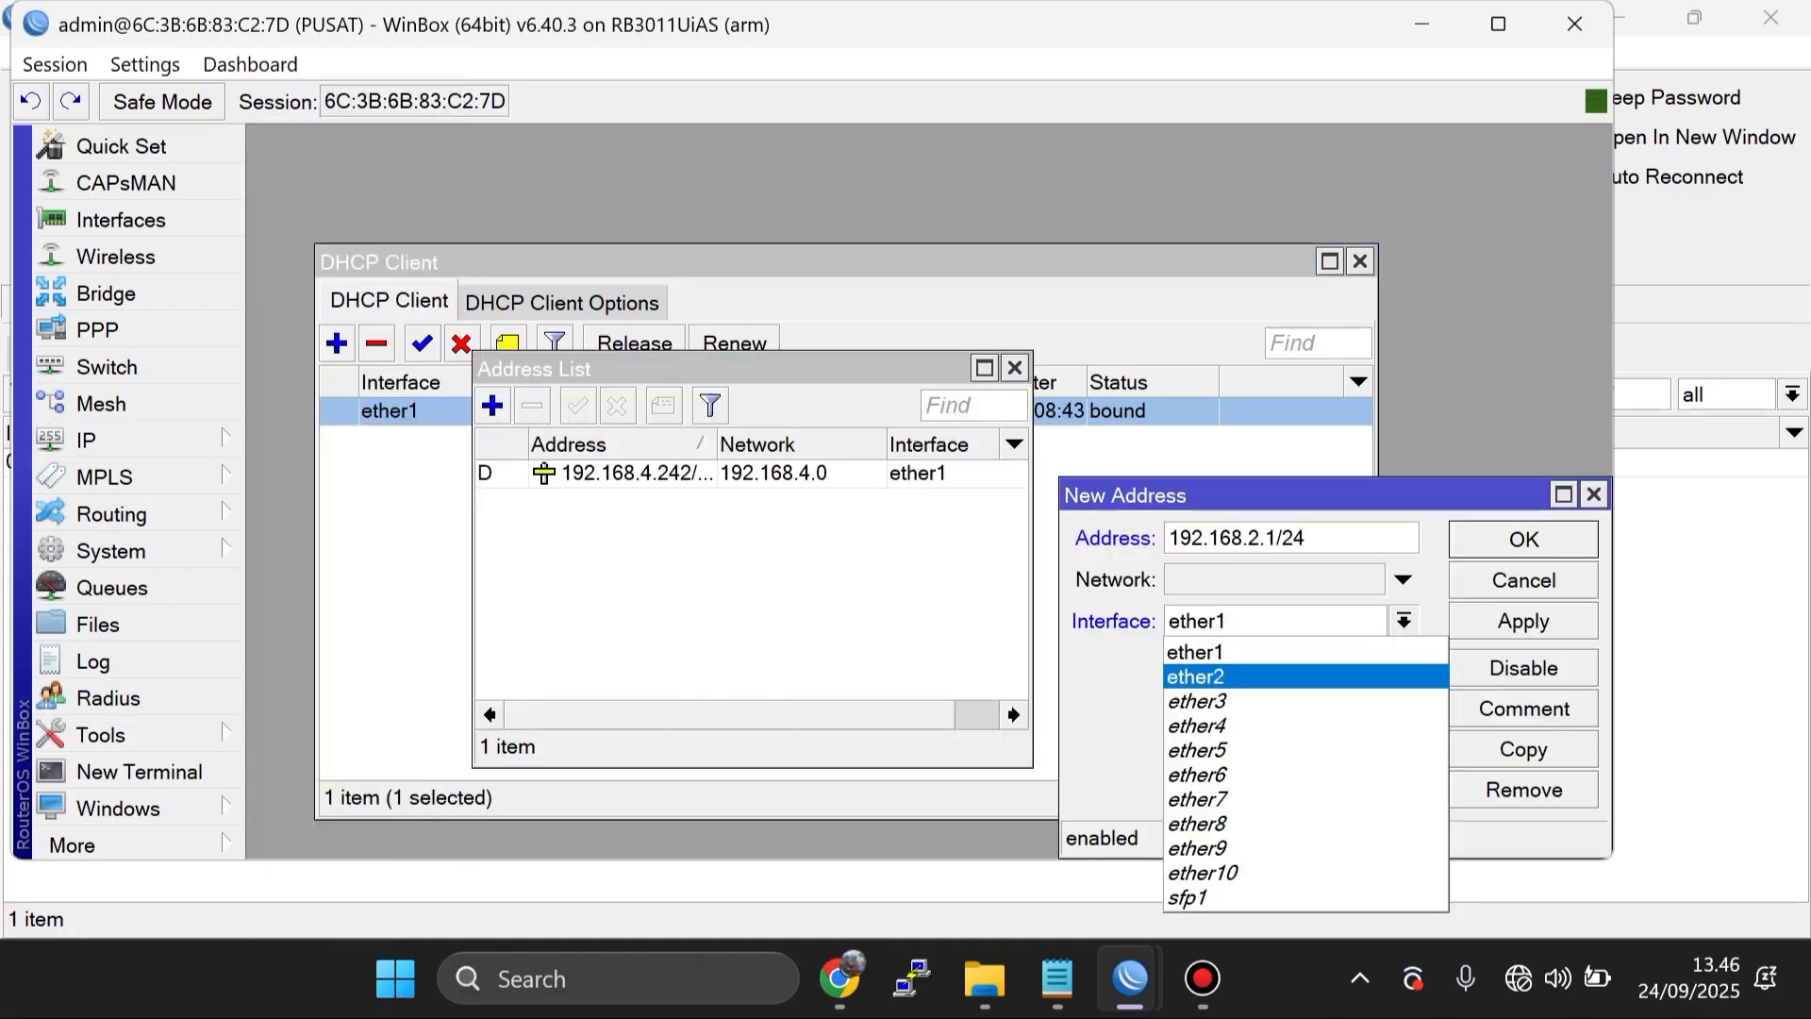
click(1226, 677)
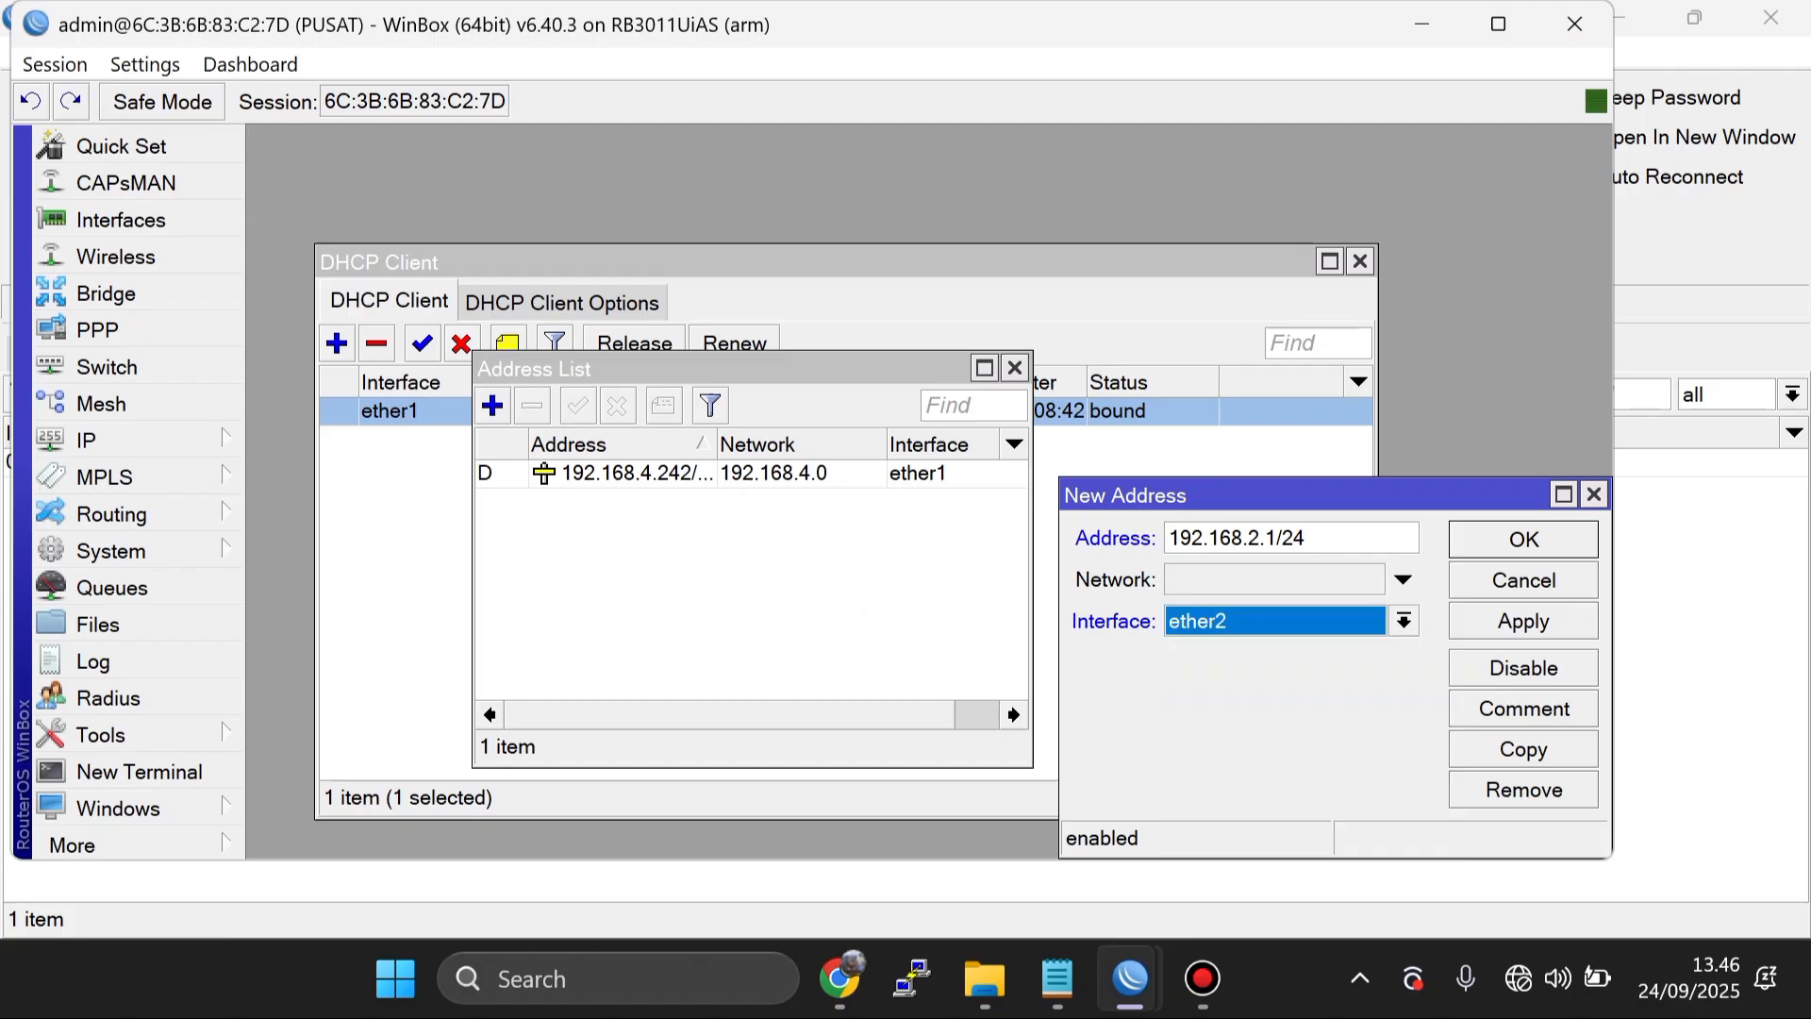
click(1524, 620)
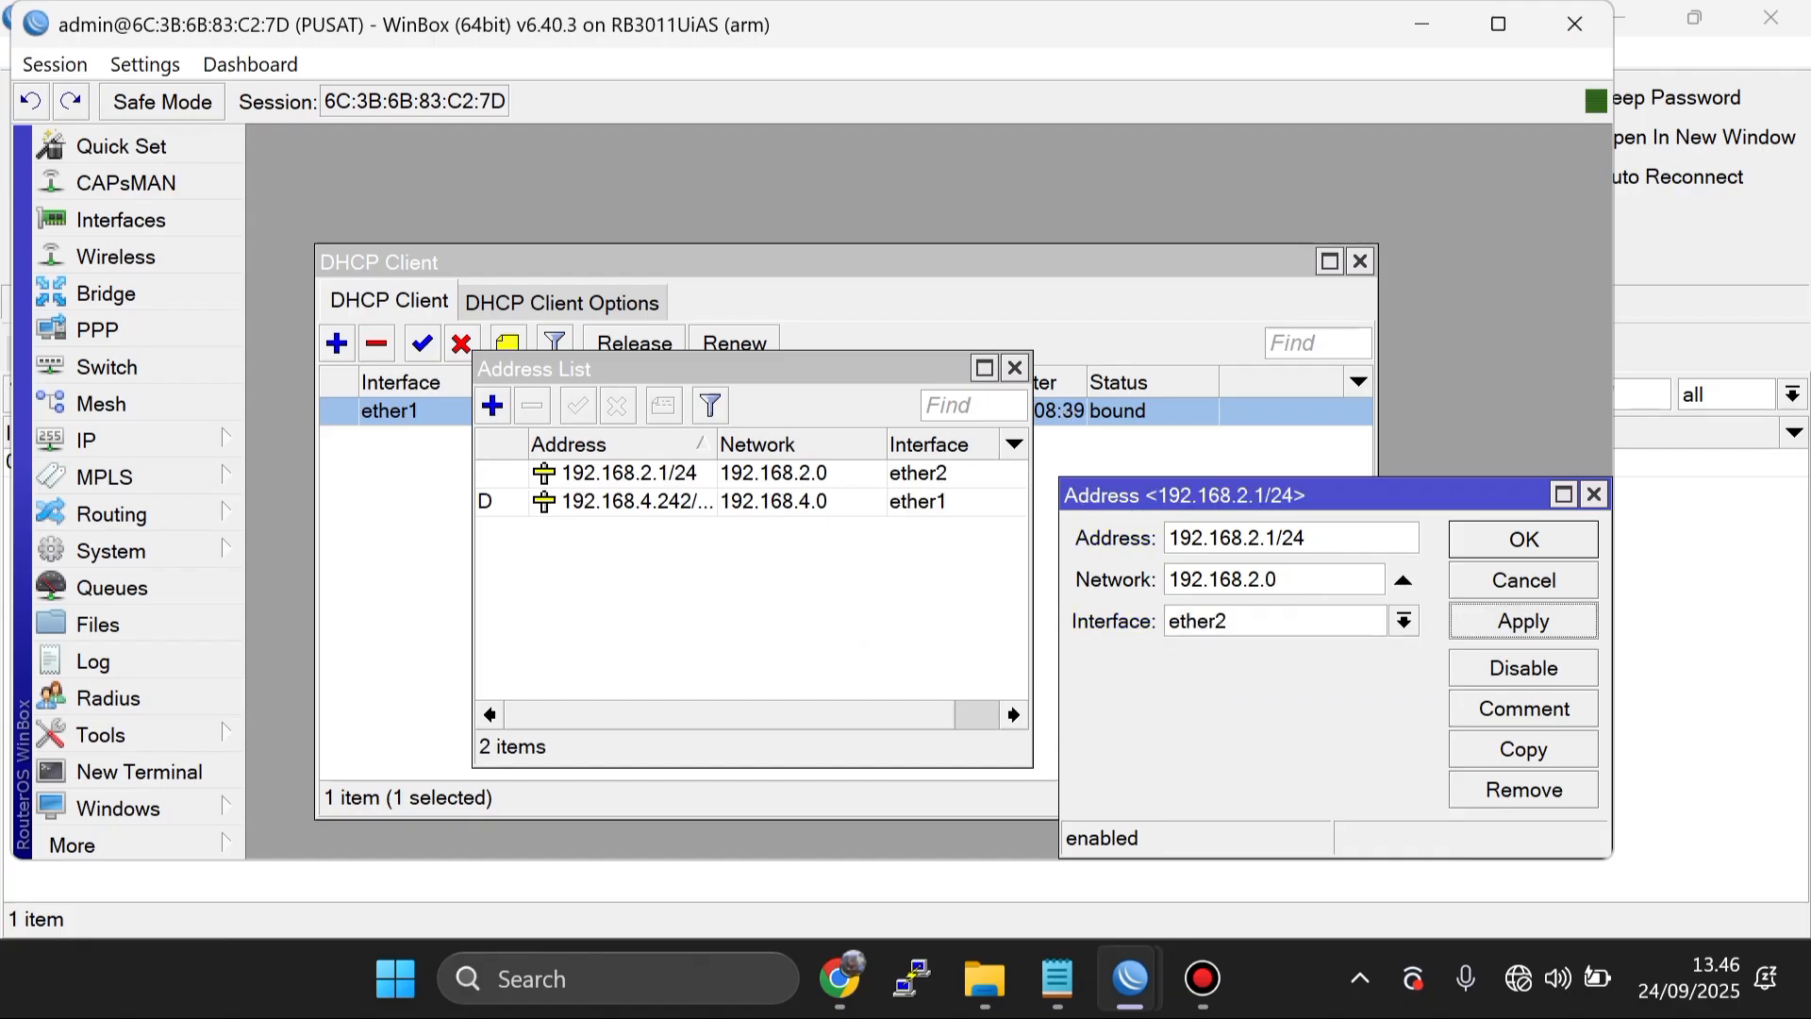
click(1524, 540)
click(632, 501)
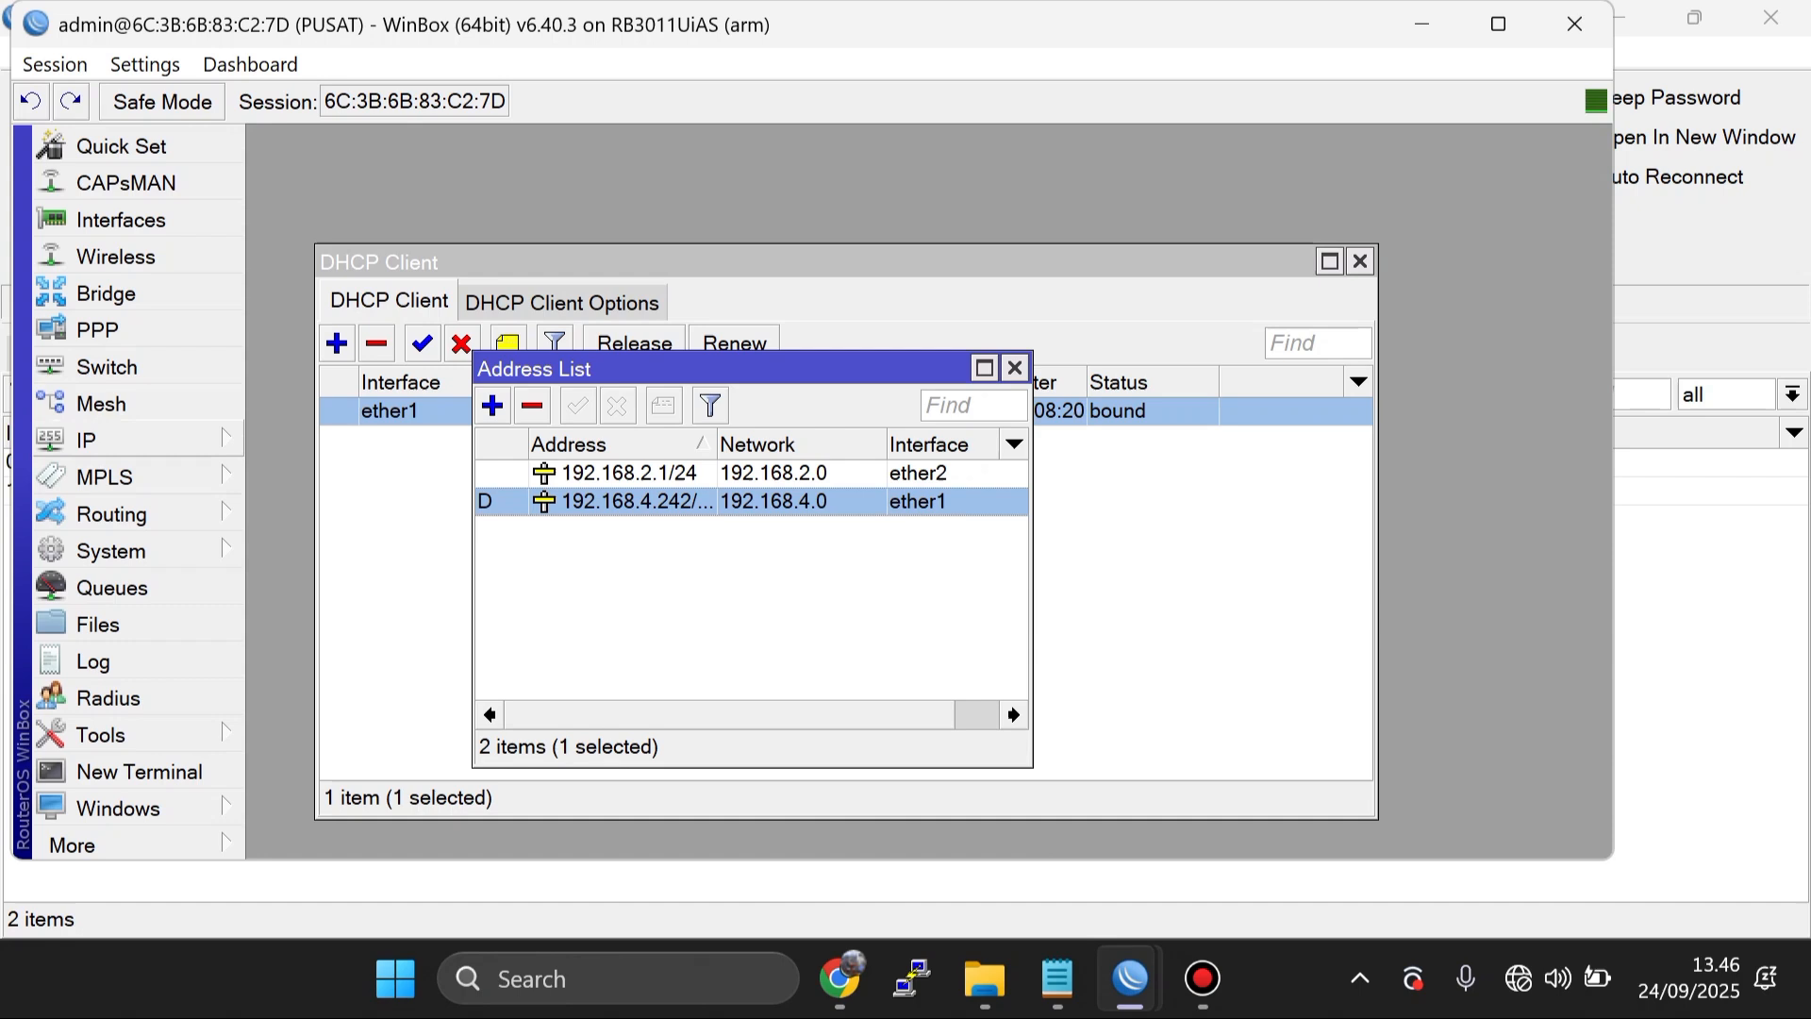
click(86, 440)
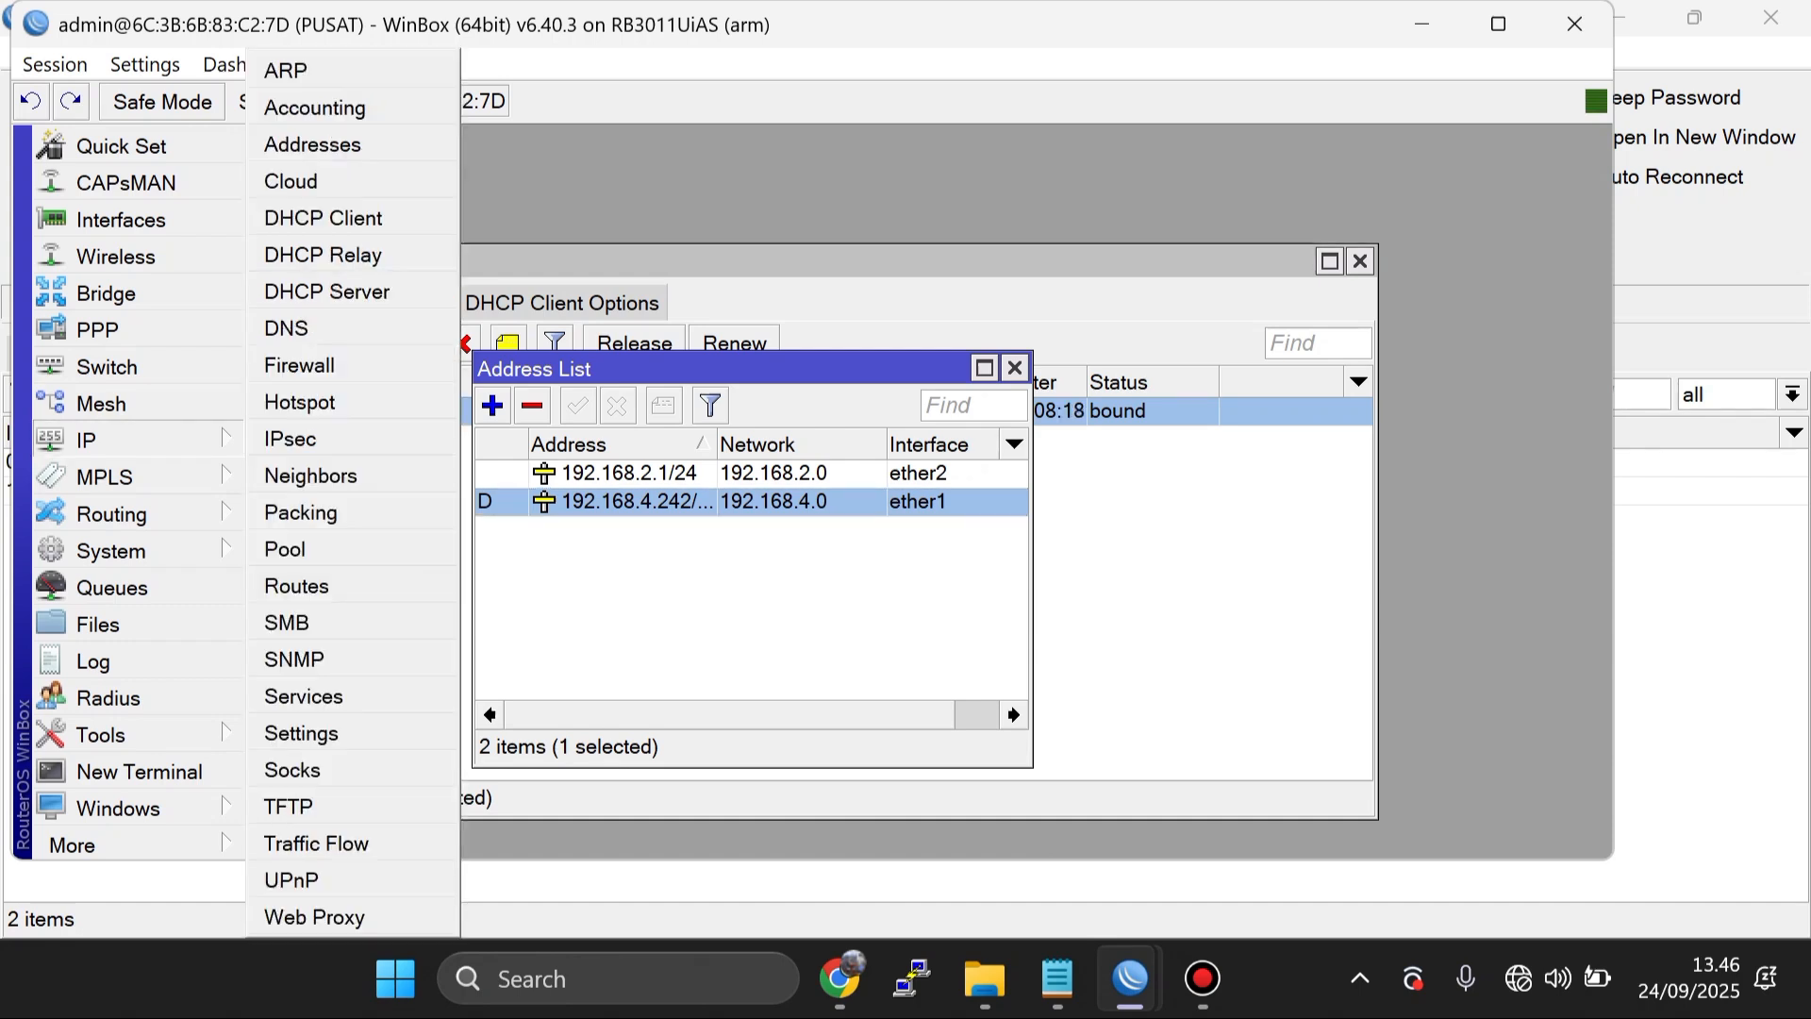
click(299, 365)
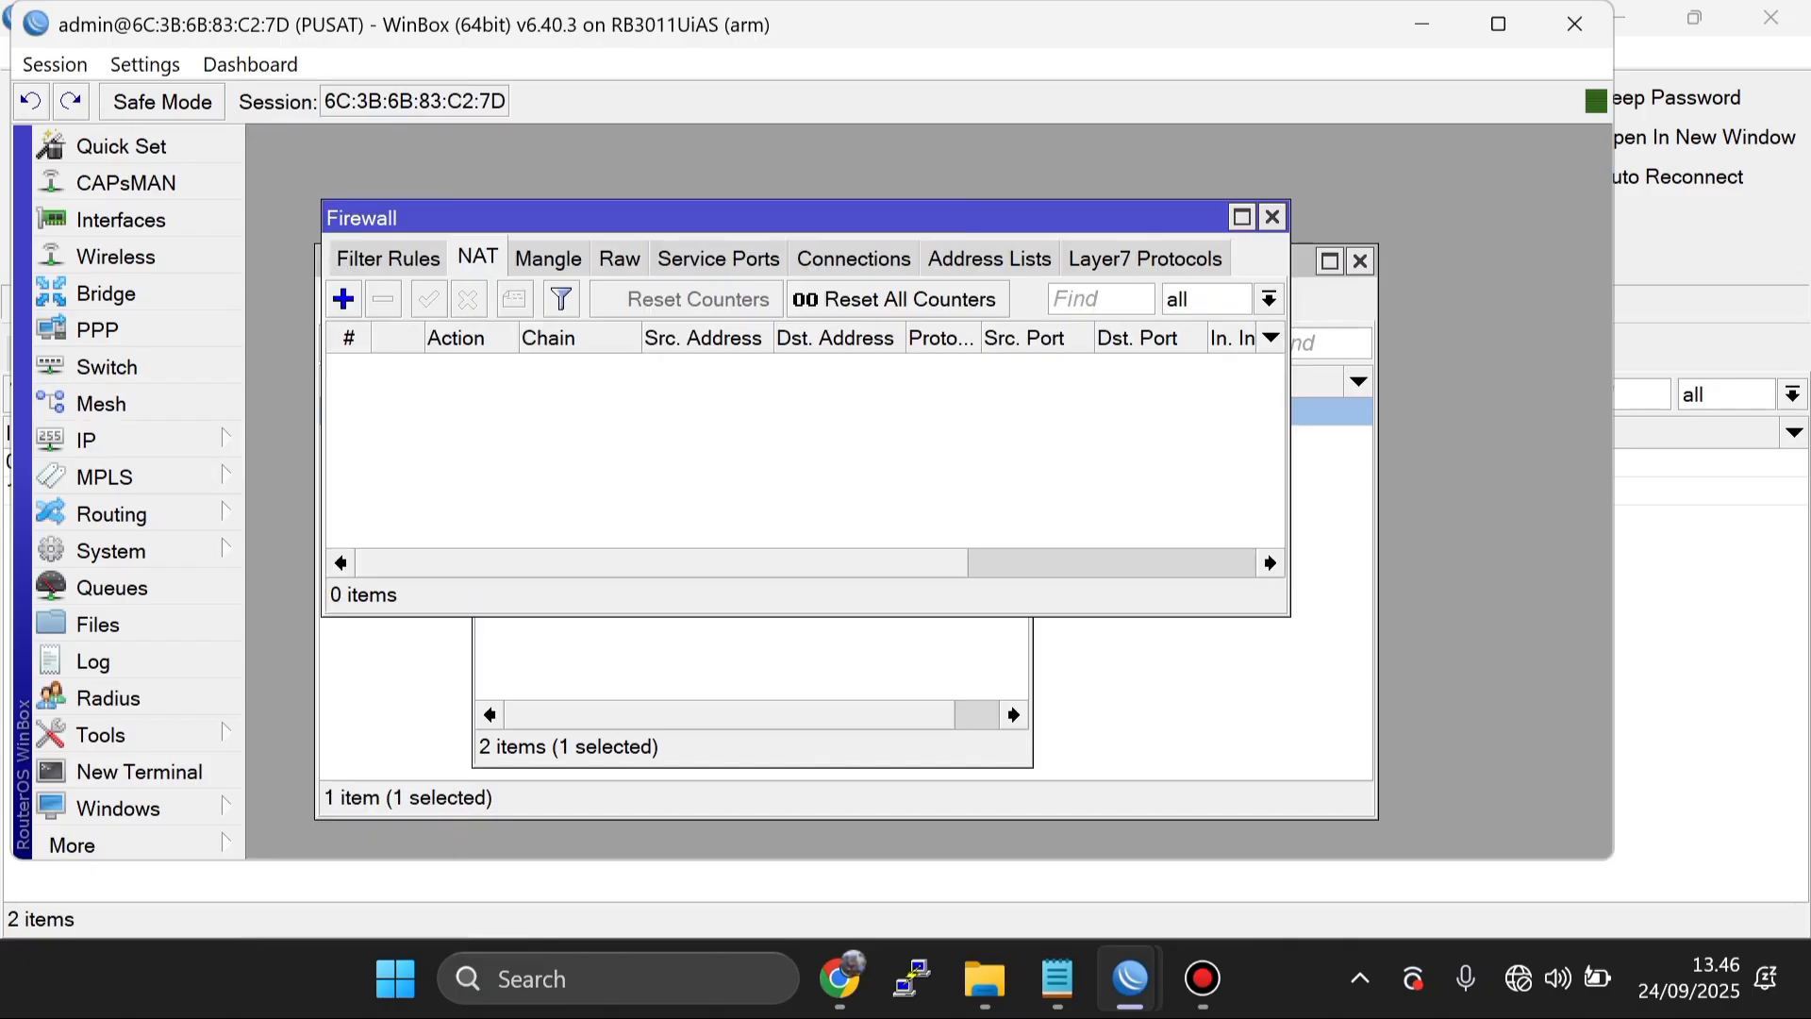
- Add a NAT masquerade rule for source 192.168.2.0/24 going out ether1
click(343, 299)
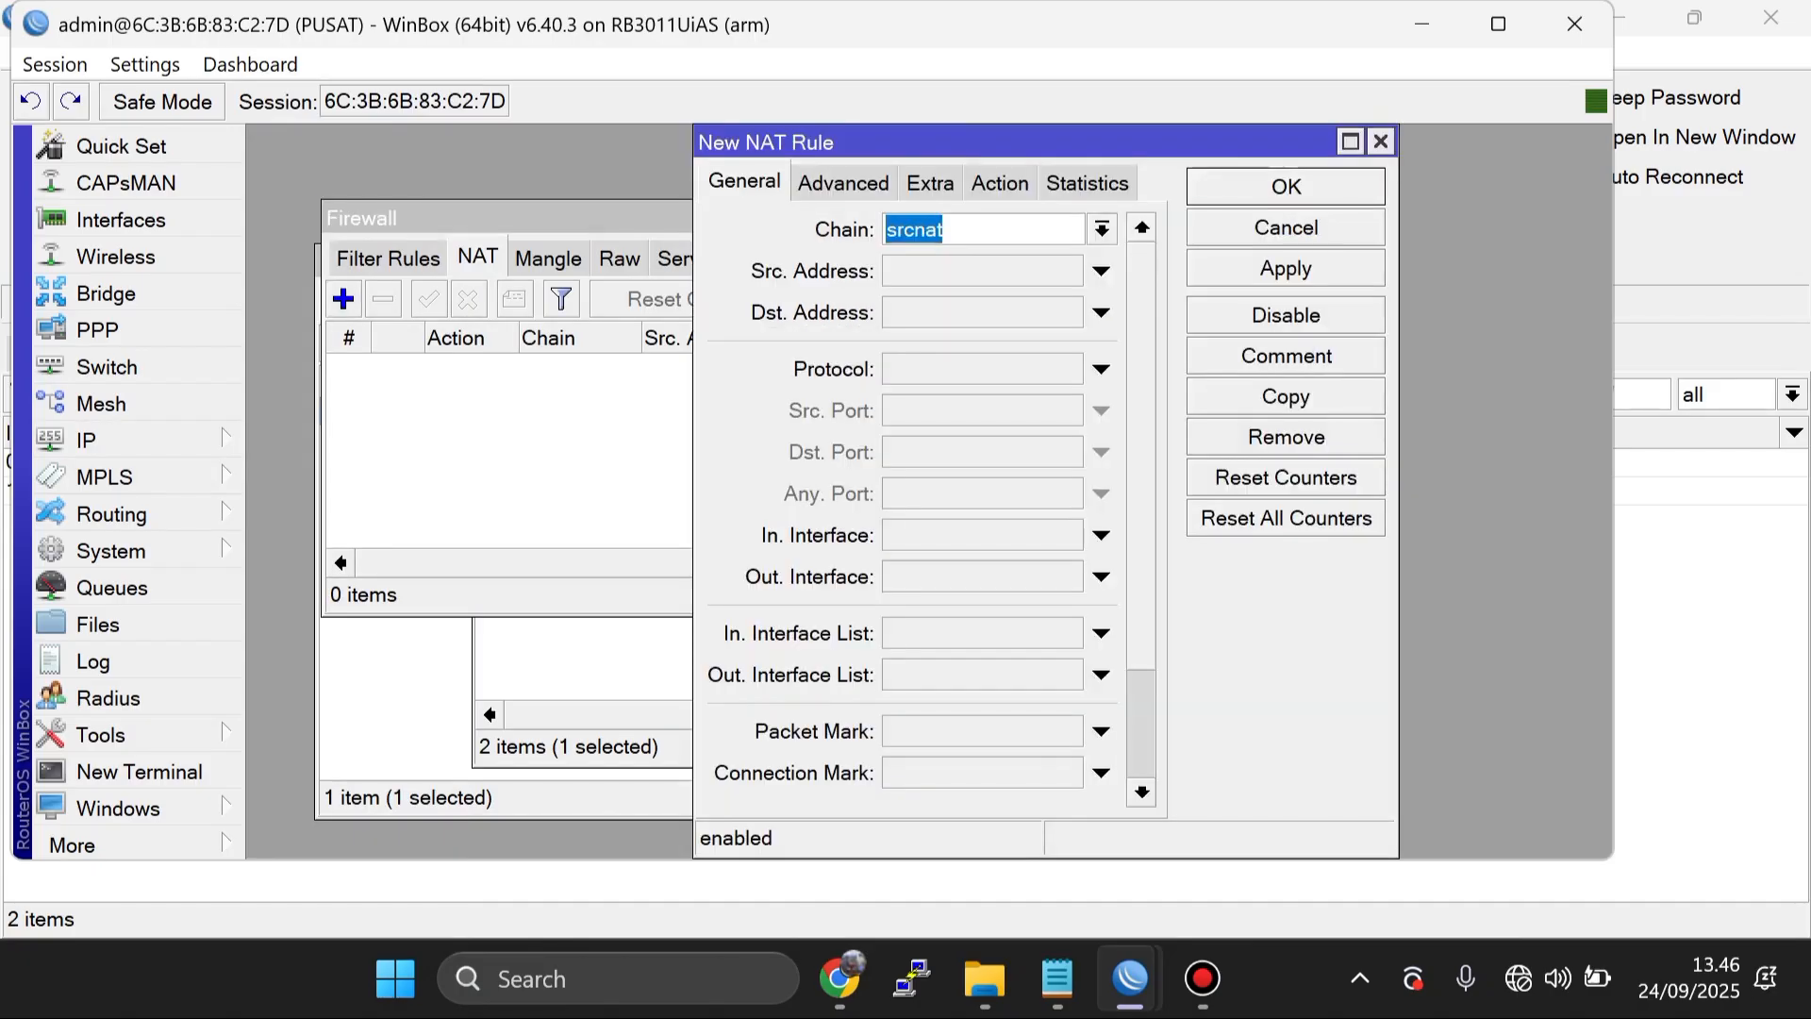
key(Tab)
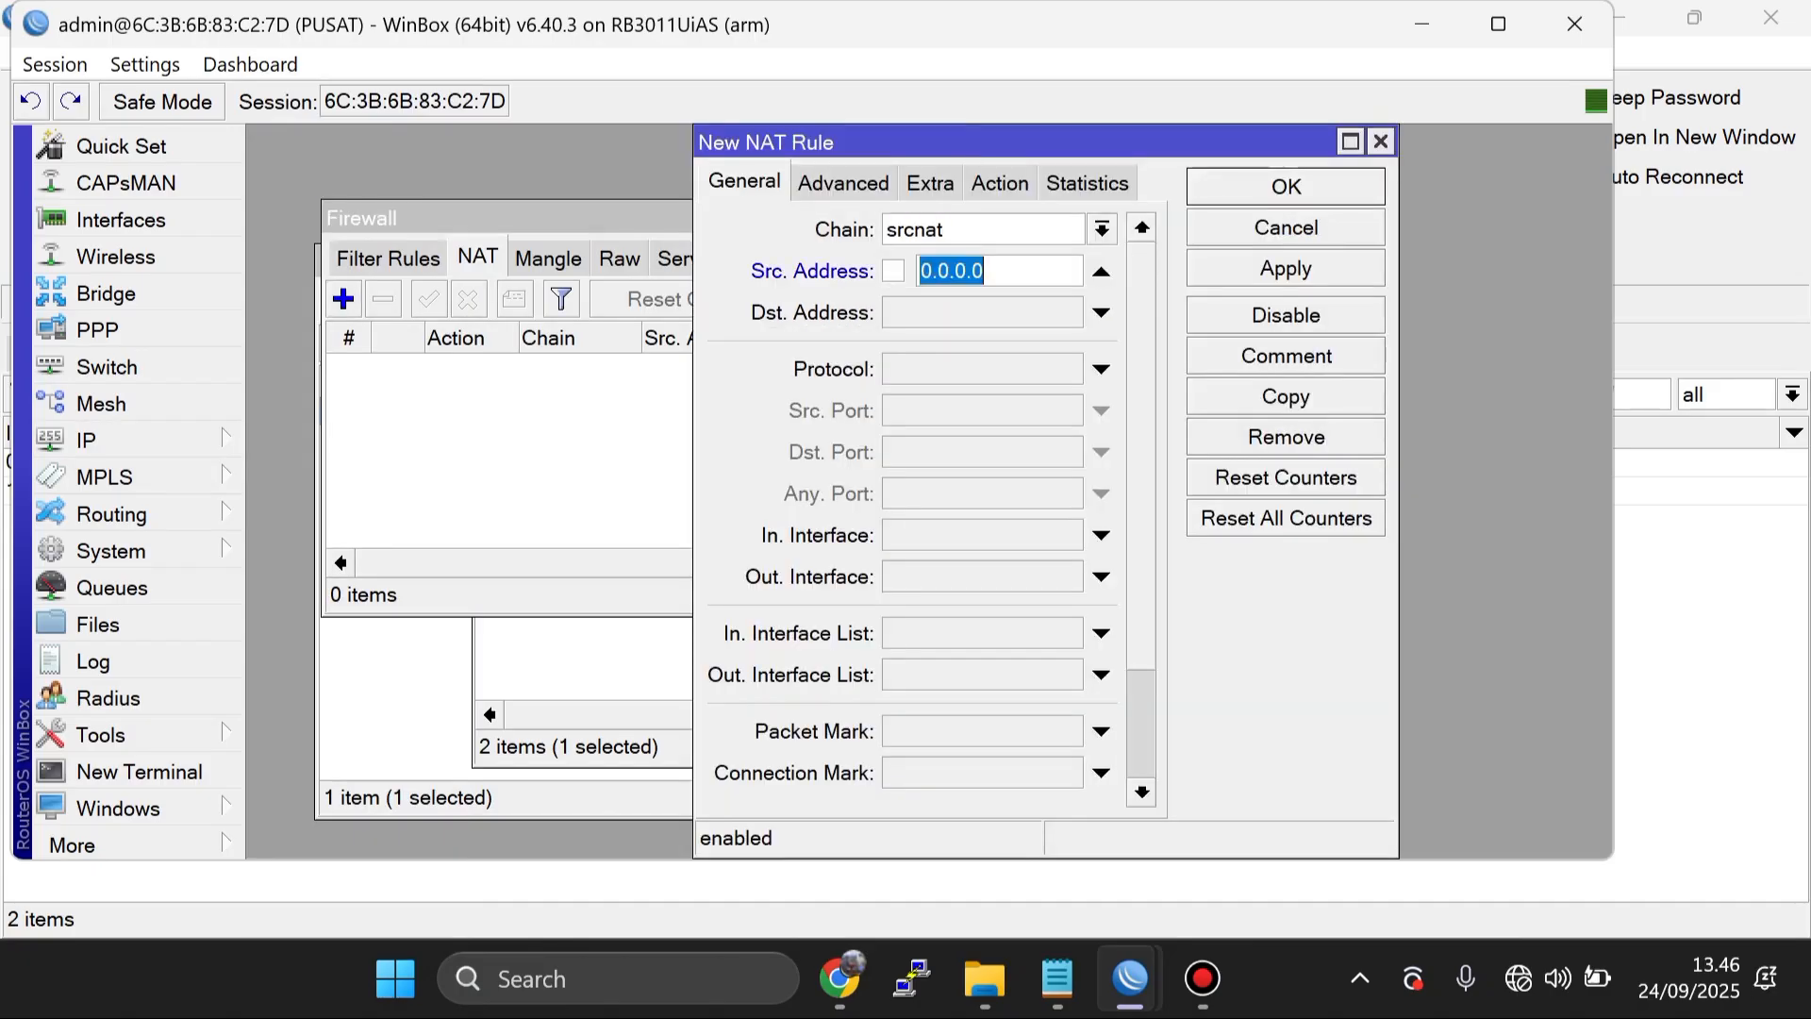
text(192.168.2.1/24)
key(BackSpace)
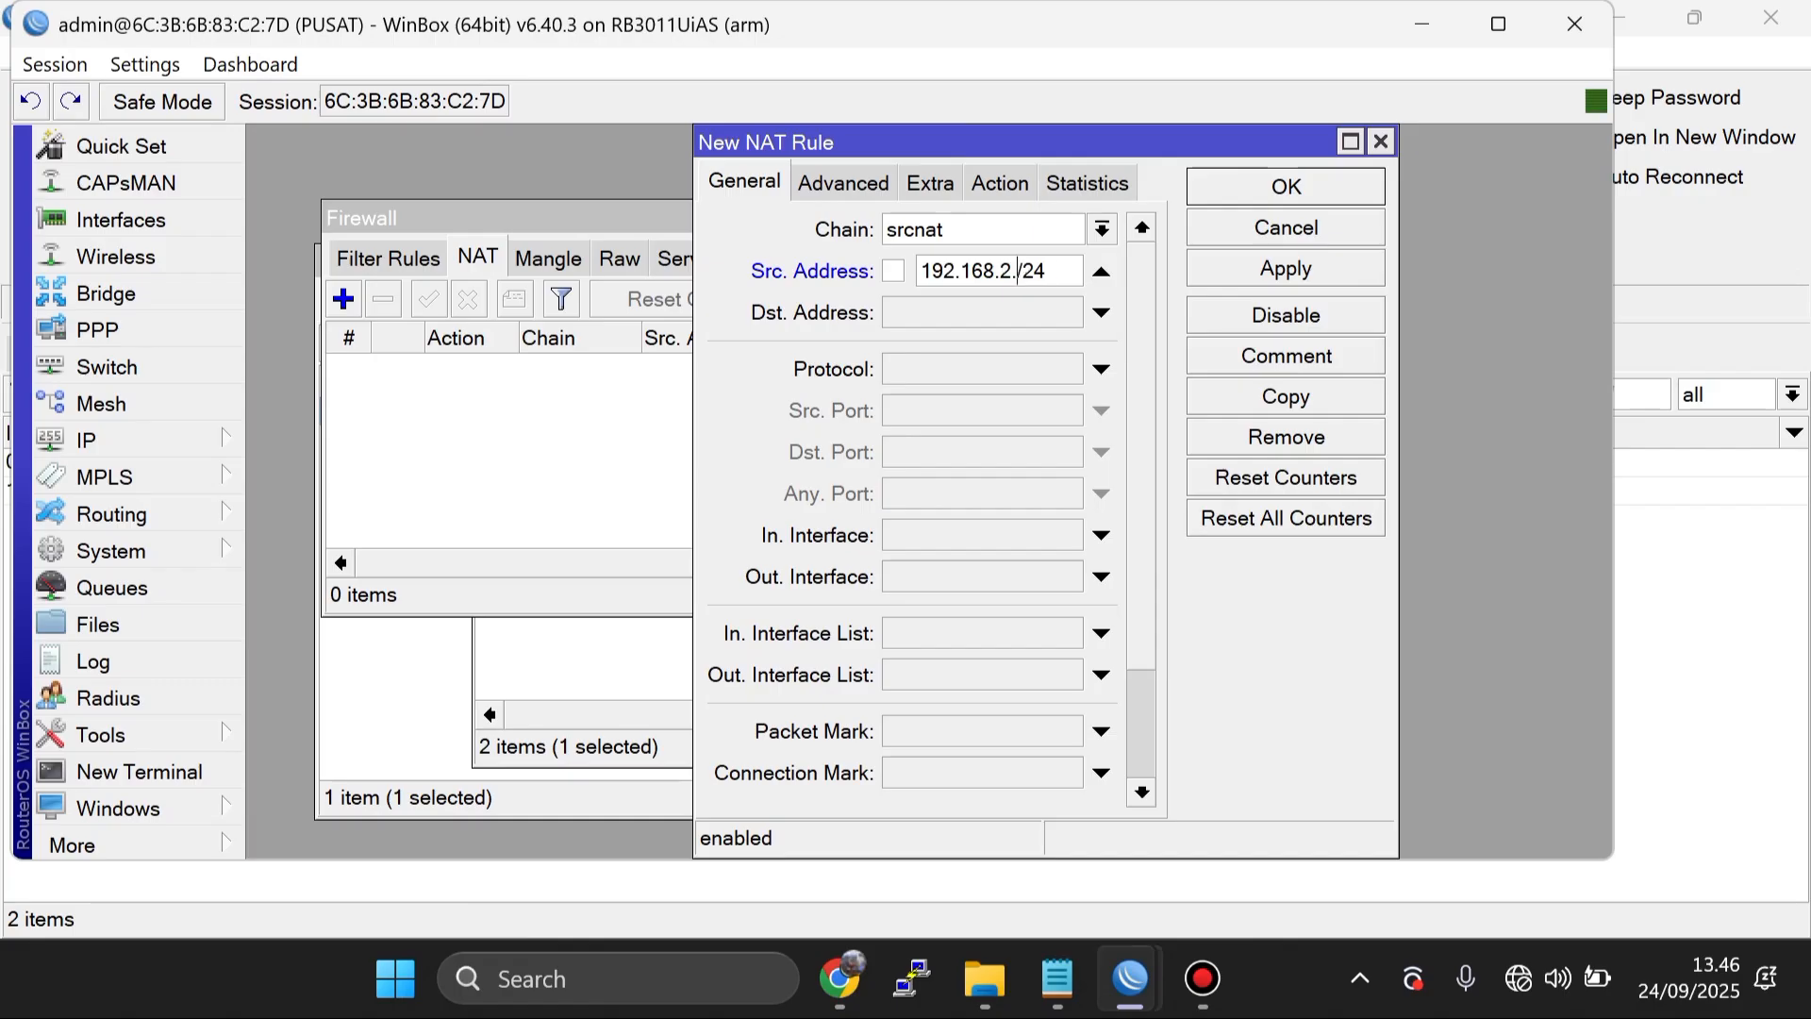
text(0)
click(1101, 576)
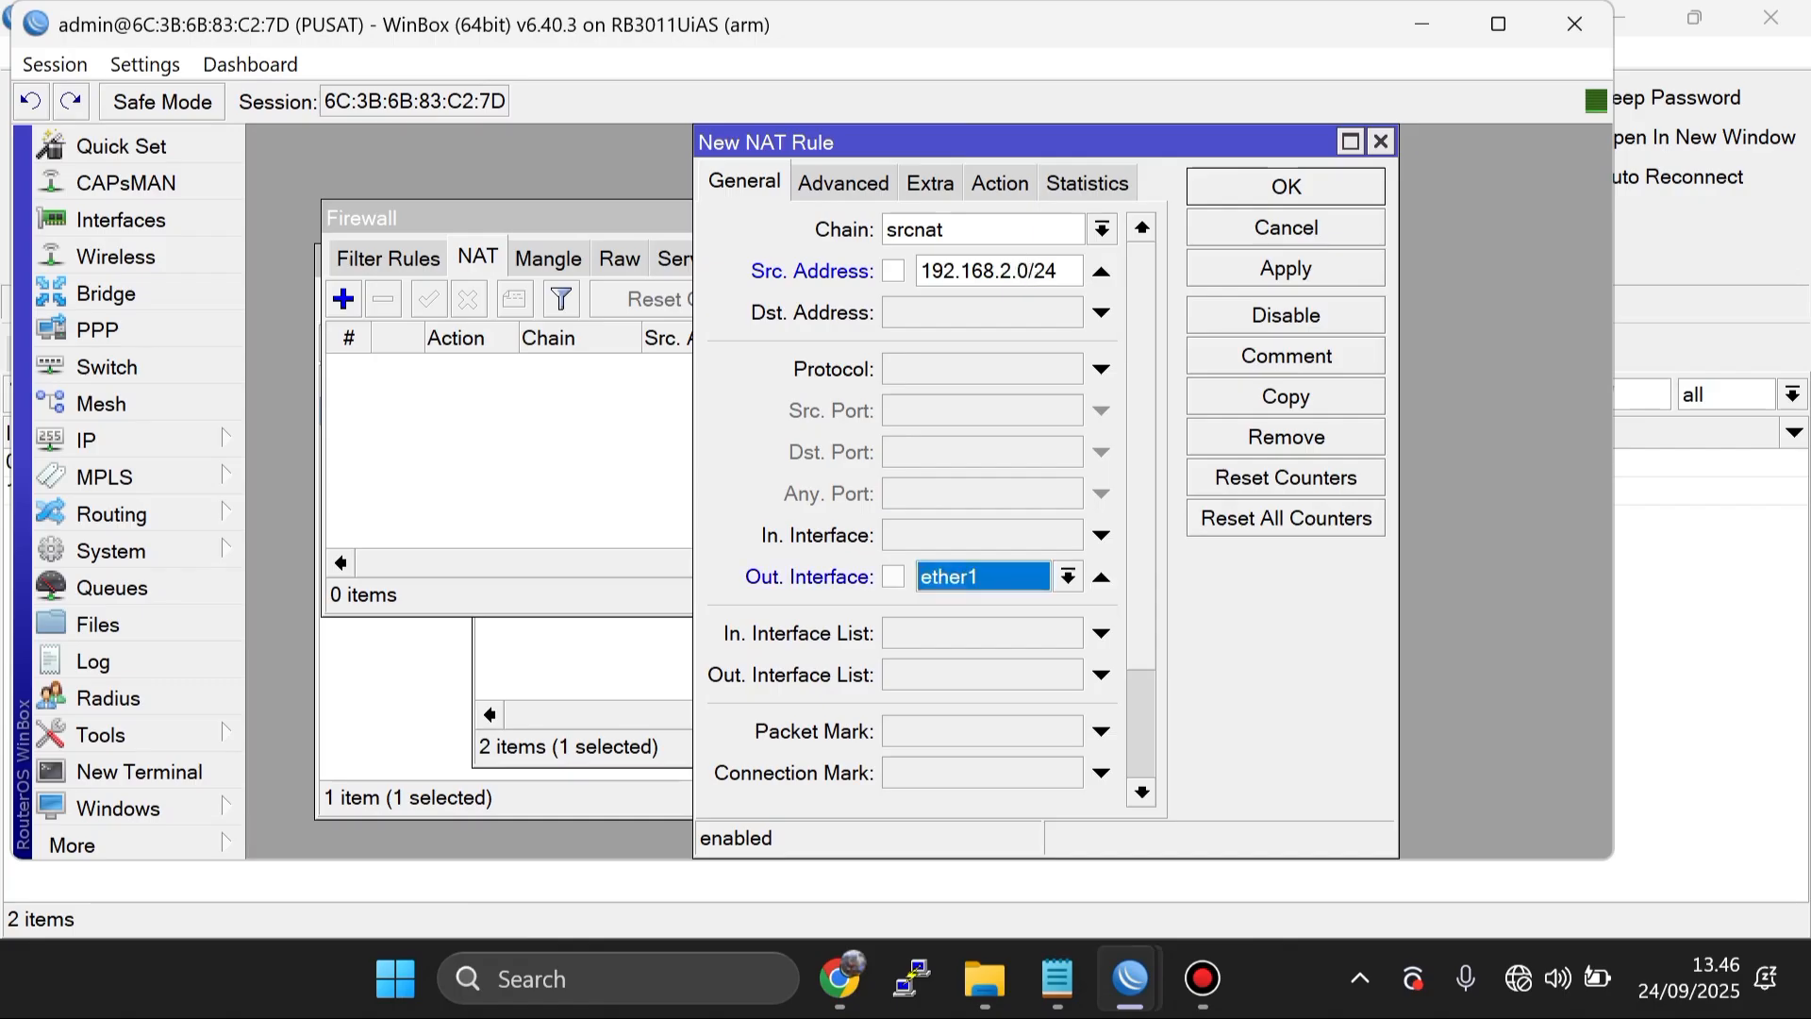
click(1000, 182)
click(1140, 229)
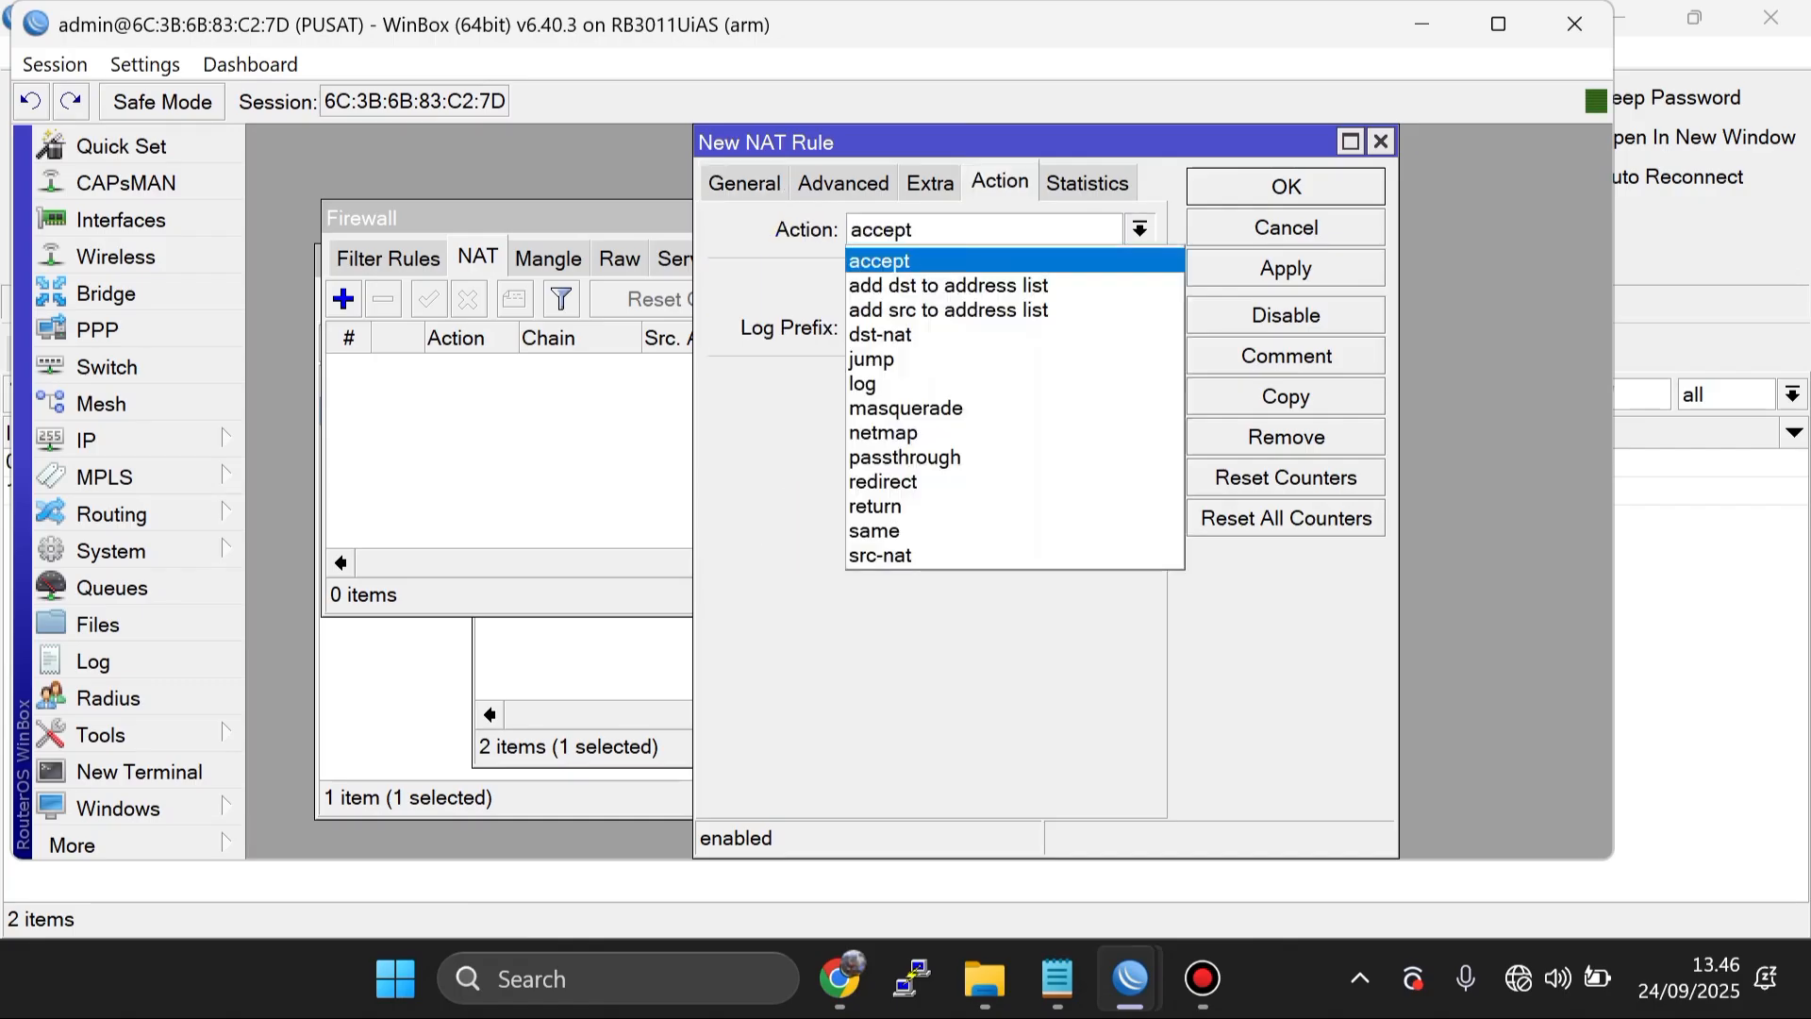
click(1000, 408)
click(1285, 269)
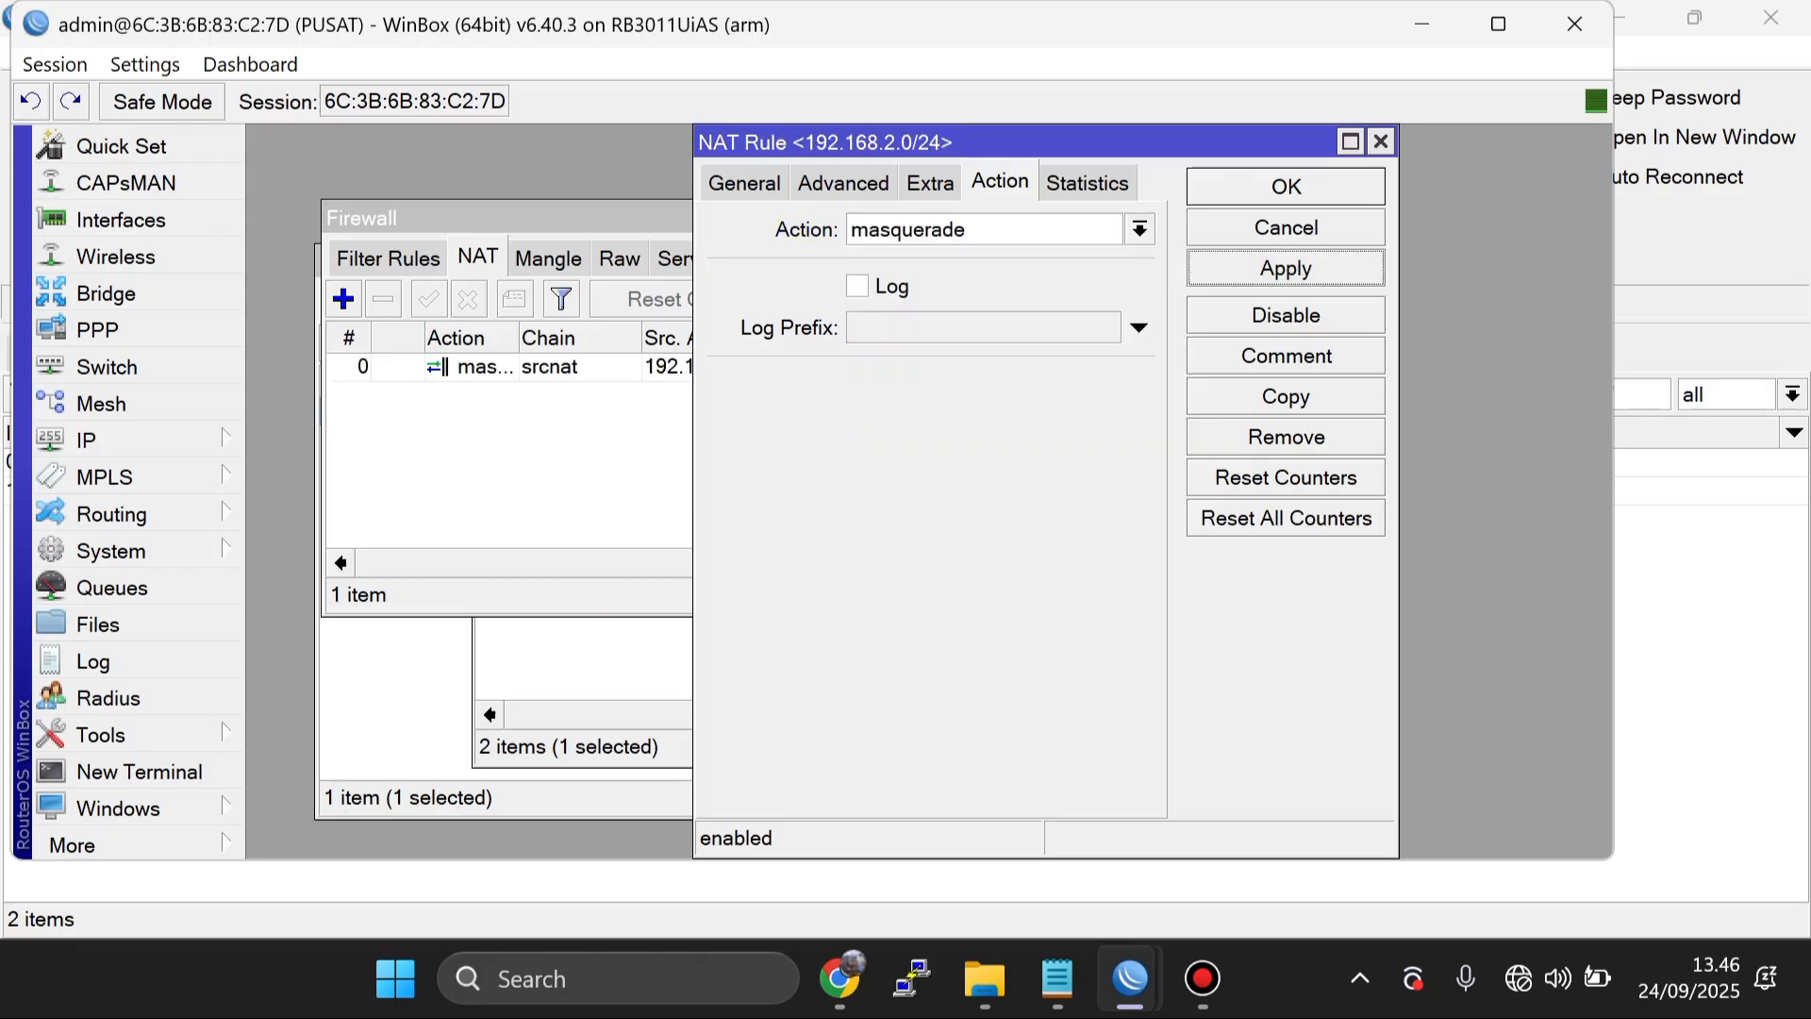
click(1286, 187)
click(1421, 24)
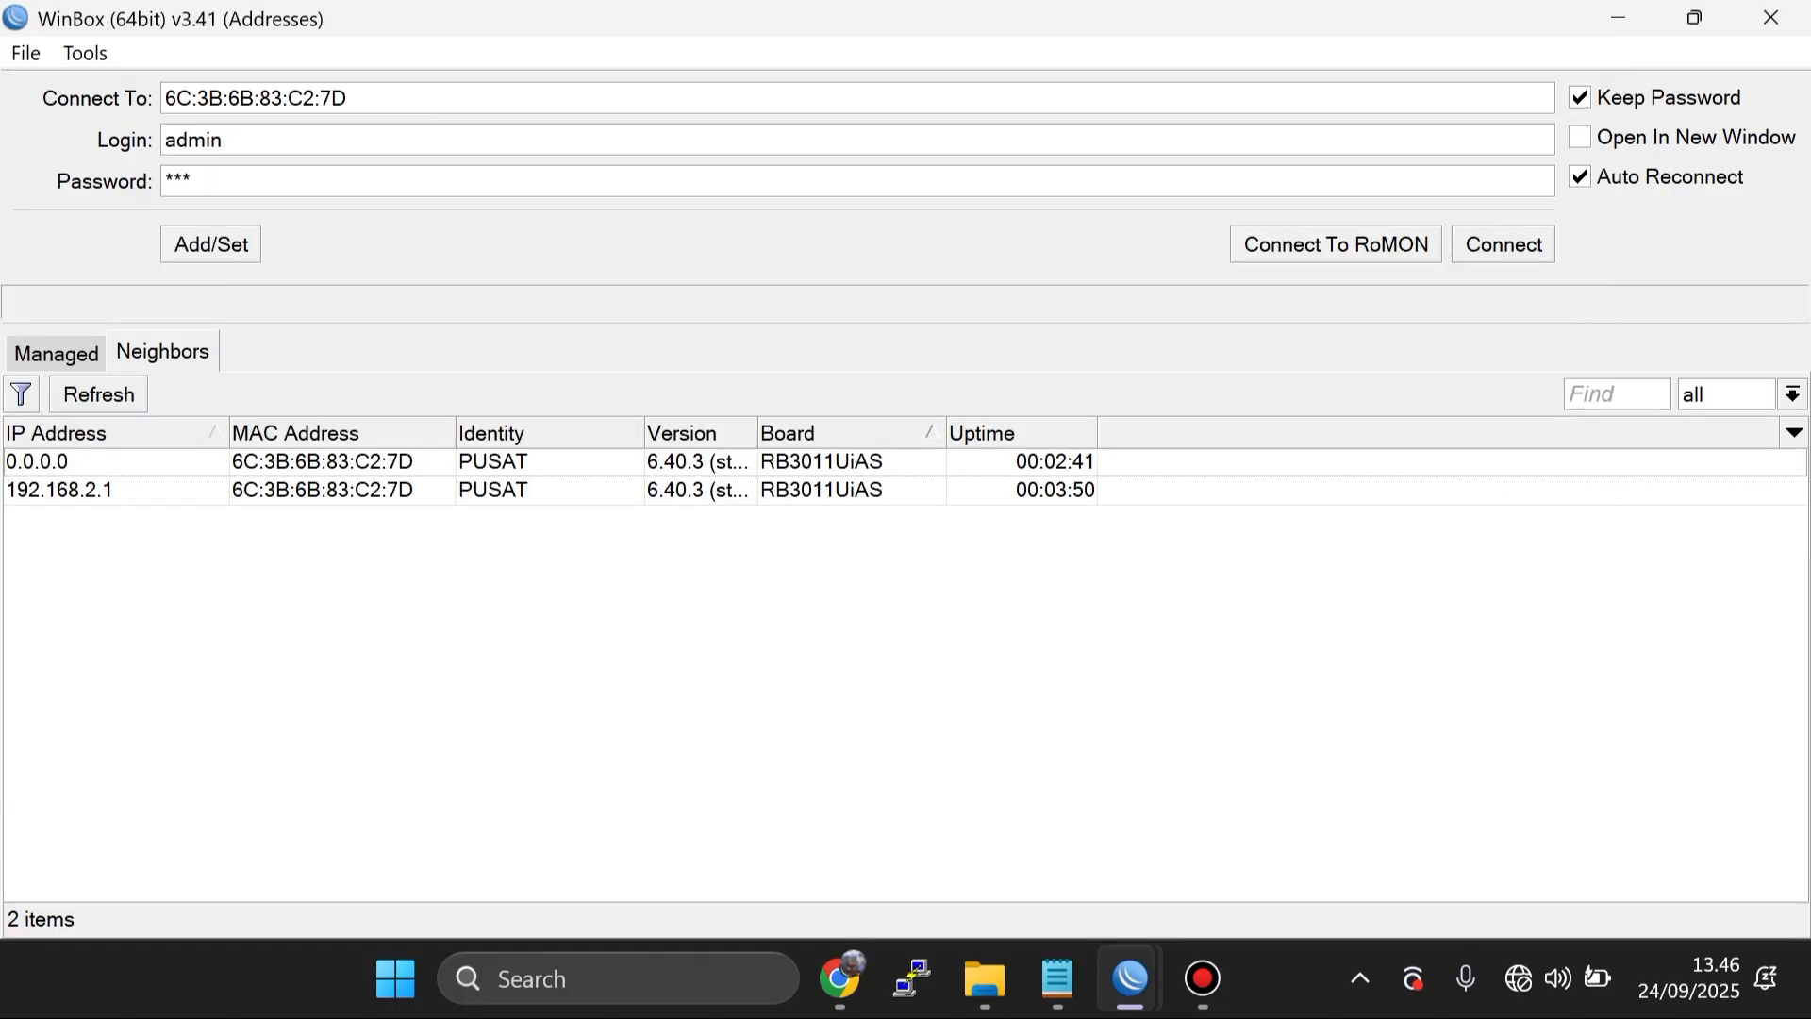
- Open the Ethernet adapter's IPv4 properties via ncpa.cpl
key(super+r)
text(n)
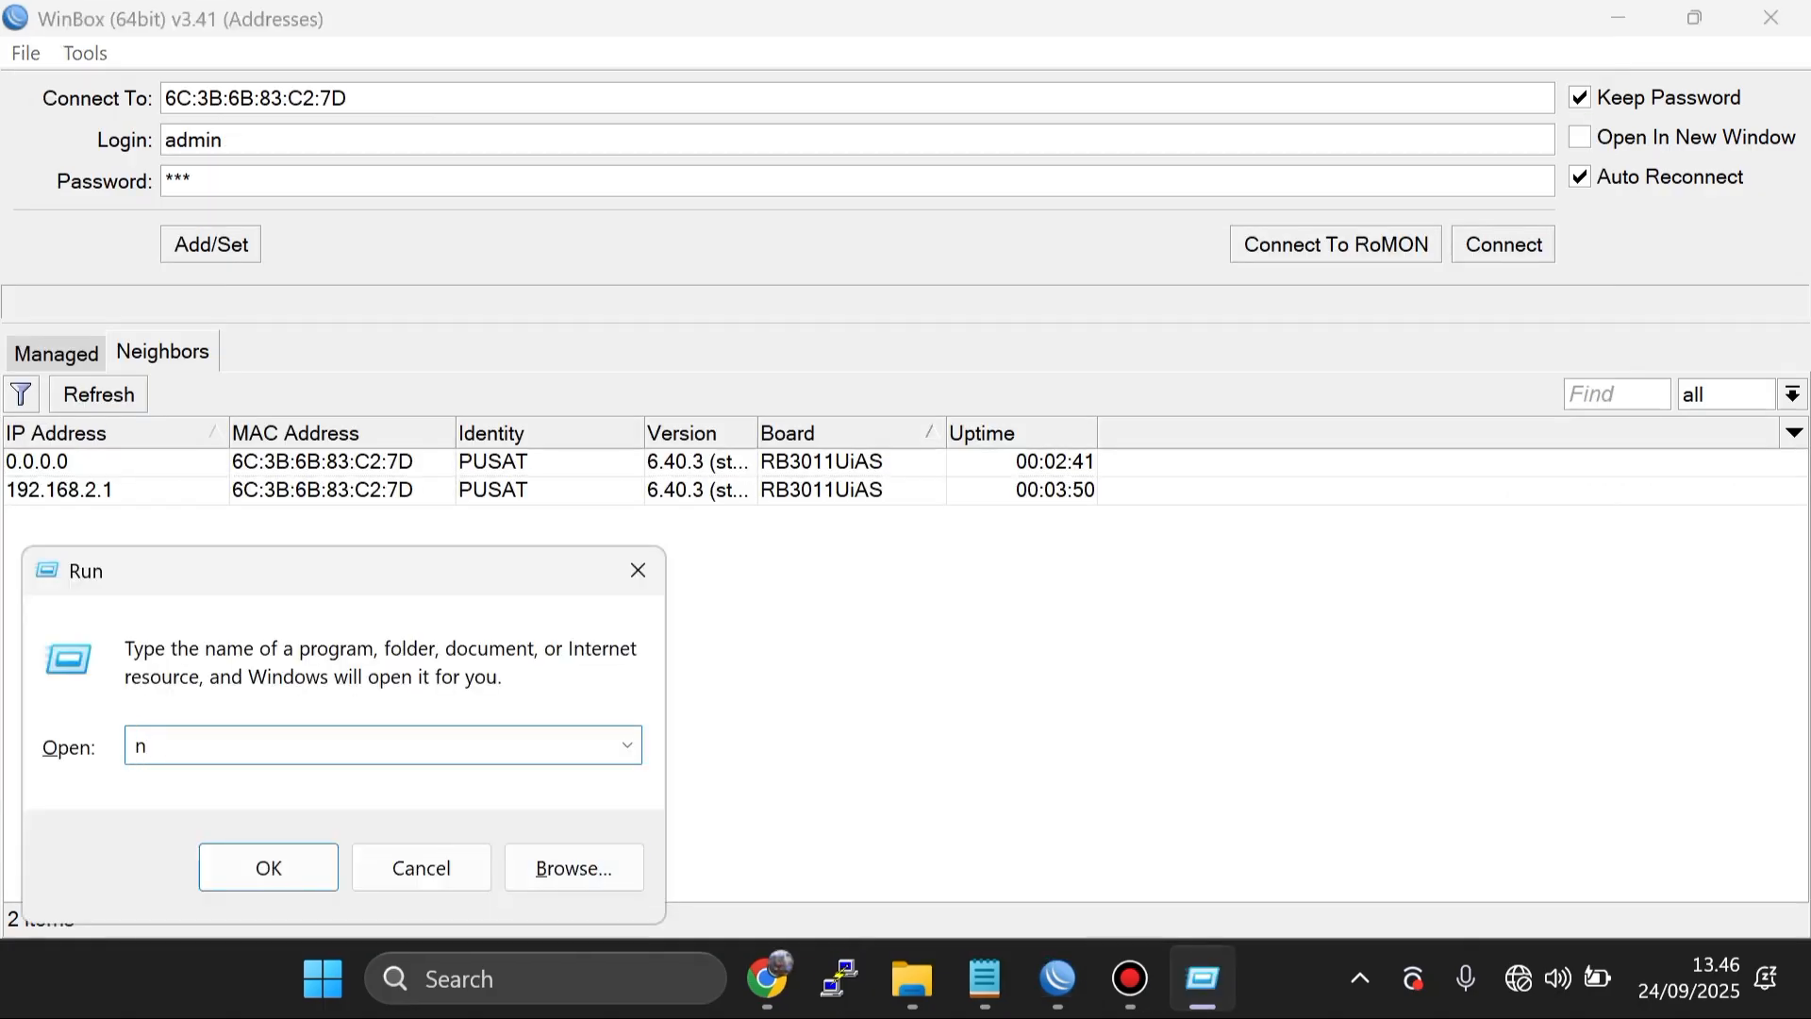
text(cpa.cpl)
key(Return)
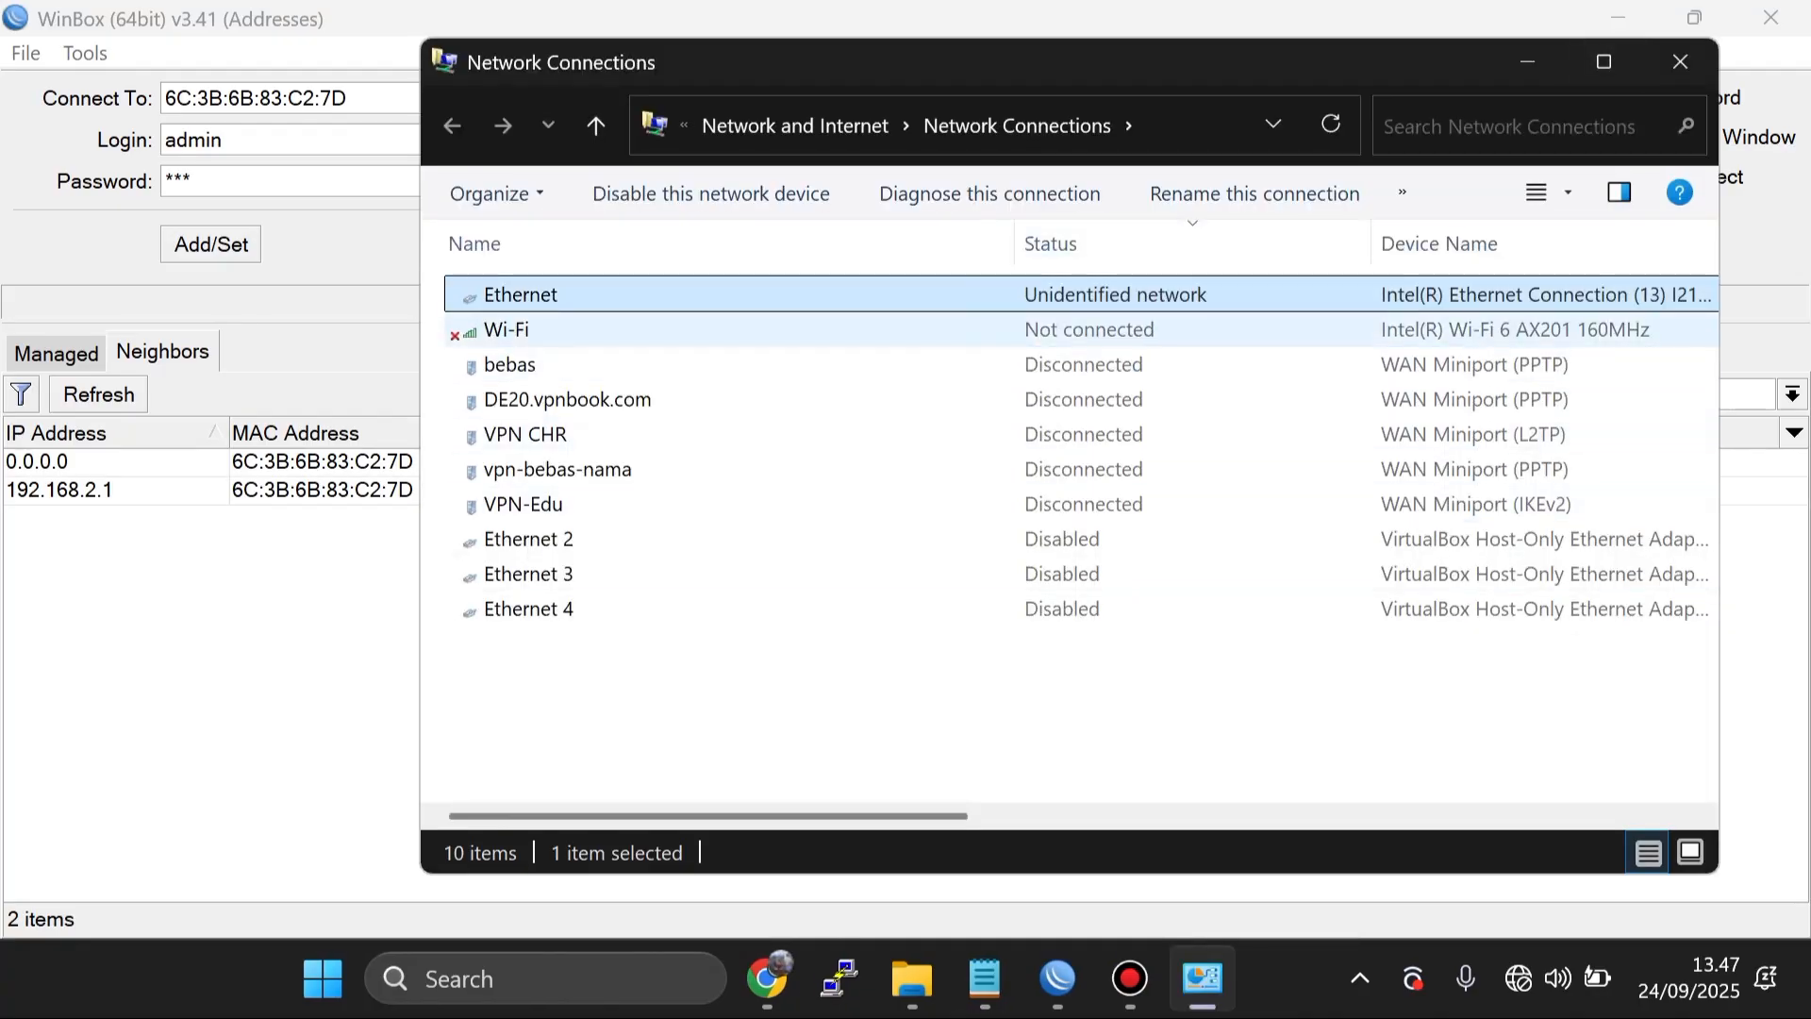
key(Return)
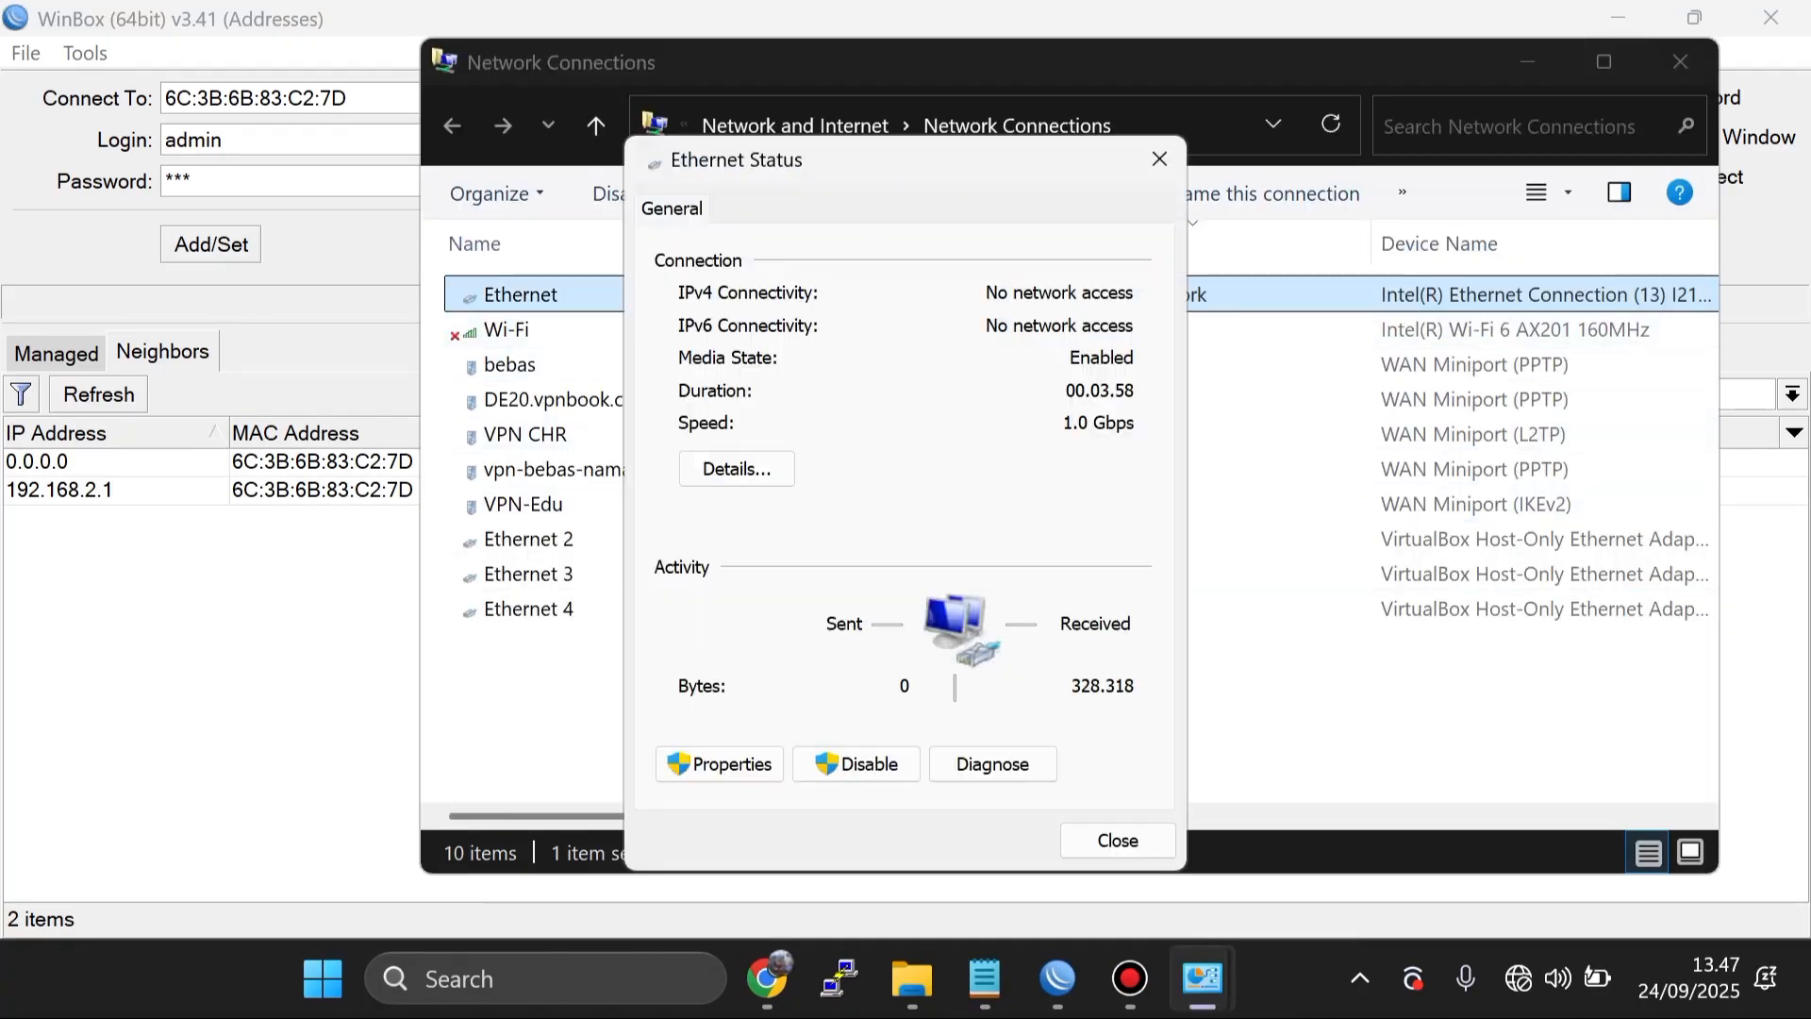
click(719, 764)
click(873, 526)
scroll(873, 526, down, 1)
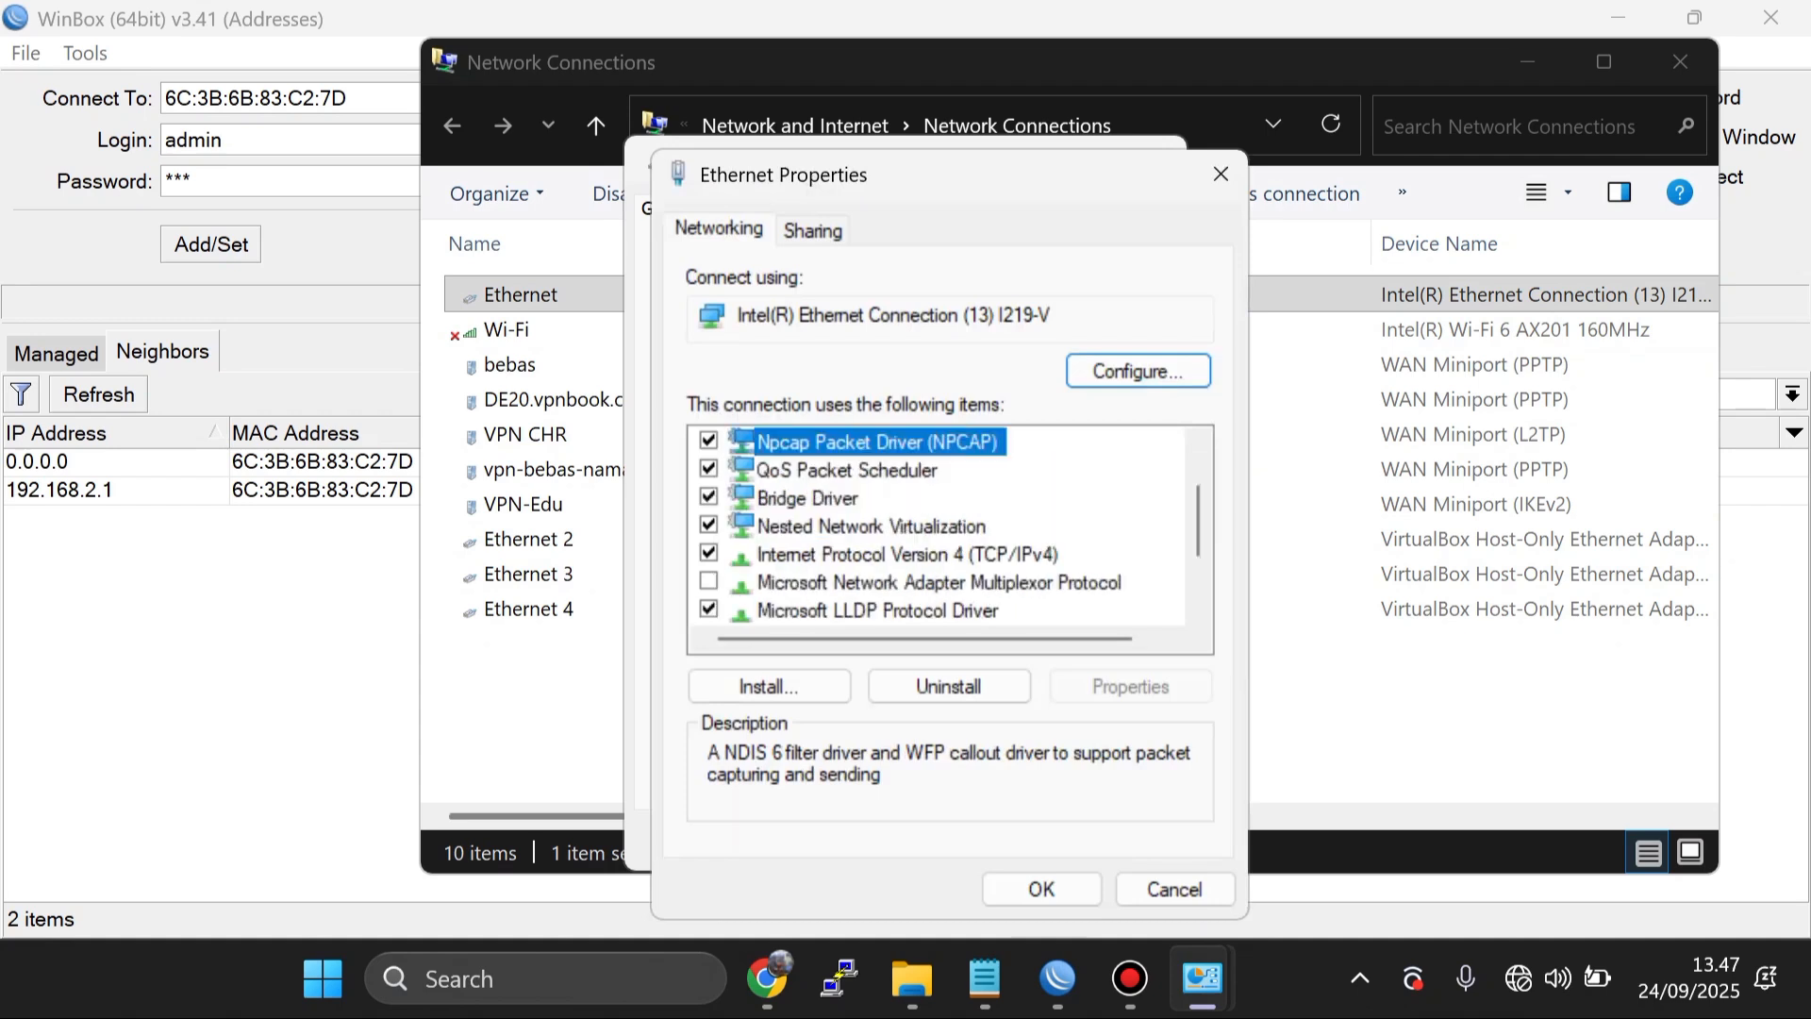
double_click(908, 555)
- Set static IP 192.168.2.34, mask 255.255.255.0, gateway 192.168.2.1 and DNS 8.8.8.8
click(887, 434)
click(1132, 474)
click(1082, 474)
text(1)
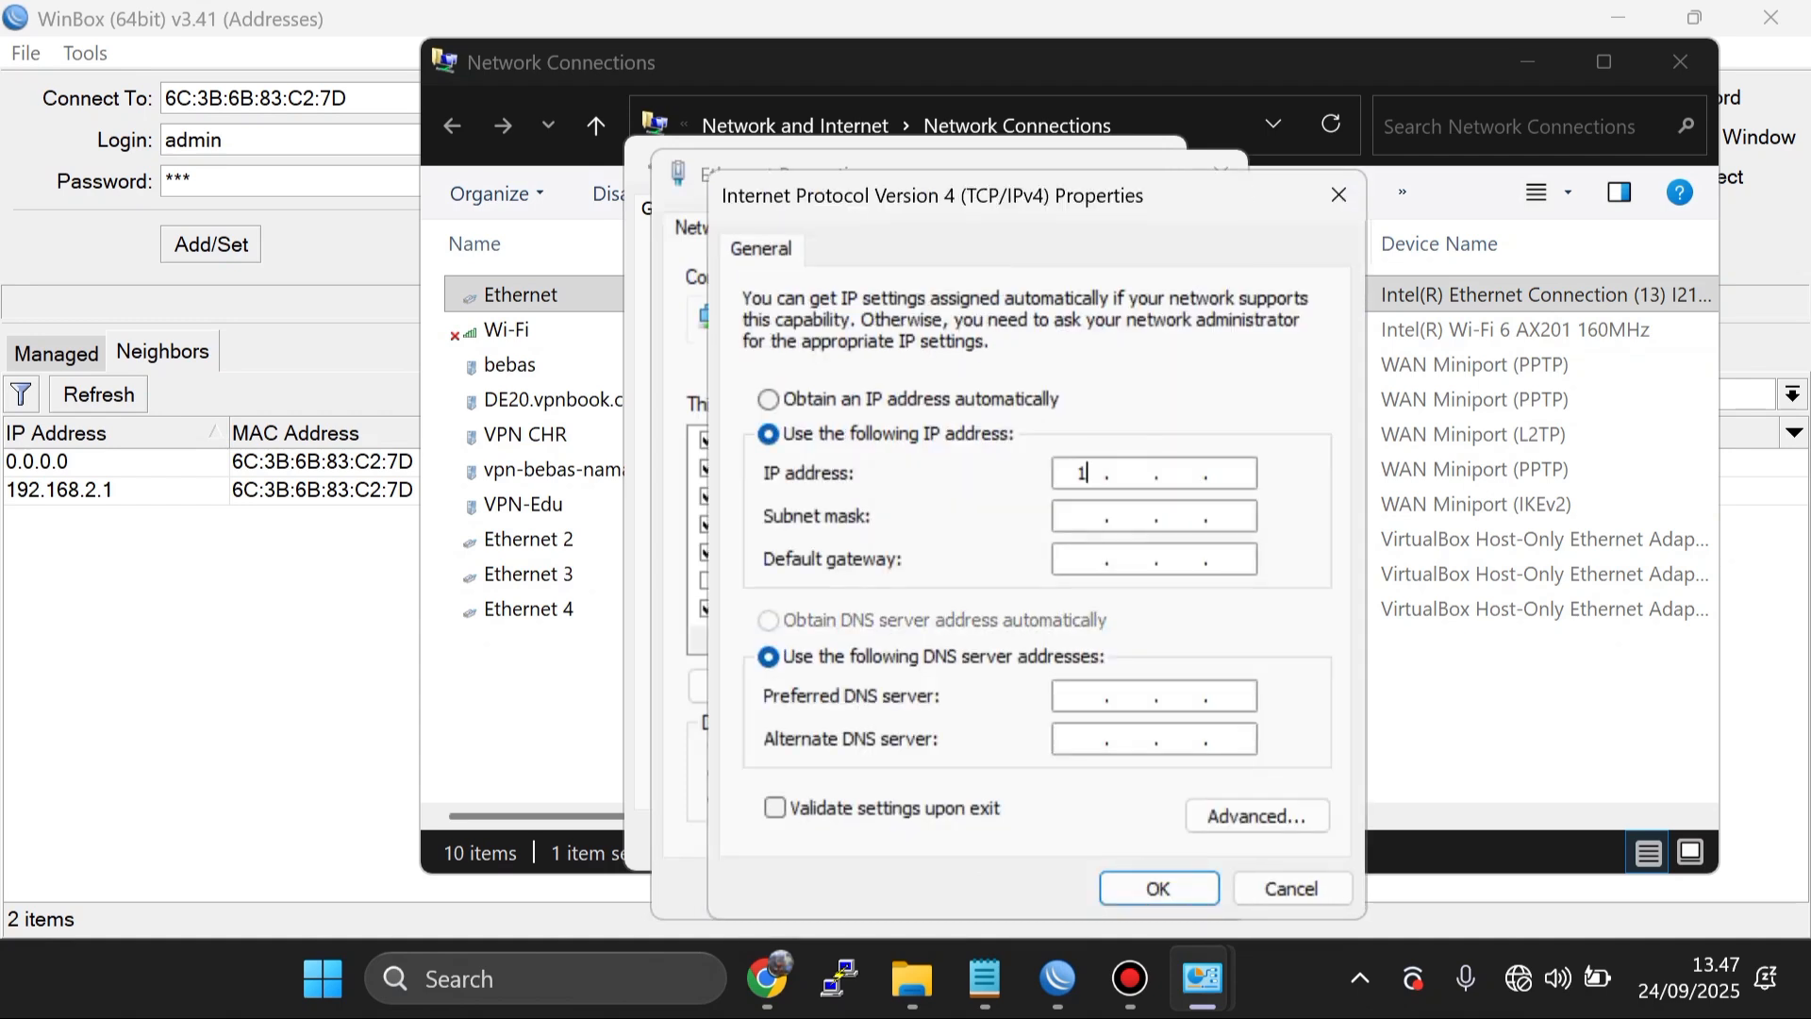
text(92 . 168 . 2 .)
click(1084, 559)
text(192 . 168 . 2 . 1)
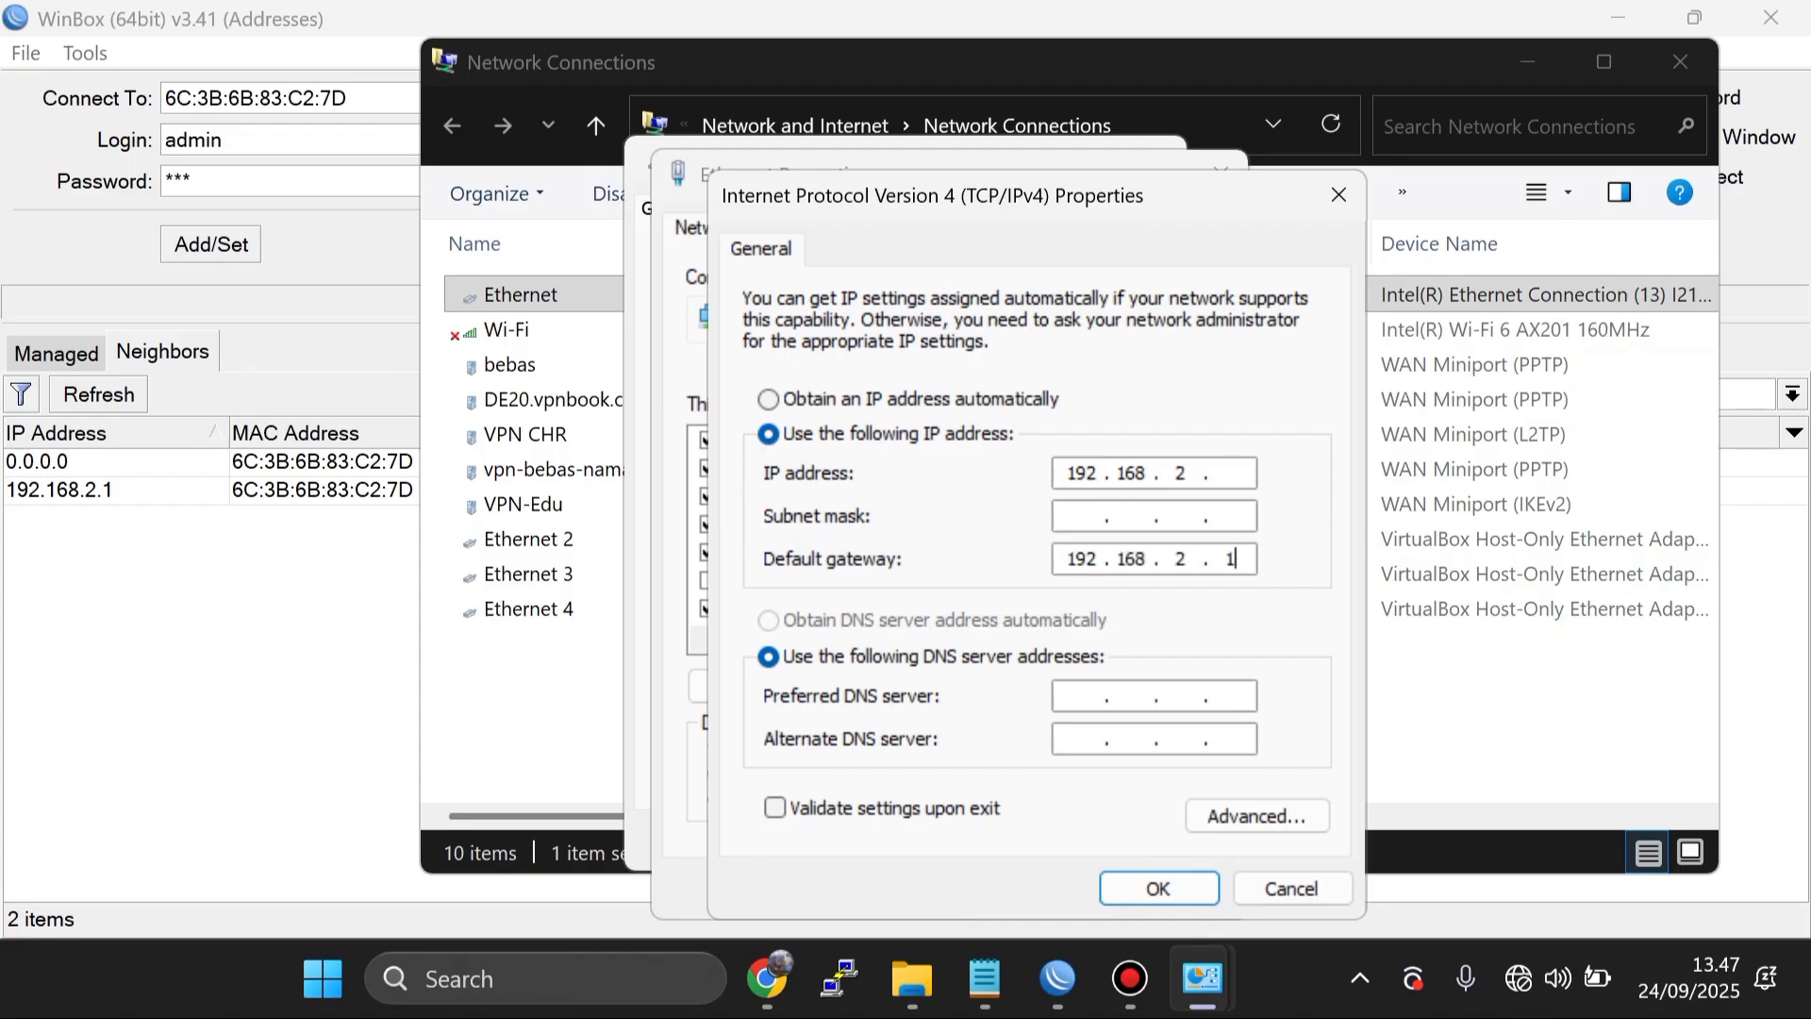
click(1231, 473)
text(34)
click(1081, 516)
click(1083, 696)
text(8.8.8)
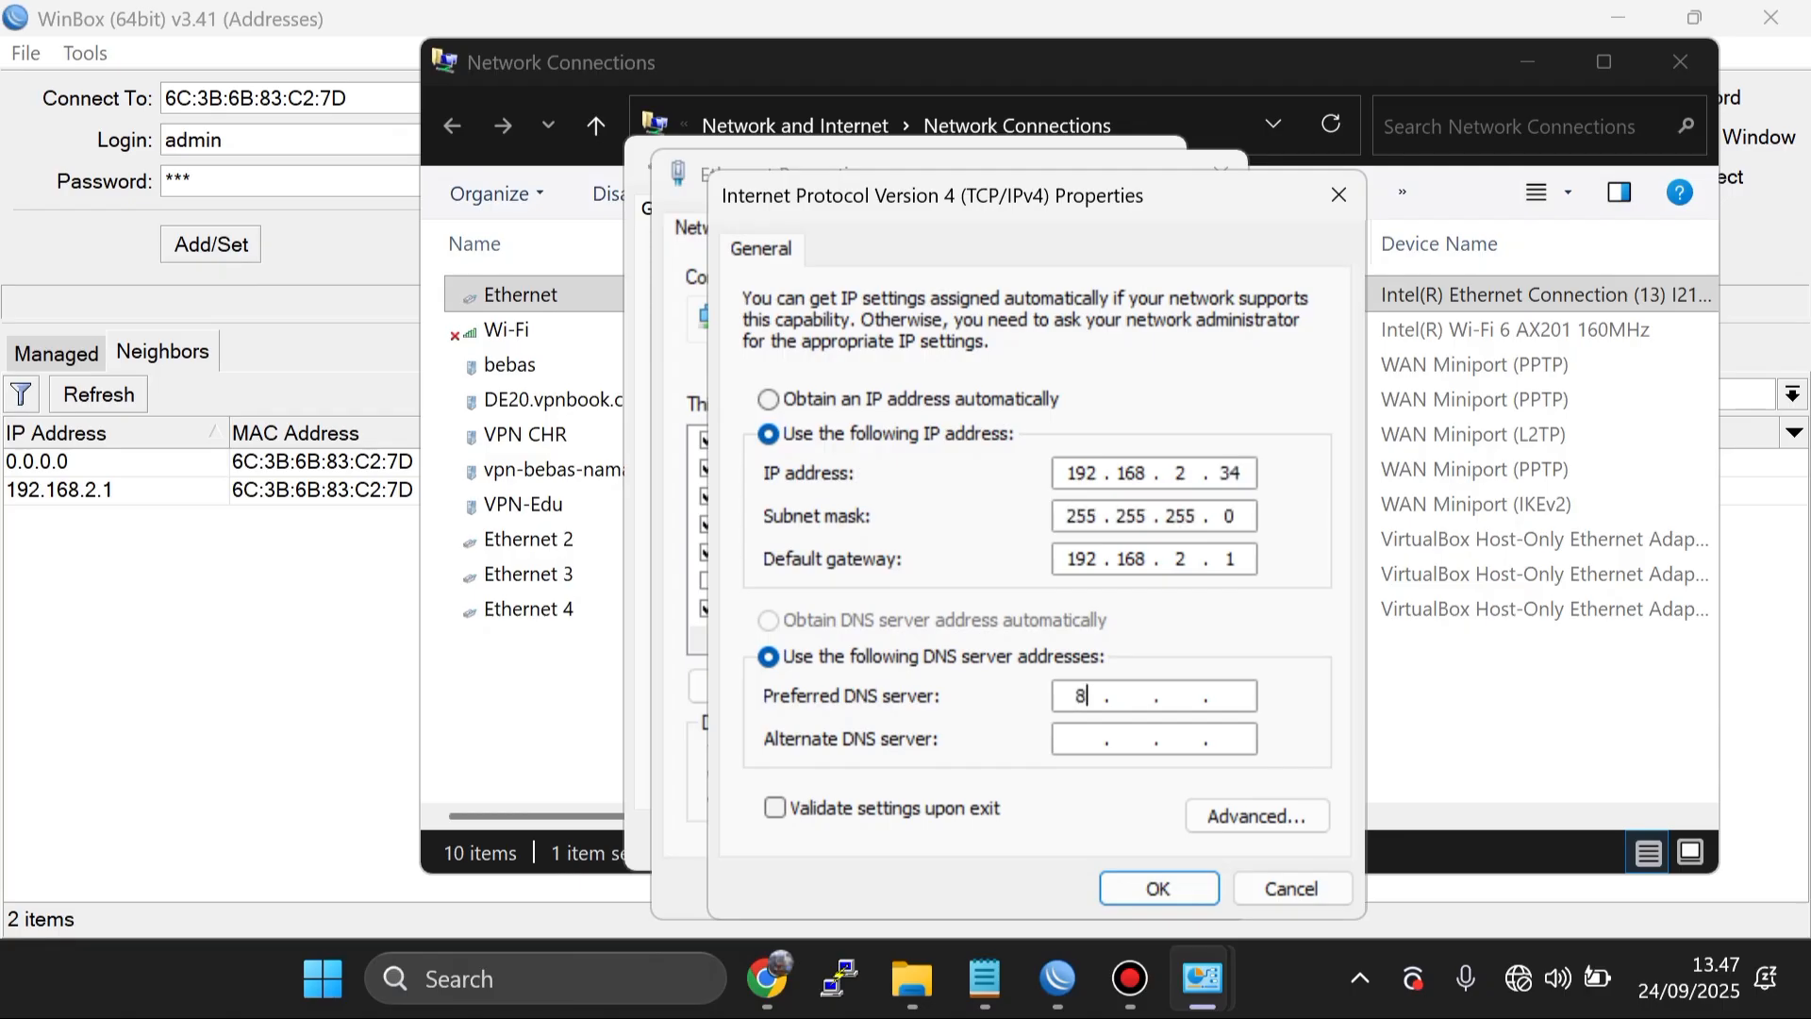
text(.8)
key(Return)
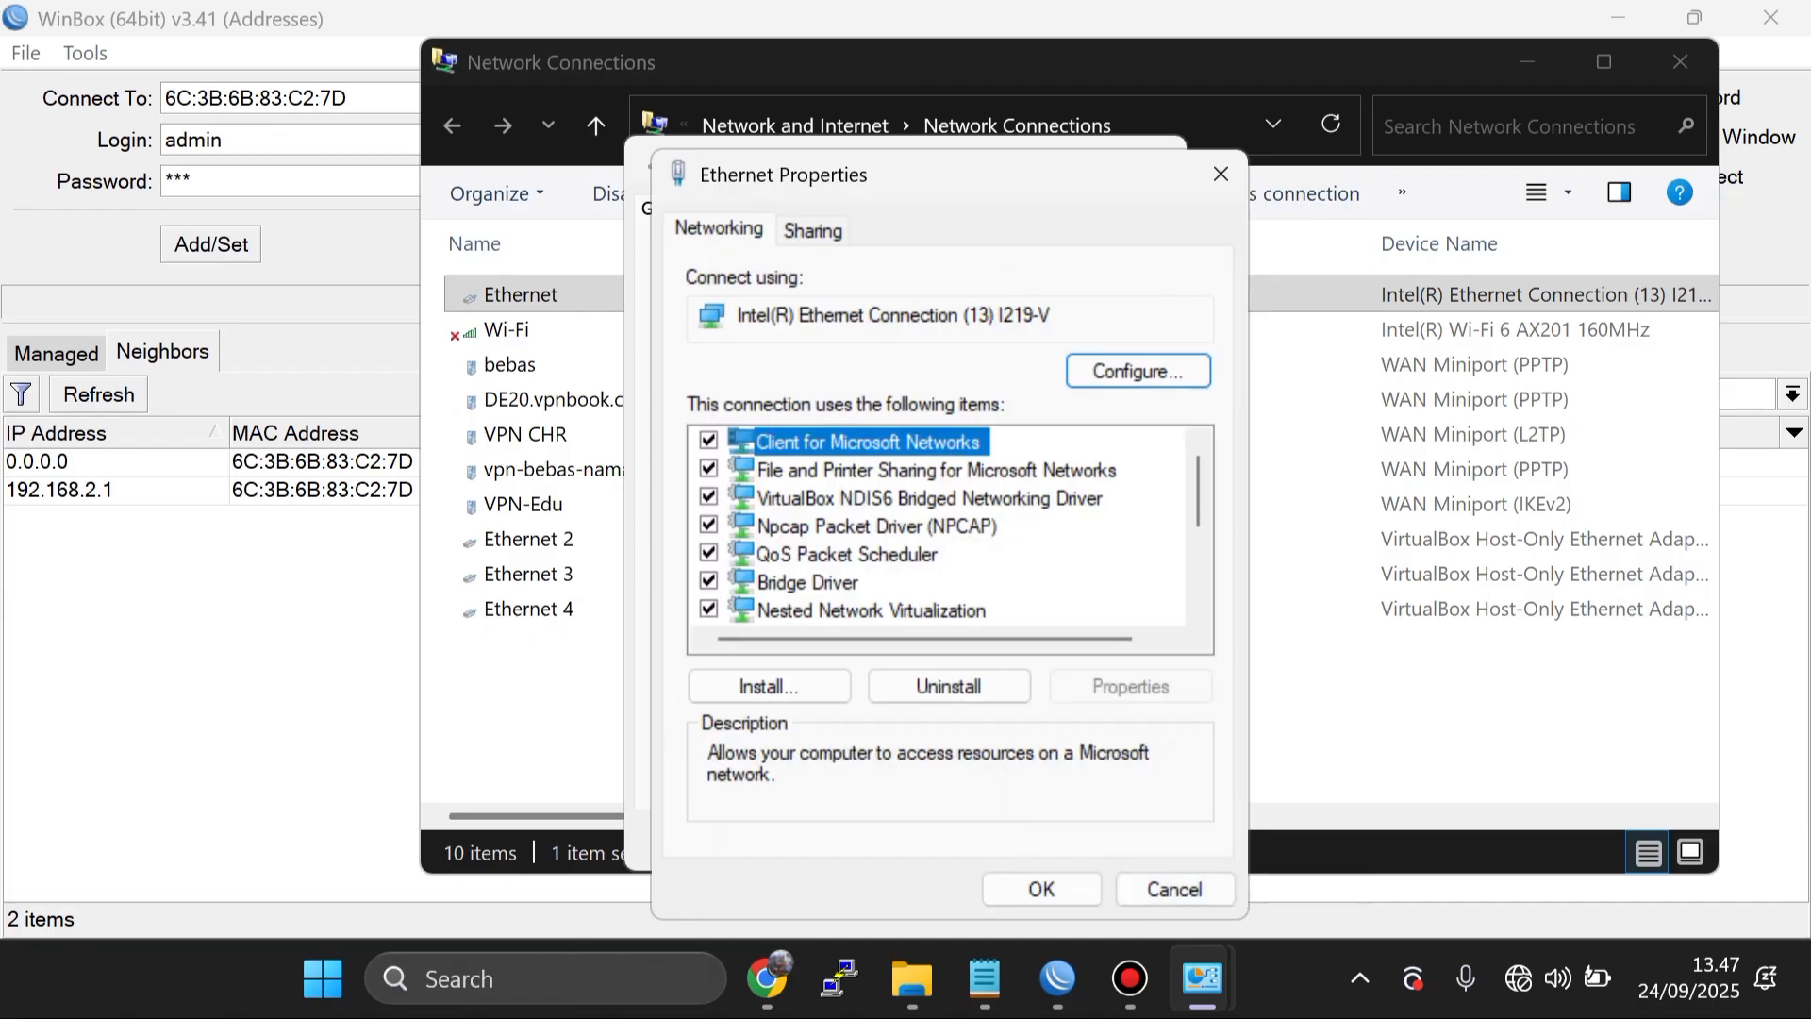
key(Return)
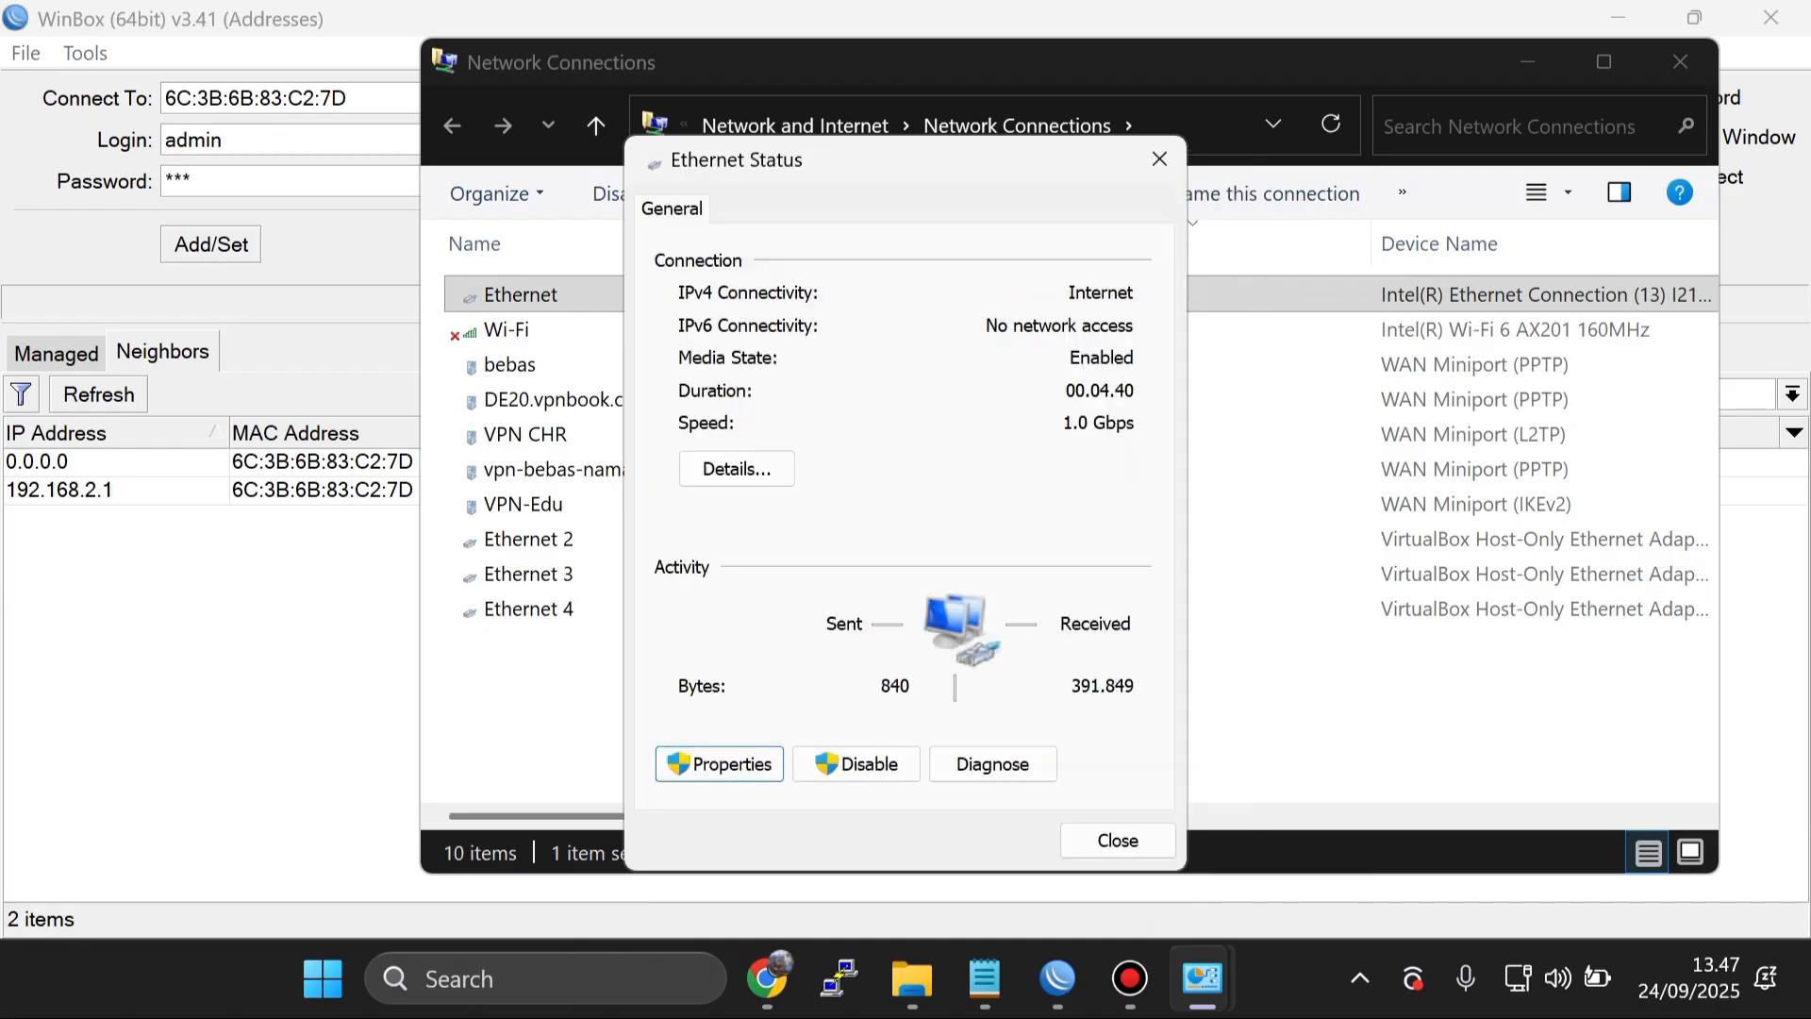
- Return to WinBox and close the Firewall, Address List and DHCP Client windows
click(1058, 978)
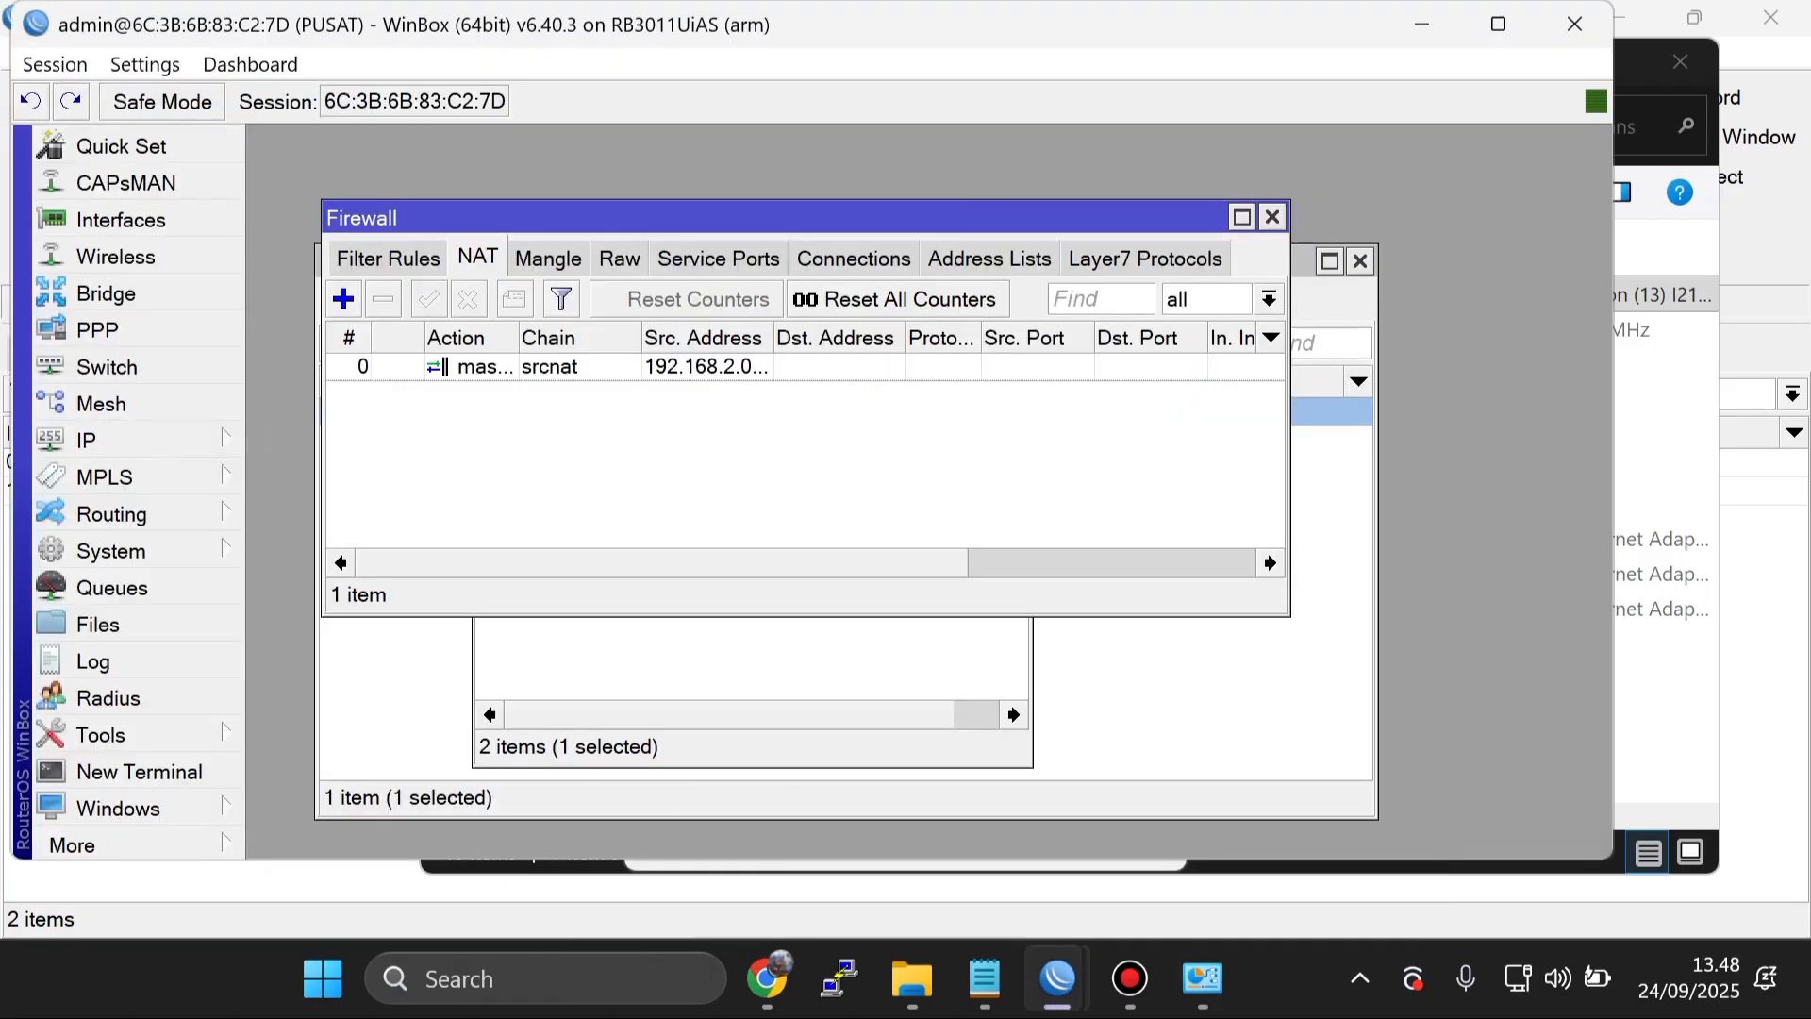
click(1271, 217)
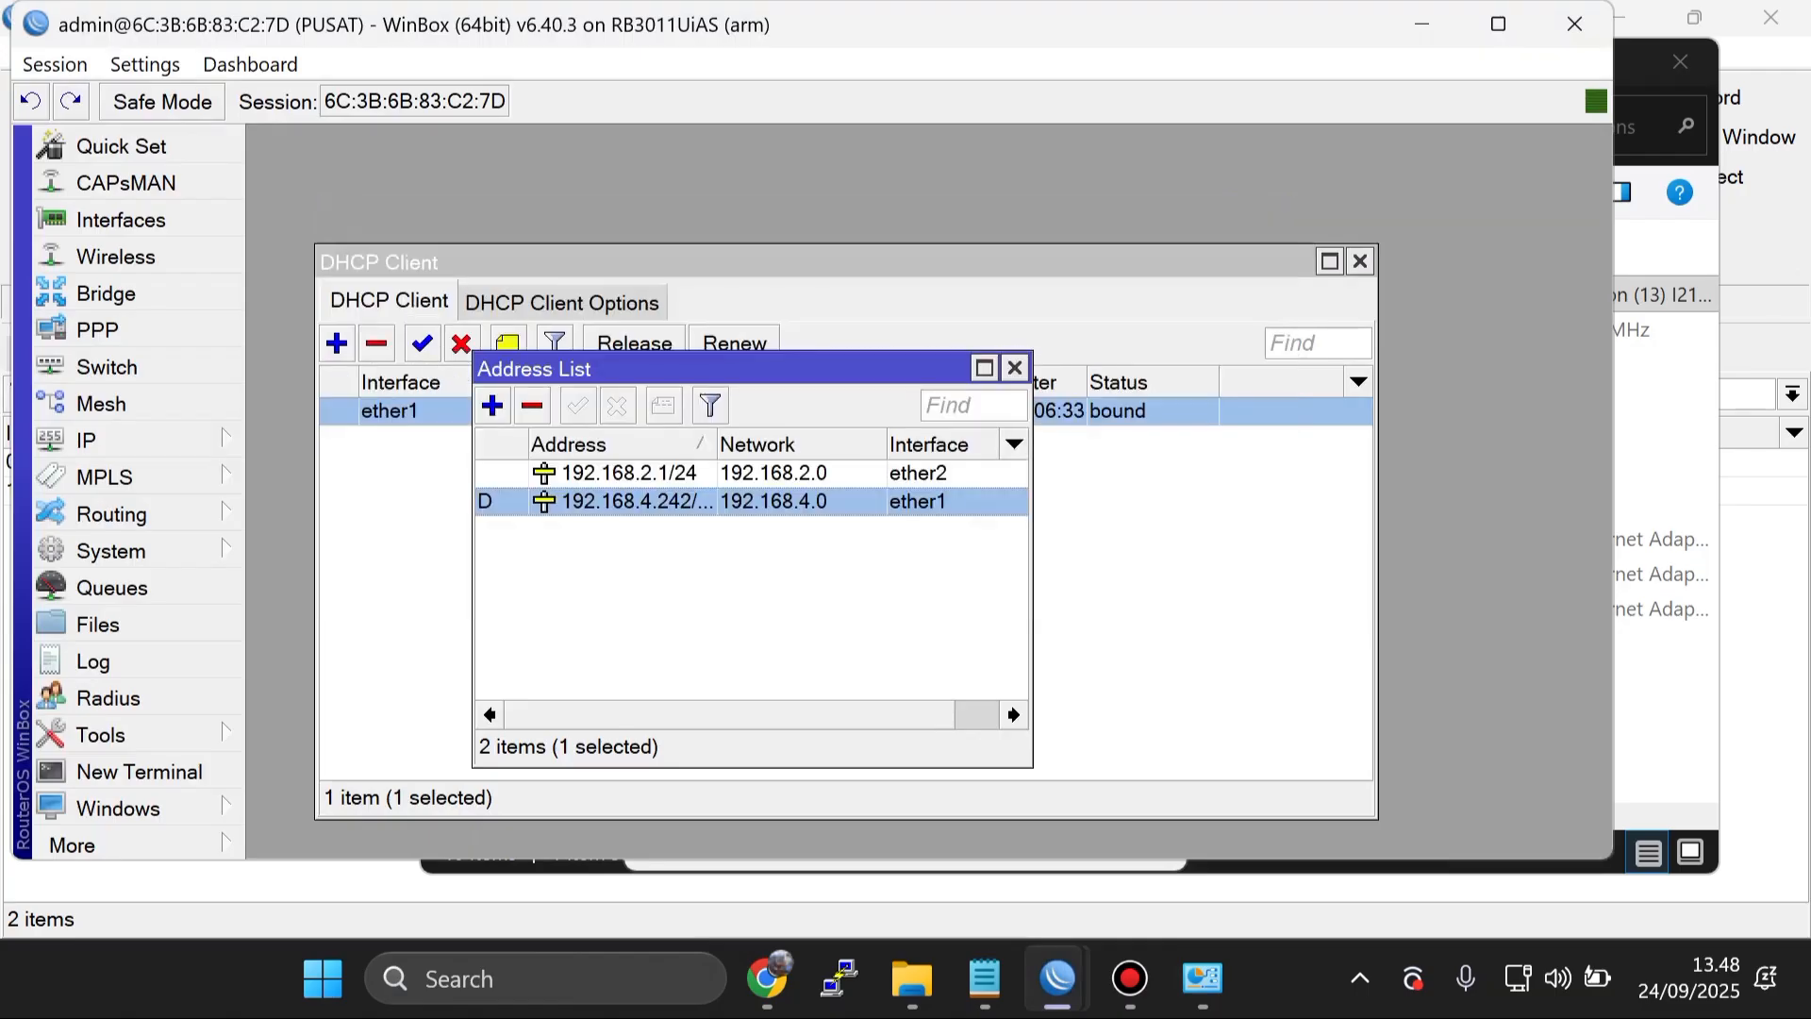
click(1014, 368)
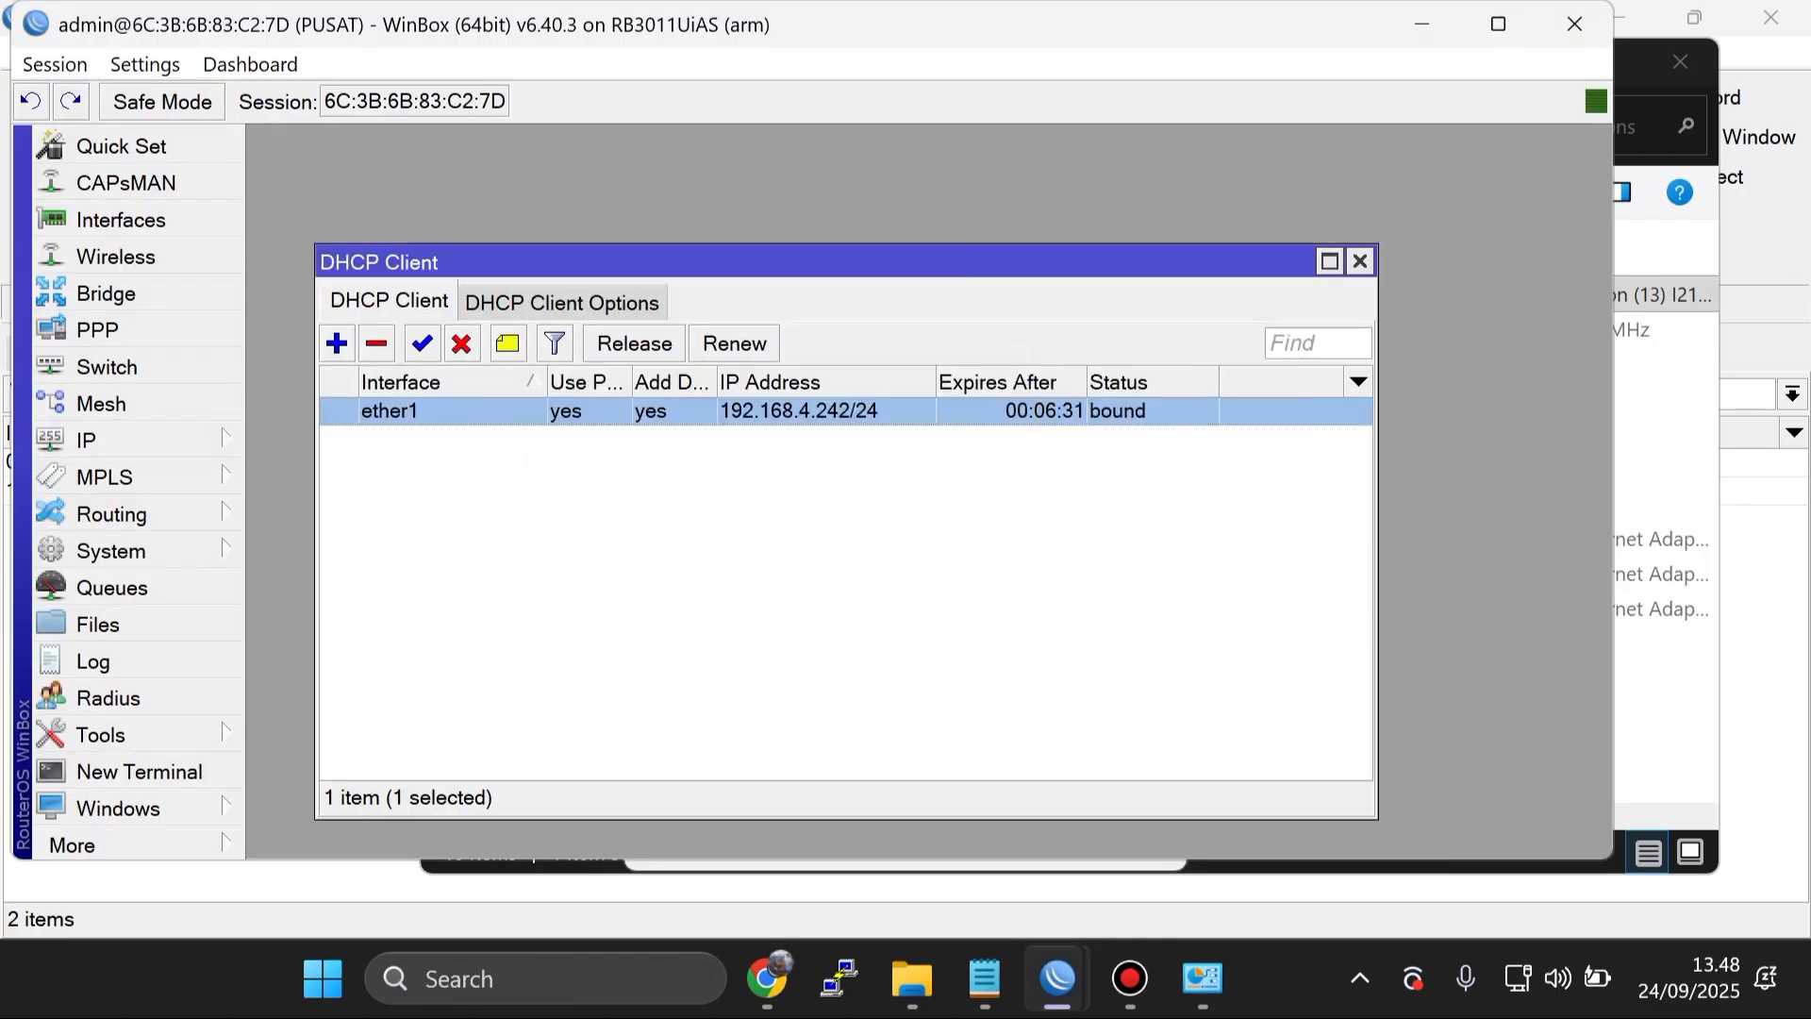
click(1359, 260)
- Enable the PPTP server from the PPP interface list
click(97, 329)
click(300, 255)
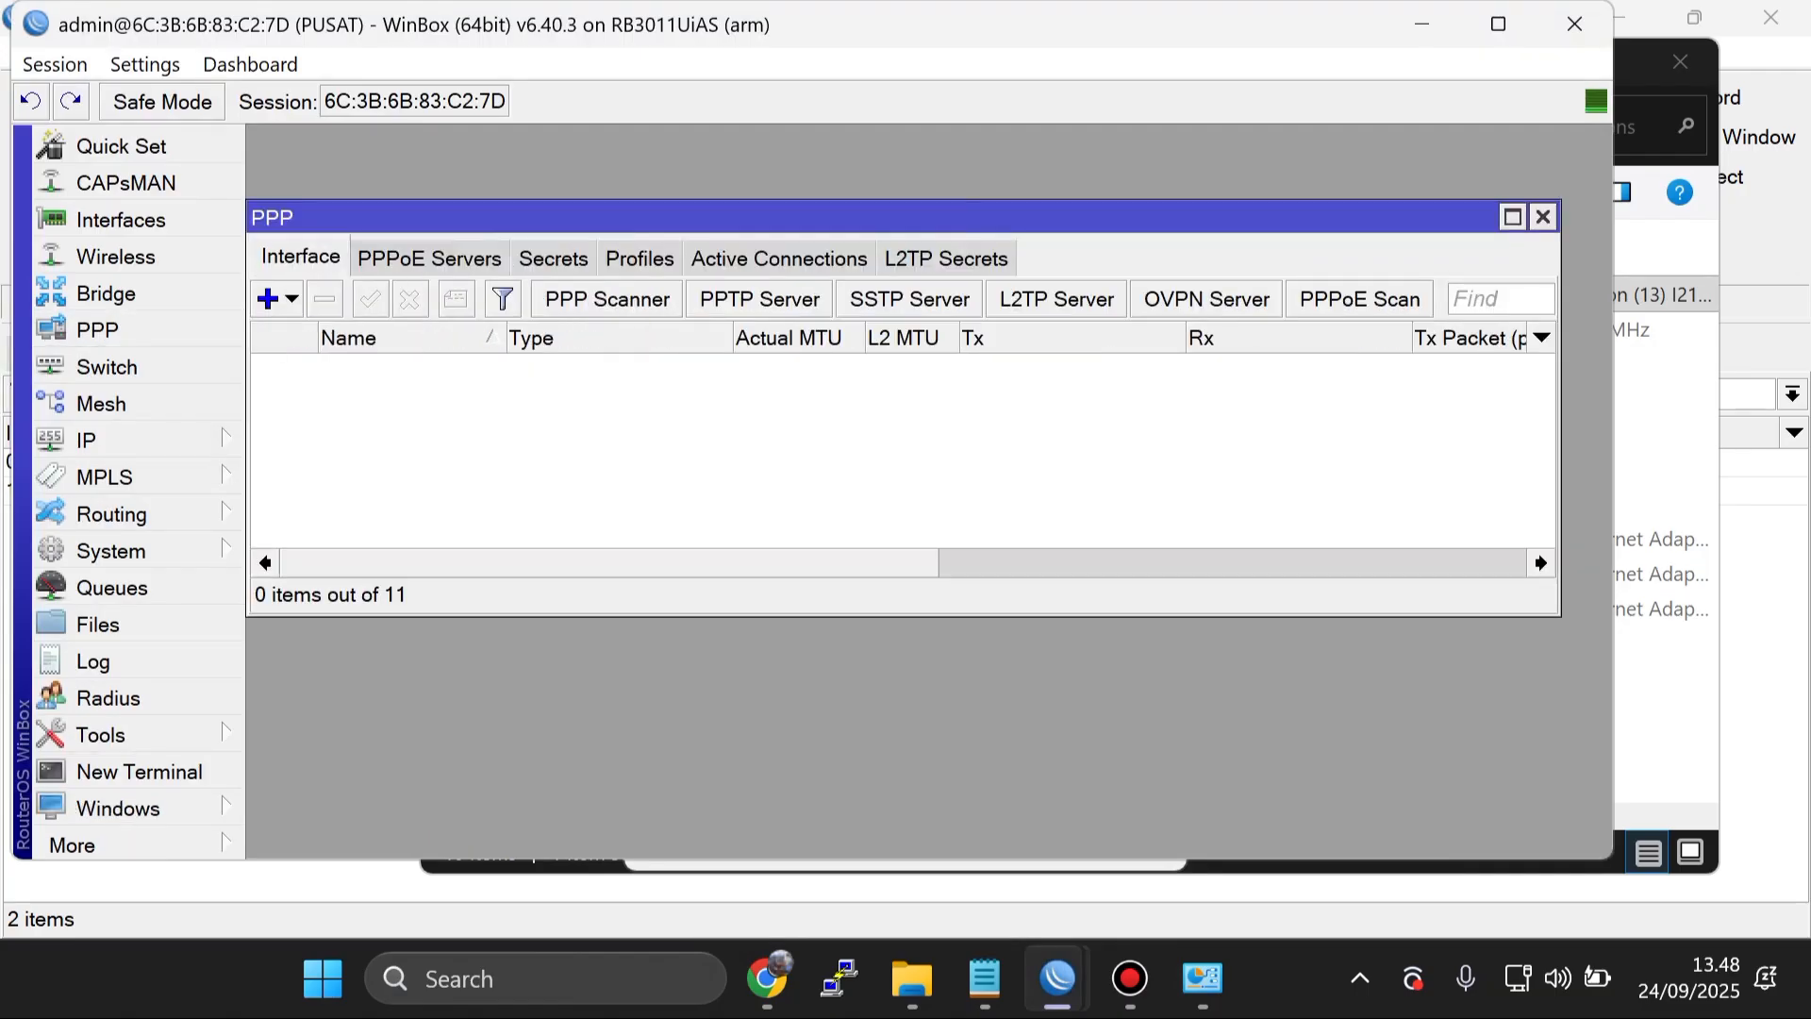
click(759, 299)
click(635, 347)
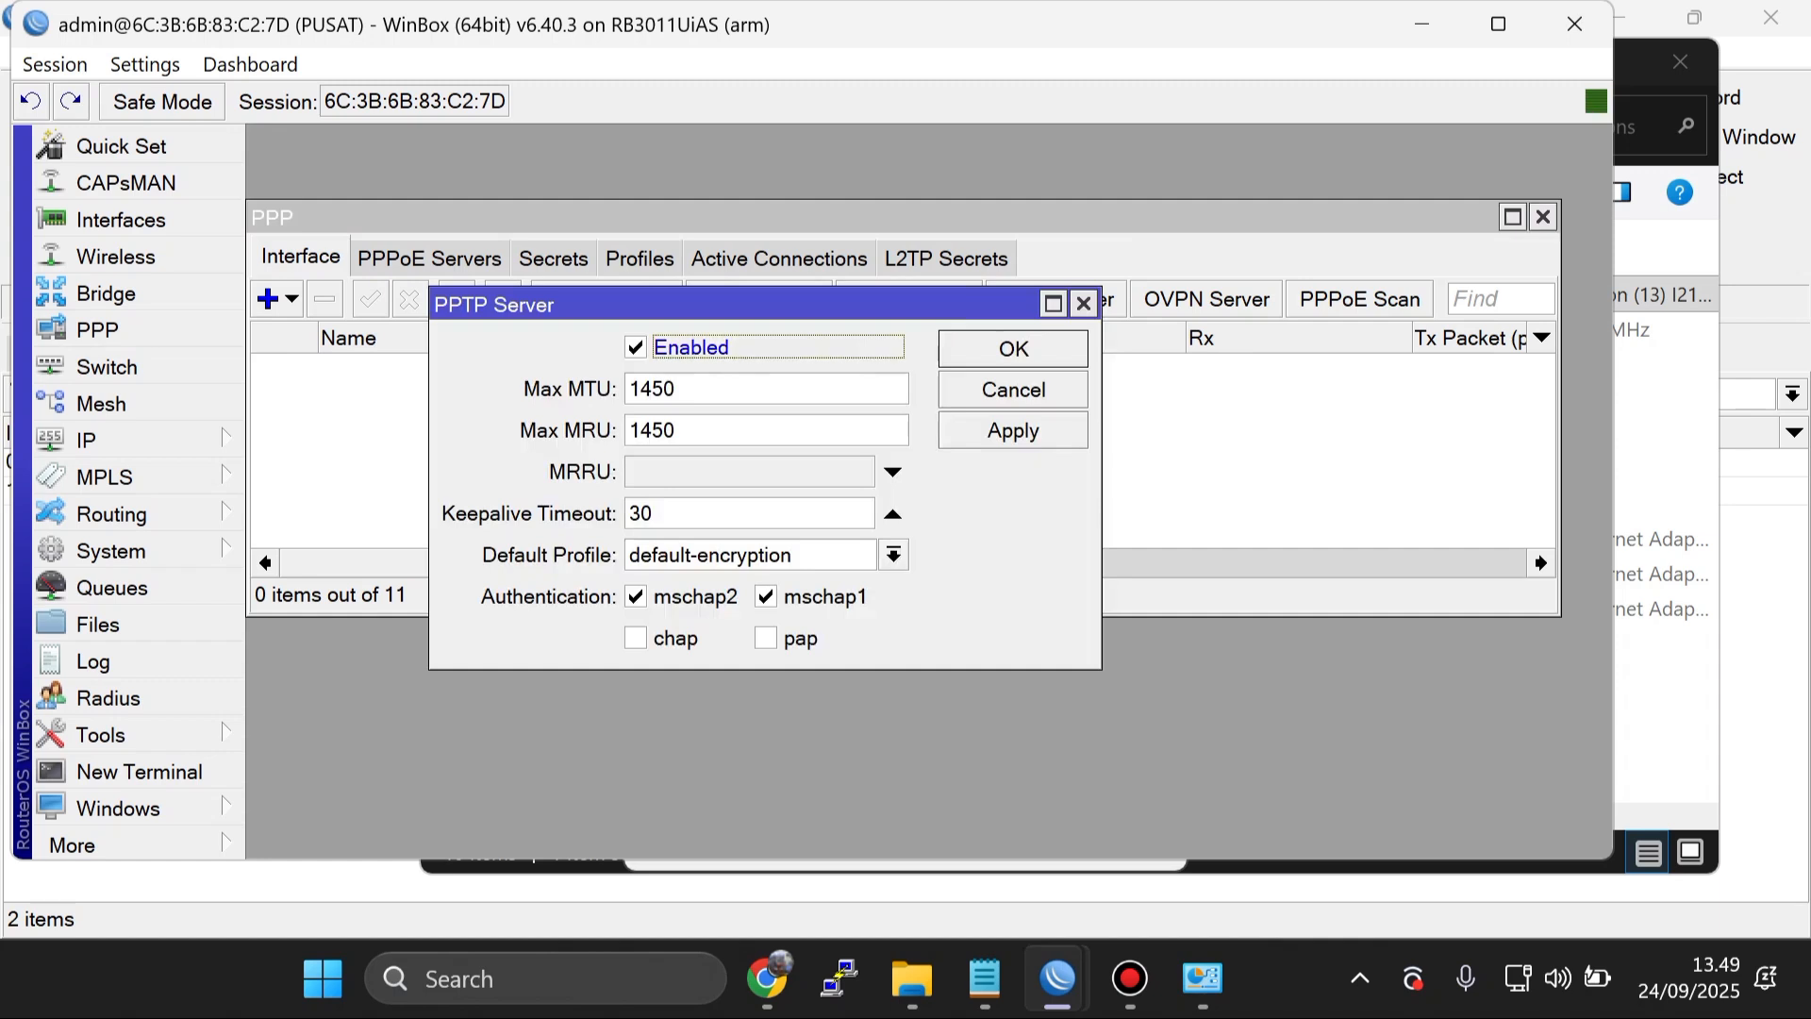
click(1013, 431)
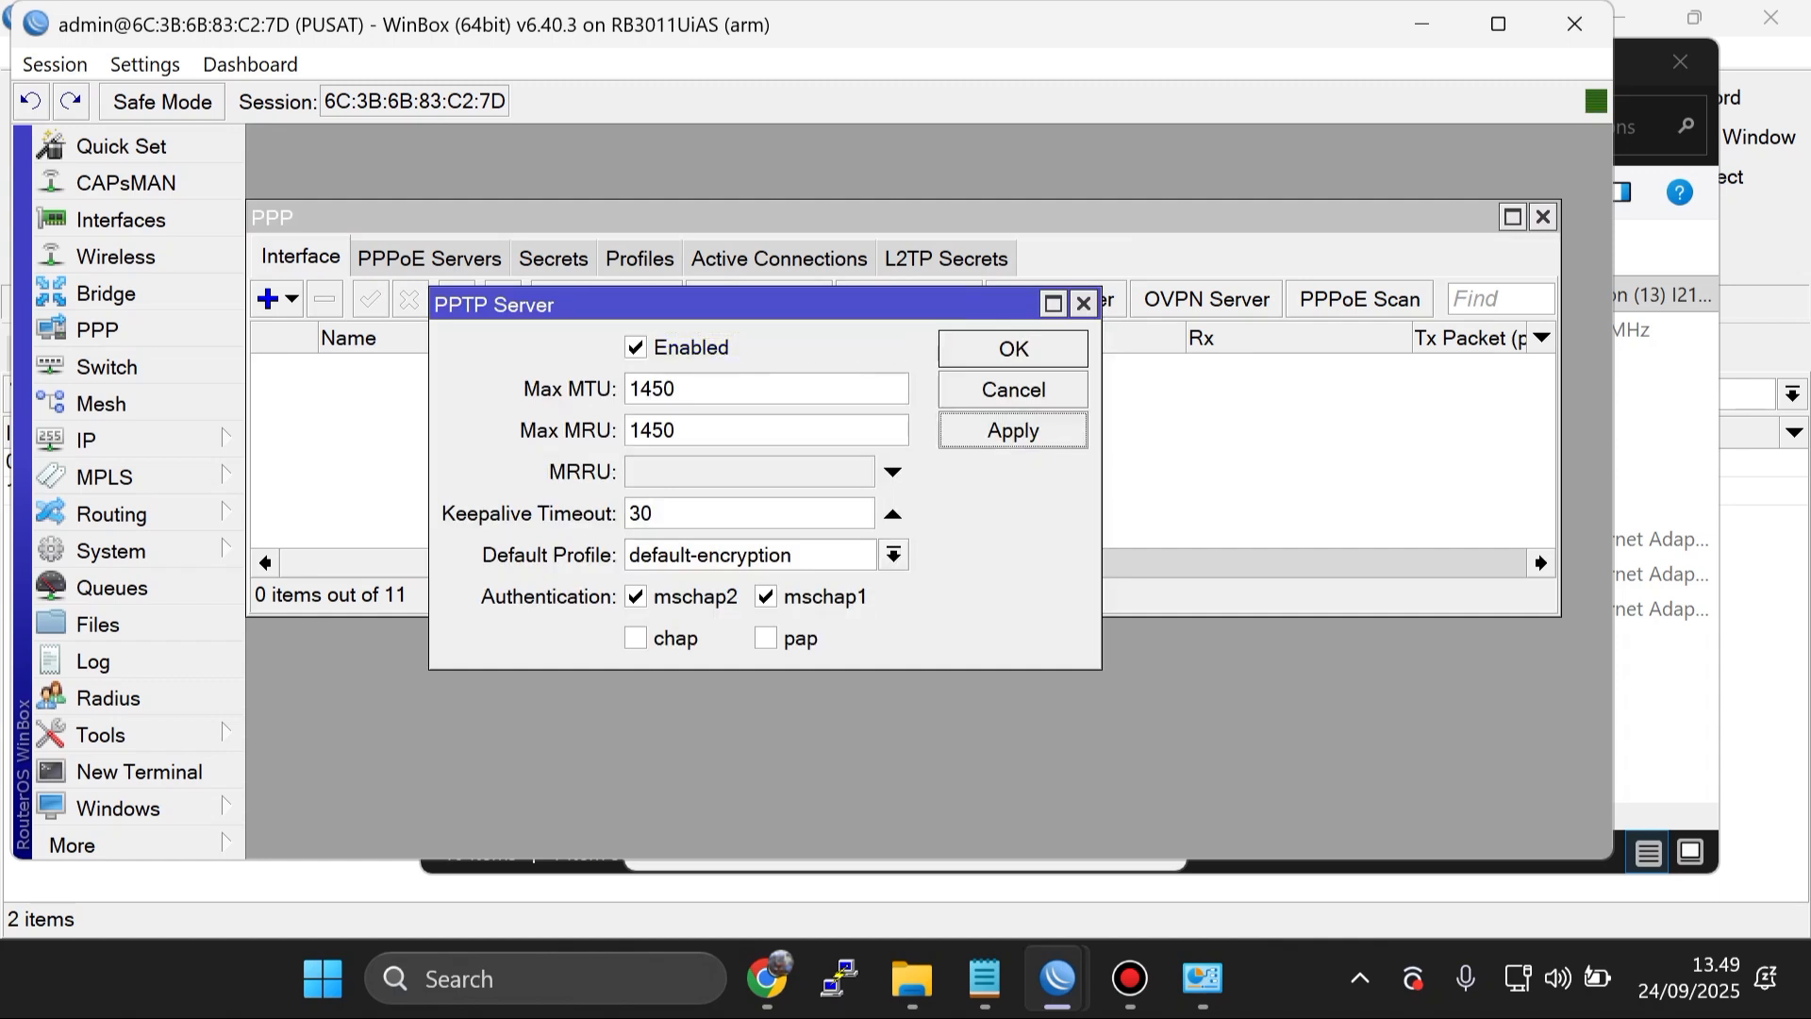
click(1013, 349)
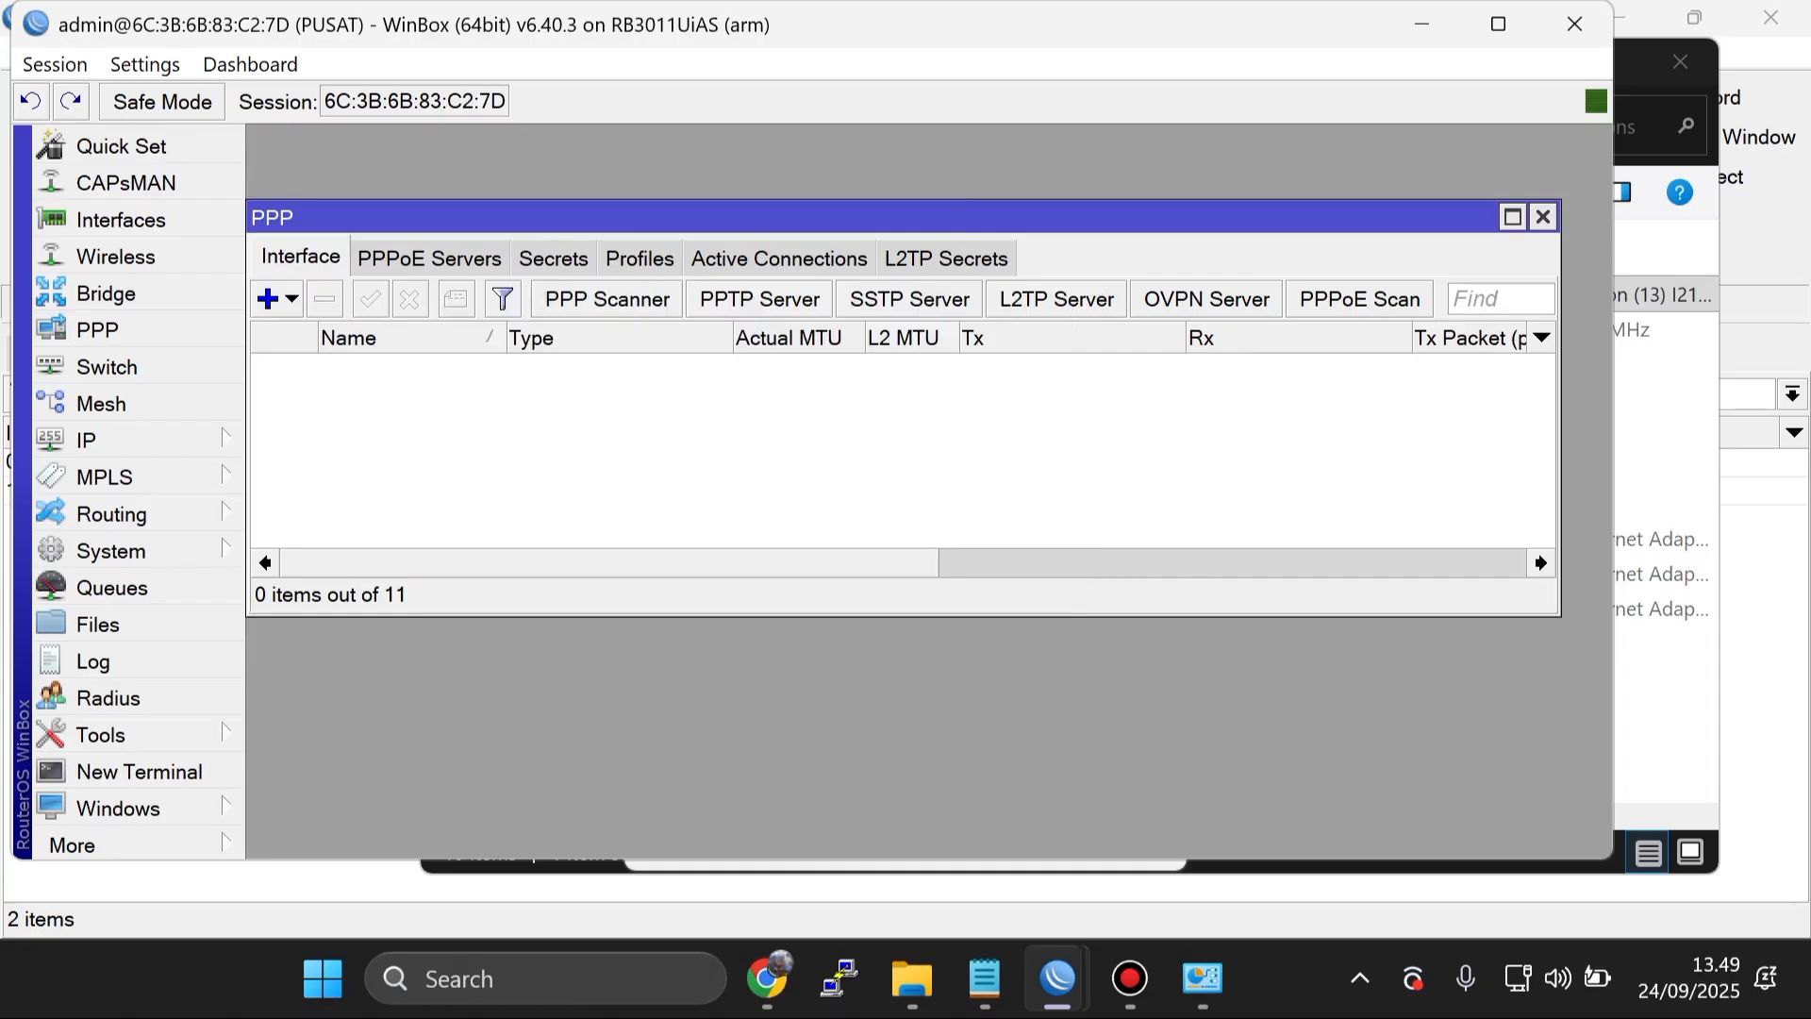
click(553, 258)
- Create a PPP secret with a name and password, service pptp and profile default-encryption
click(266, 299)
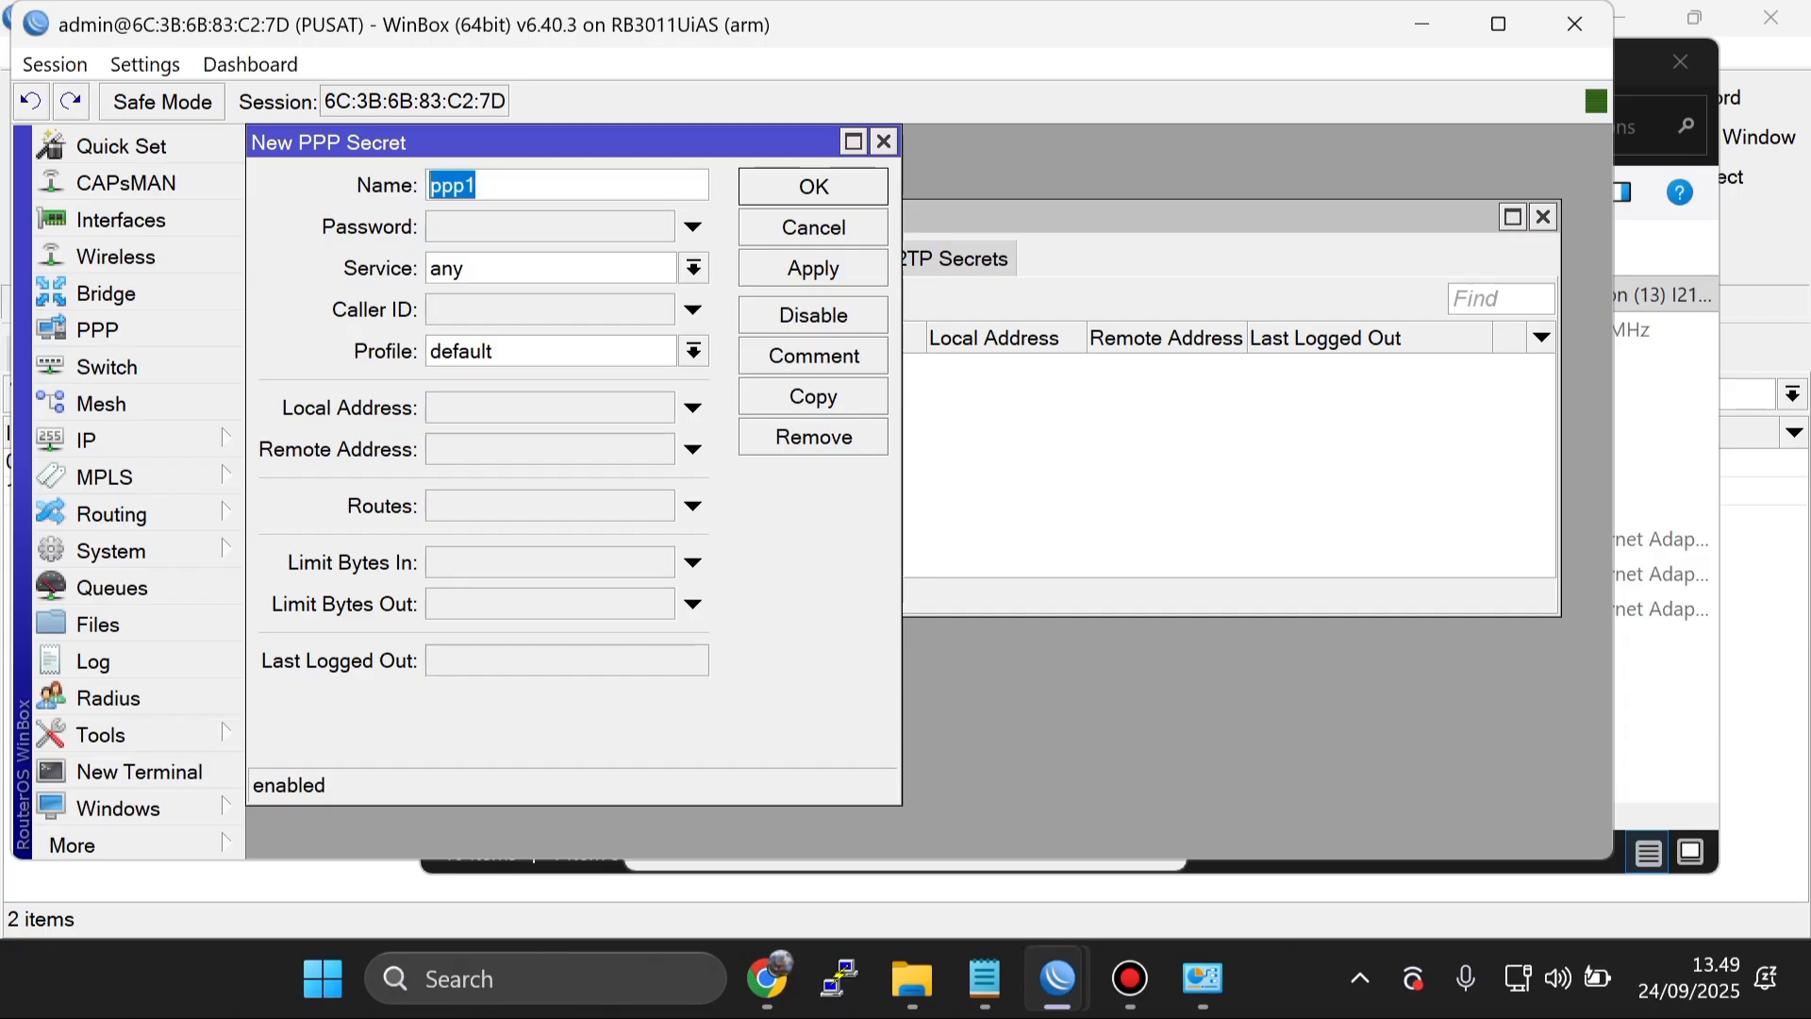
text(sija1)
key(Tab)
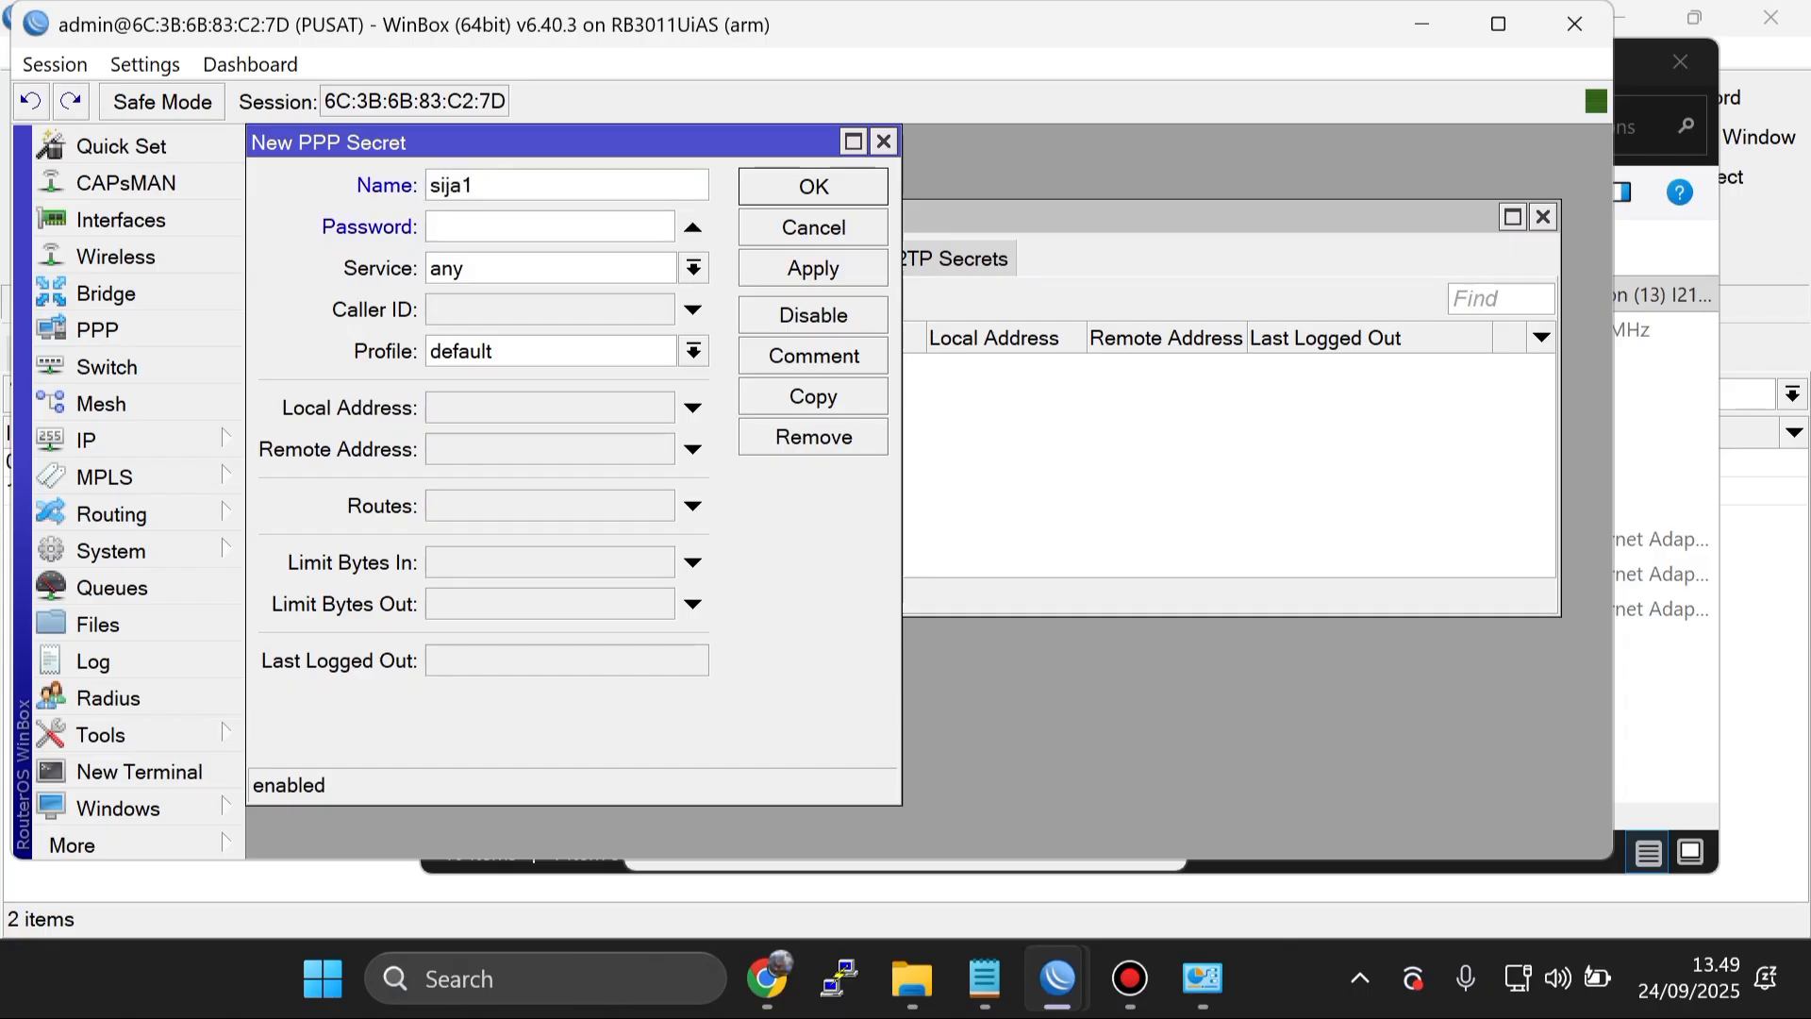
click(693, 268)
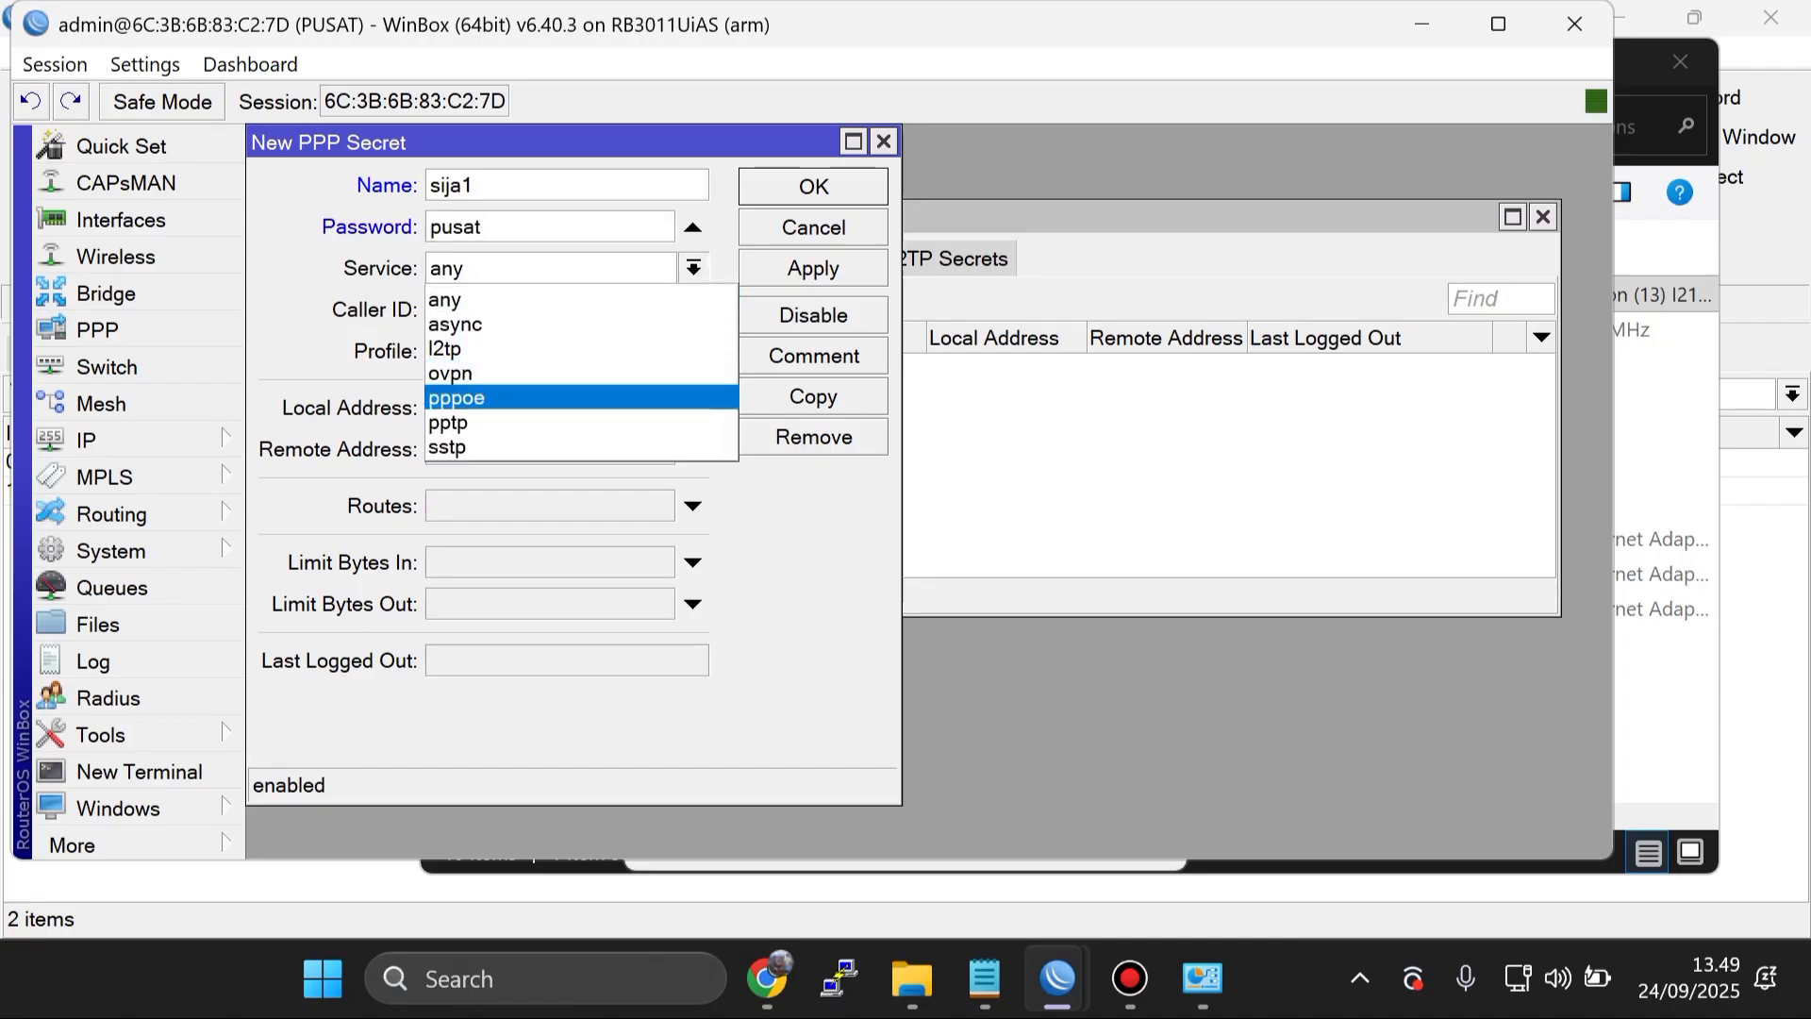
key(Return)
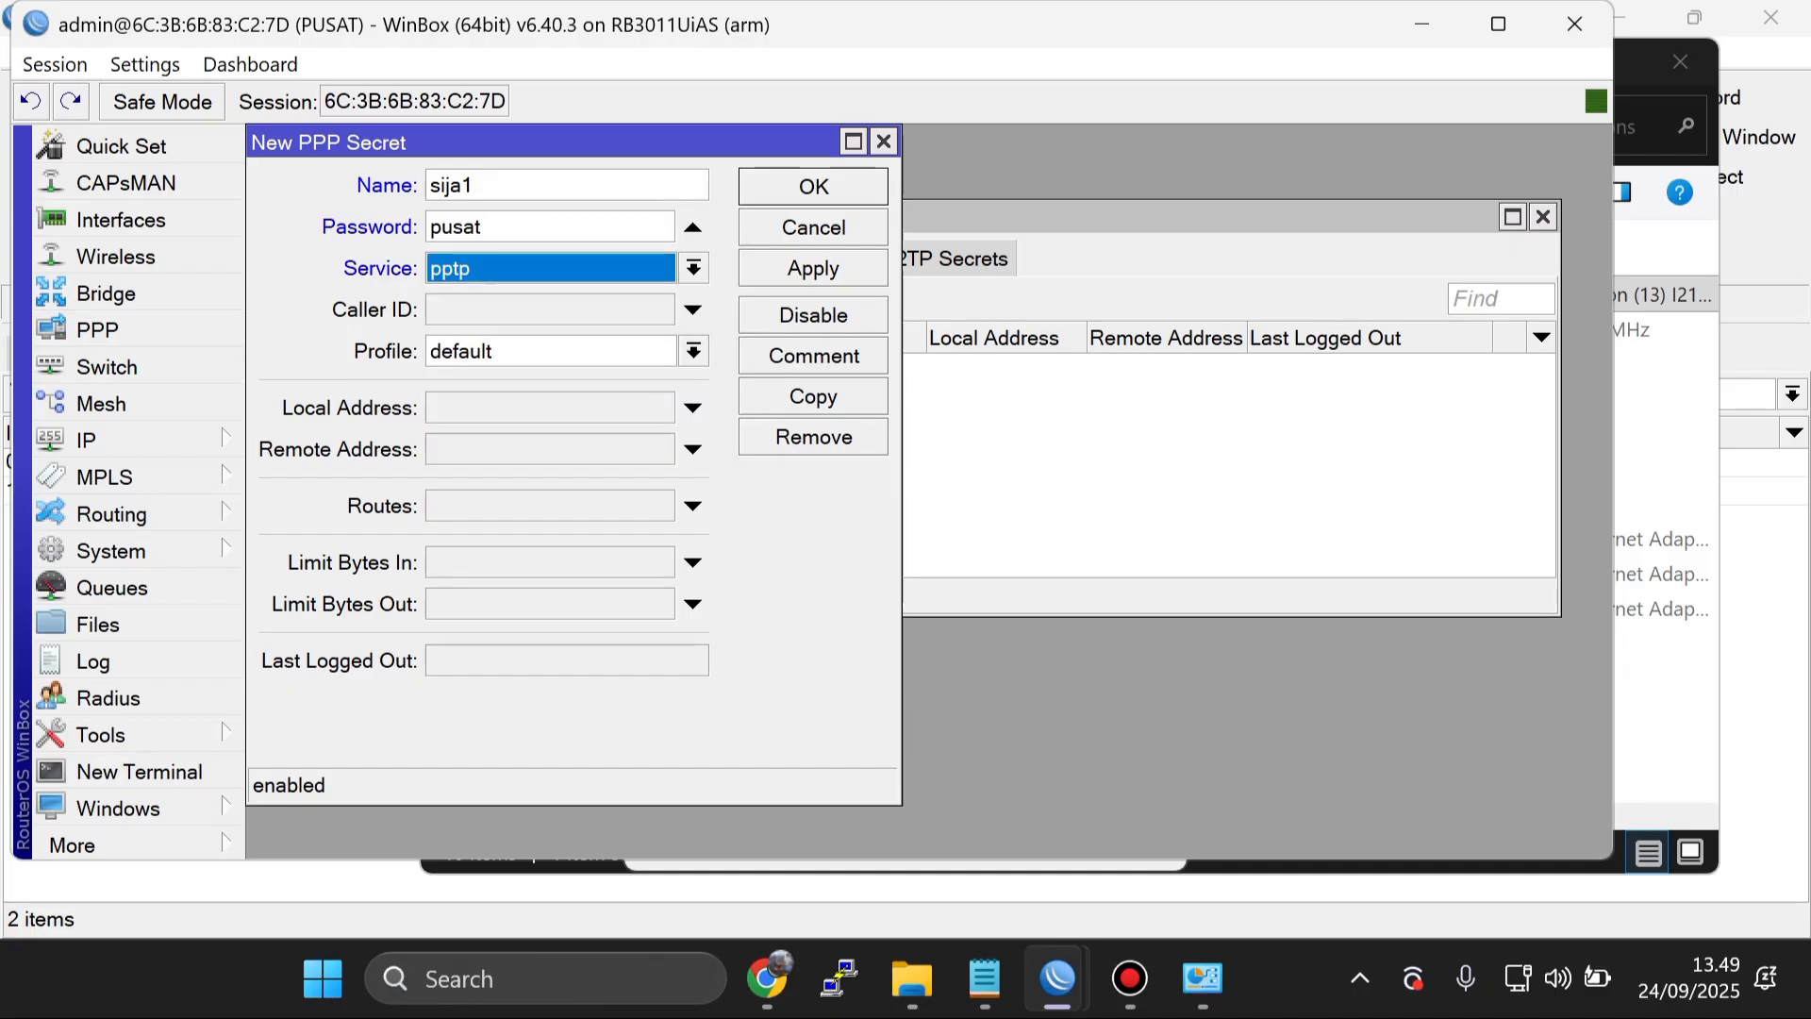
click(693, 351)
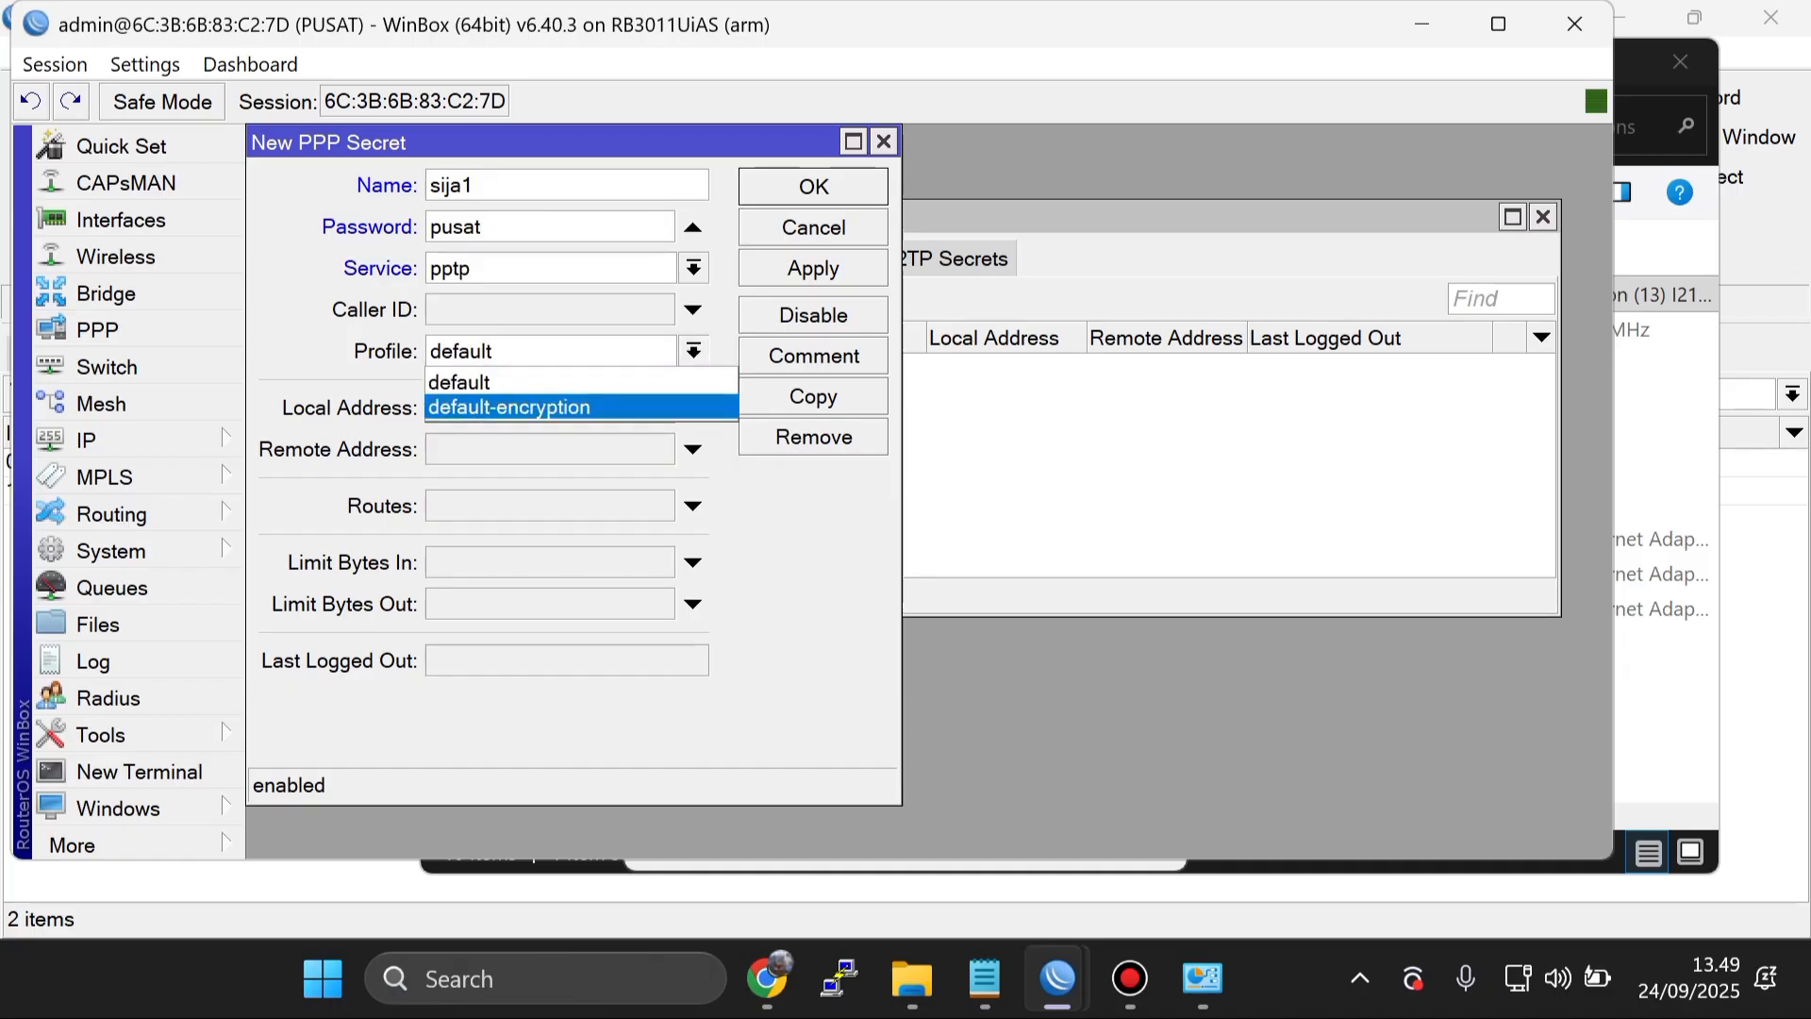
key(Return)
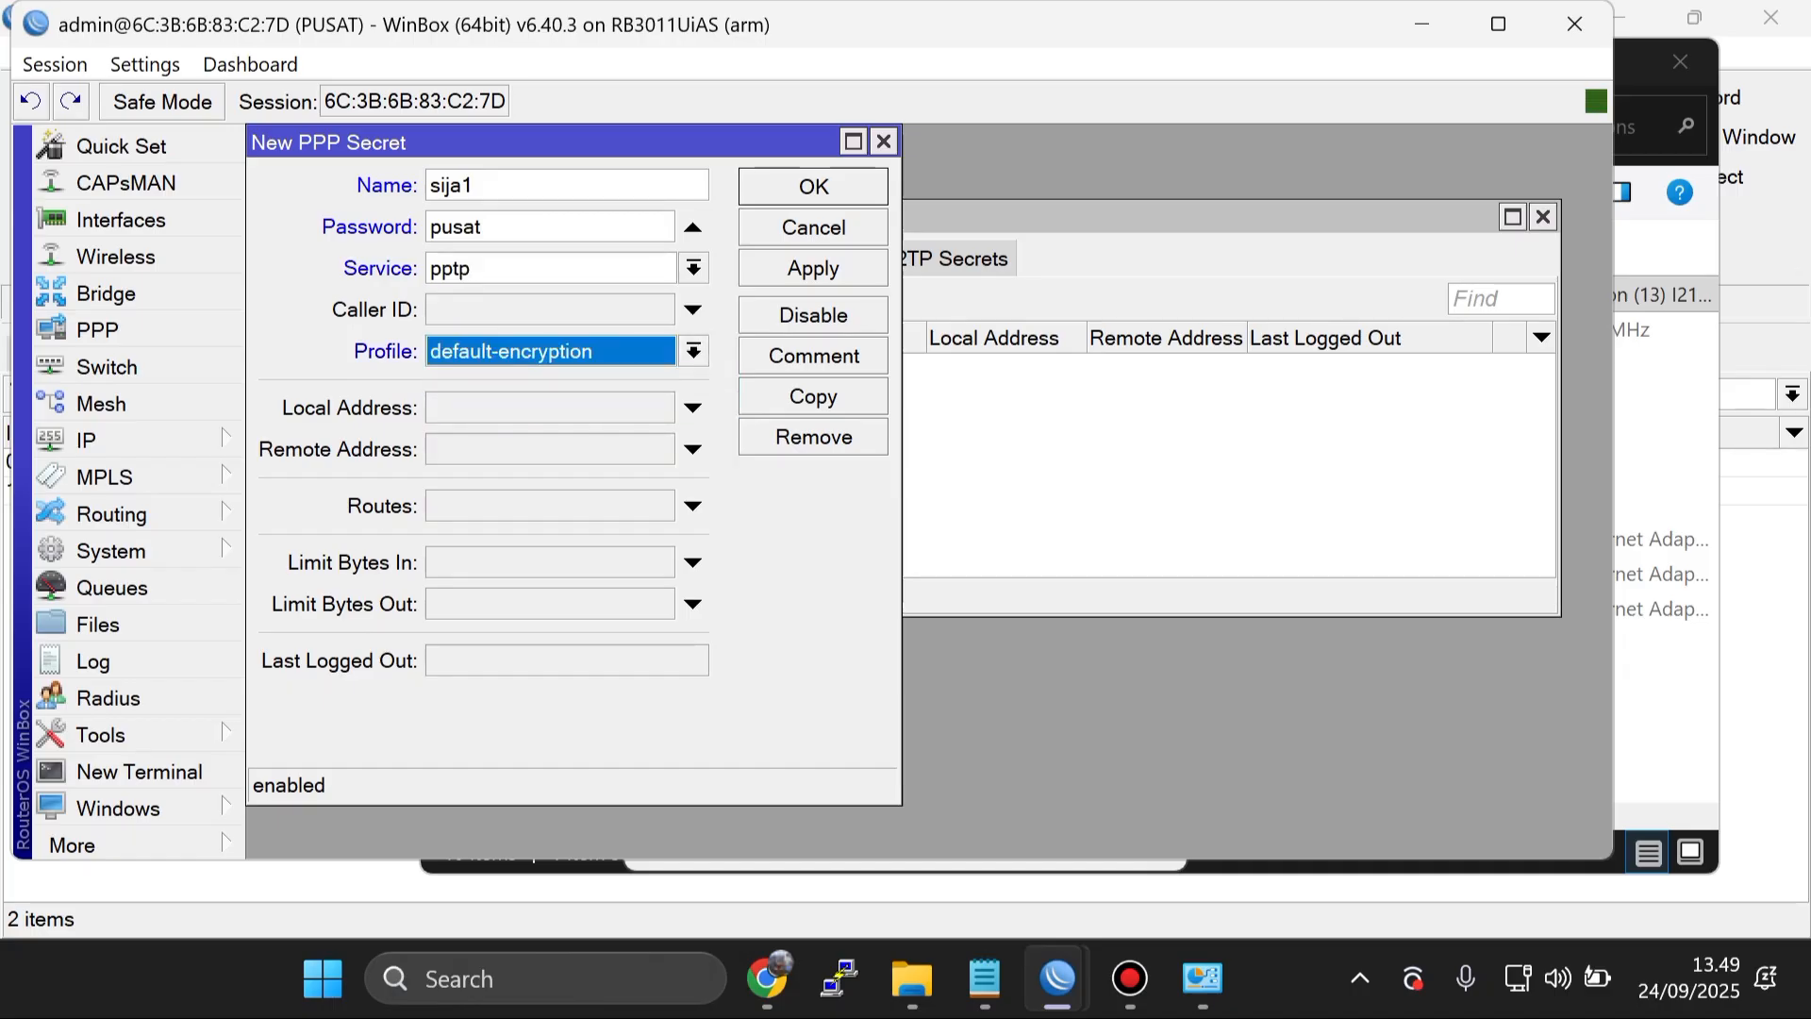
key(Tab)
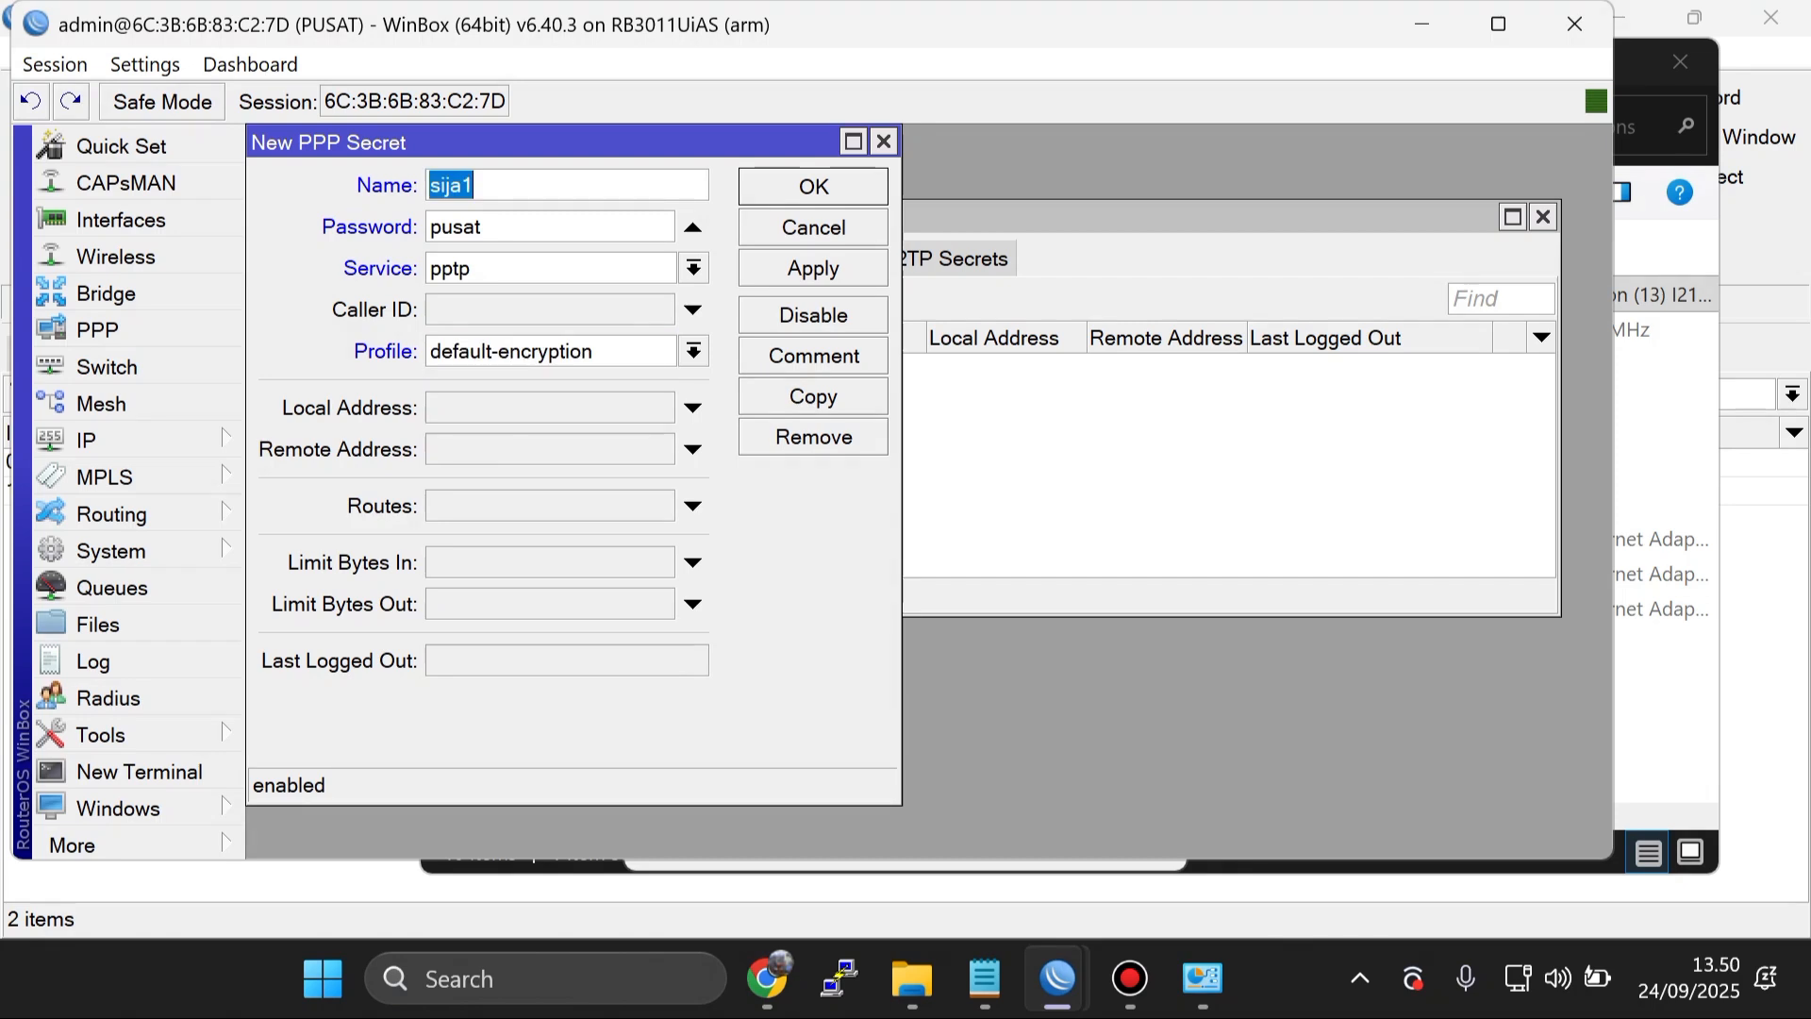
- Give the secret local address 10.10.0.1 and remote address 10.10.0.2, and save it
click(693, 409)
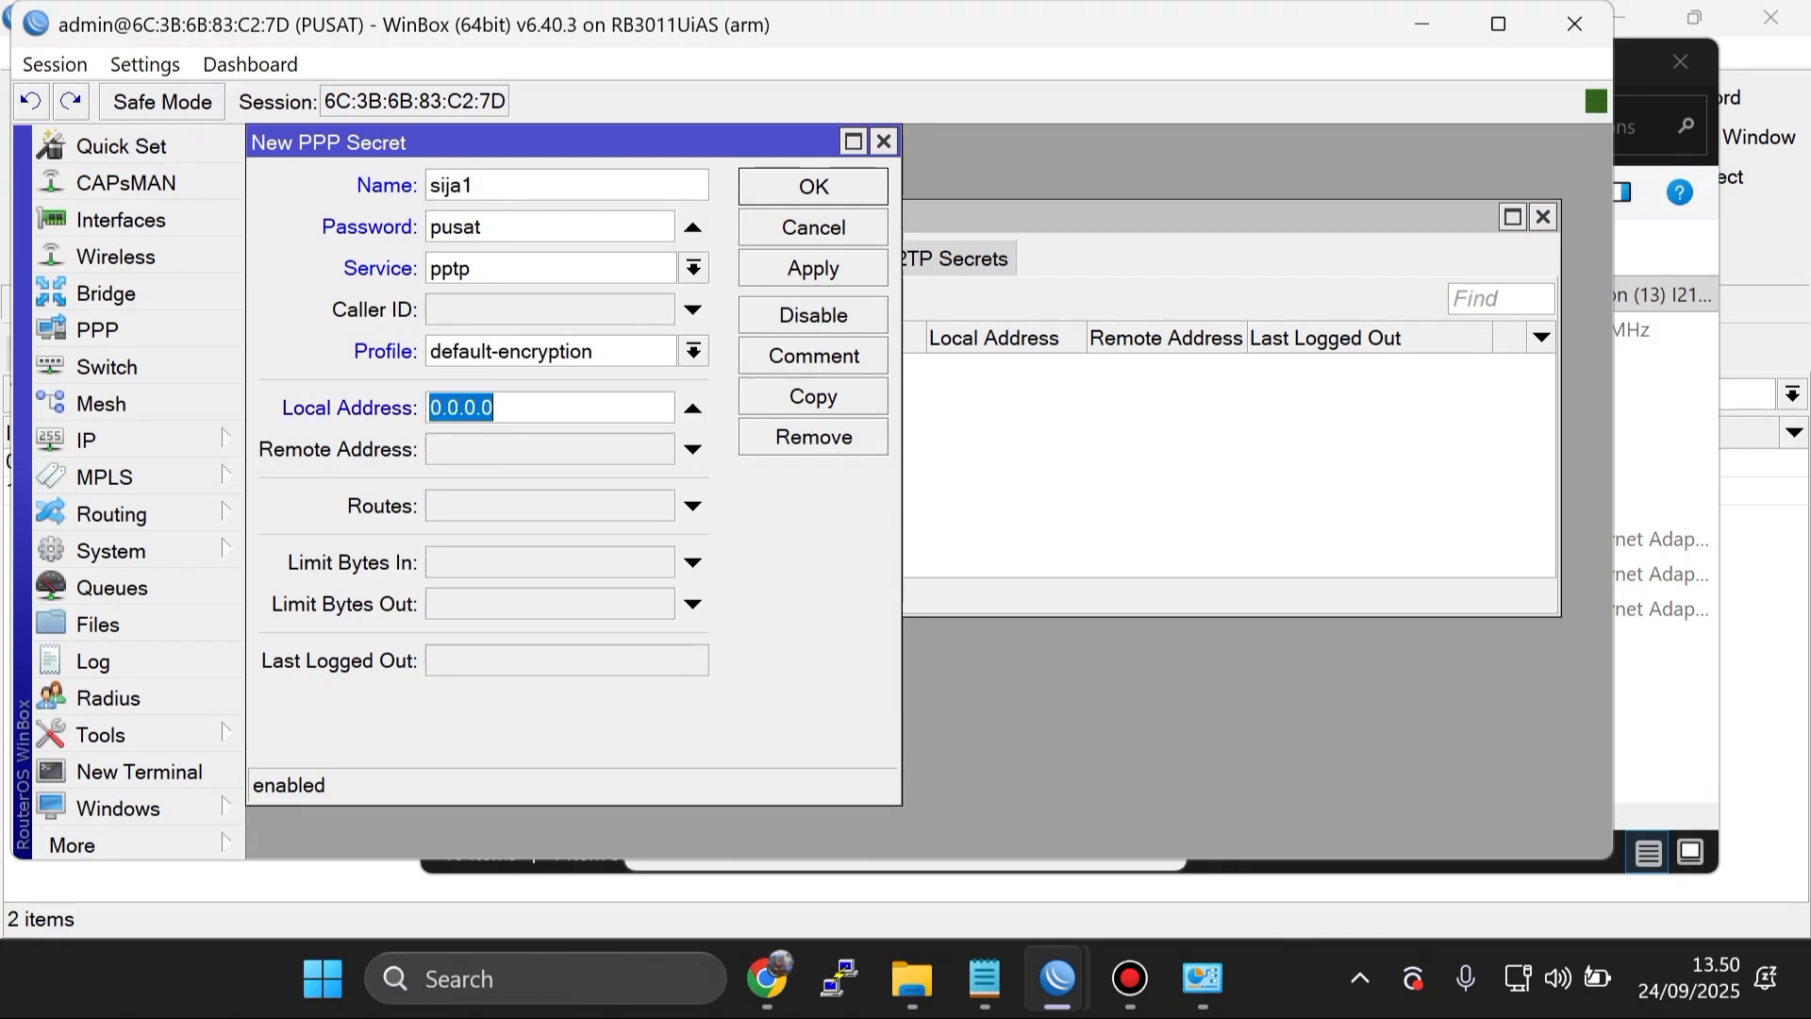
text(10.10)
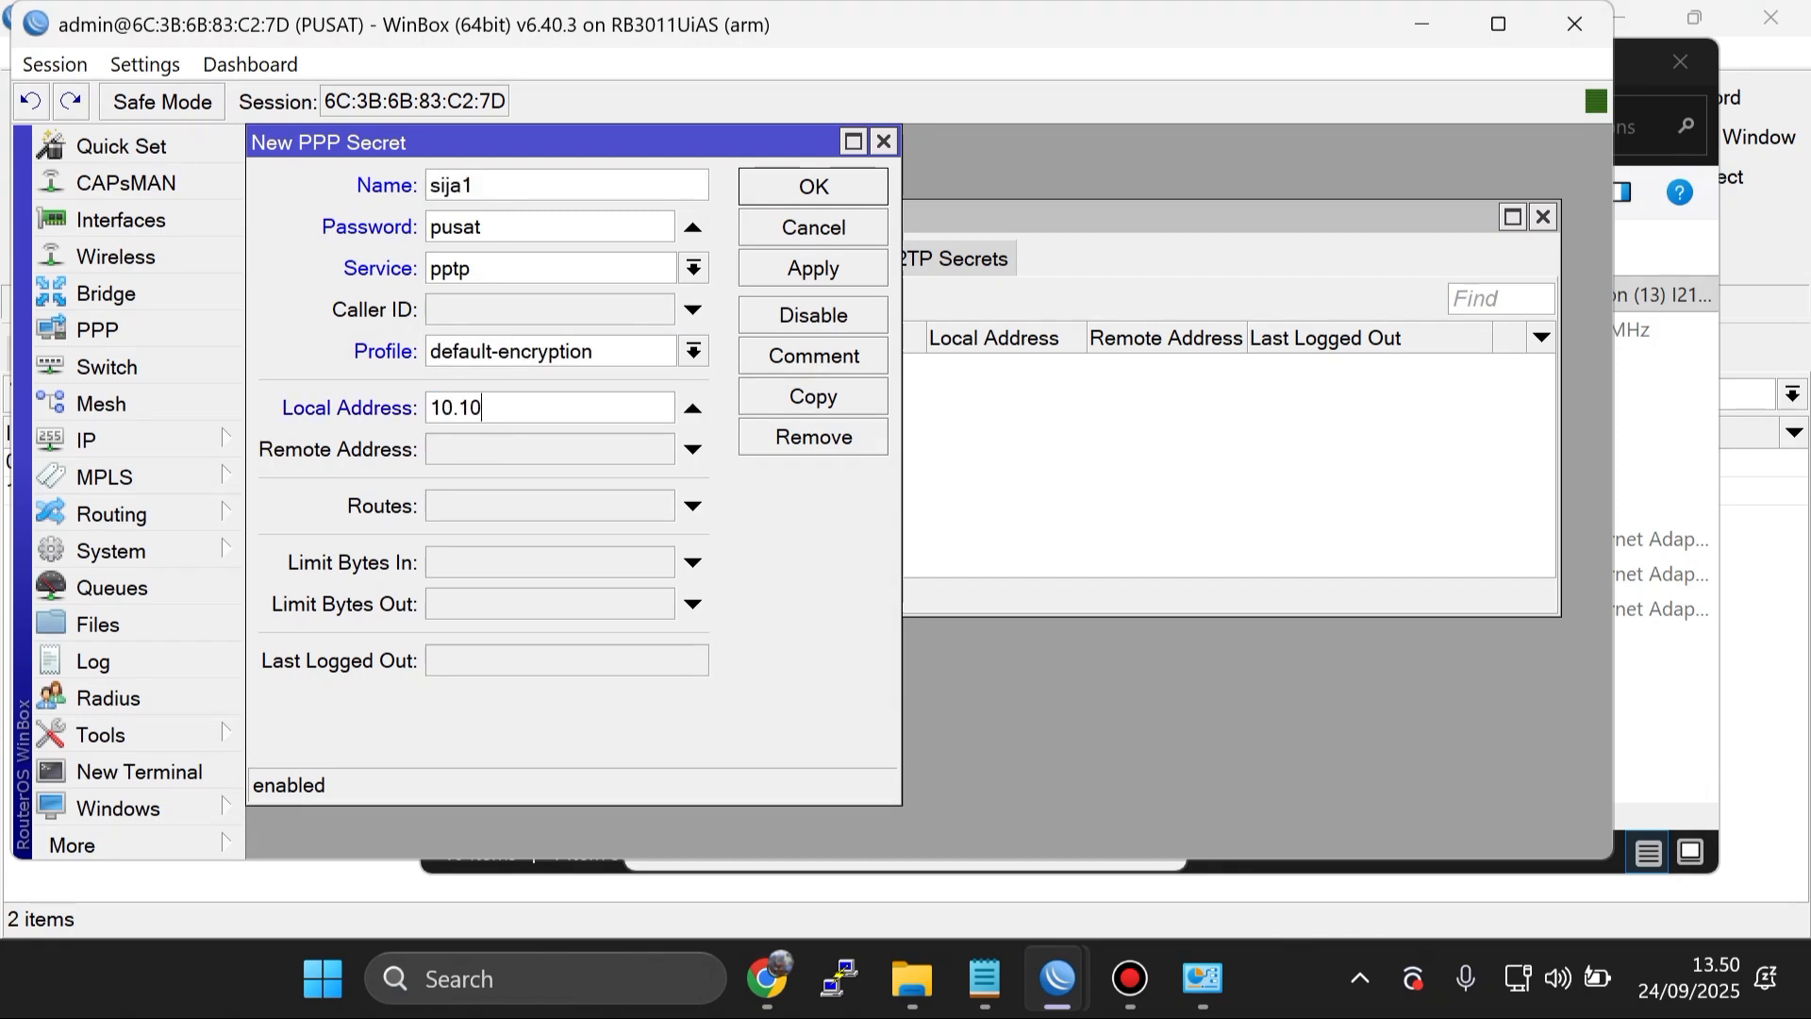
text(.0.1)
click(693, 450)
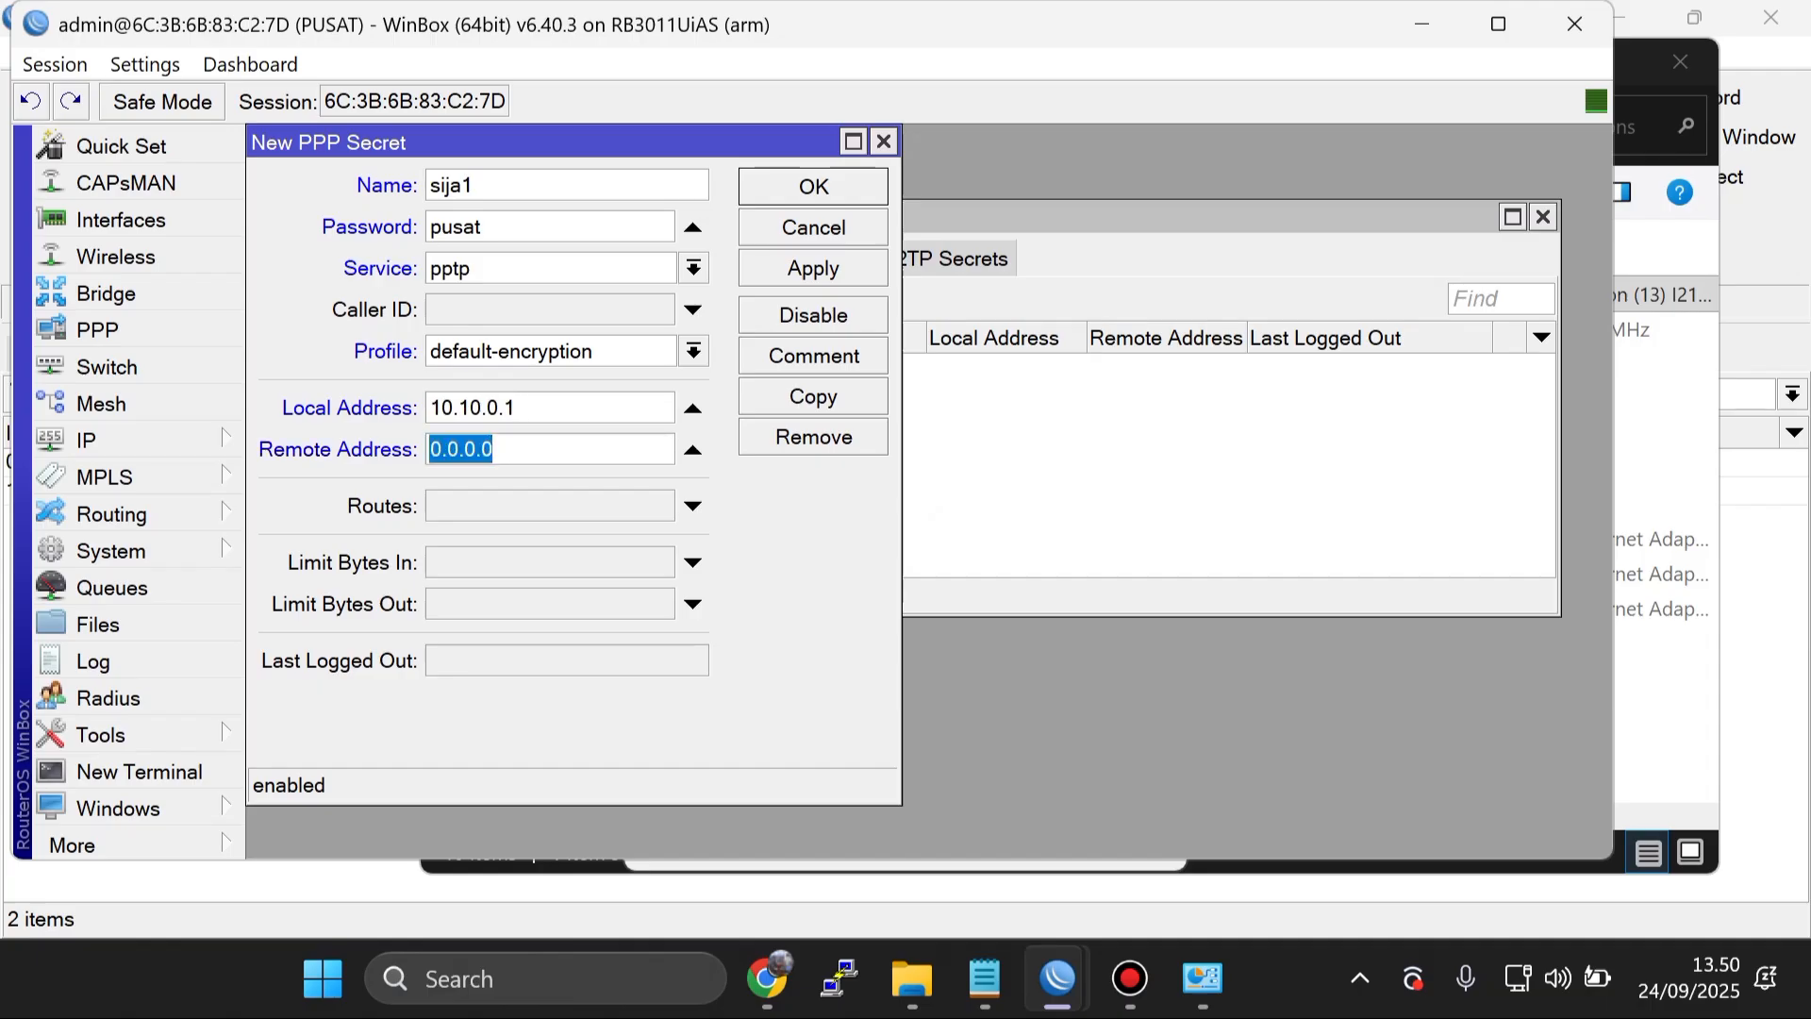
key(shift+Tab)
key(ctrl+c)
key(Tab)
key(ctrl+v)
key(BackSpace)
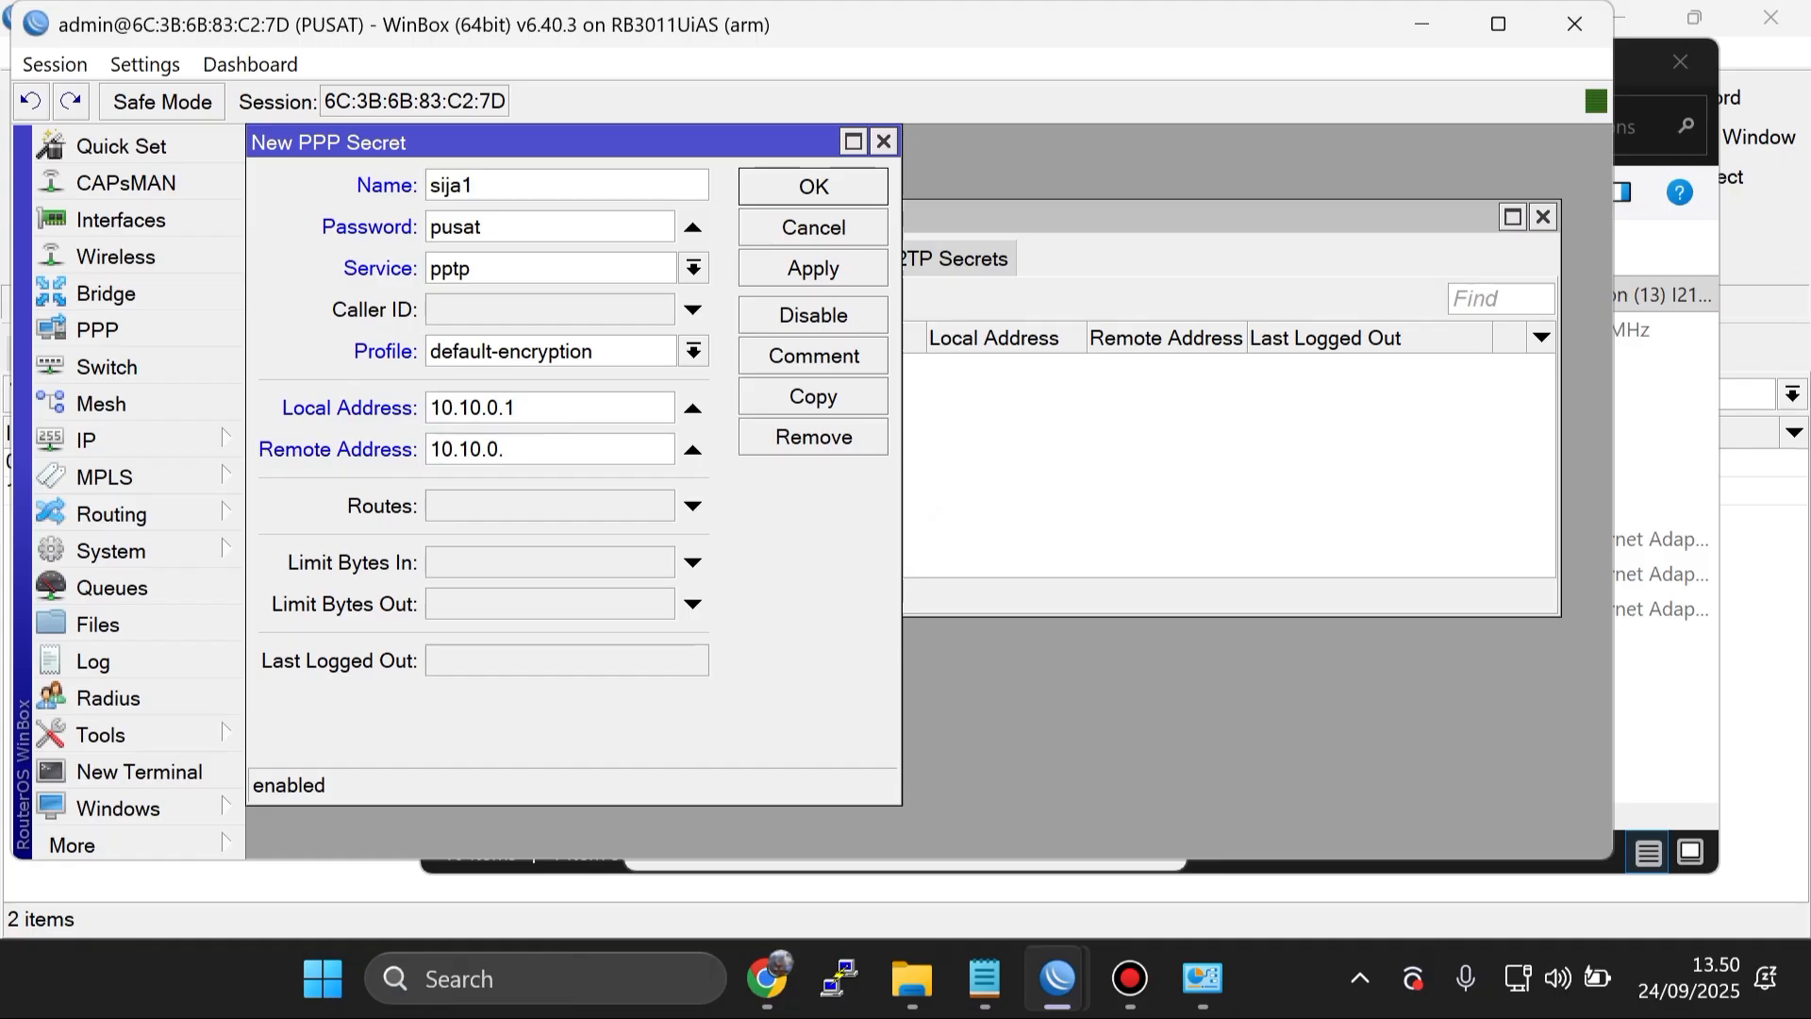
text(2)
click(813, 269)
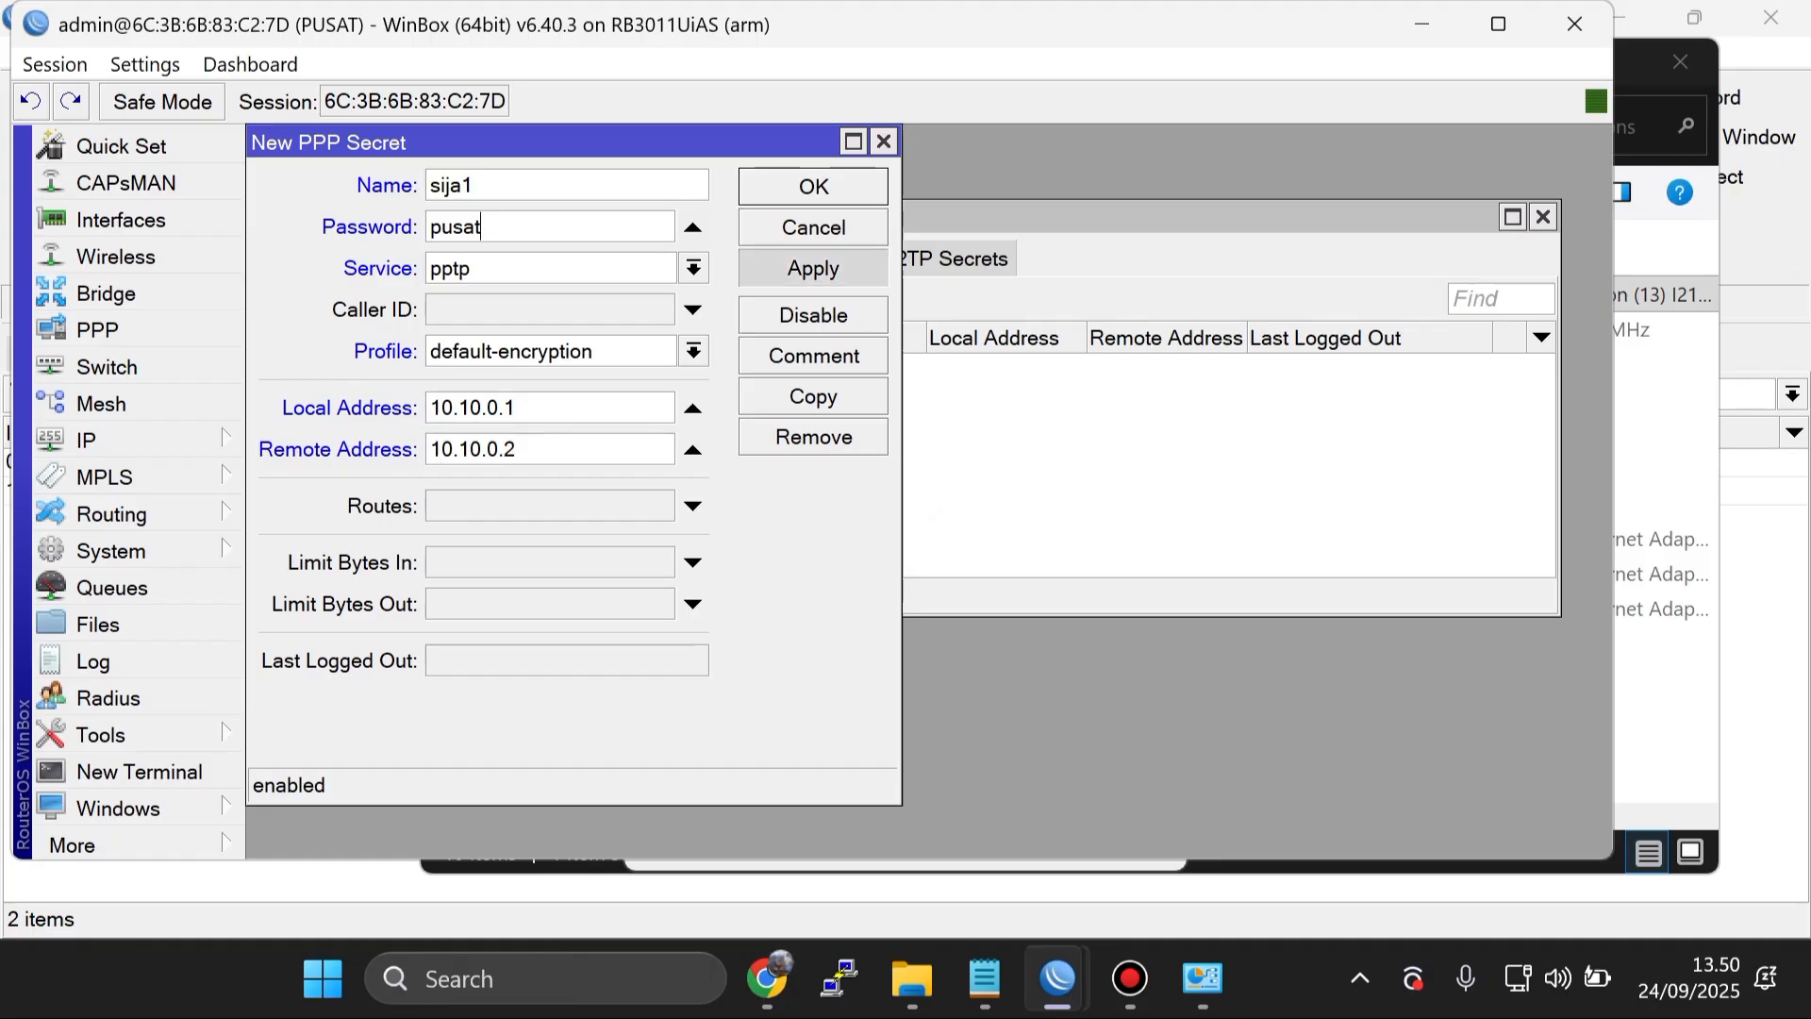
click(813, 187)
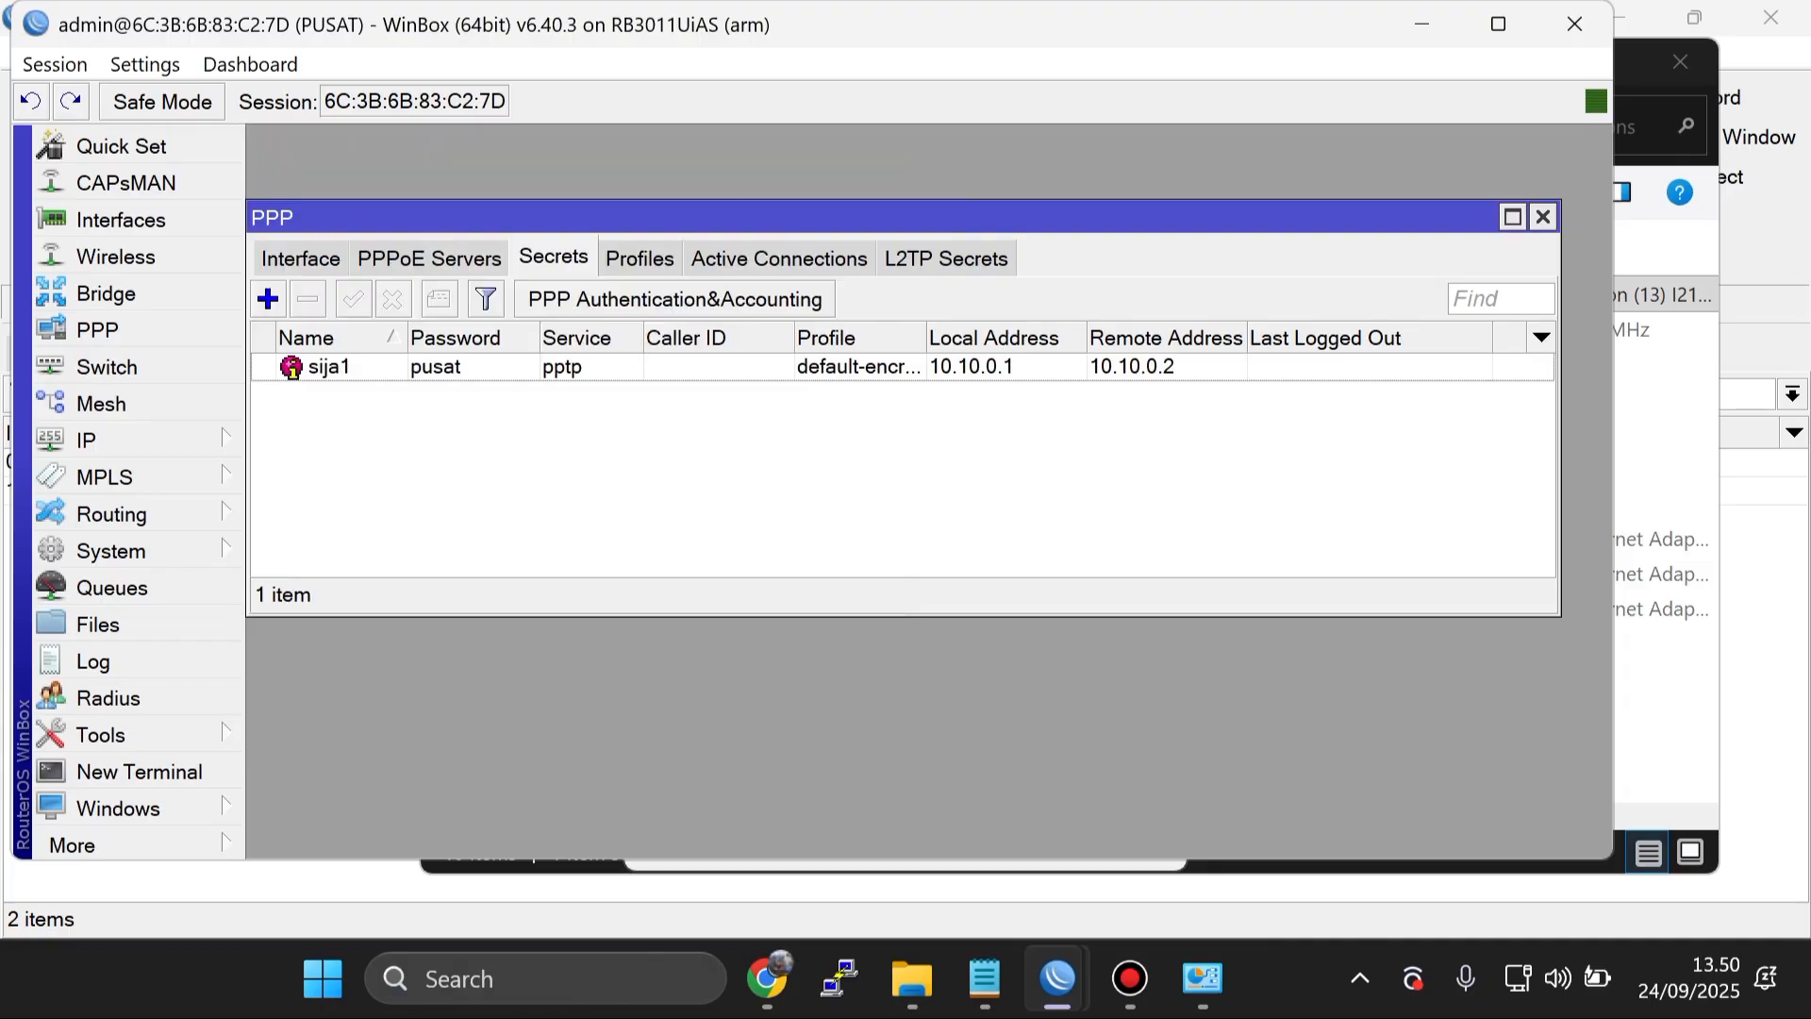
click(717, 367)
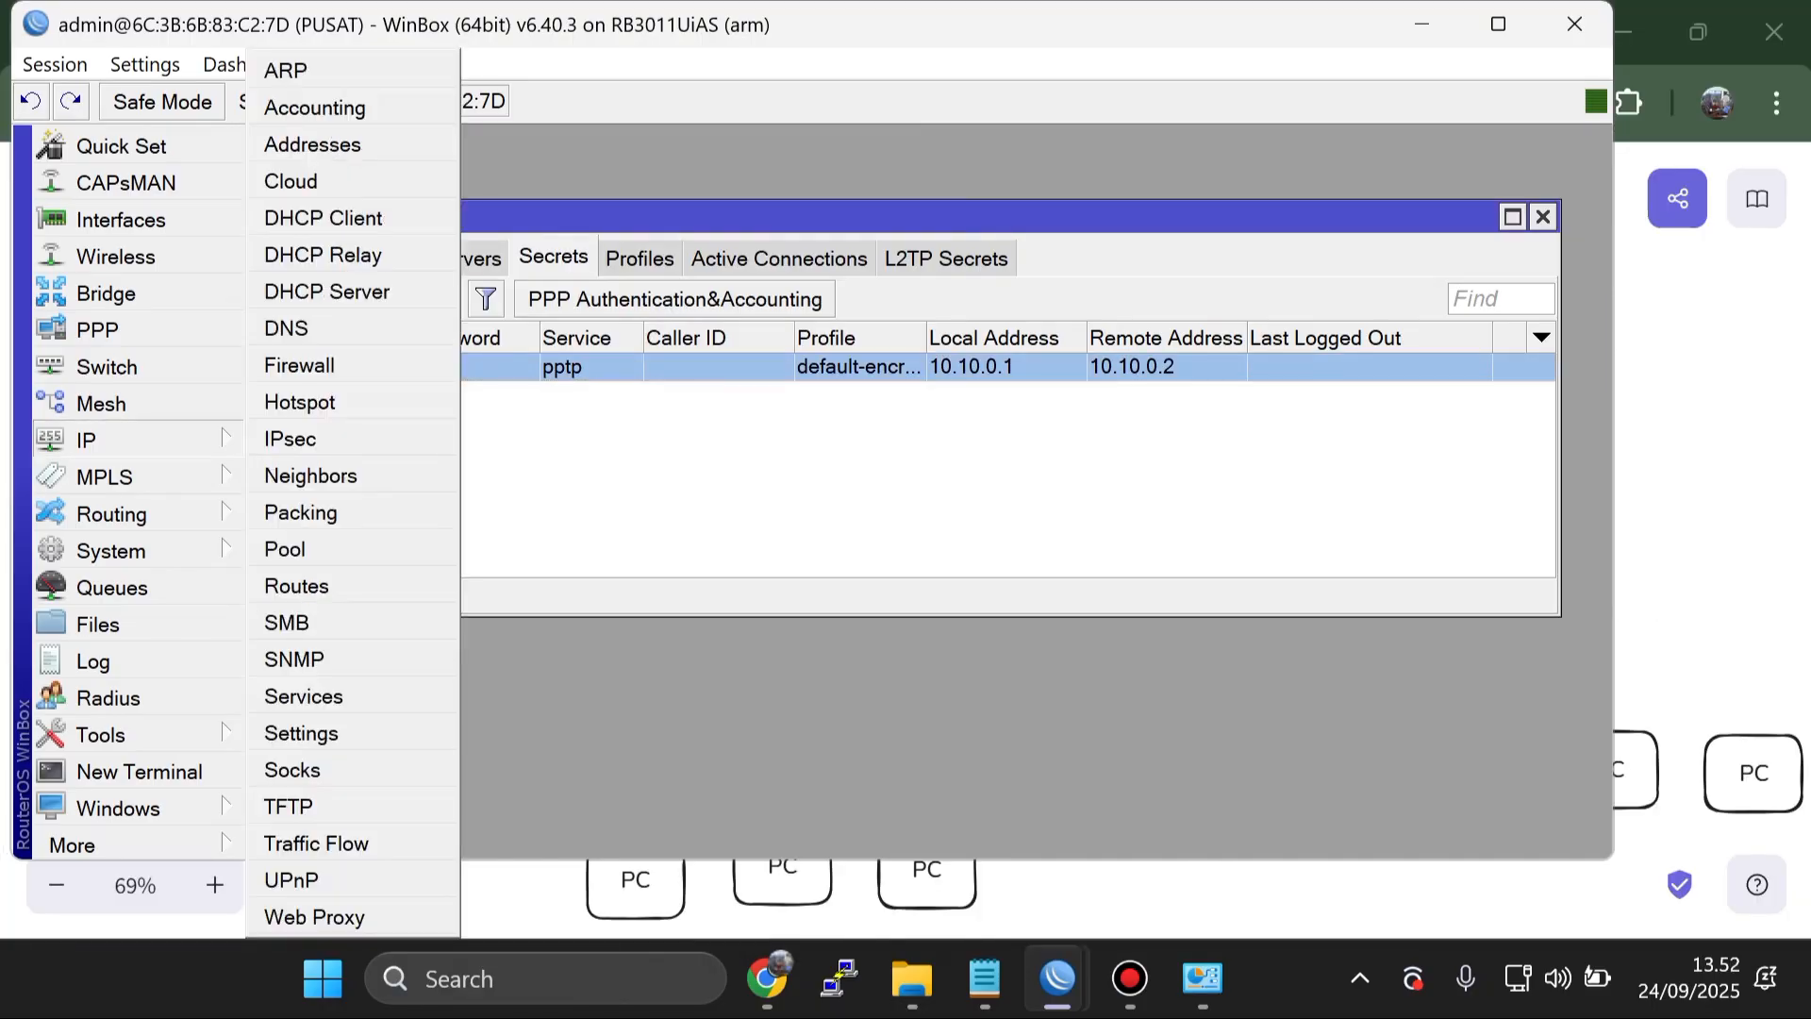
- Add a static route to 192.169.2.0/24 with gateway 11.10.0.2
click(297, 585)
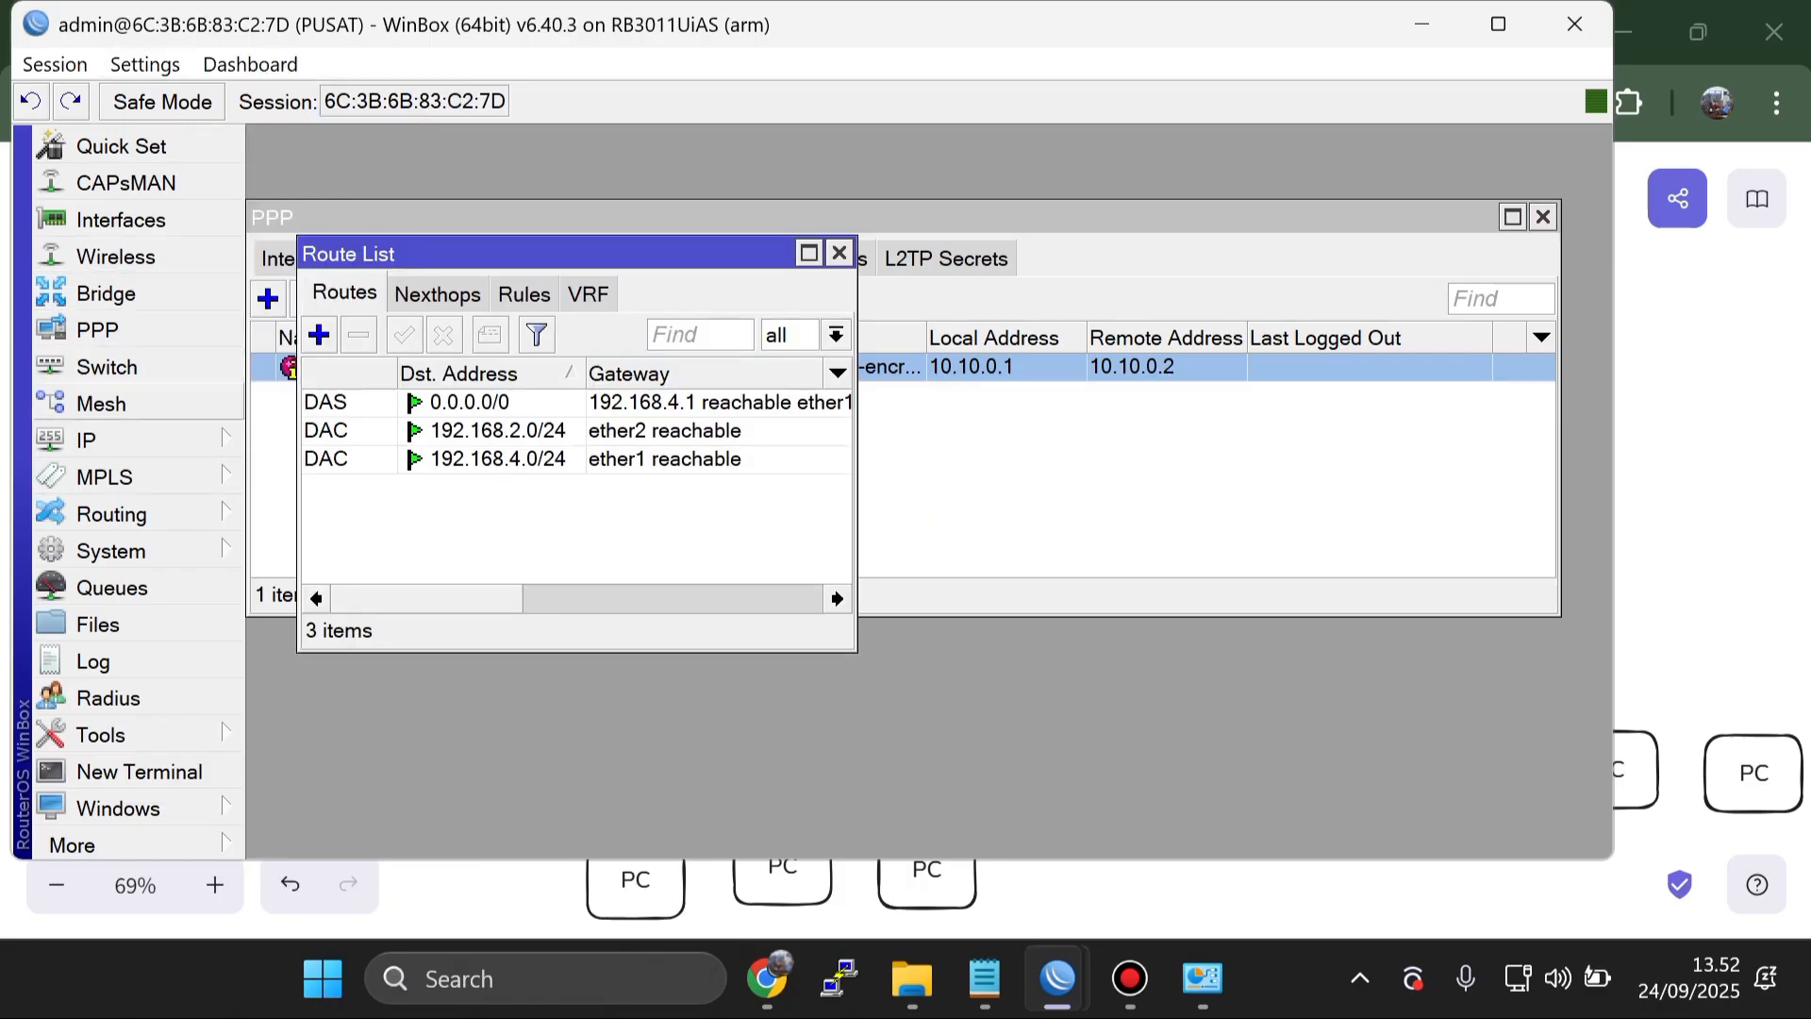
click(111, 551)
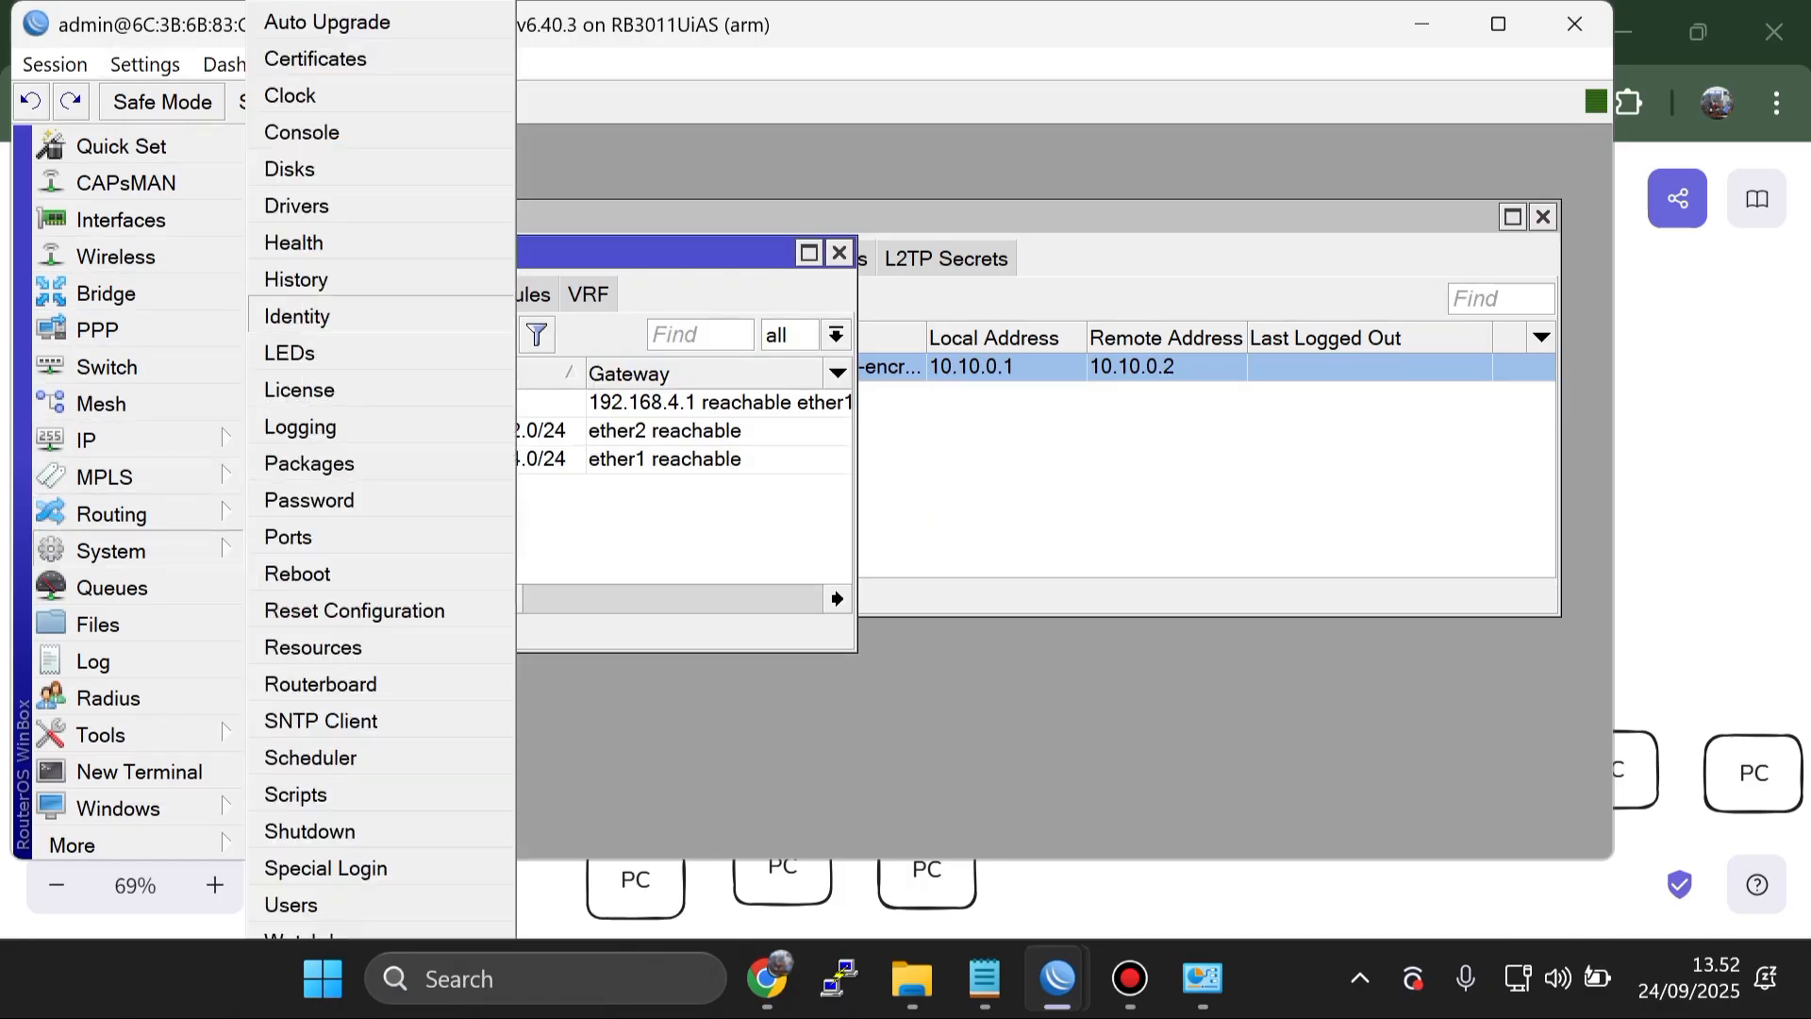
click(296, 316)
click(744, 484)
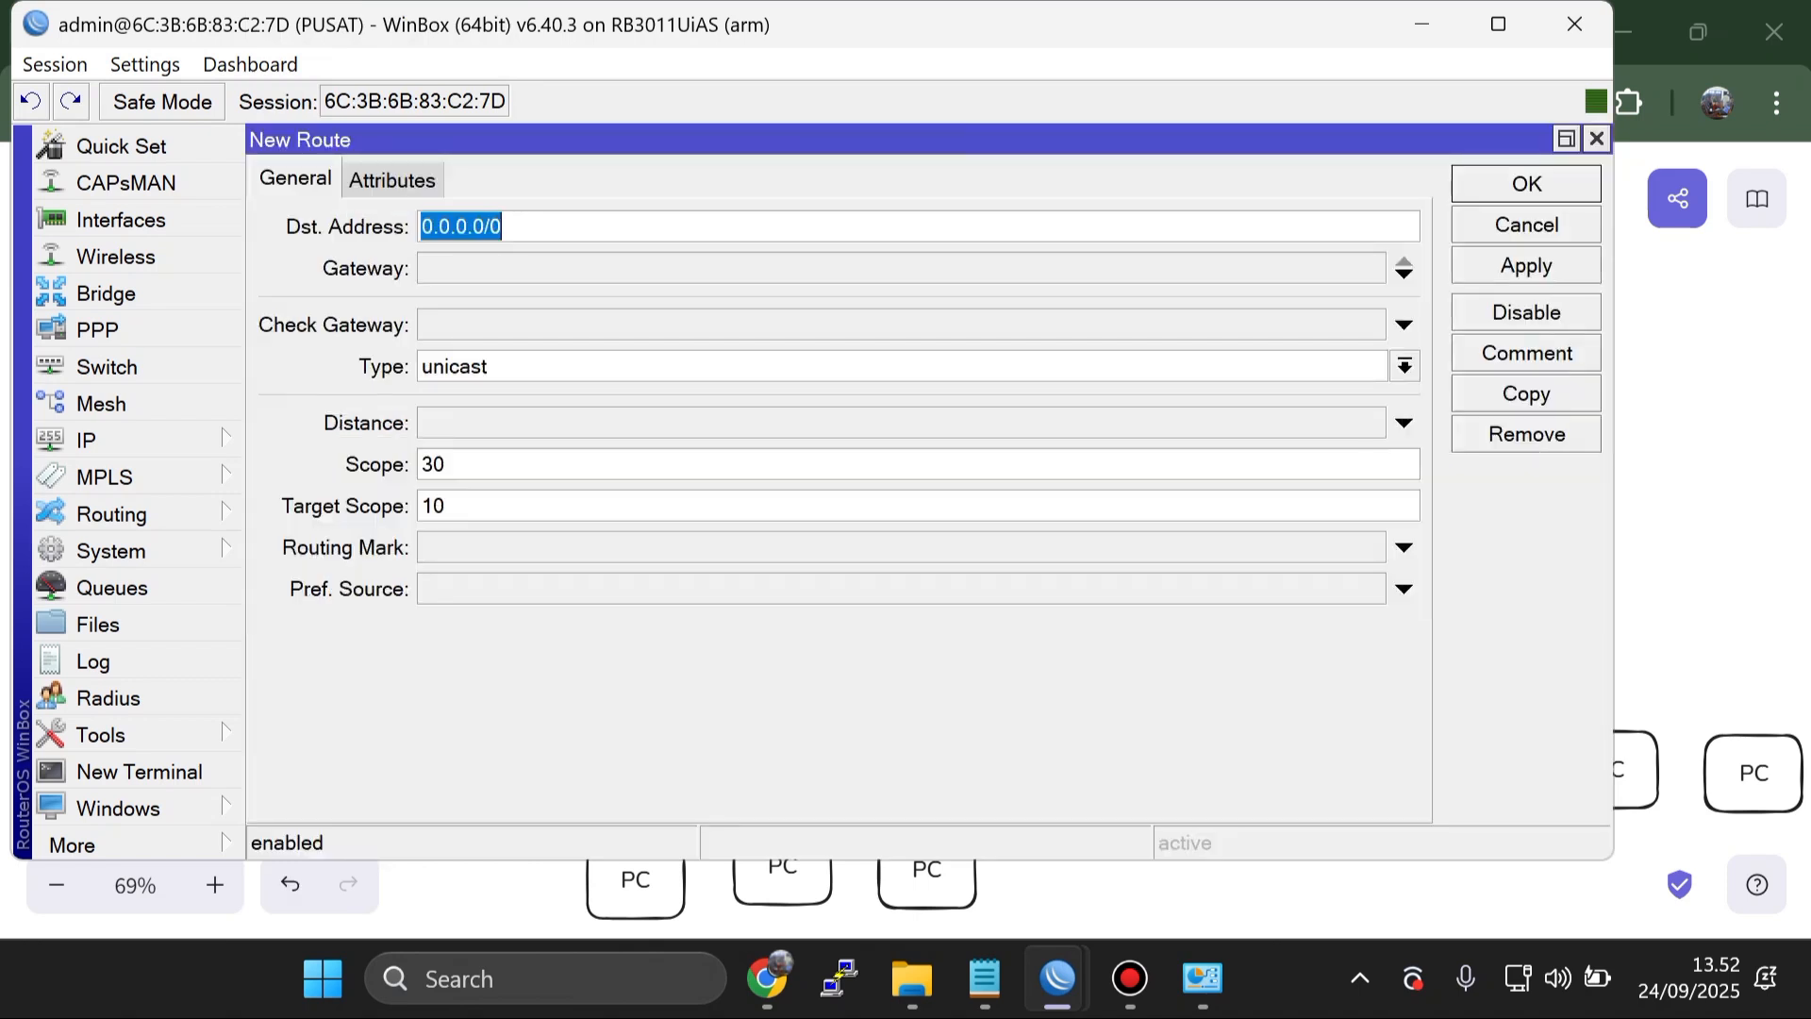
text(192)
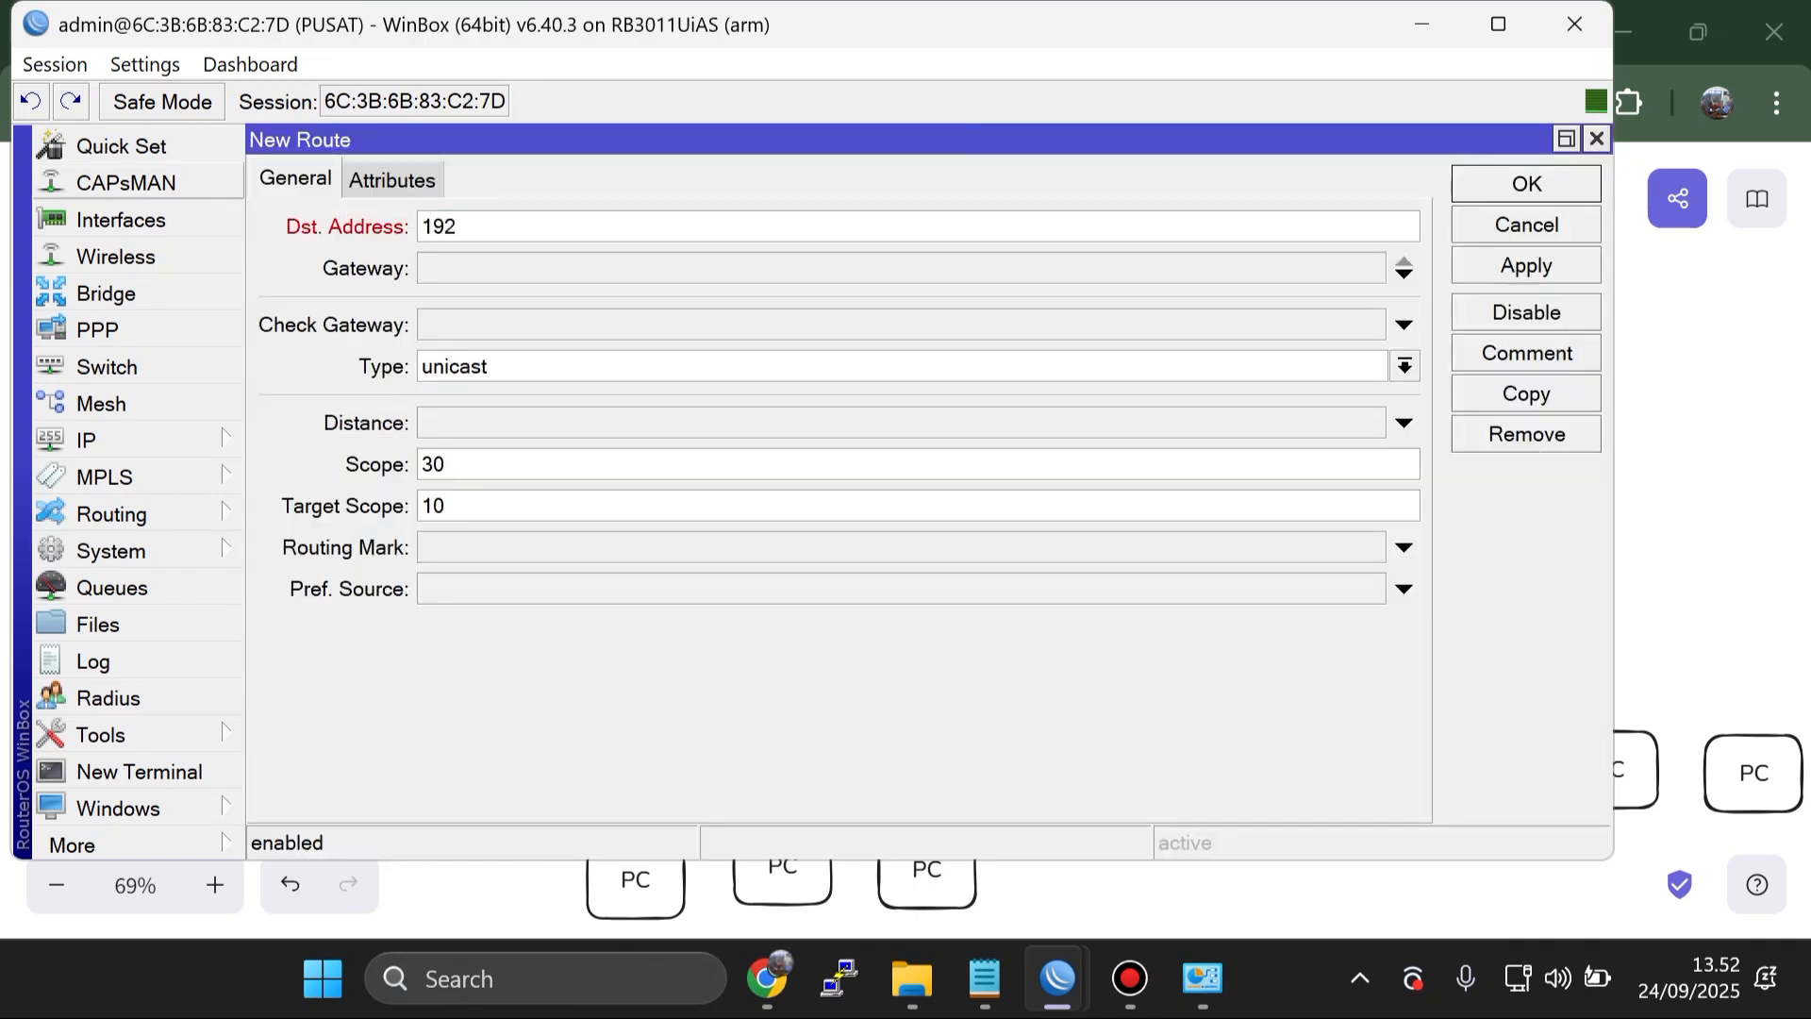
text(.169.2)
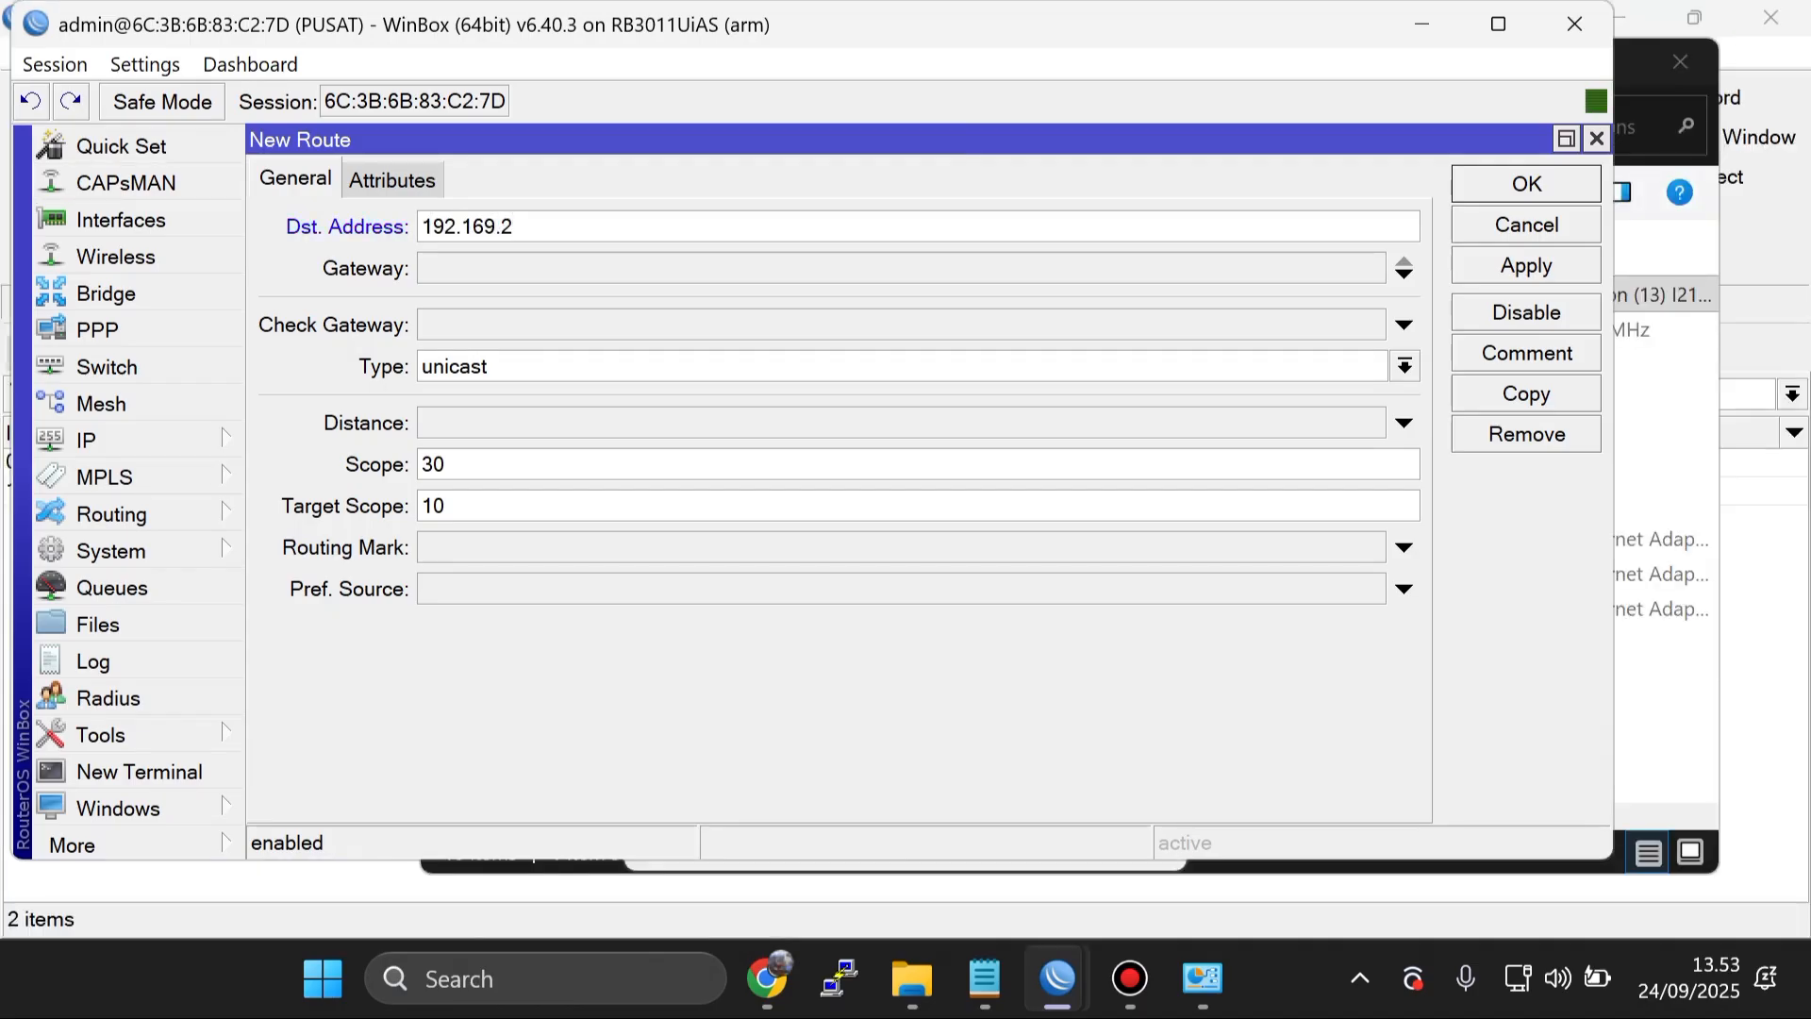
text(.0/24)
key(Tab)
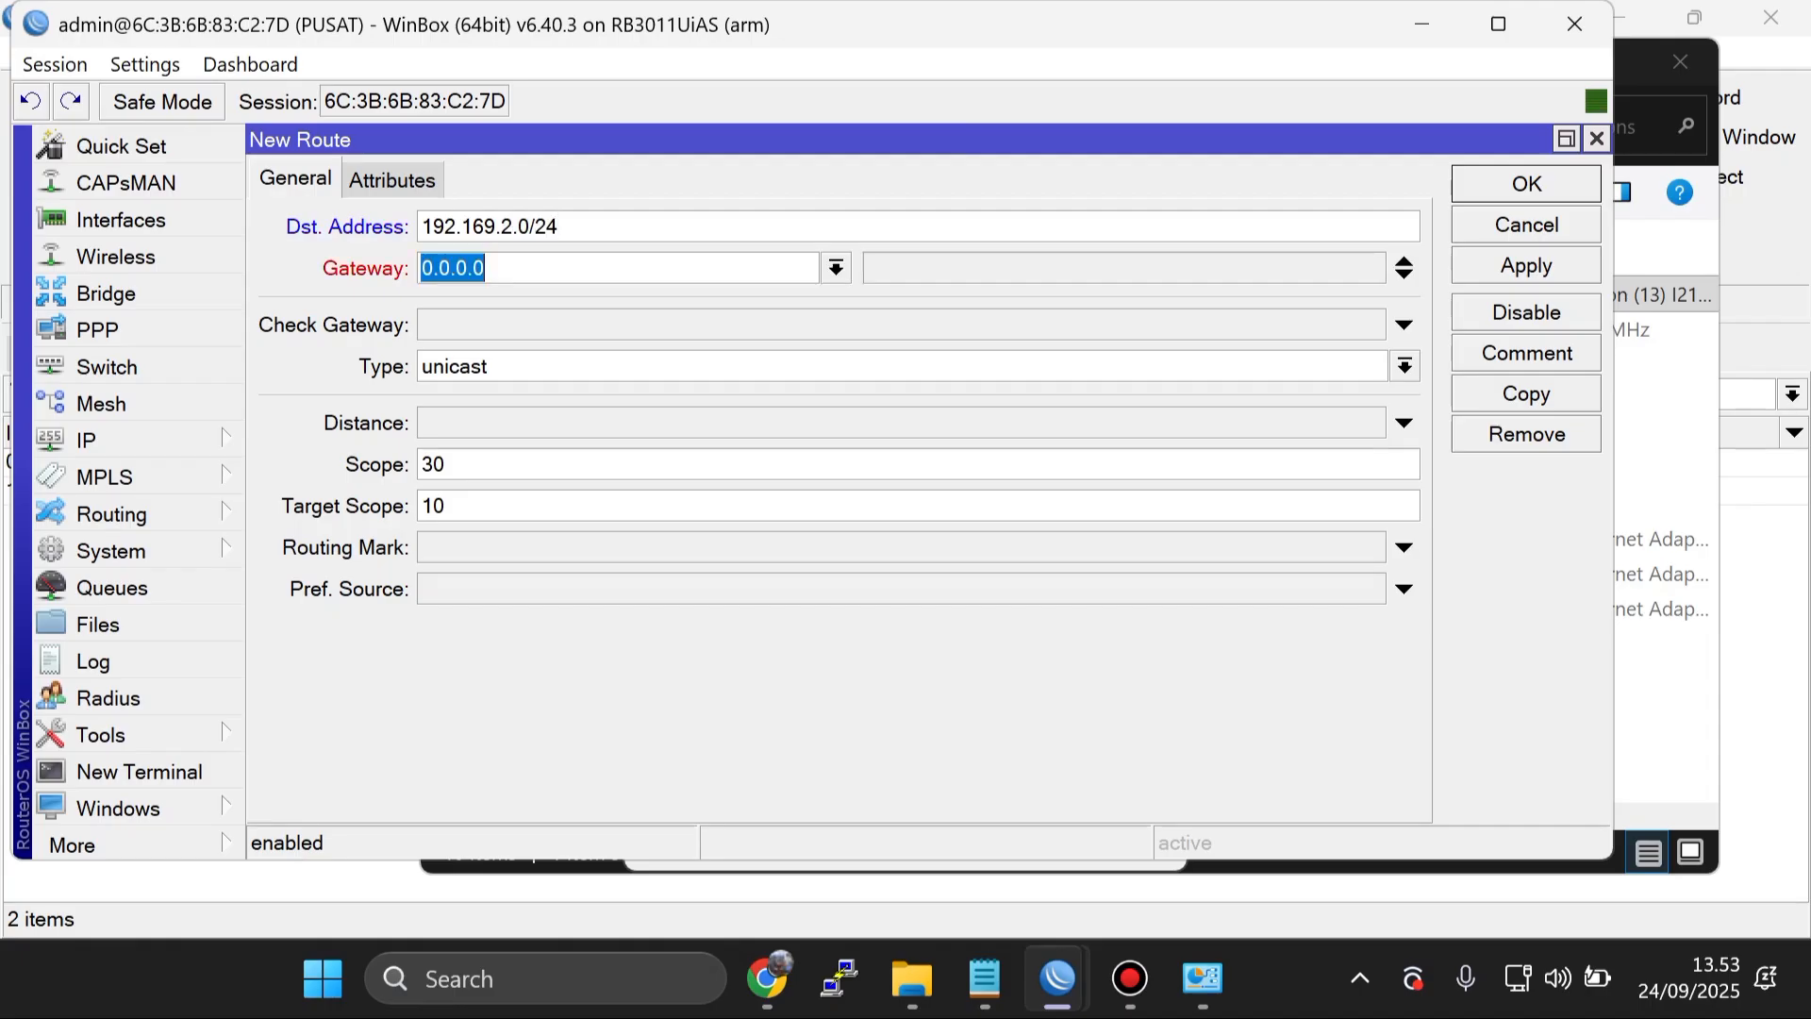
text(11.0)
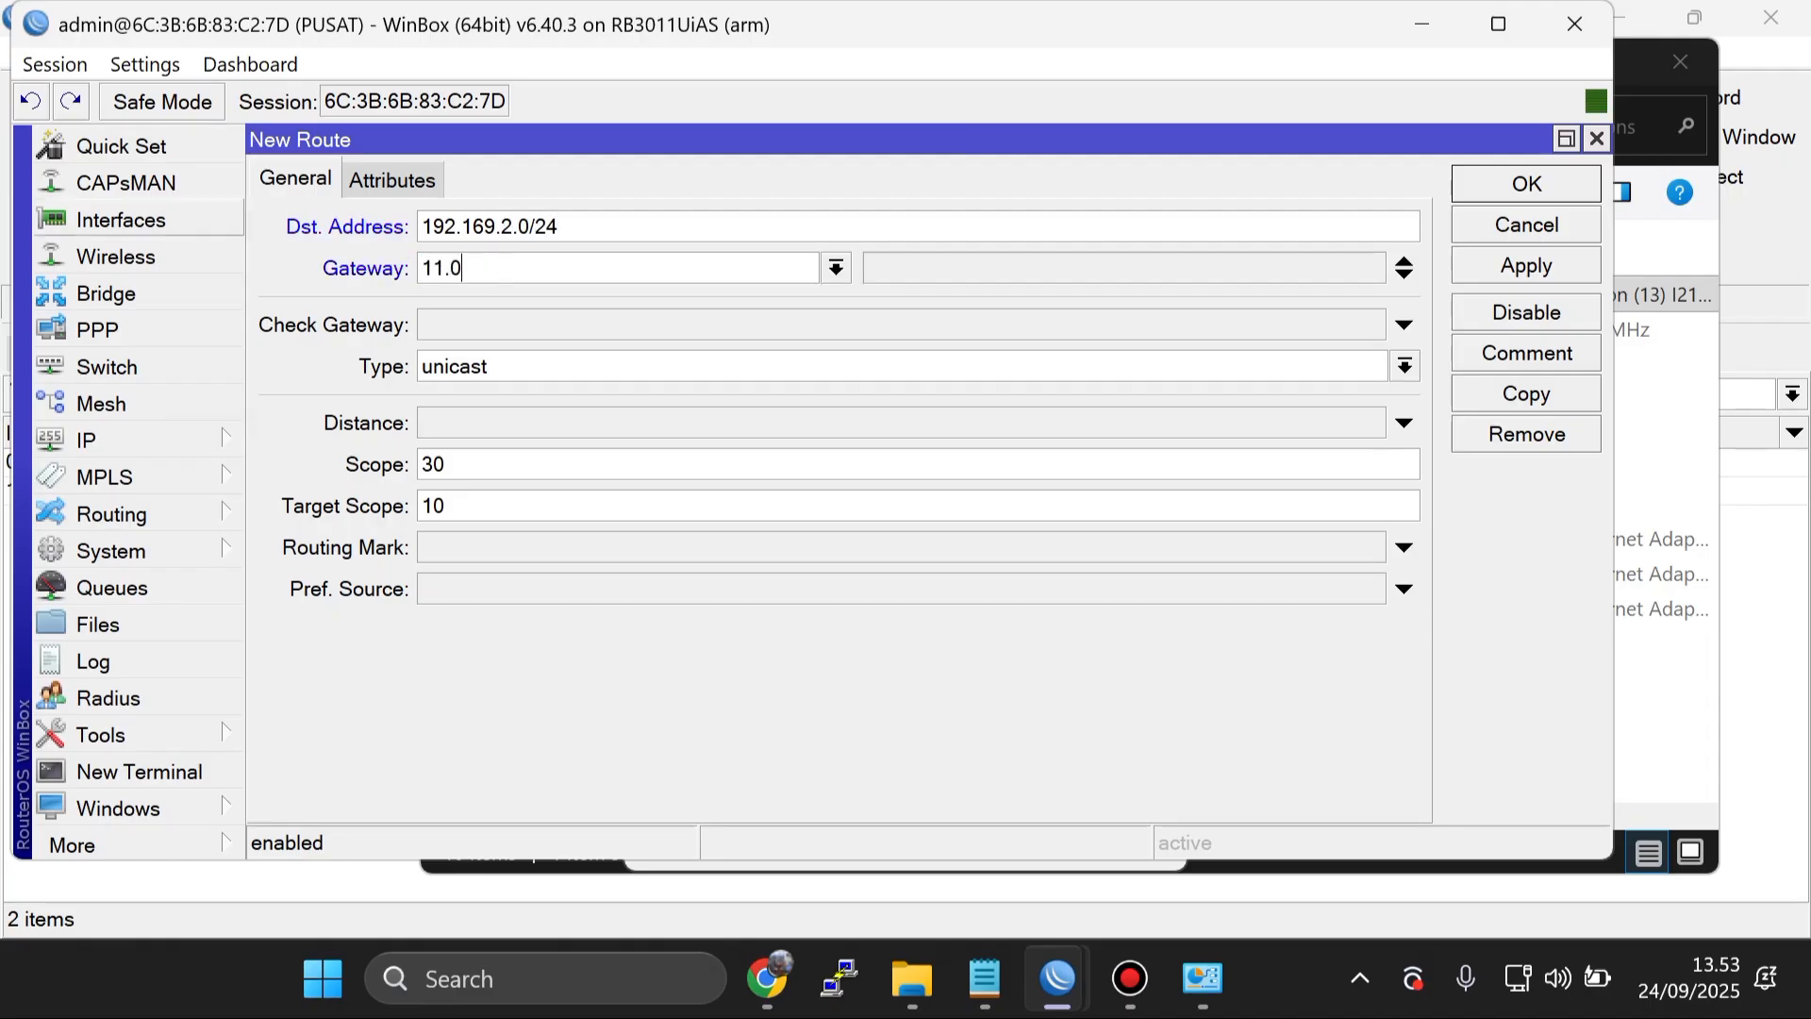
key(BackSpace)
text(10.0.2)
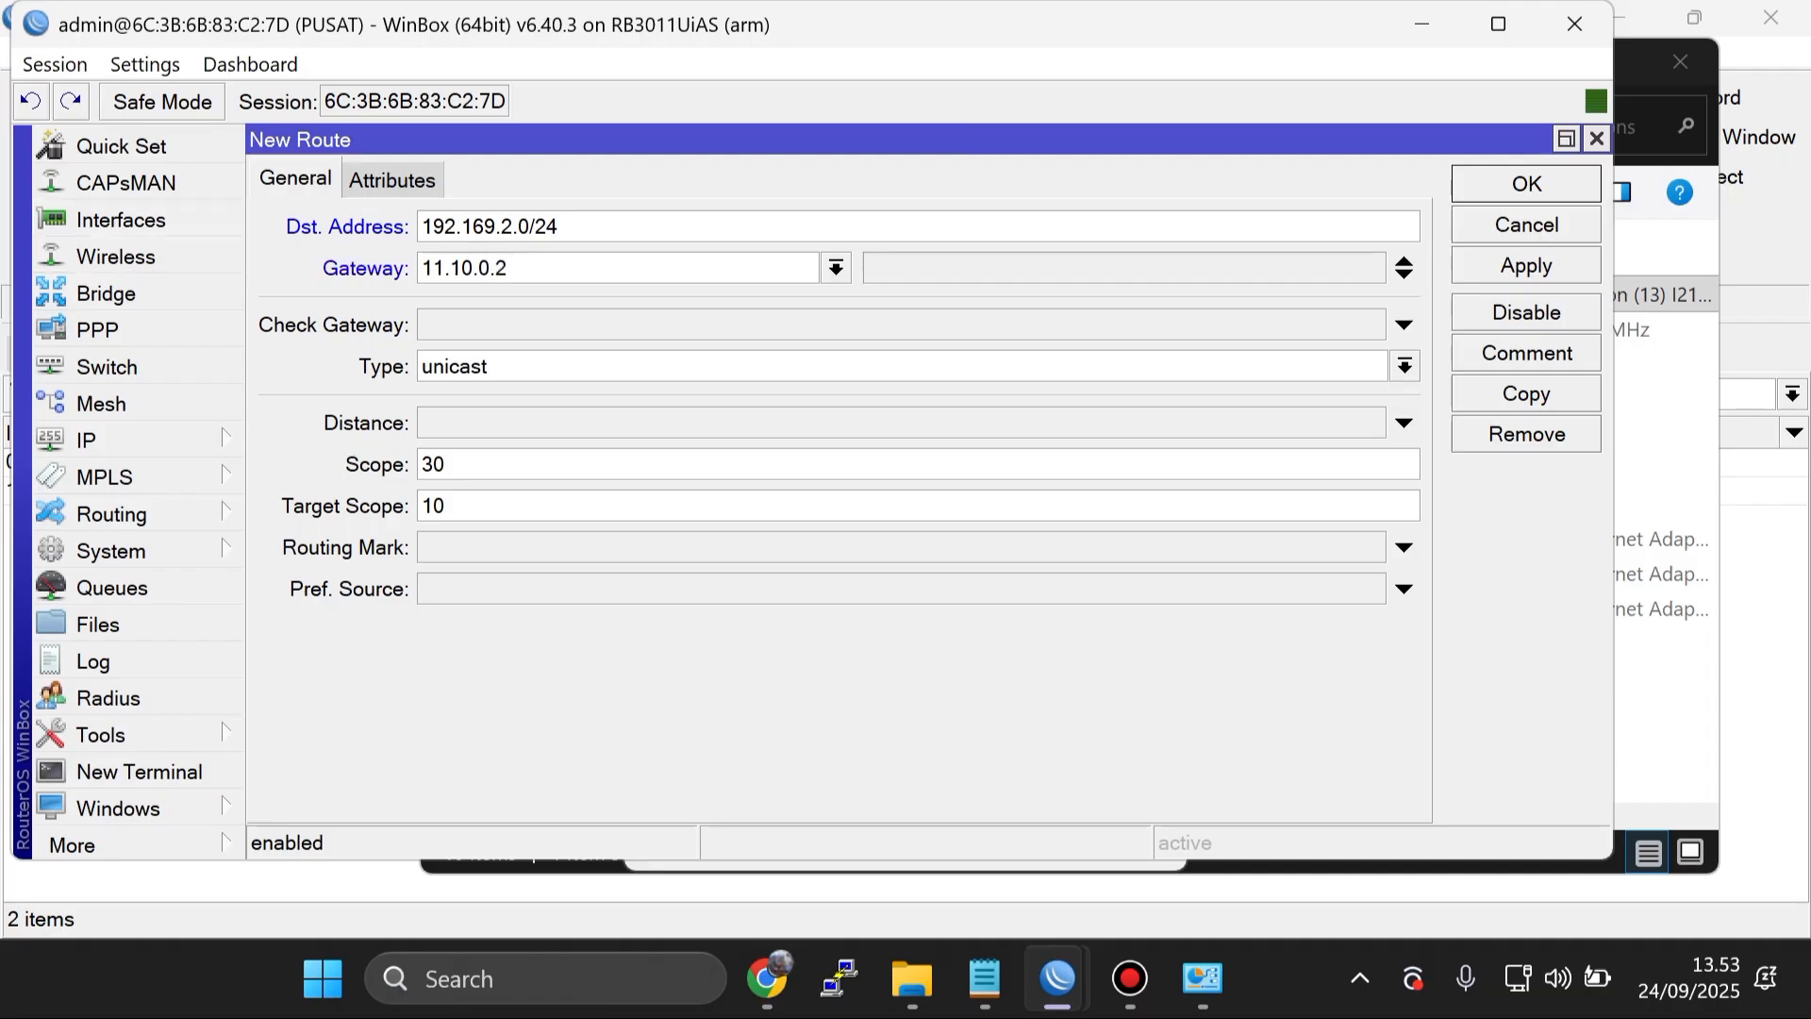
click(1526, 266)
key(Return)
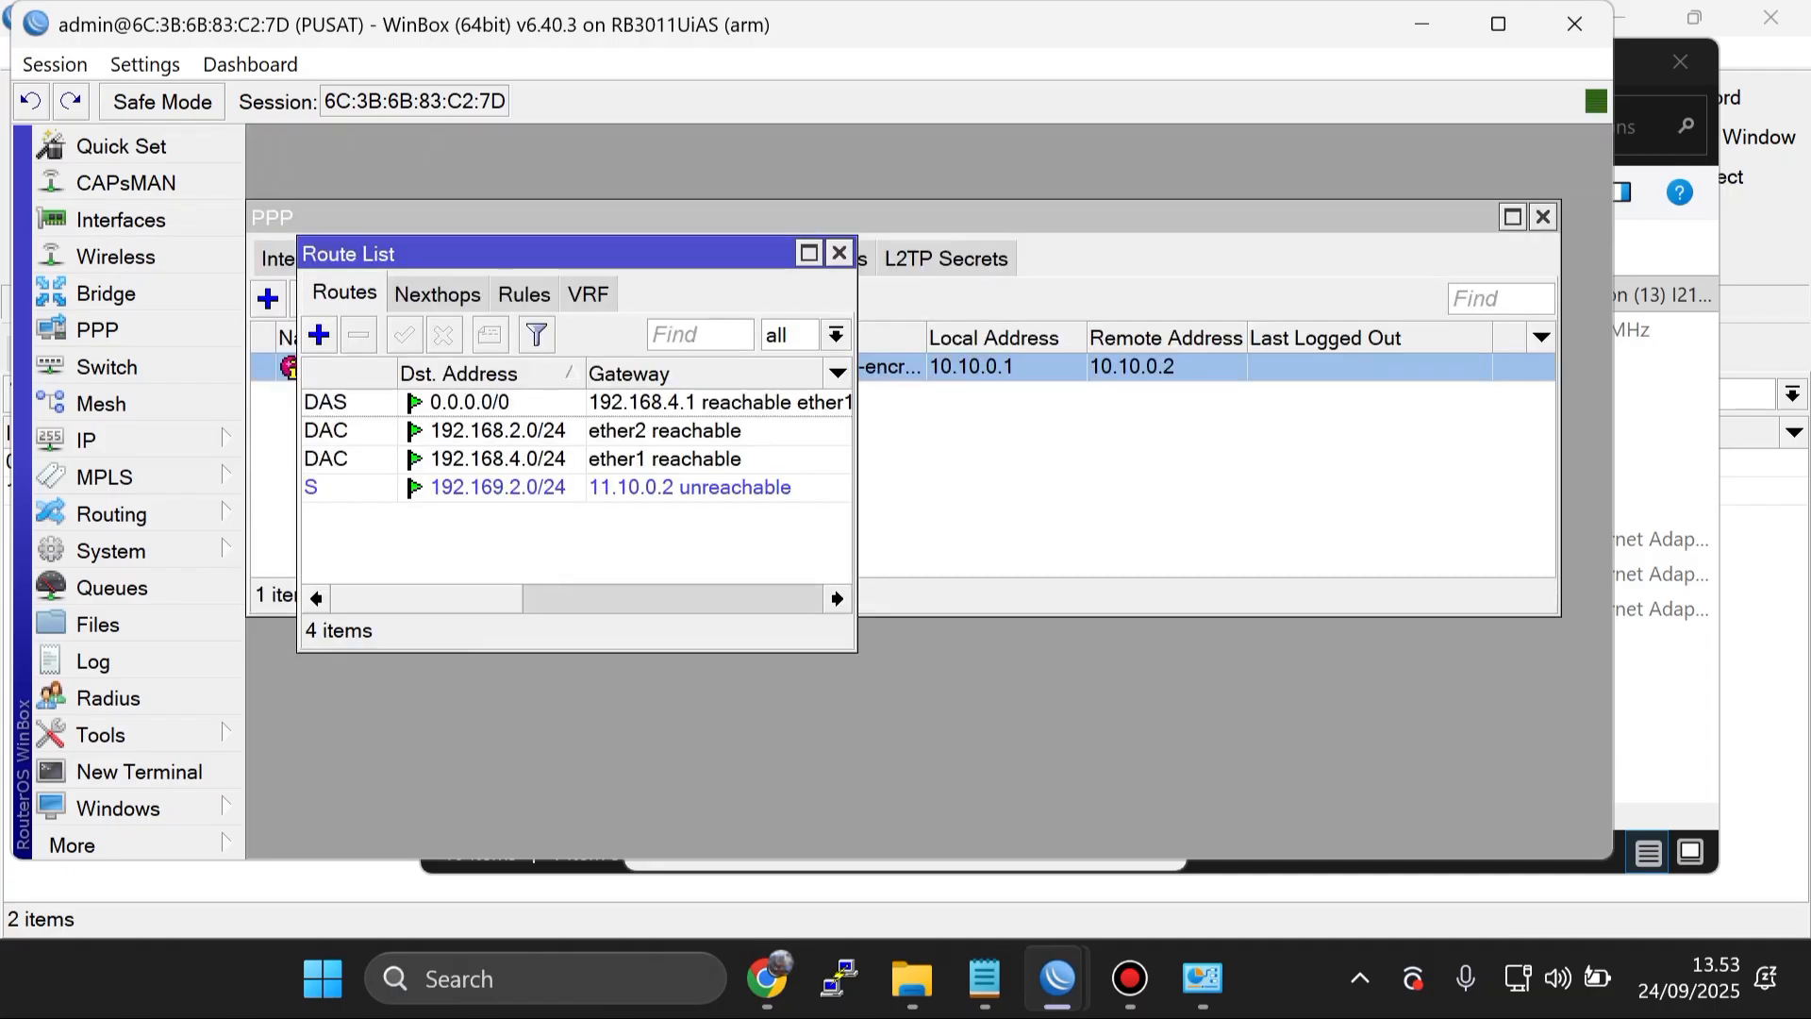
- Change the PPTP secret's local and remote addresses to 11.10.0.1 and 11.10.0.2
double_click(981, 367)
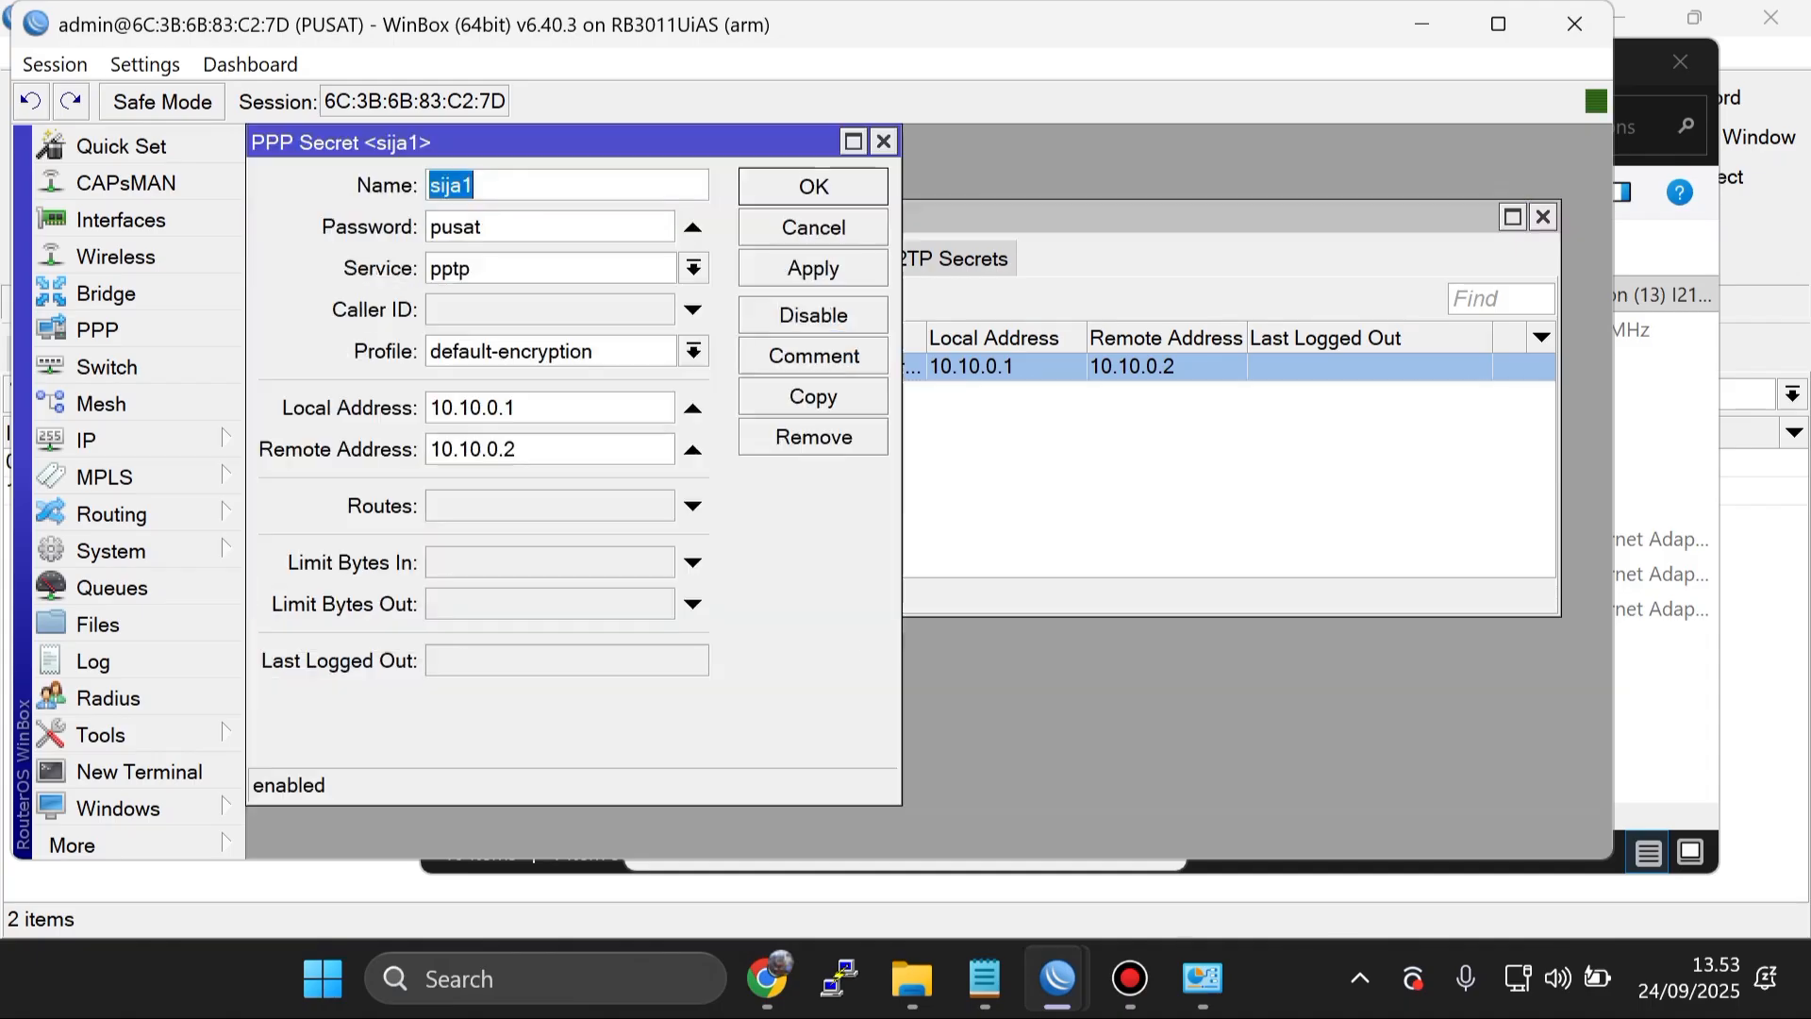
drag(455, 408, 428, 449)
text(1111)
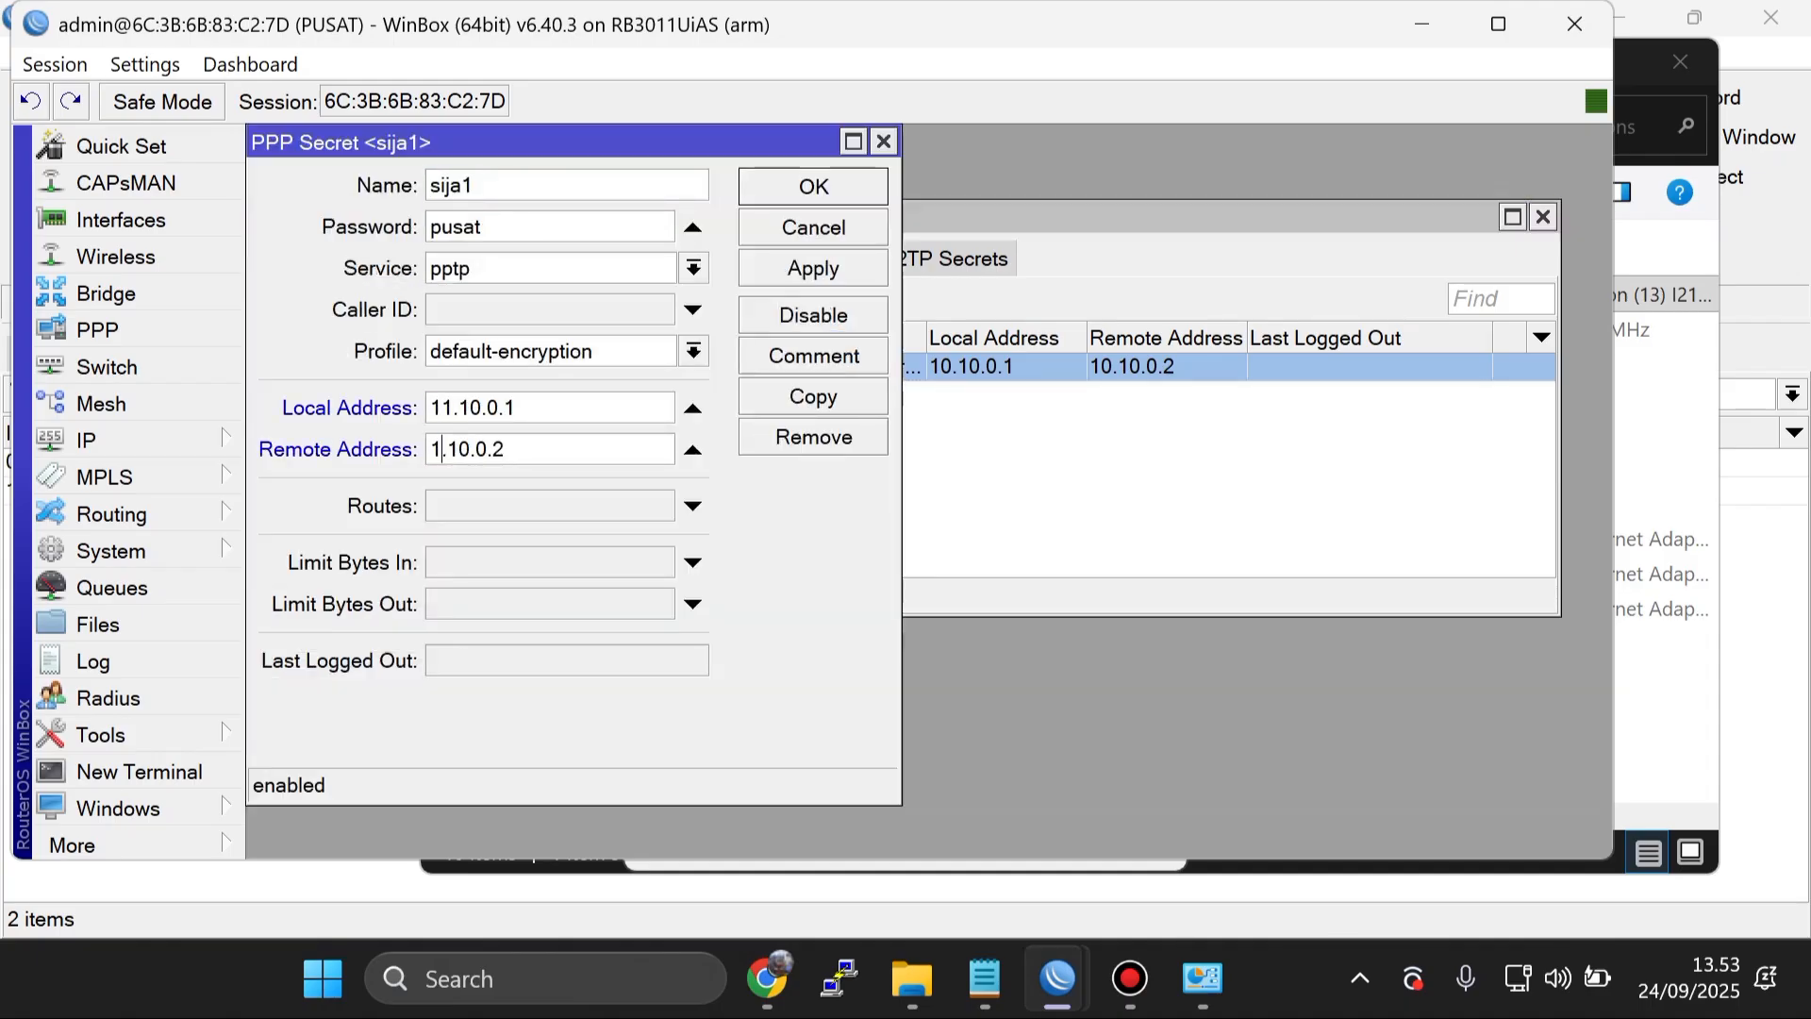
click(813, 269)
click(813, 187)
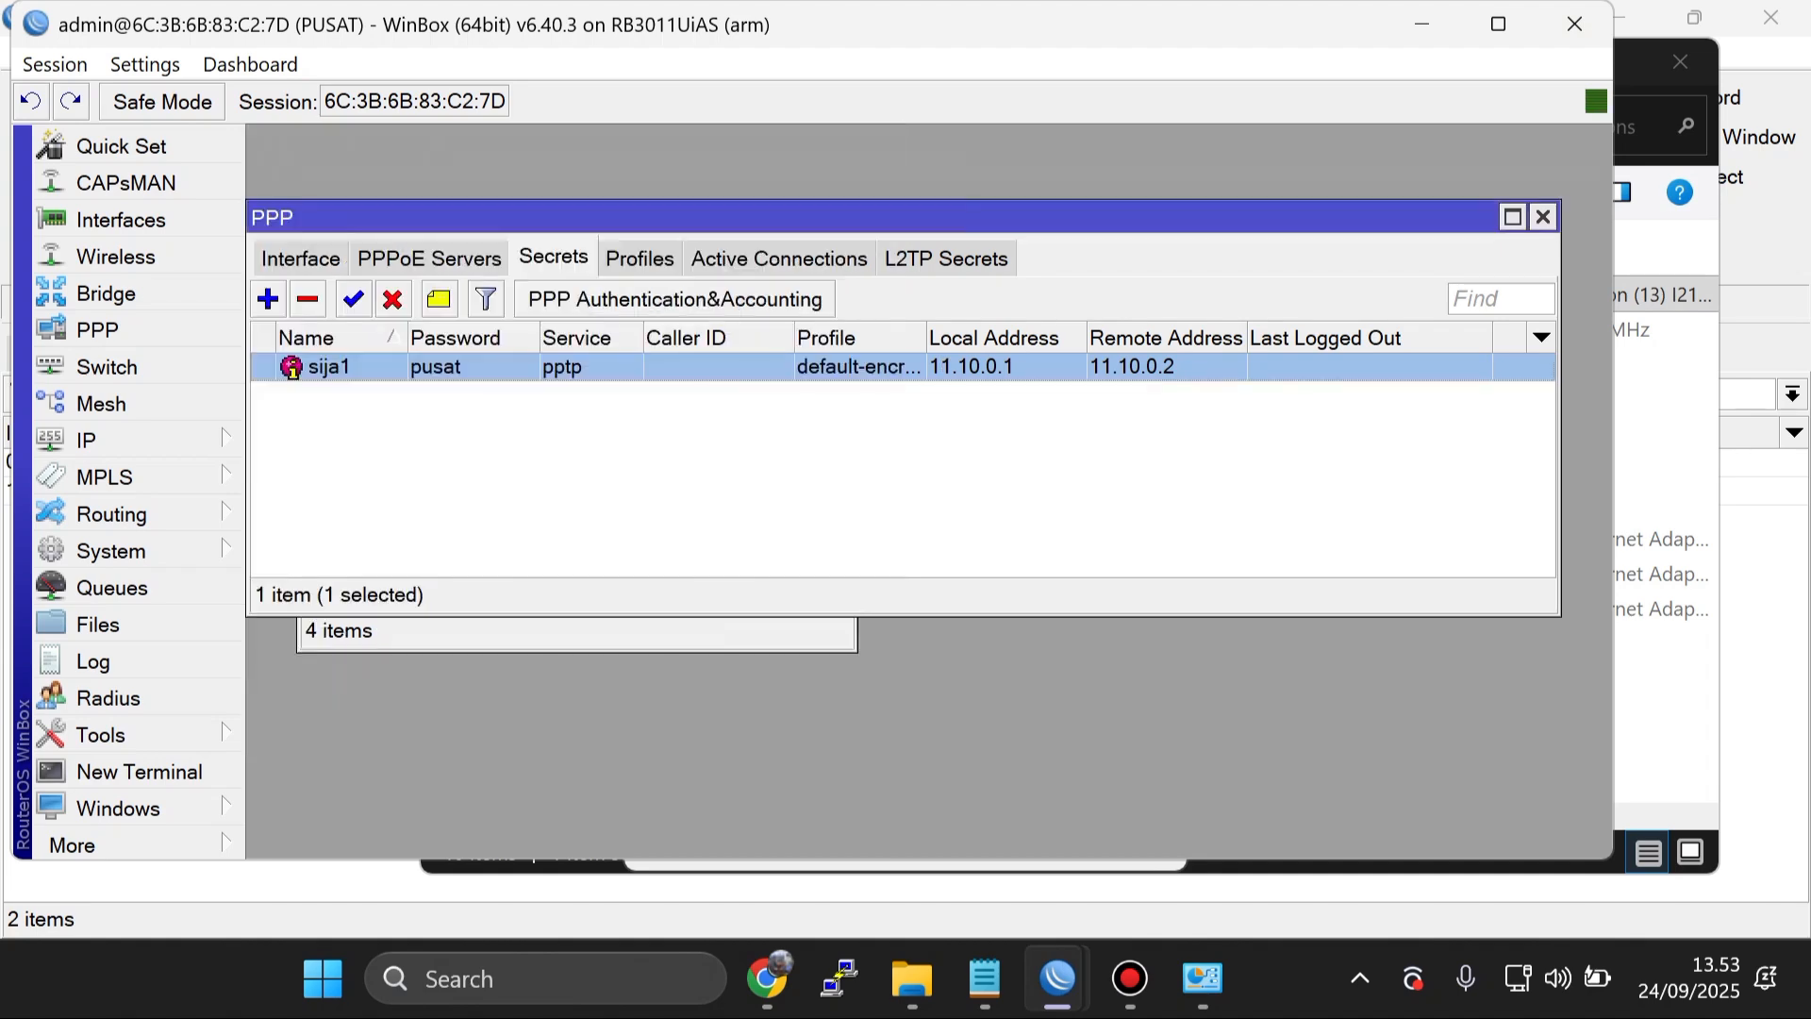
- Review the default route and the 192.169.2.0/24 route via 11.10.0.2
click(87, 440)
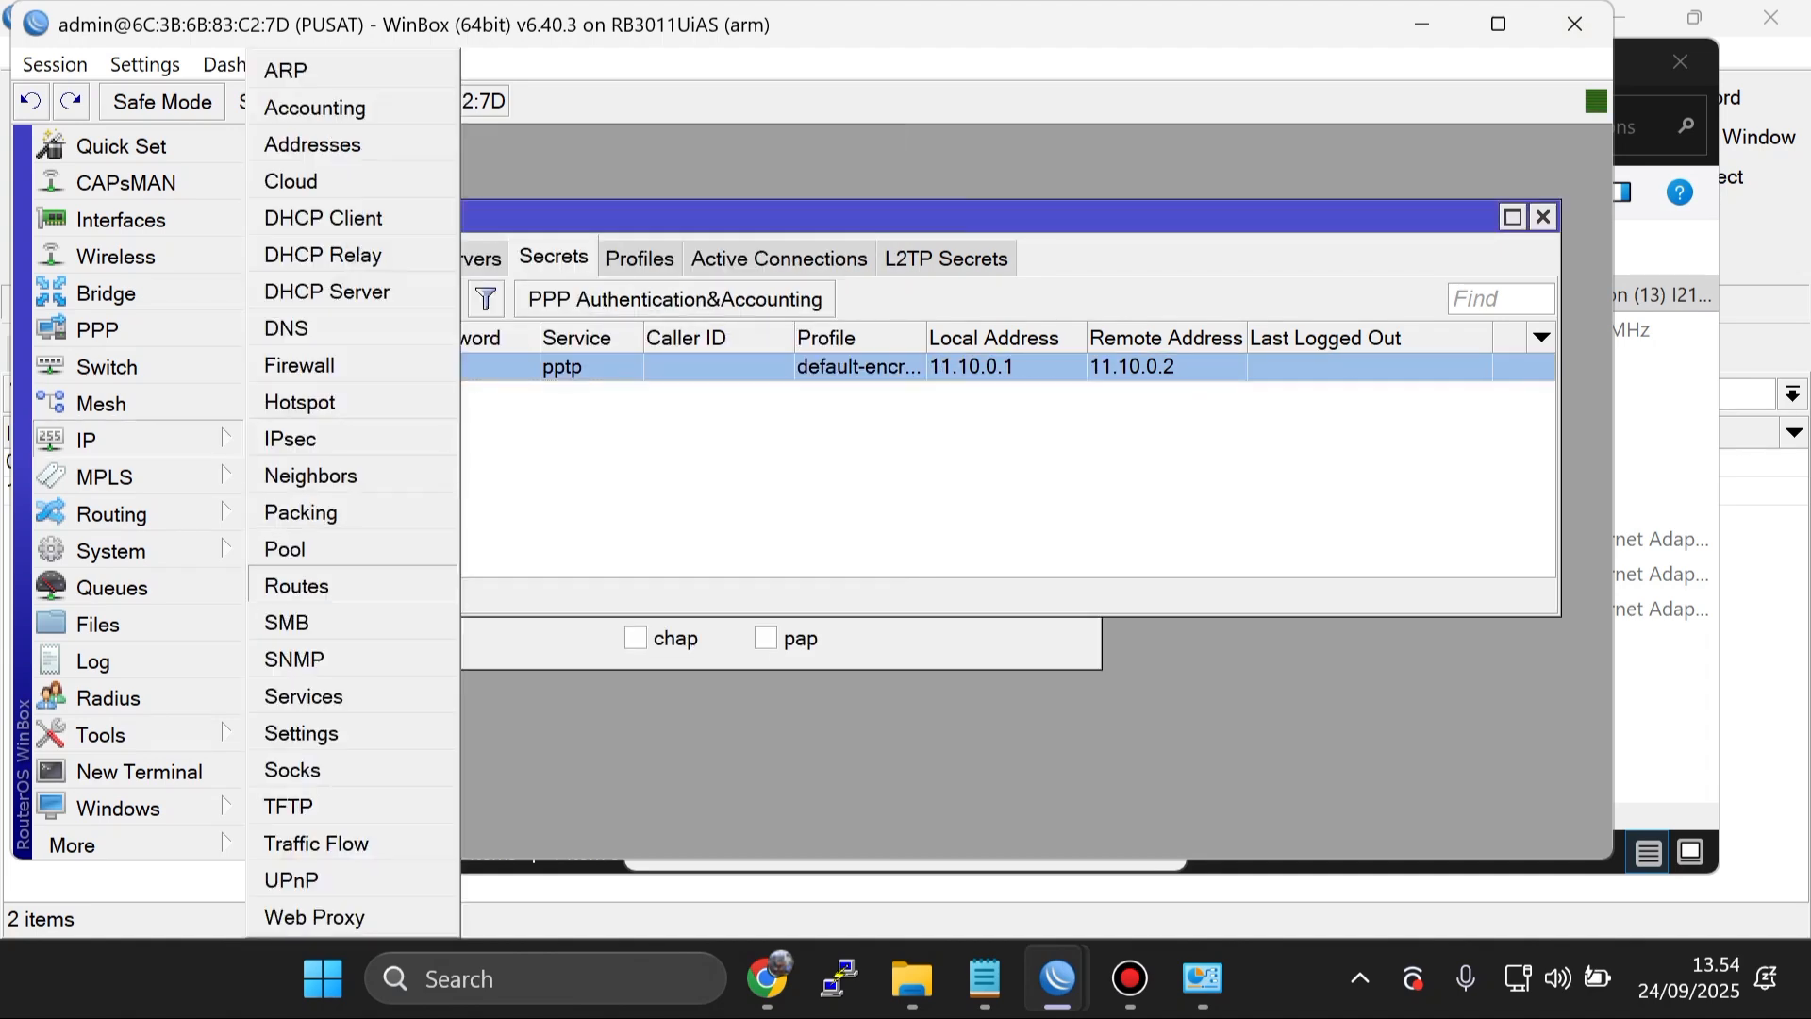
click(296, 585)
double_click(660, 403)
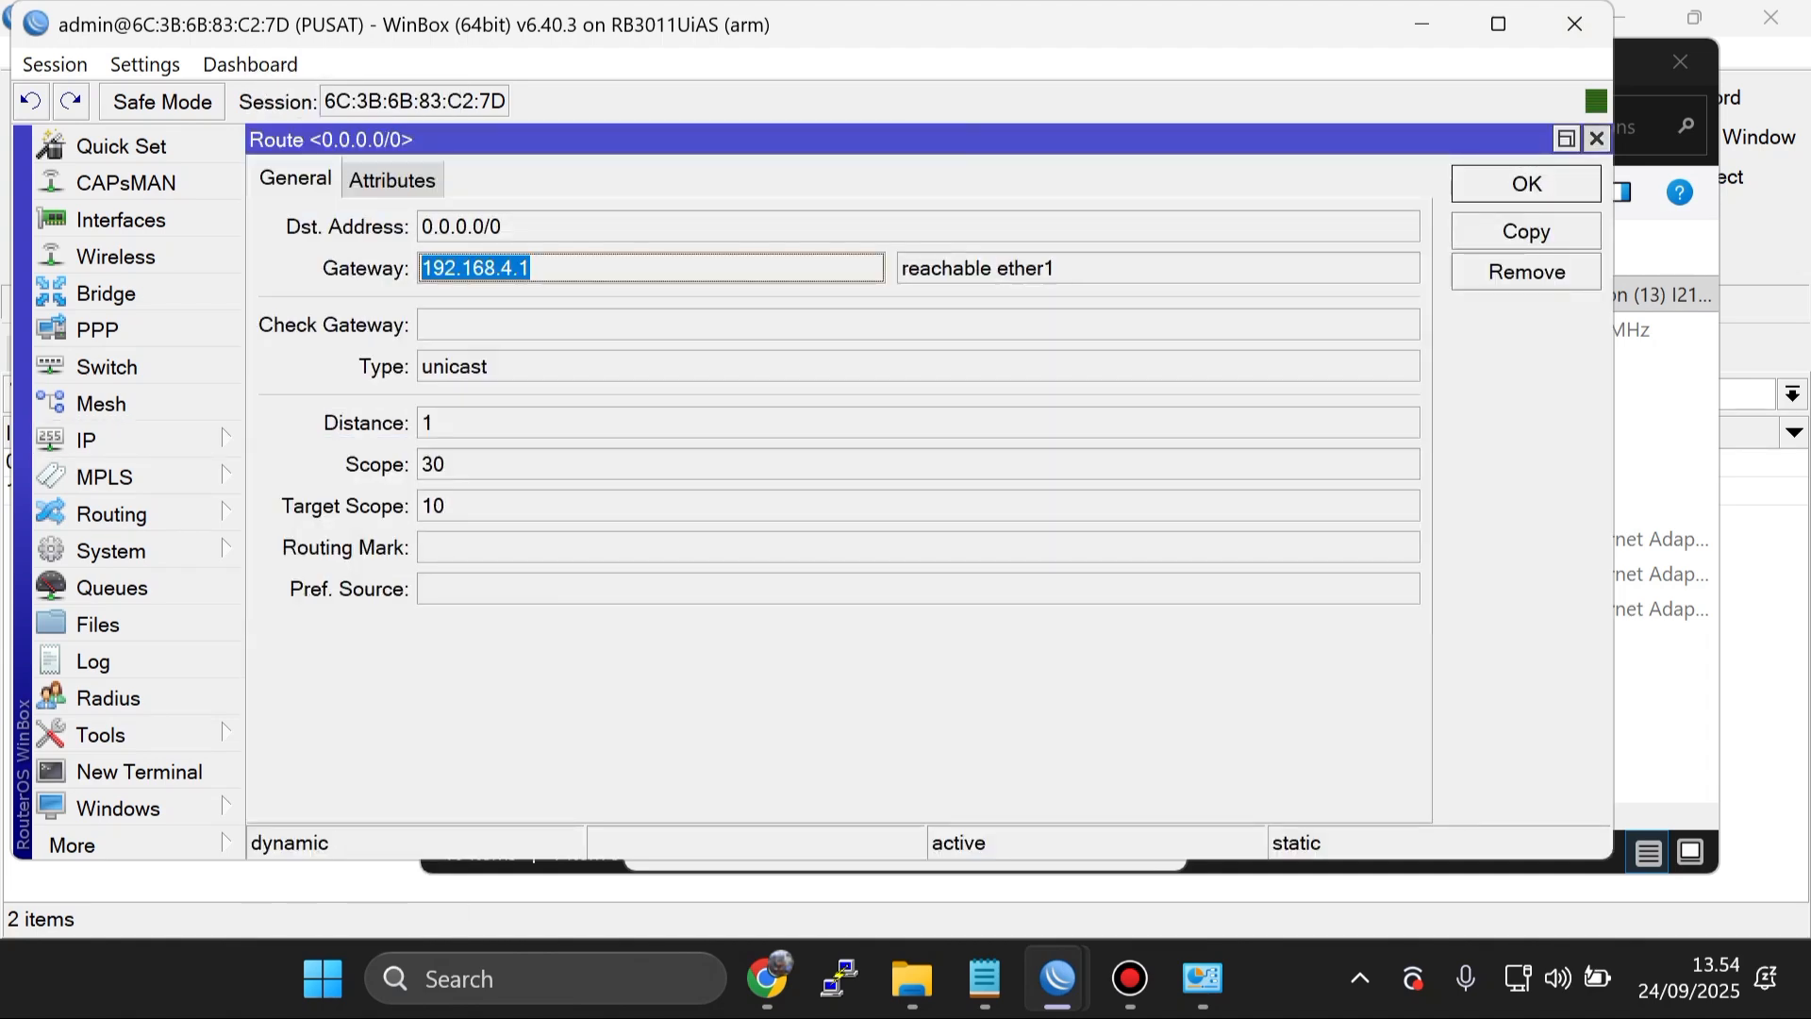
click(1595, 138)
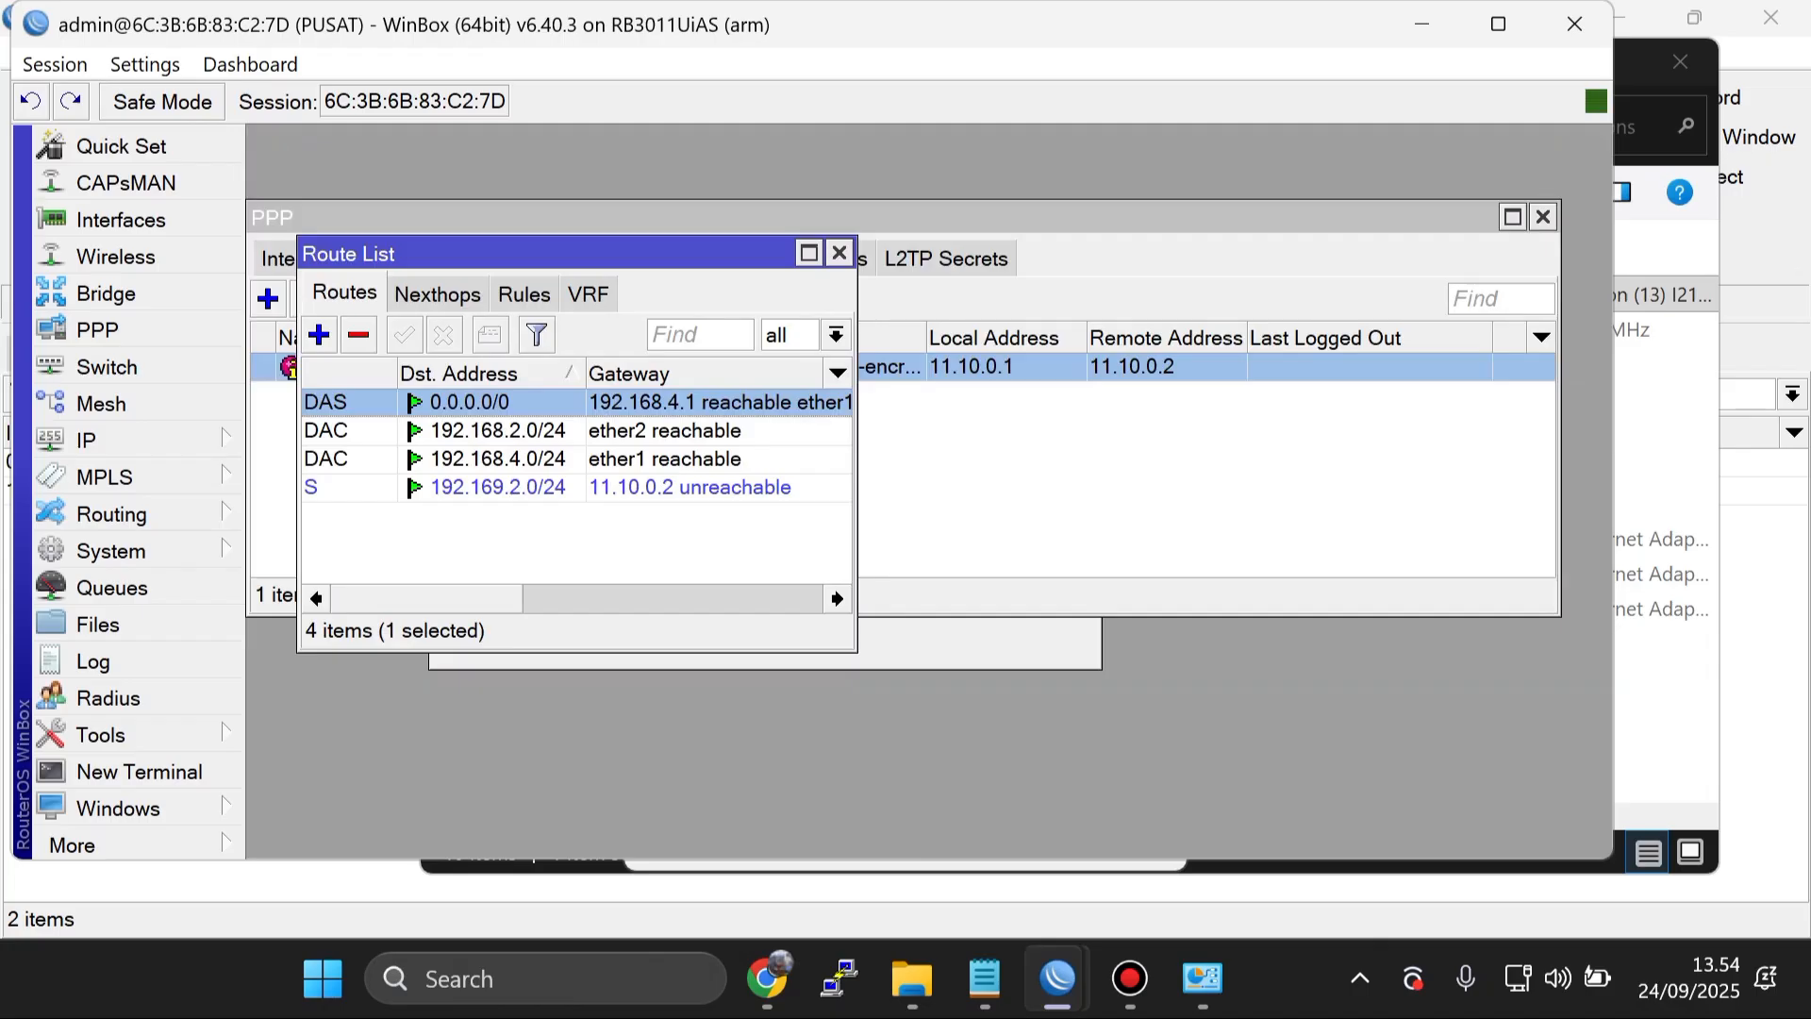
double_click(660, 488)
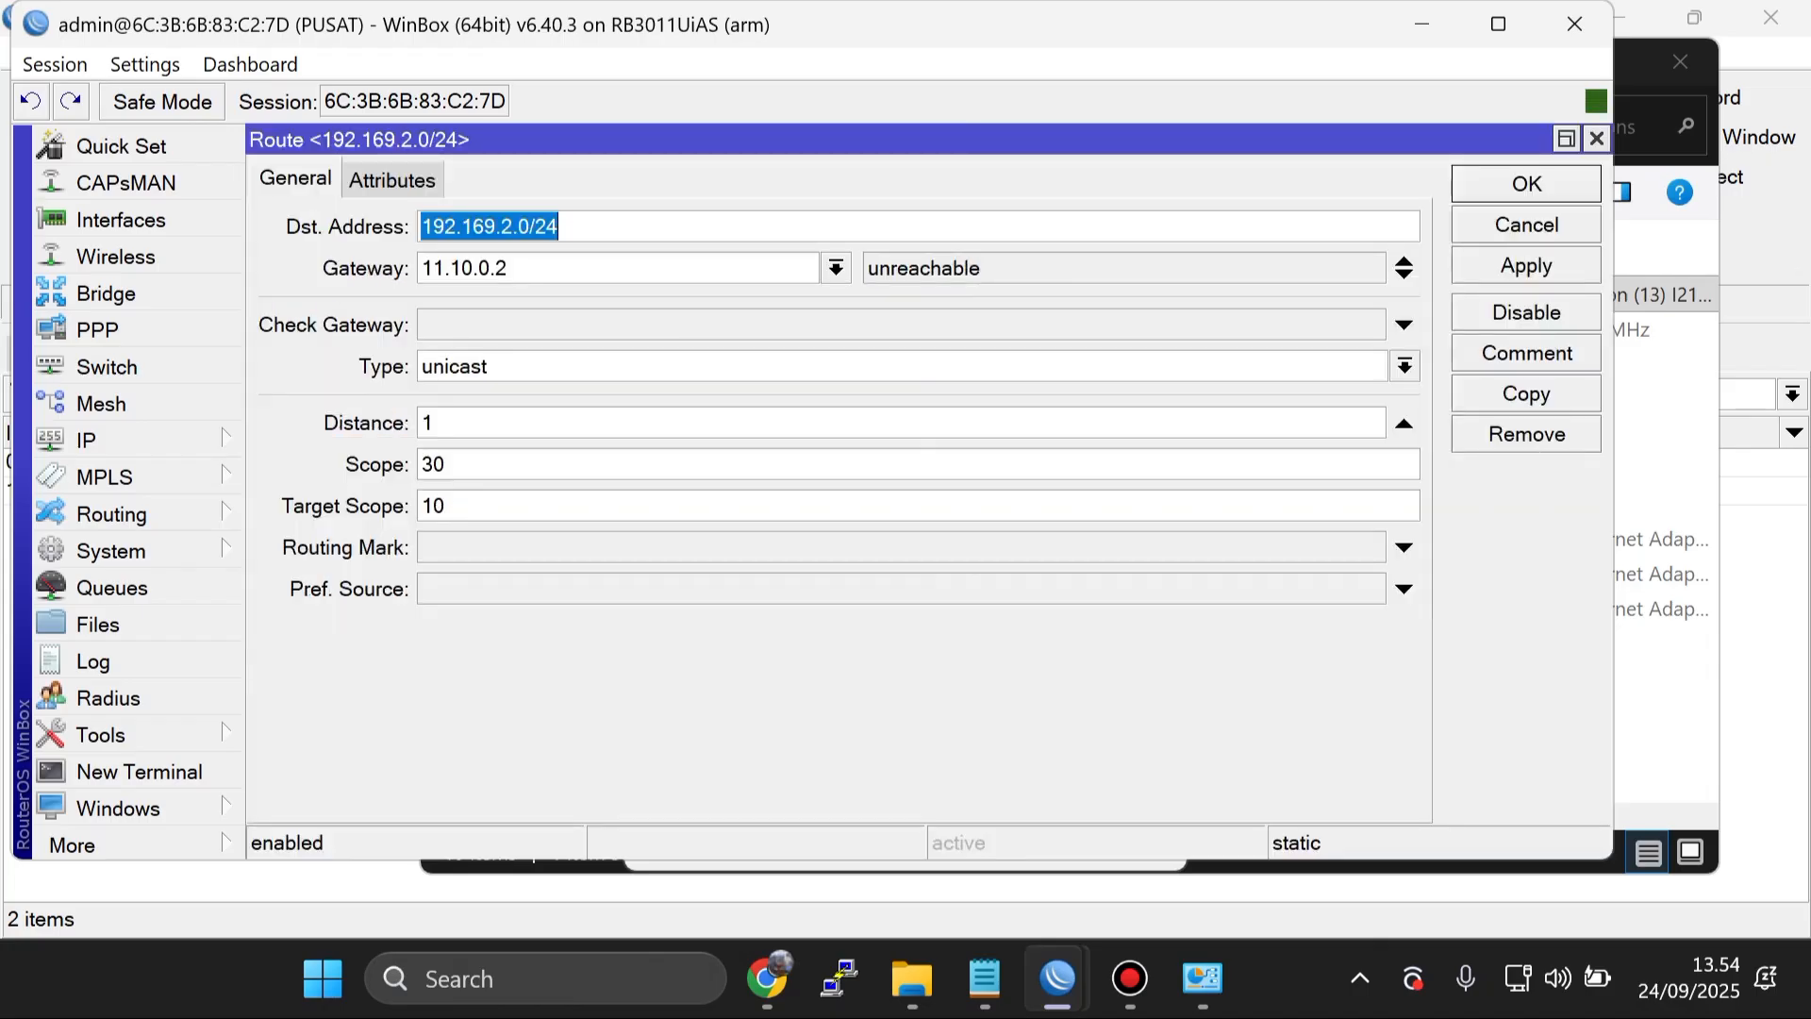
click(528, 268)
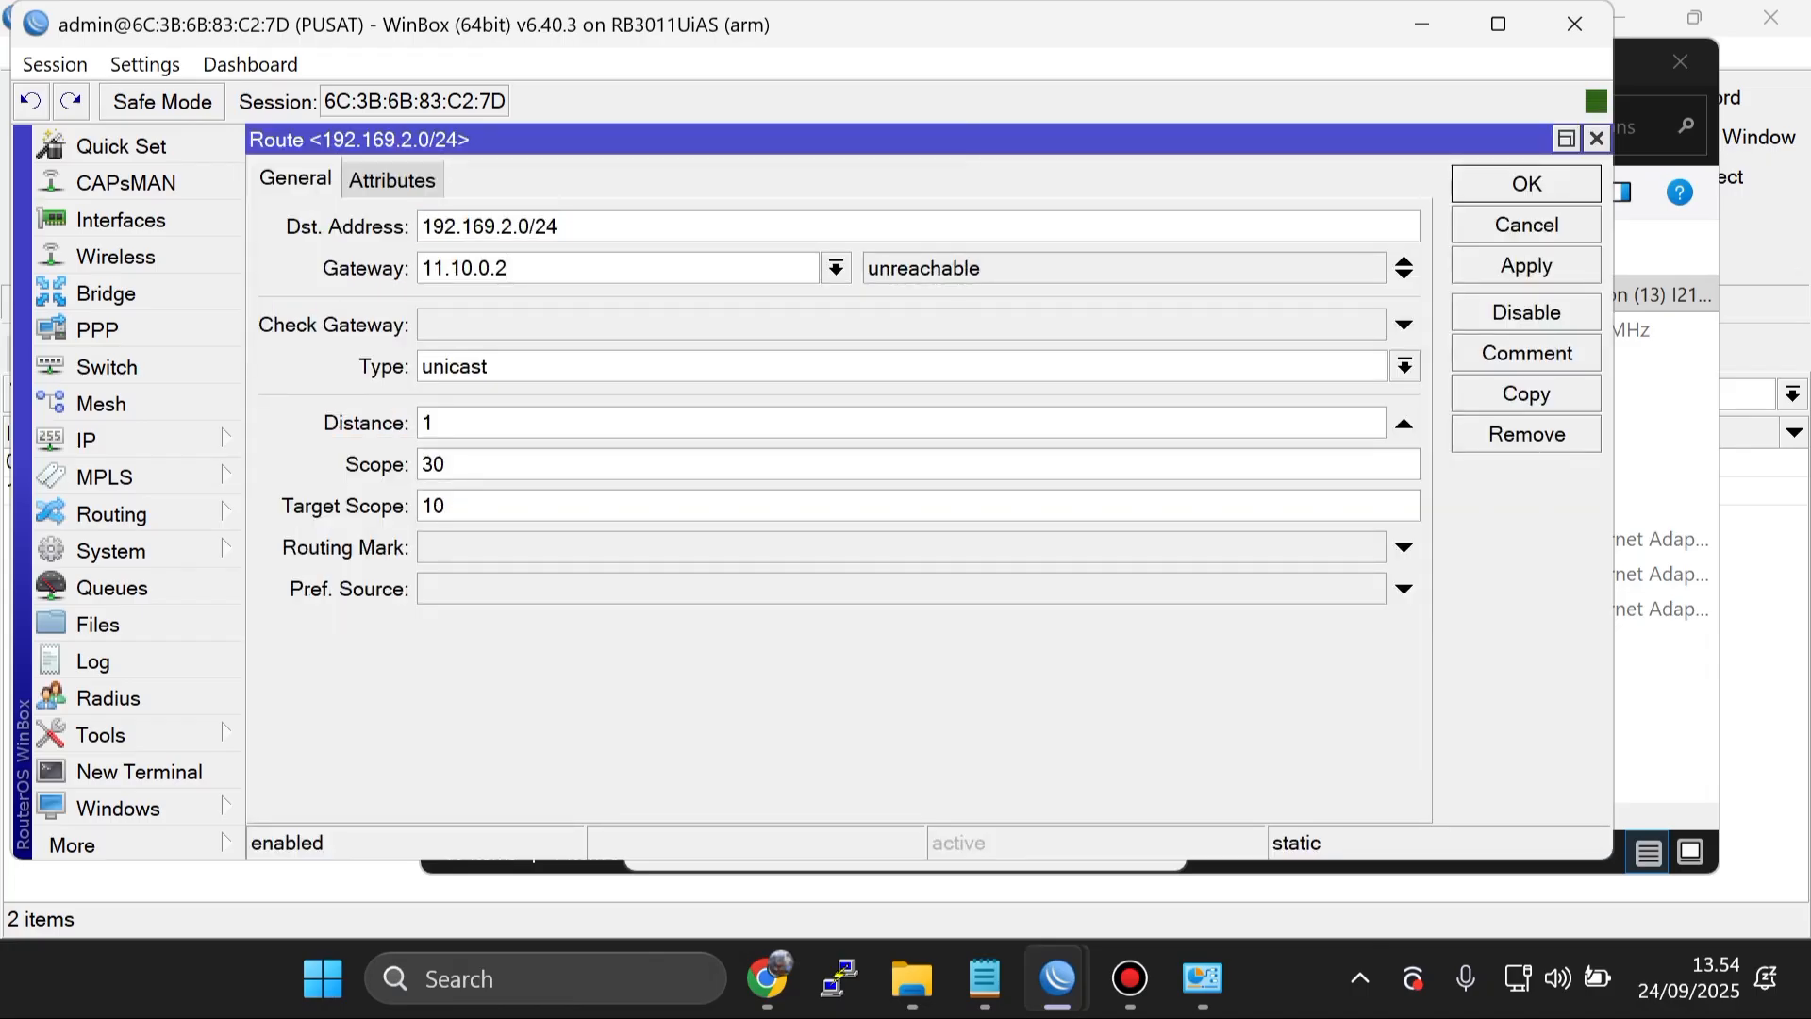
key(Return)
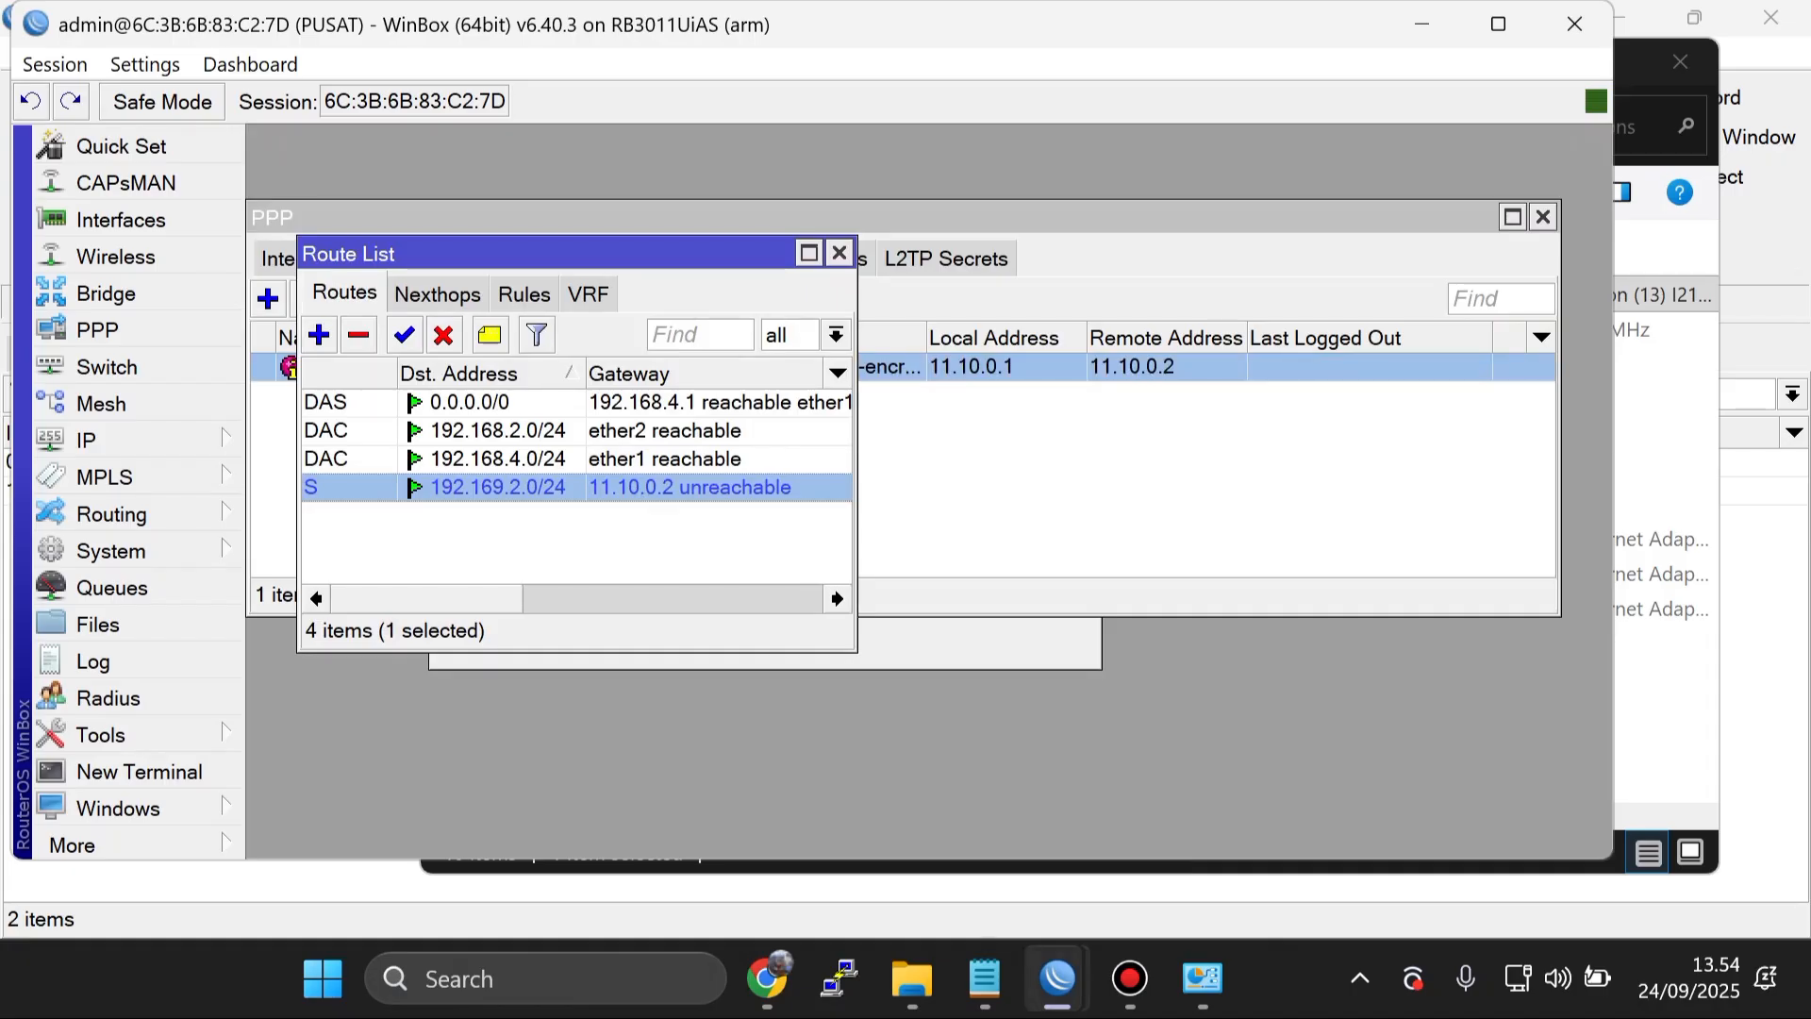
- Switch to the WinBox launcher and refresh its neighbour router list
mouse_move(1058, 980)
click(877, 877)
click(98, 394)
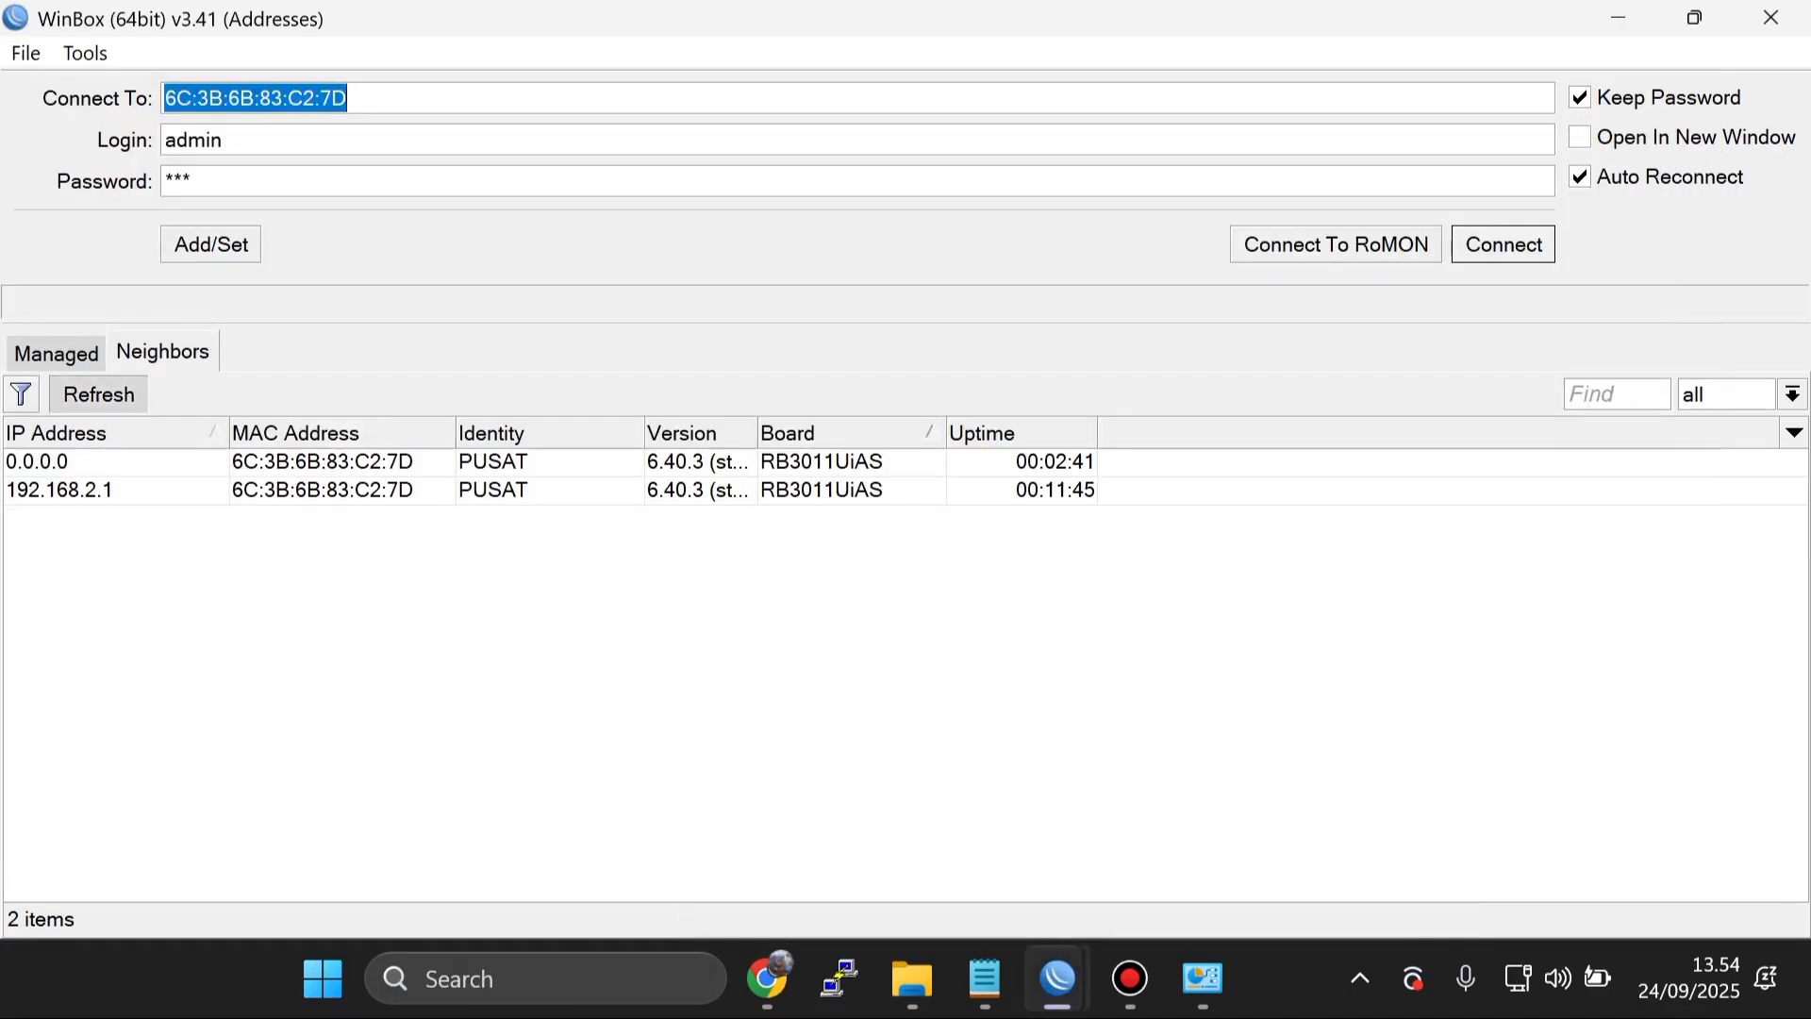
- Log in to the RPS router and reset it with No Default Configuration and Do Not Backup
click(76, 462)
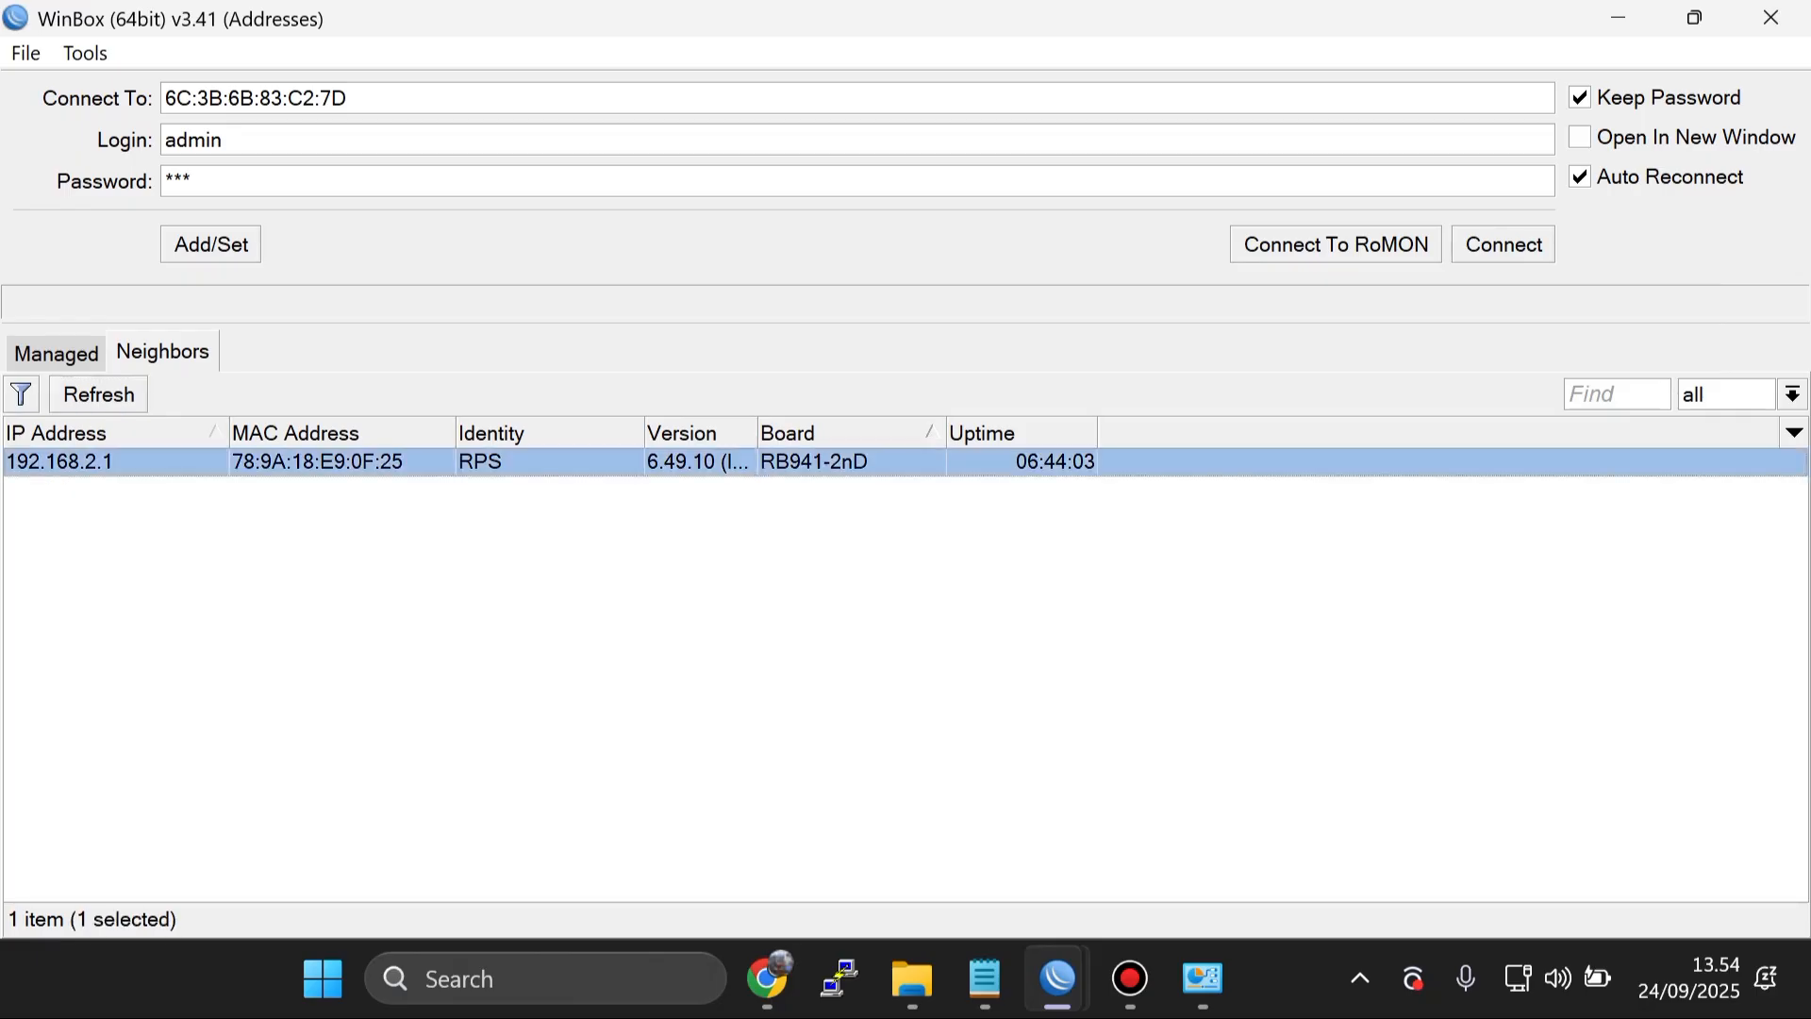
key(Return)
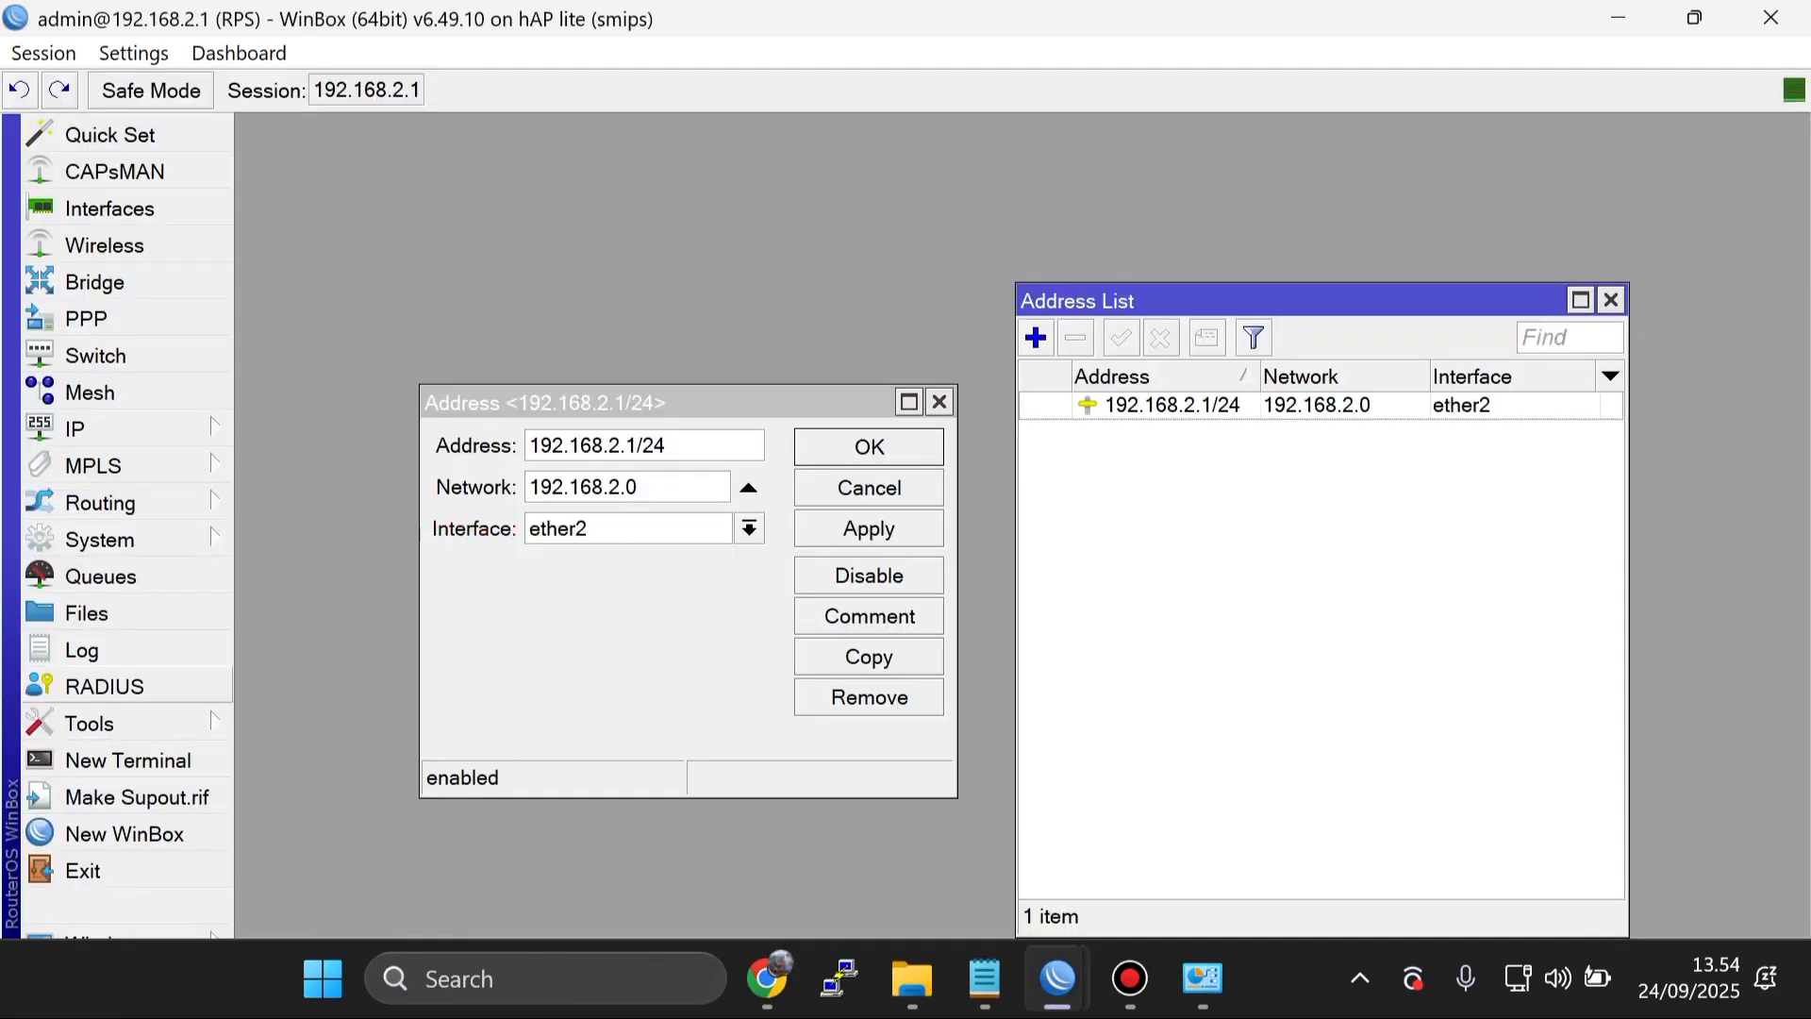
click(100, 540)
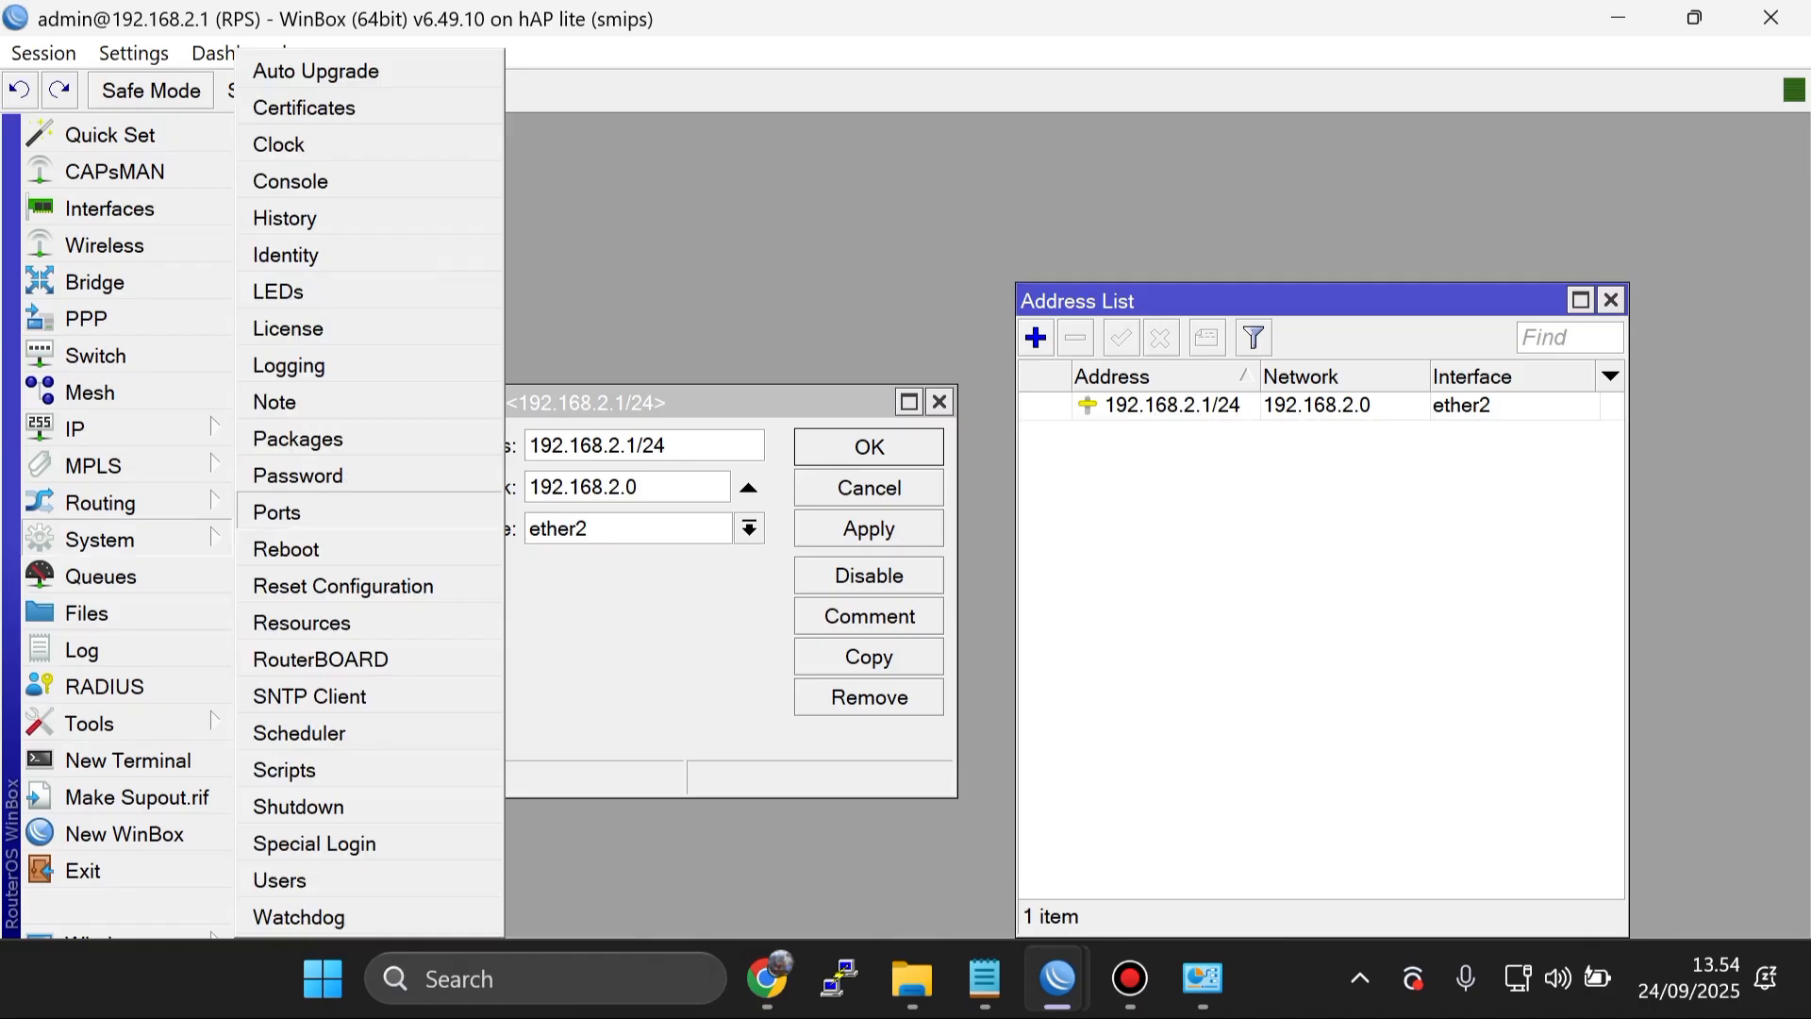
click(343, 585)
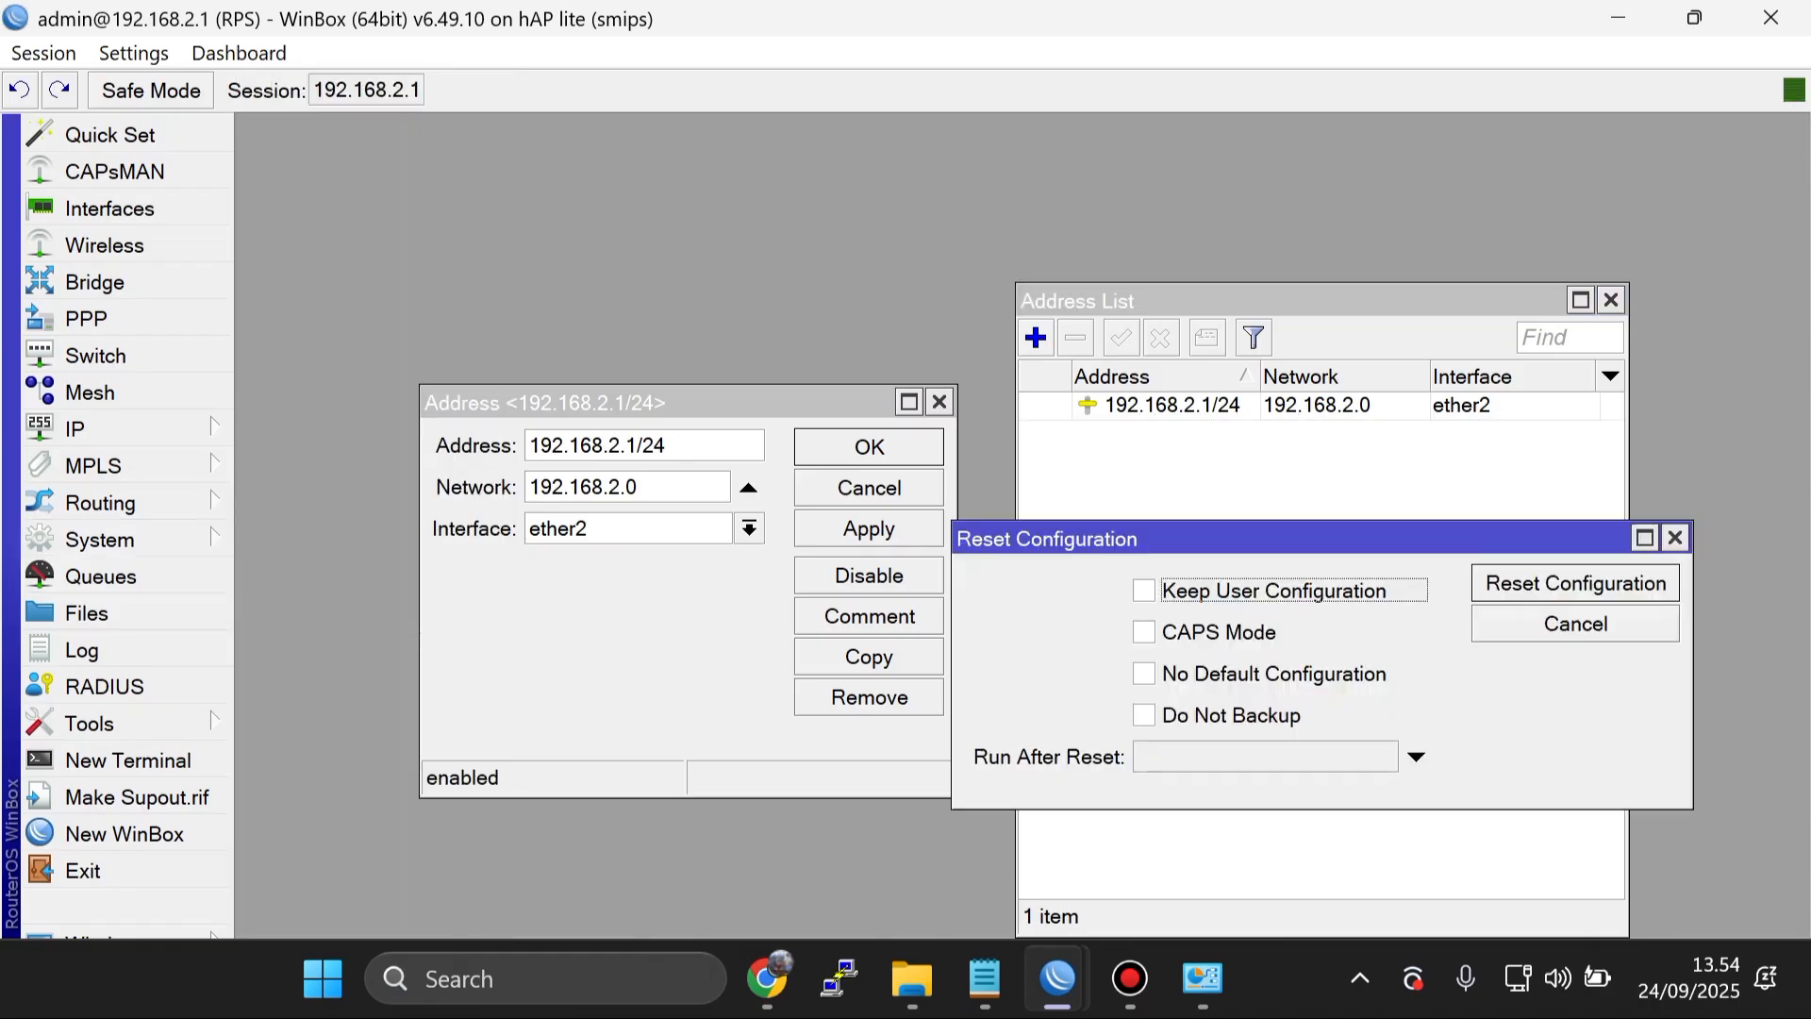
click(1217, 715)
click(1144, 674)
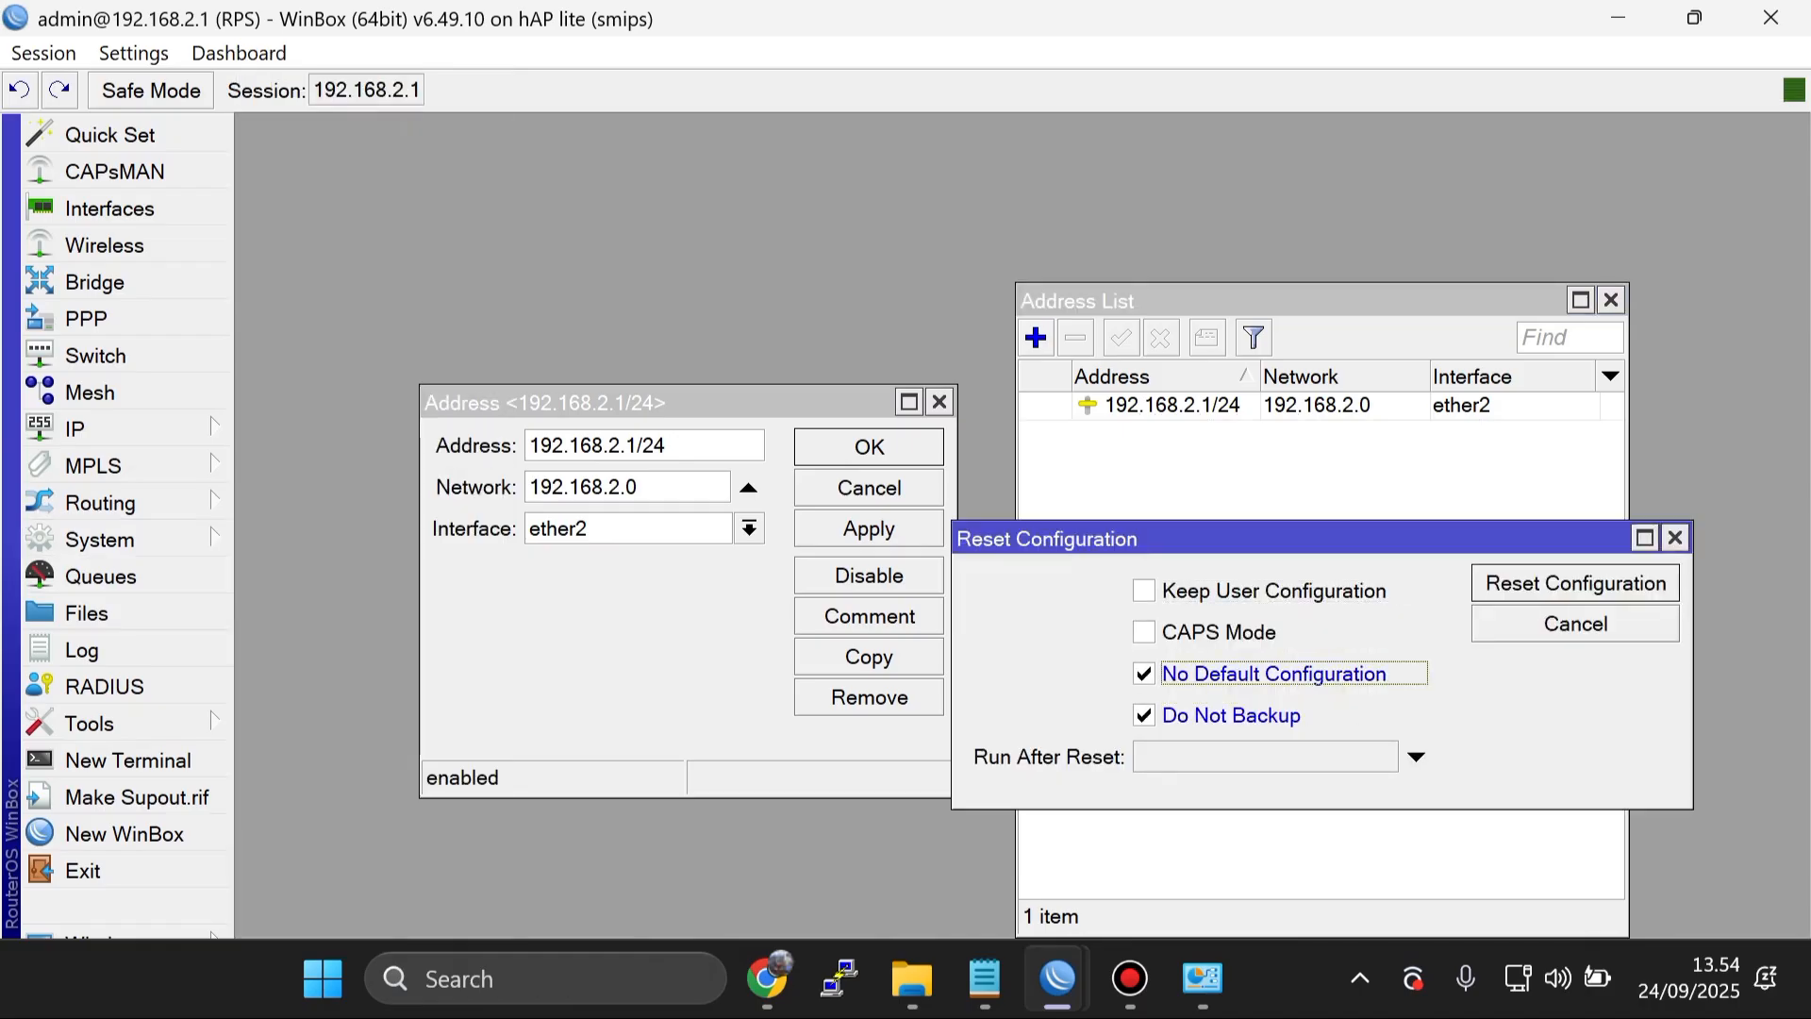
click(1575, 583)
key(Return)
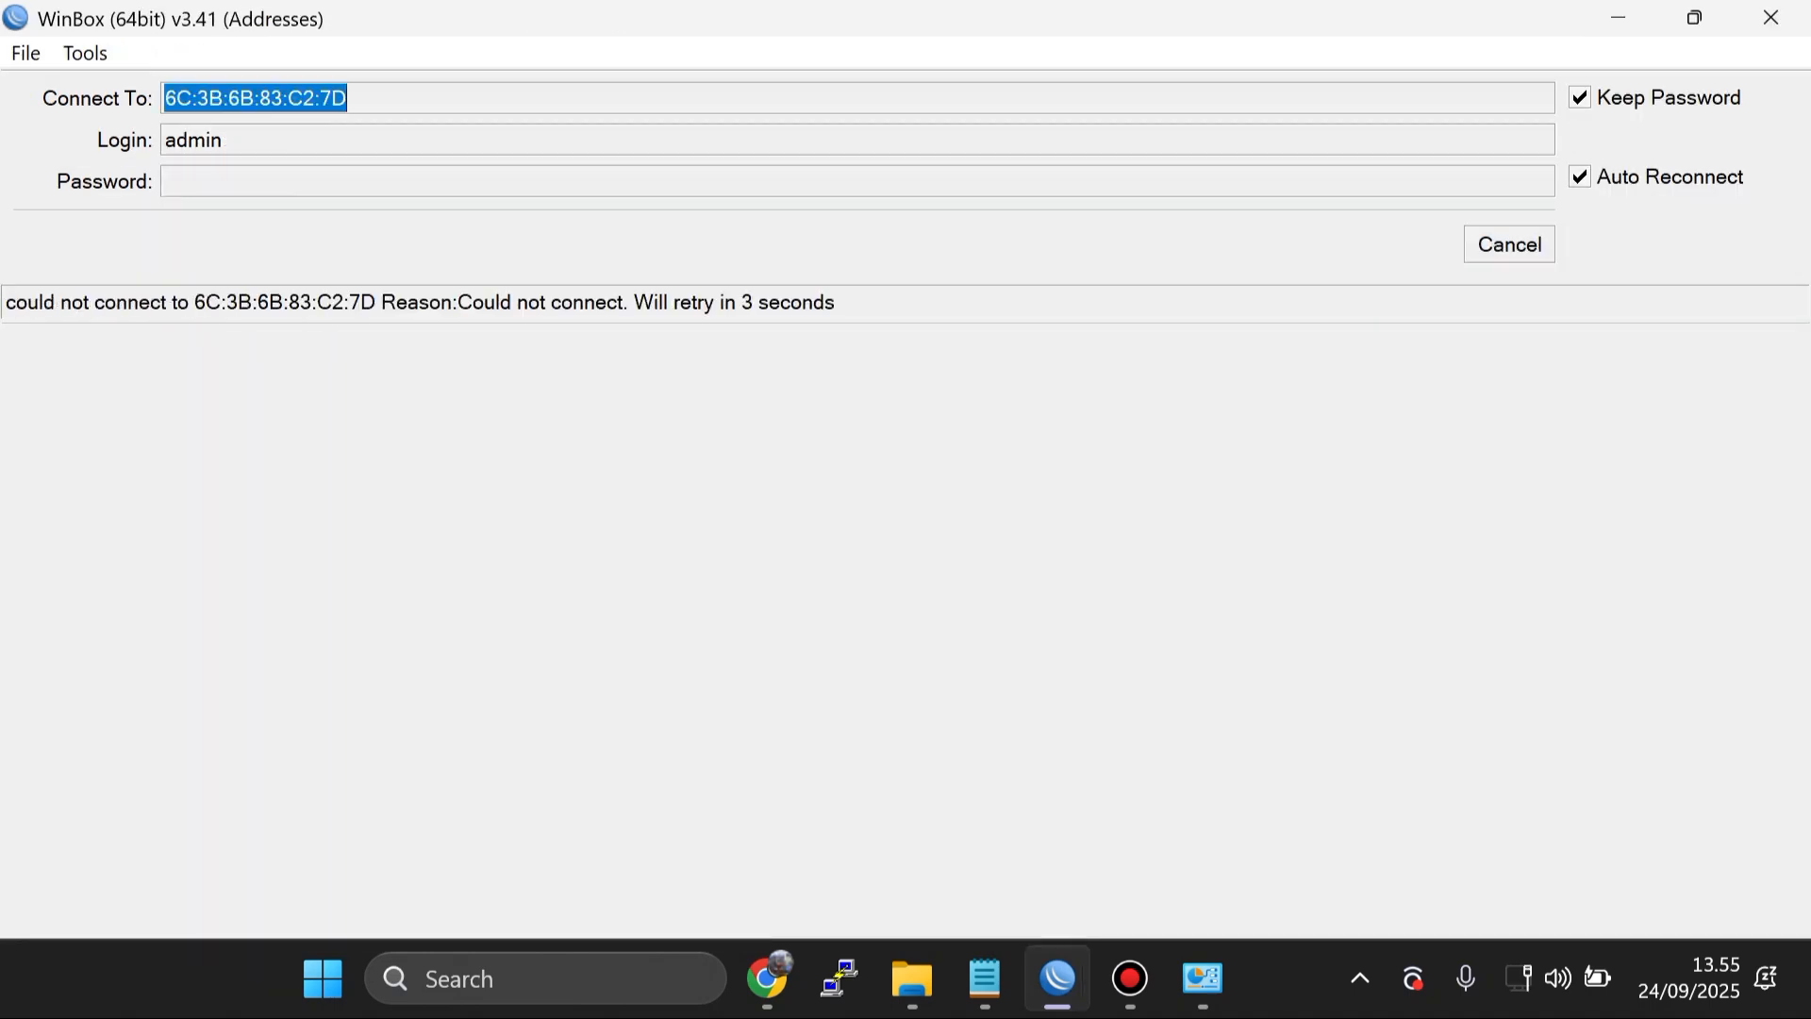
- Replace the expired admin password by entering and confirming a new one
key(Tab)
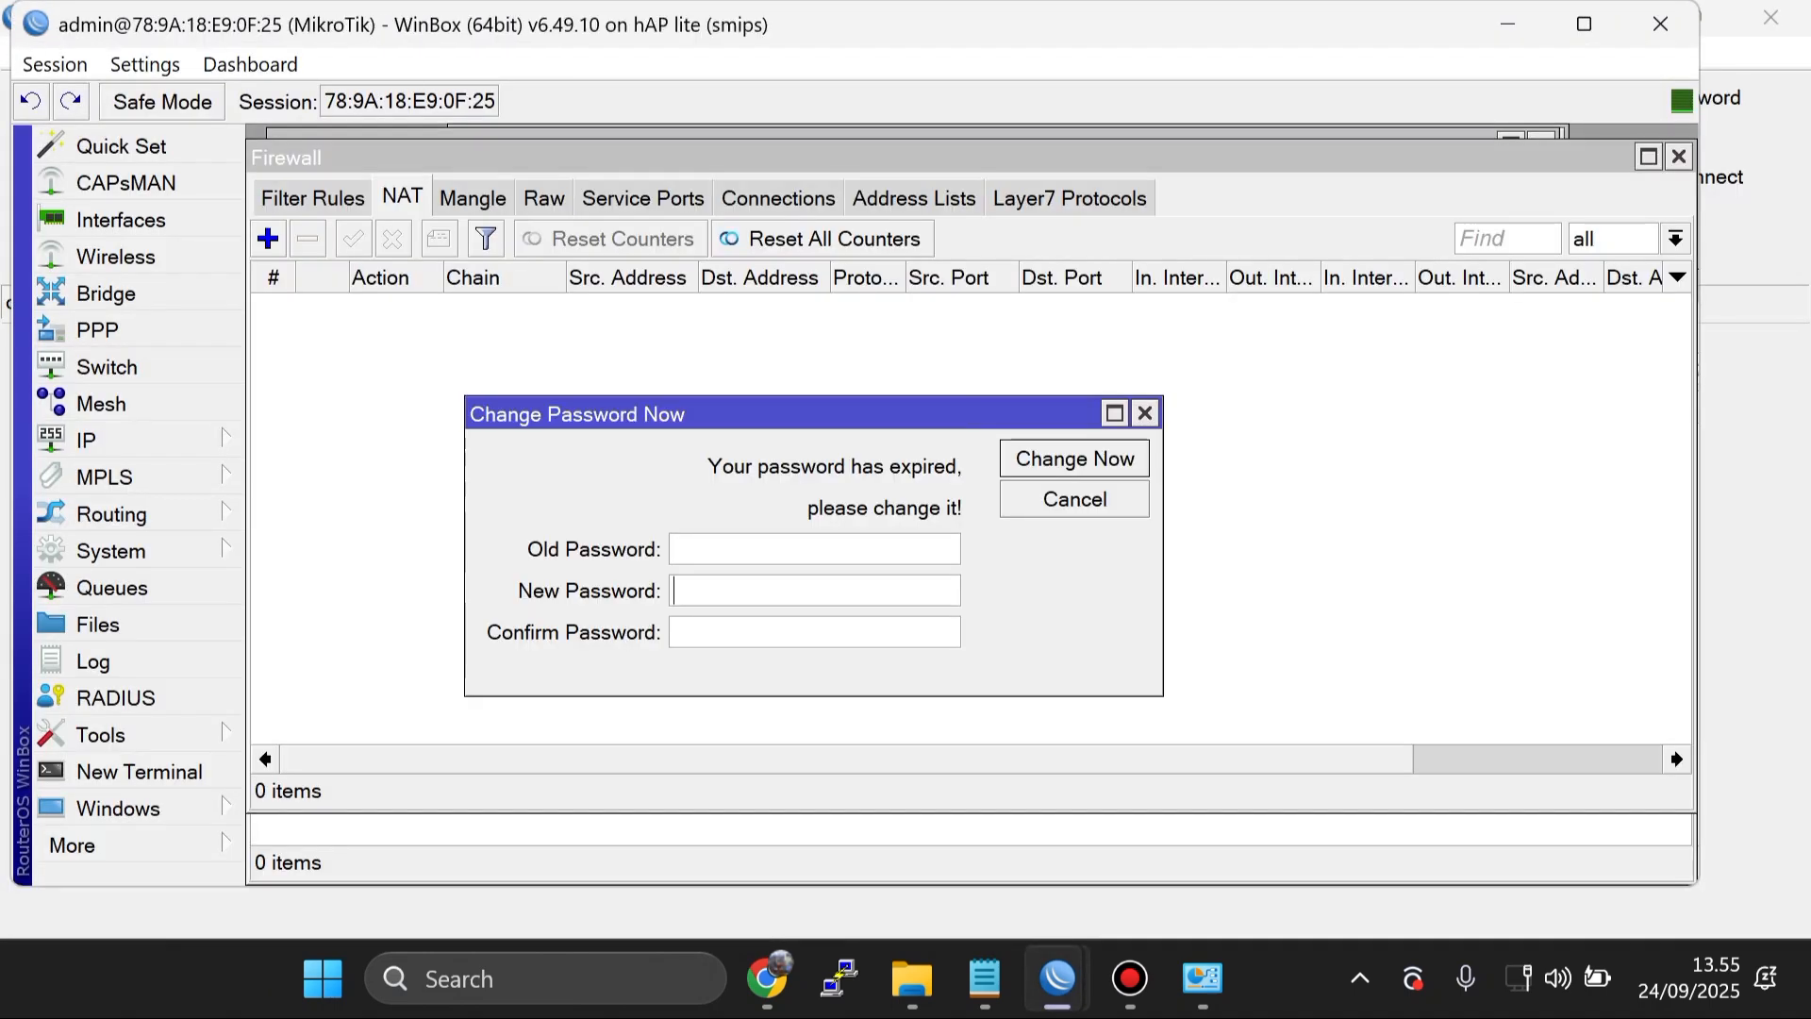
text(***)
key(Tab)
text(***)
key(Return)
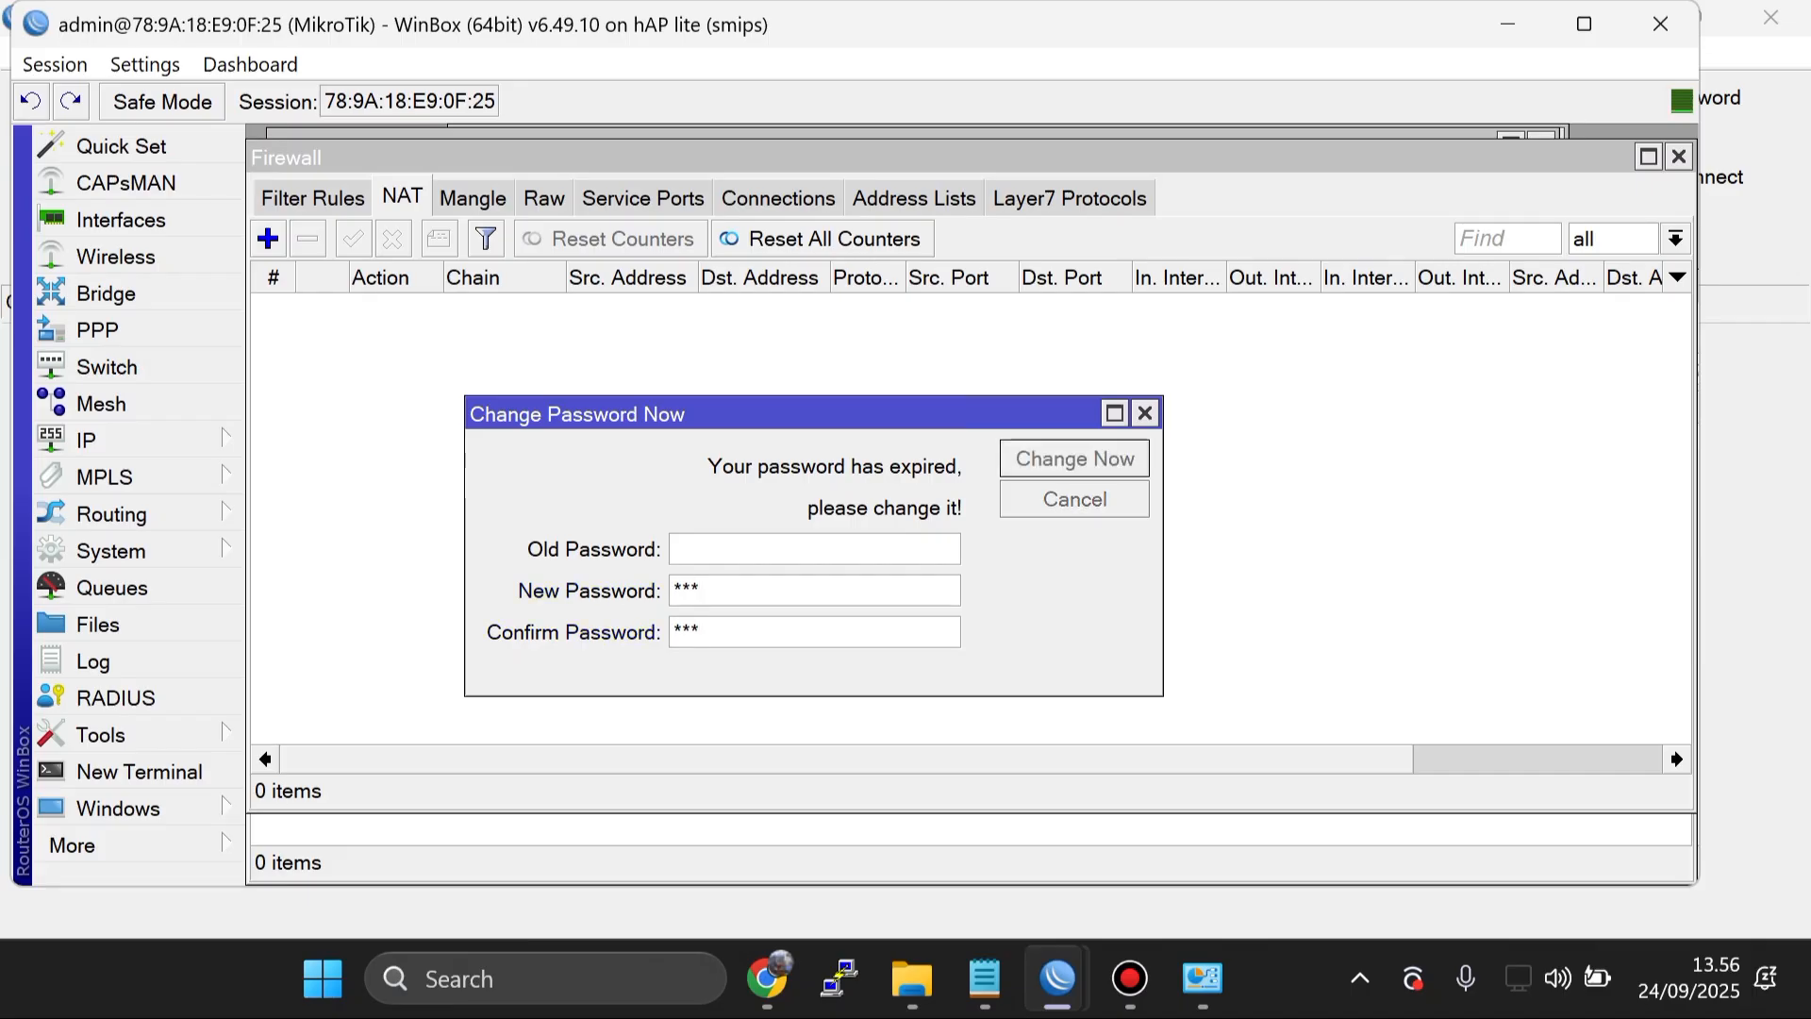
click(391, 437)
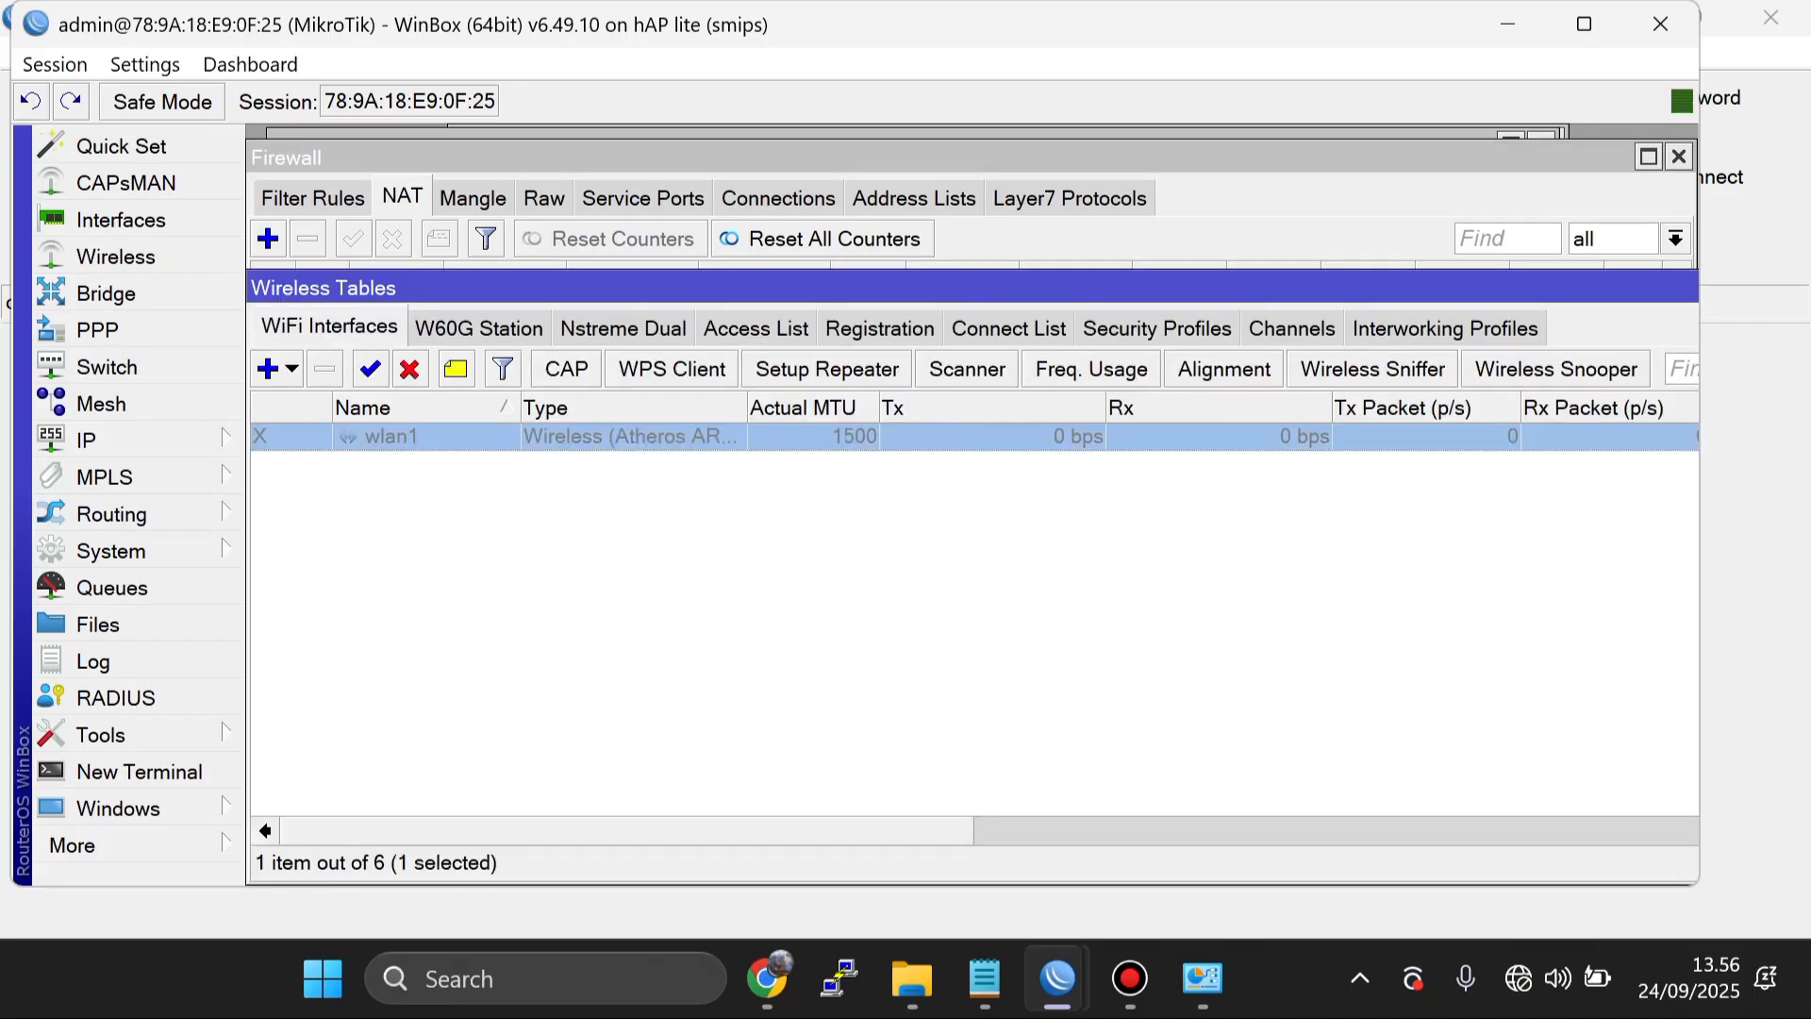
- Enable wlan1 and start a 'konek wifi' security profile using dynamic keys with WPA and WPA2 PSK
click(370, 369)
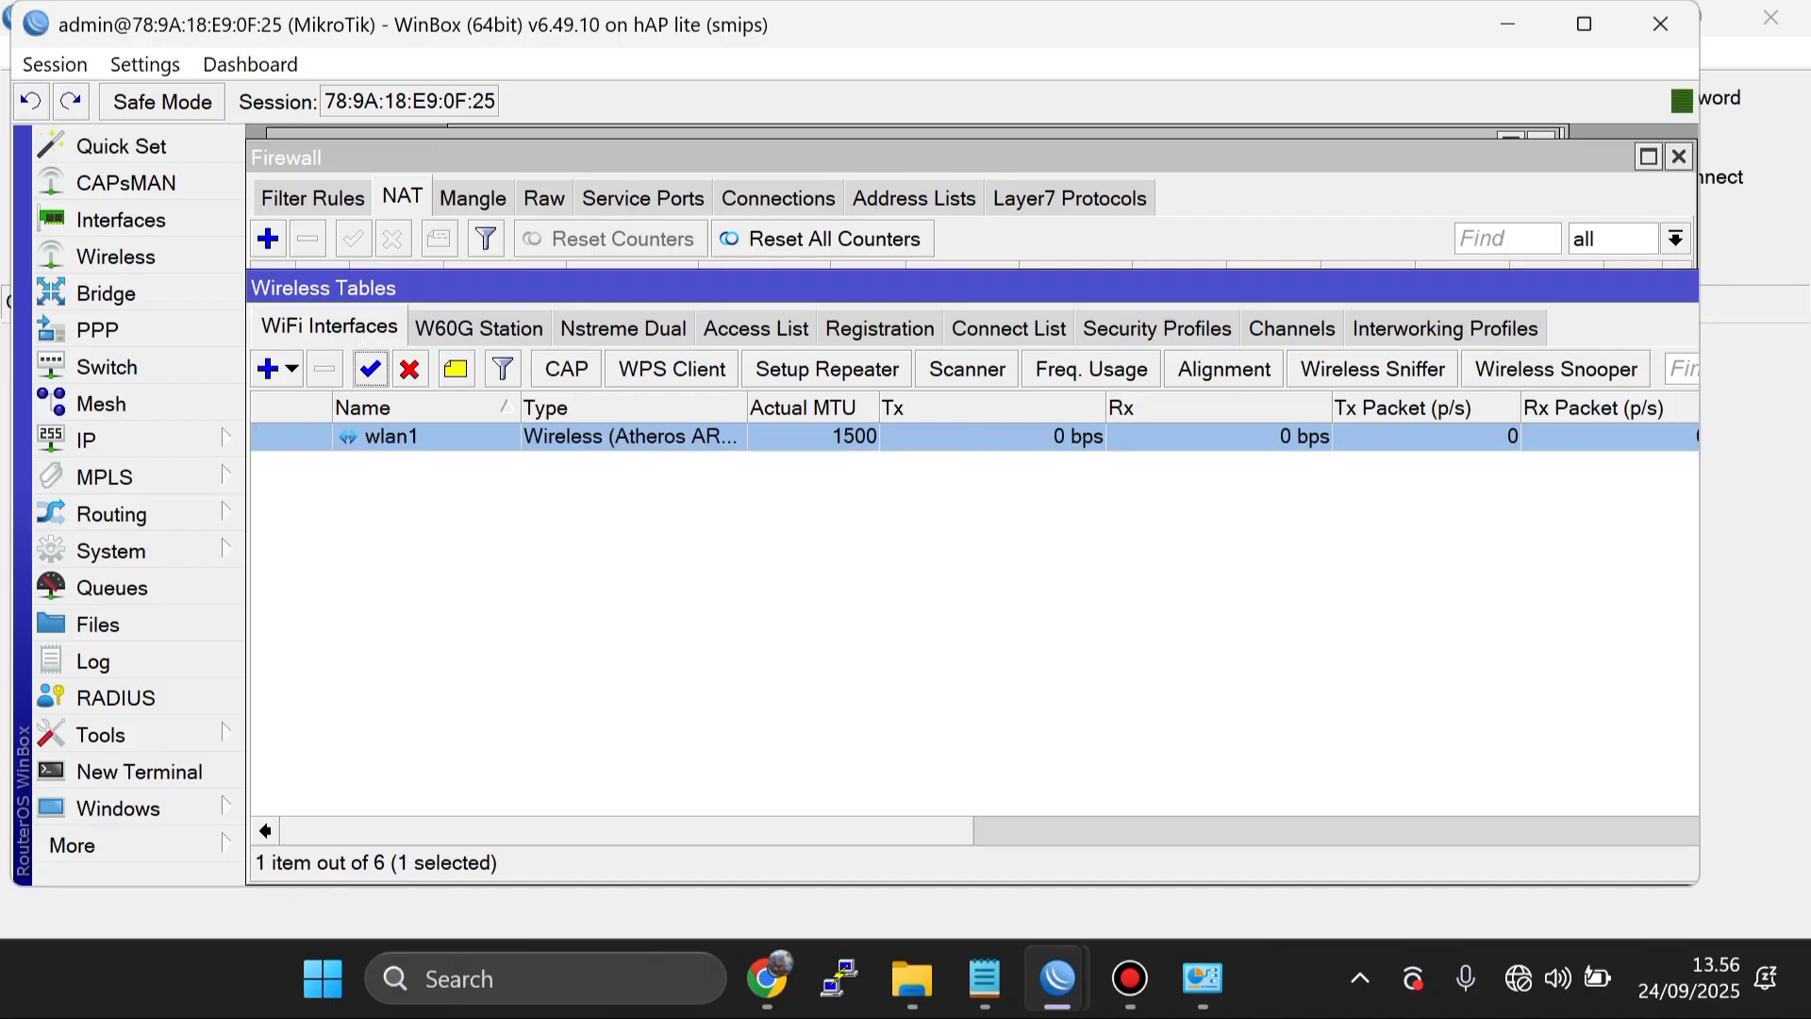
click(1158, 328)
click(268, 368)
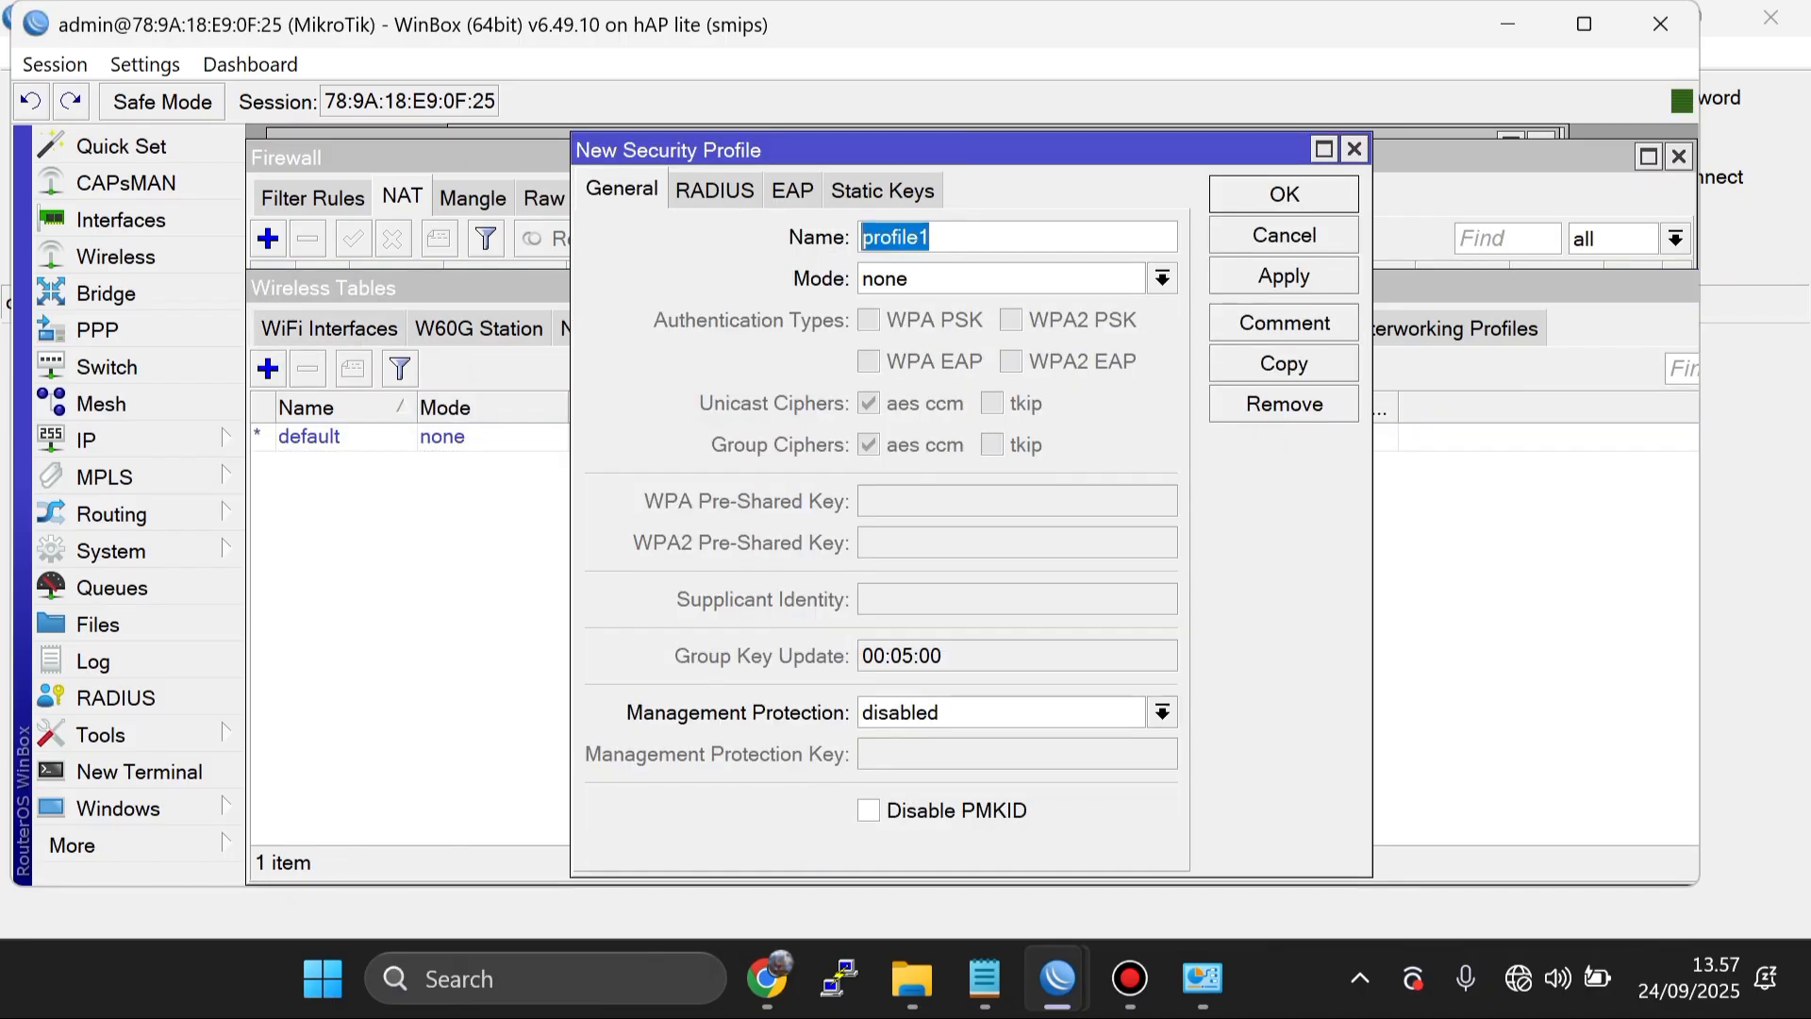
text(konek)
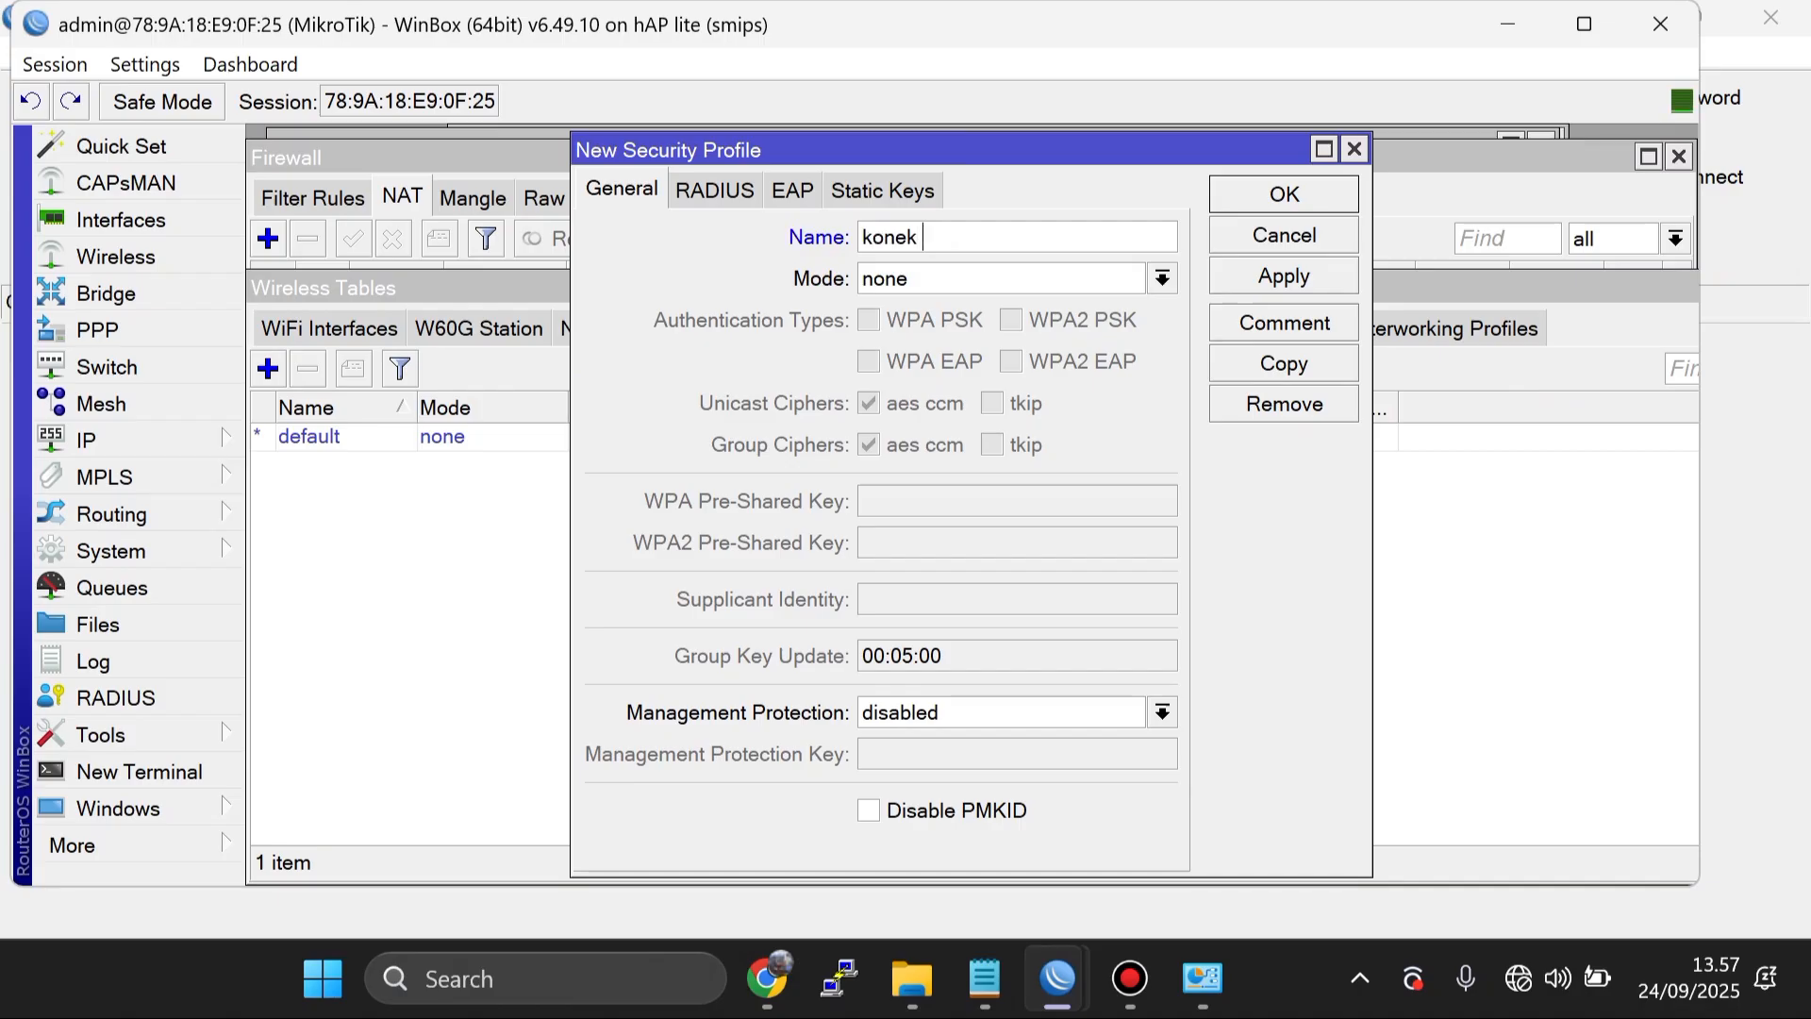
text( wifi)
click(1162, 279)
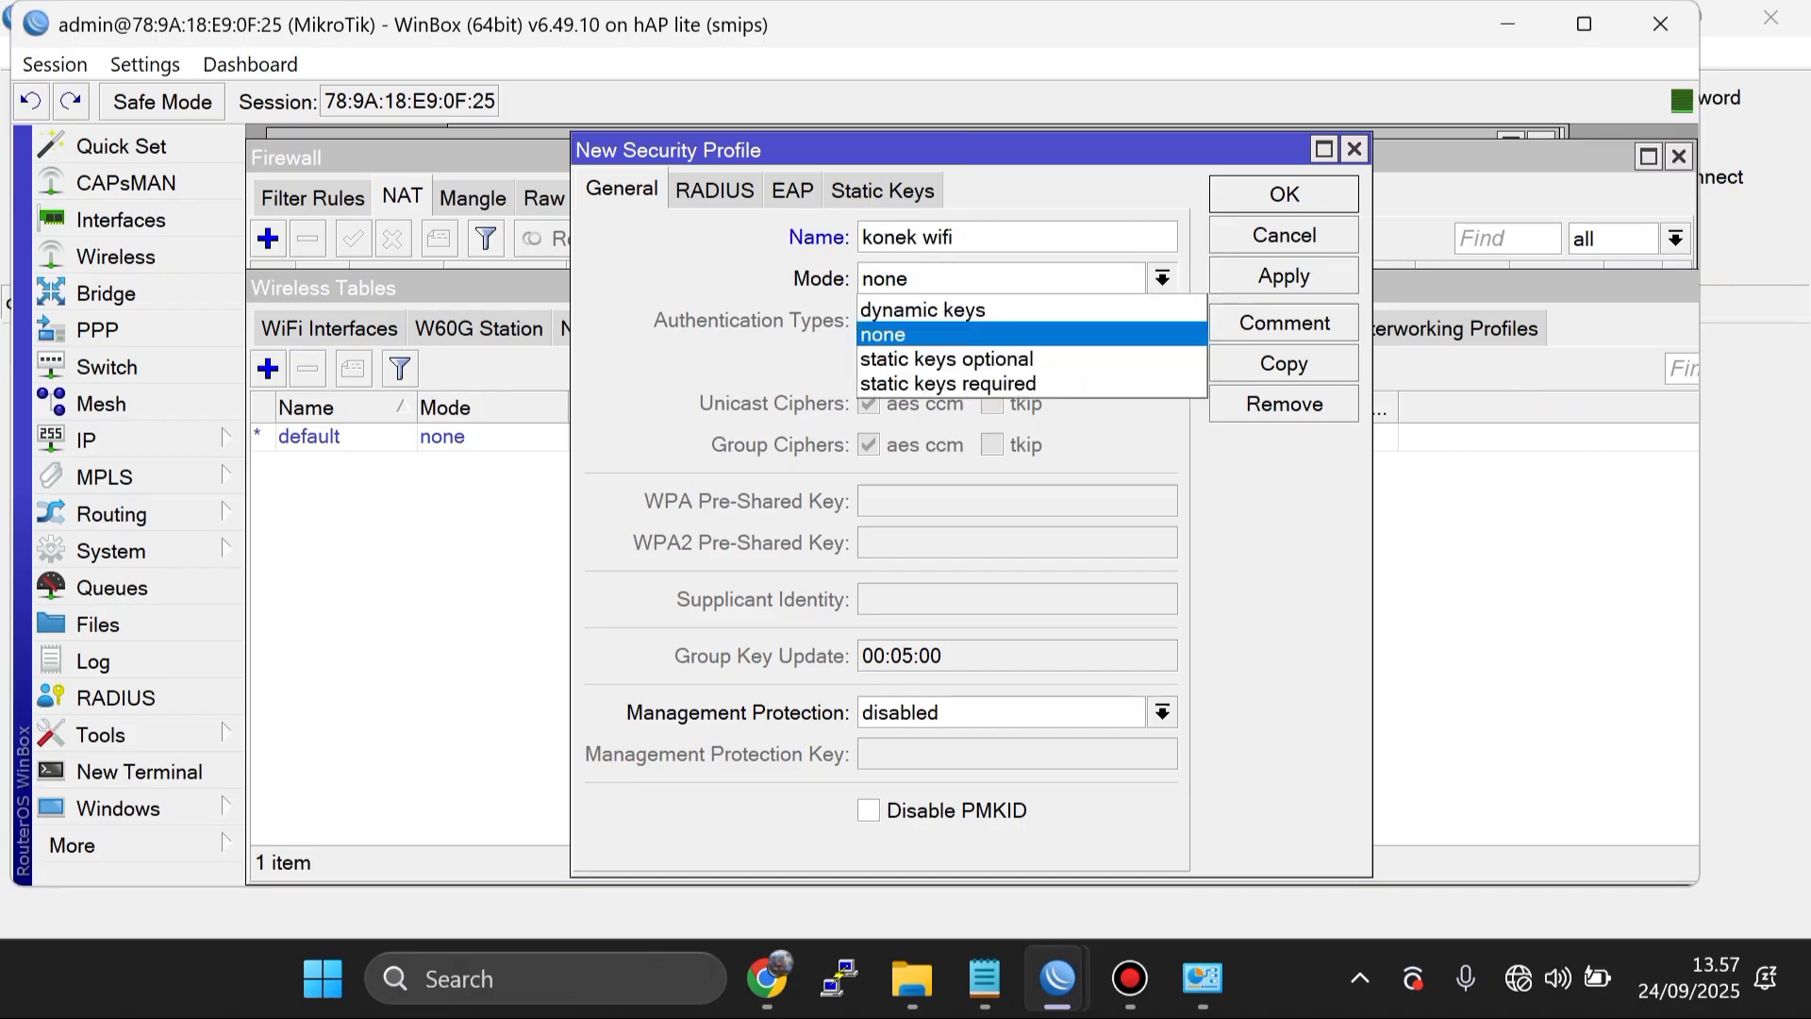
click(943, 309)
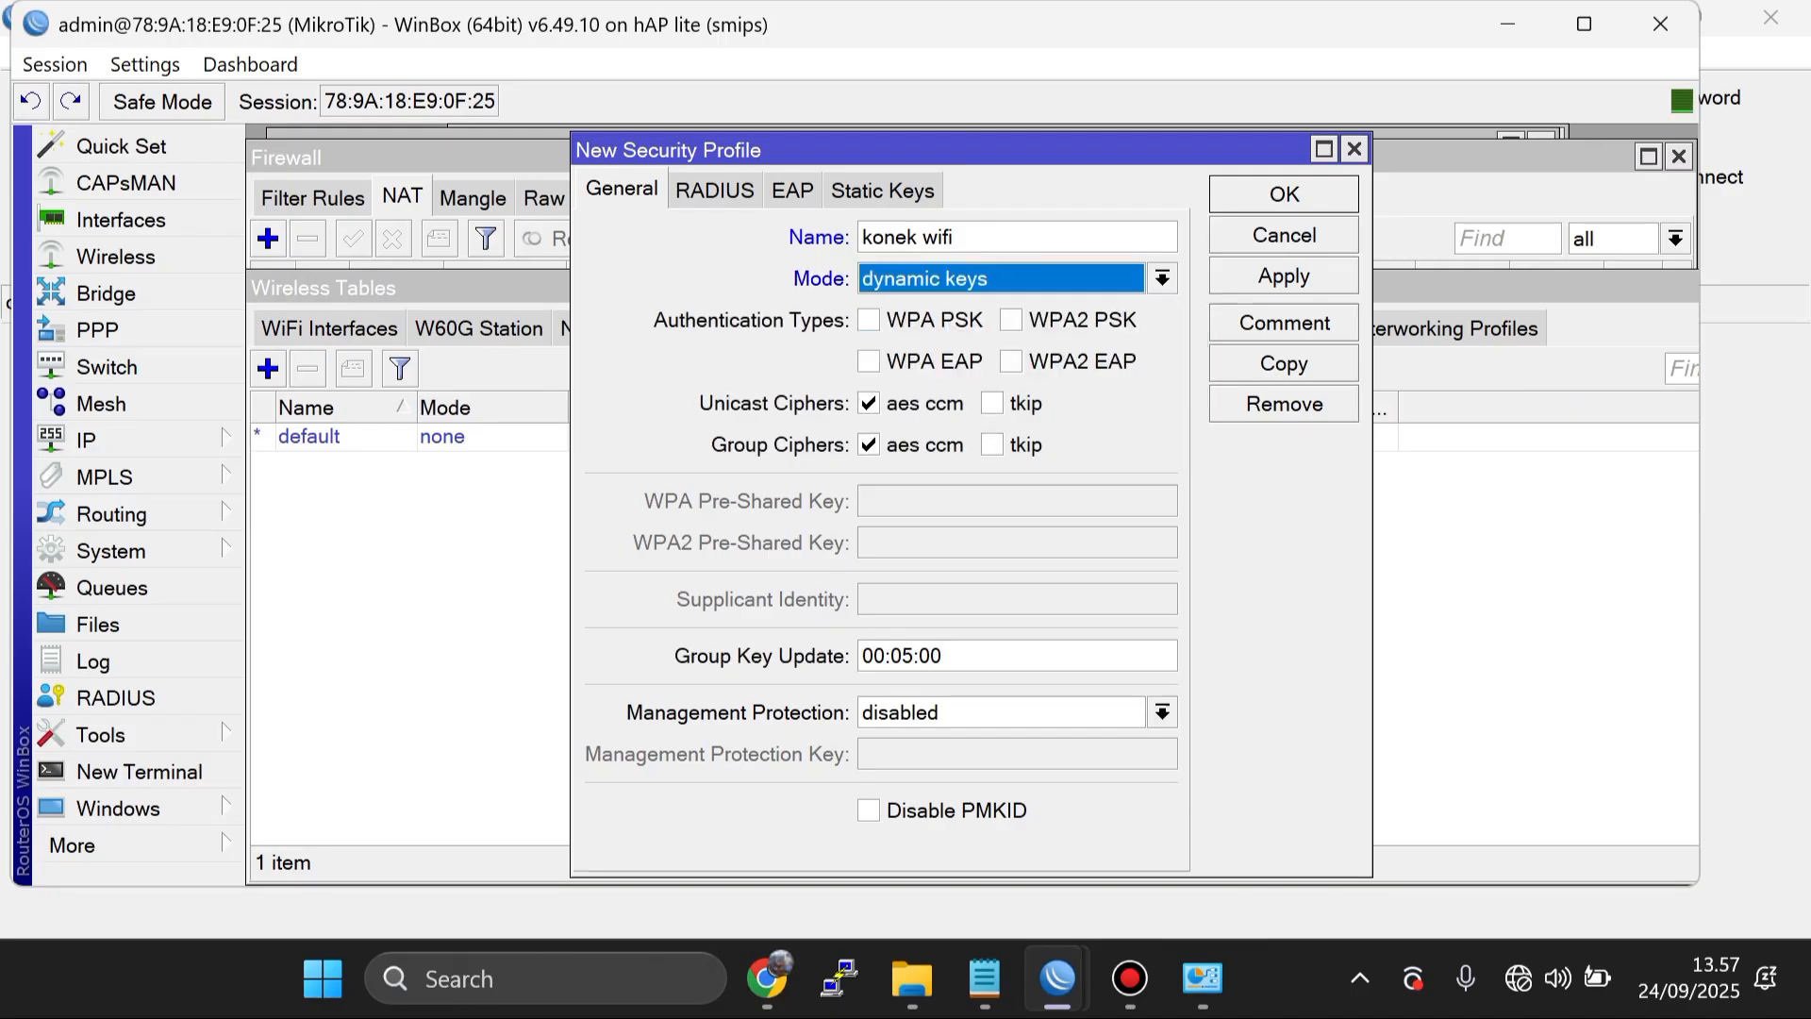
click(869, 320)
click(1011, 321)
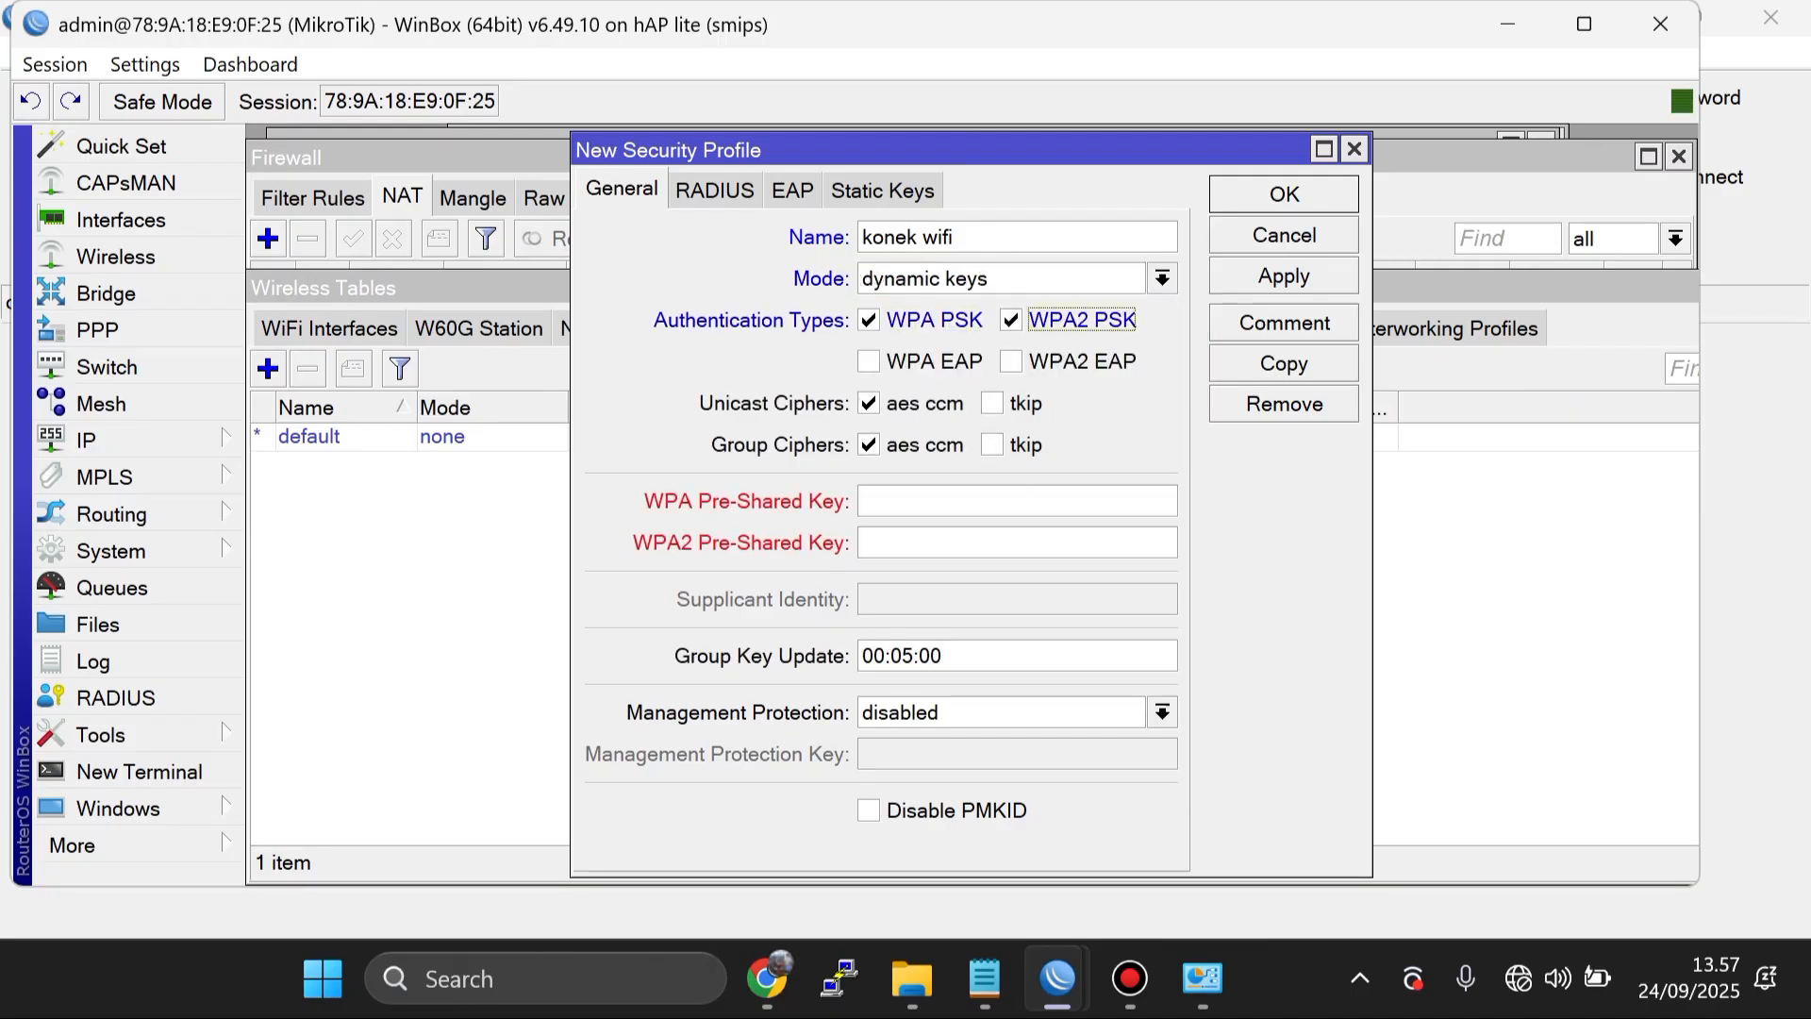
- Enter the same pre-shared key for WPA and WPA2 and save the konek wifi profile
click(1017, 501)
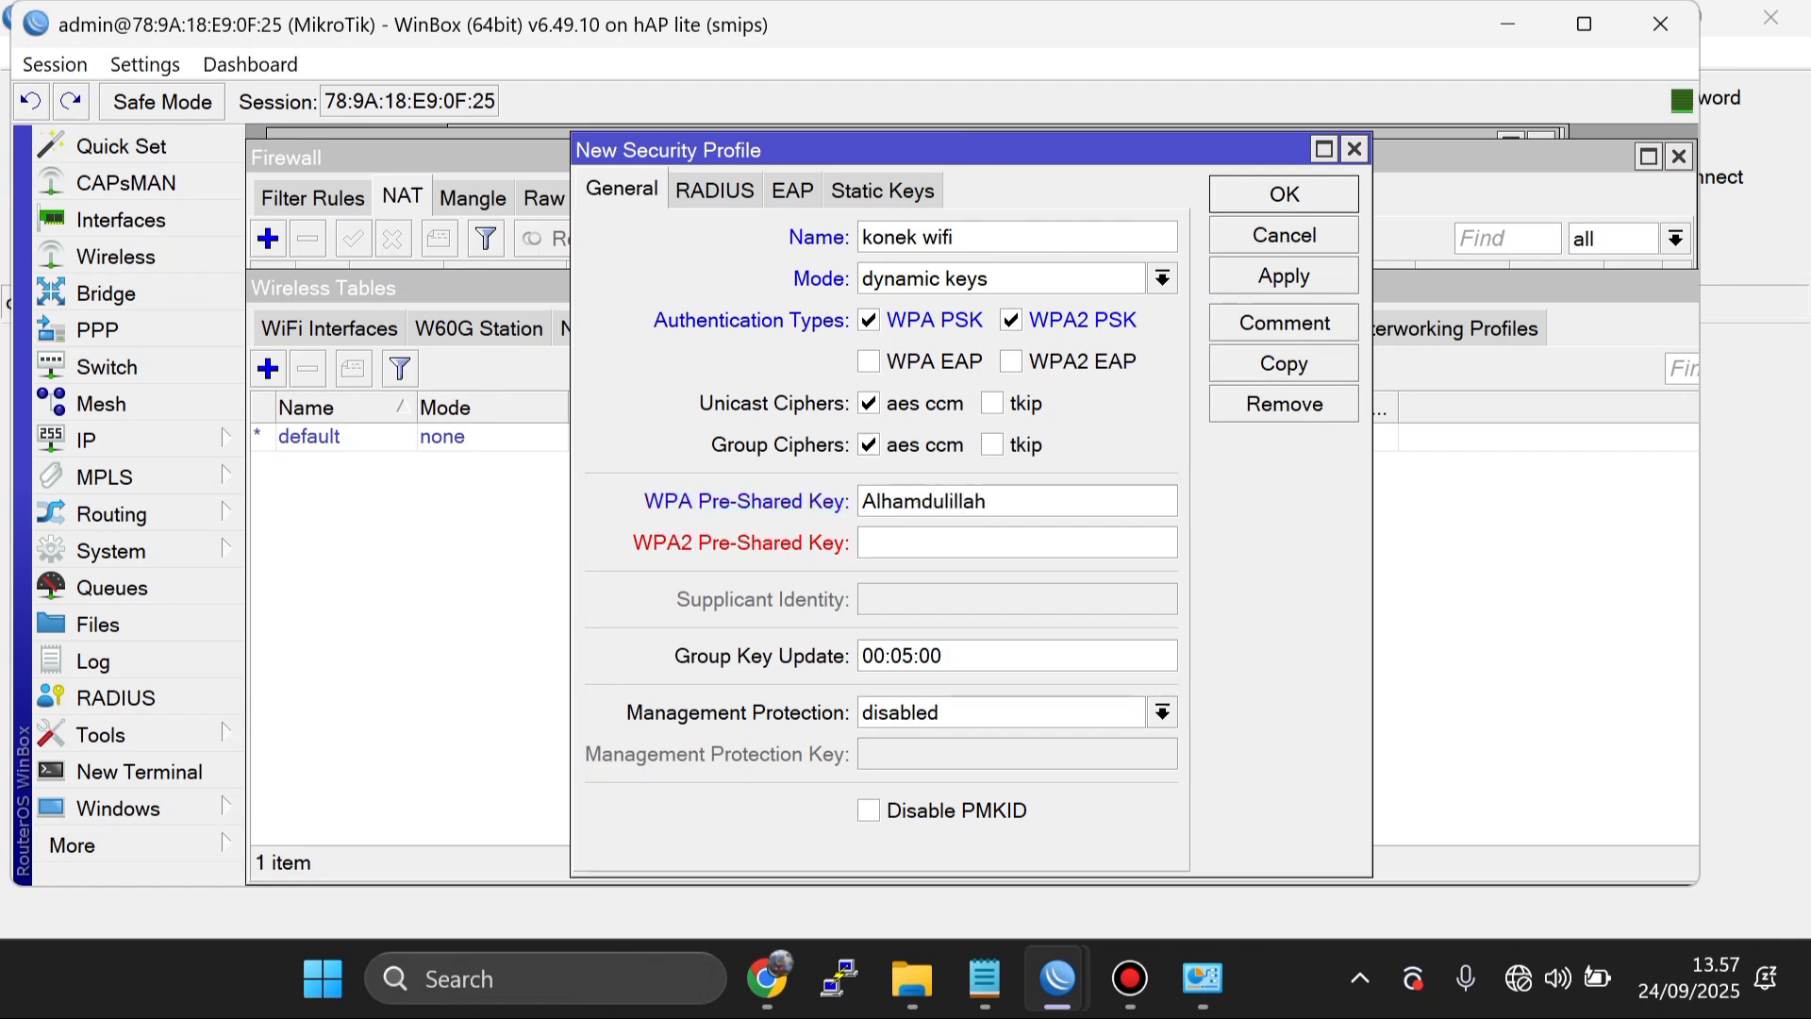
key(ctrl+a)
key(ctrl+c)
key(Tab)
key(ctrl+v)
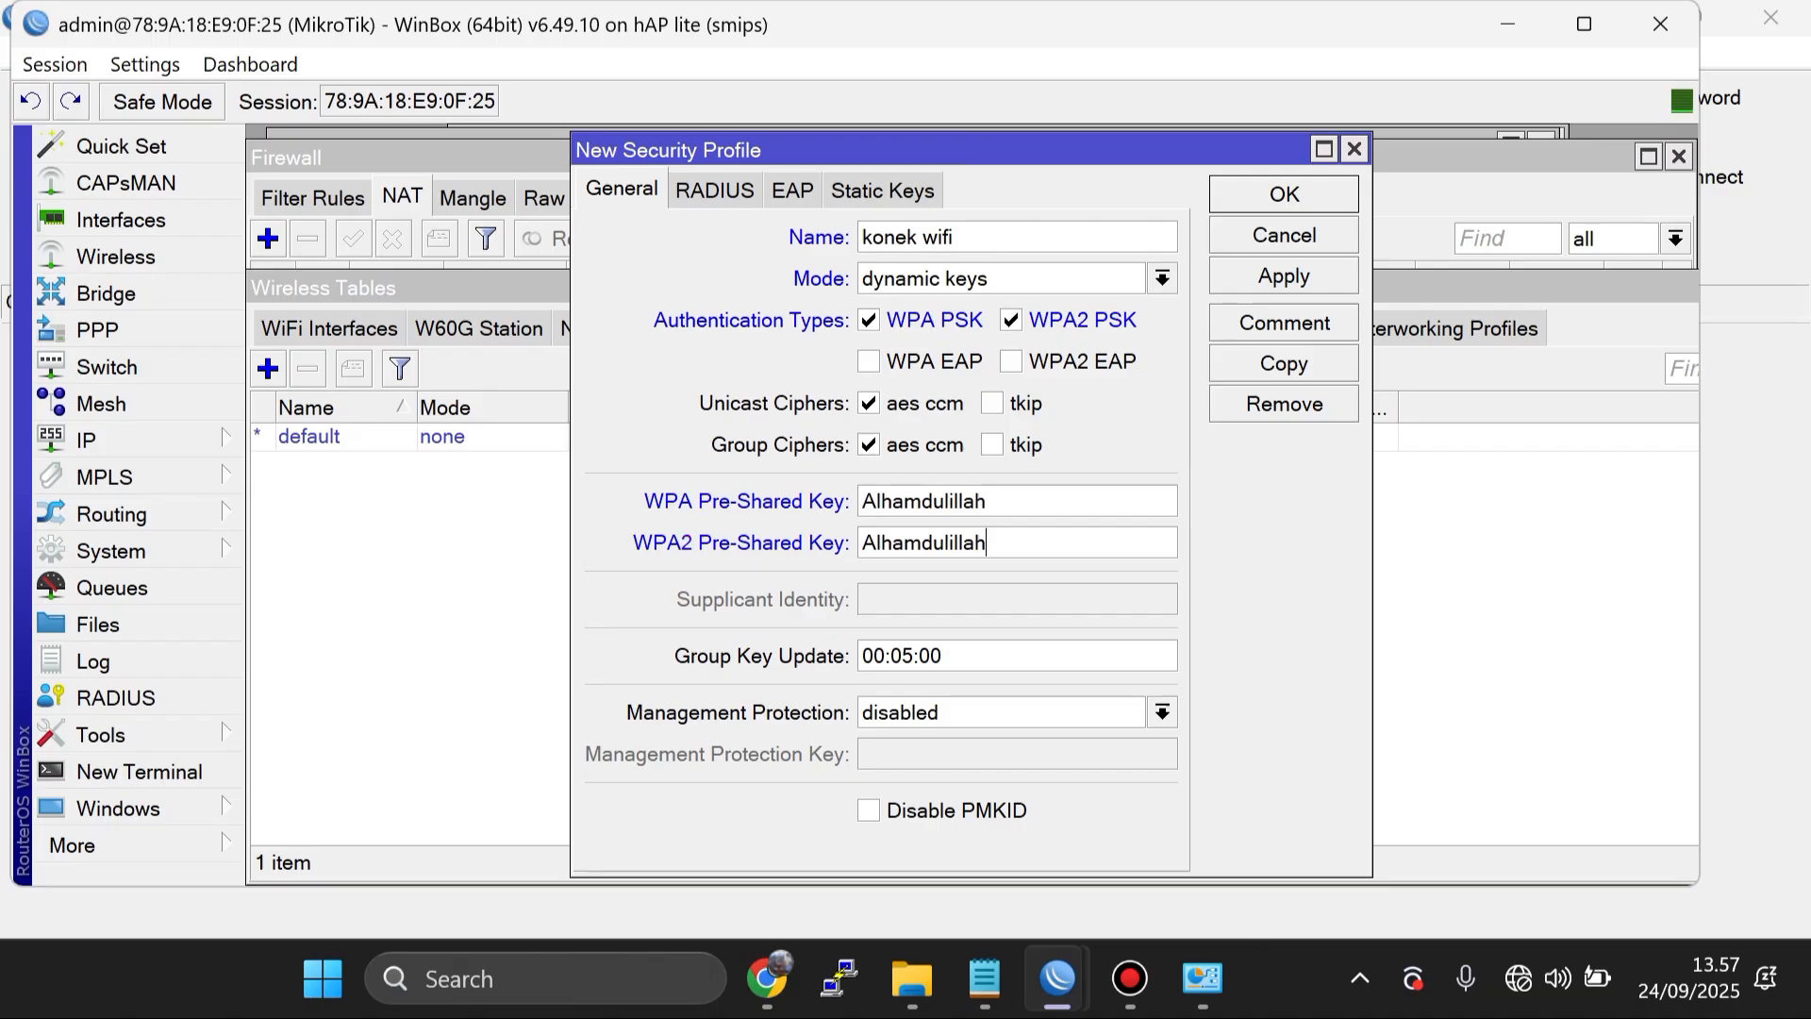
click(1284, 275)
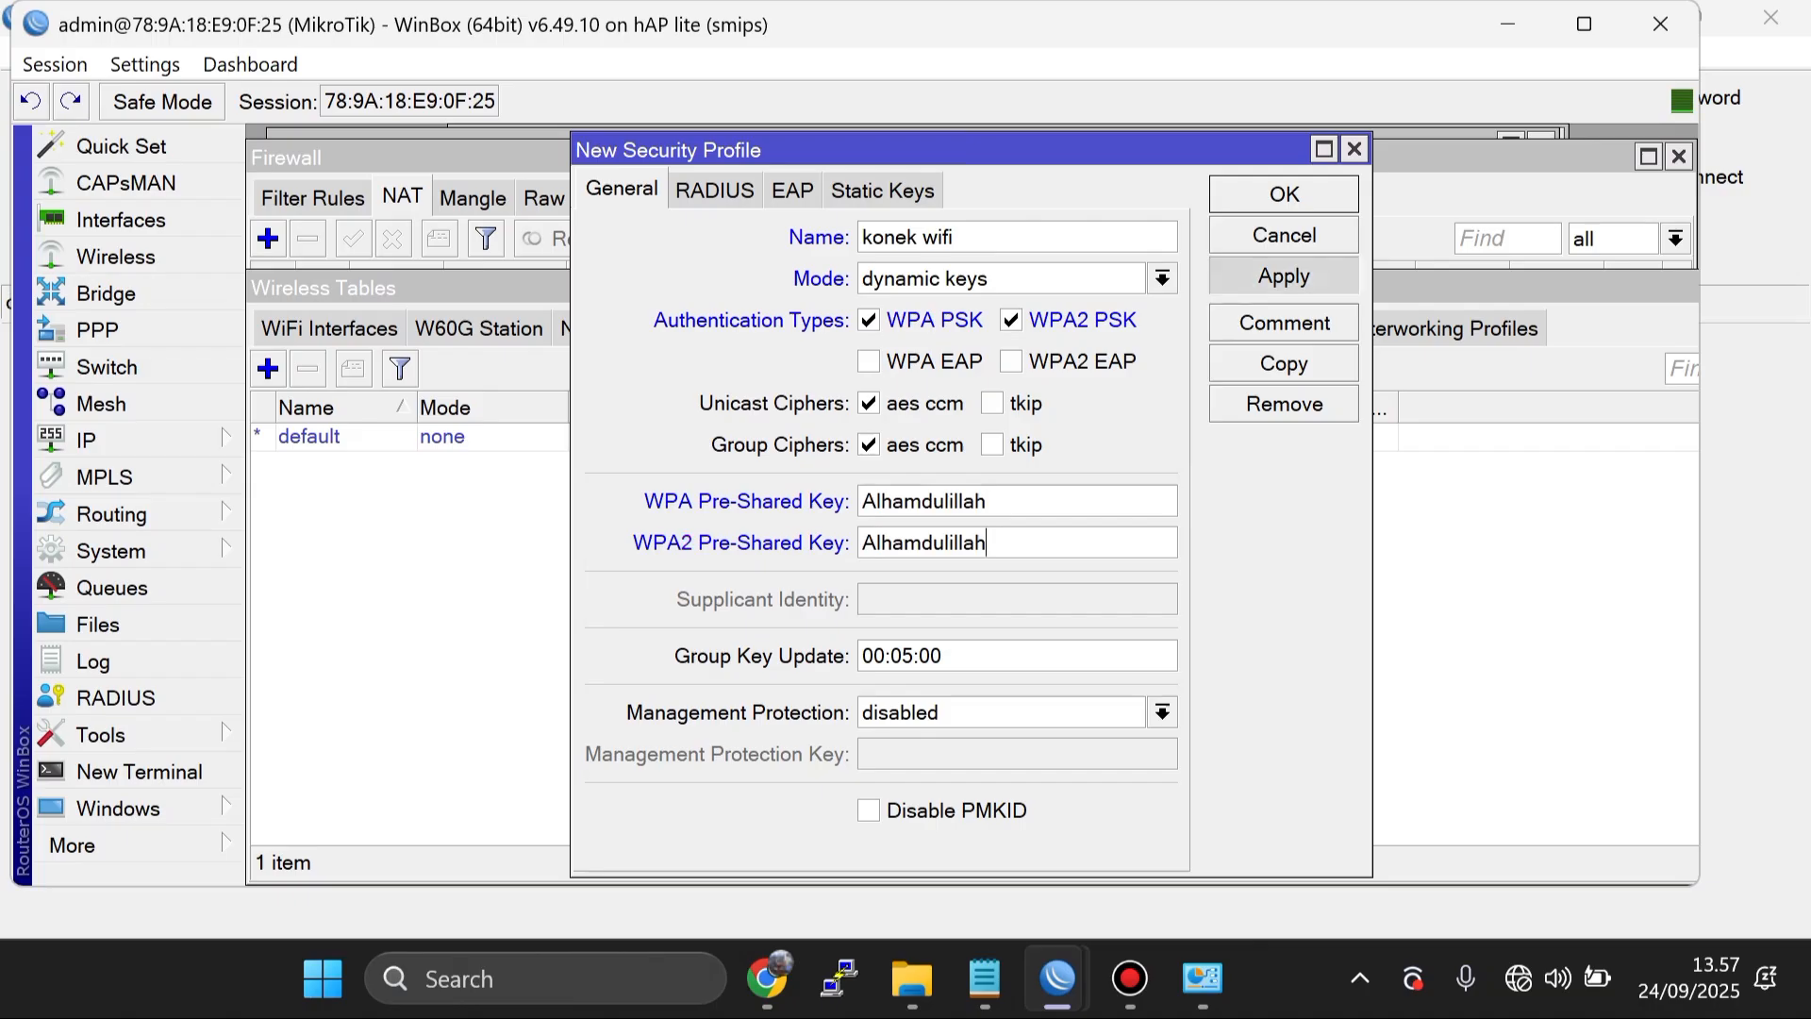
click(1284, 194)
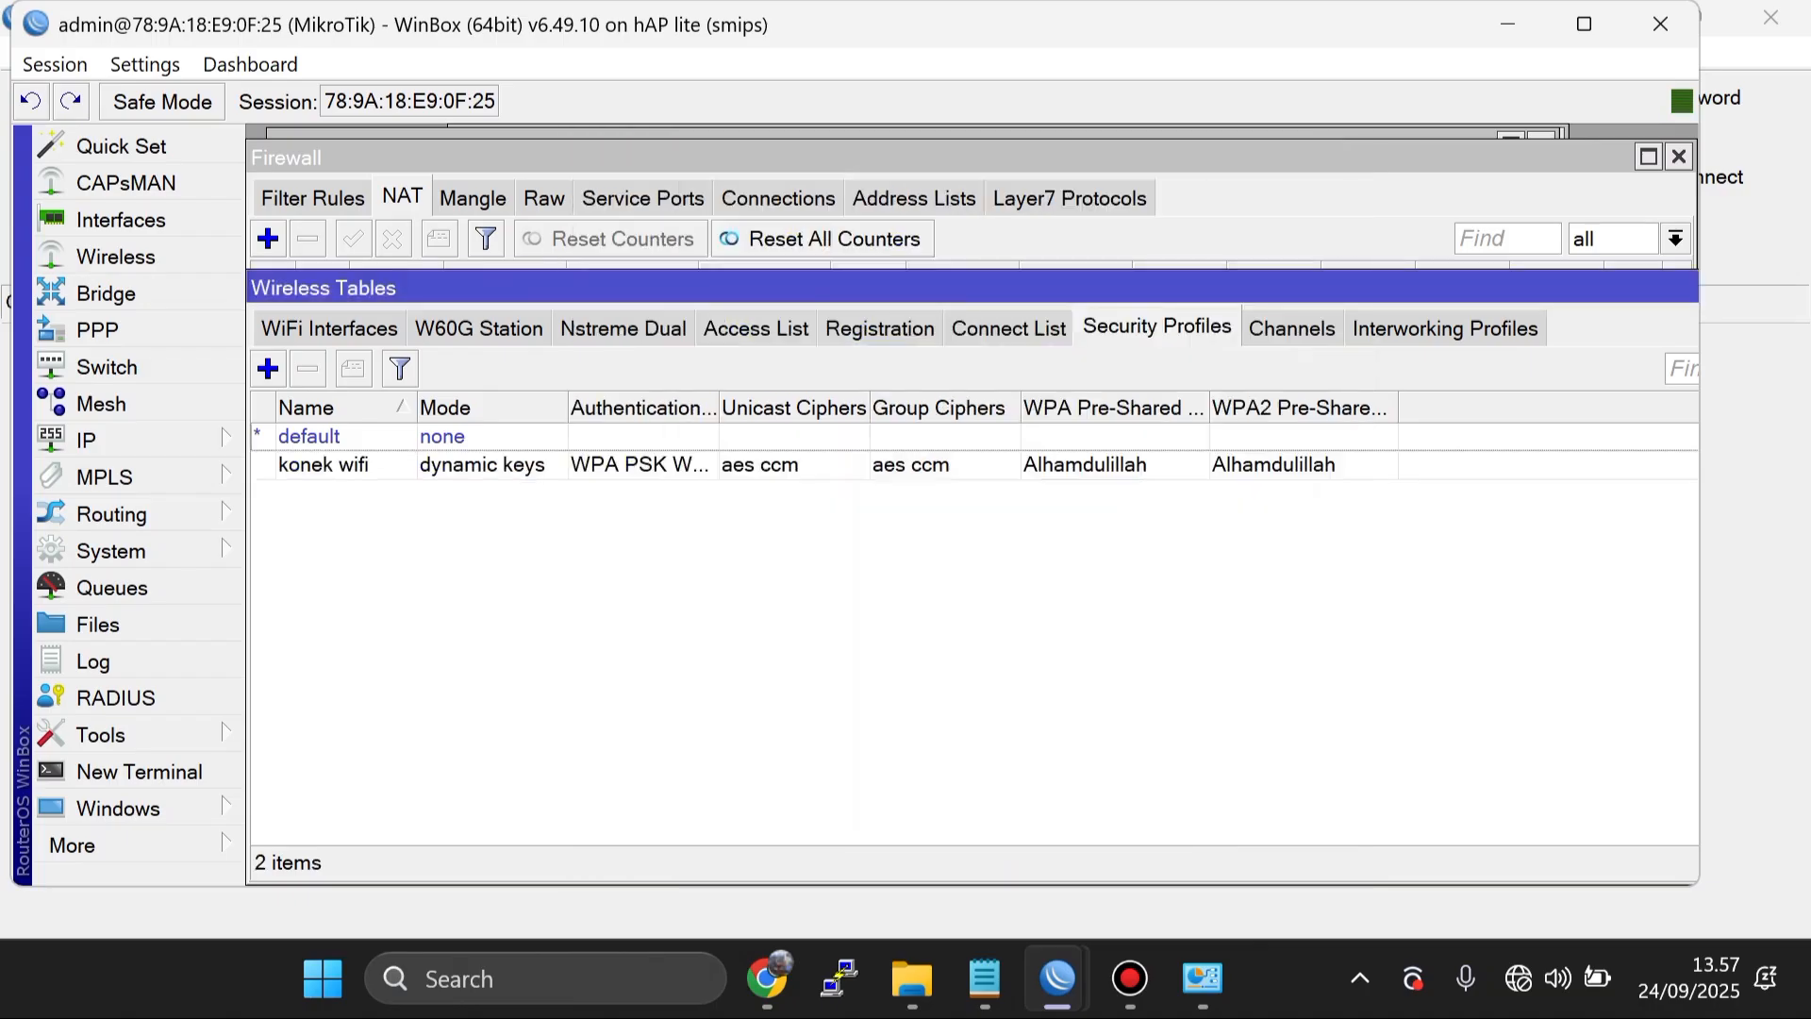
- Assign the konek wifi security profile to wlan1
click(330, 327)
double_click(392, 437)
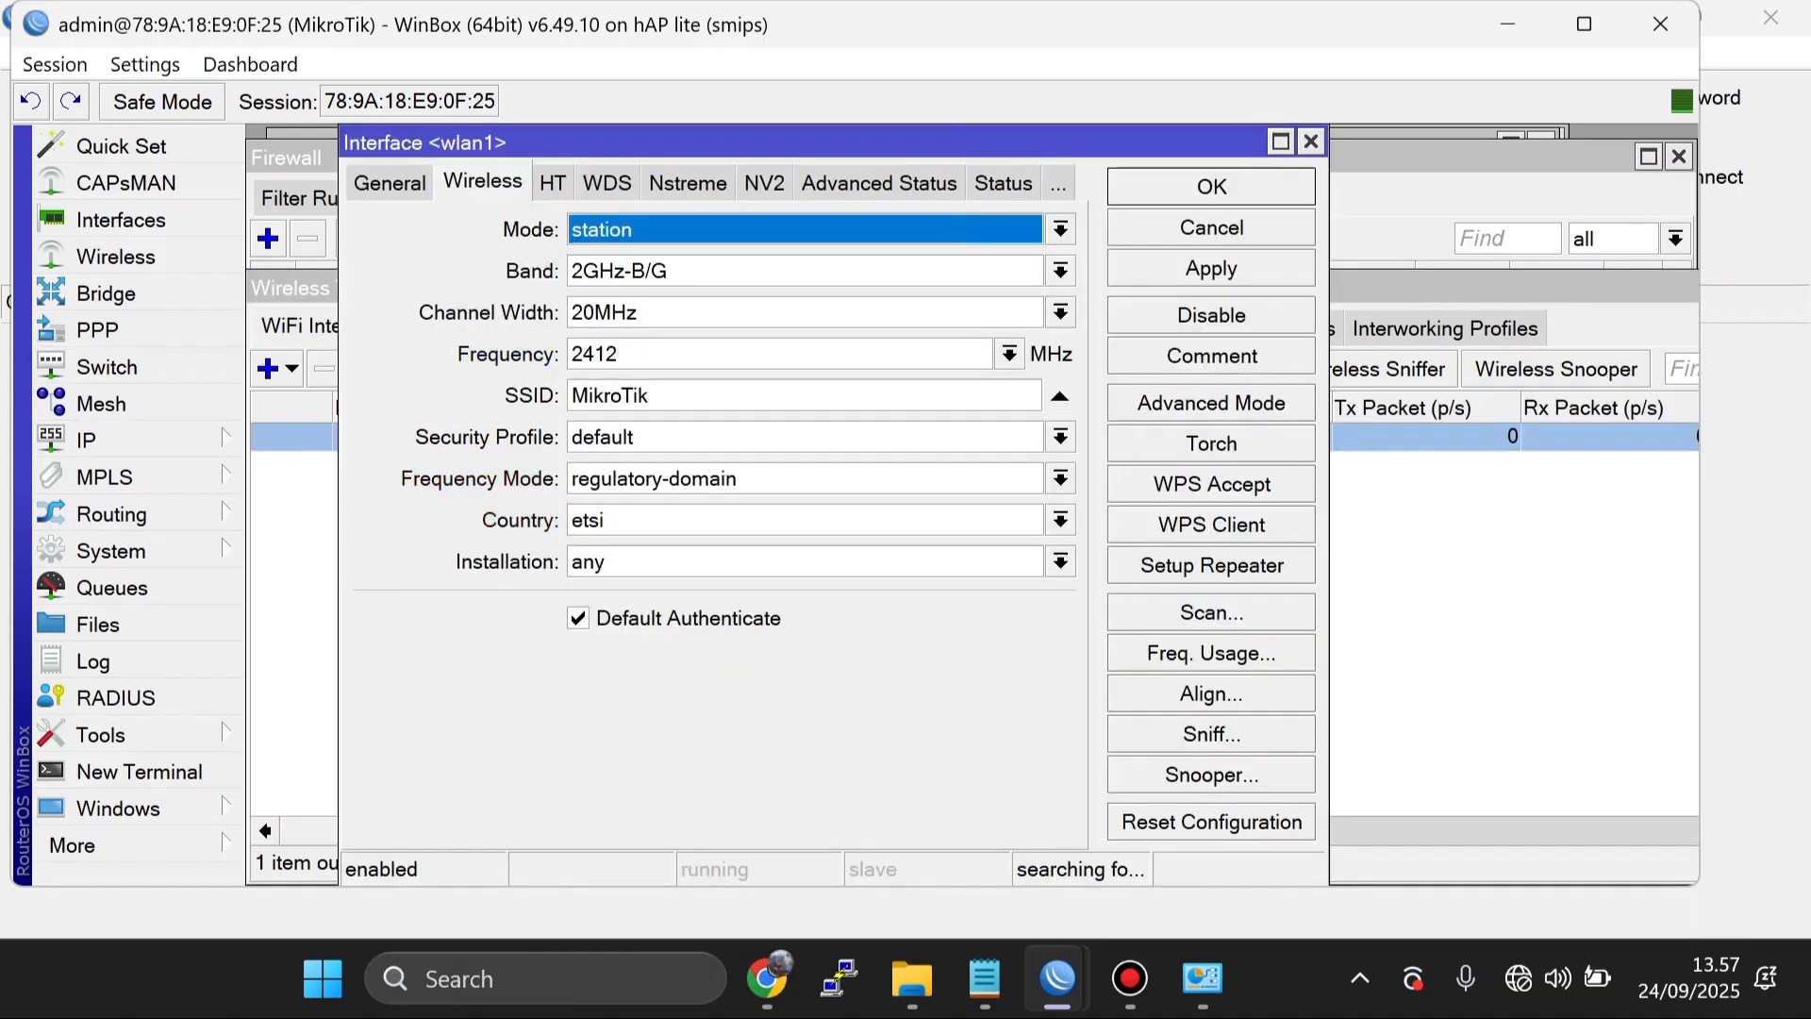
click(1060, 437)
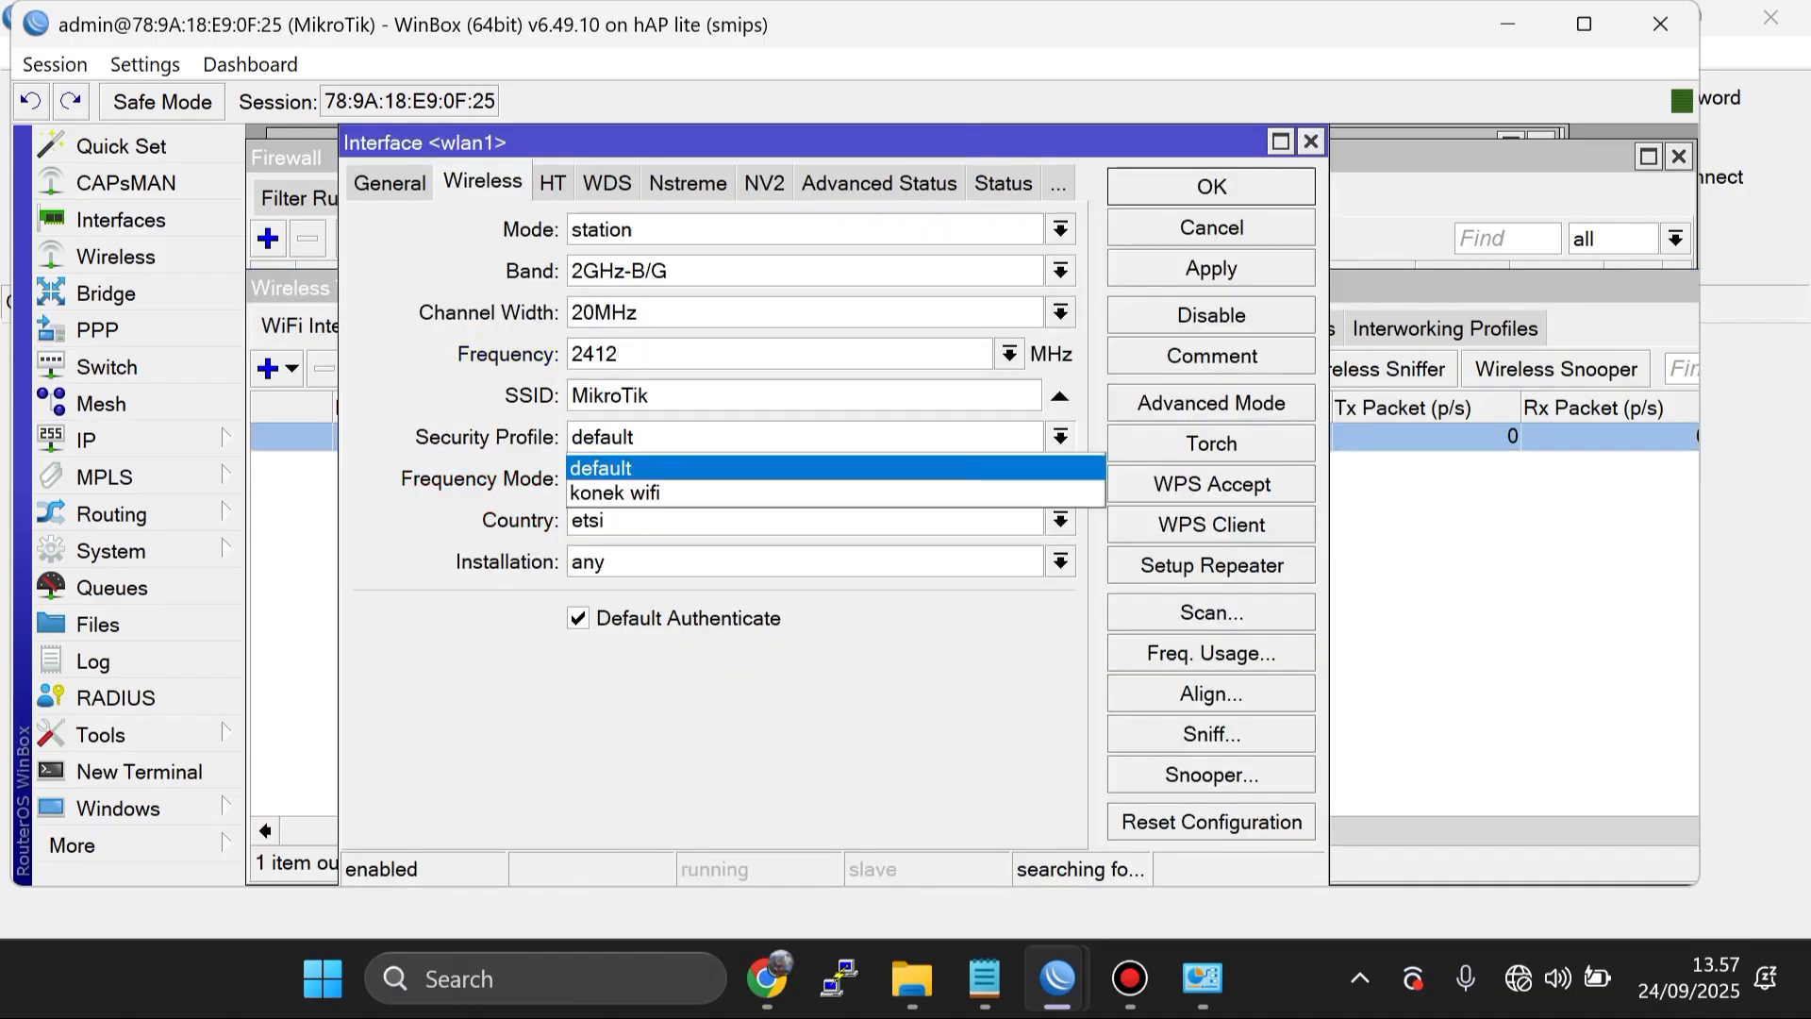
key(Down)
key(Return)
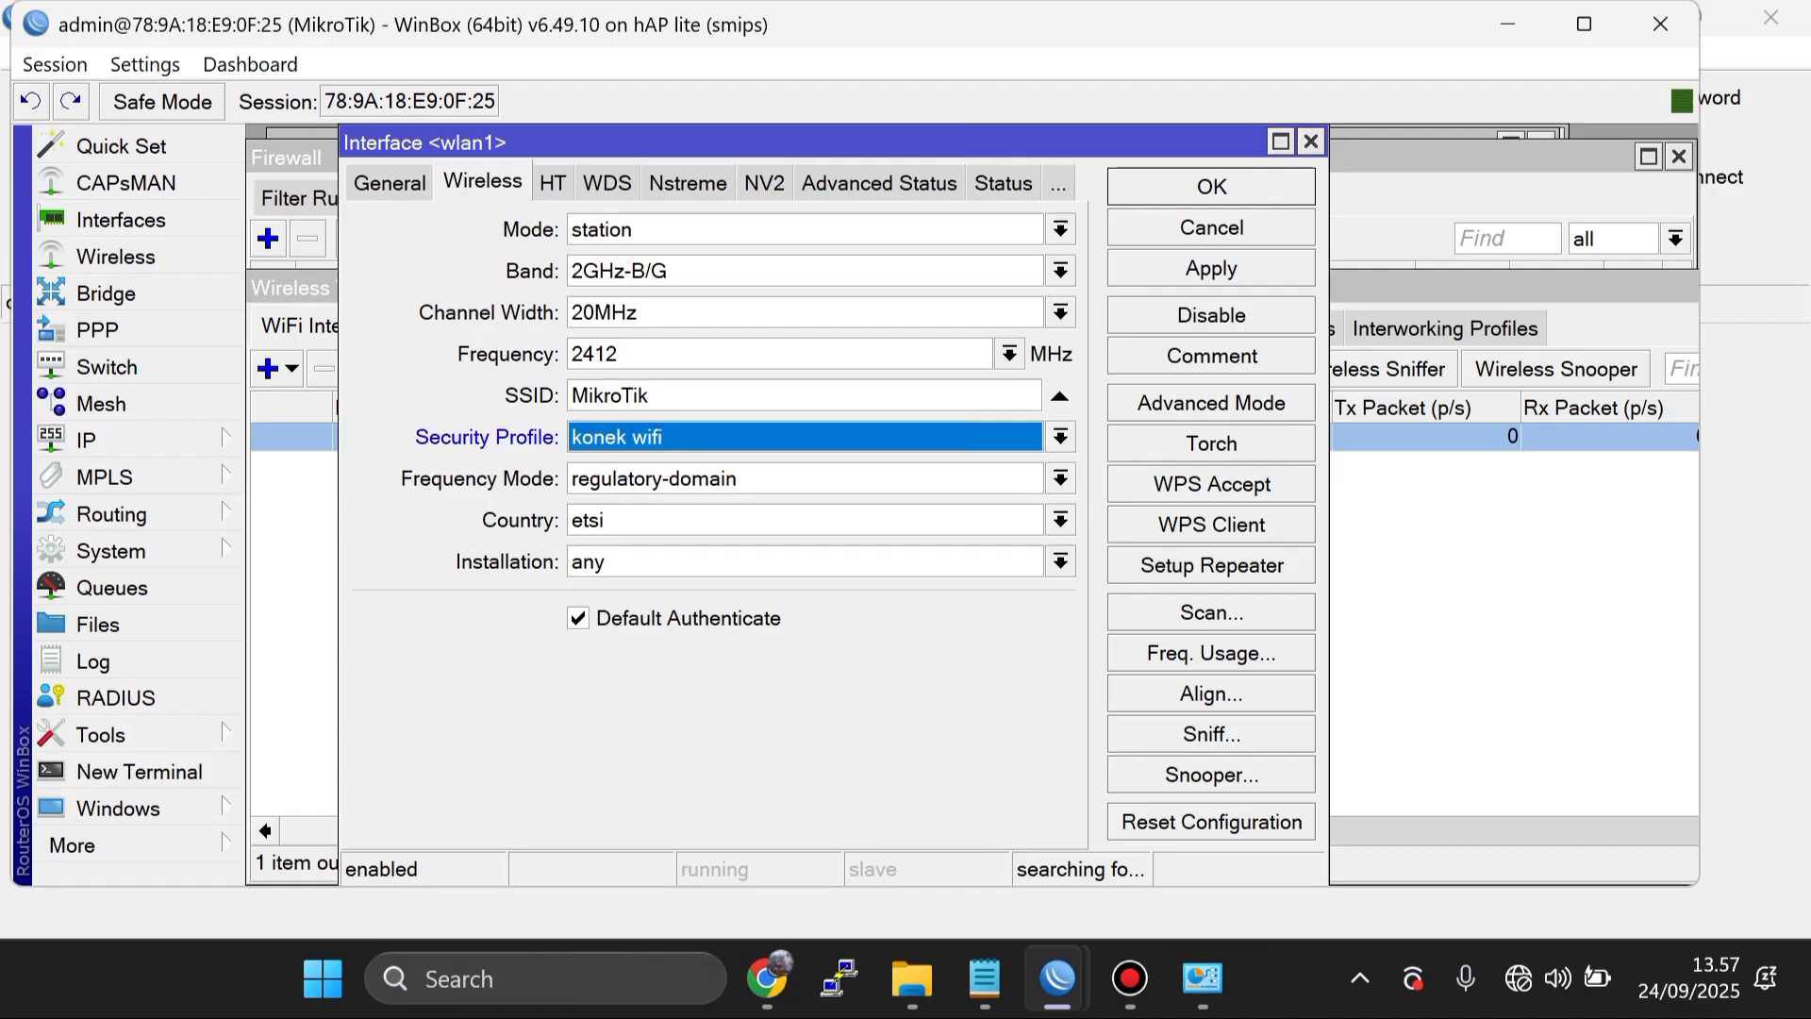
click(1211, 269)
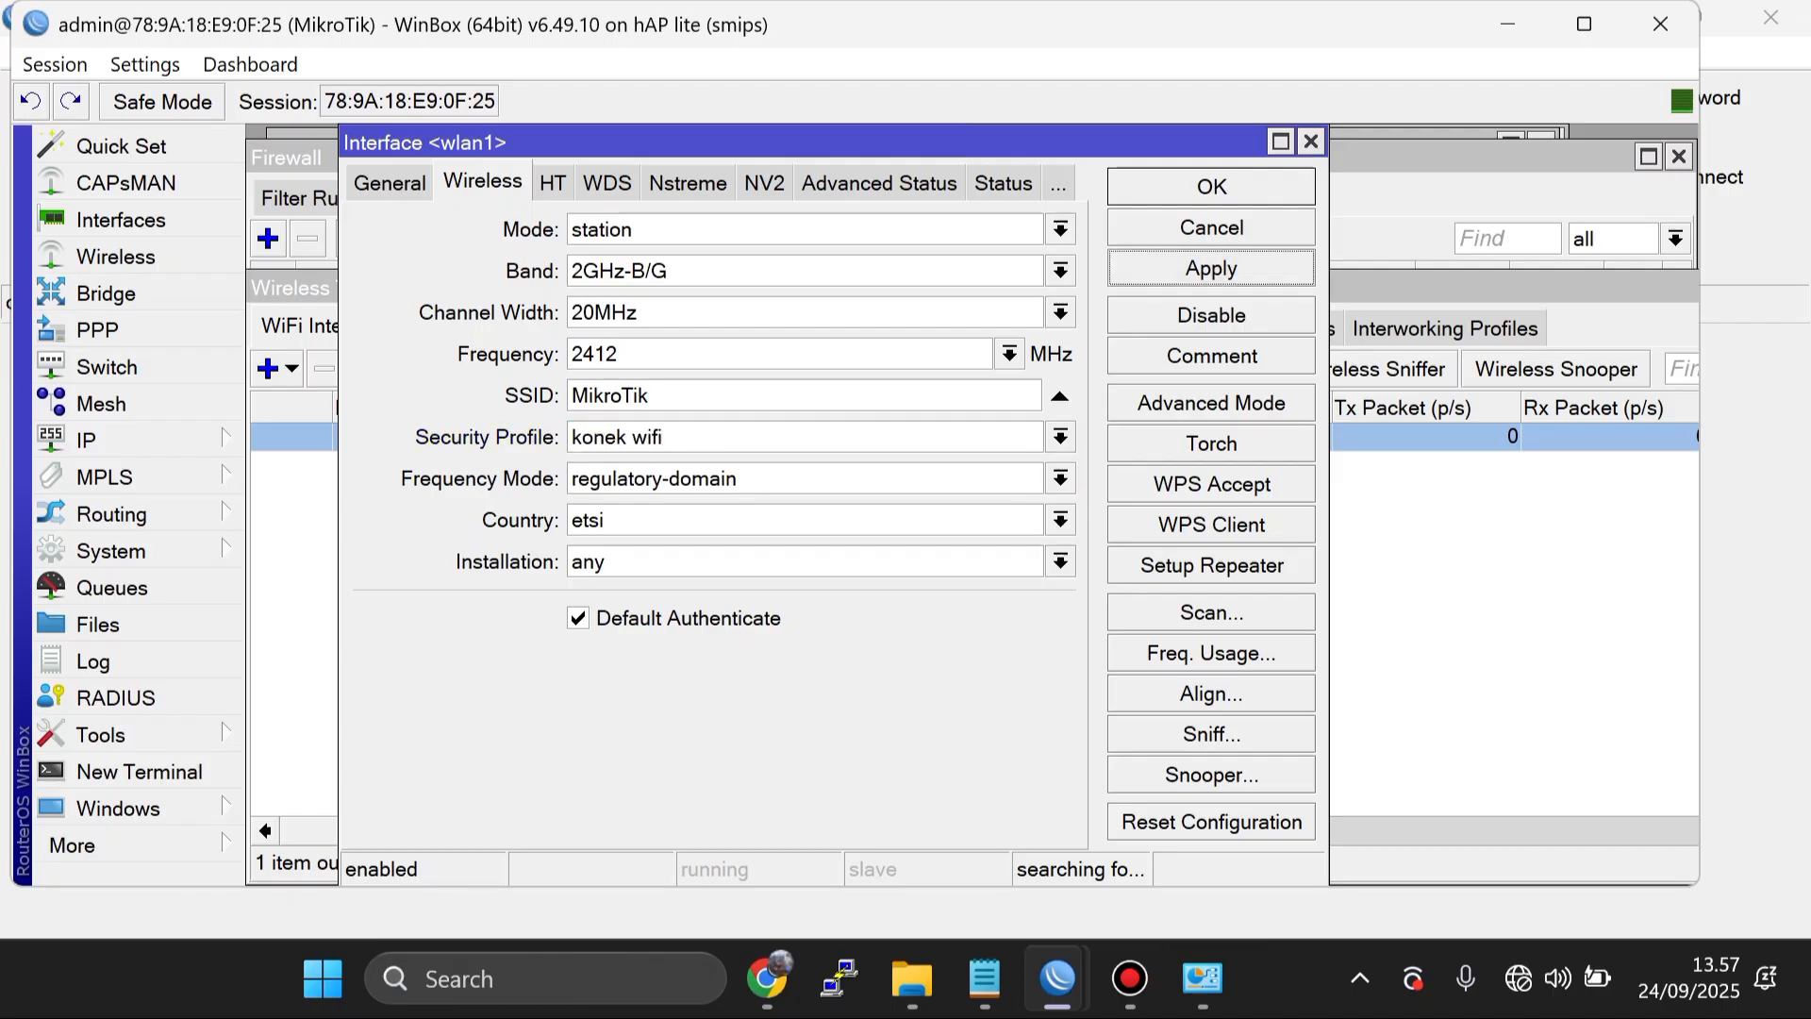
- Scan for nearby networks and connect wlan1 to WIFI RPS 2
click(1211, 612)
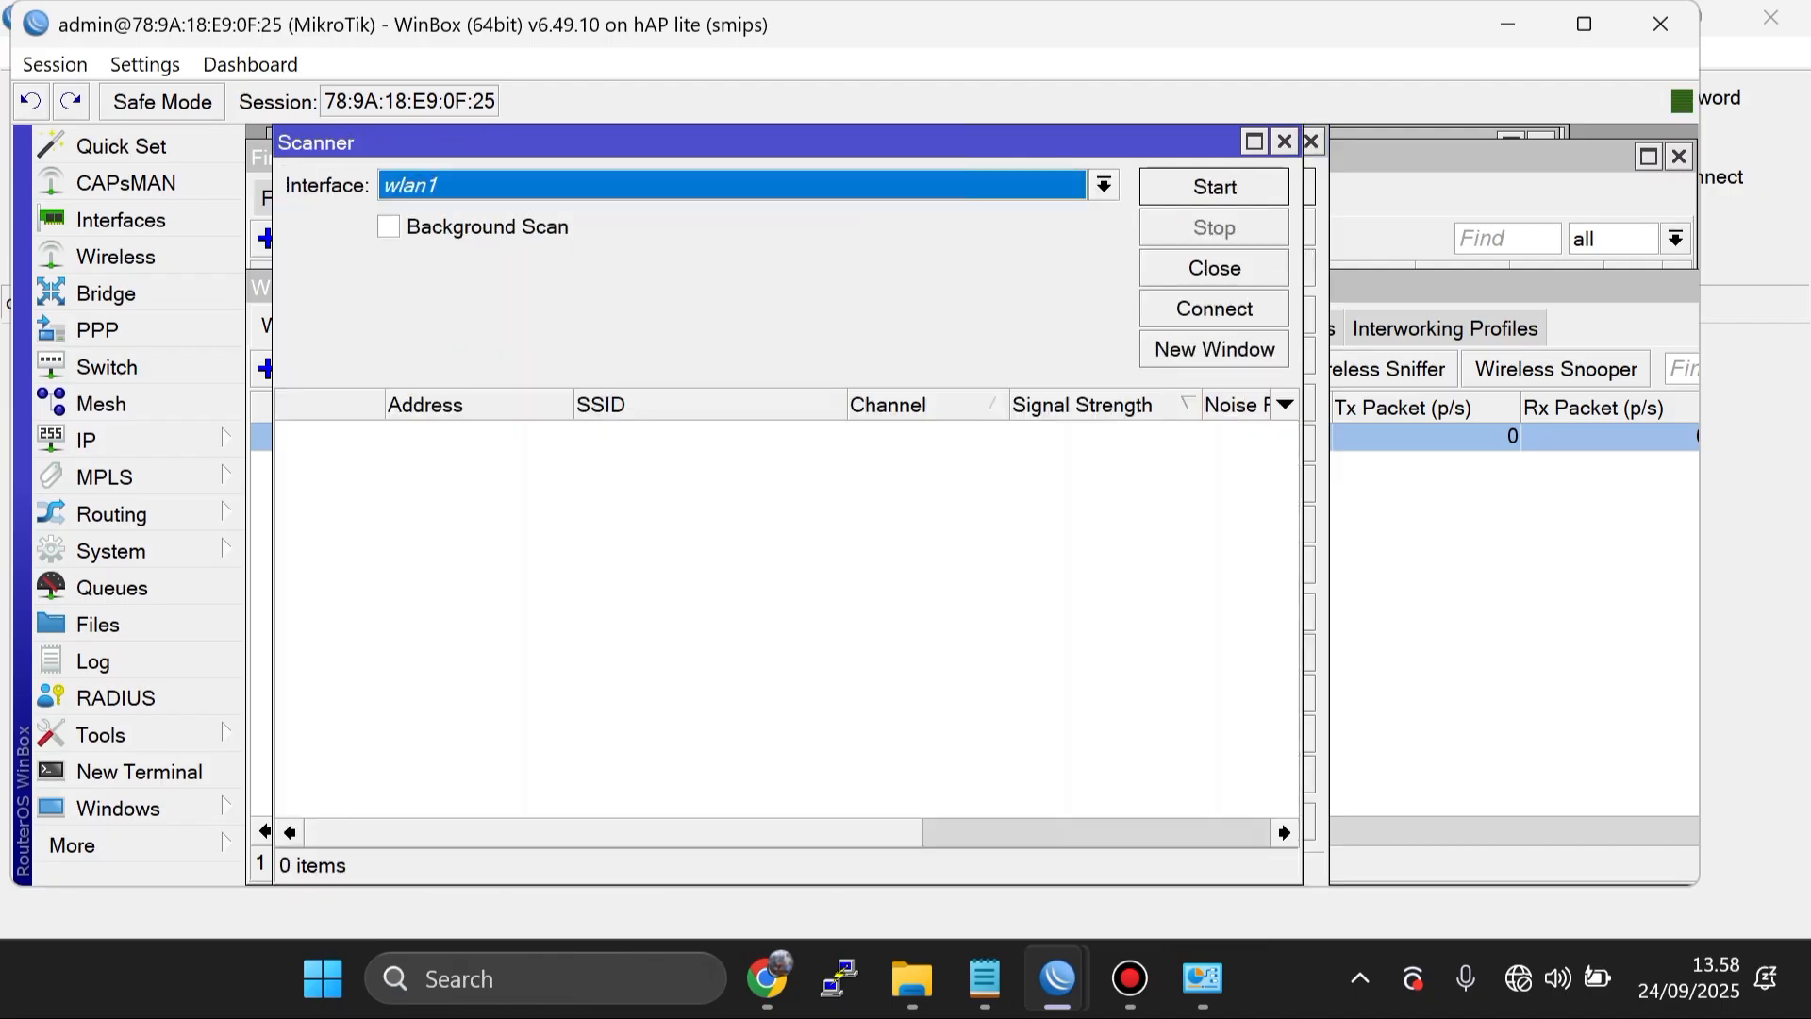
key(Return)
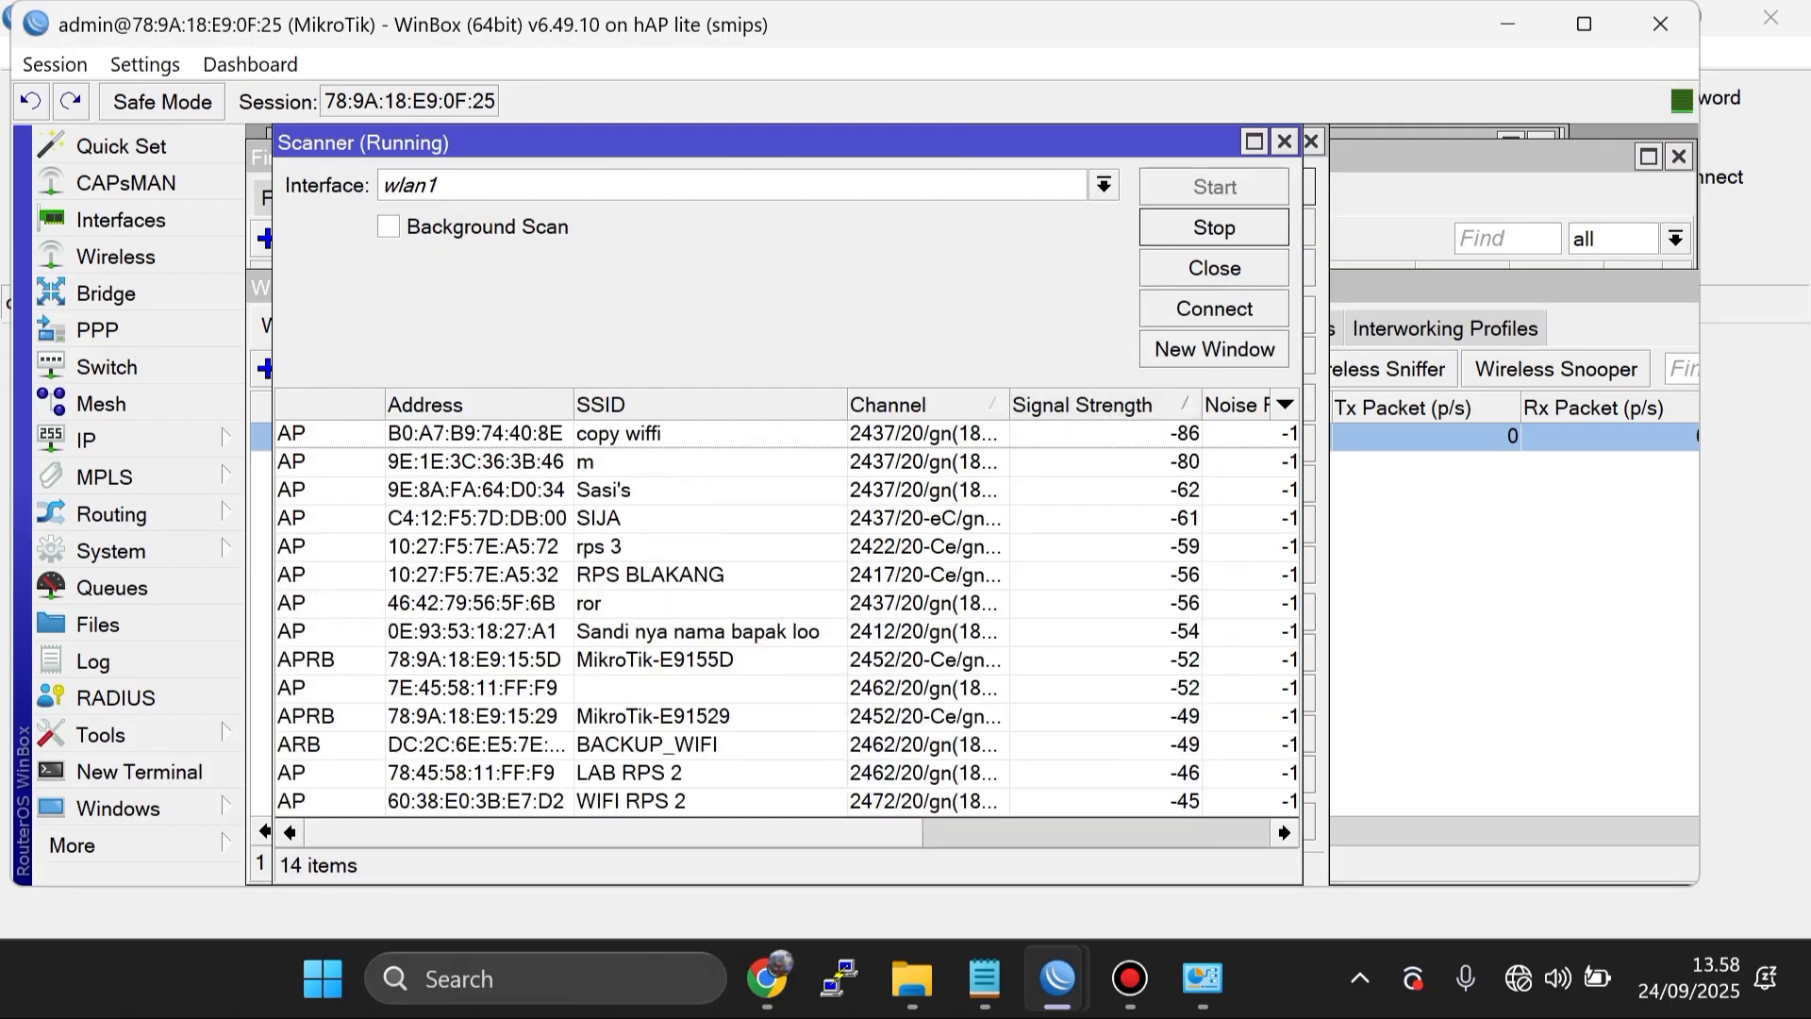
click(1083, 406)
click(1082, 434)
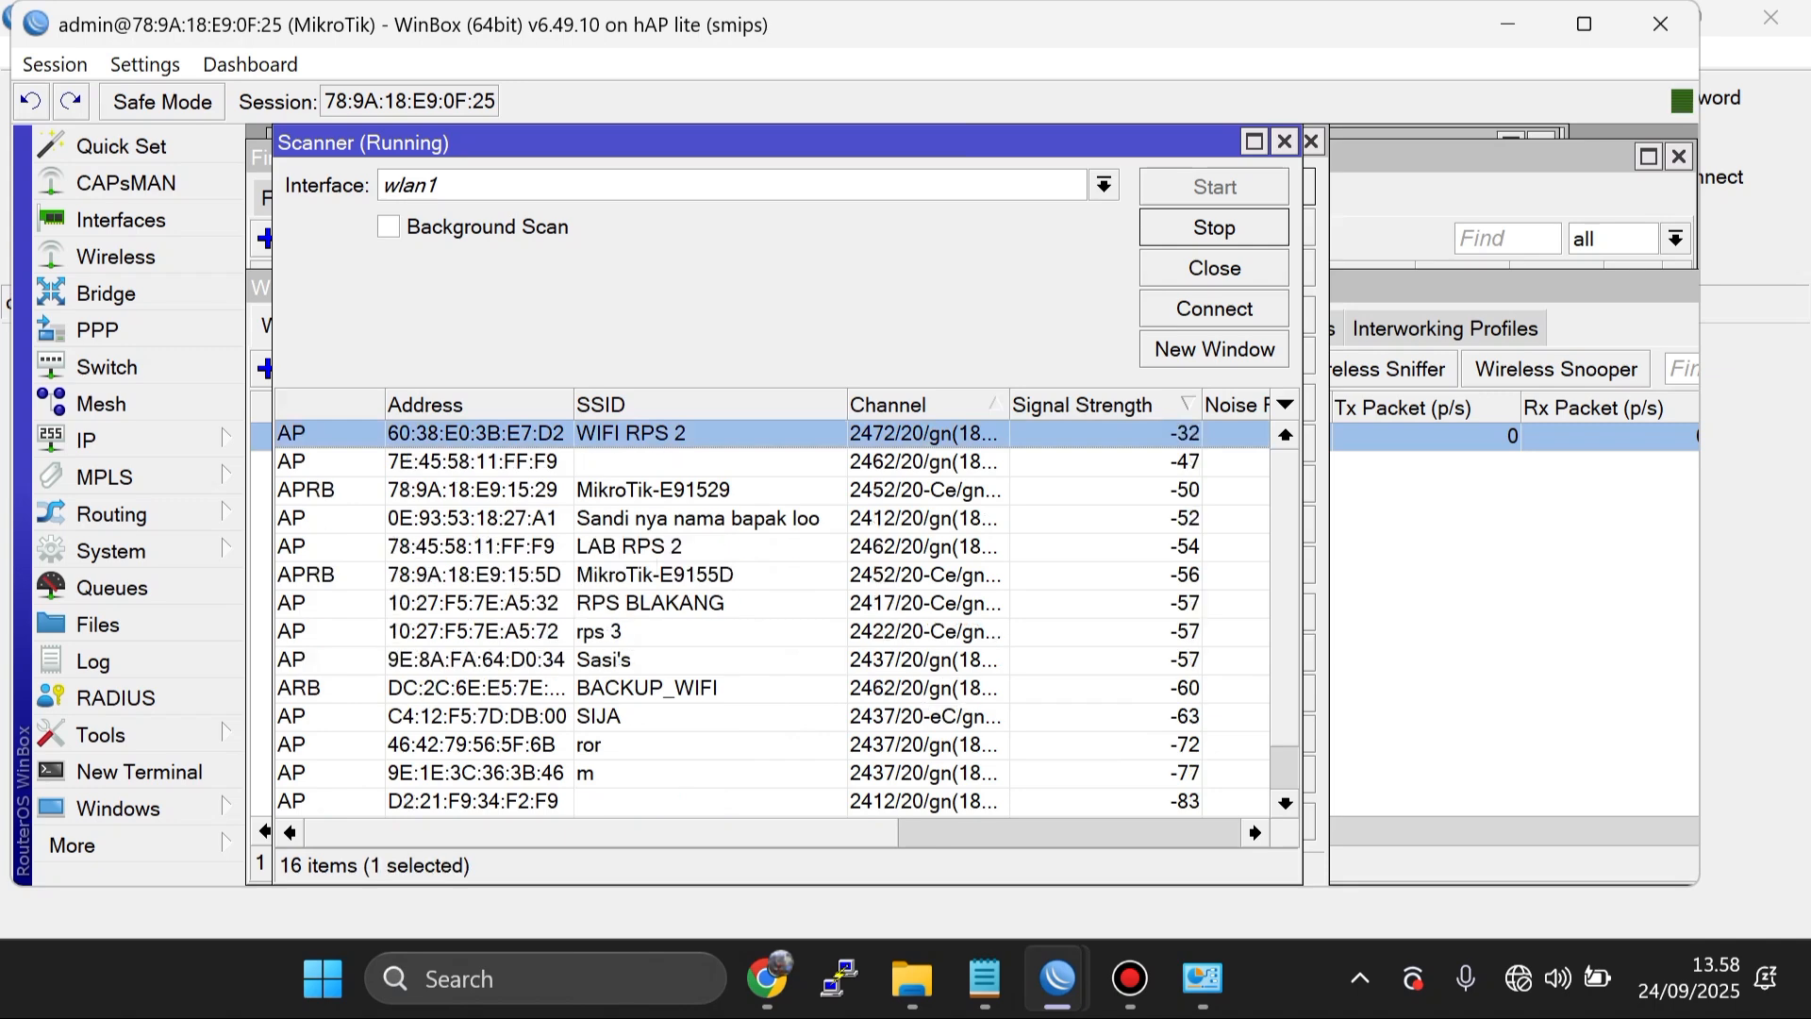
click(1214, 310)
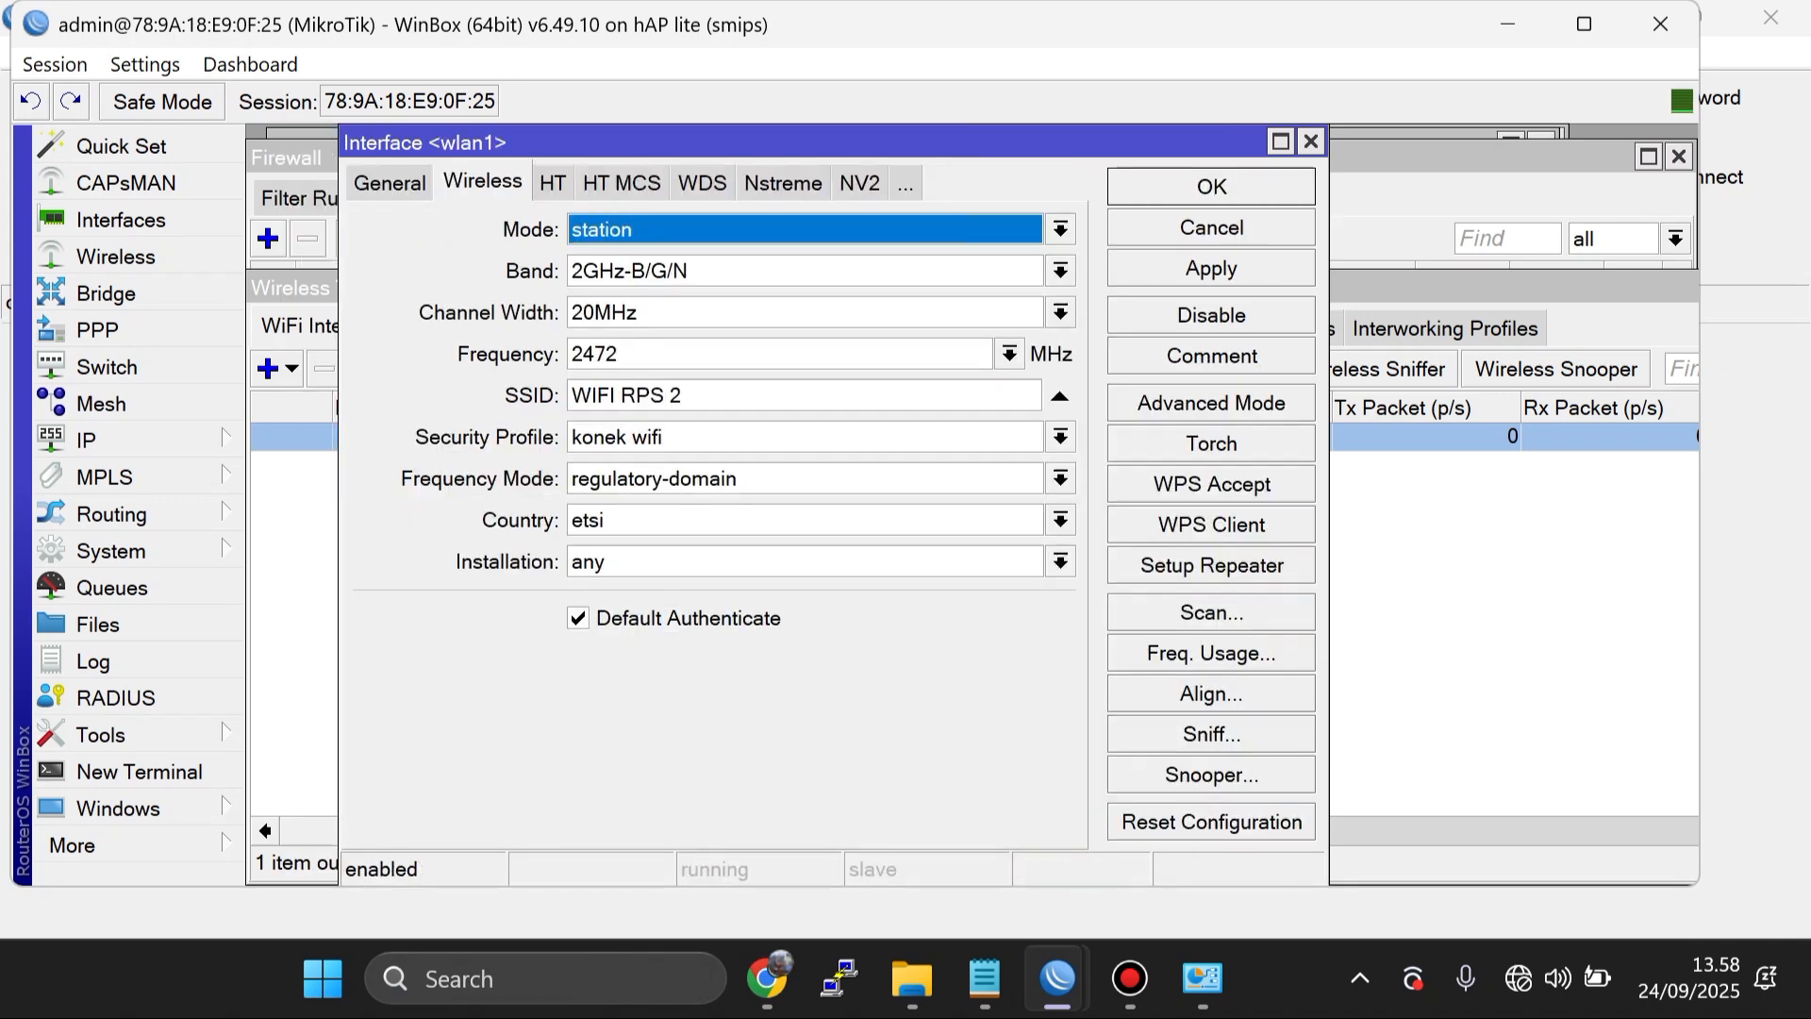
click(1211, 187)
drag(1132, 288, 1255, 268)
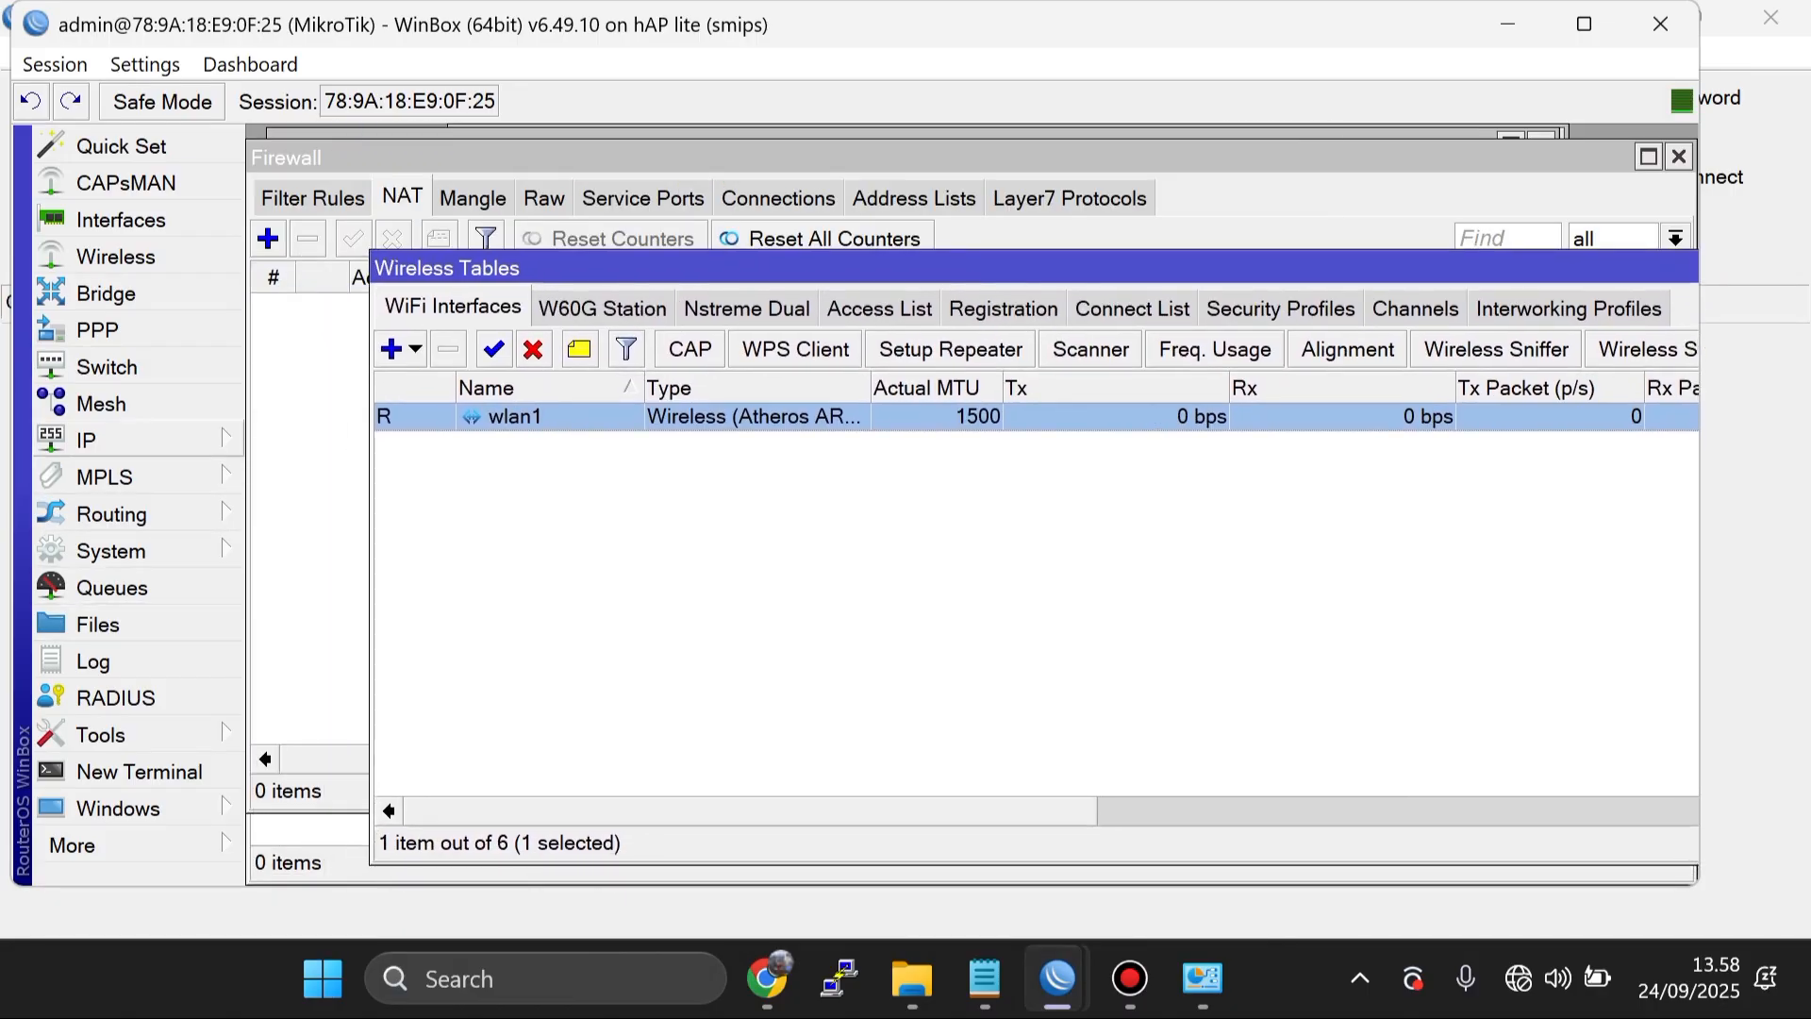
click(85, 440)
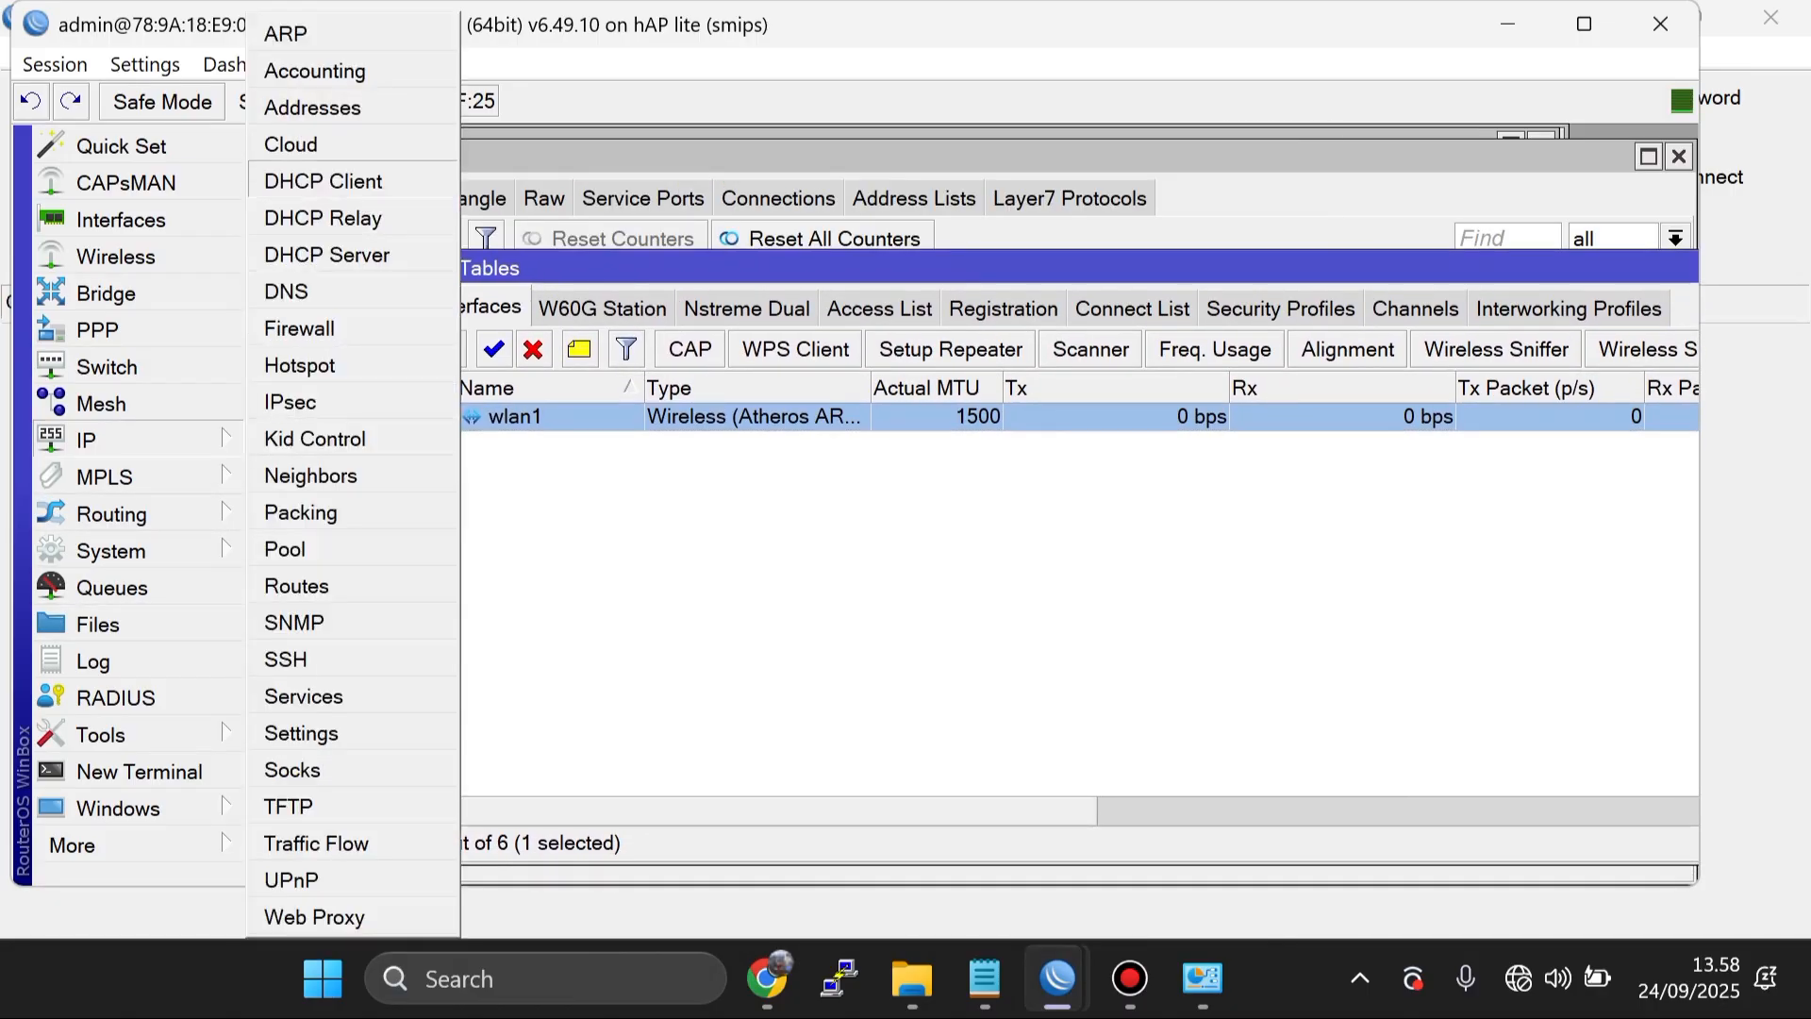
- Add a DHCP client on interface wlan1
click(323, 181)
click(411, 311)
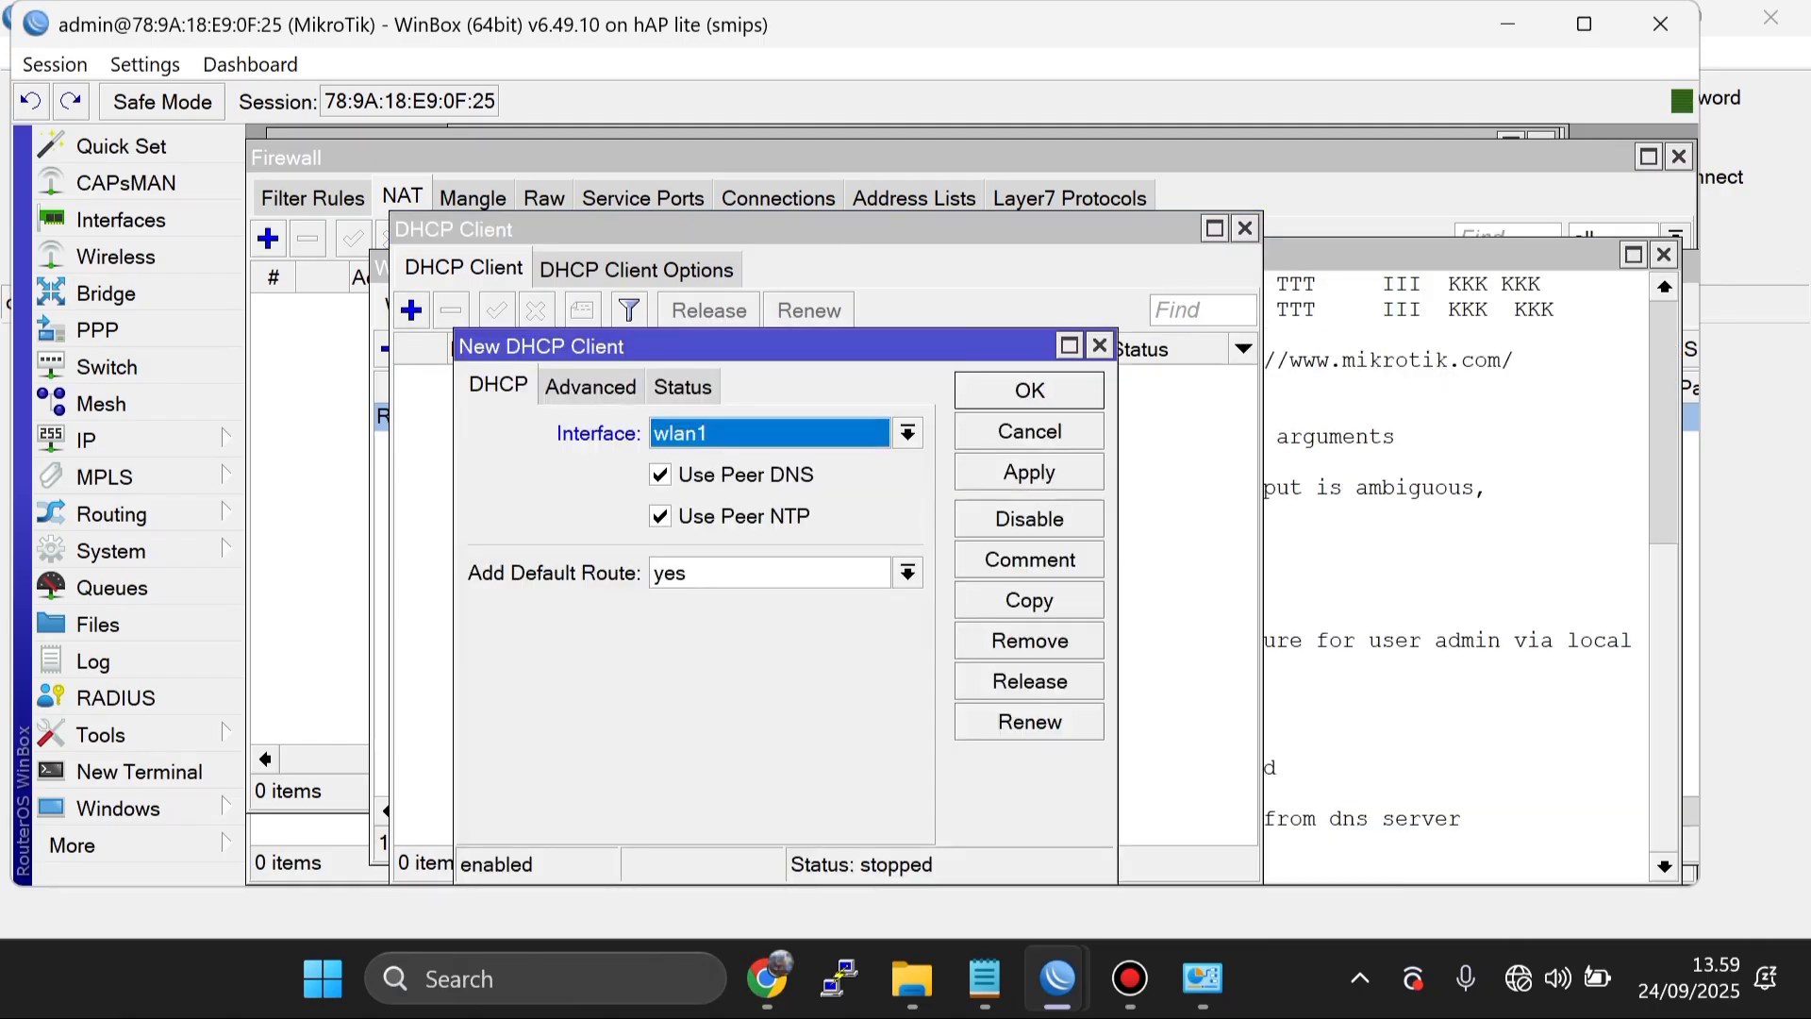
click(908, 433)
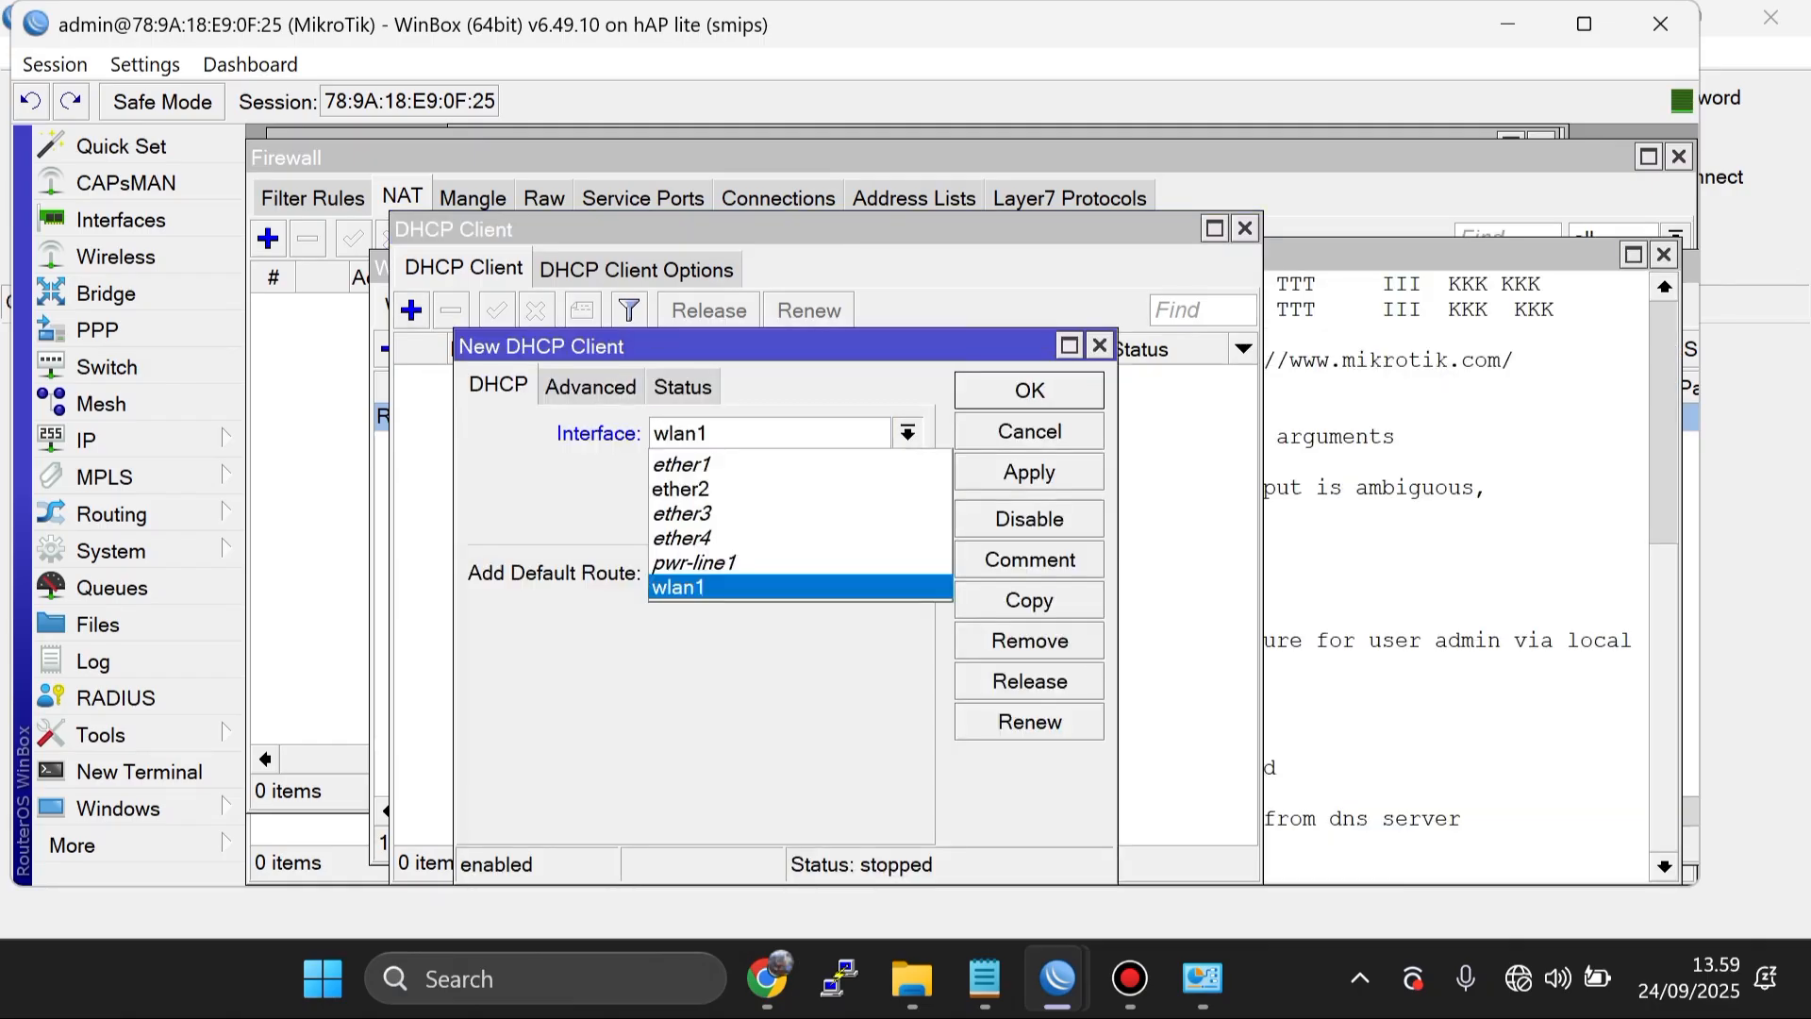
click(717, 587)
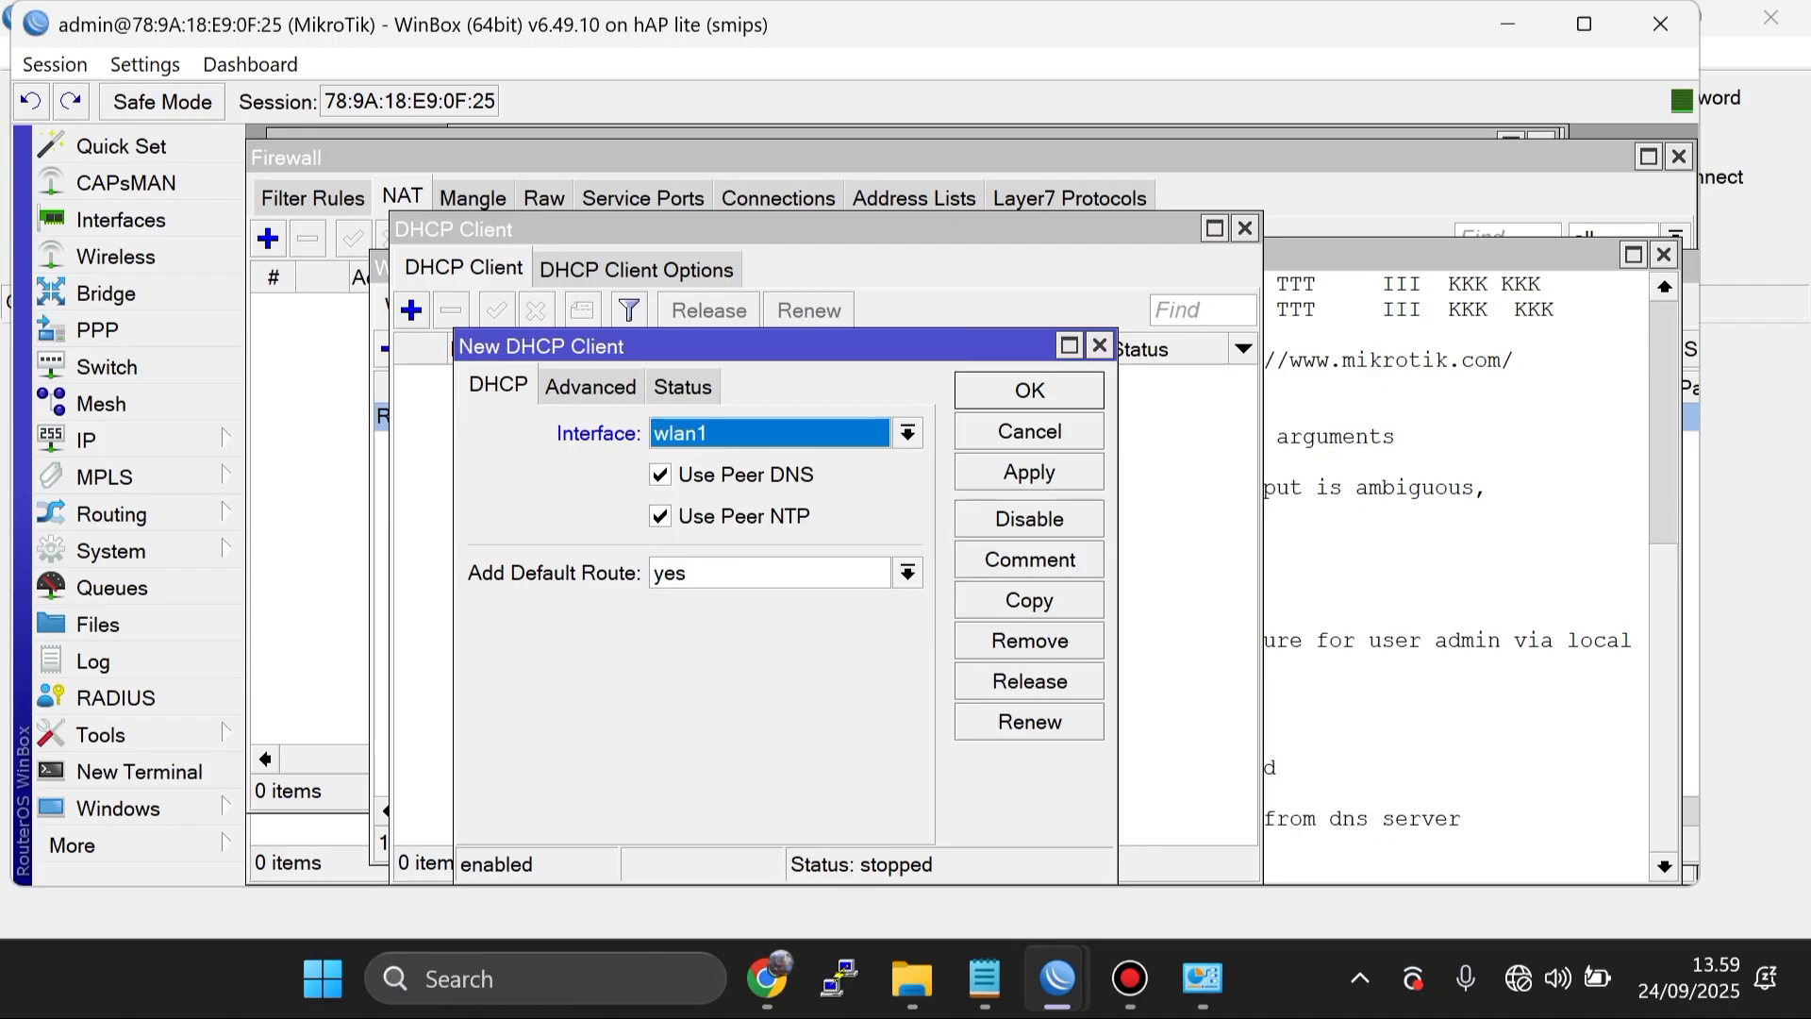
click(1029, 473)
click(1029, 390)
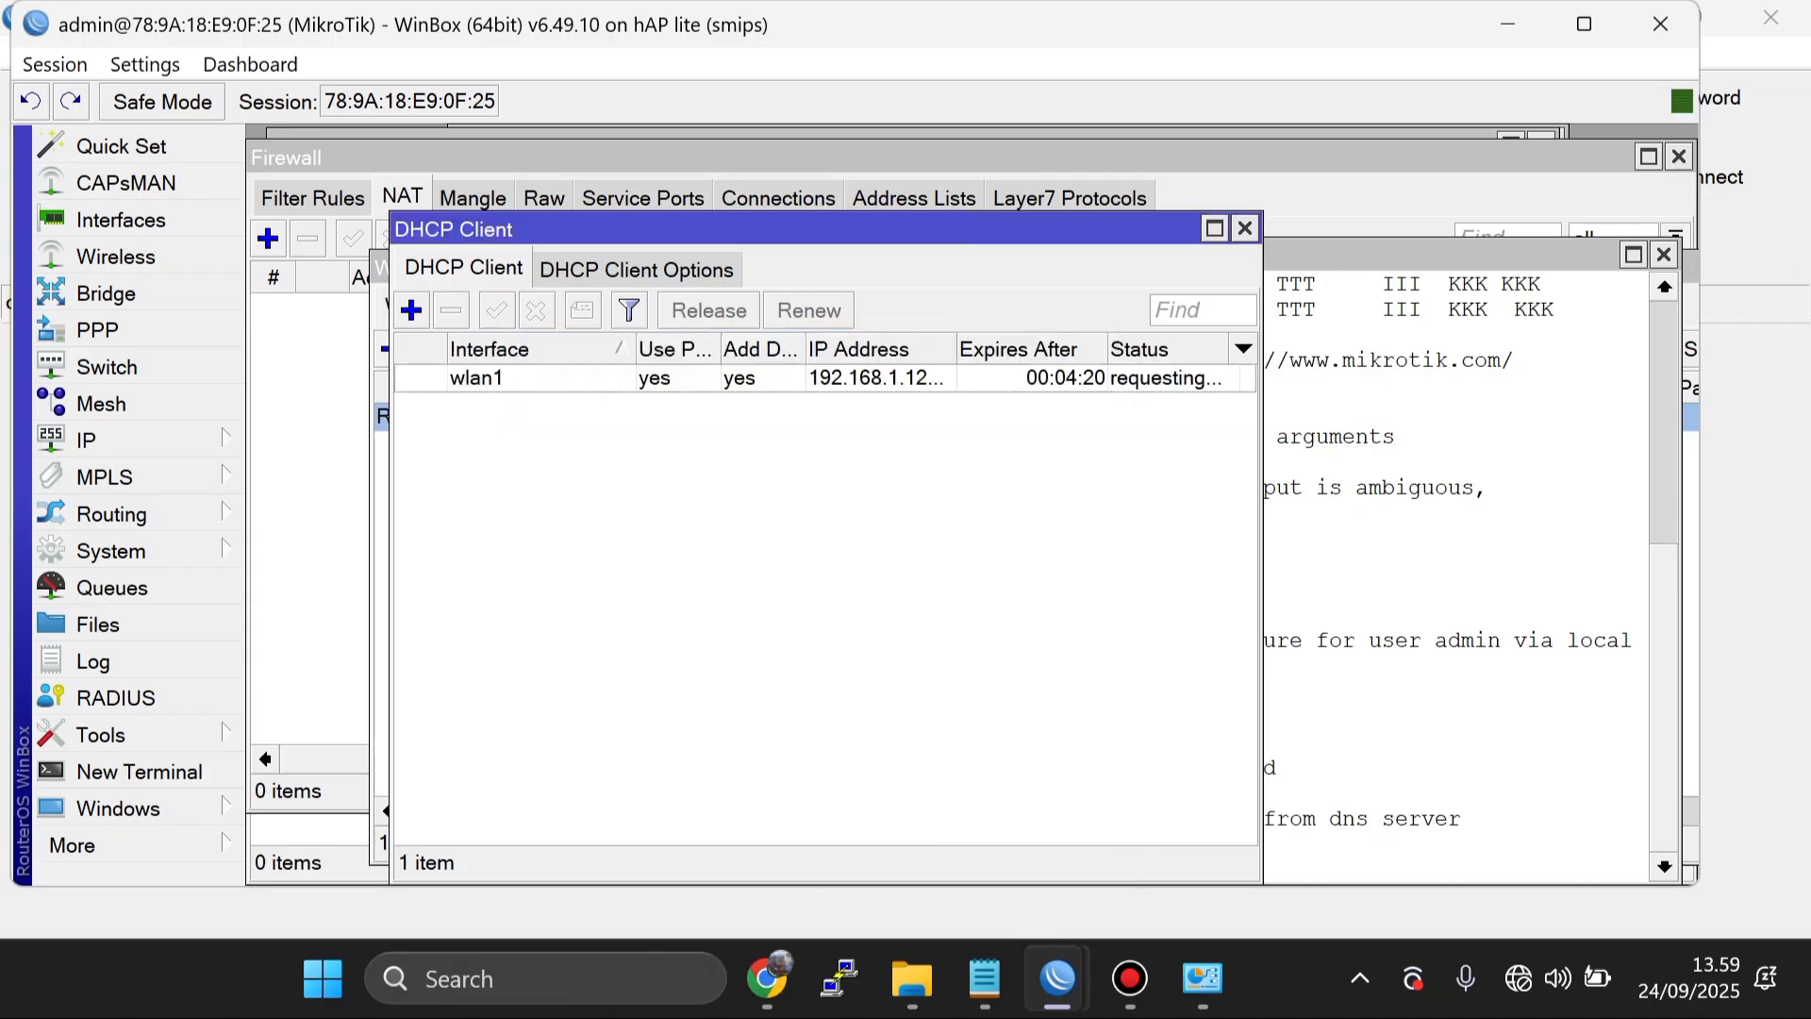
- Rerun 'ping cnn.com' in the router terminal and stop it after 4 of 6 replies
click(1453, 563)
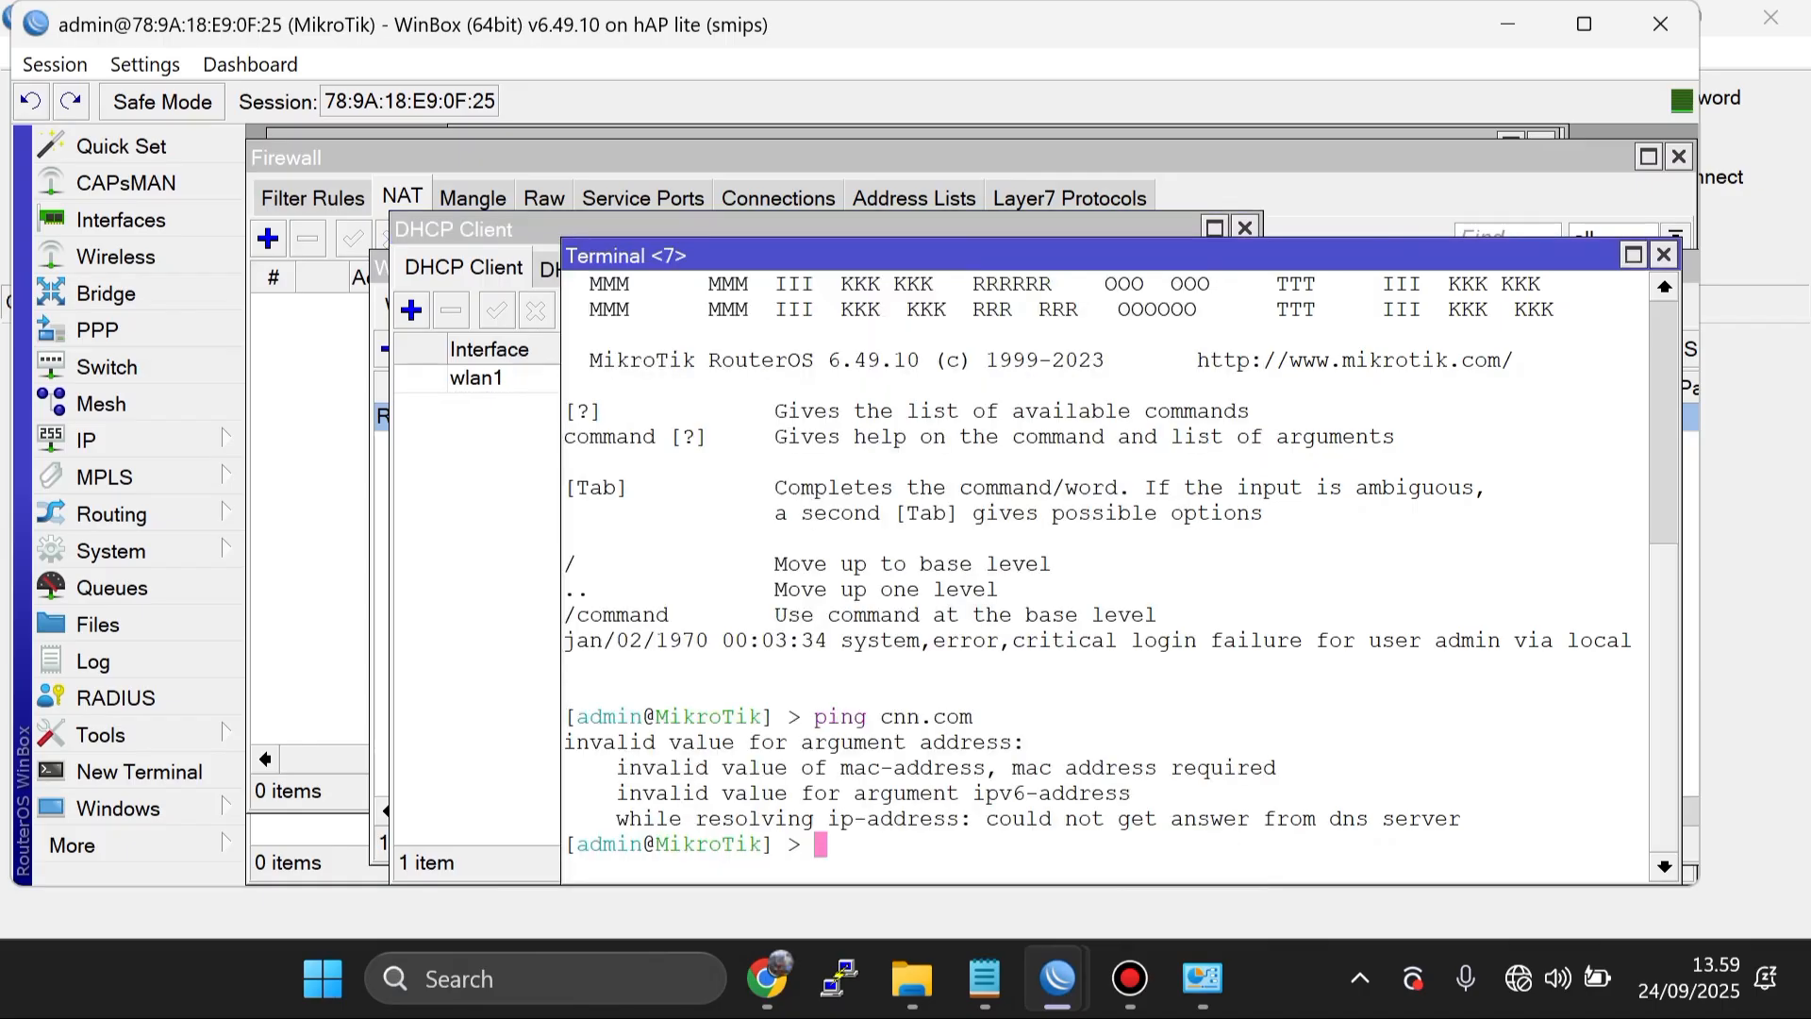
key(Up)
key(Return)
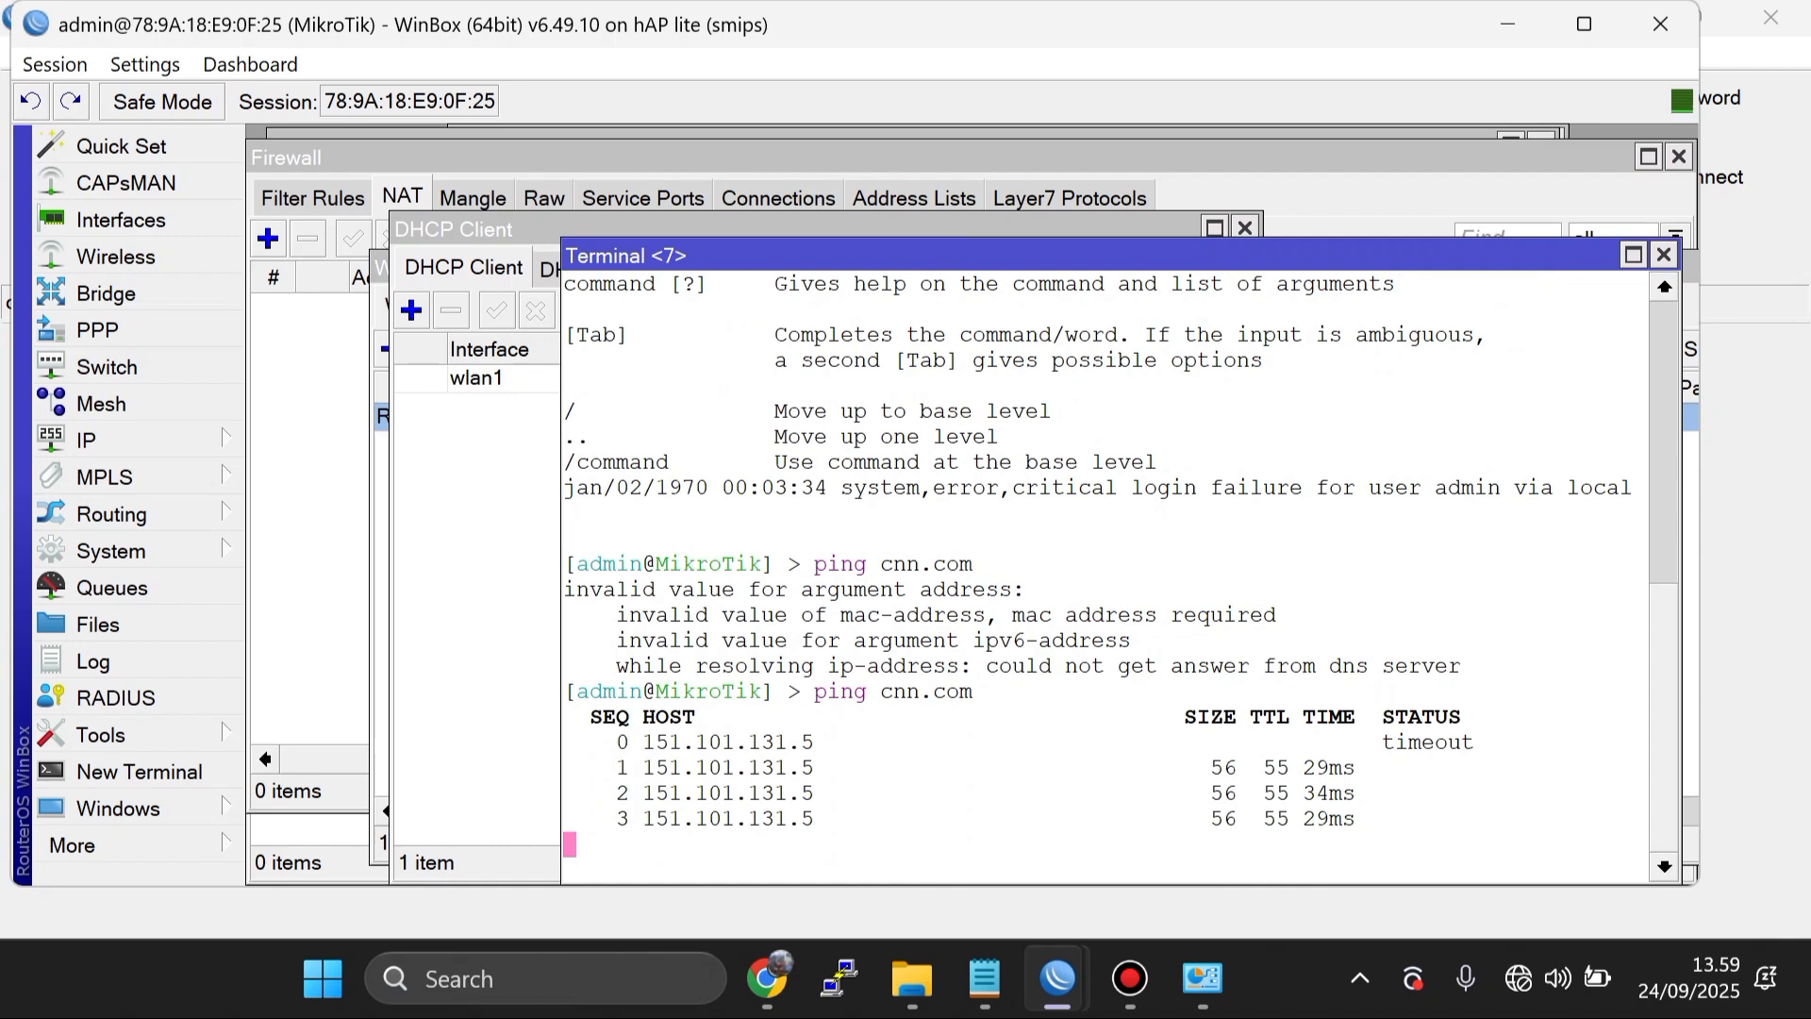
key(ctrl+c)
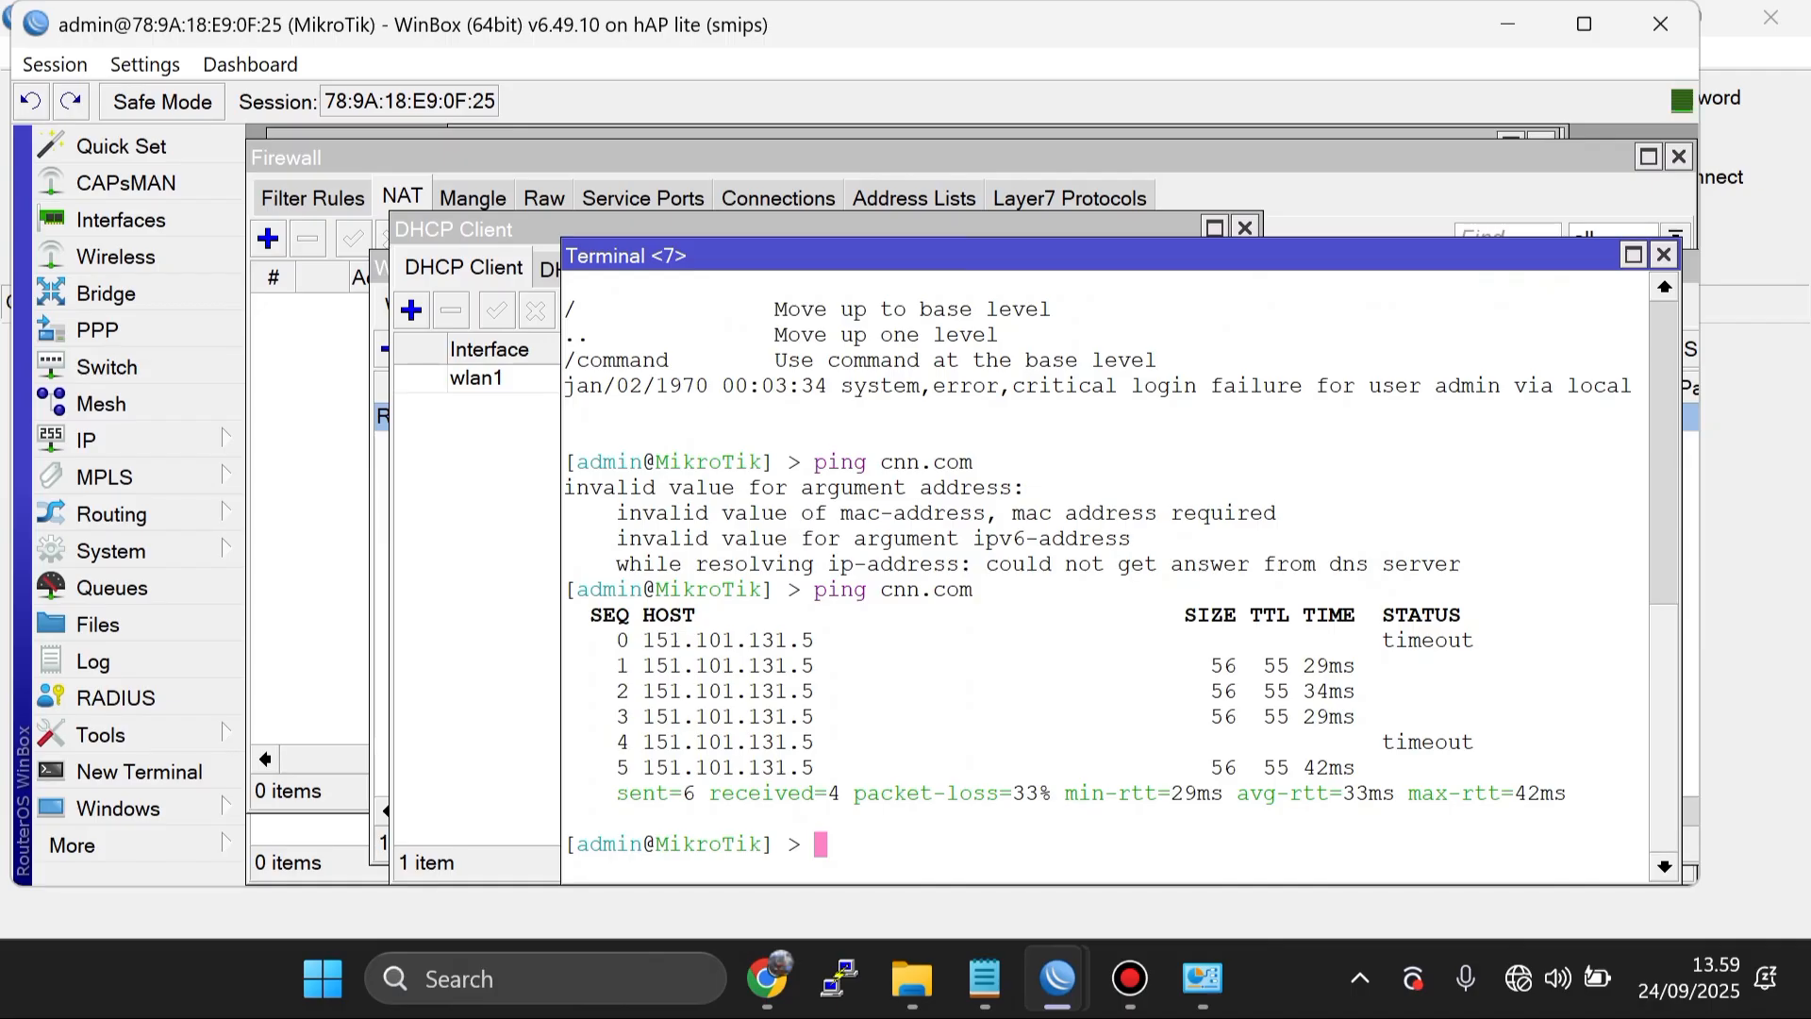
click(104, 440)
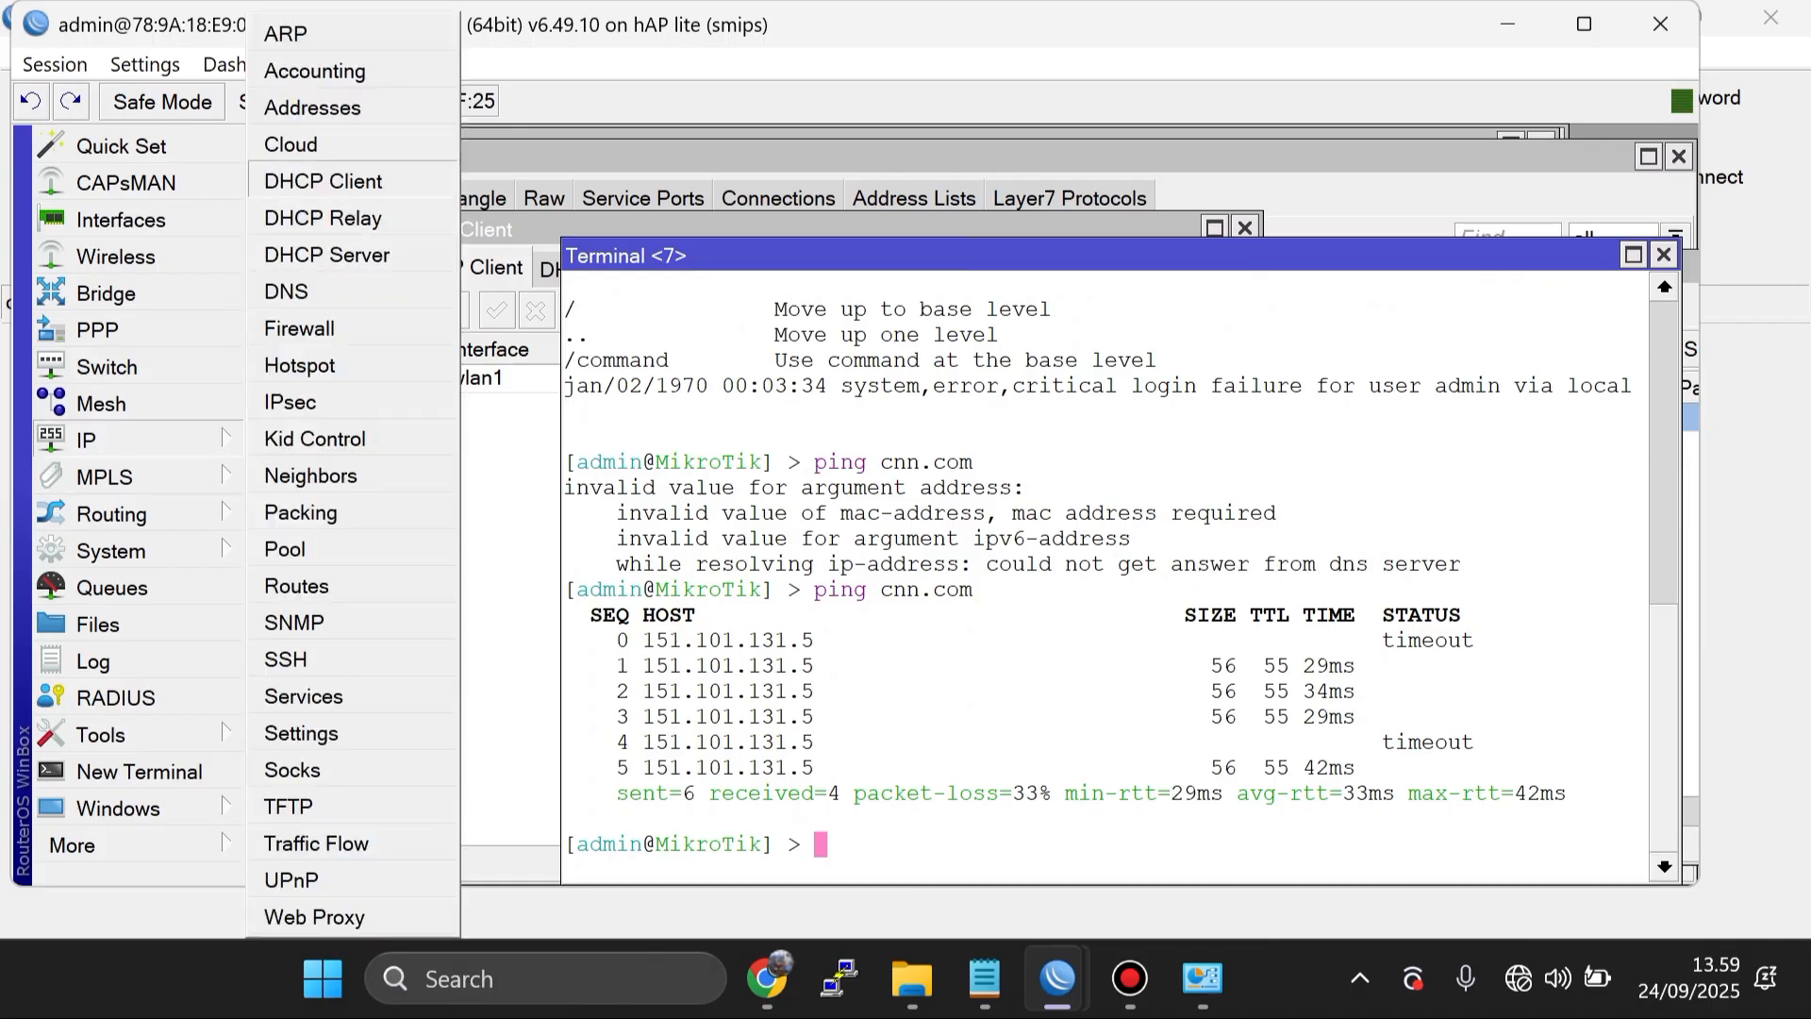
- Add the address 192.169.2.1/24 on interface ether2
click(311, 107)
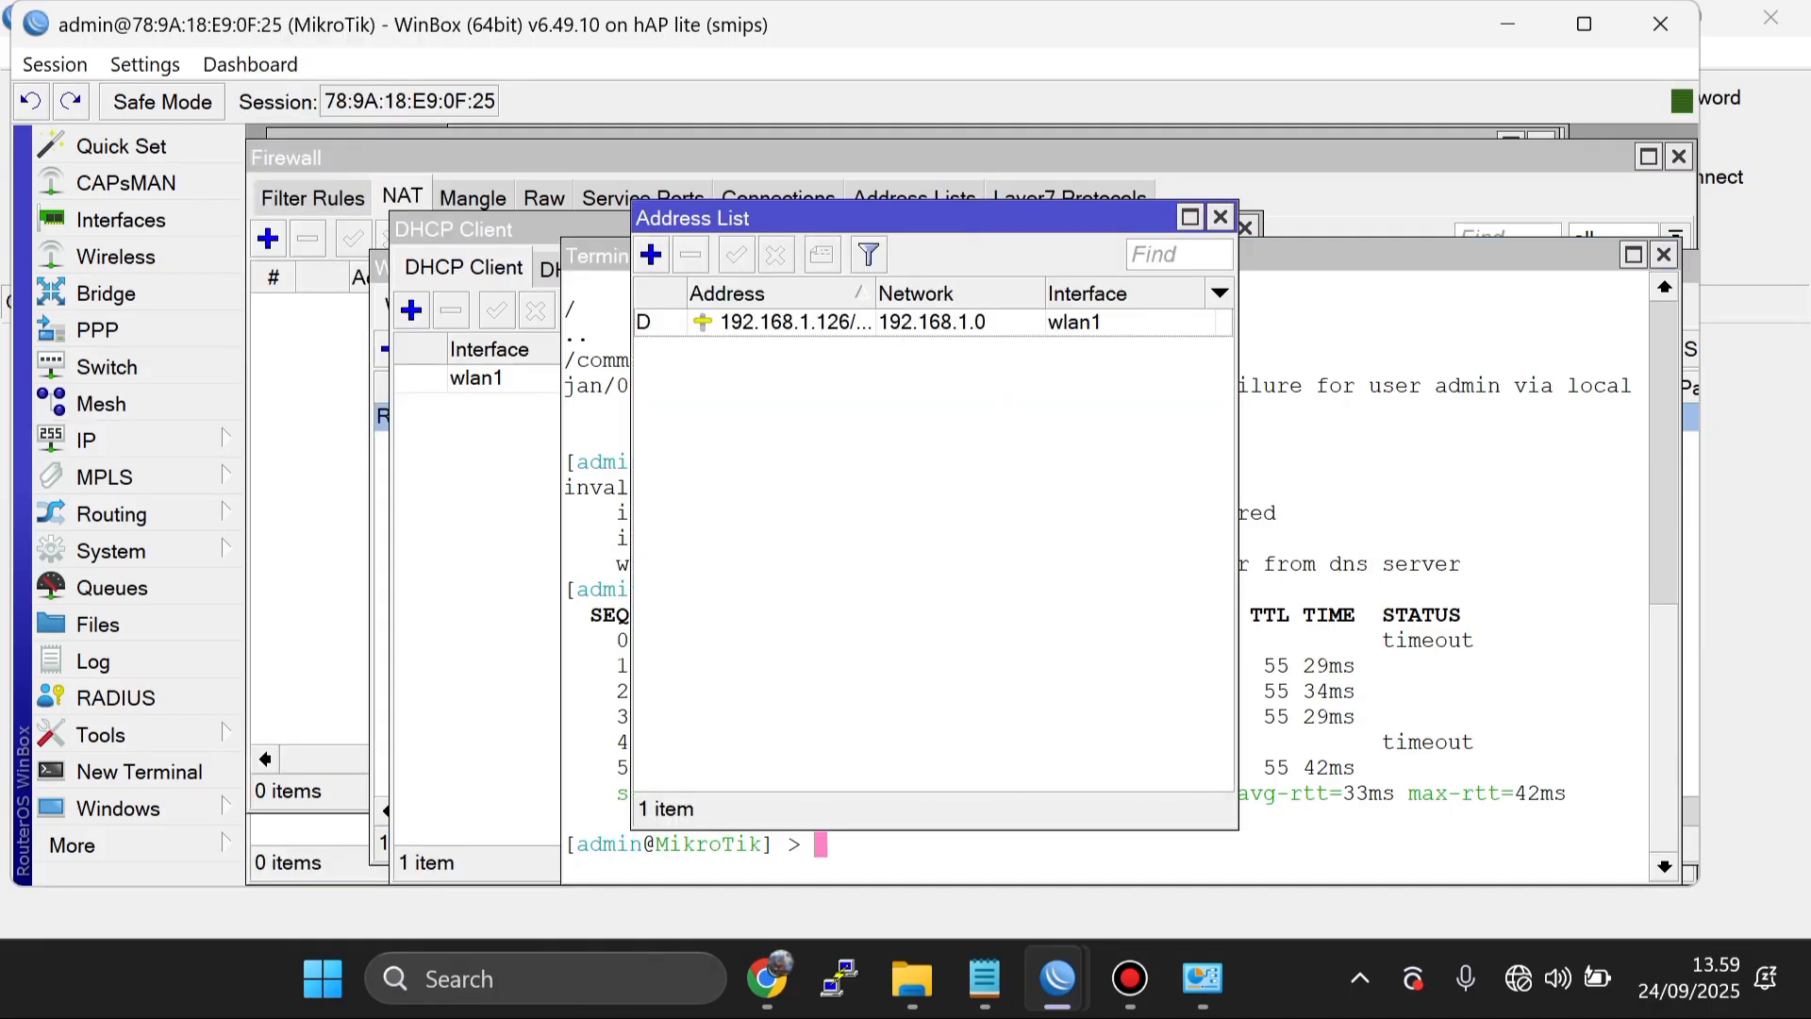
click(651, 255)
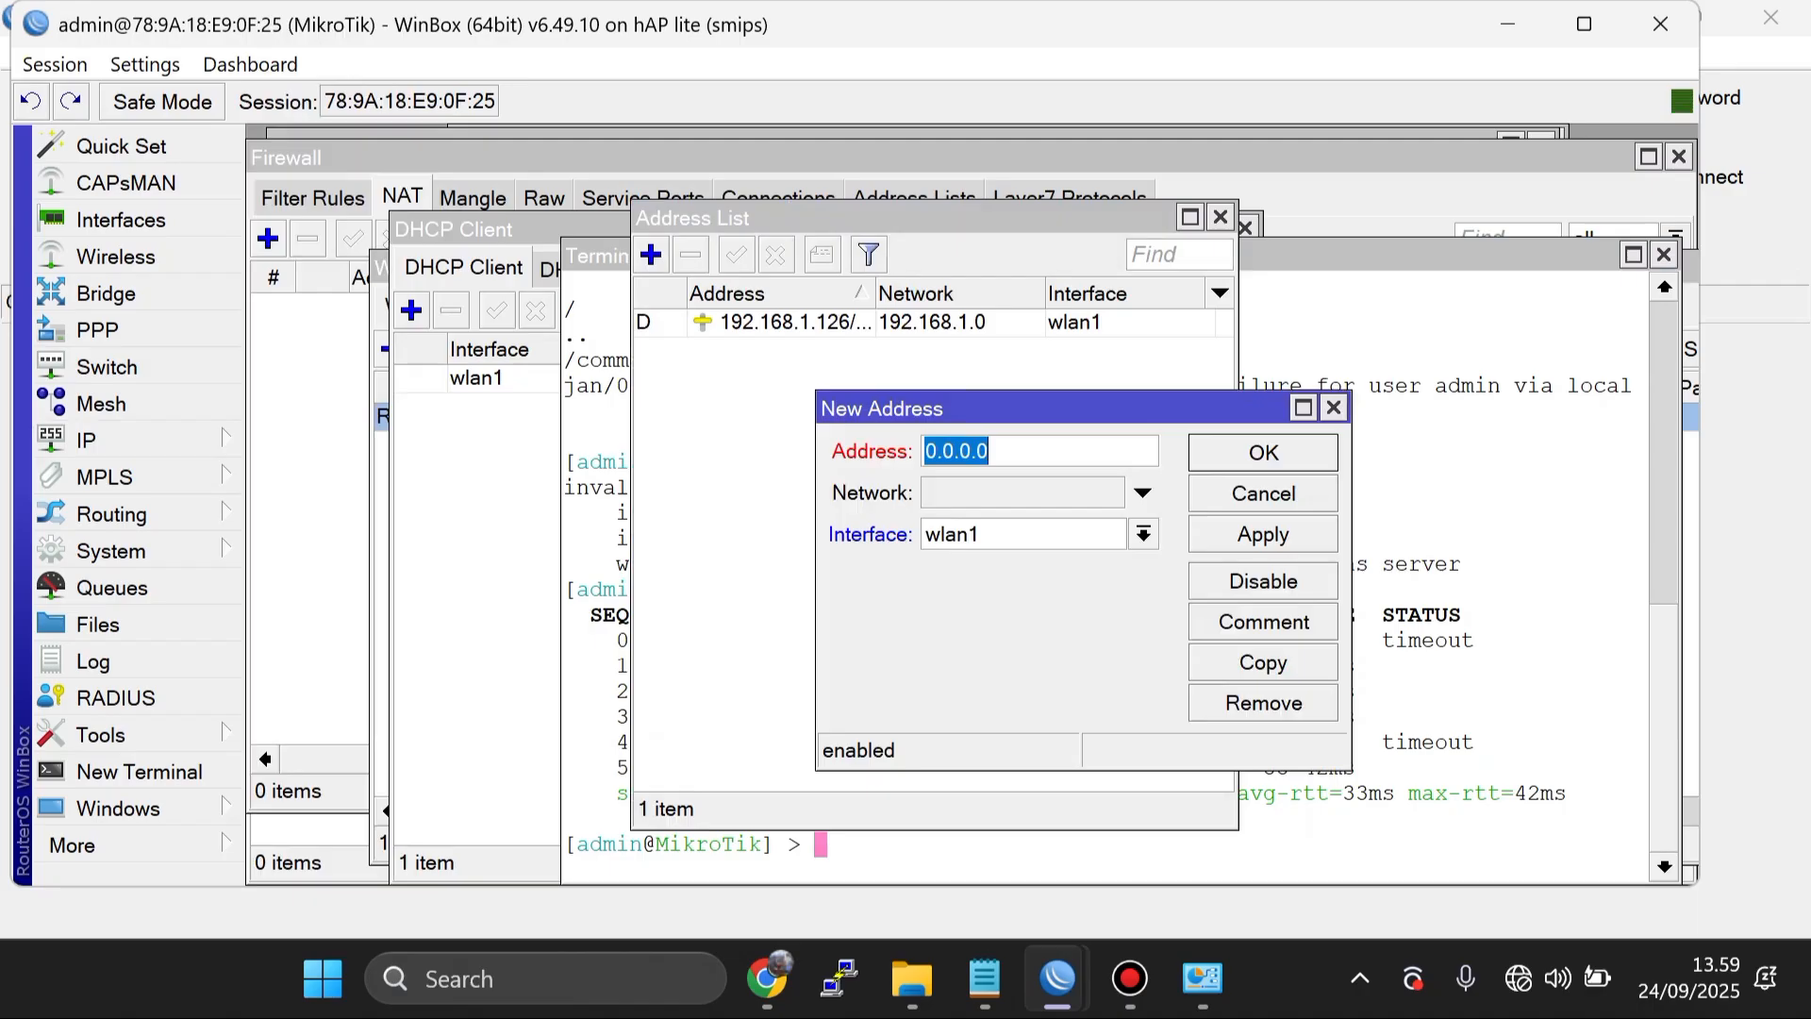
text(192.)
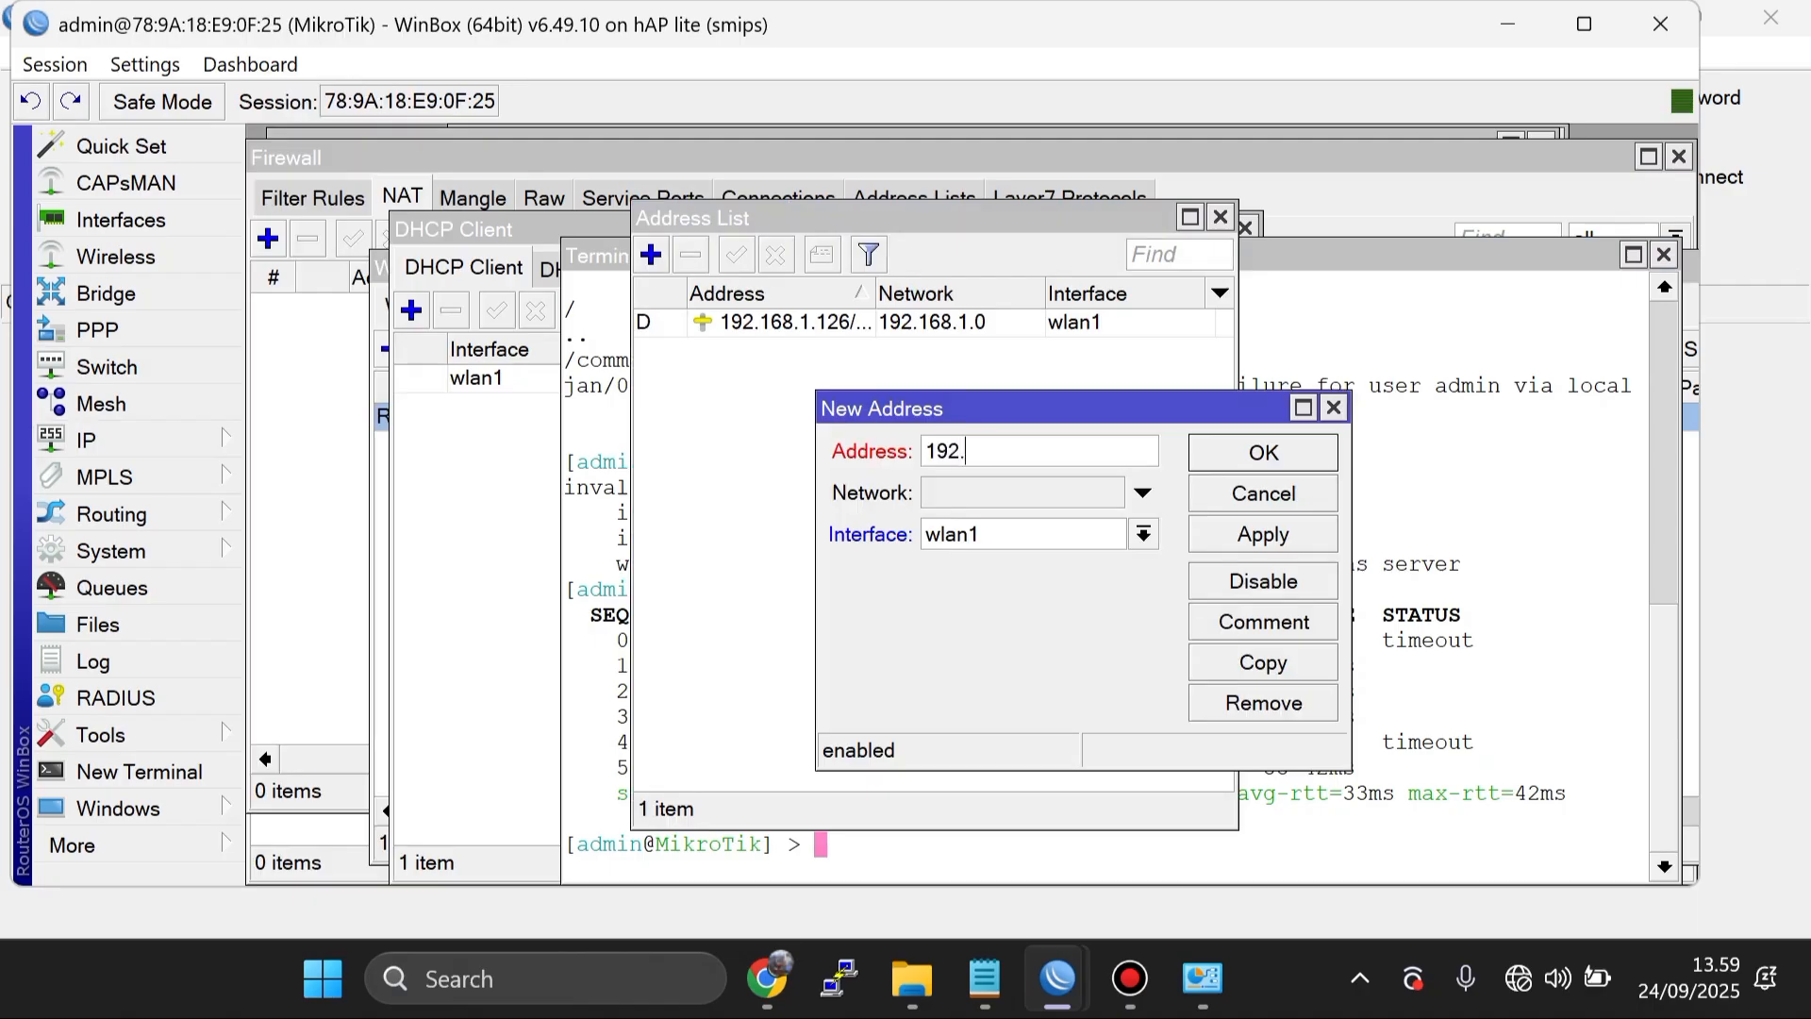
text(168)
key(BackSpace)
text(9.2.1/24)
click(1143, 535)
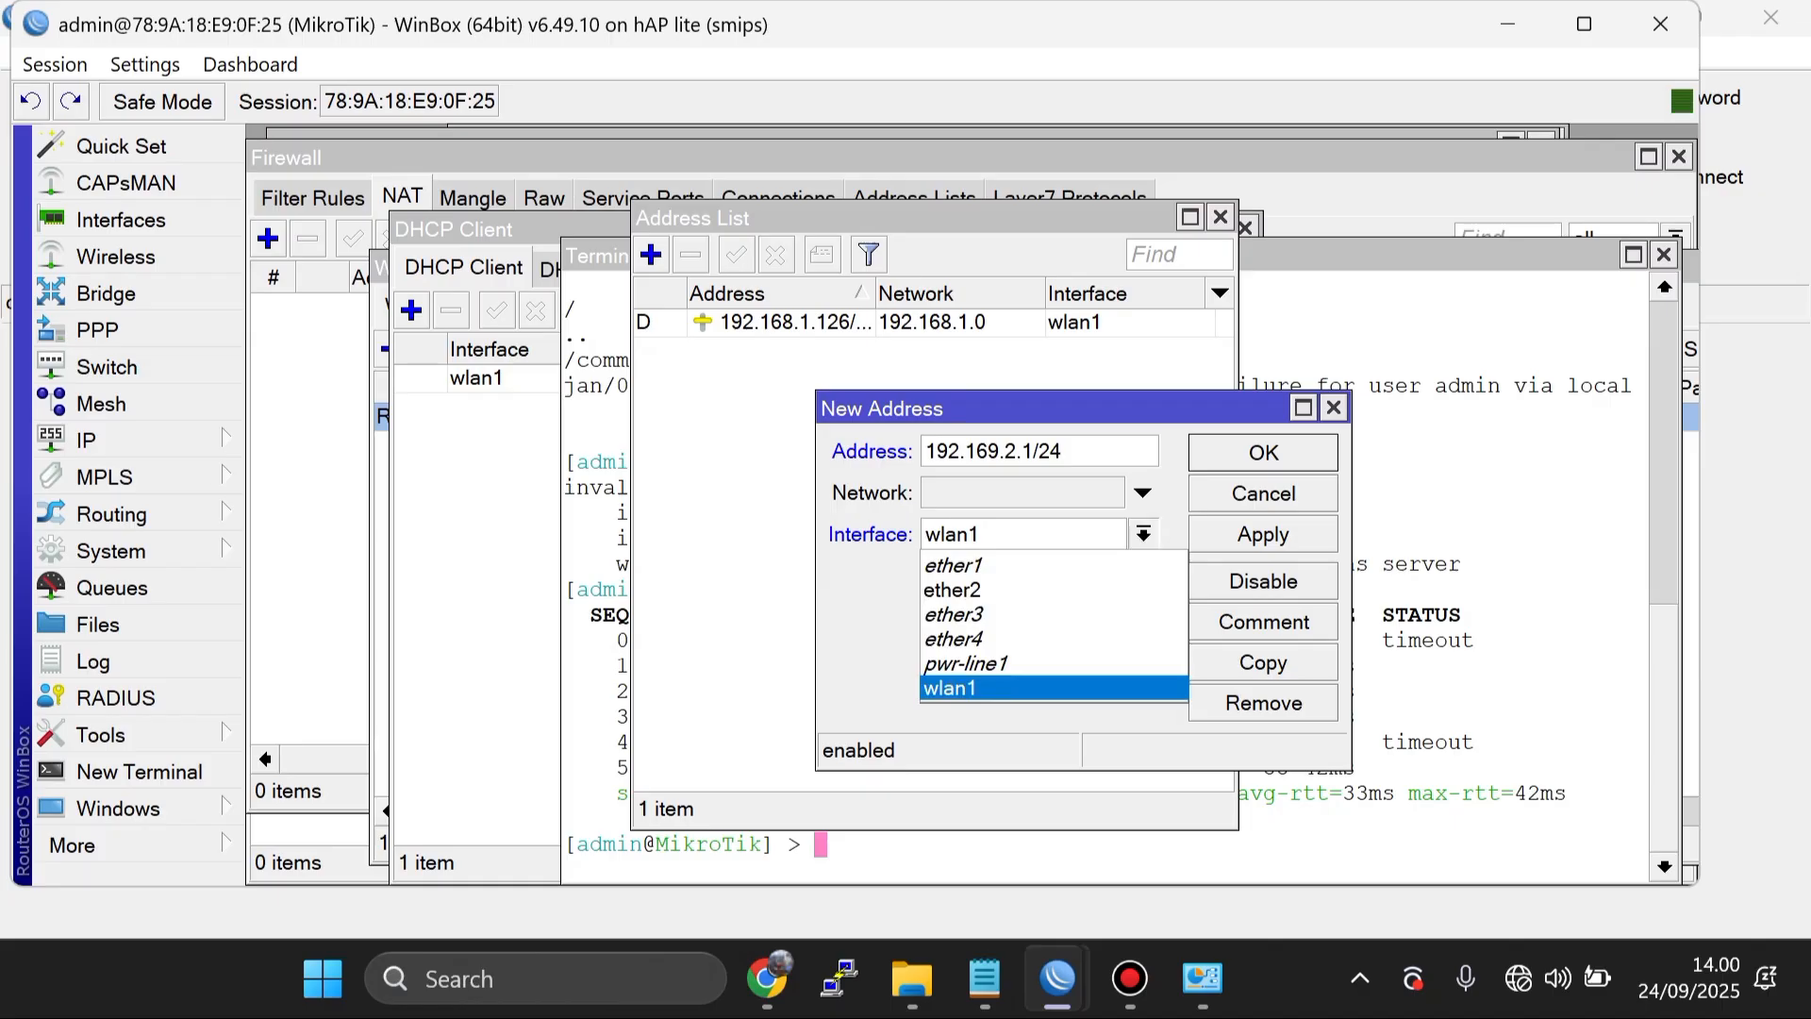
click(952, 590)
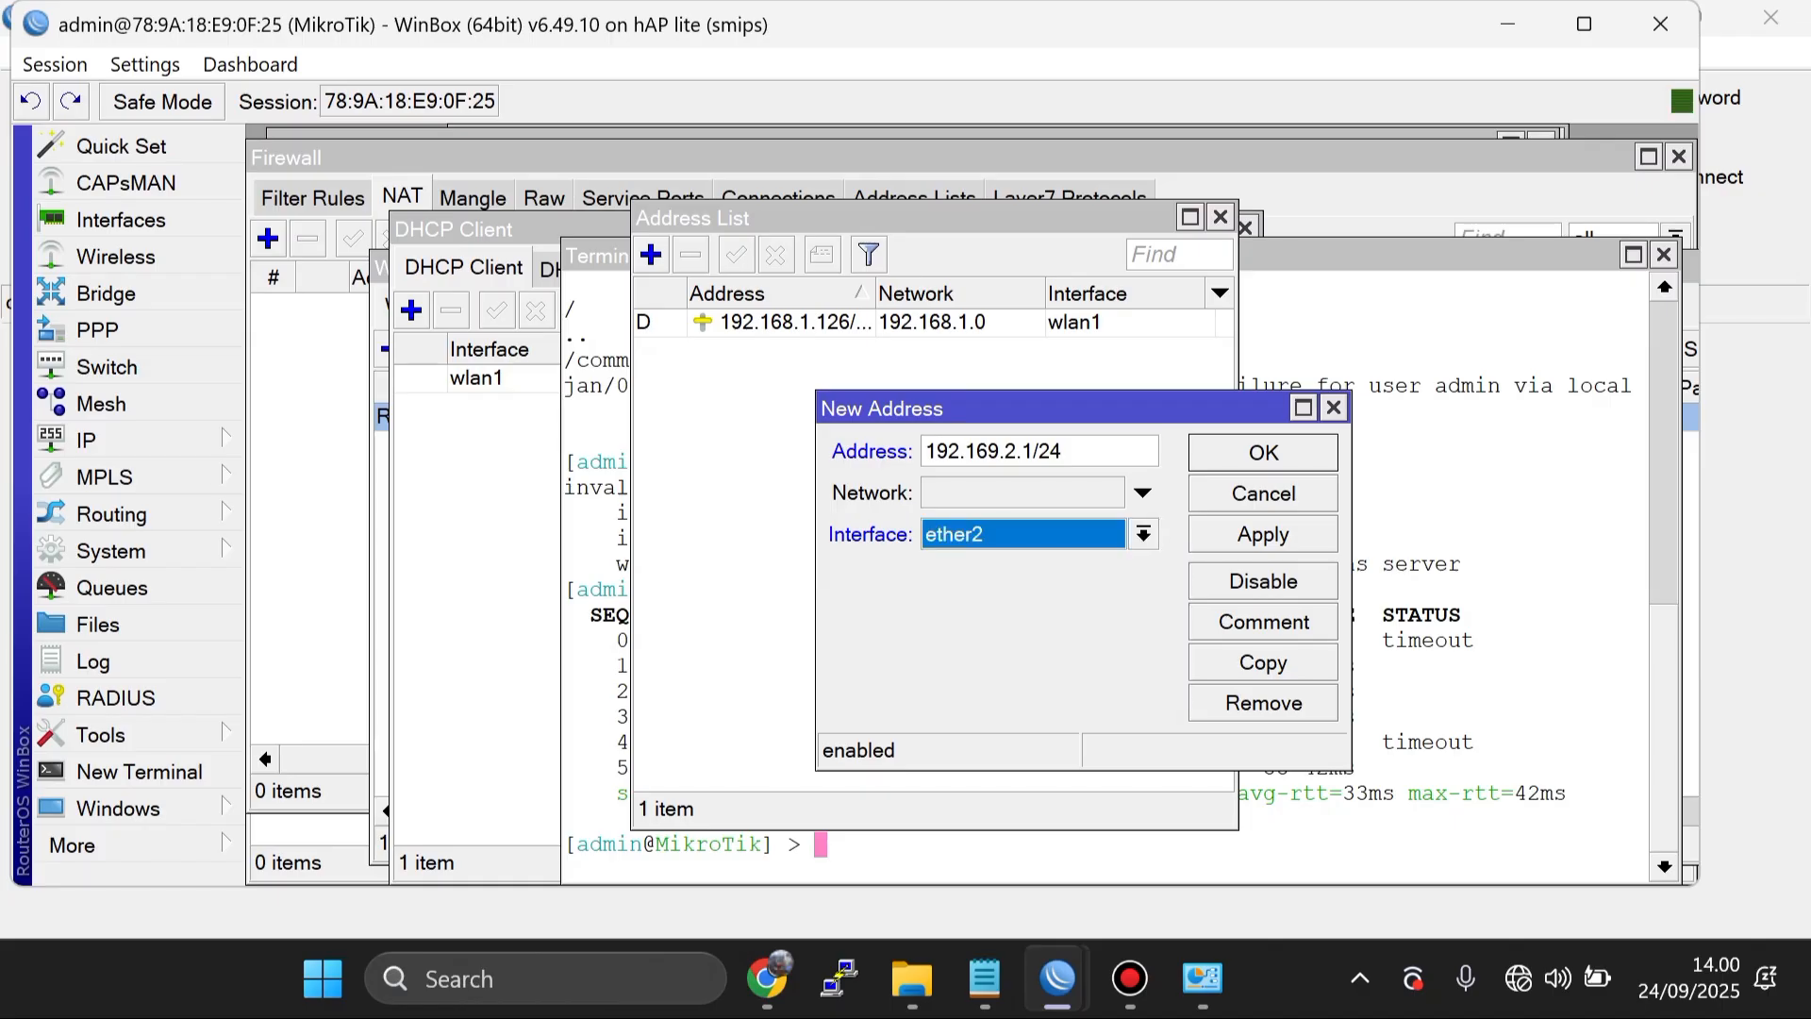
click(1263, 535)
click(1263, 453)
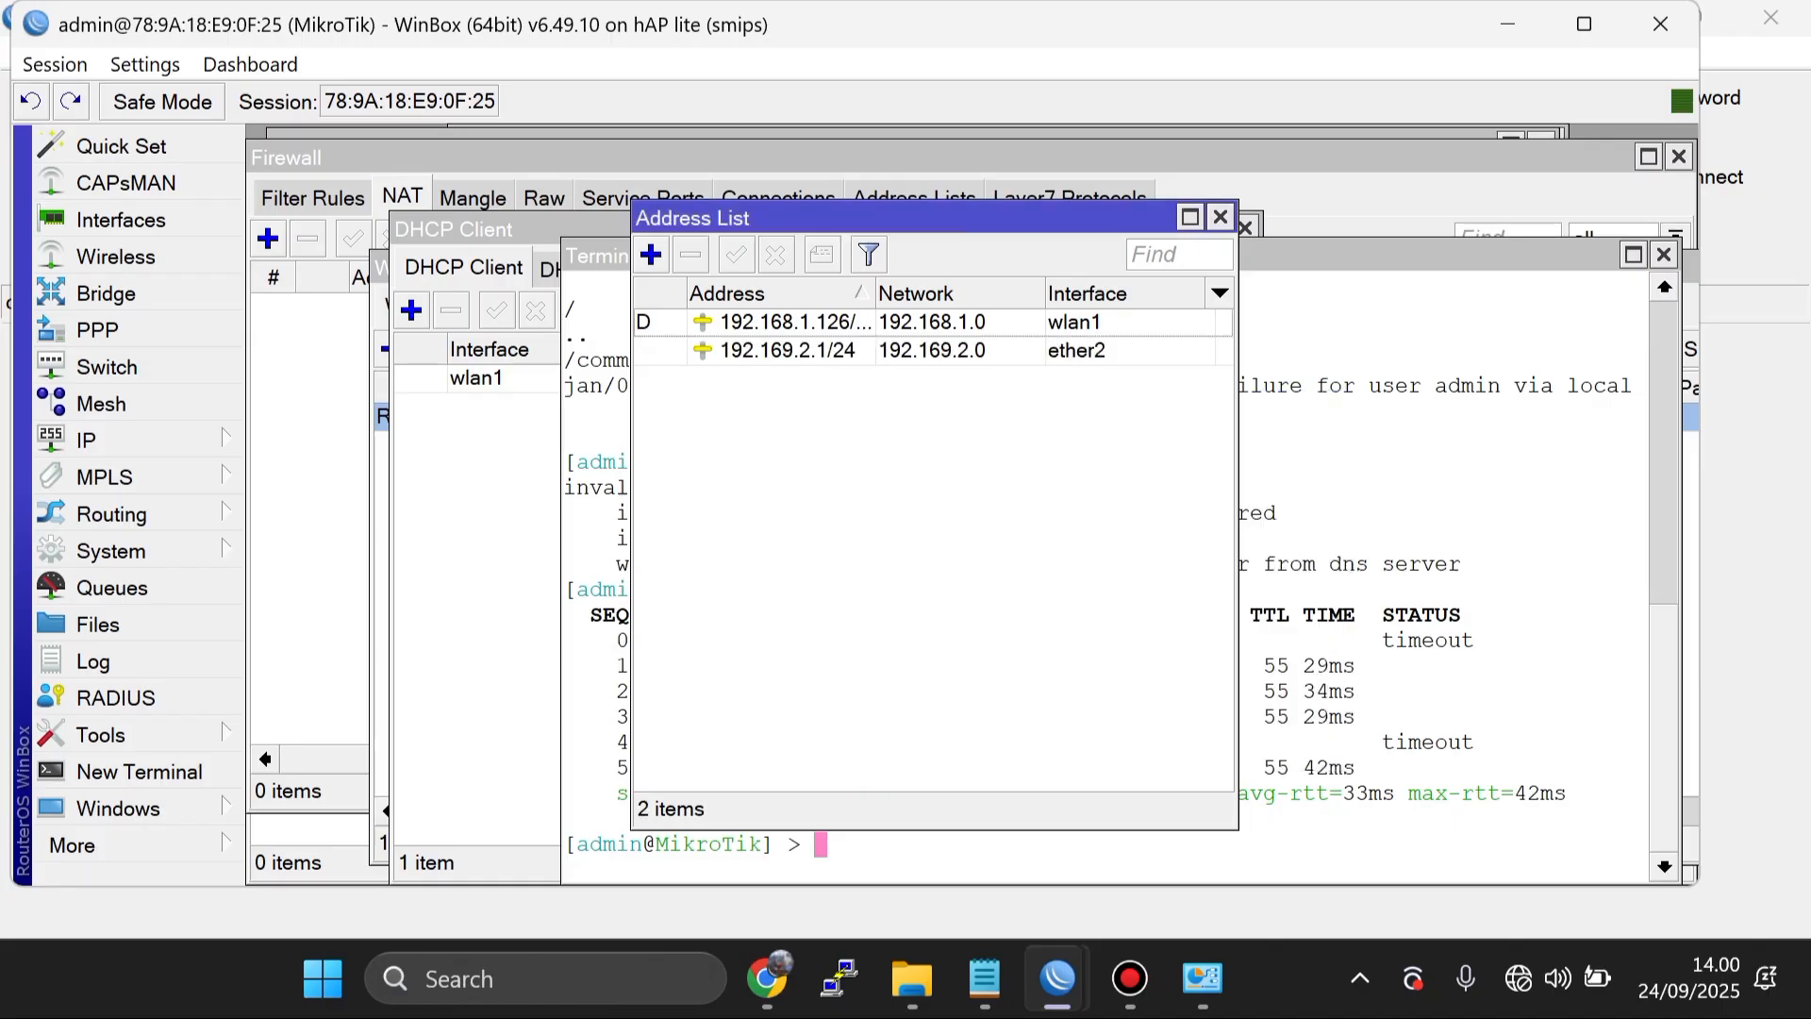
- Select the new ether2 address entry and briefly view the DHCP Server window
click(789, 350)
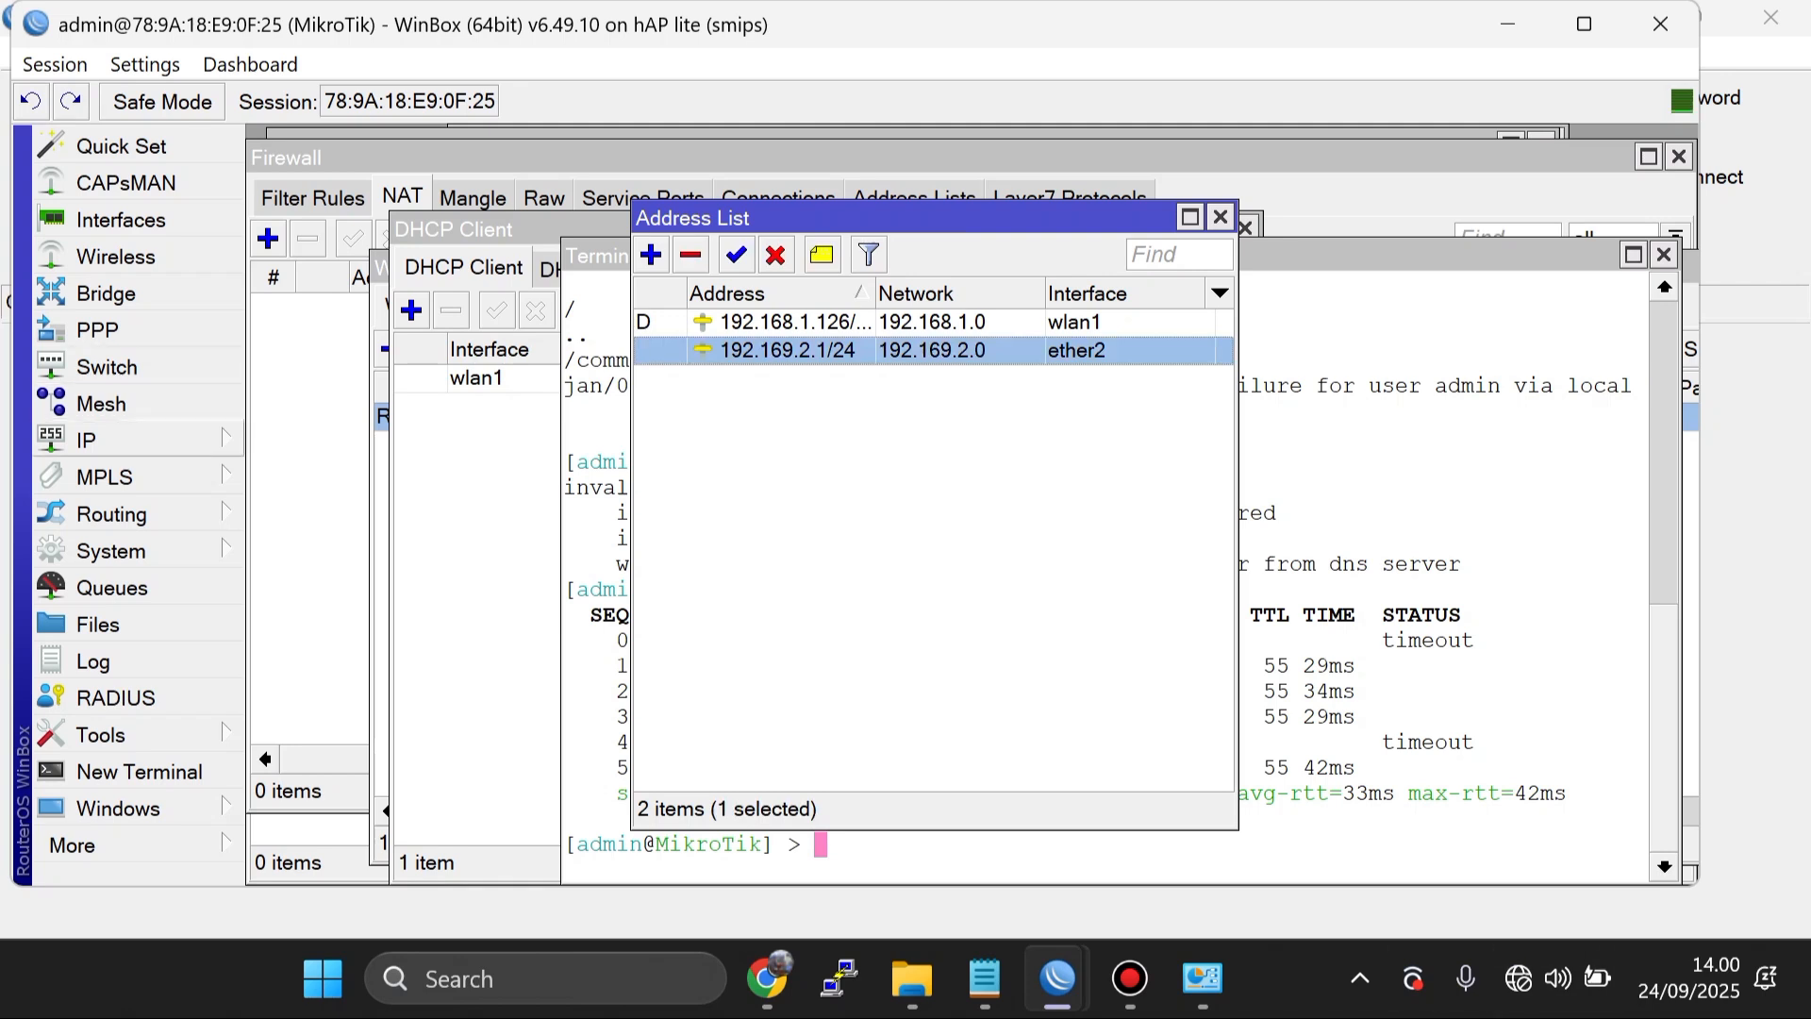
click(132, 439)
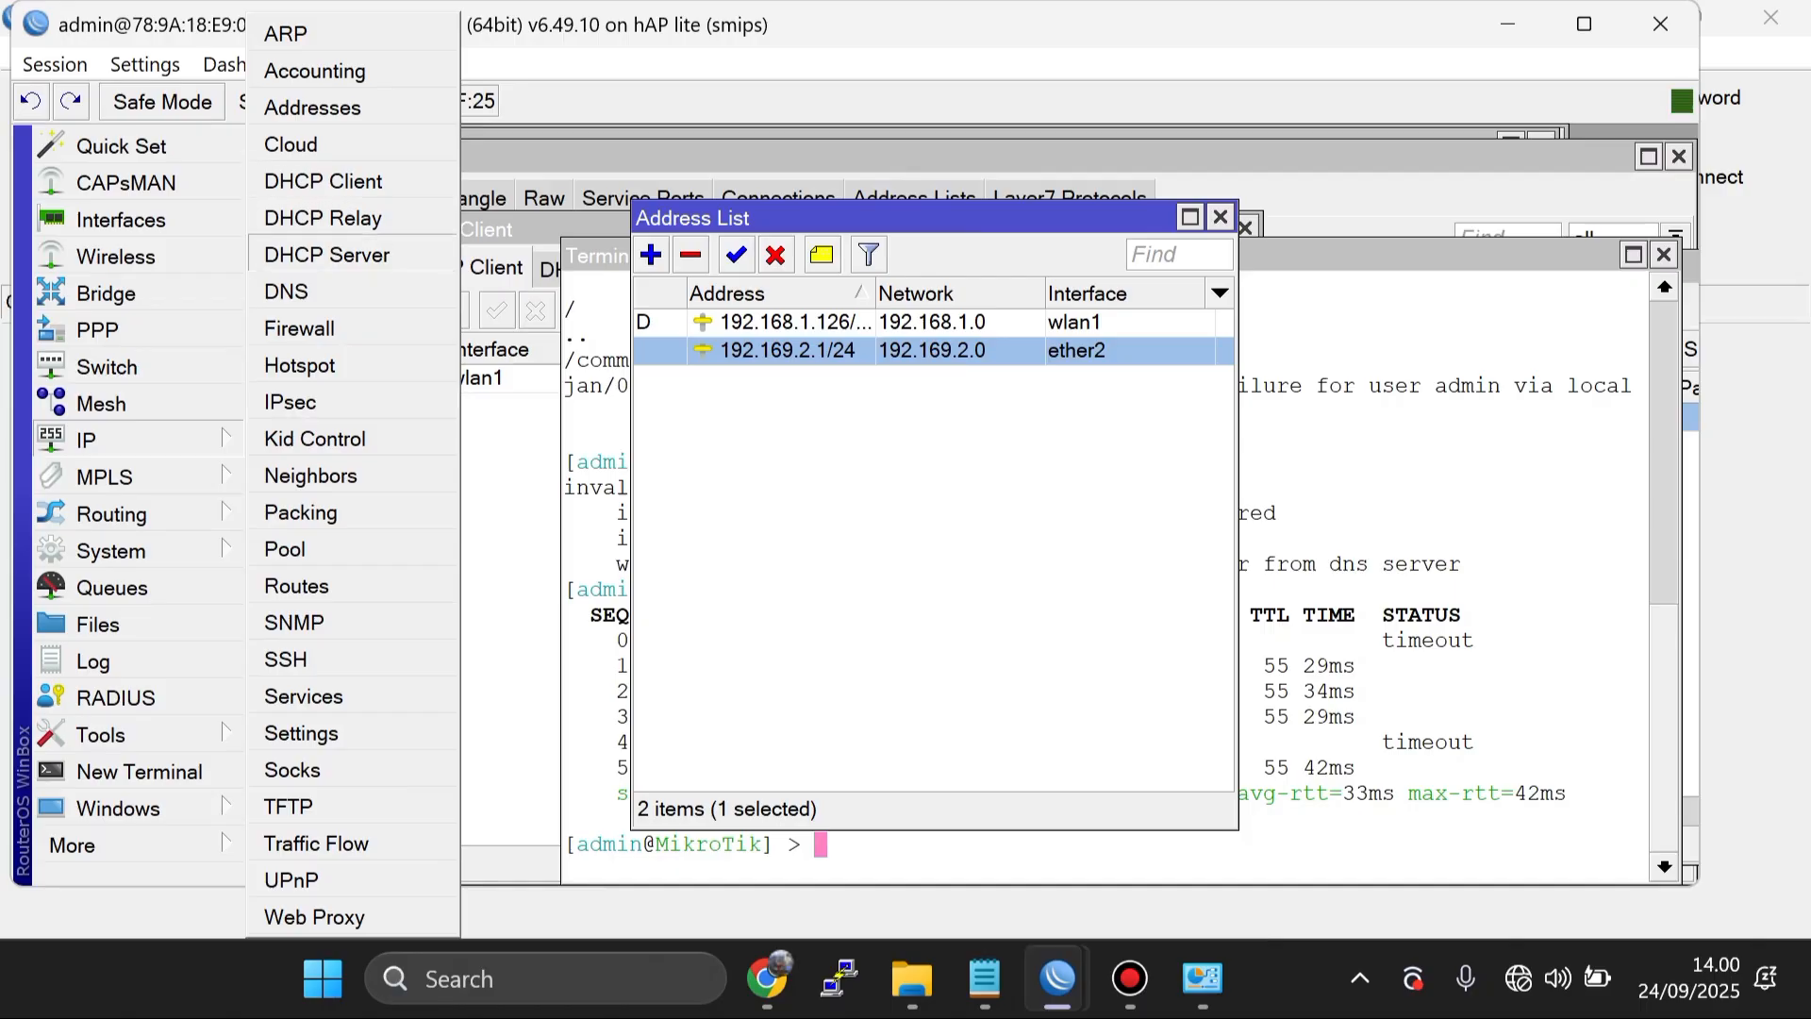
click(323, 255)
click(1679, 226)
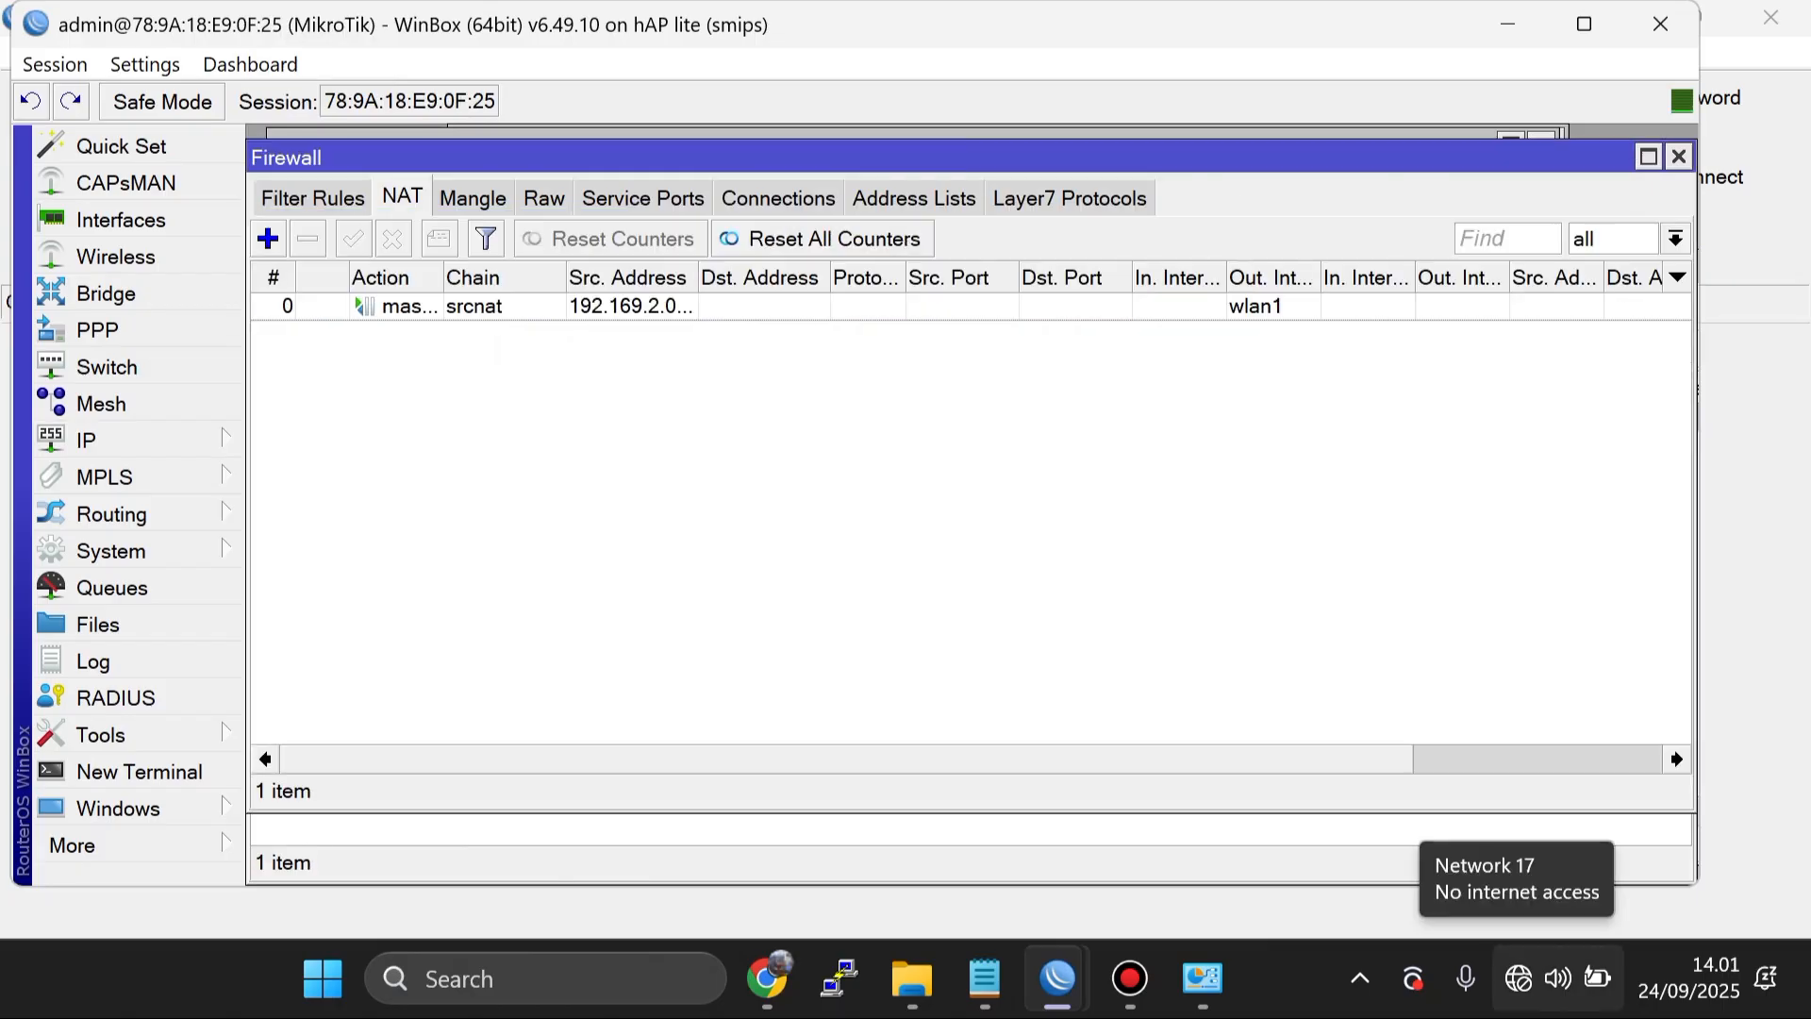
- Switch the PC Ethernet adapter's IPv4 from fixed 192.168.2.34 to obtaining an address automatically
click(1201, 978)
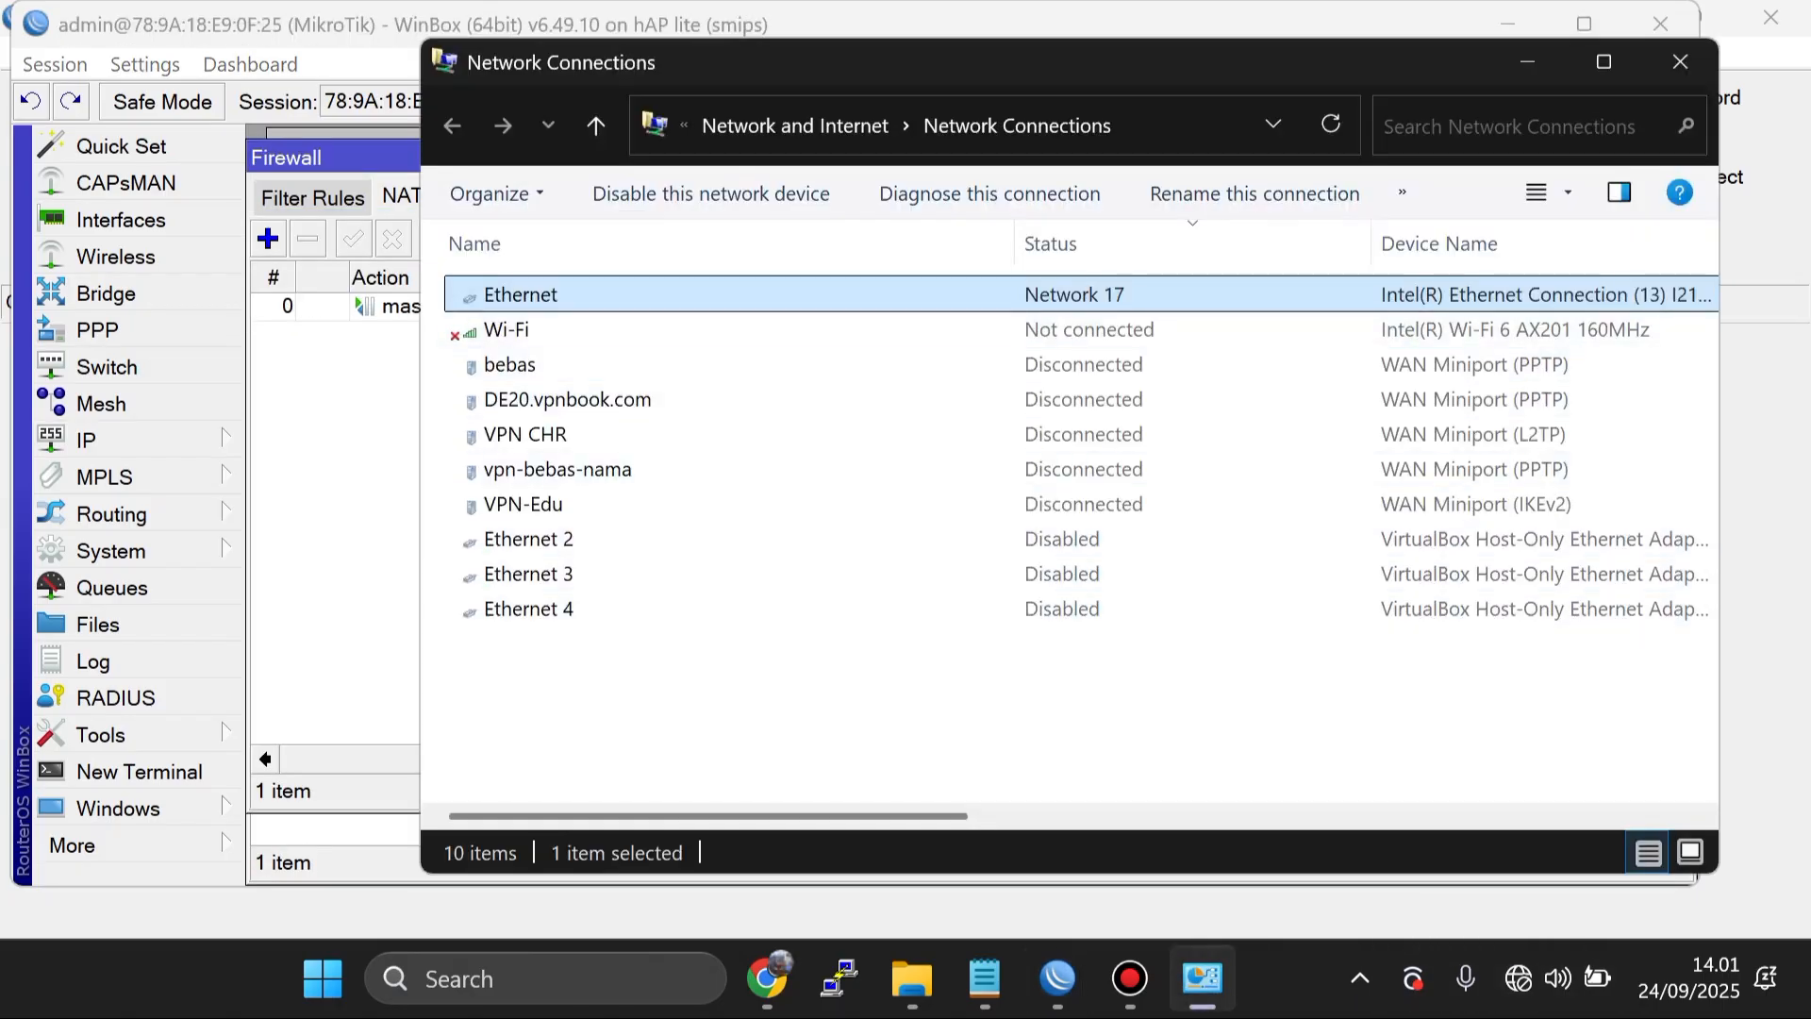
double_click(520, 295)
click(719, 764)
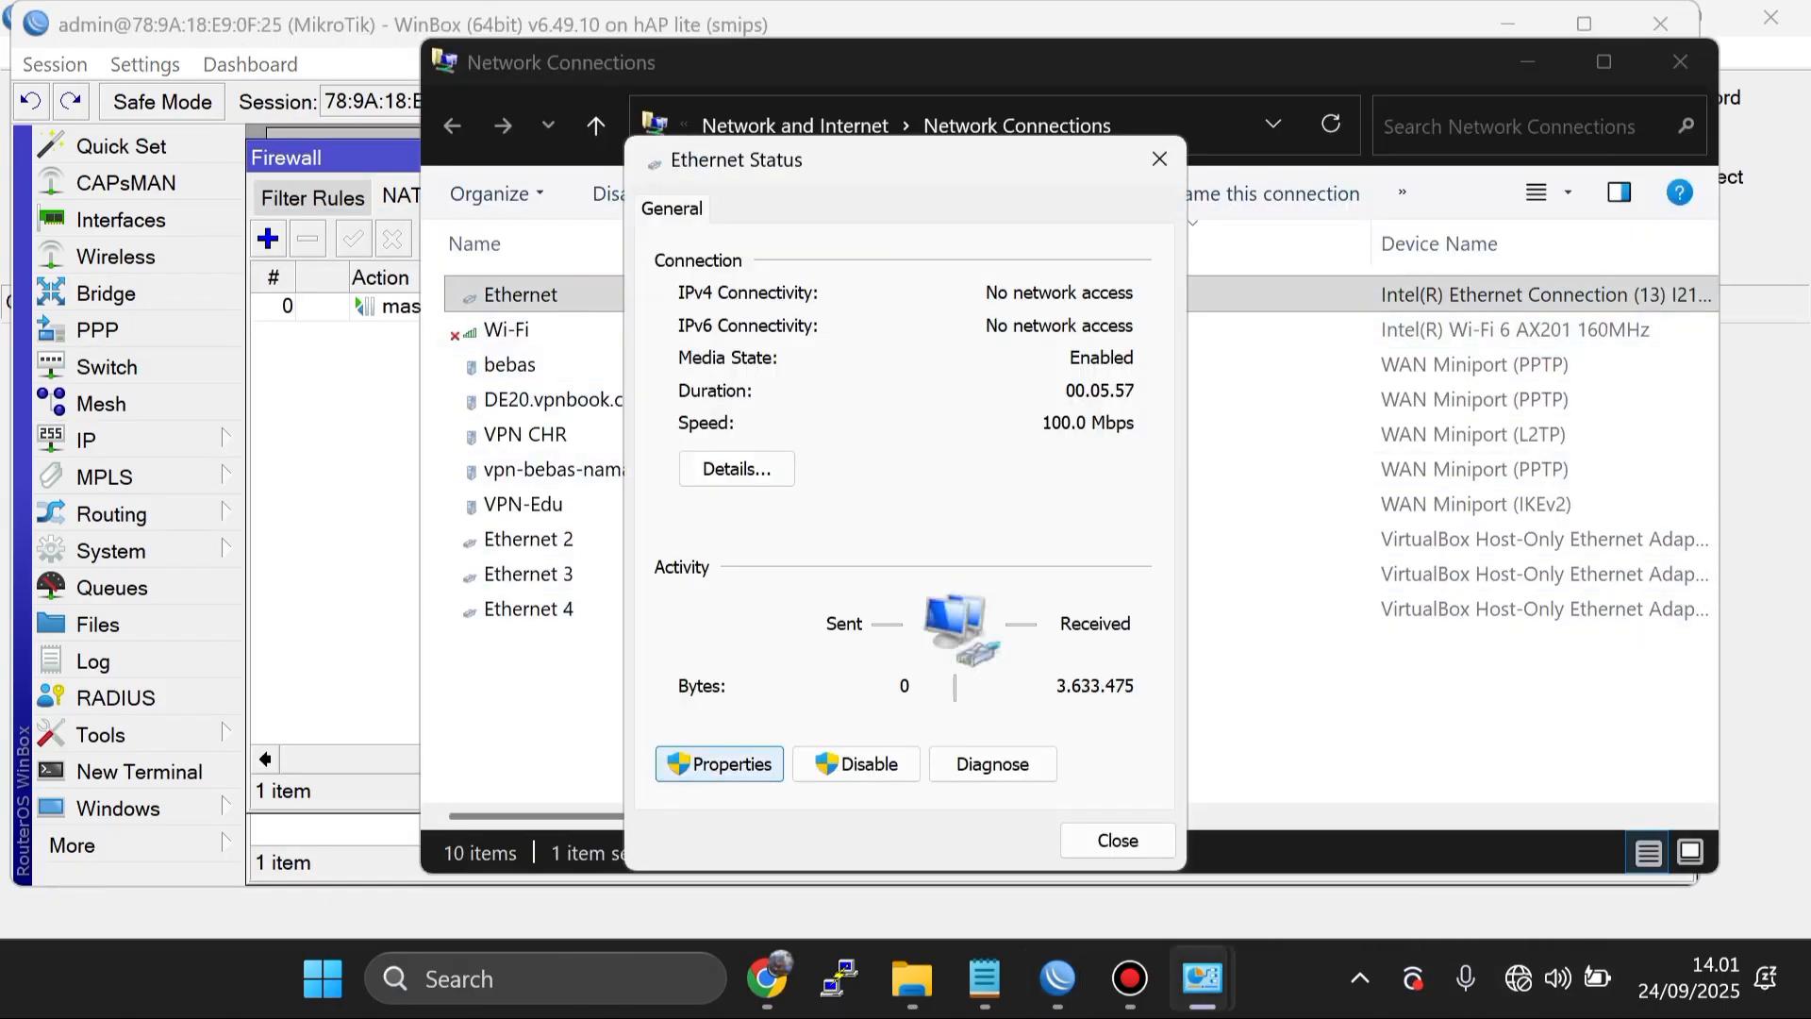
scroll(938, 525, down, 3)
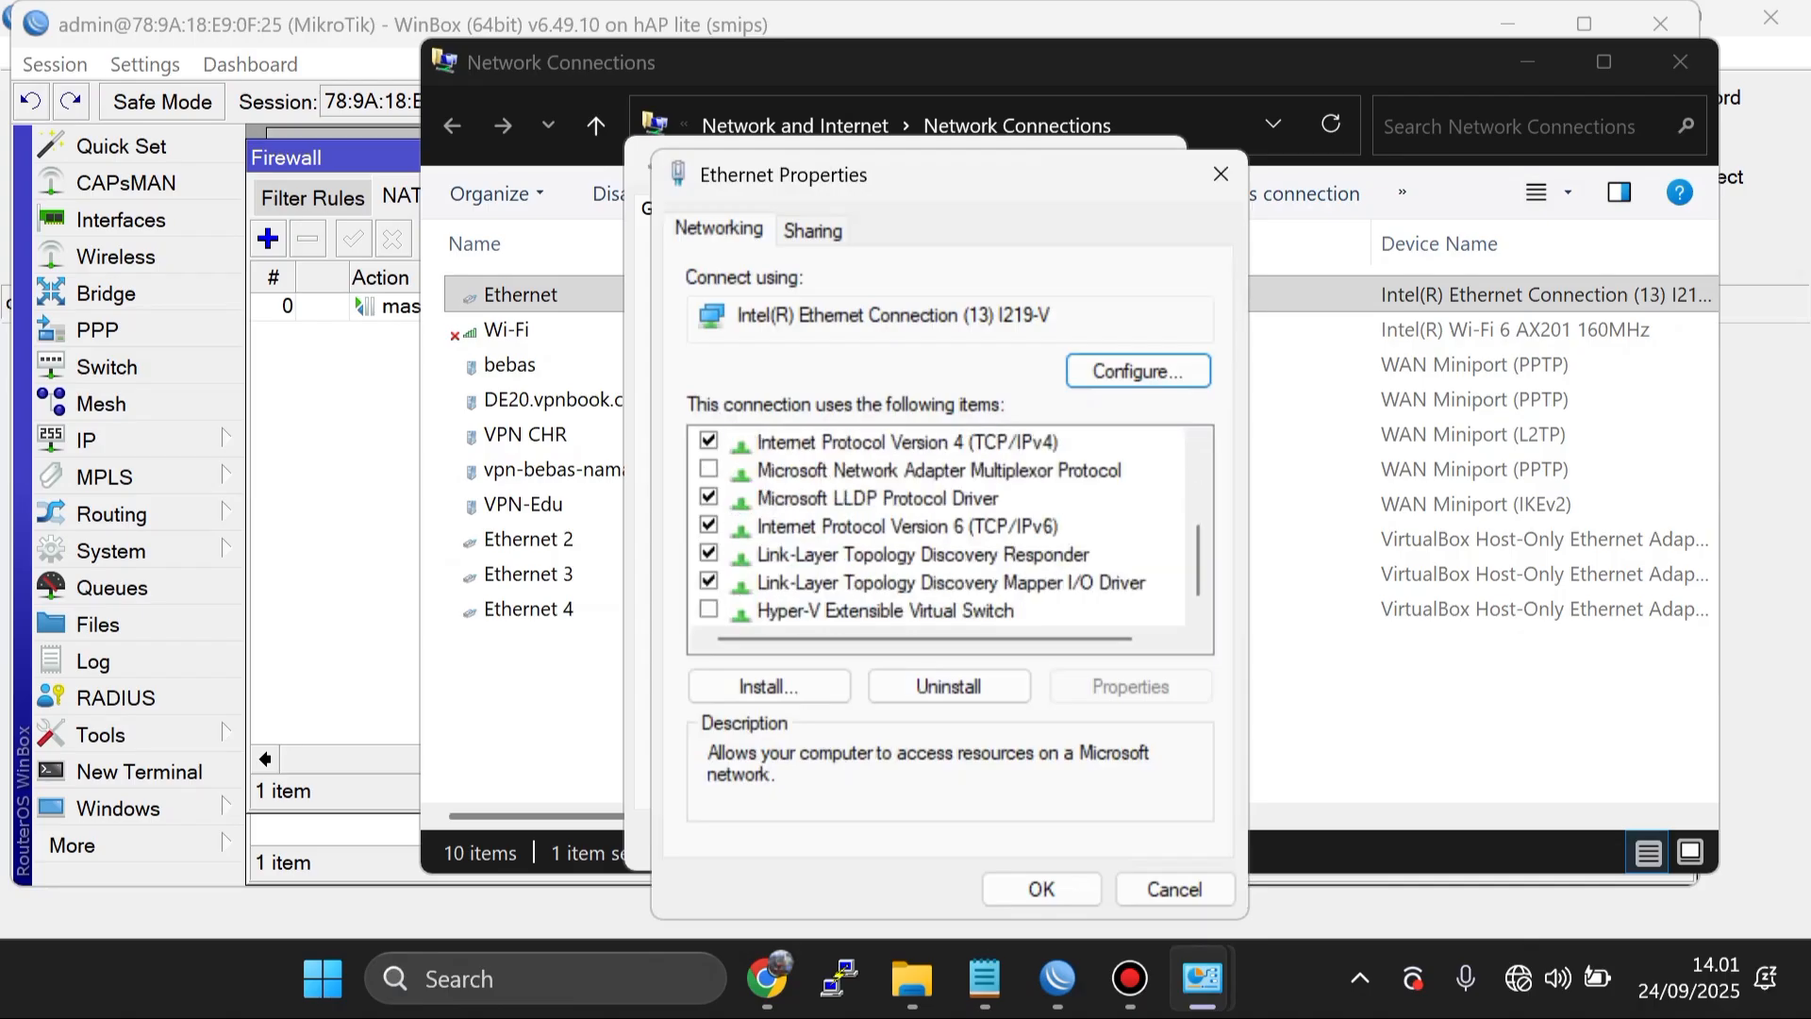
double_click(907, 443)
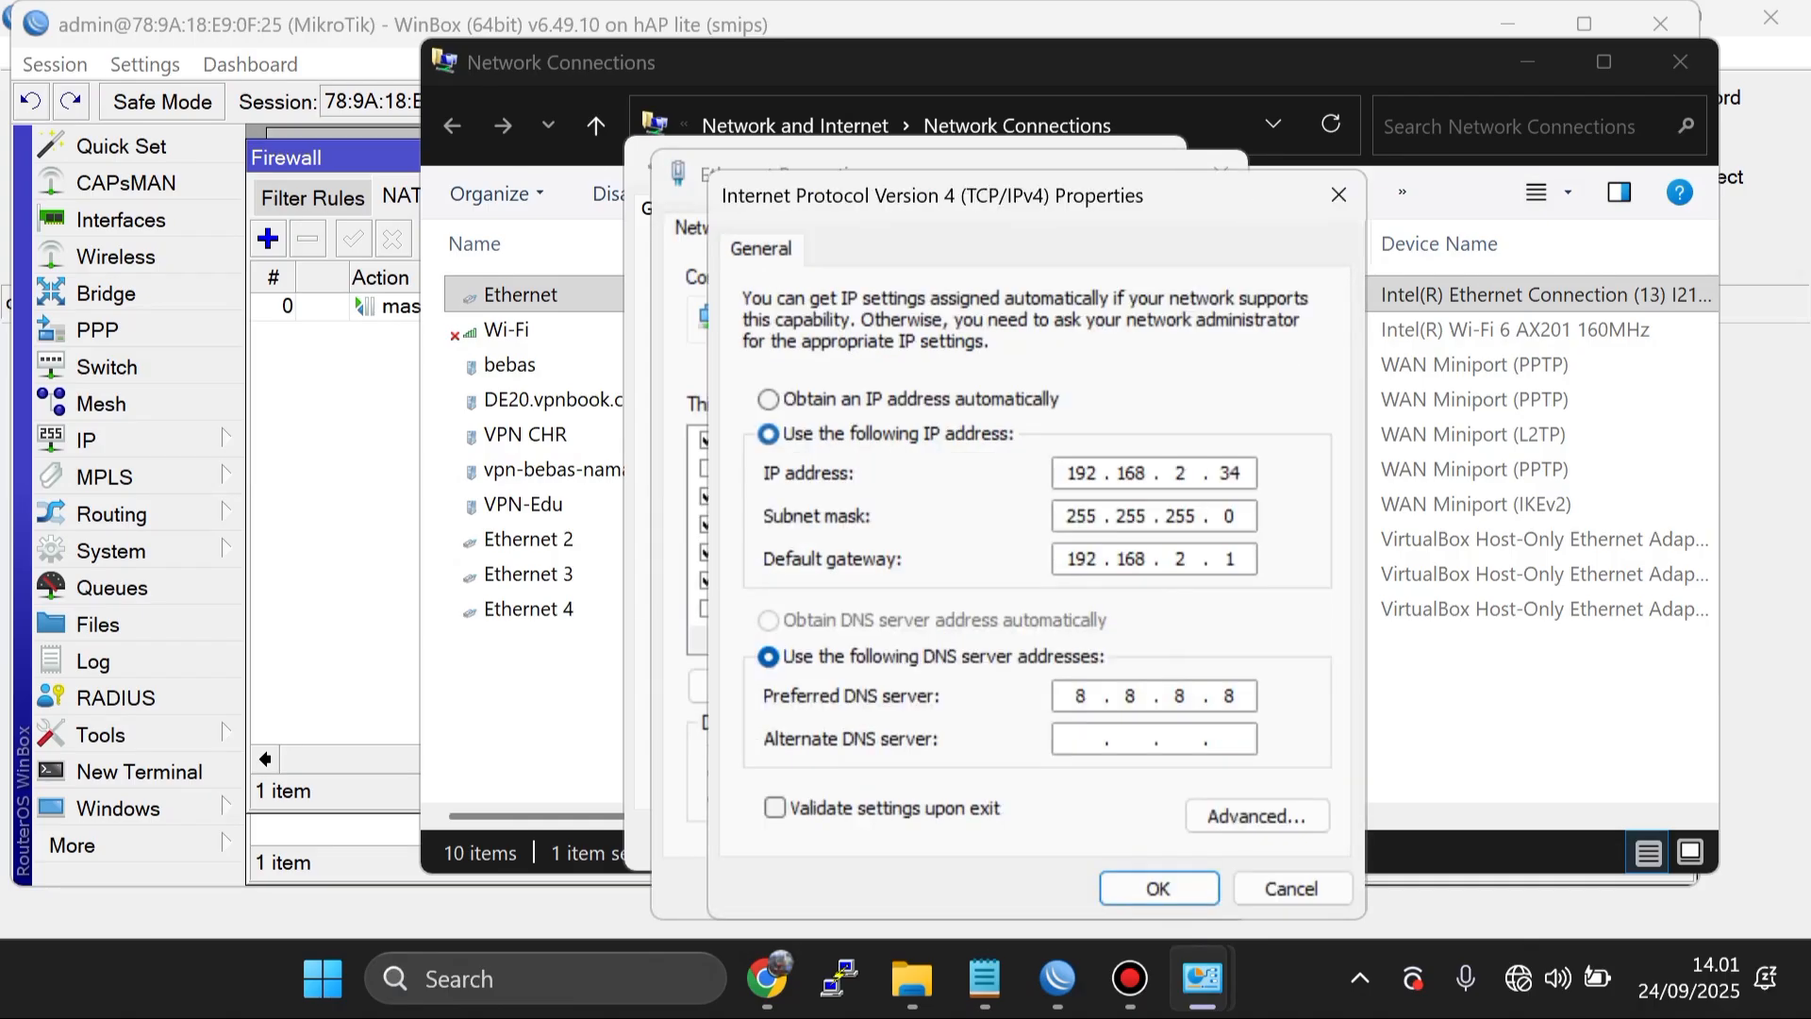
click(769, 399)
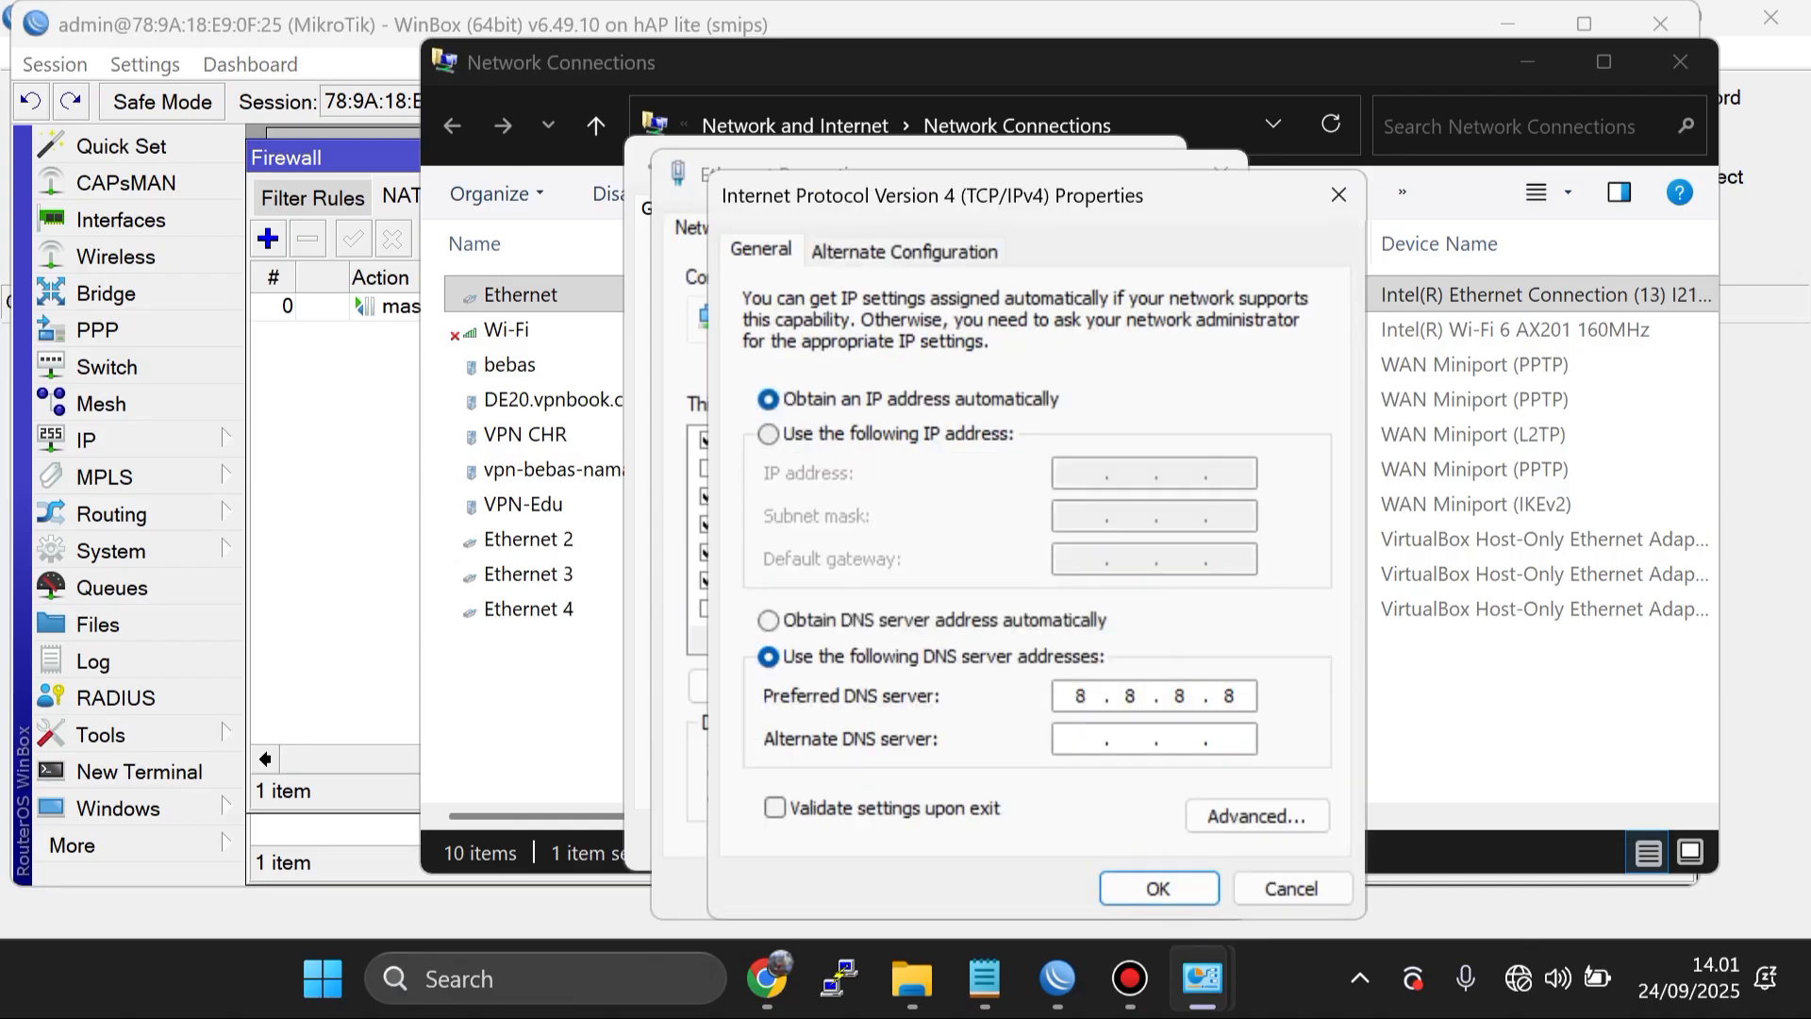
click(769, 620)
click(1158, 888)
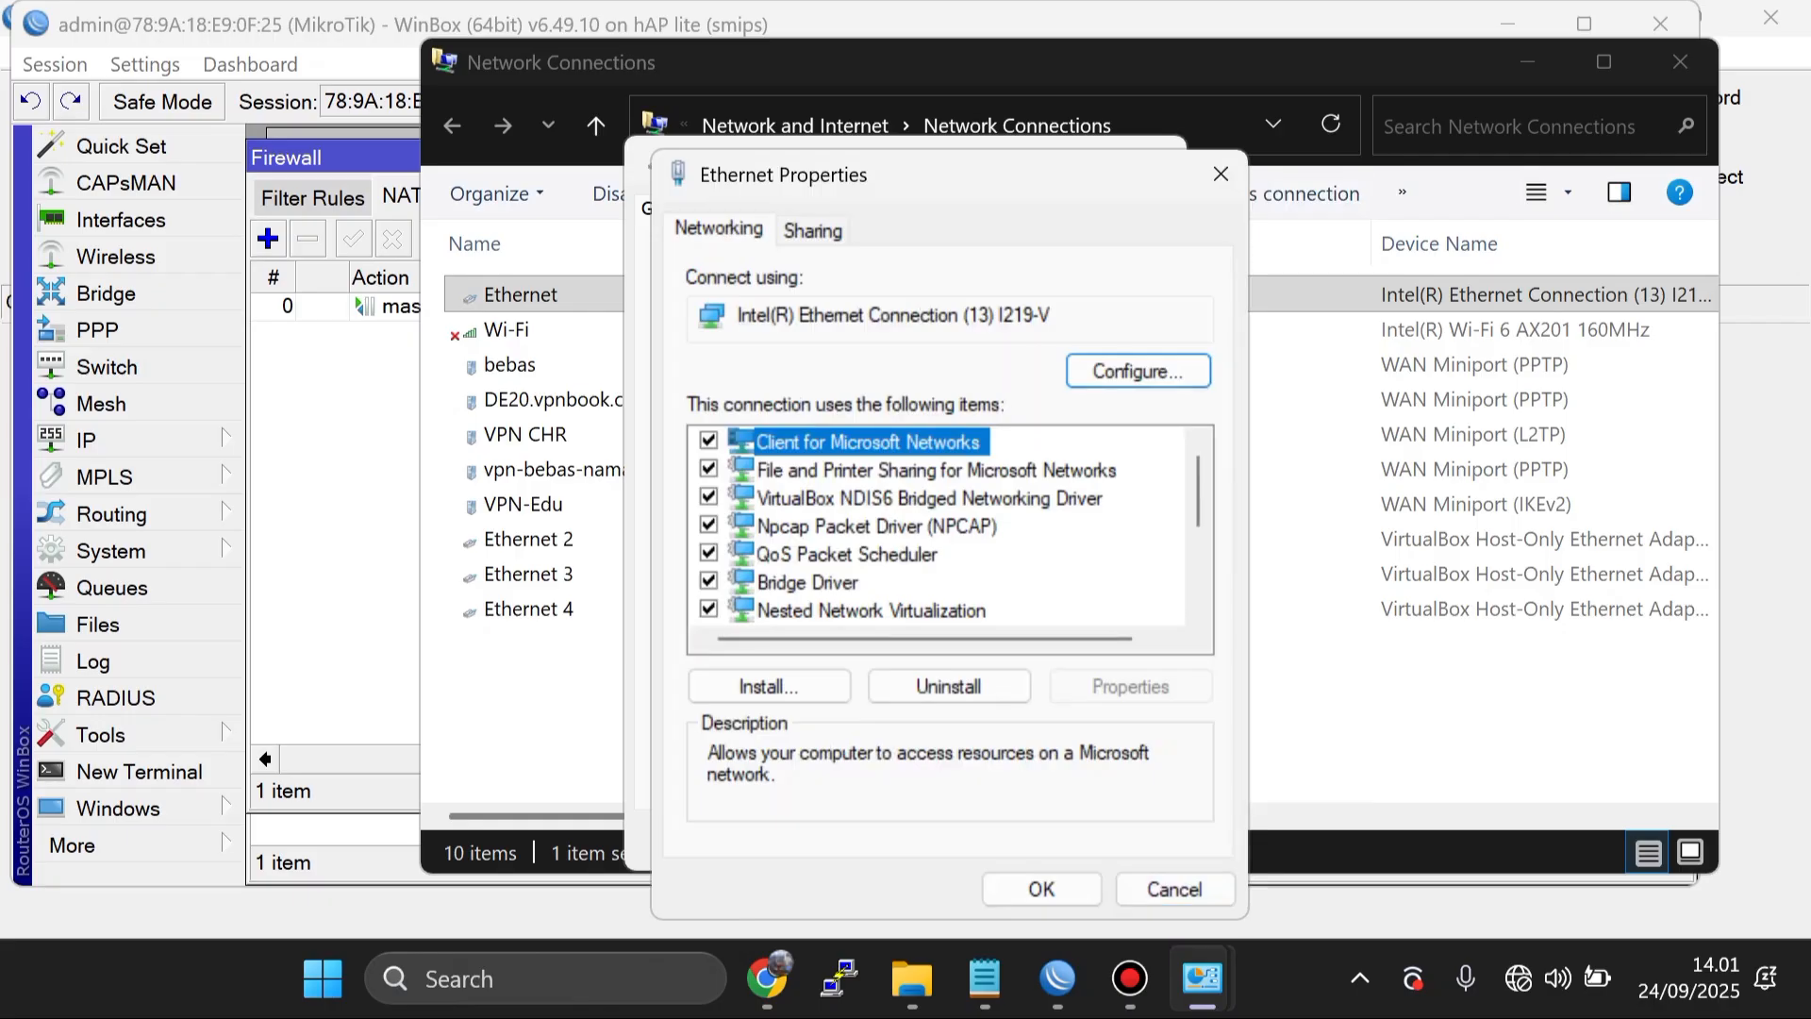
click(1042, 888)
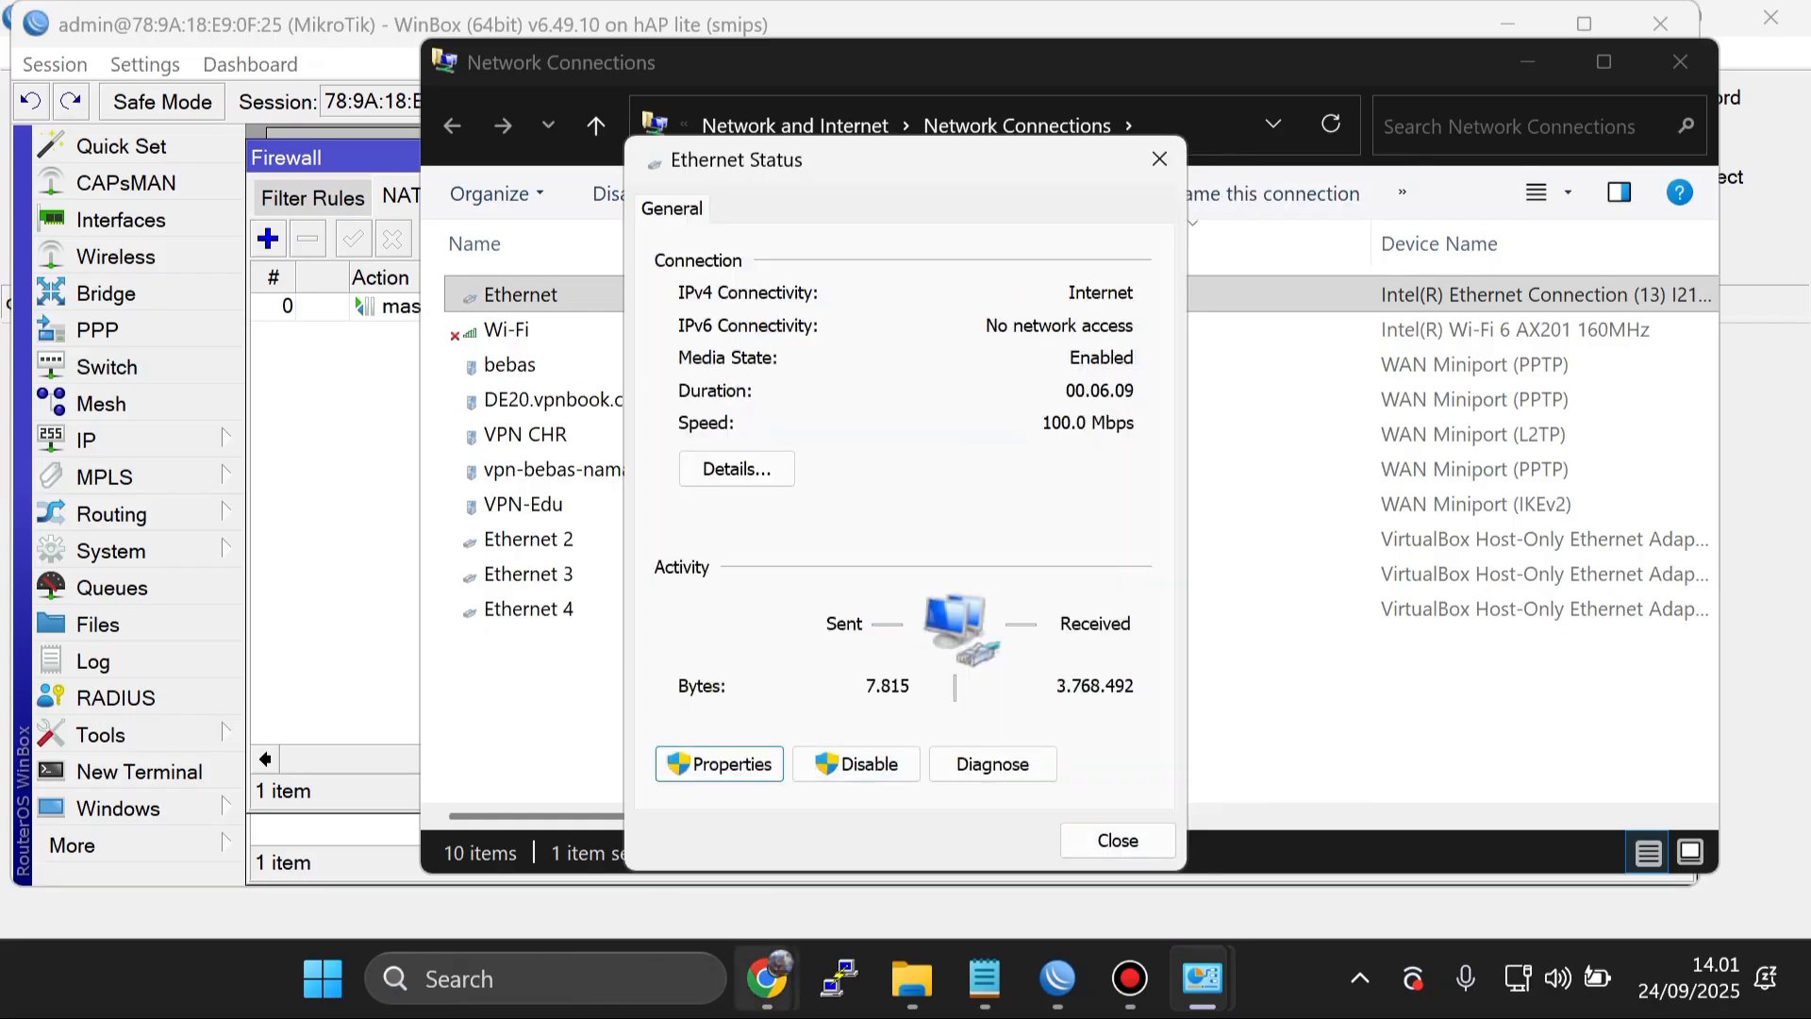
click(1057, 978)
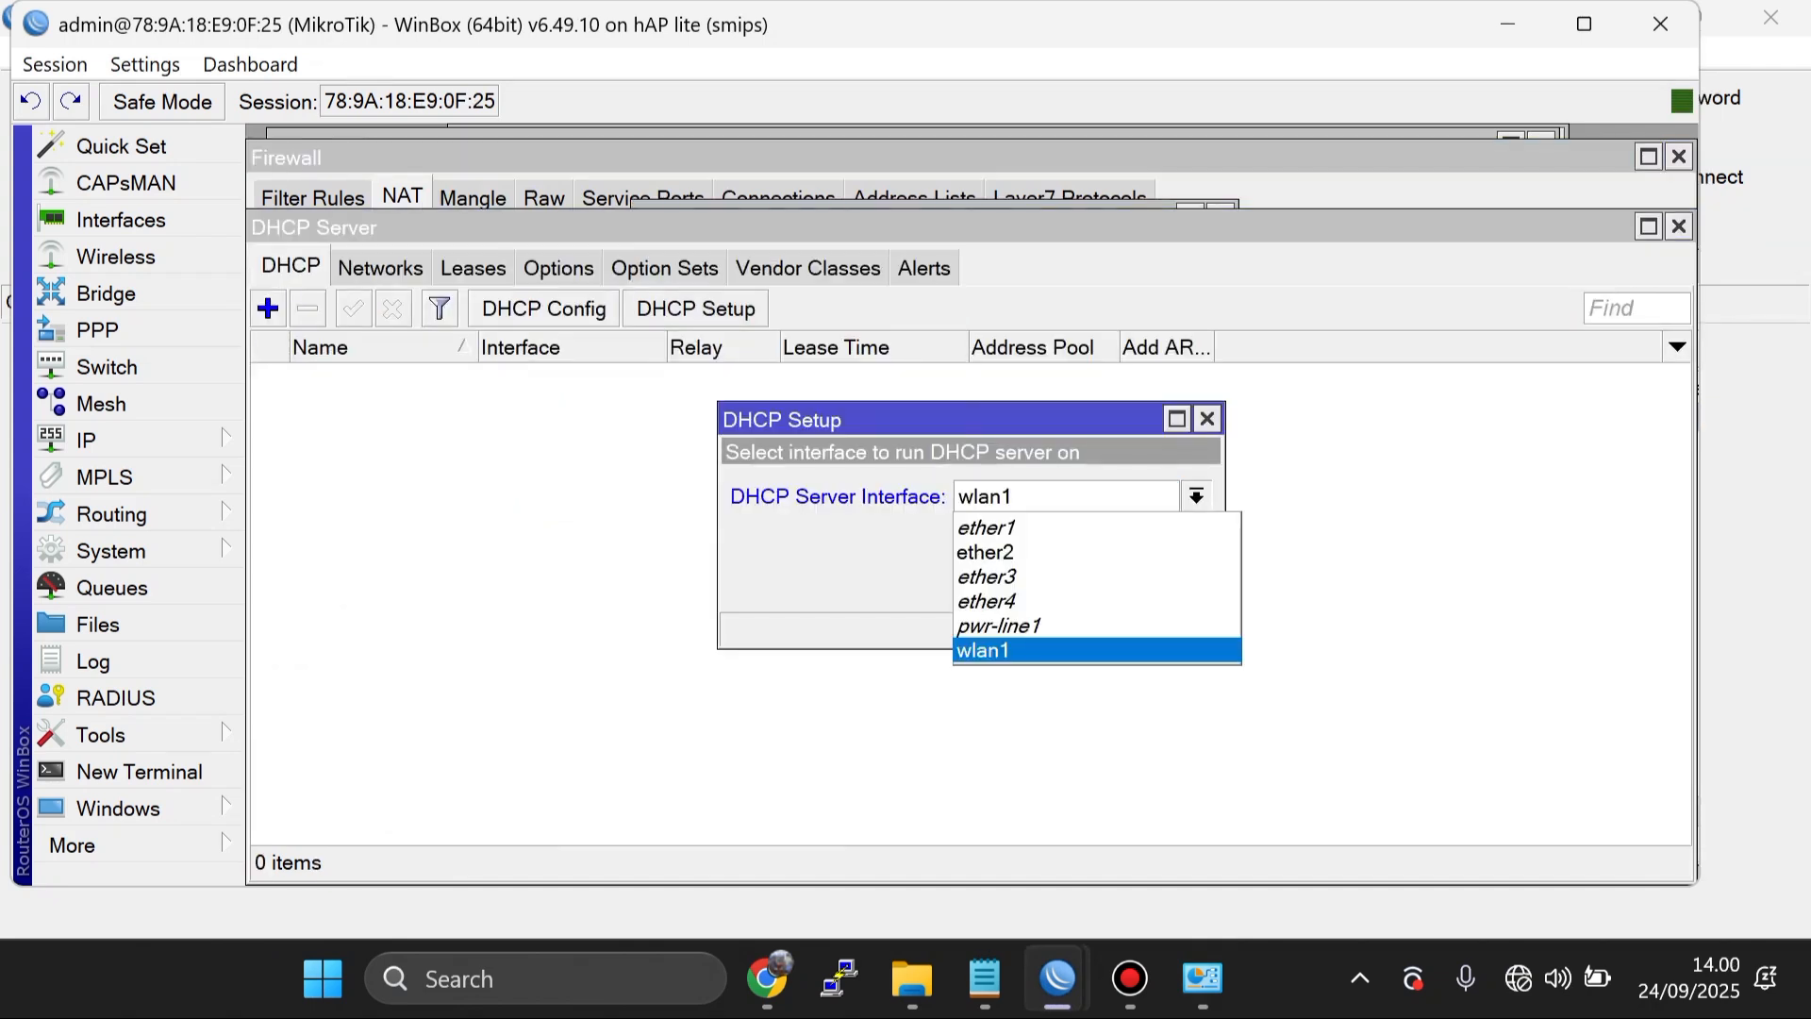
- Set up the DHCP server on ether2, accepting suggested address space, gateway, DNS and 00:10:00 lease
click(1064, 553)
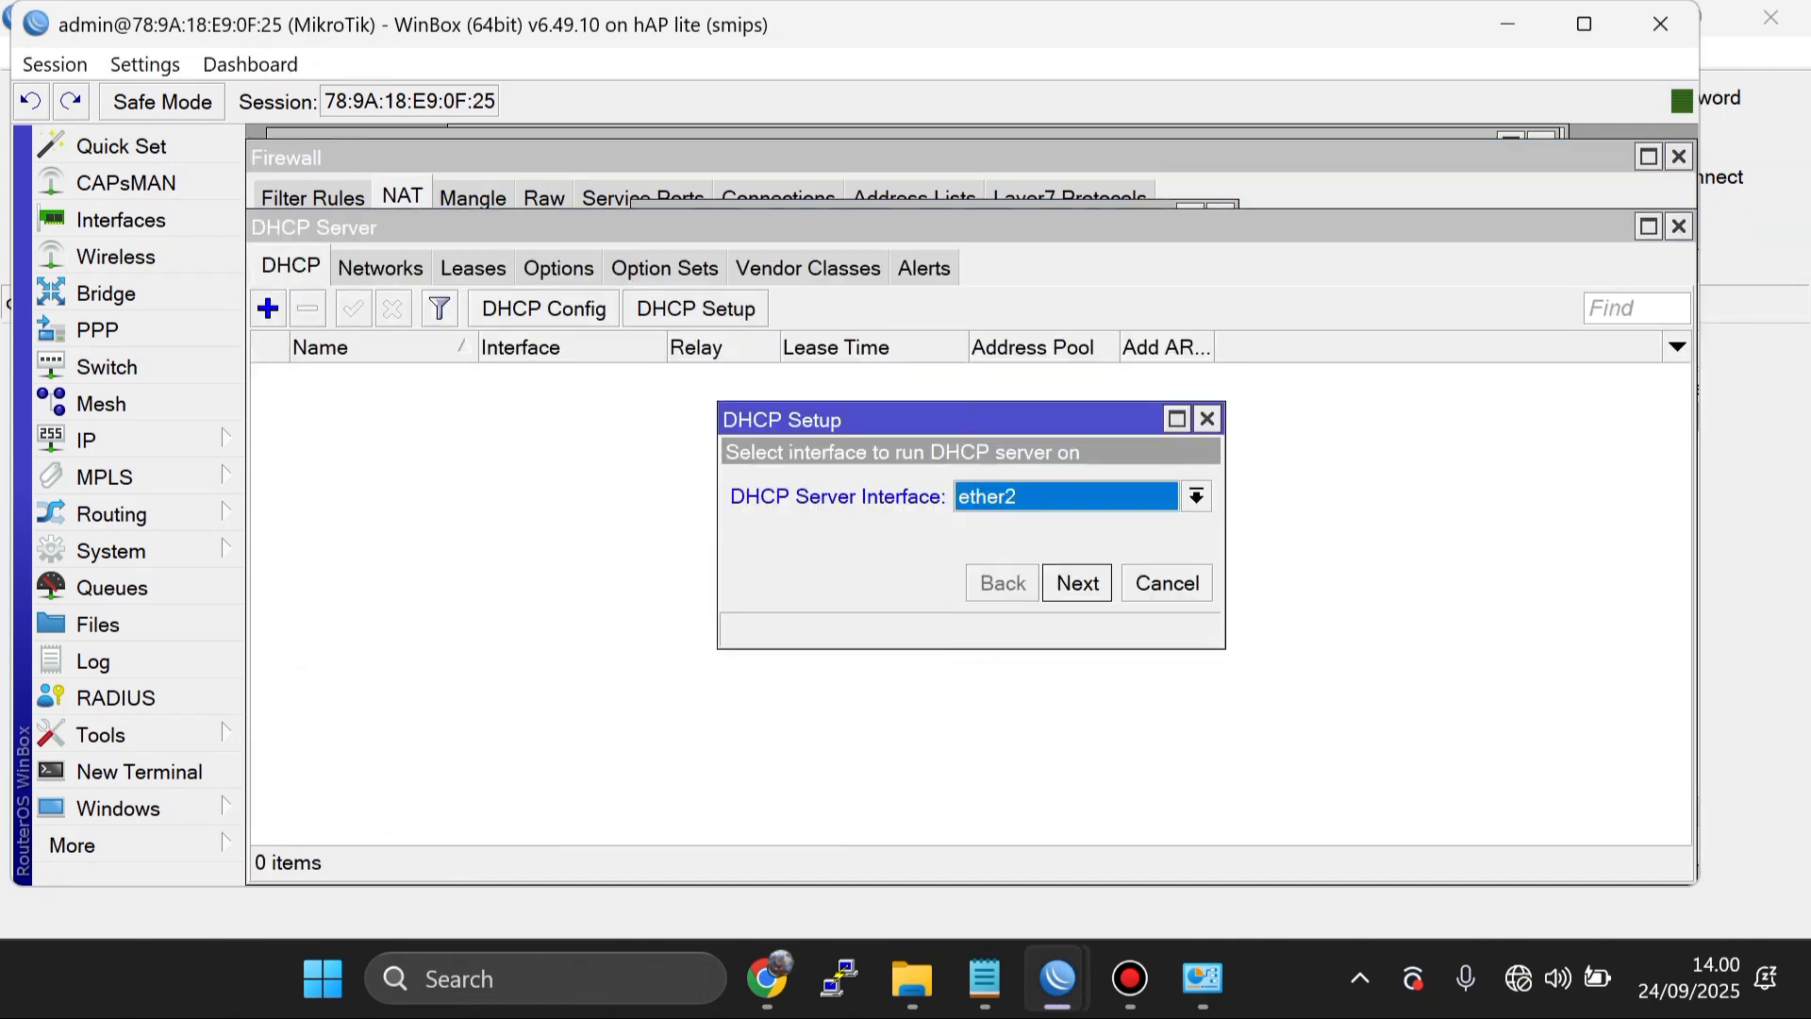
key(Return)
key(Return)
key(Return)
key(Return)
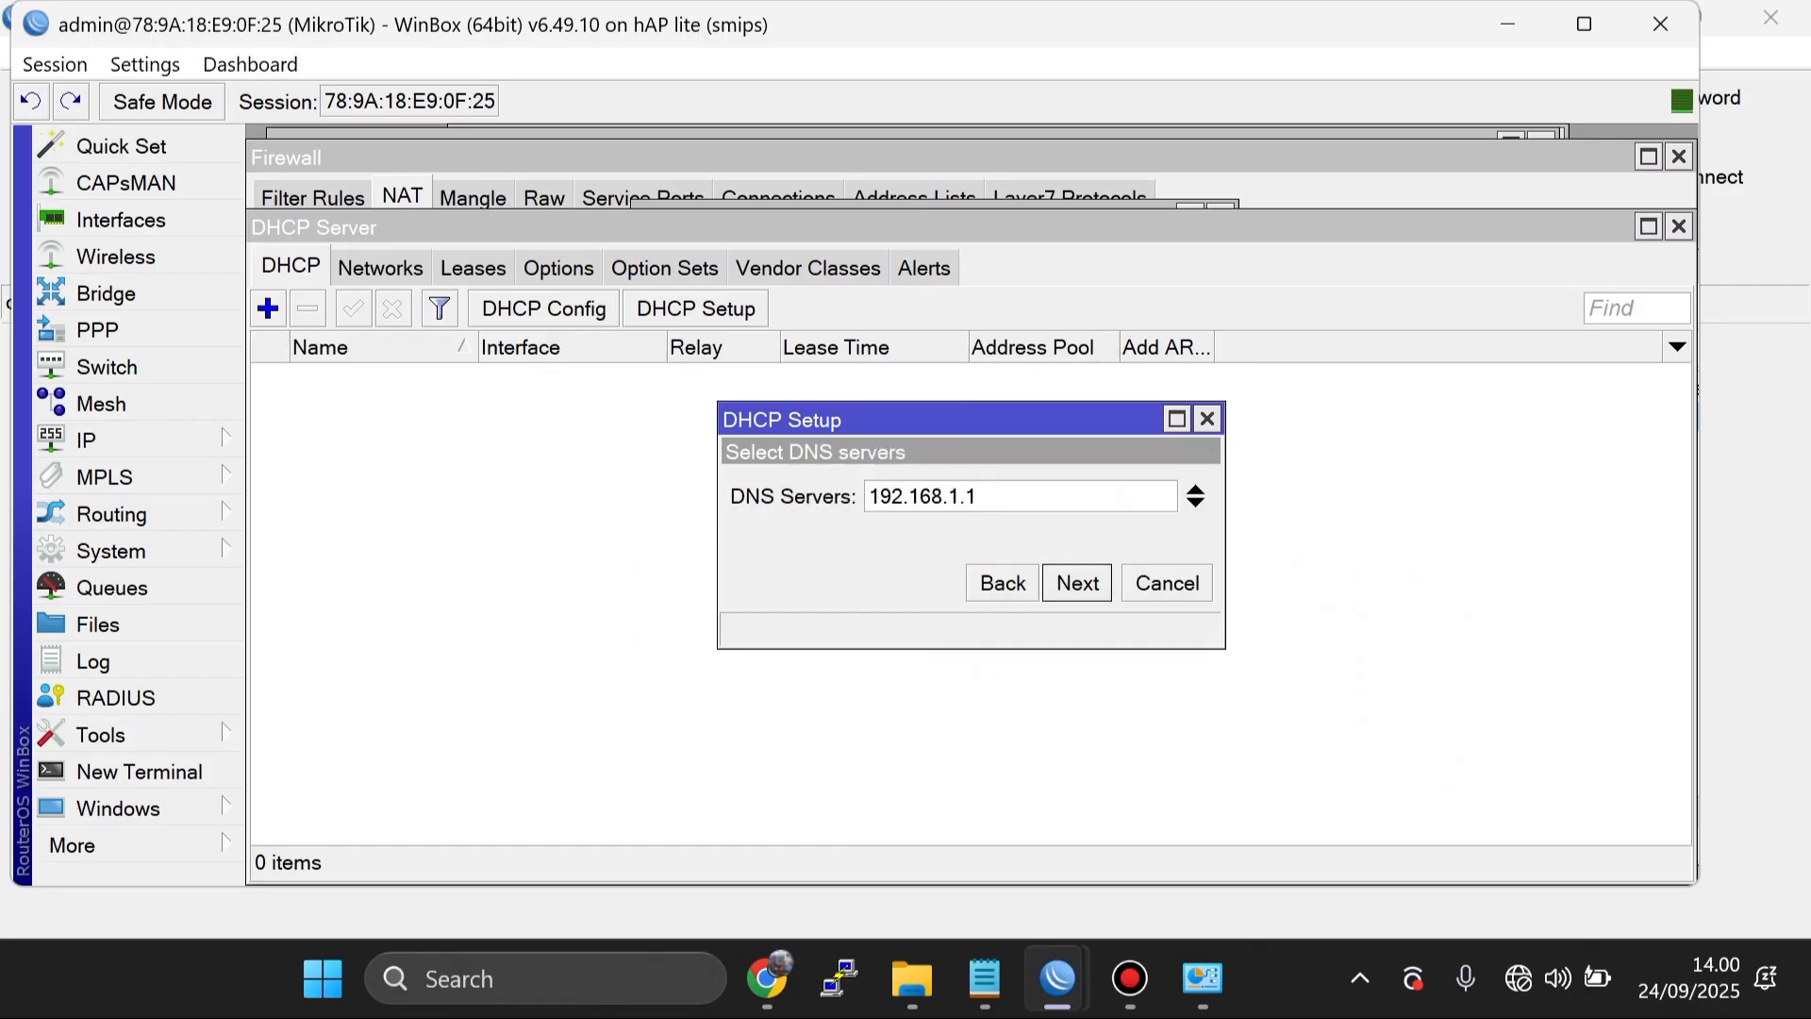
key(Return)
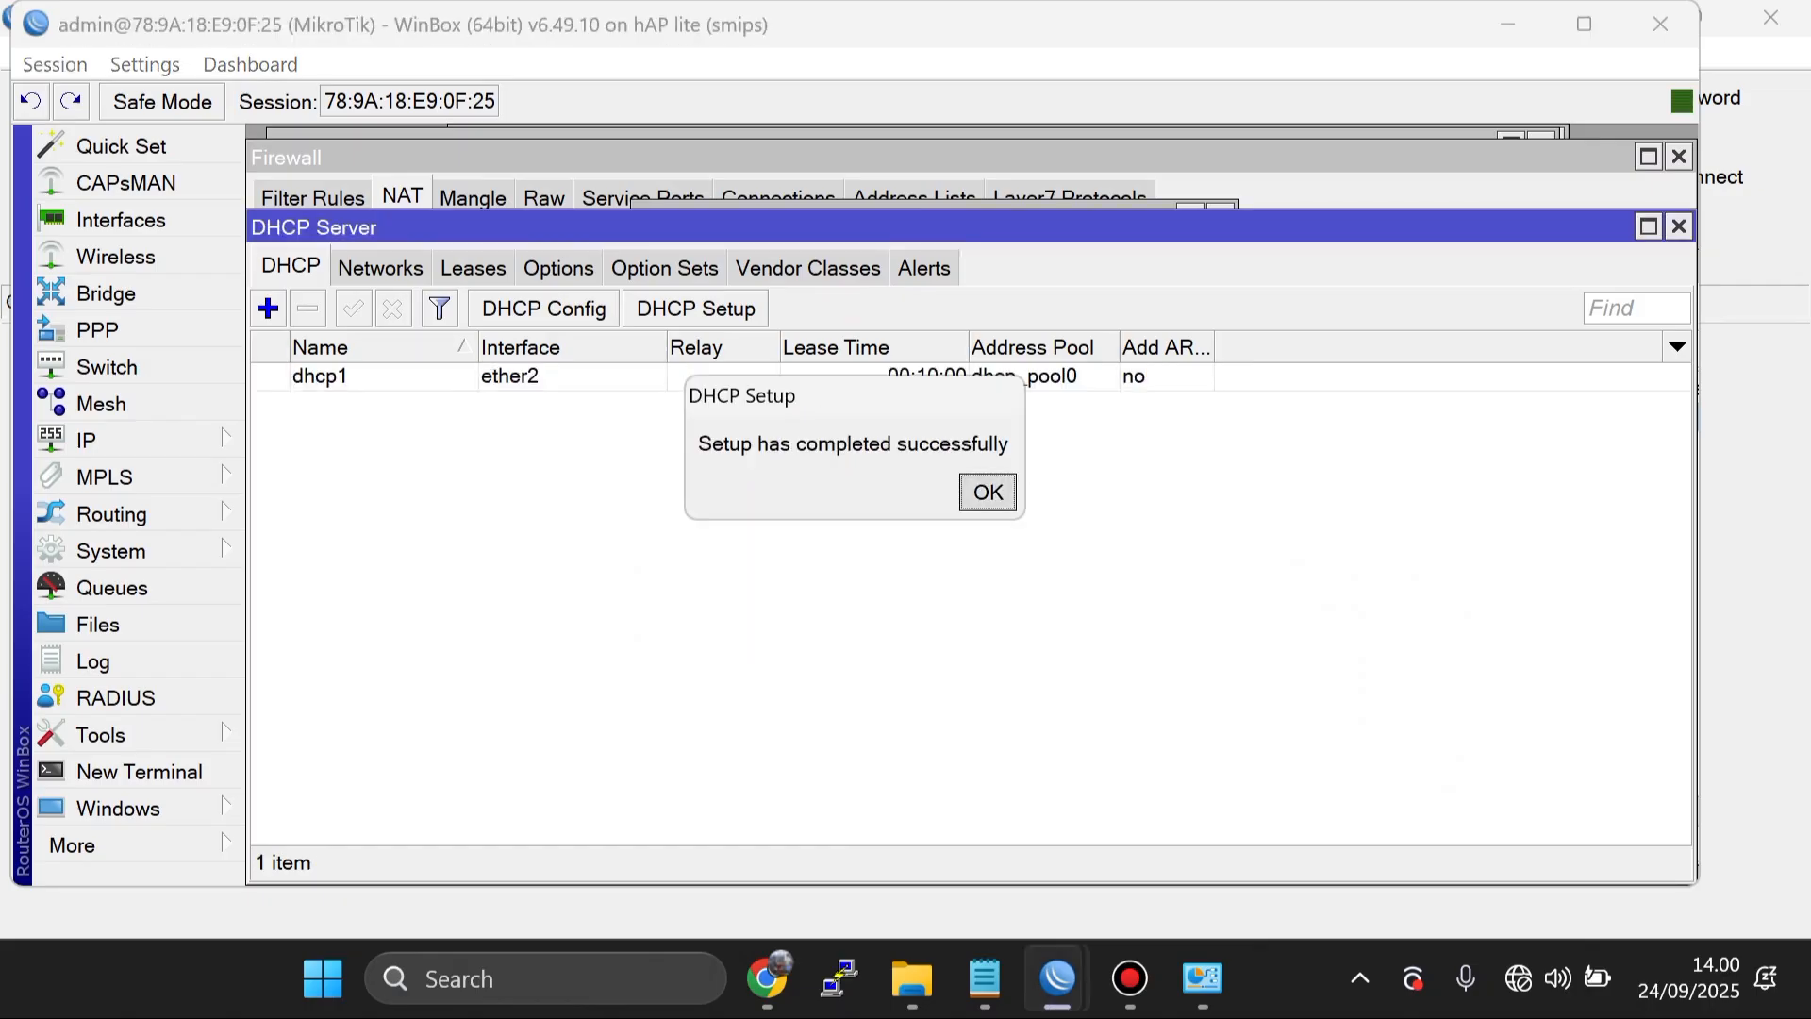
key(Return)
click(139, 440)
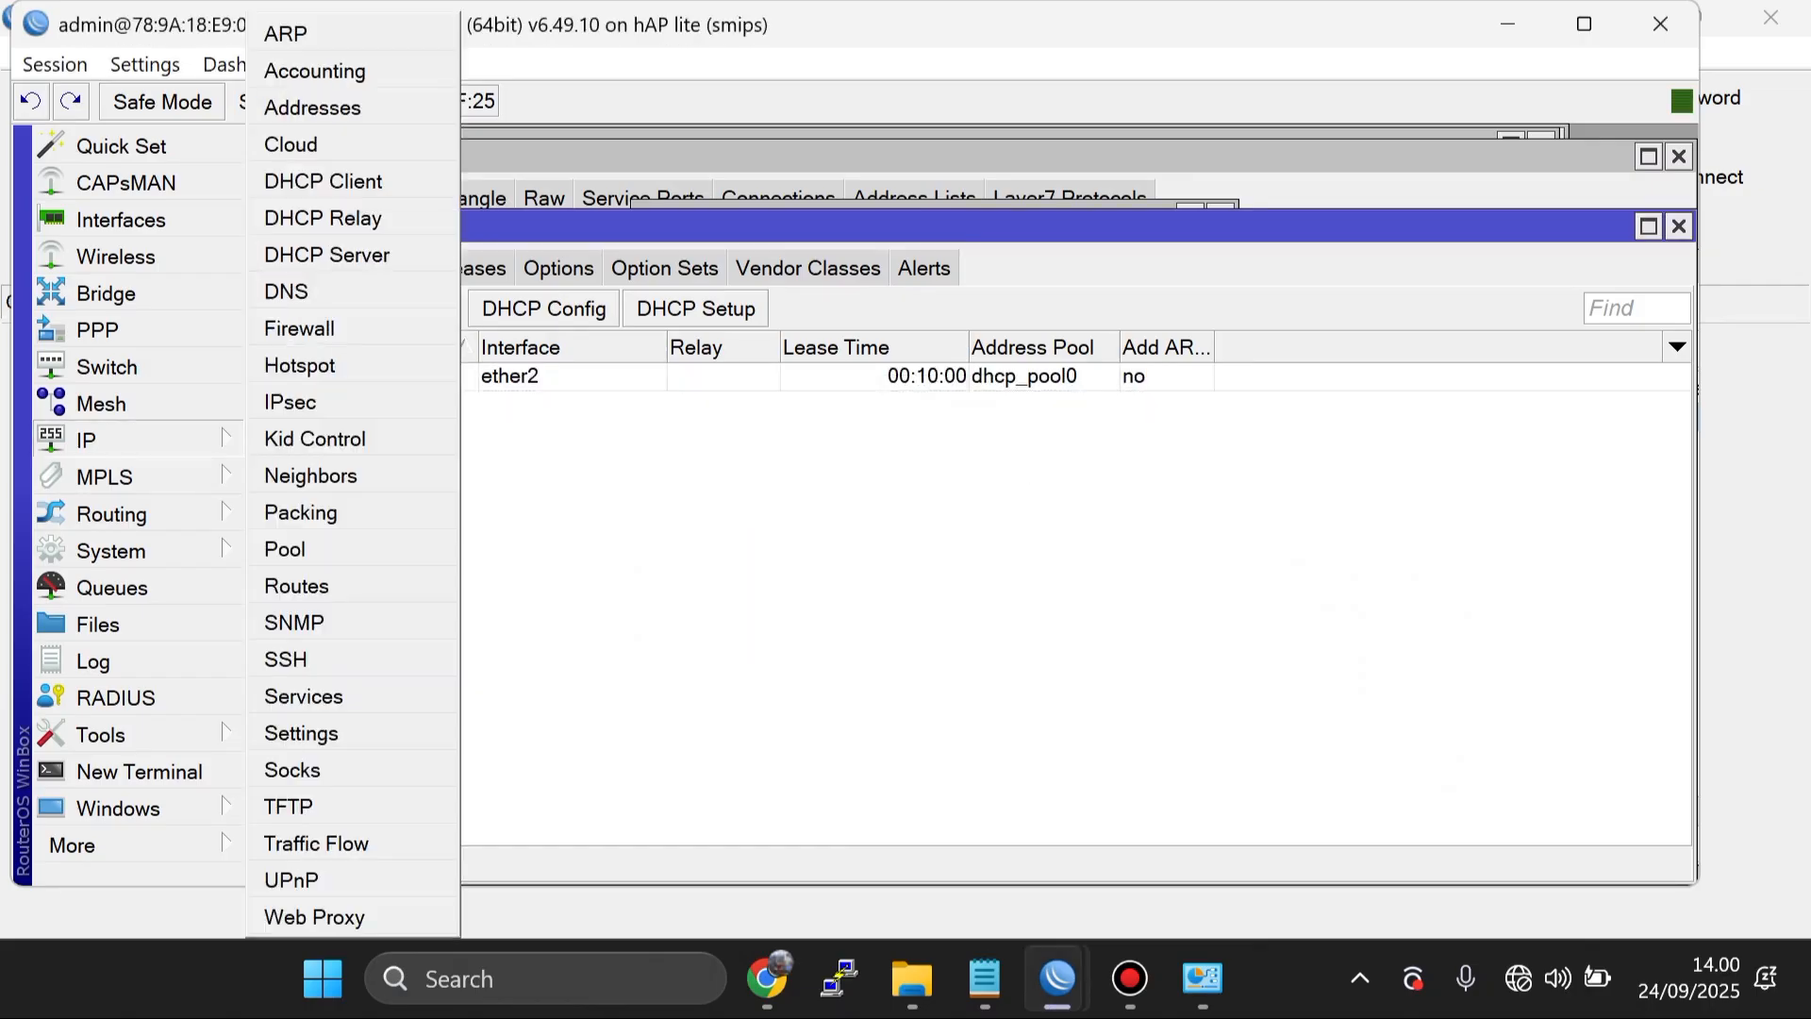
- Start a new srcnat NAT rule matching source address 192.169.2.0/24
click(299, 328)
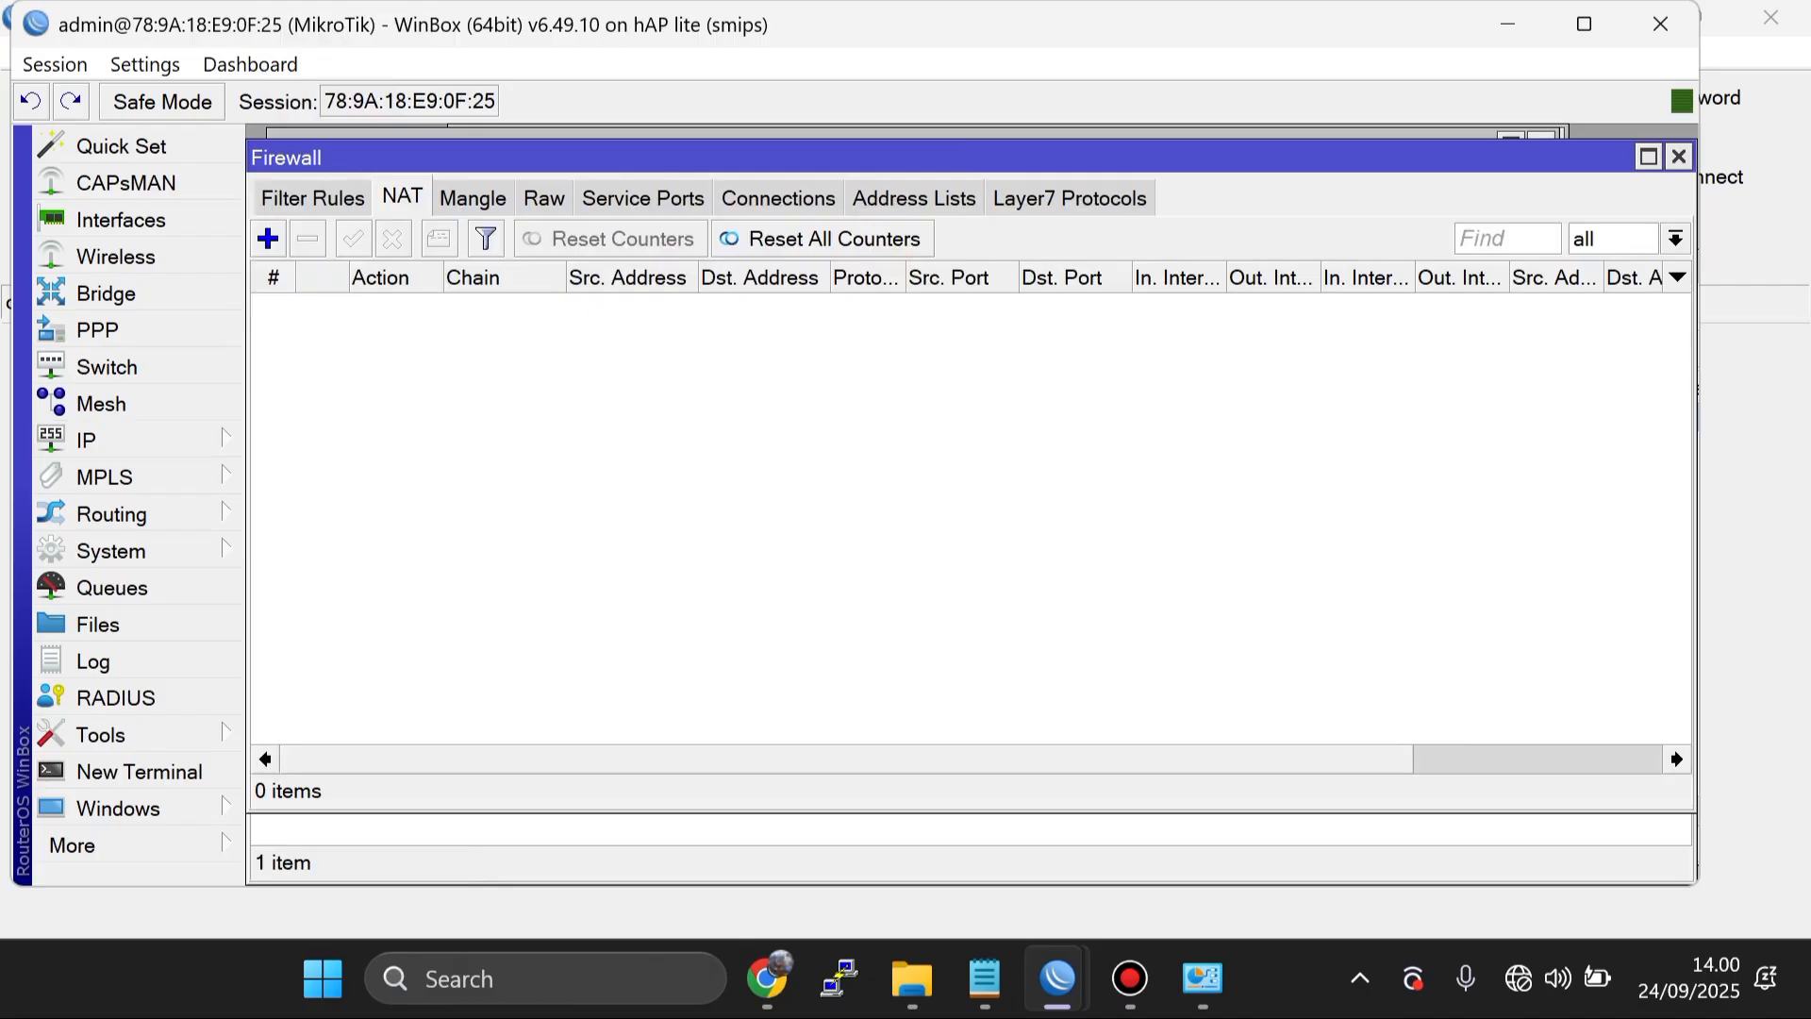
click(268, 238)
click(684, 183)
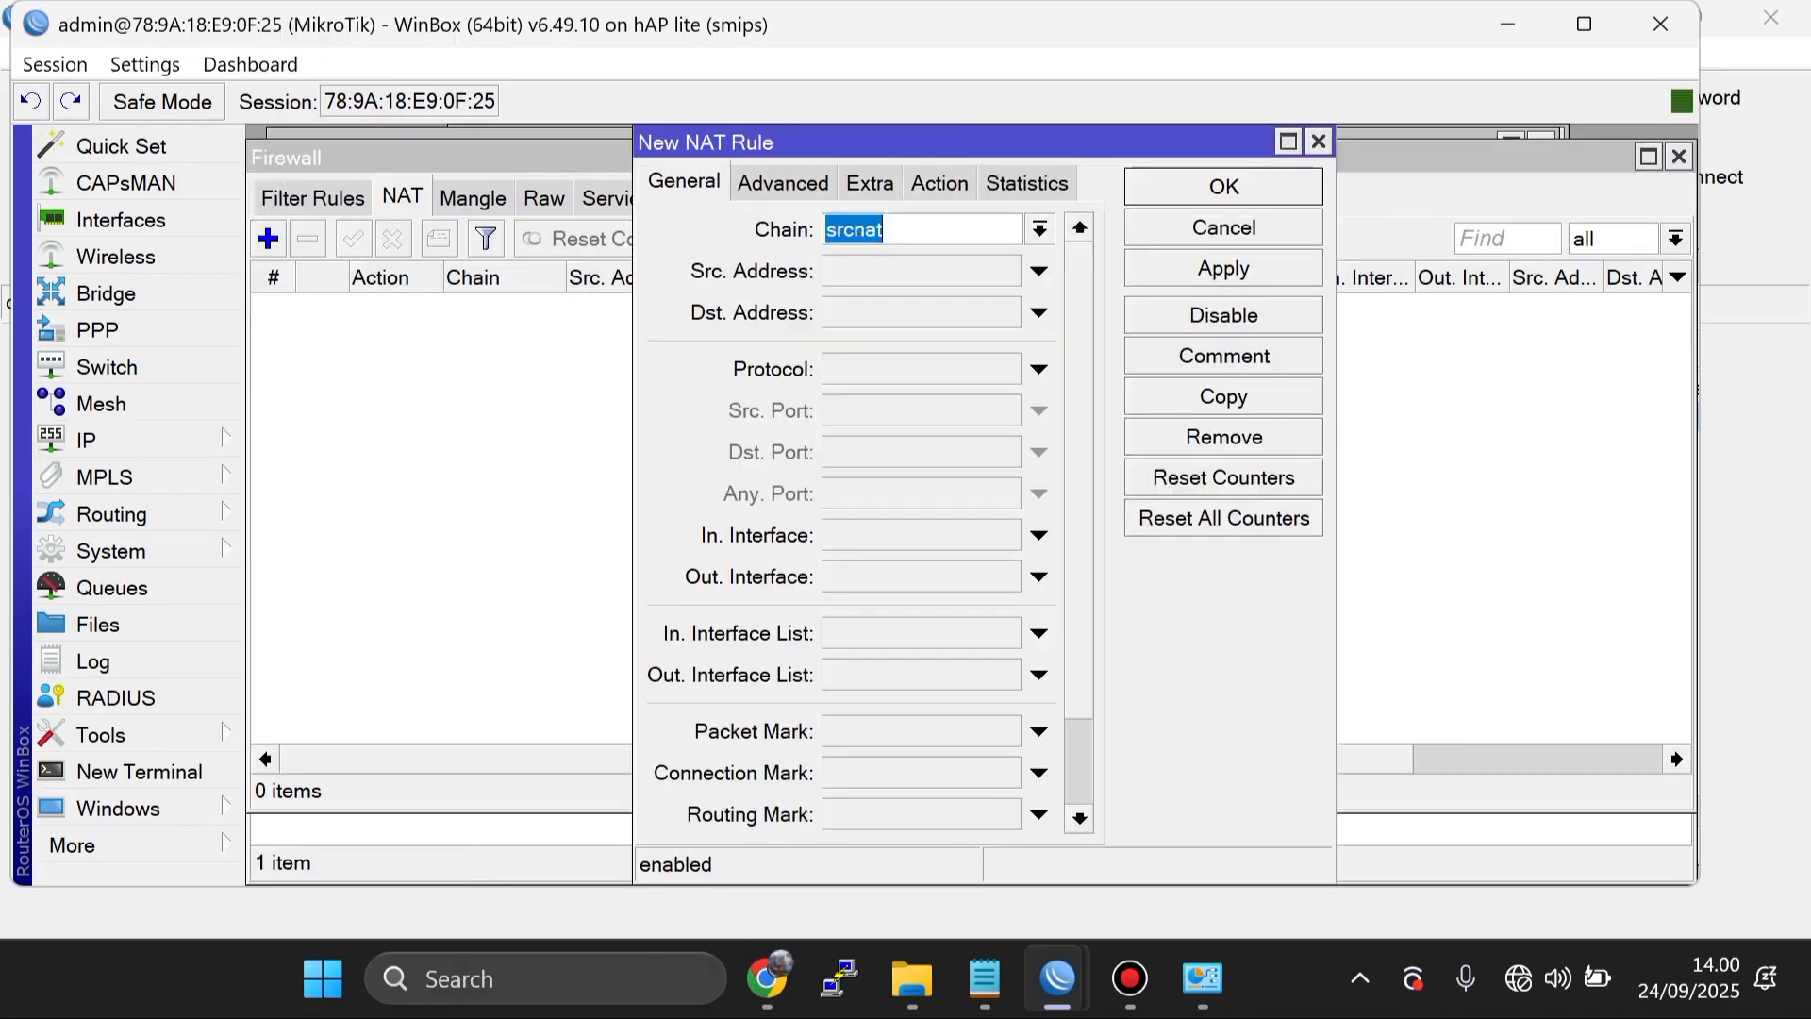
click(921, 271)
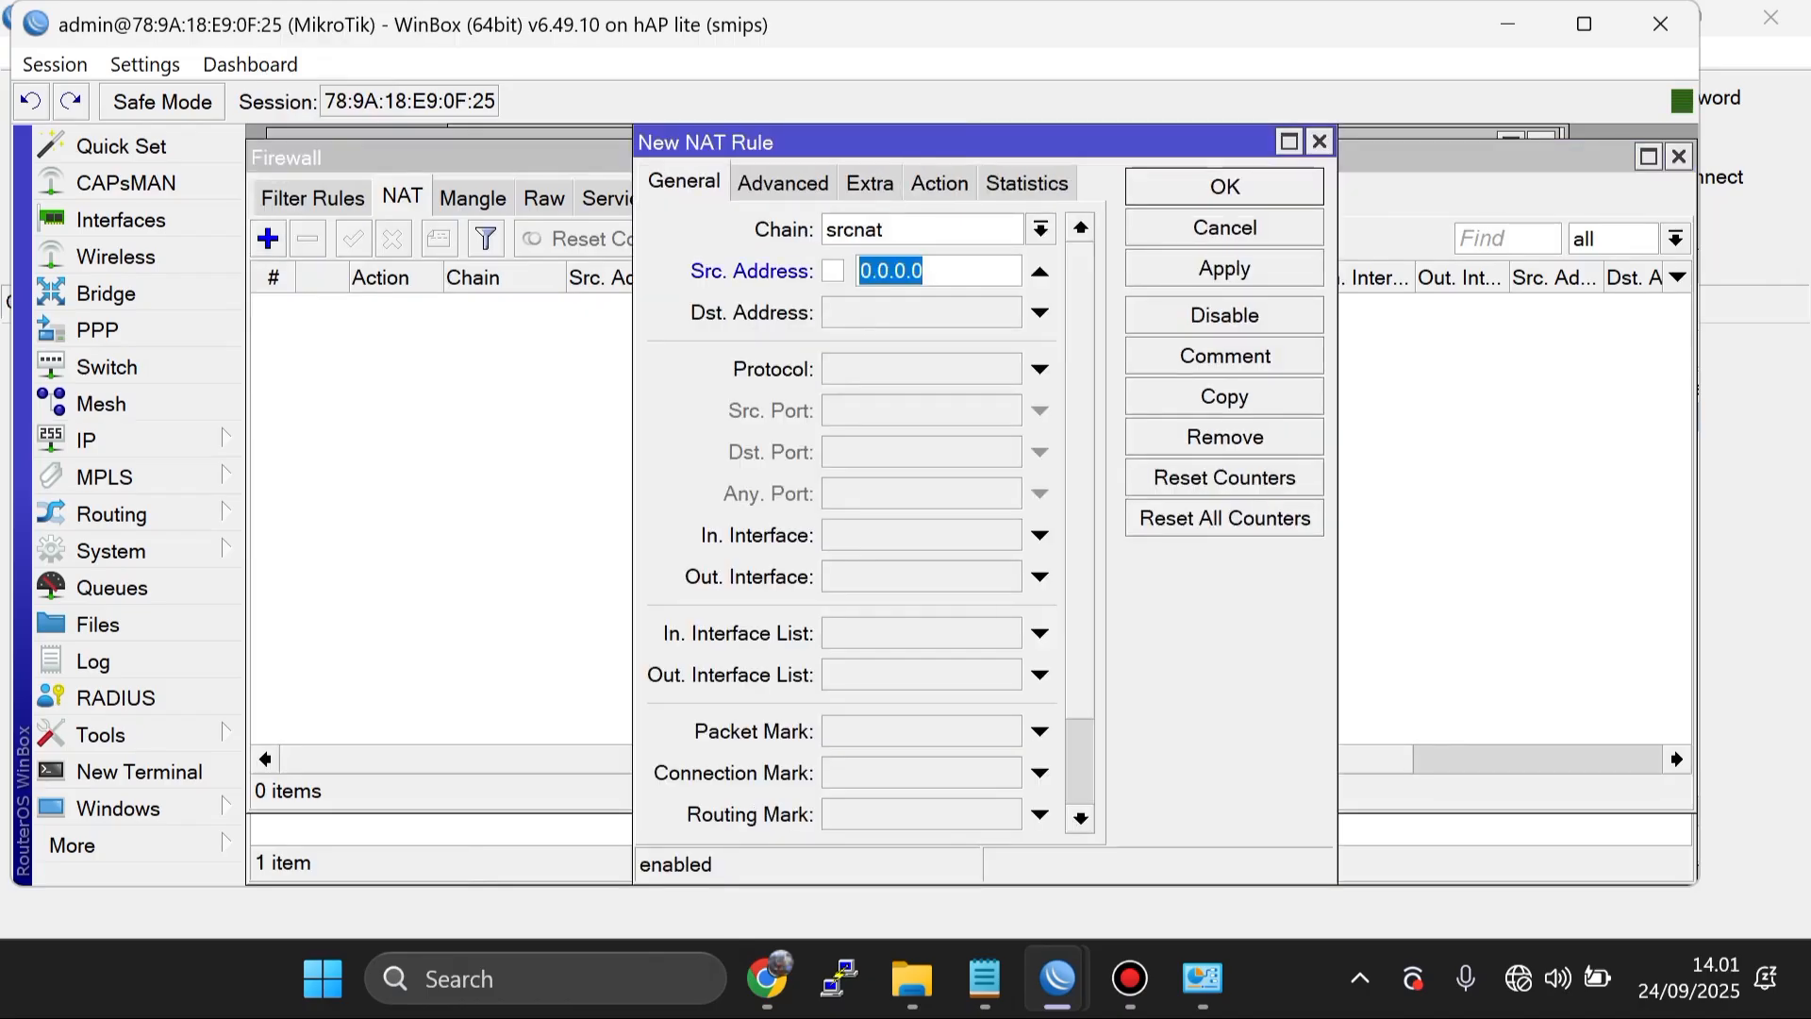
text(12)
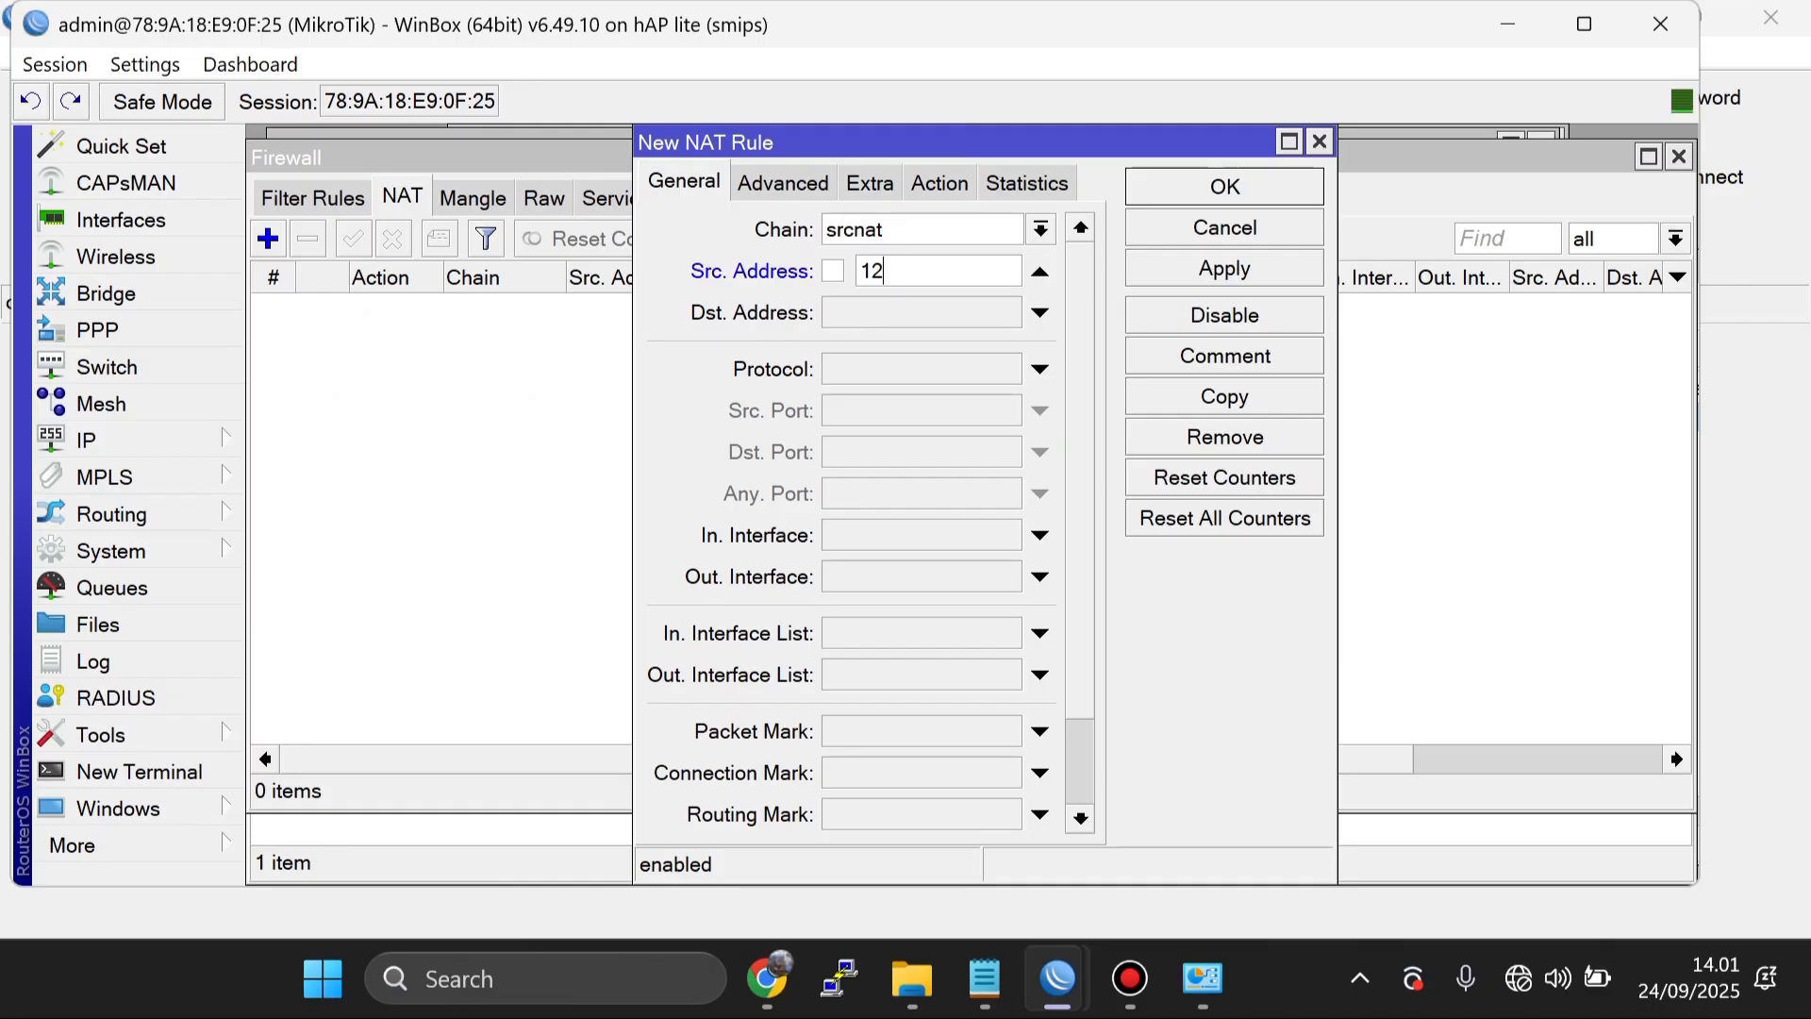
key(BackSpace)
text(92.168)
key(BackSpace)
text(9.2.0/24)
- Set the rule's out interface to wlan1 and action to masquerade, then save it
click(1039, 576)
click(1006, 576)
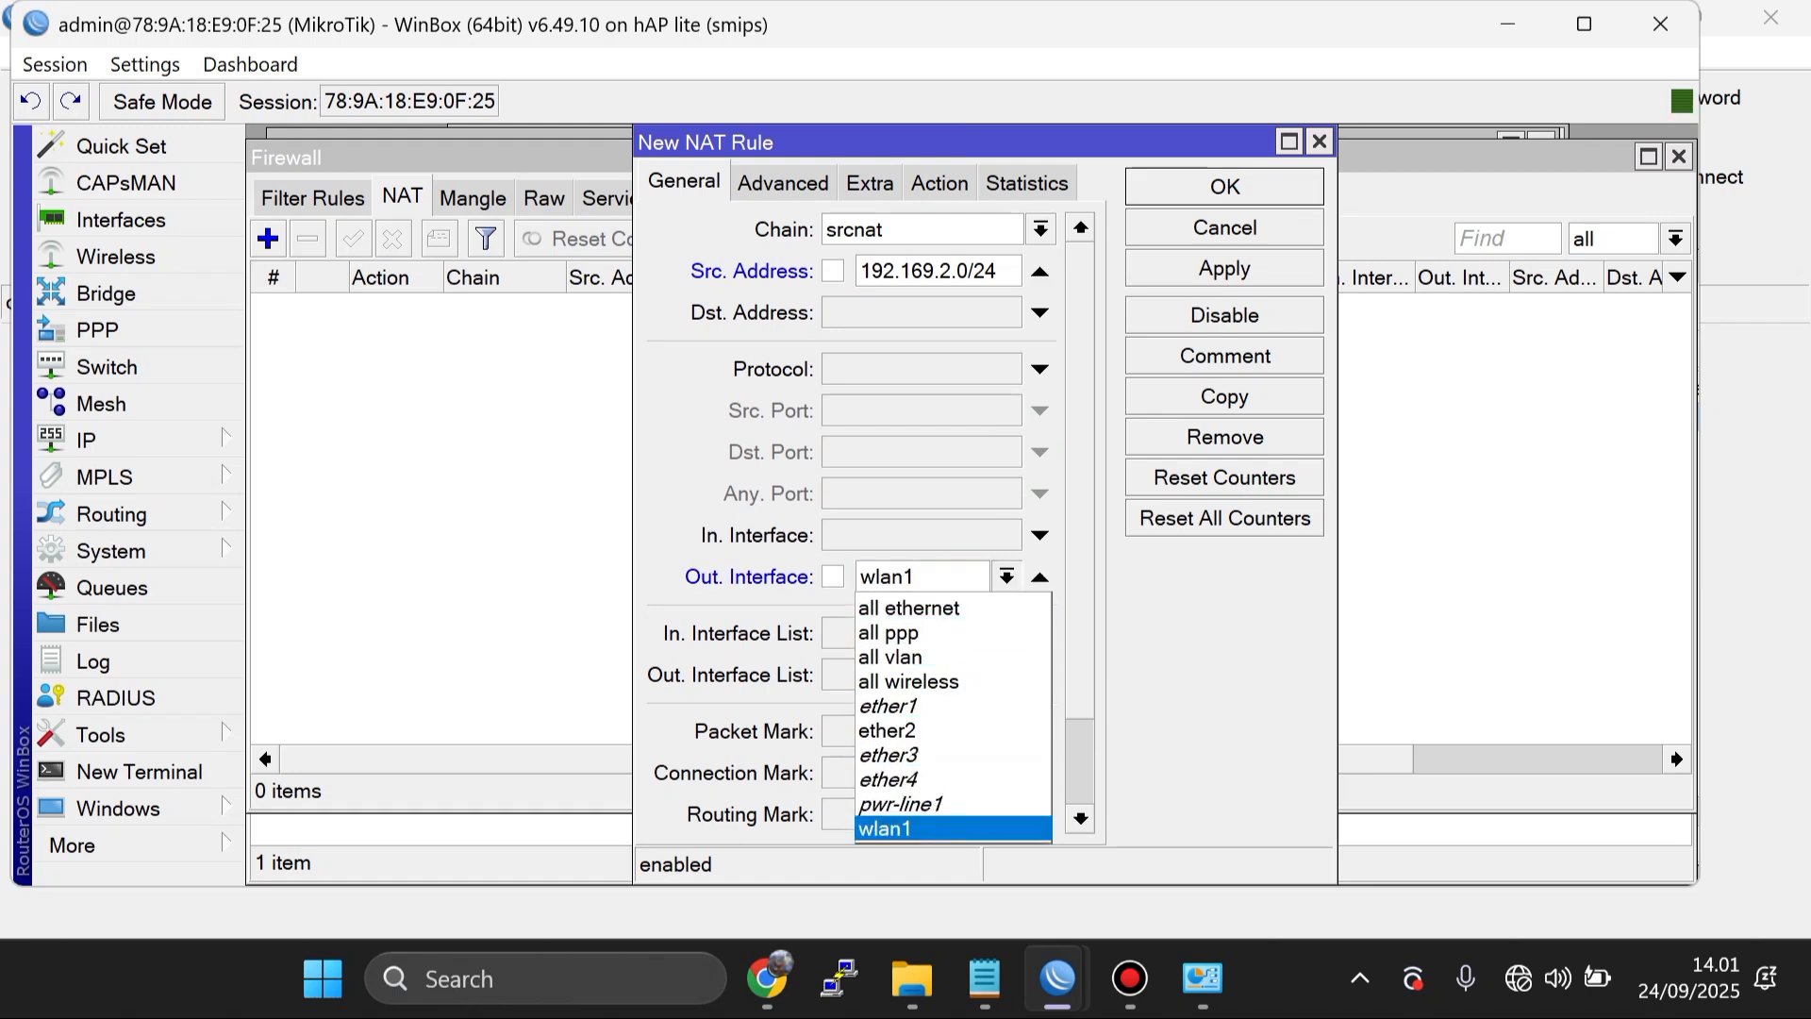
key(Return)
click(939, 183)
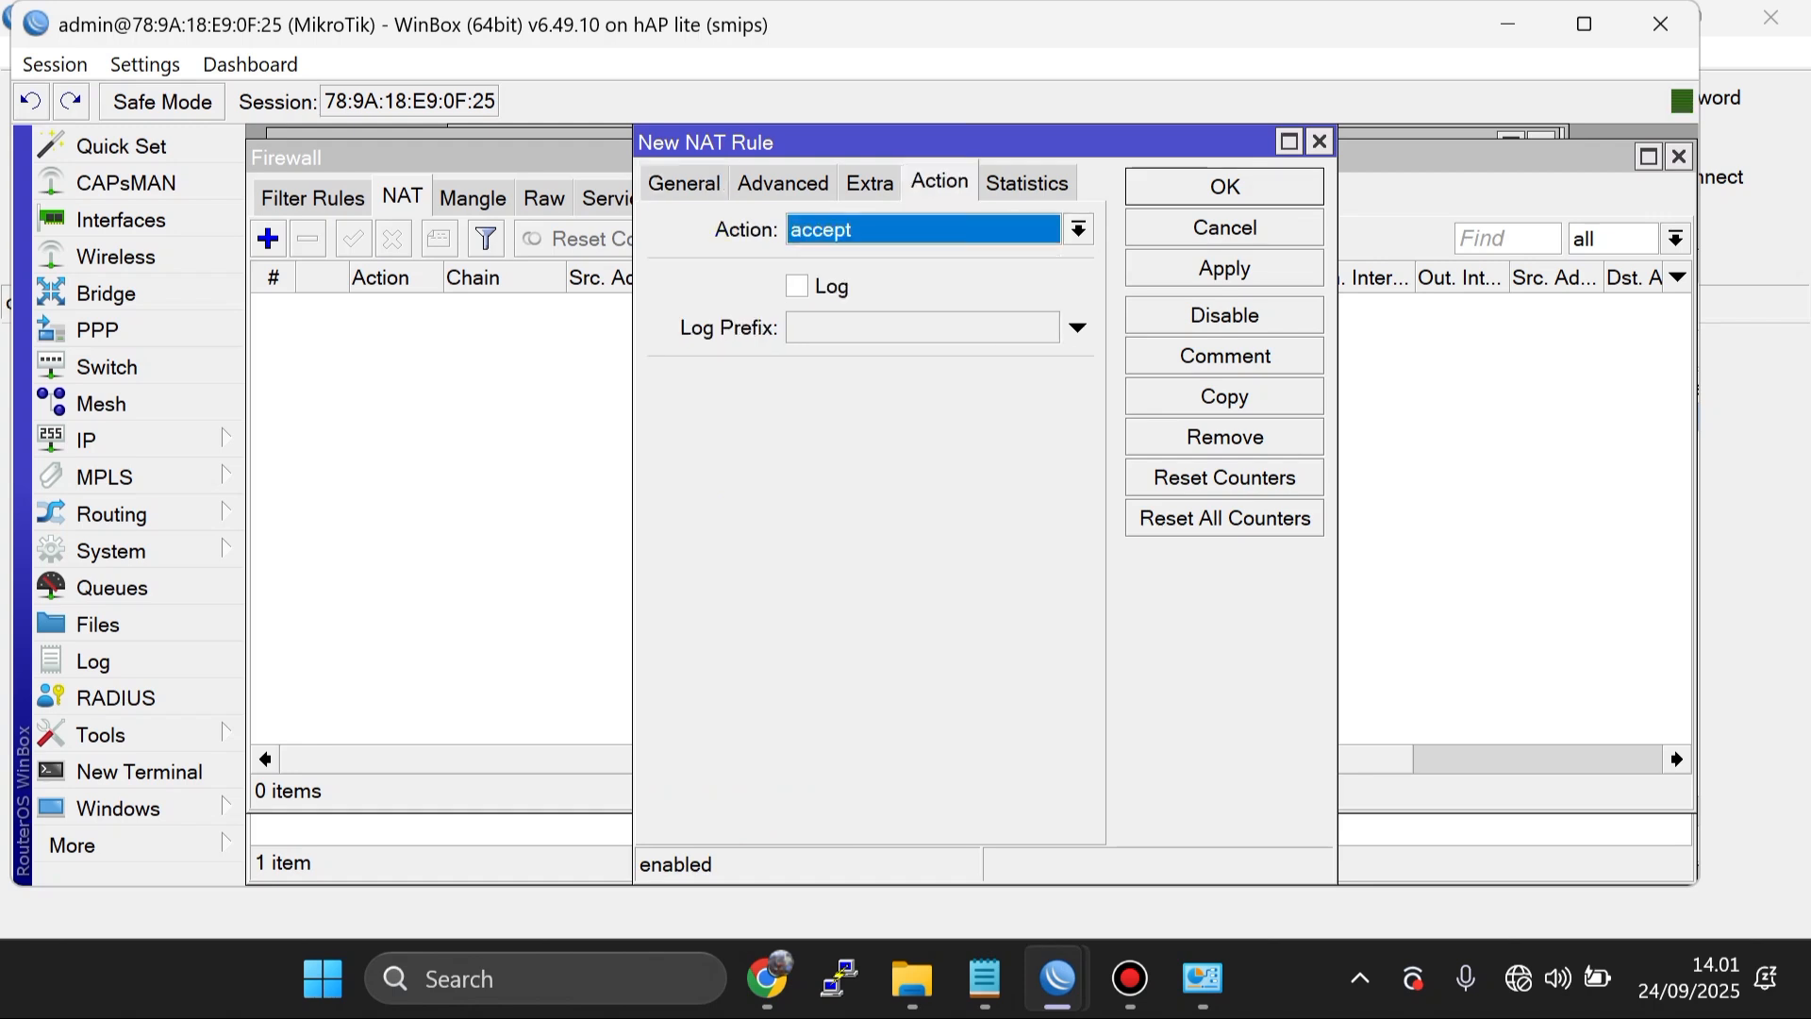
click(1078, 229)
click(849, 407)
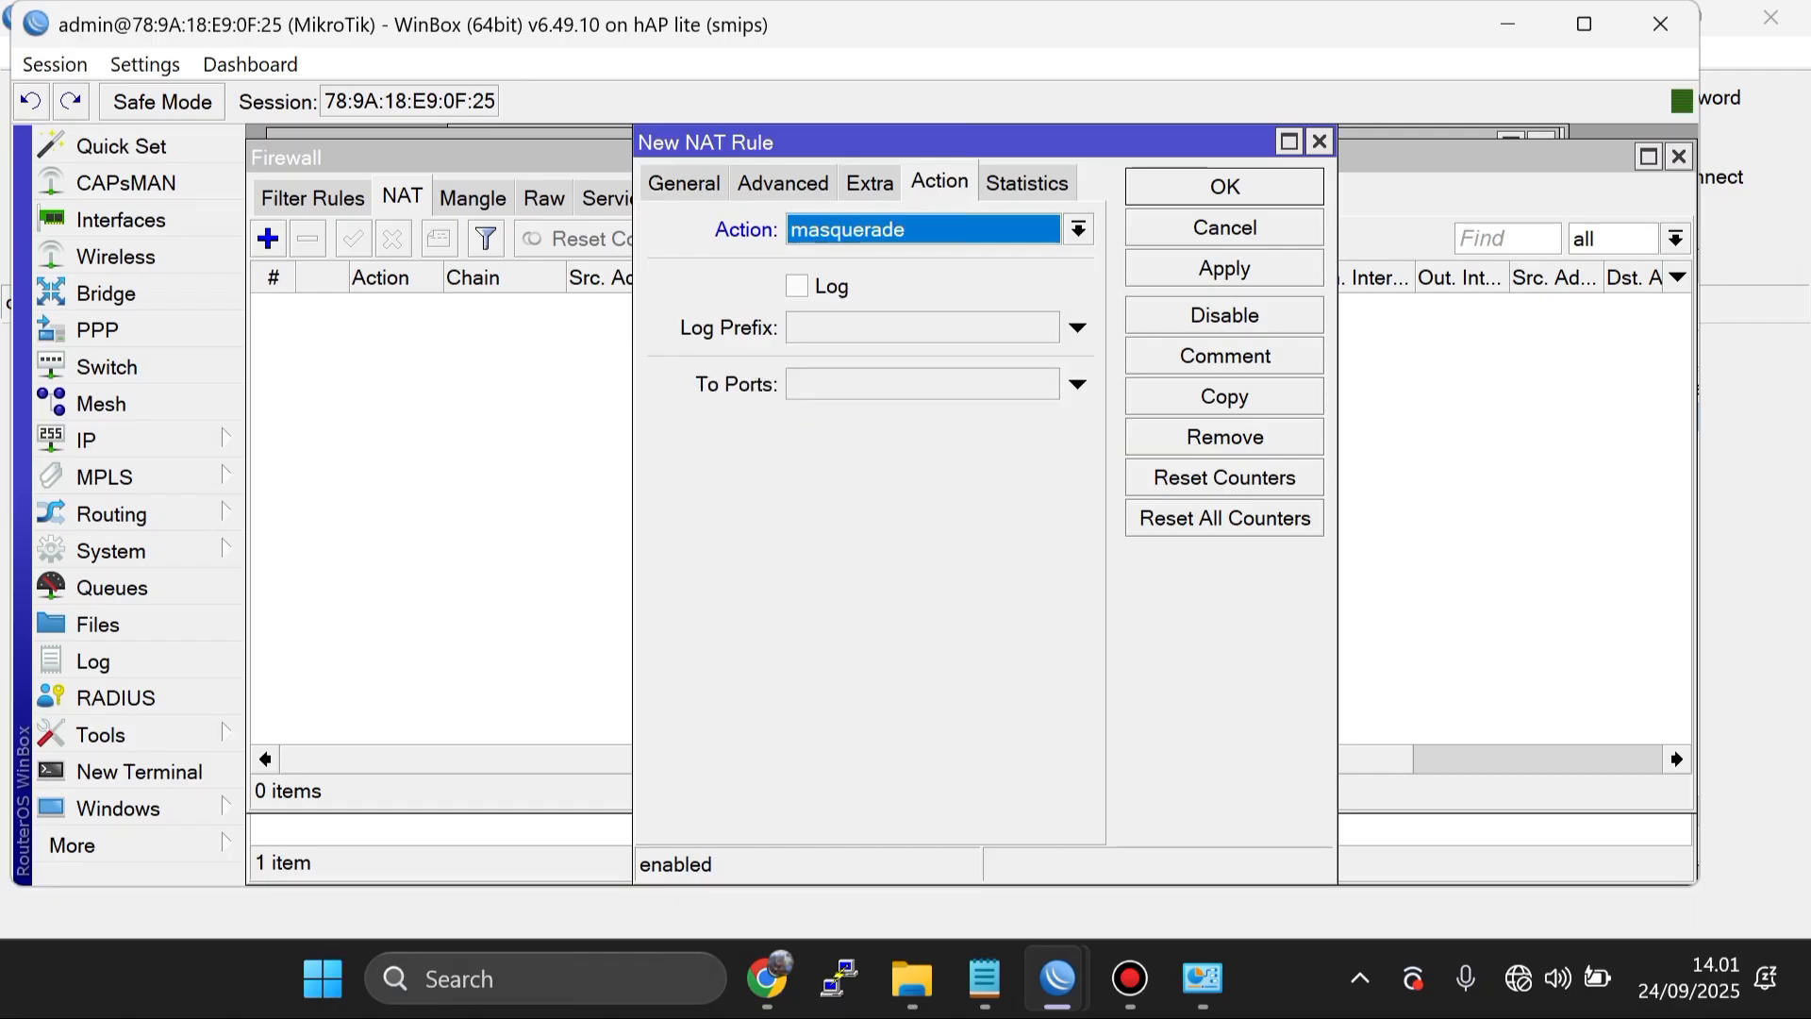
click(1225, 269)
click(1224, 187)
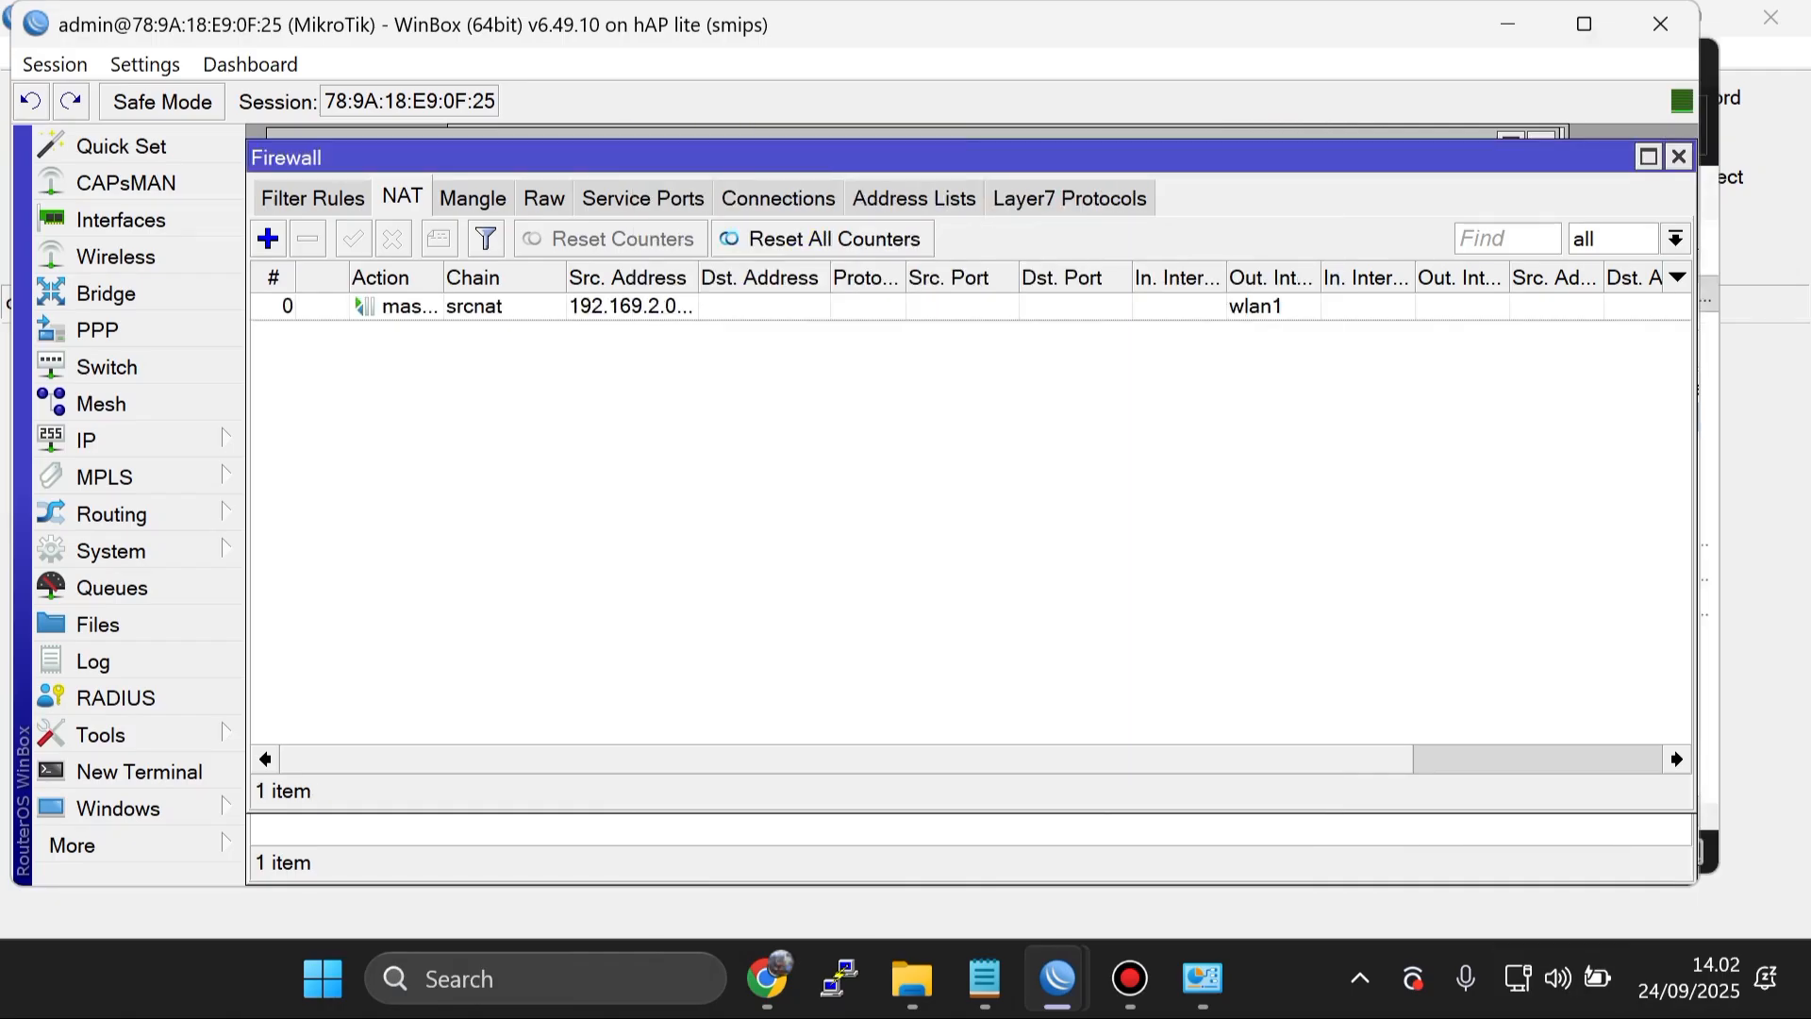
- Create a static route in IP > Routes: destination 192.168.2.0/24, gateway 11.10.0.1
click(87, 440)
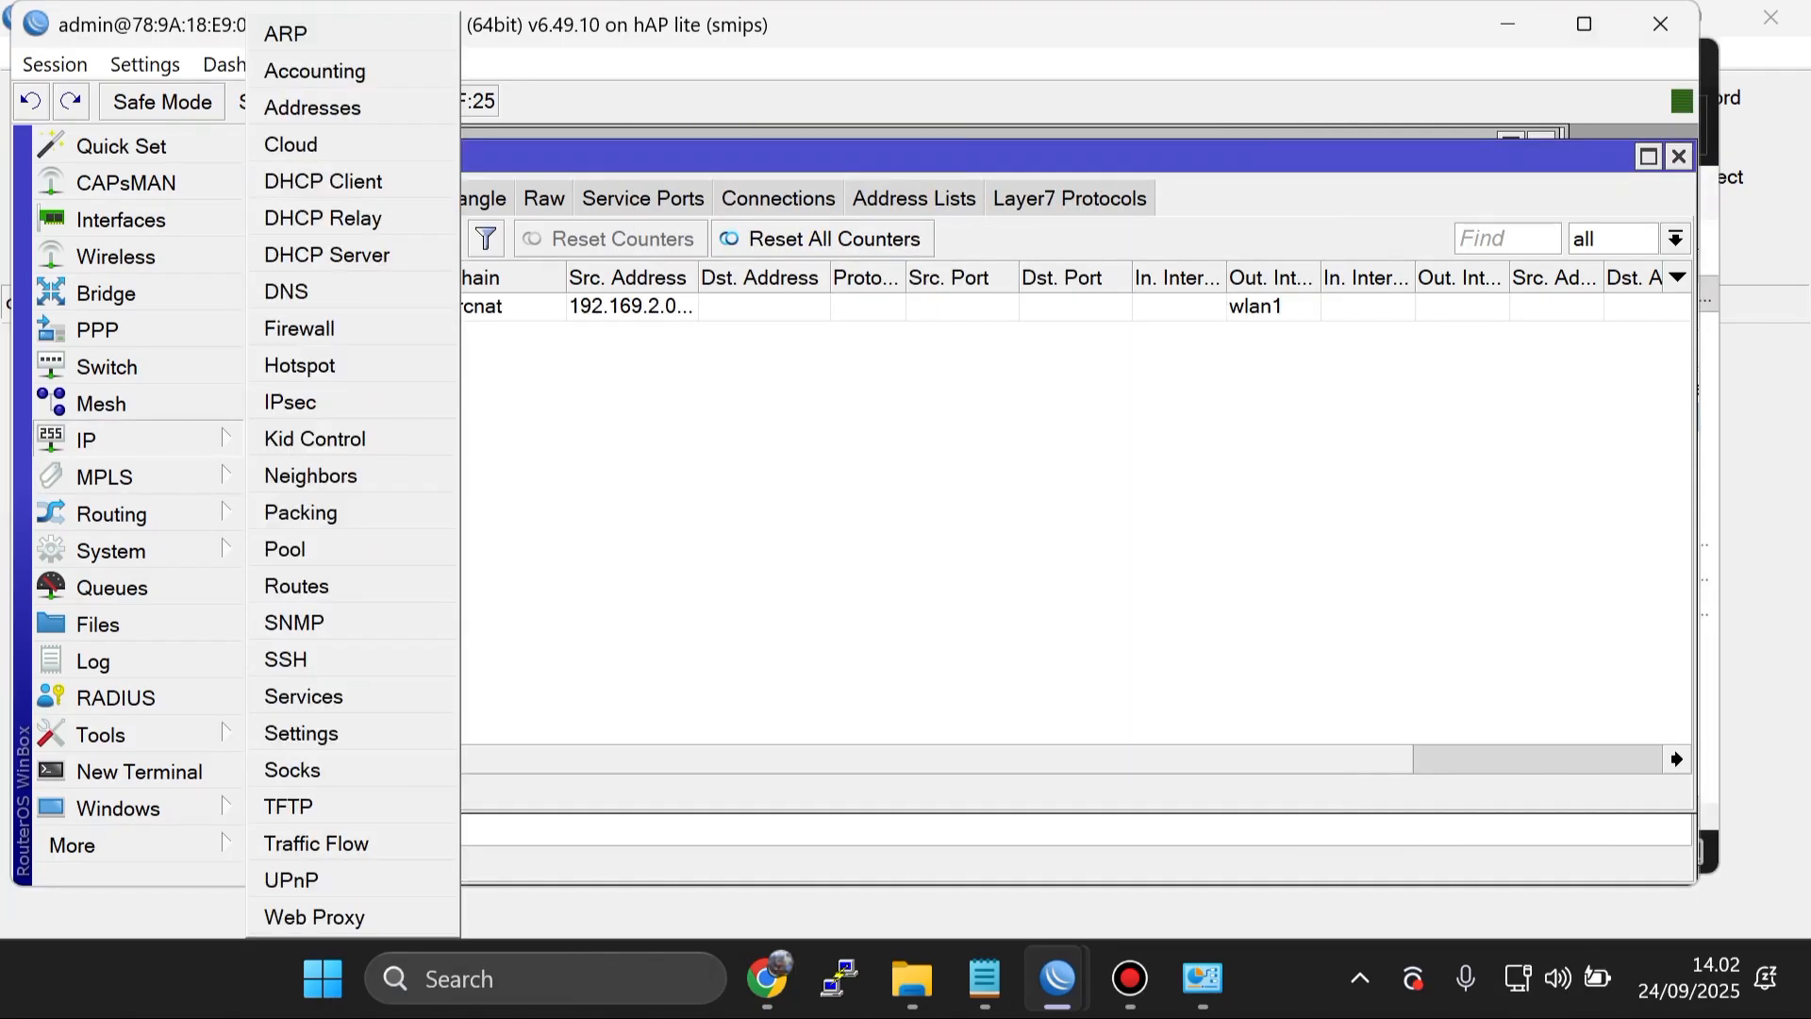
click(297, 586)
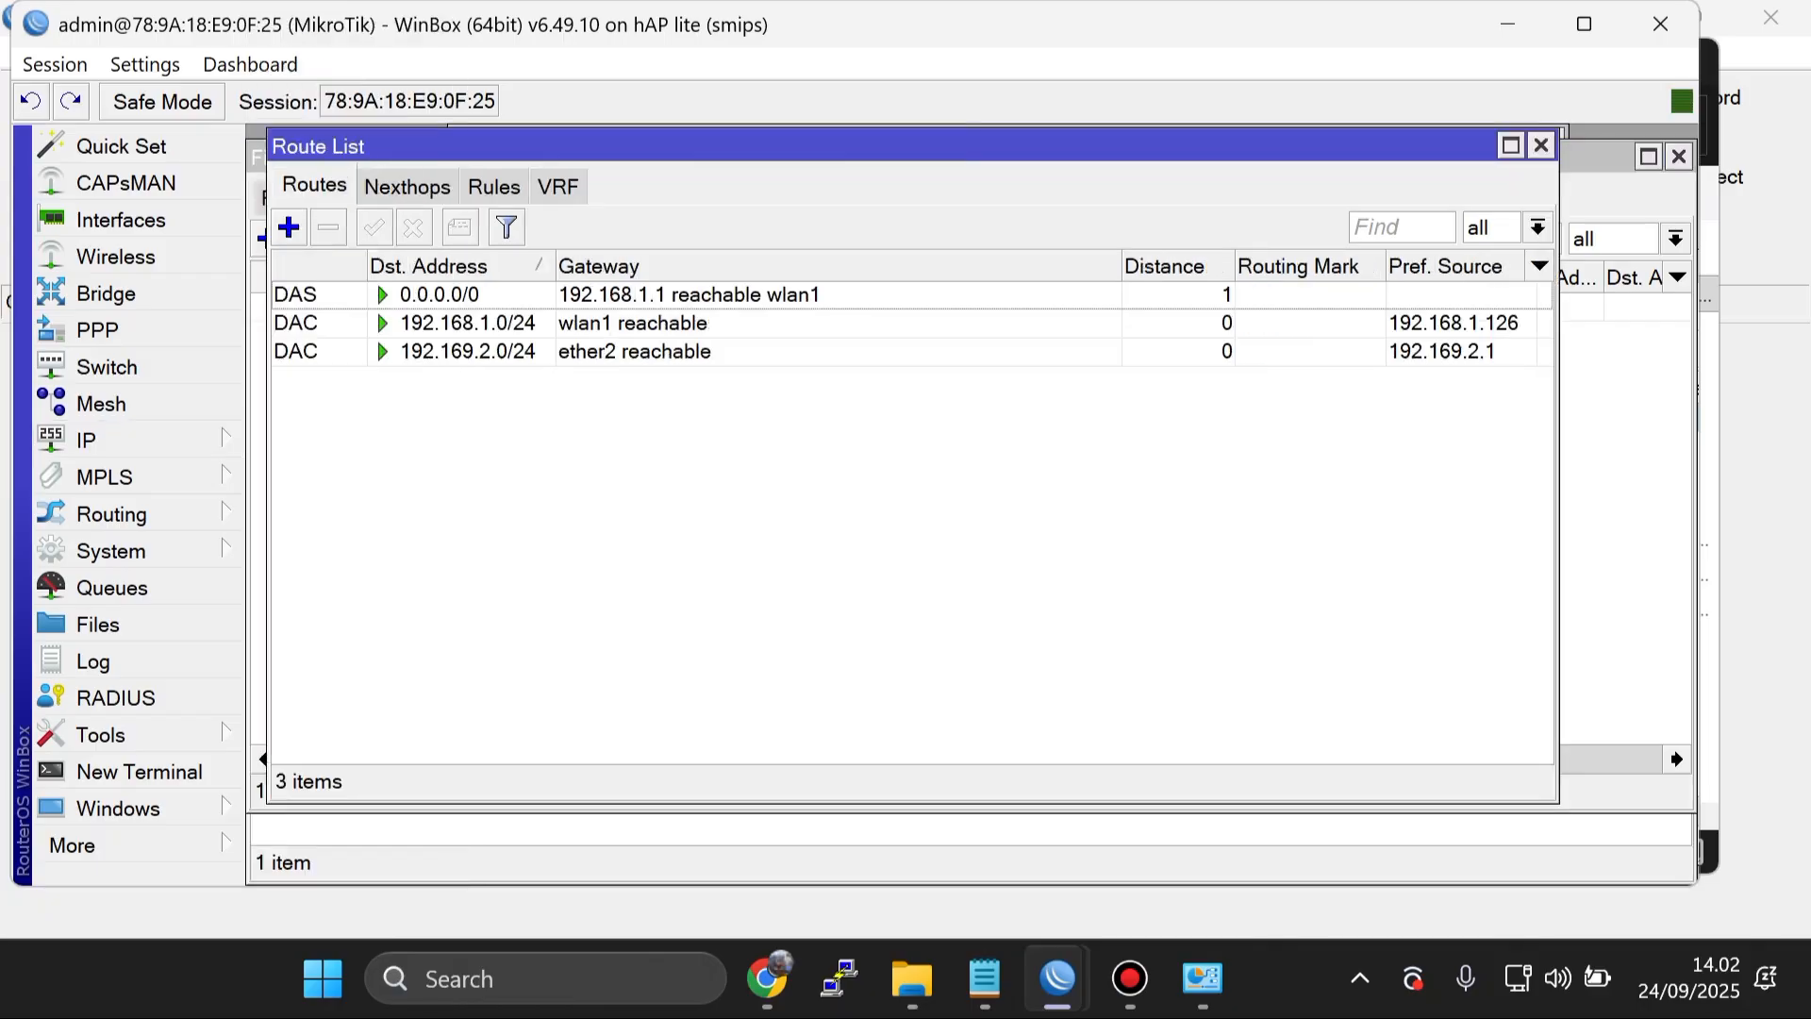
click(289, 227)
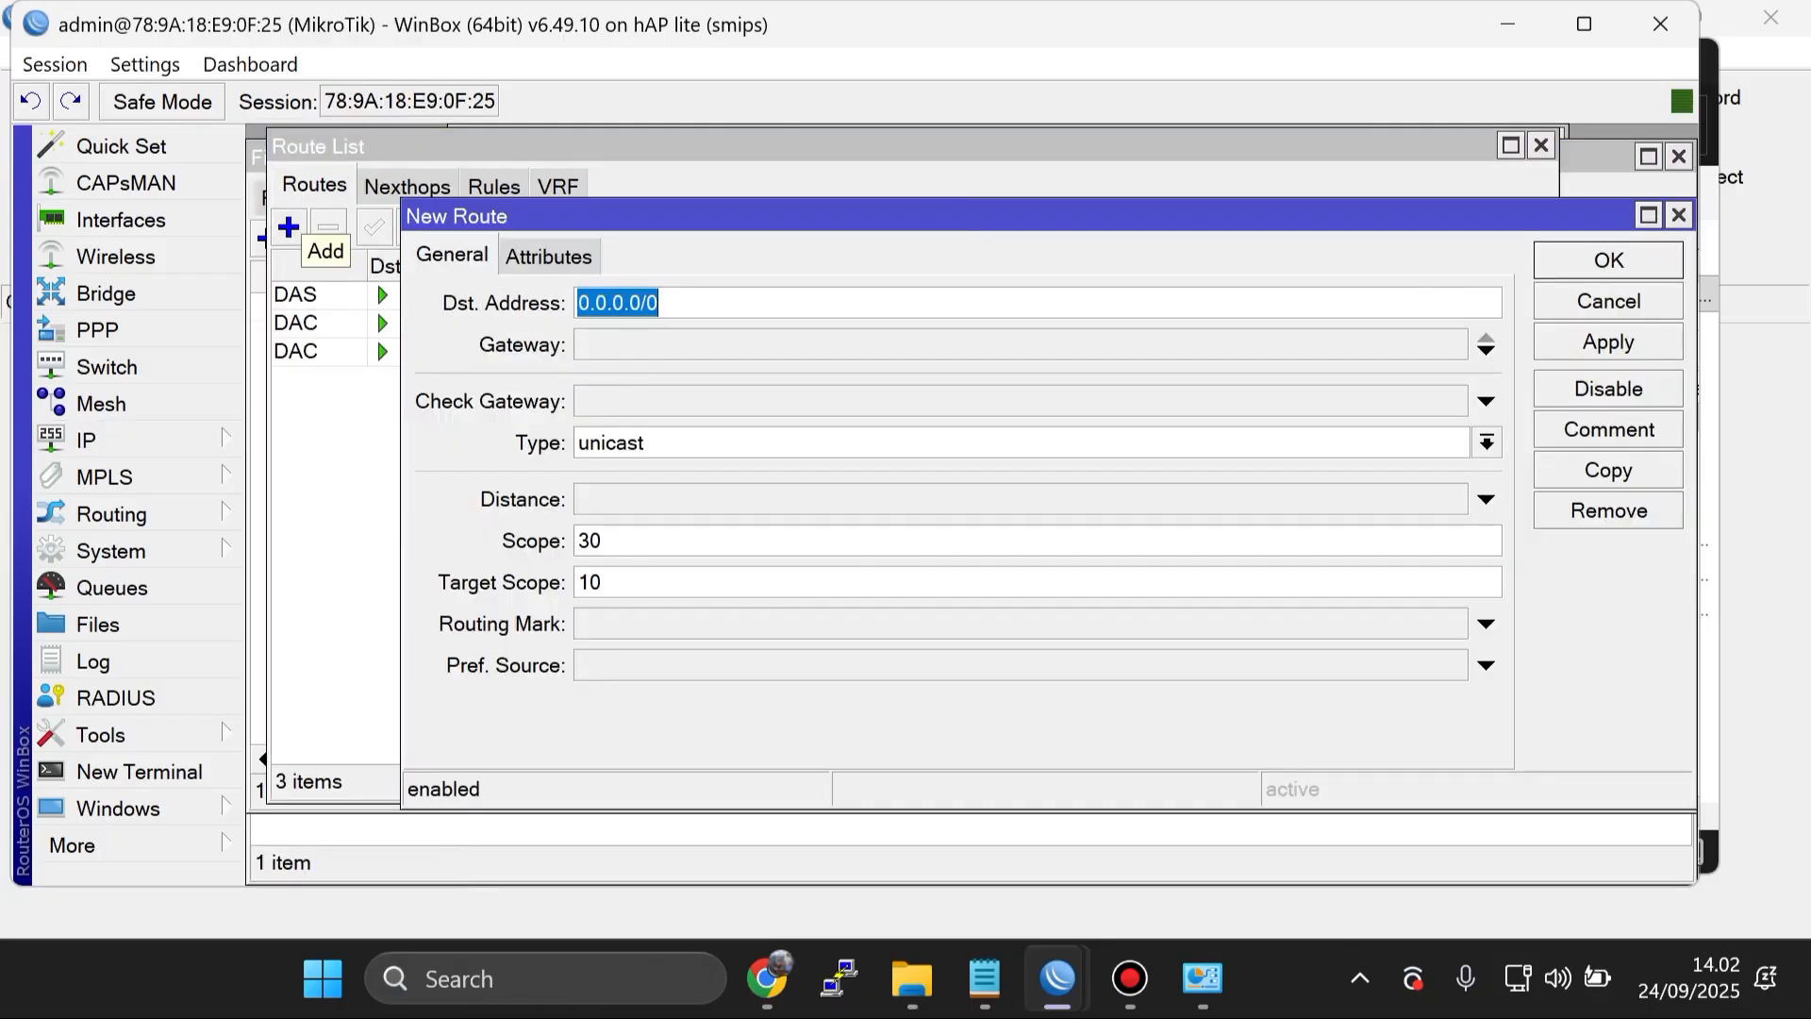
text(192)
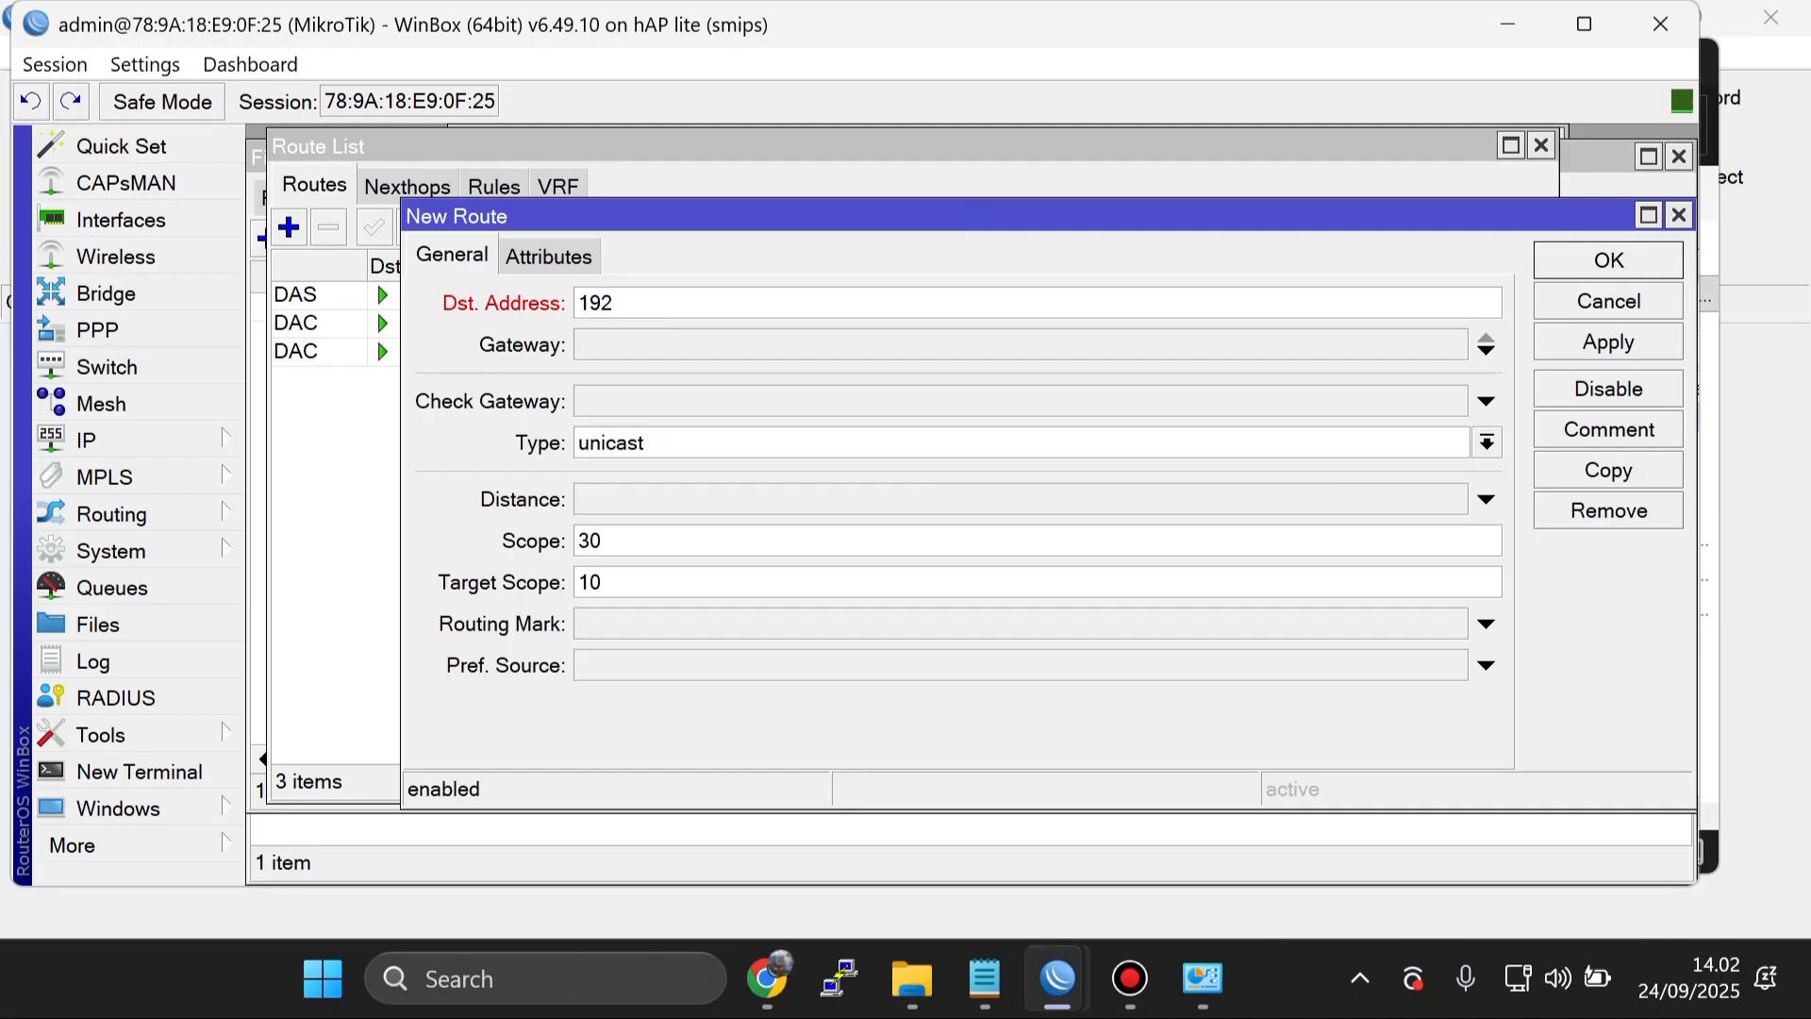
text(.168.2.0/24)
key(Tab)
text(11.)
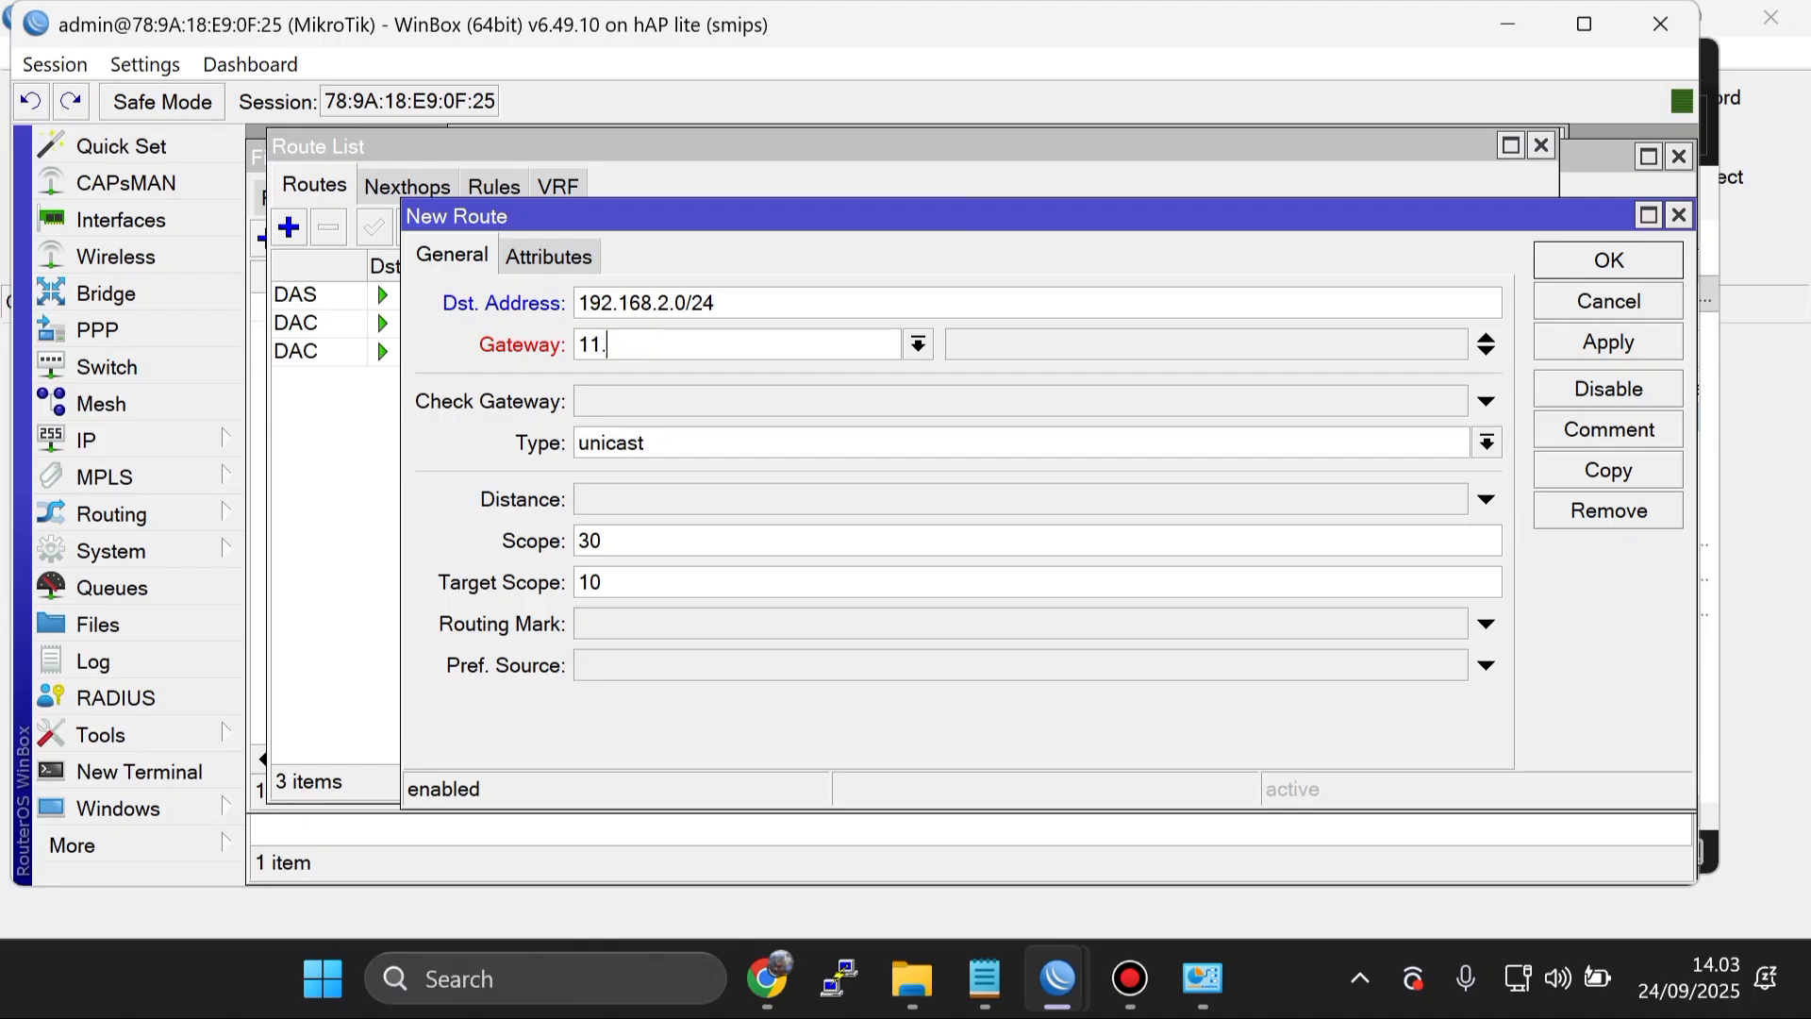
text(10.0.1)
click(1608, 343)
click(1609, 261)
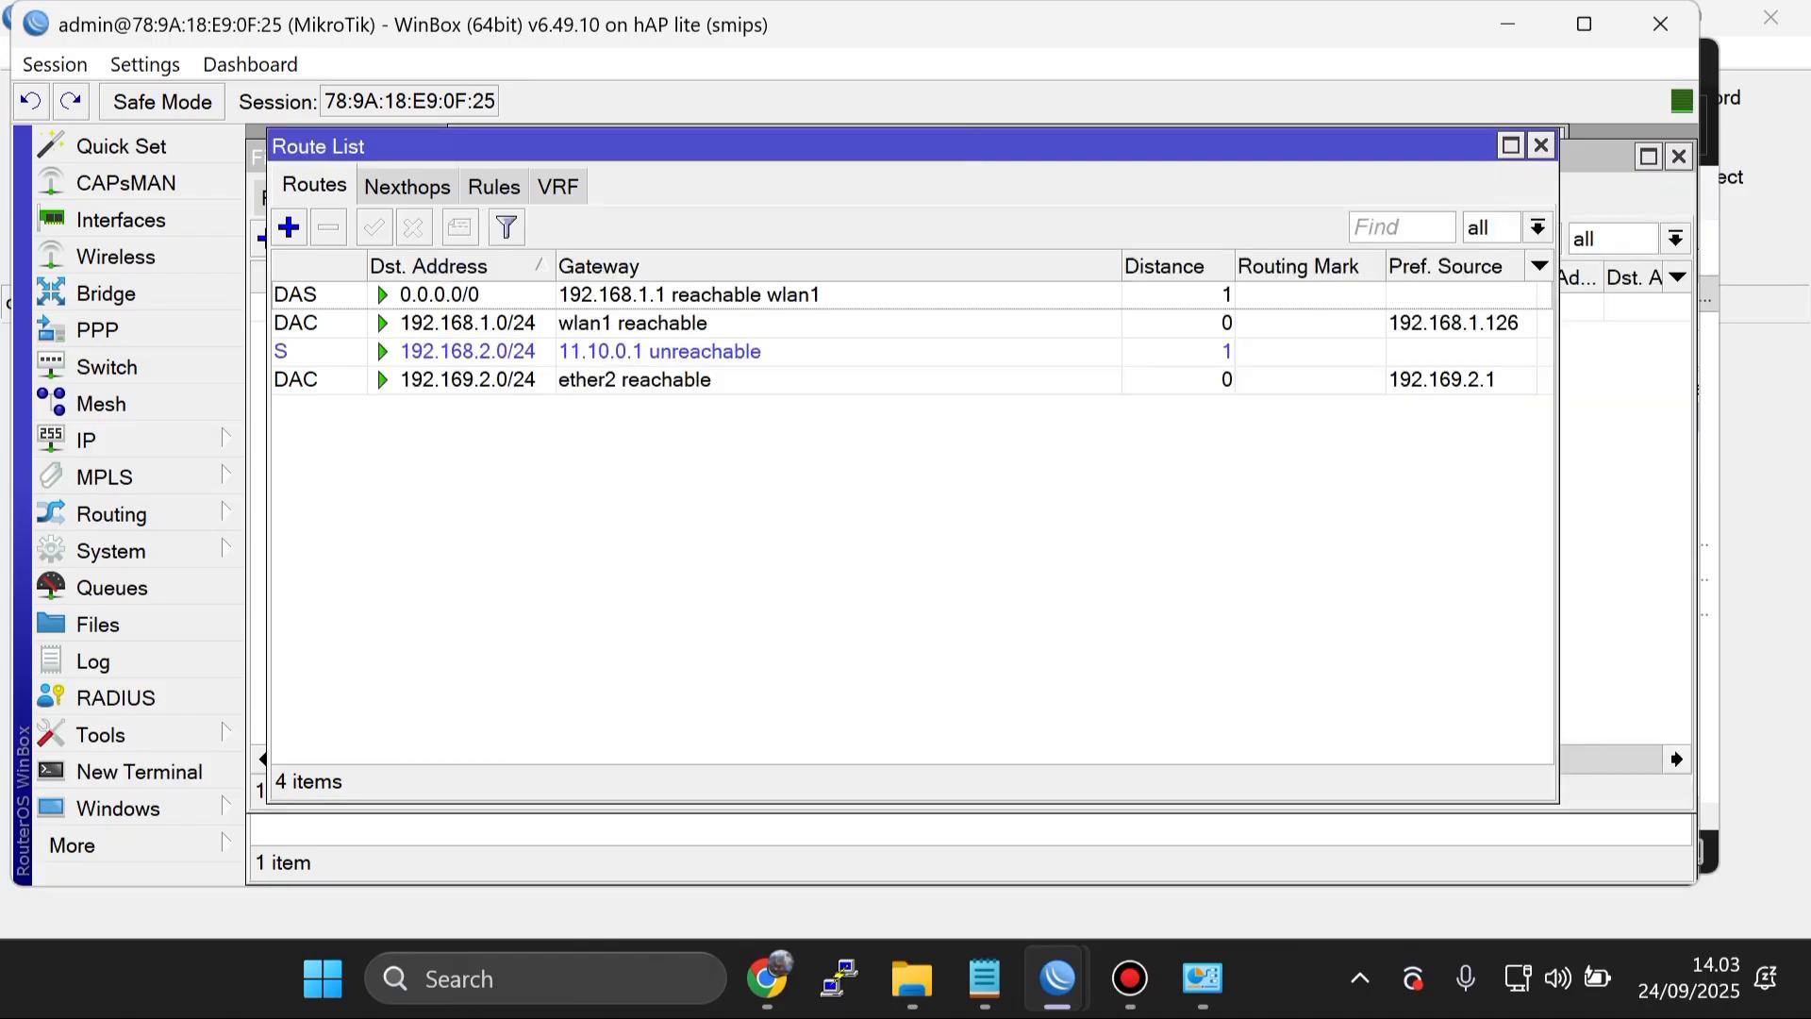
drag(849, 146, 1047, 207)
- Create a new PPTP client interface named 'saya cabang'
click(97, 329)
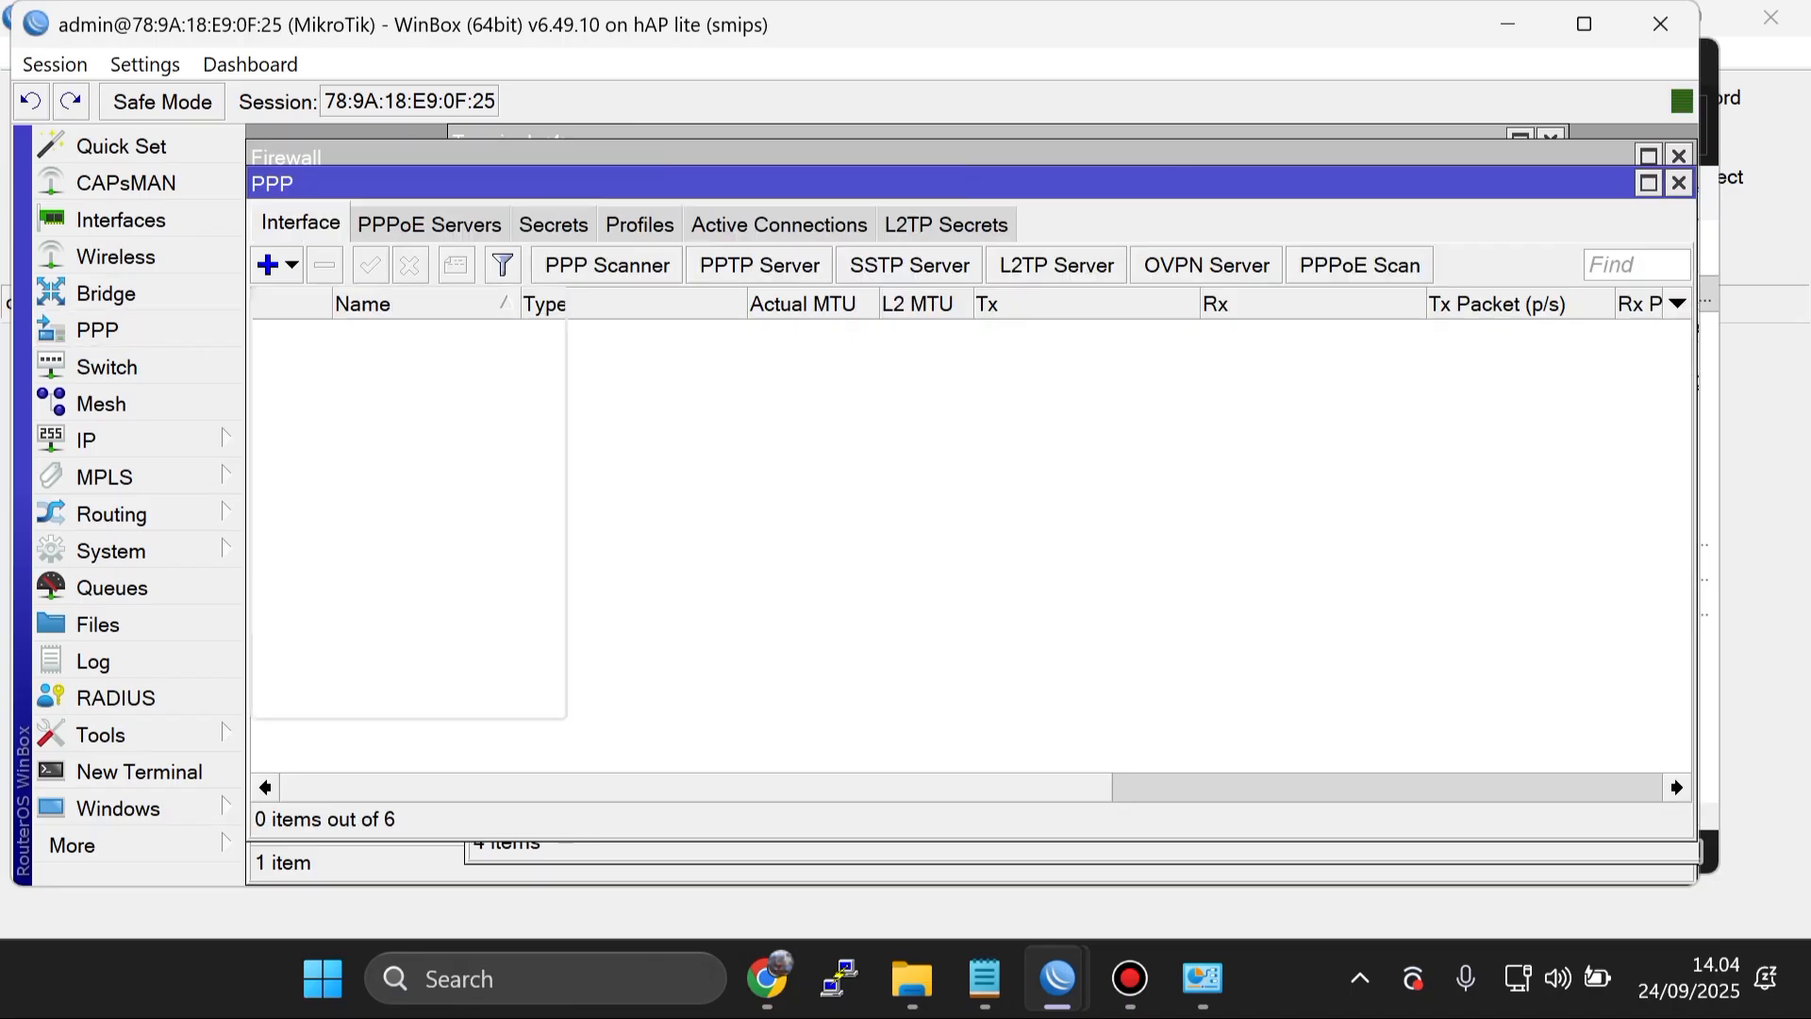
click(291, 265)
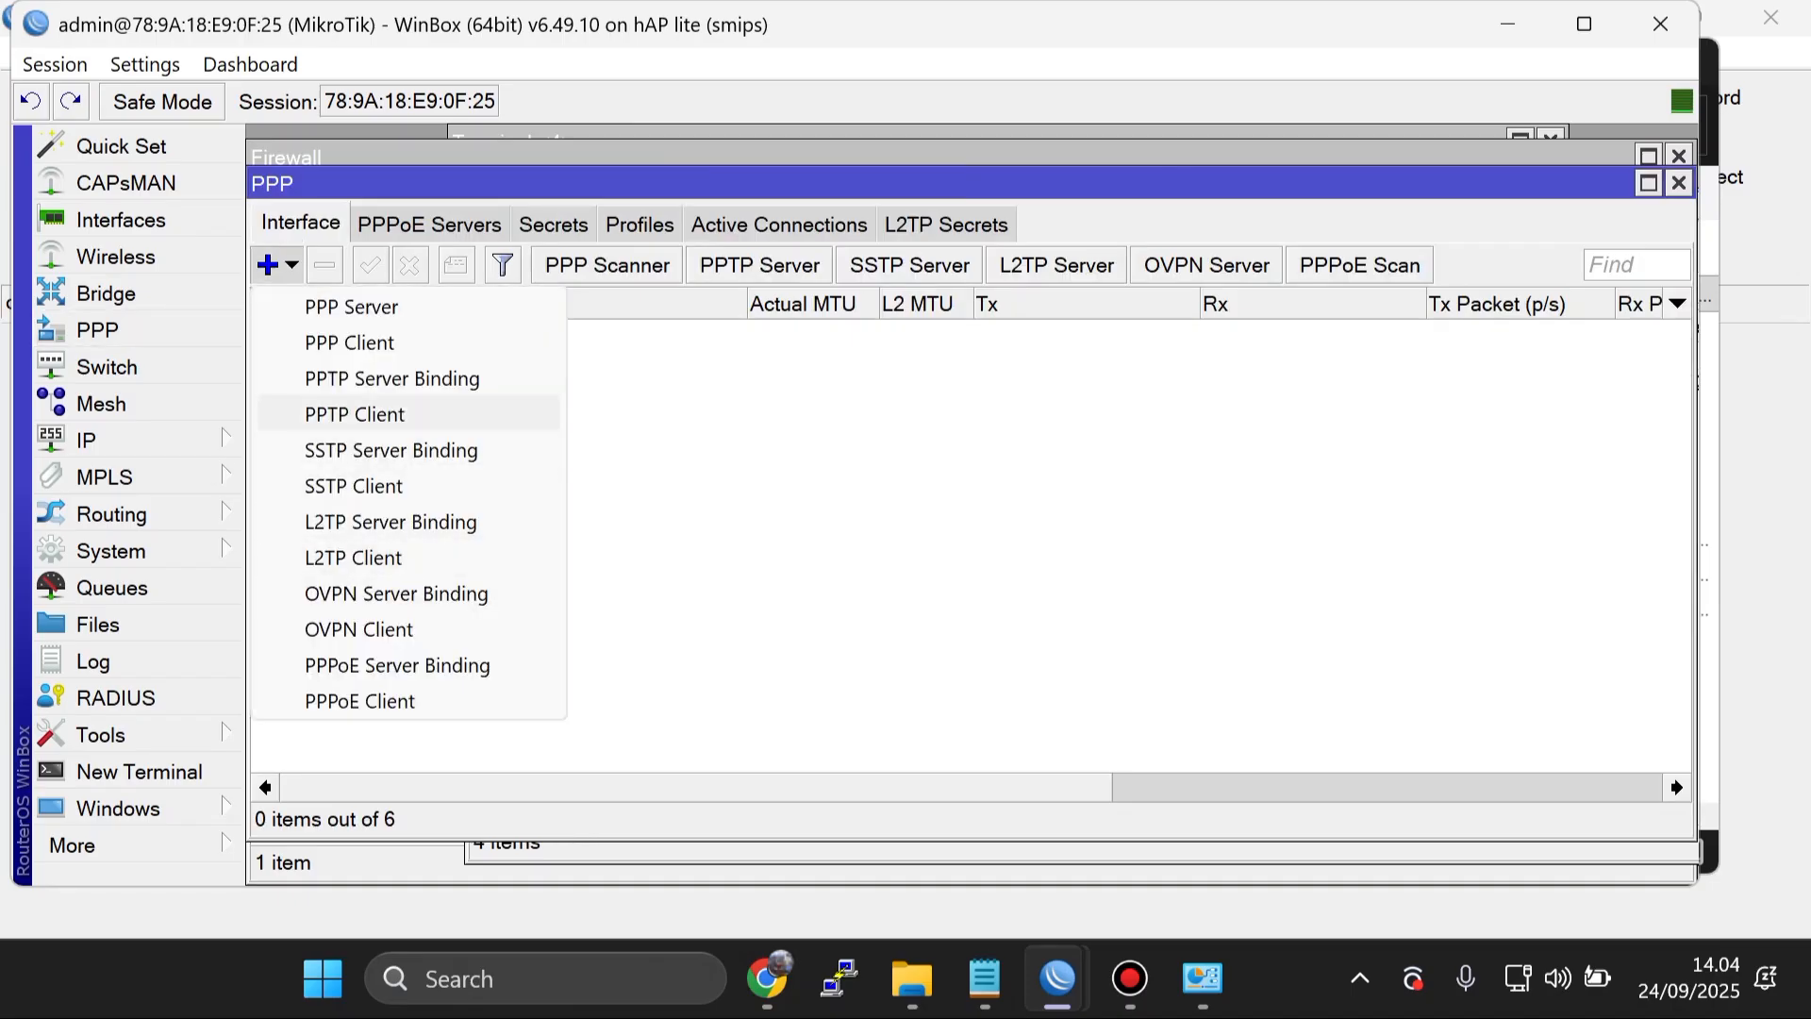
click(355, 414)
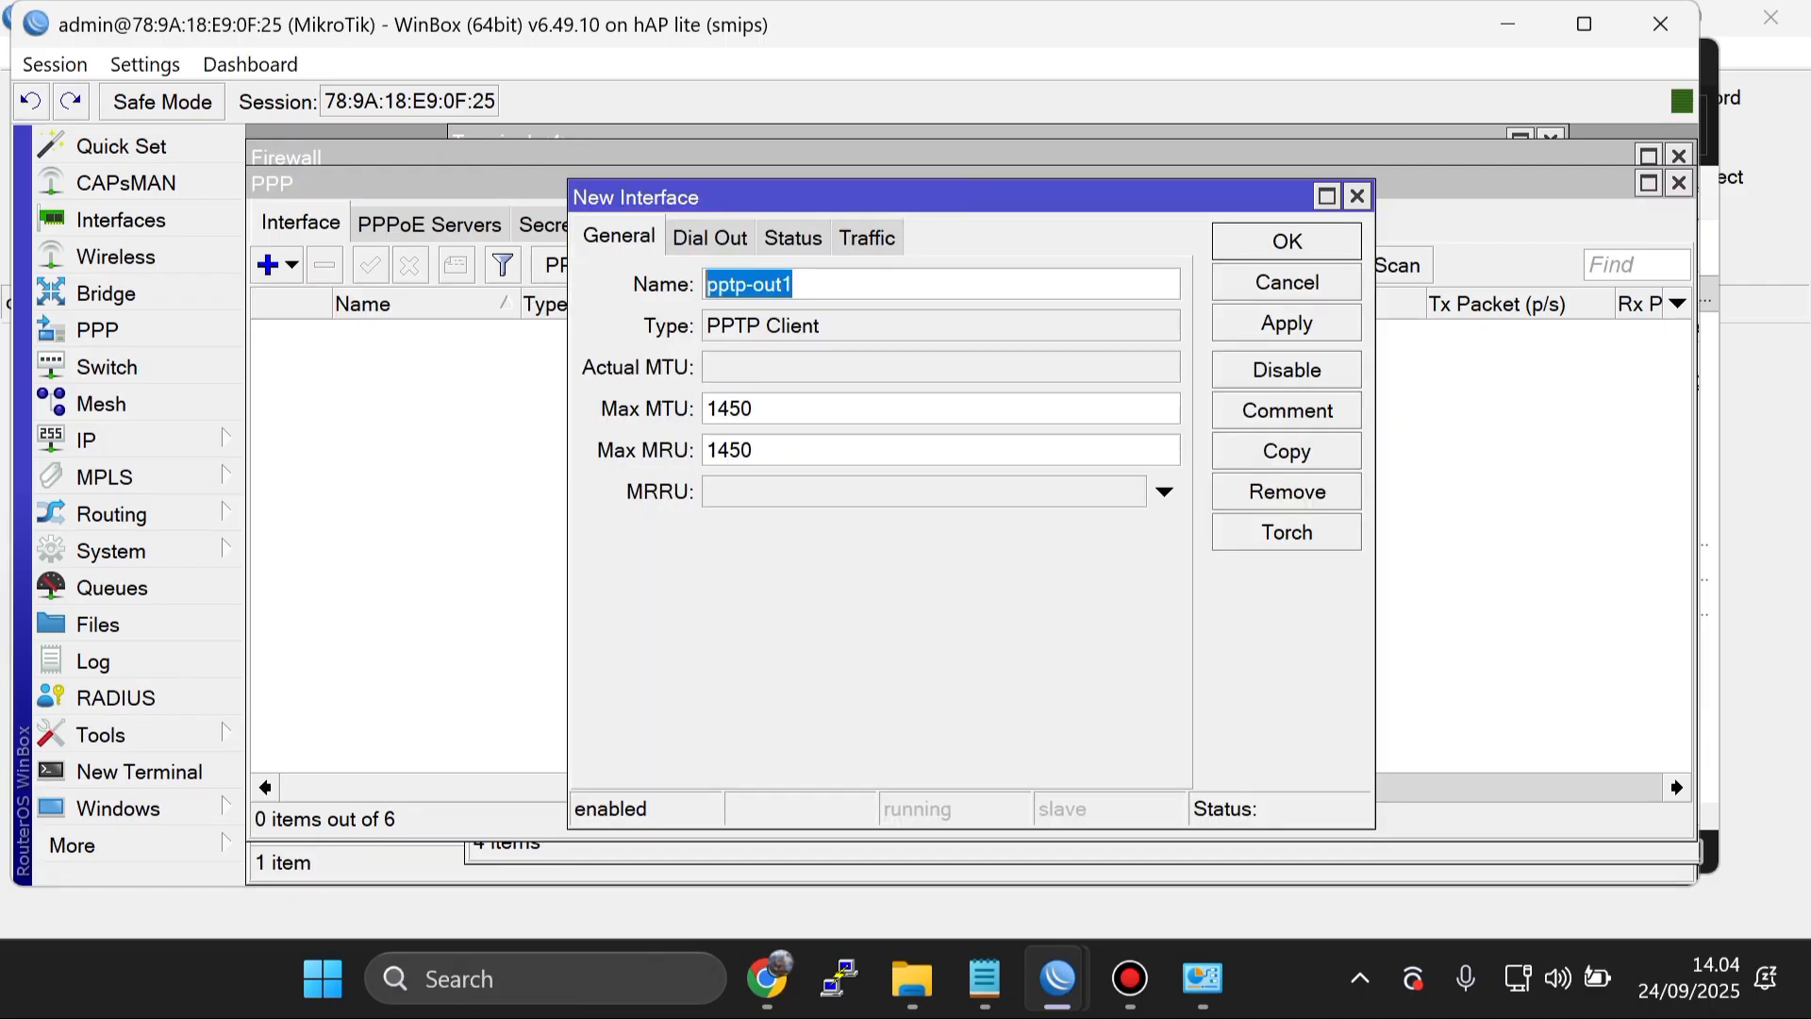
text(saya cab)
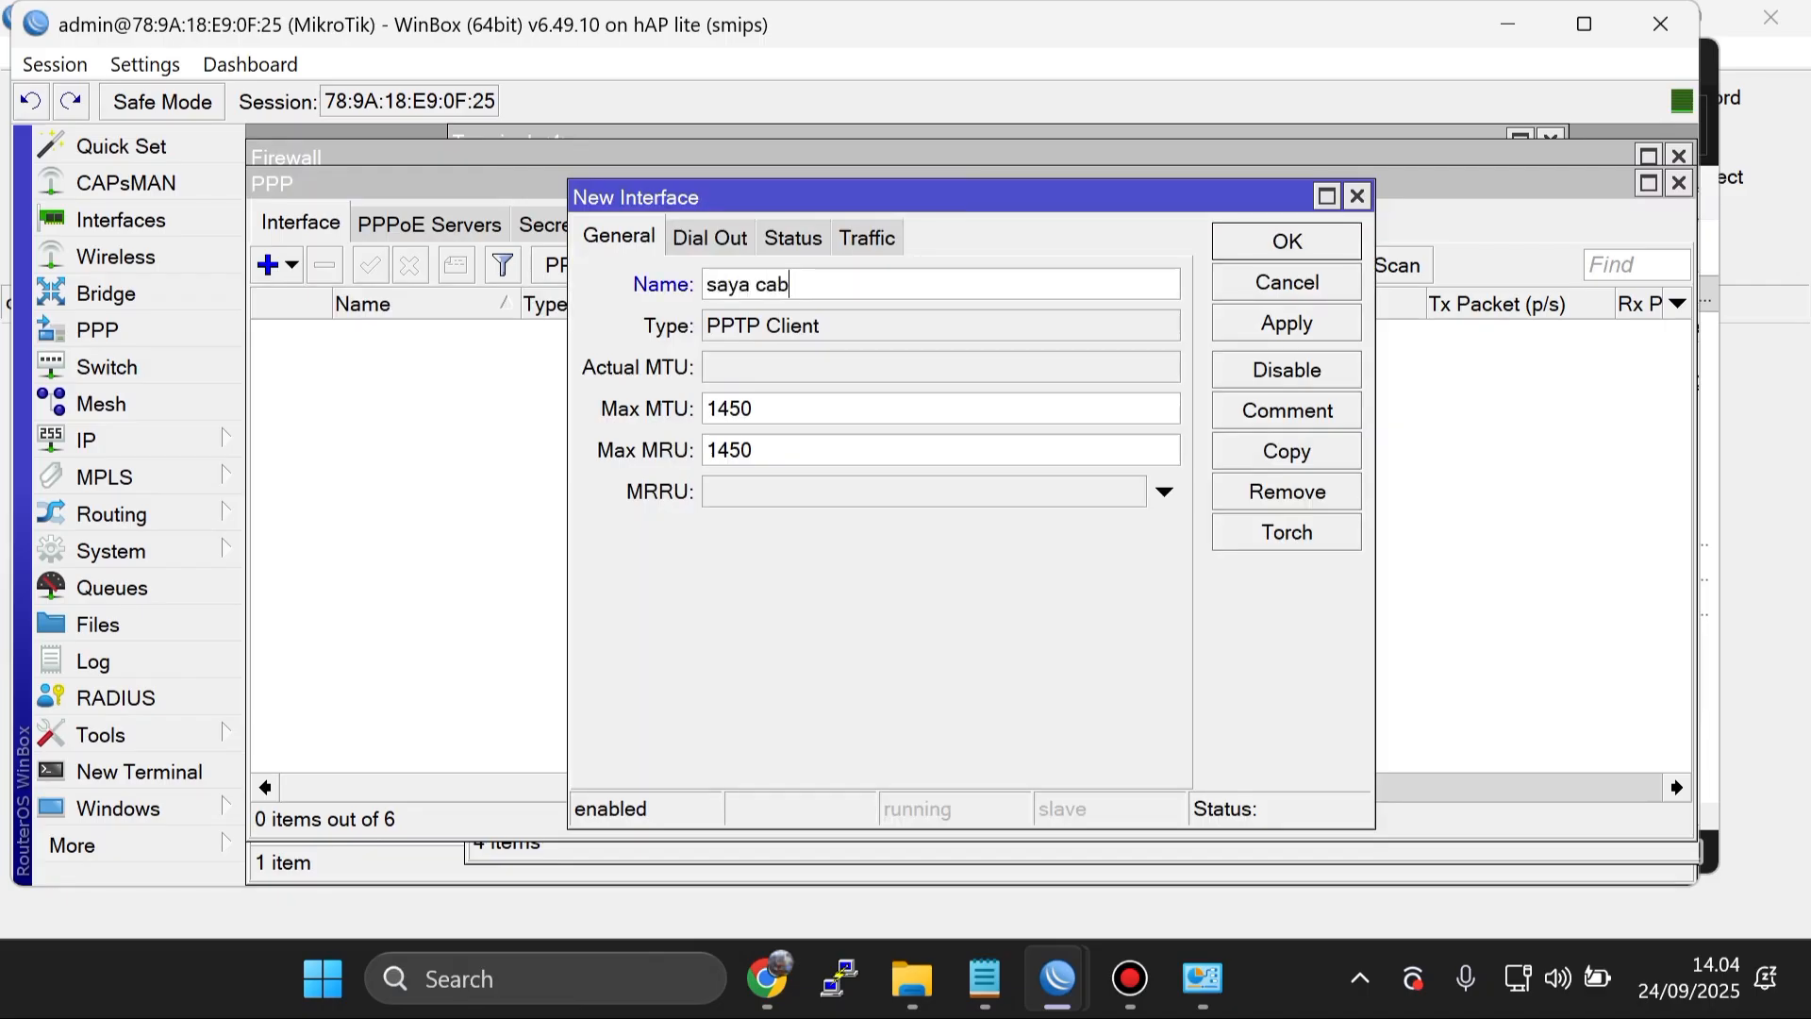
text(ang)
- On Dial Out, enter the branch account's user name and password, and connect address 192.168.4.242
click(710, 238)
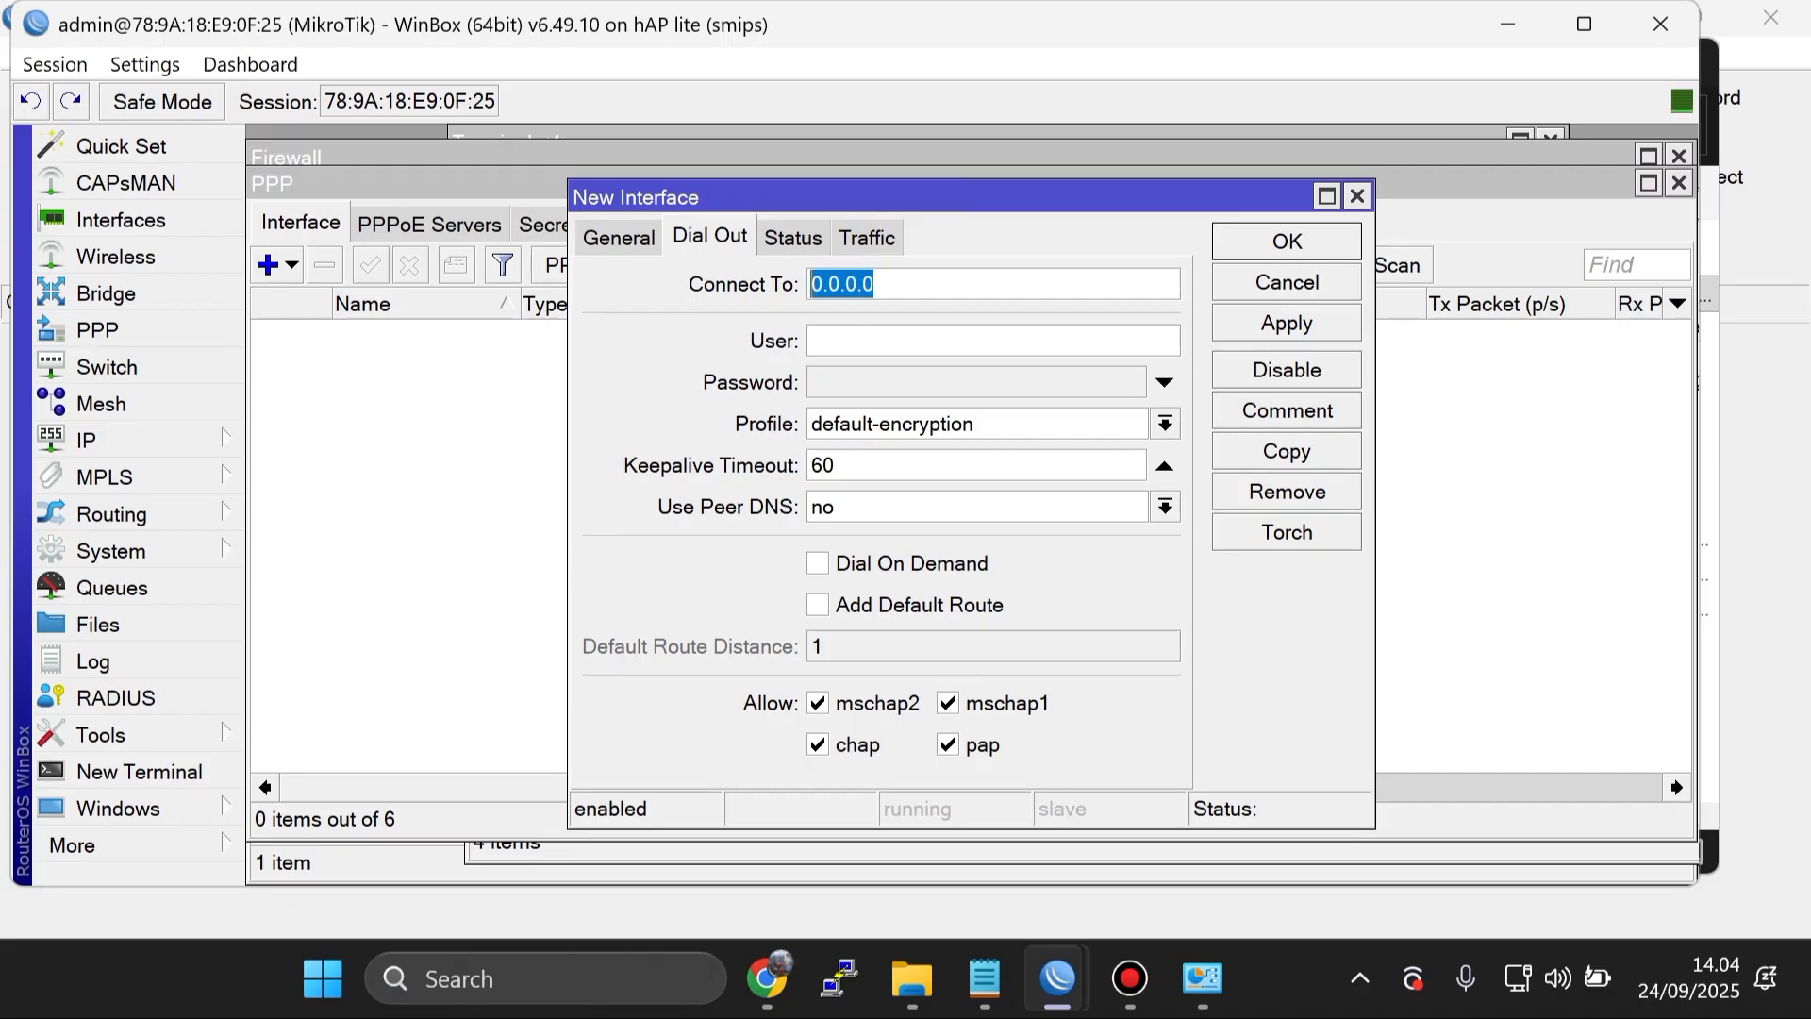
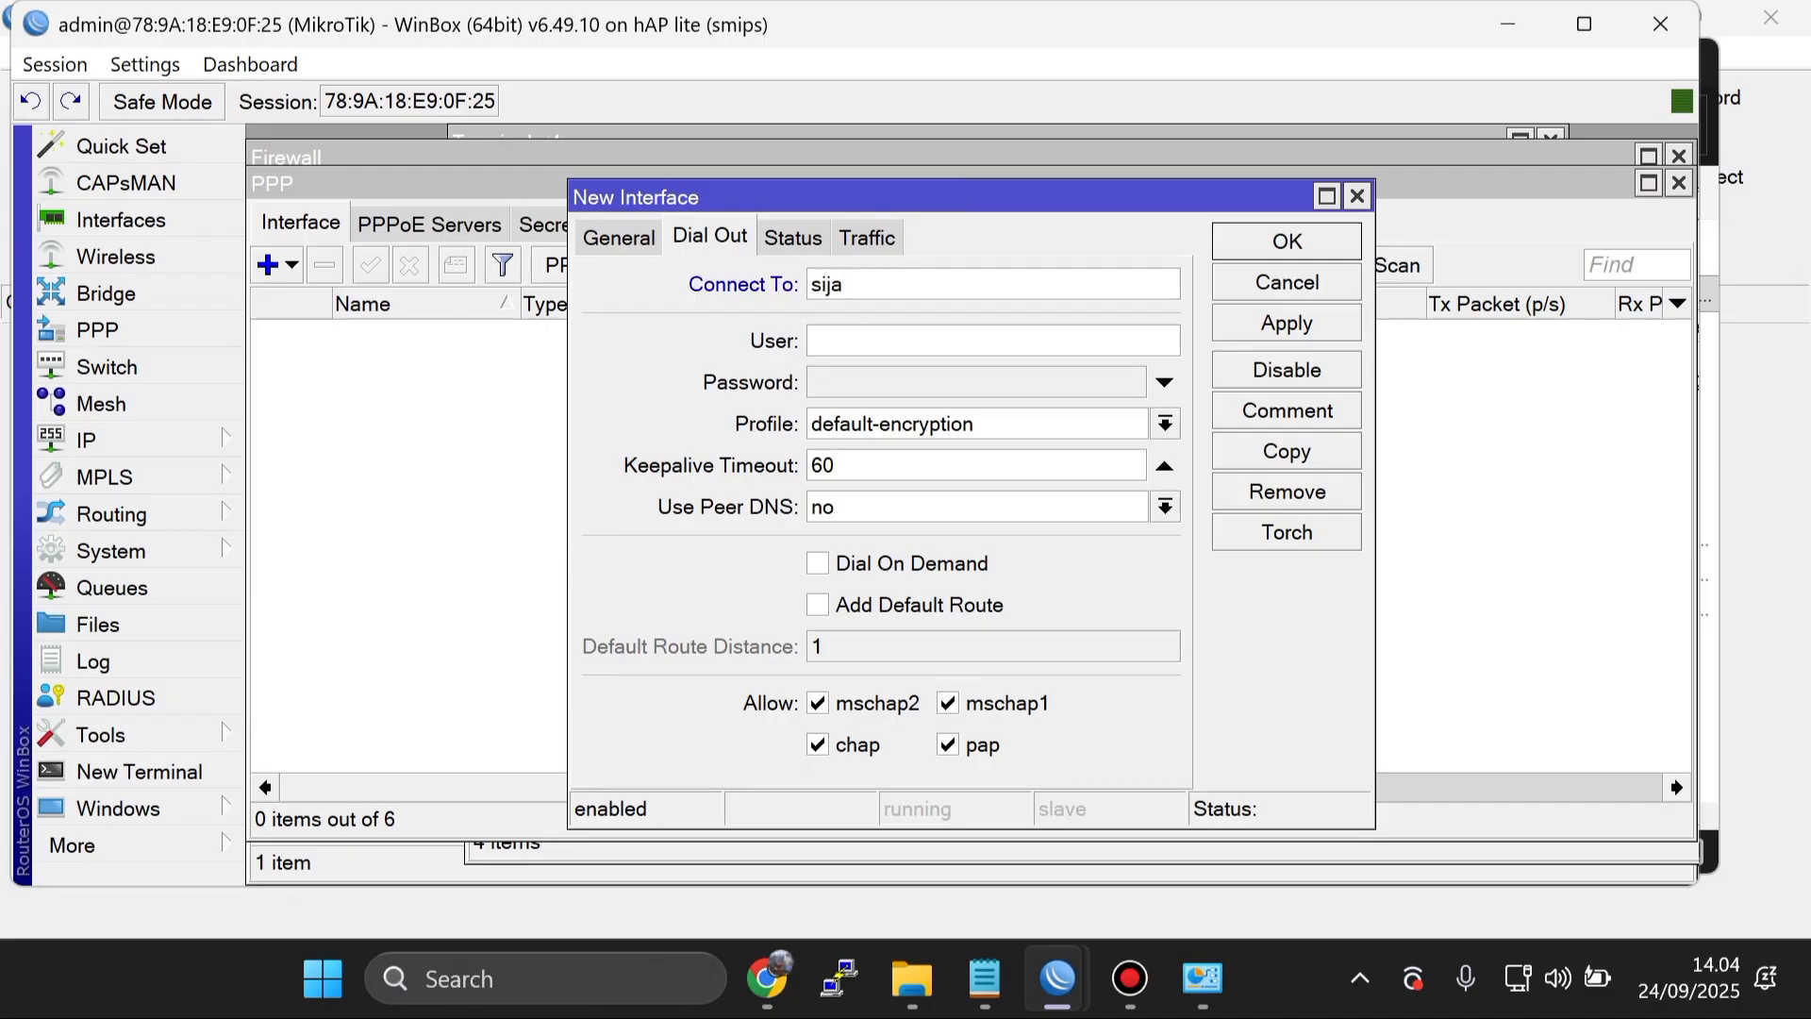
key(ctrl+a)
key(ctrl+x)
key(Tab)
key(ctrl+v)
key(Tab)
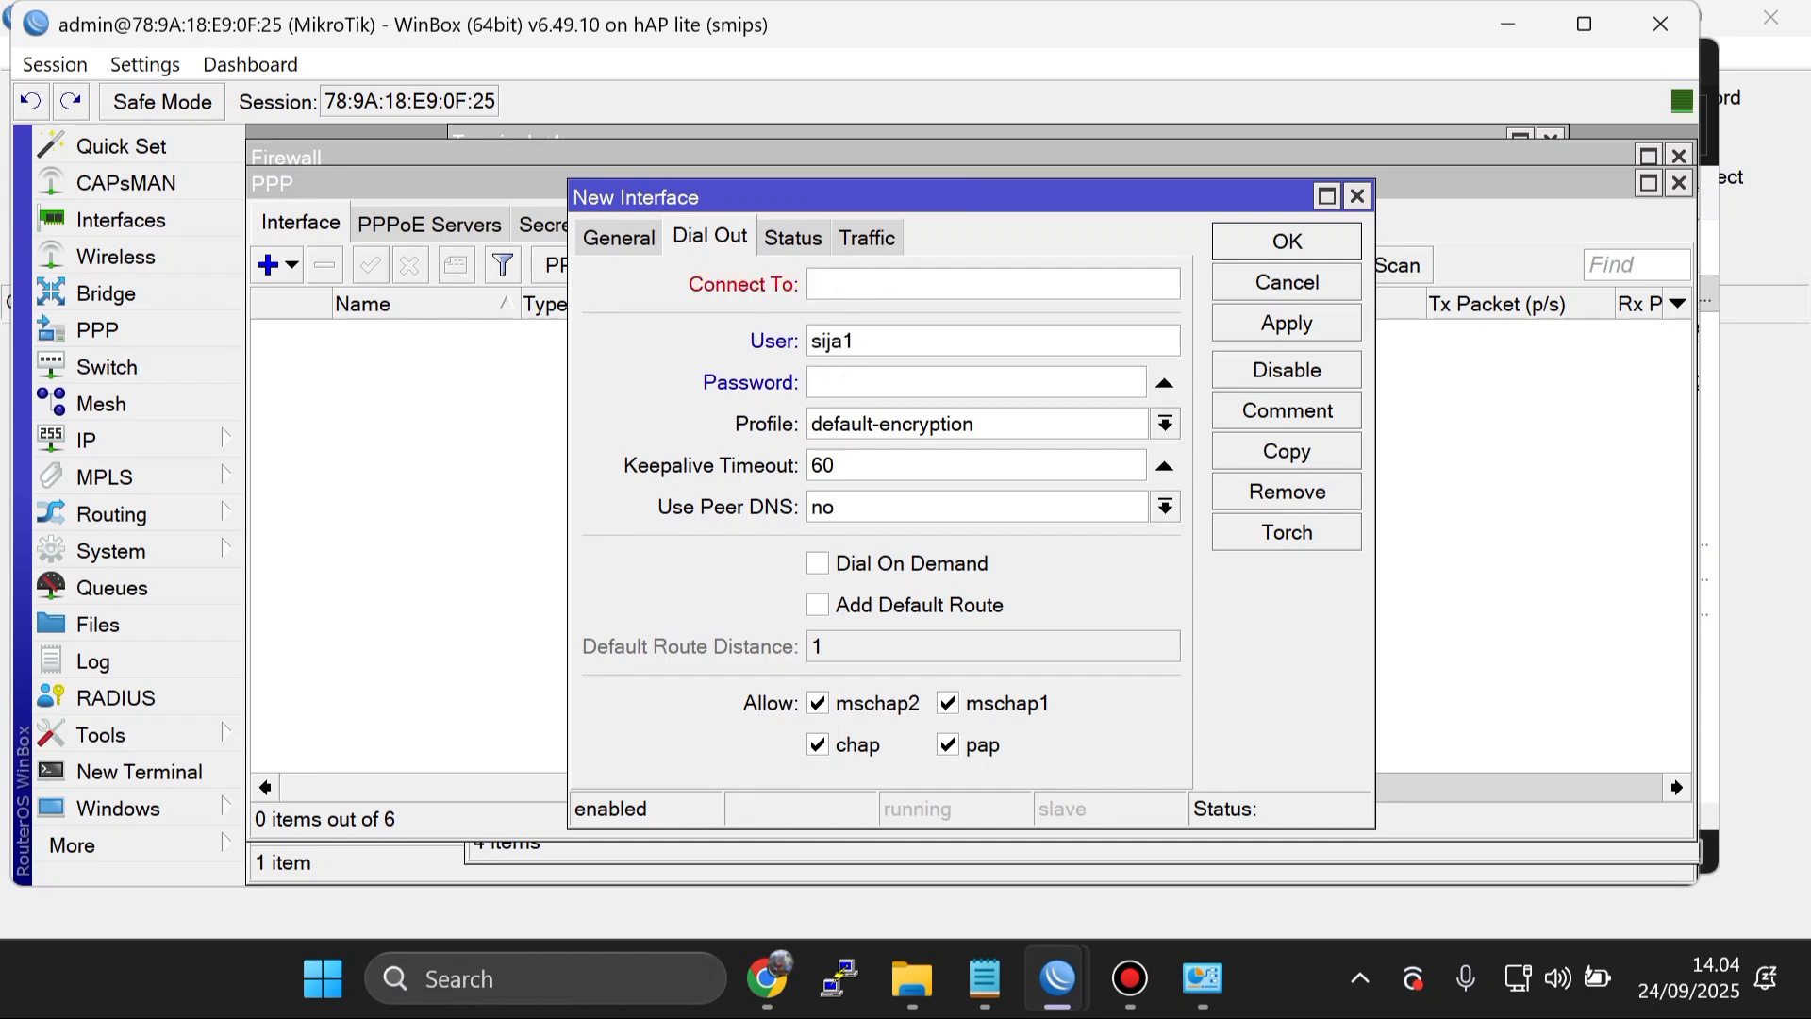
click(813, 284)
text(192.168.4.)
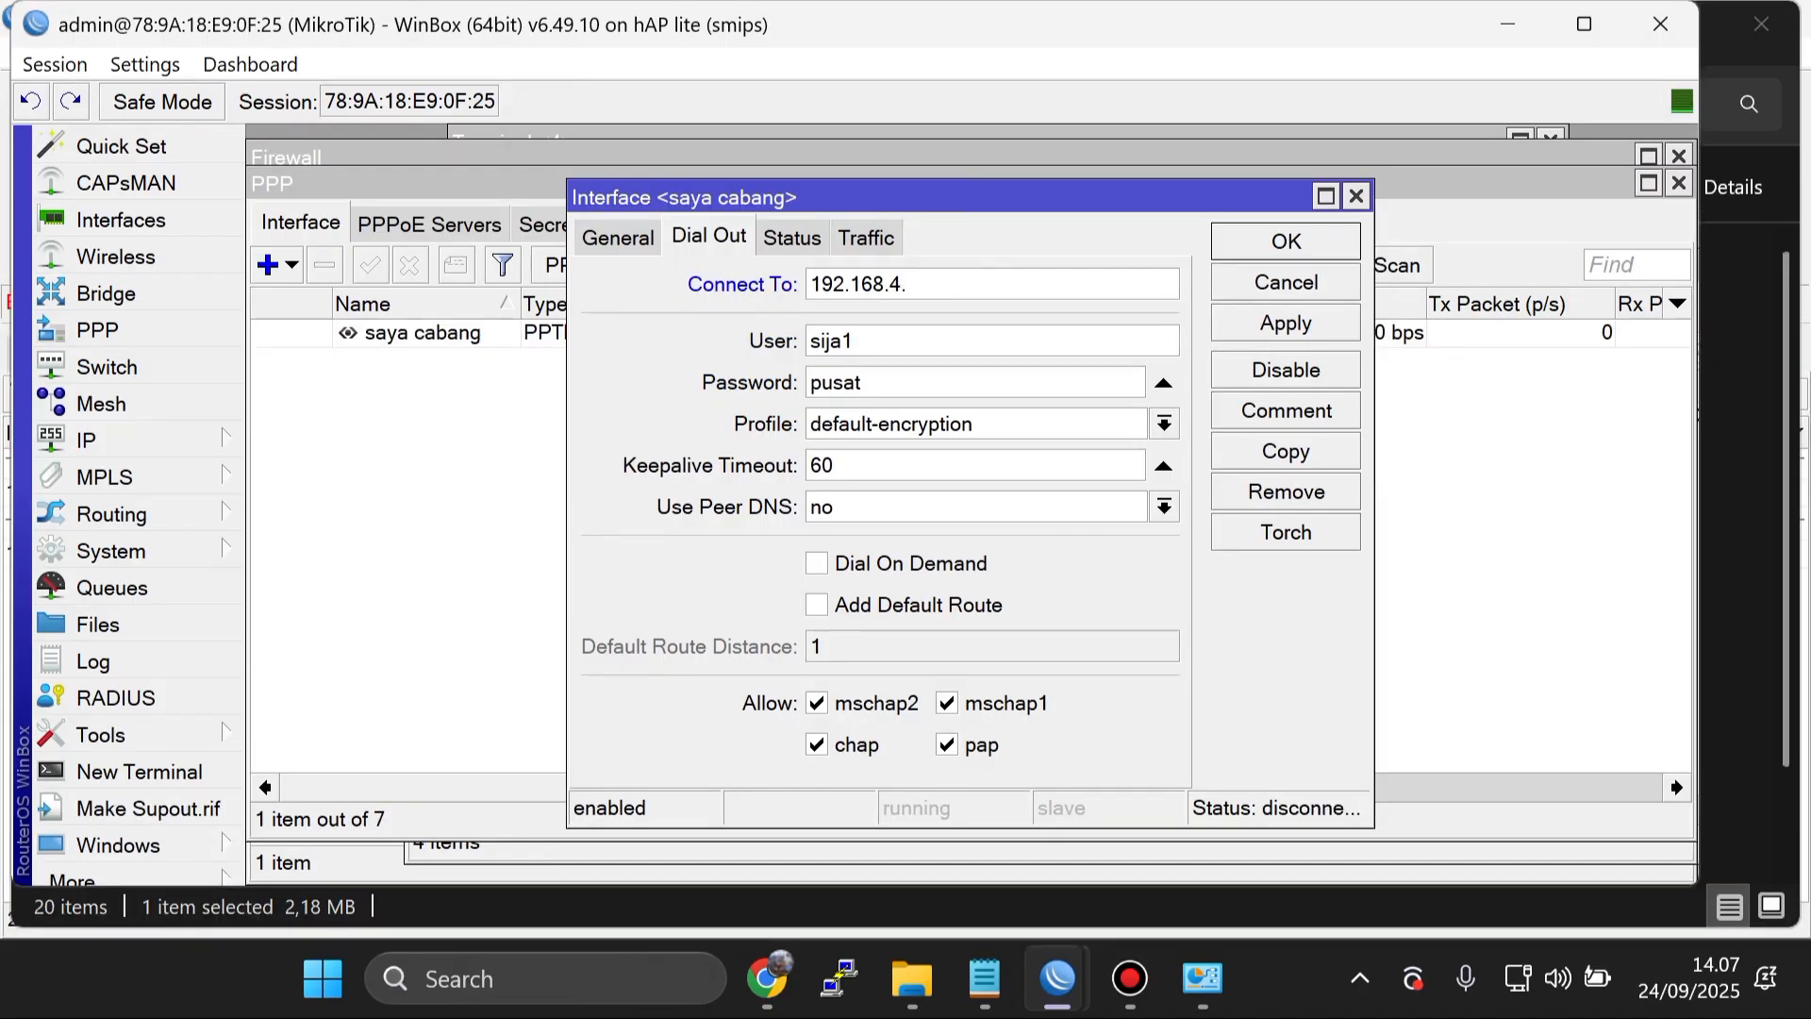
text(242)
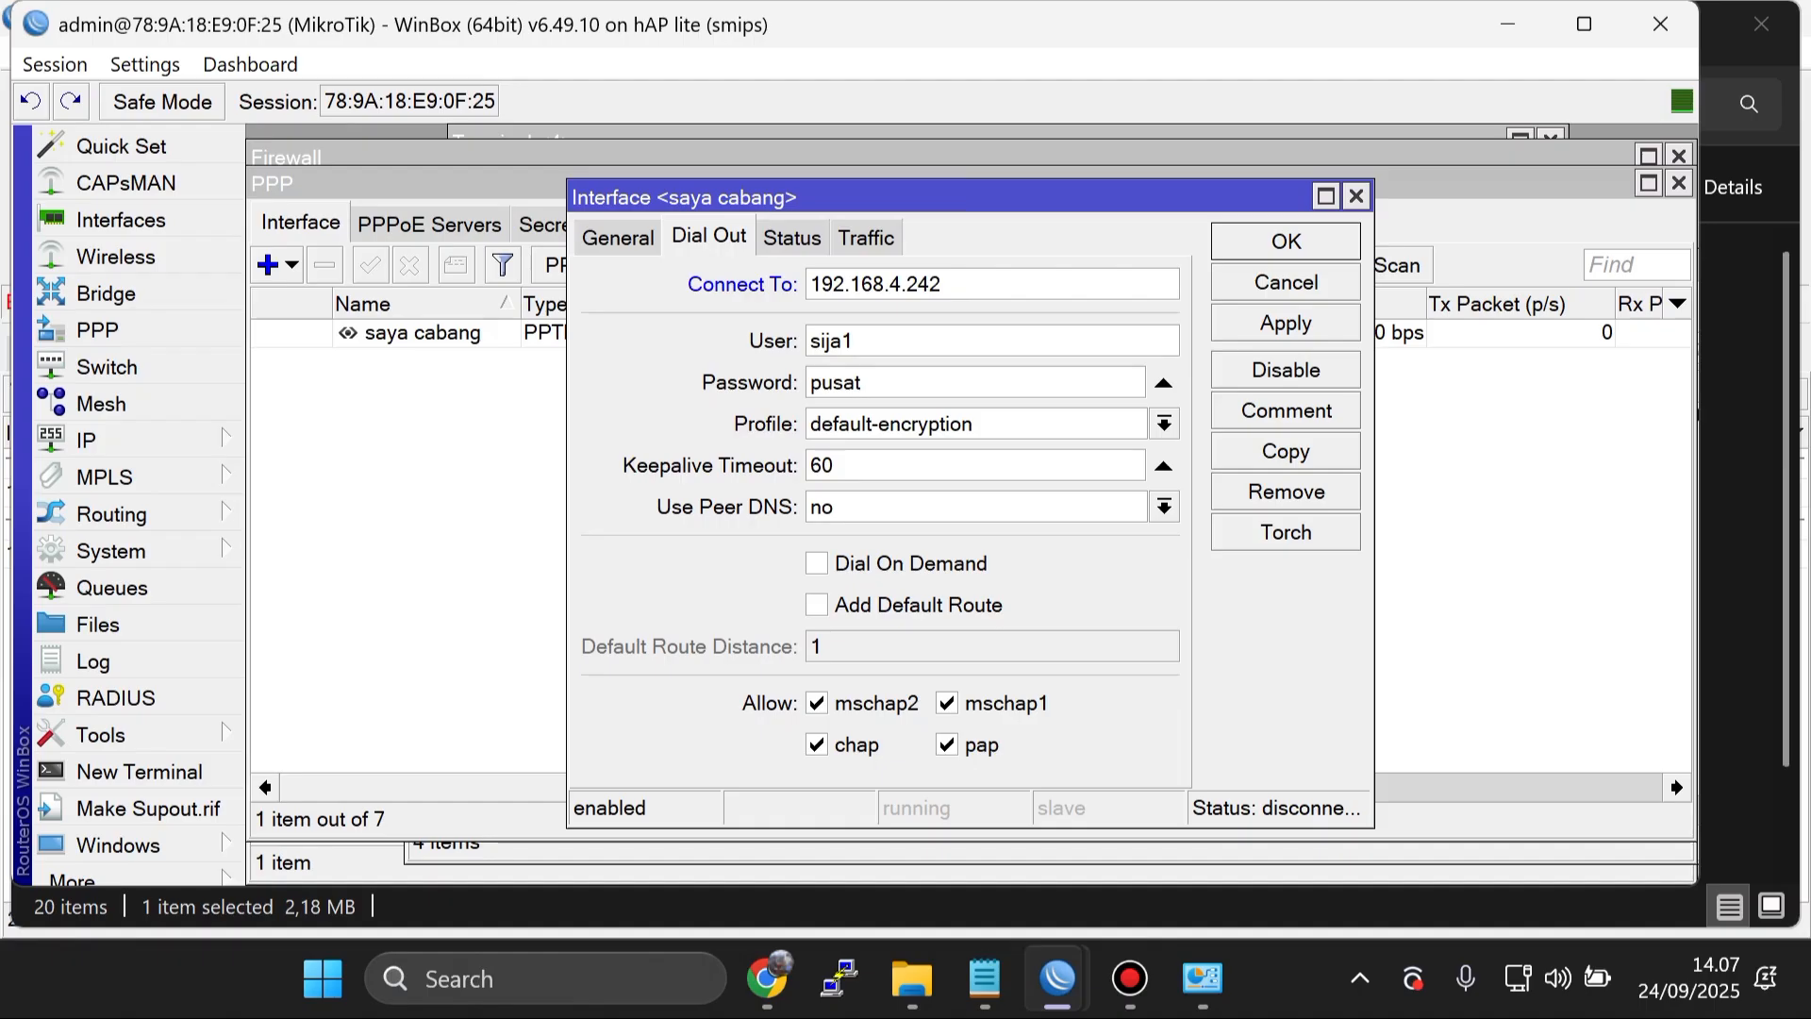
- Keep the default-encryption profile, apply and save the 'saya cabang' client, then open the Start menu
click(1164, 424)
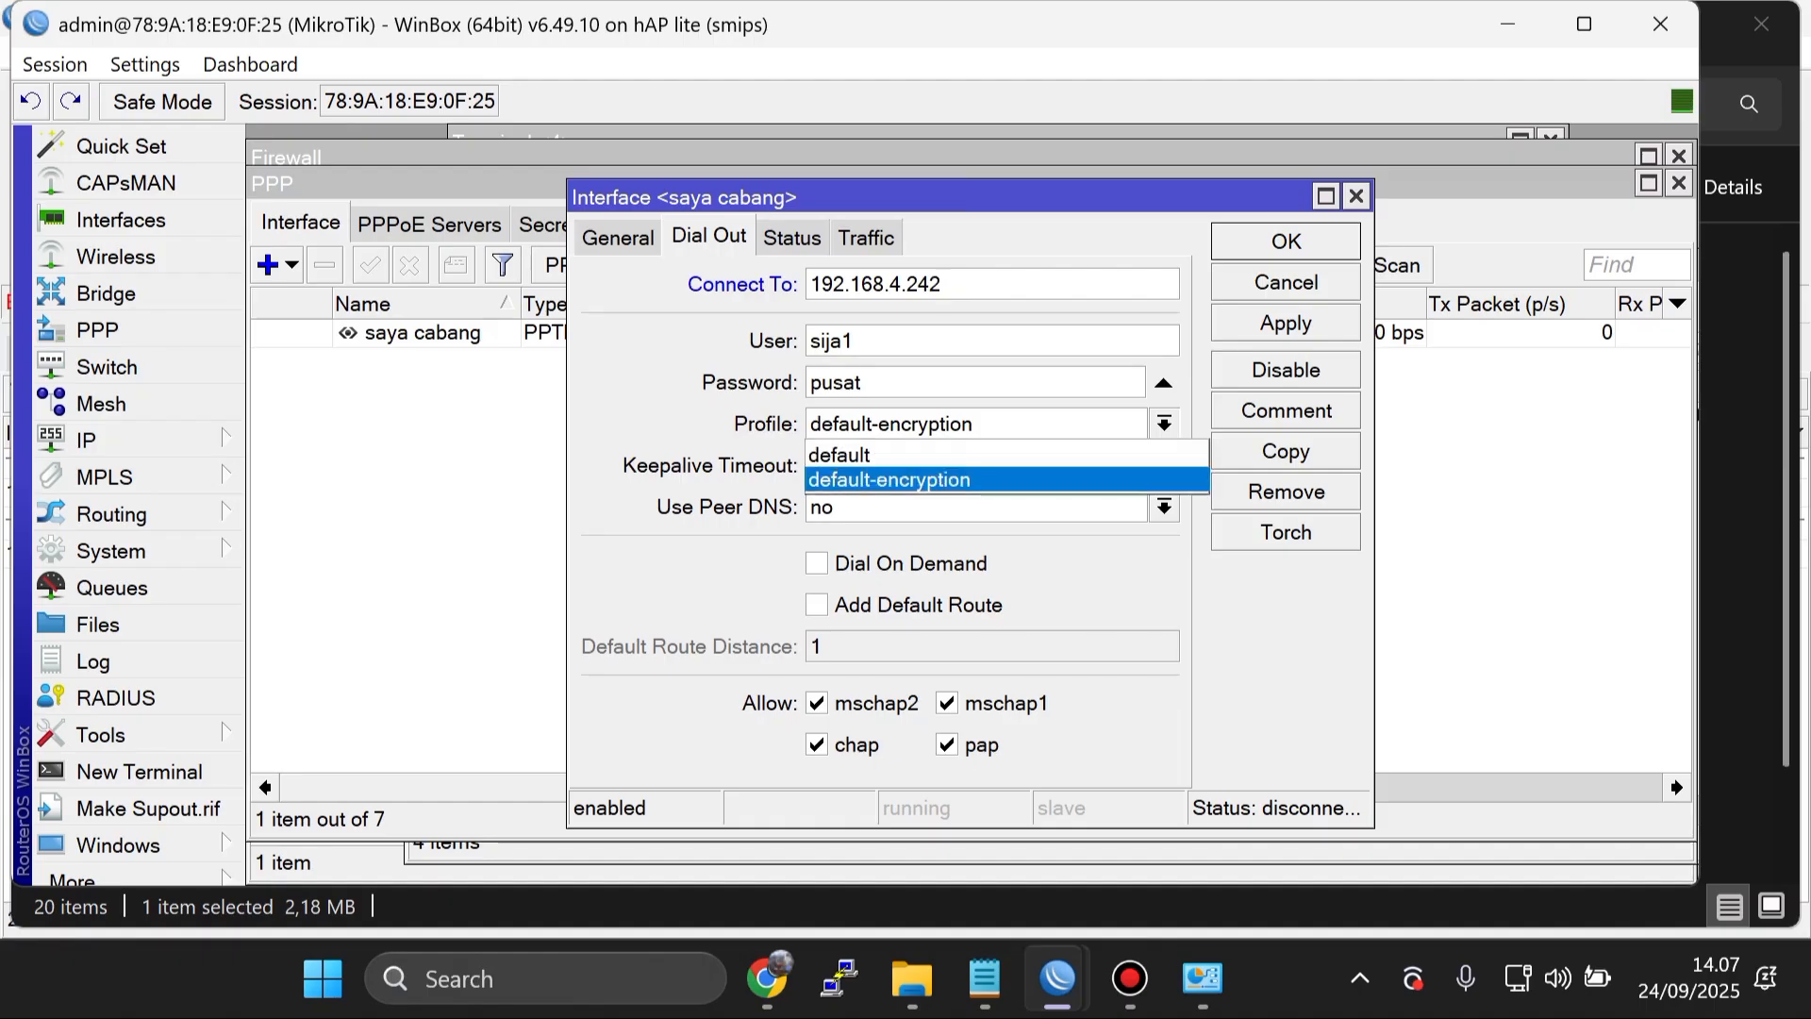
click(889, 480)
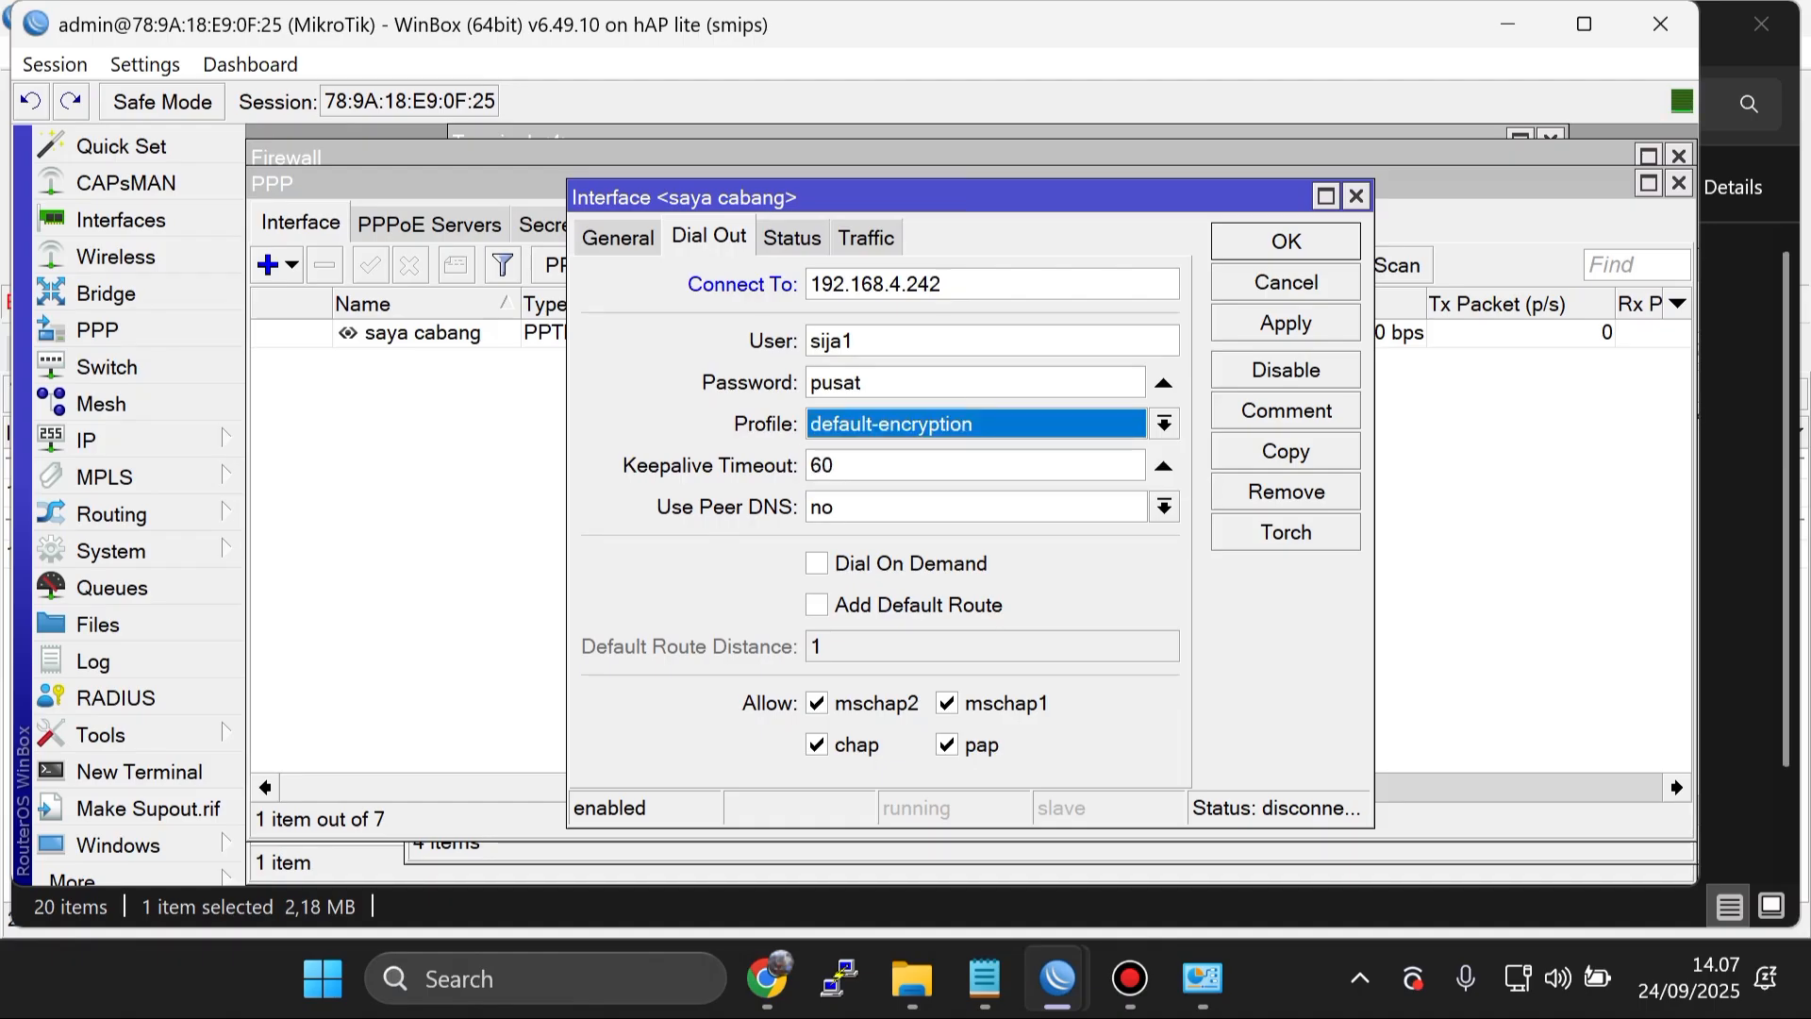
click(1285, 322)
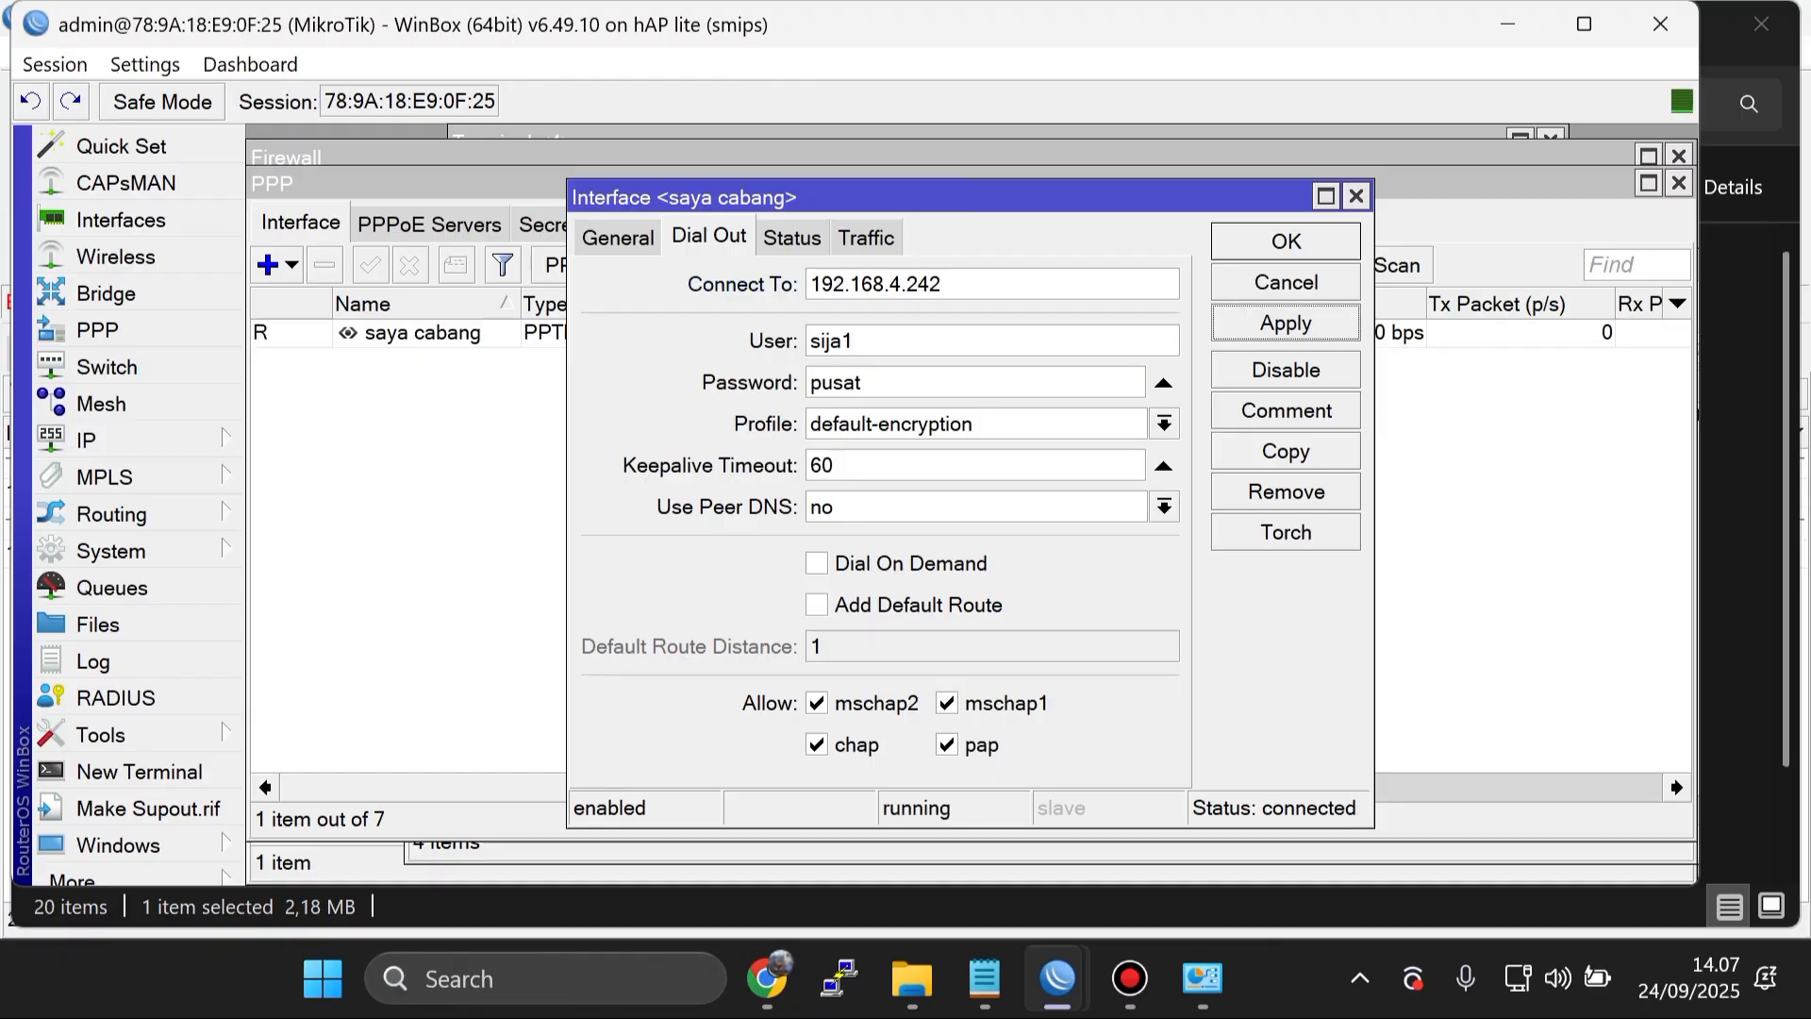
click(1286, 242)
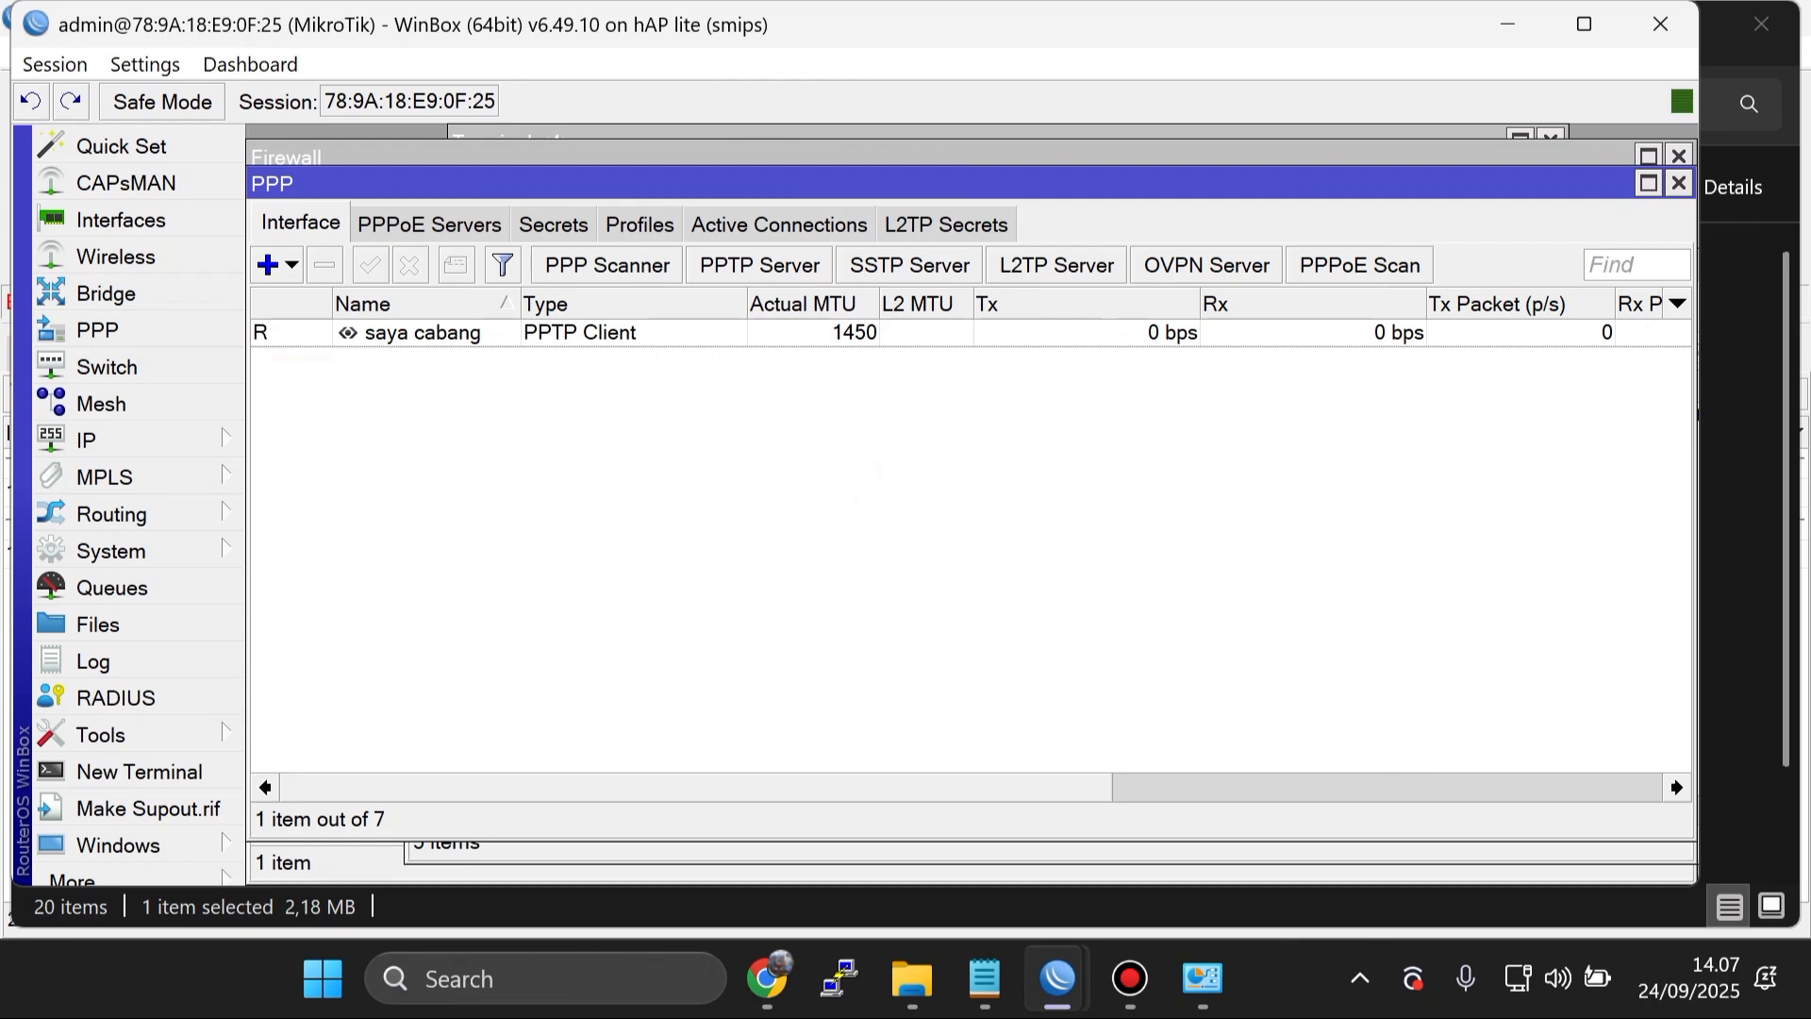
key(super)
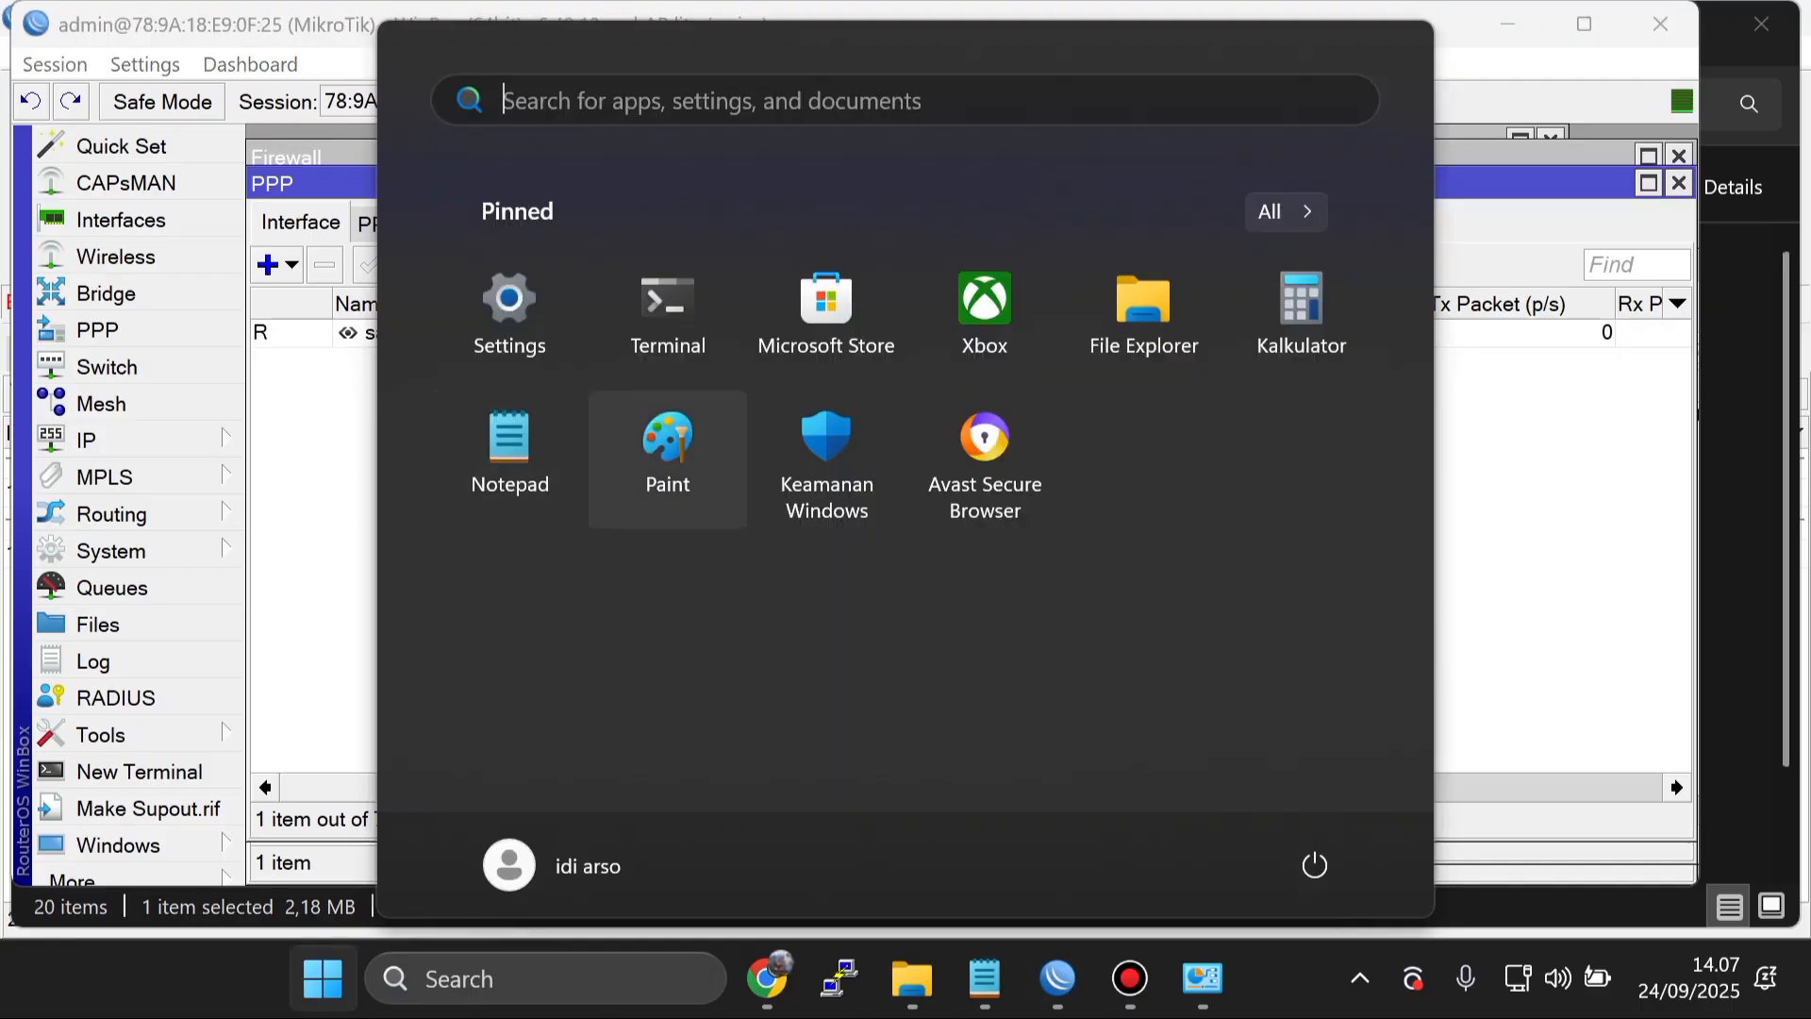
- Run ipconfig in Command Prompt and highlight the Ethernet IPv4 address, subnet mask and gateway lines
key(super)
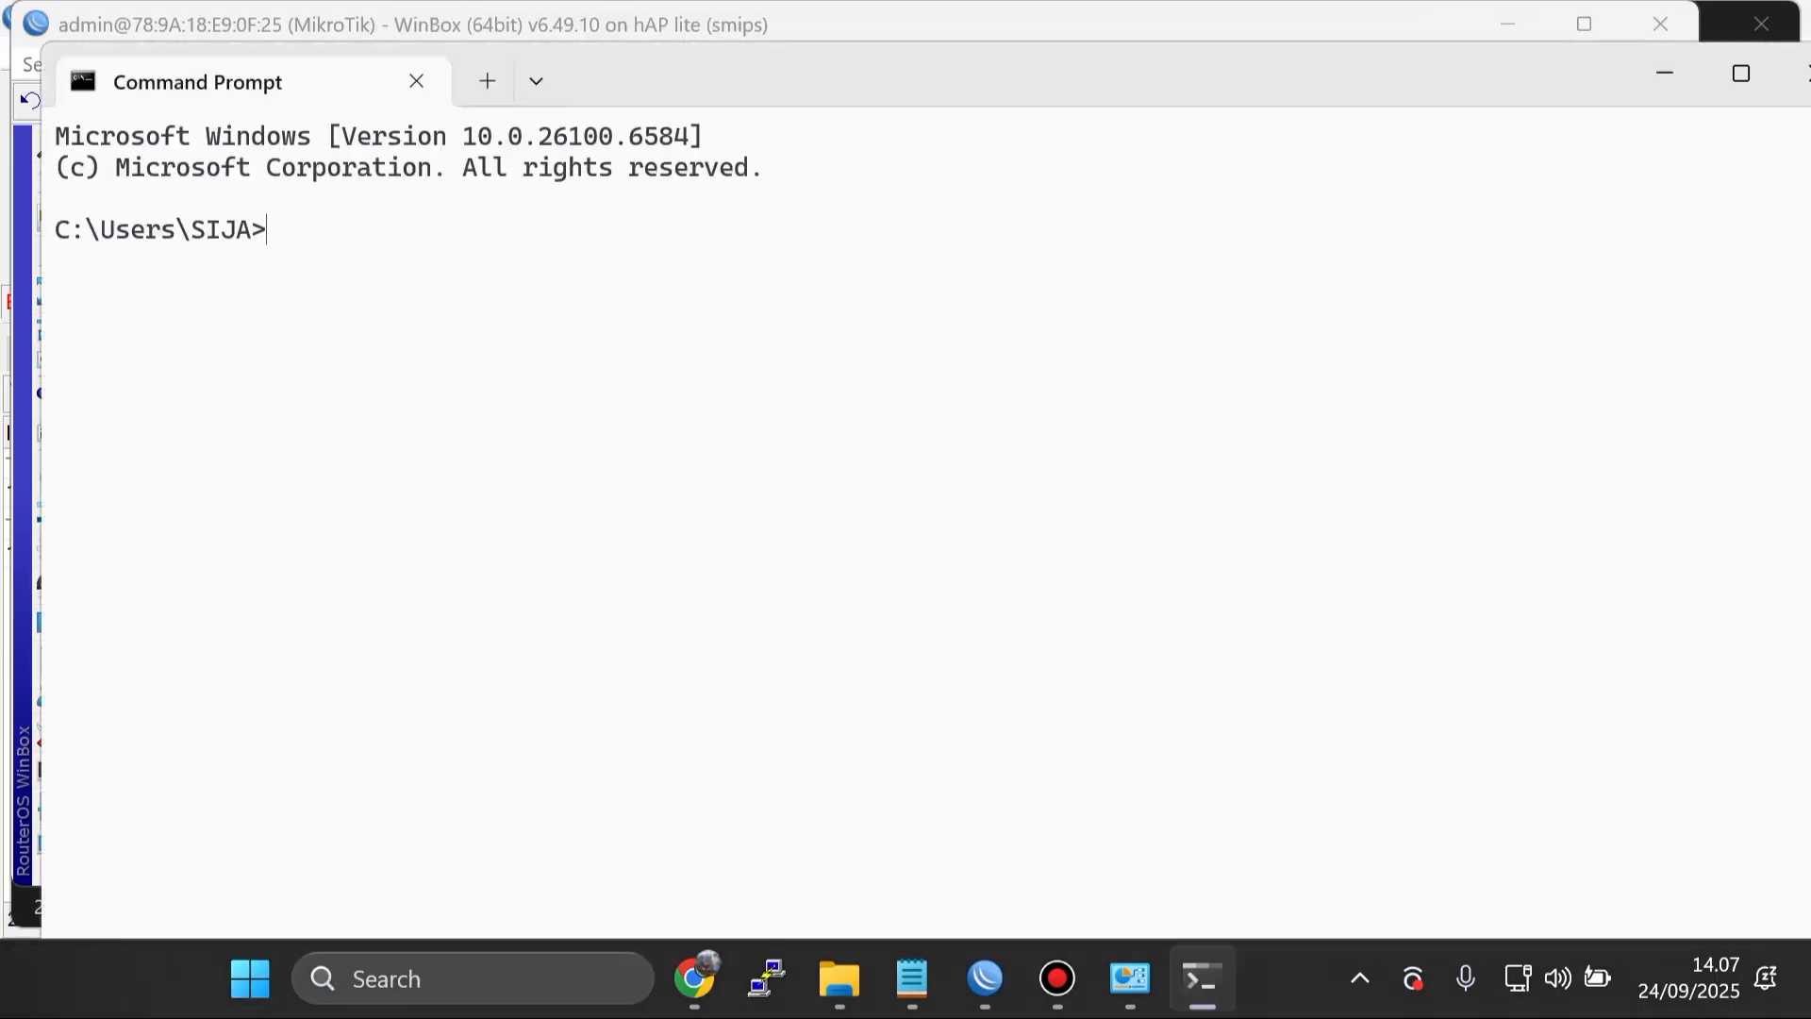
text(ipconfig)
key(Return)
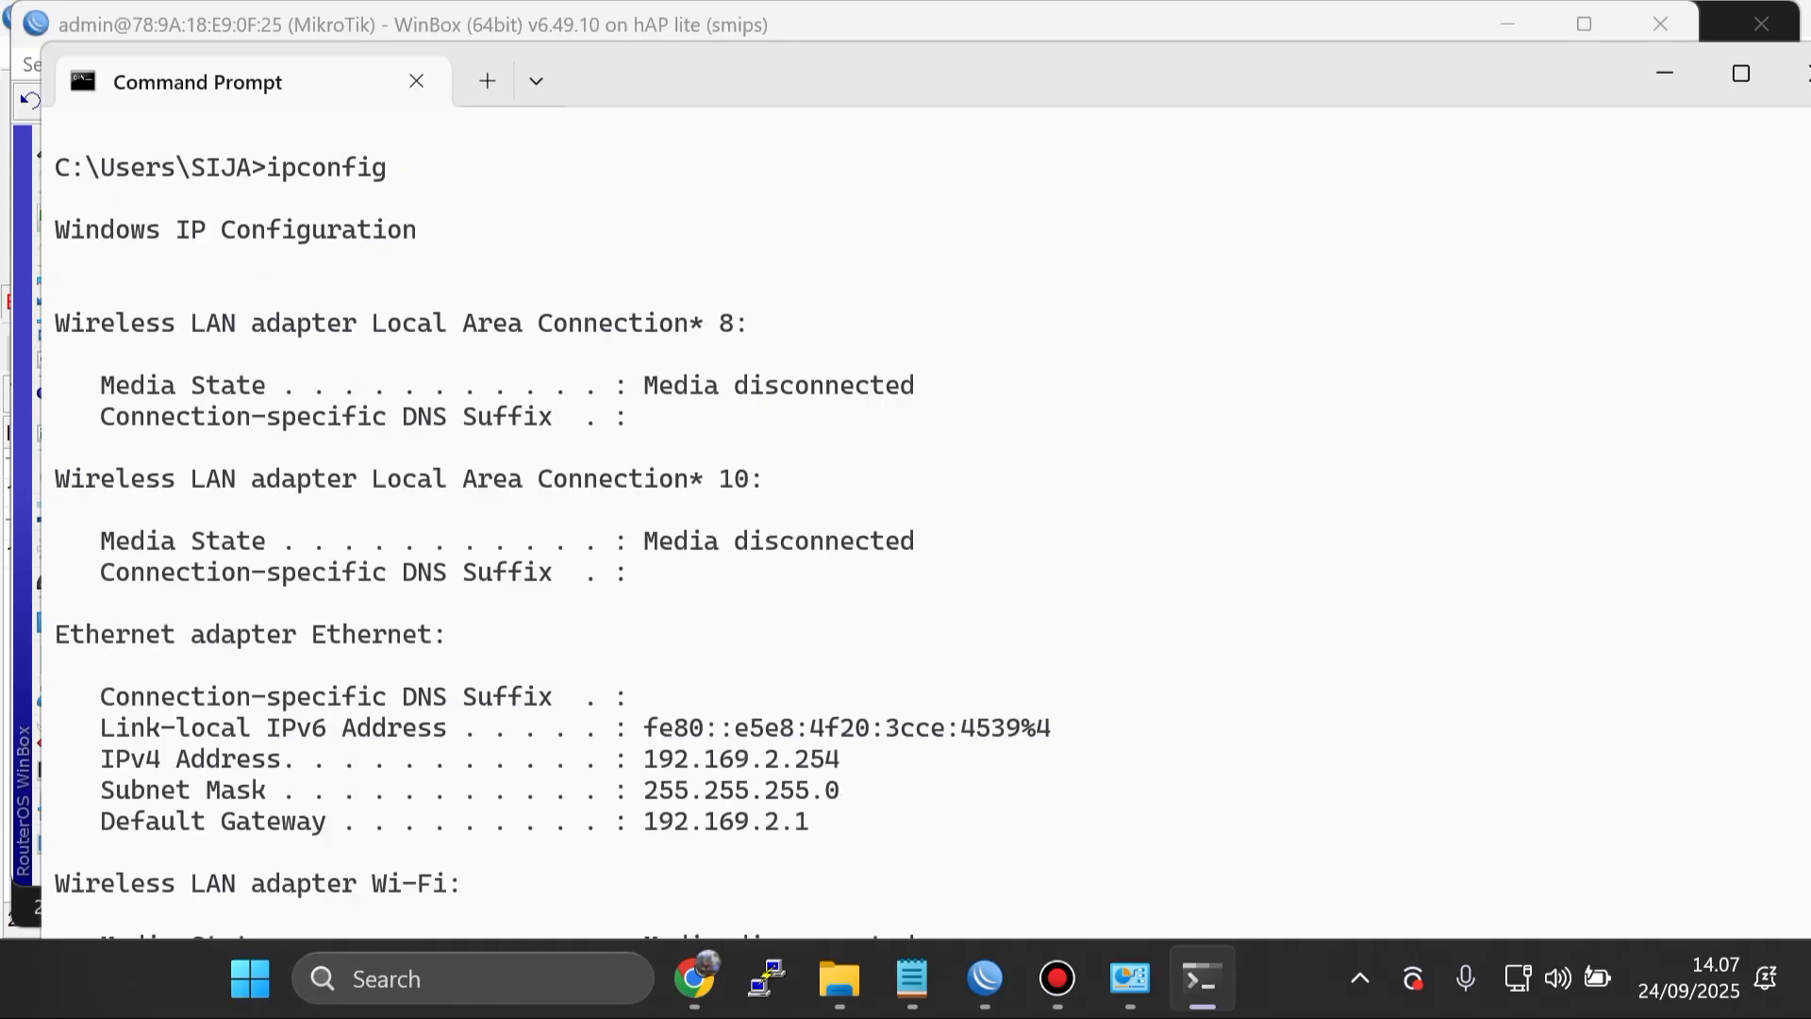
drag(809, 820, 54, 759)
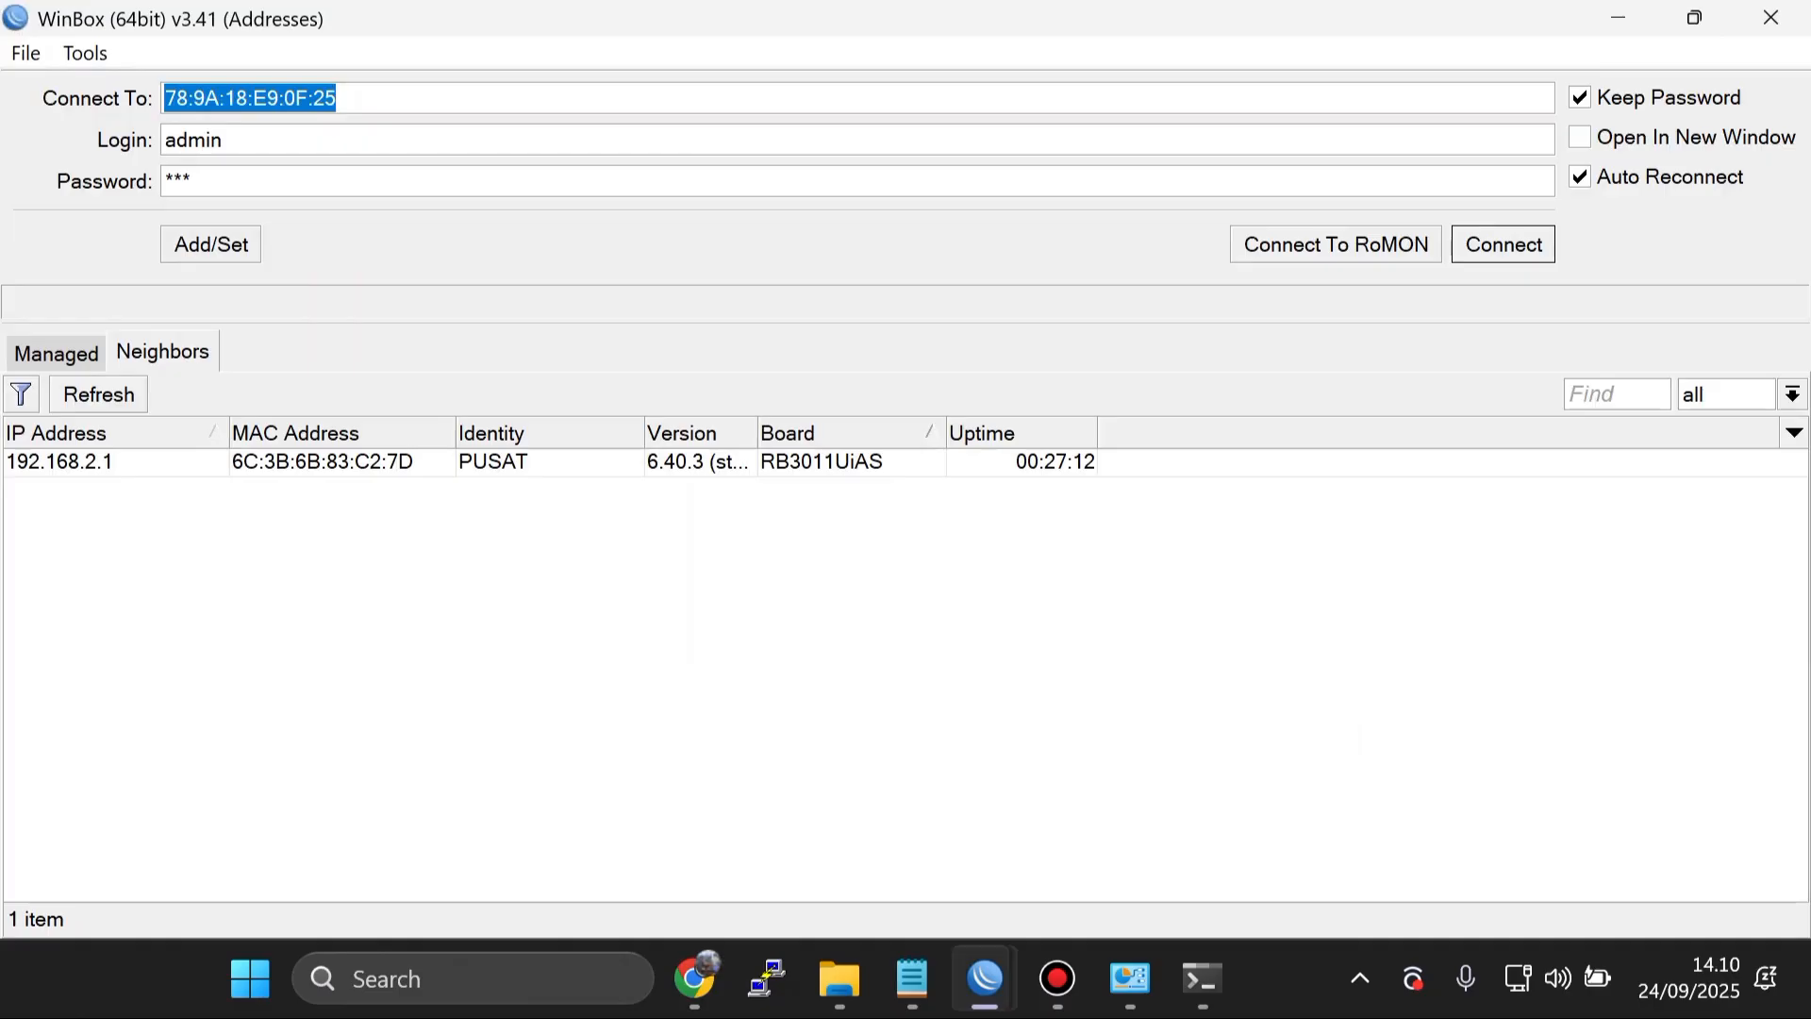
- Log in to the central router at 192.168.2.1 and show the PPP profiles list
click(60, 462)
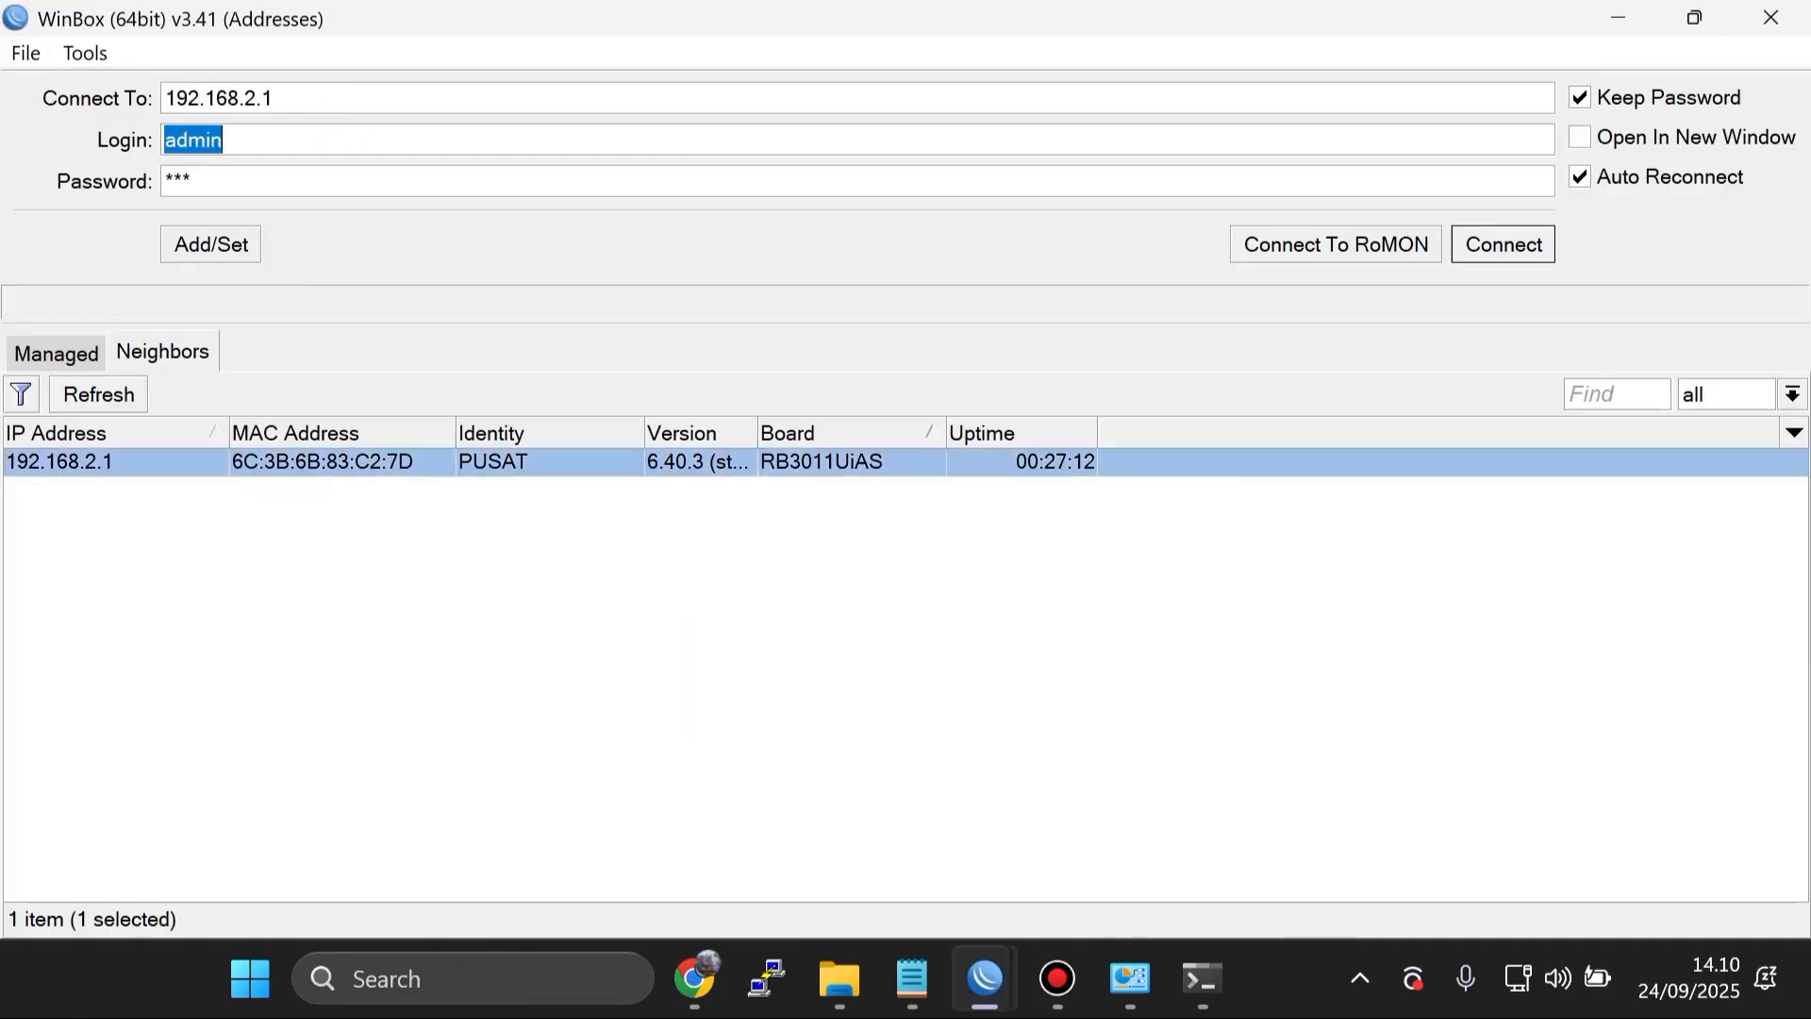
key(Return)
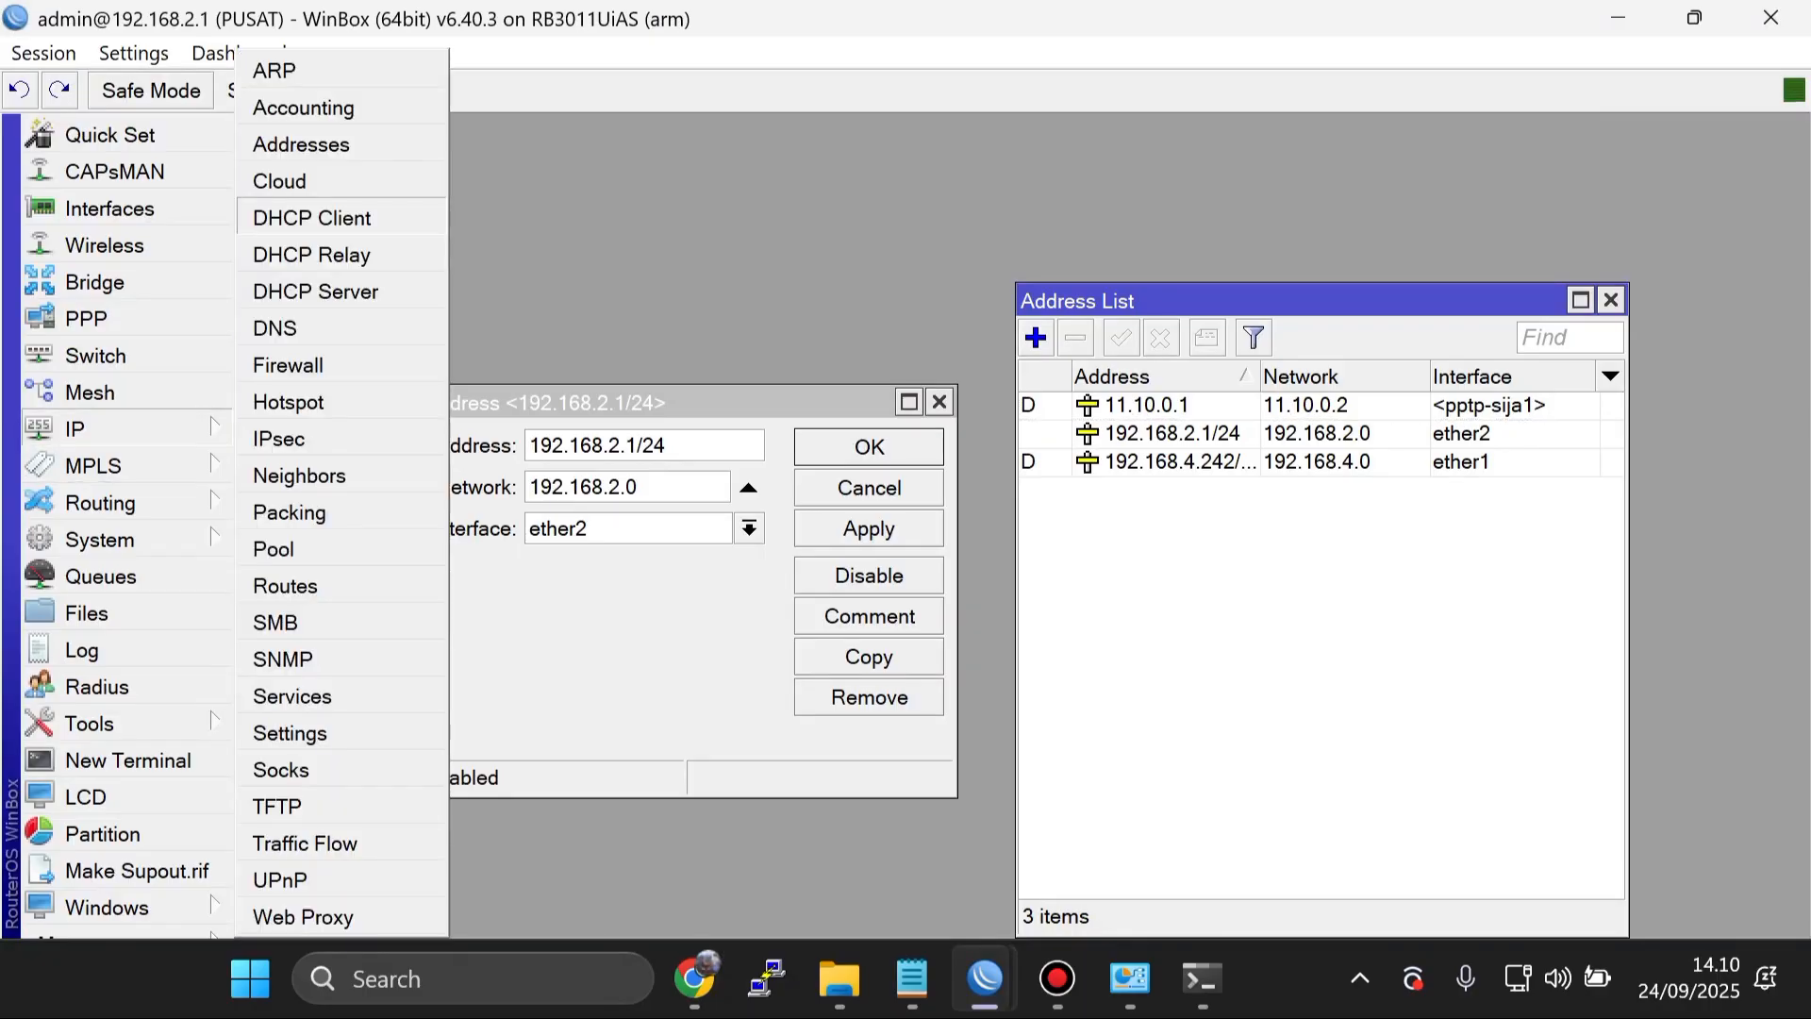
click(86, 318)
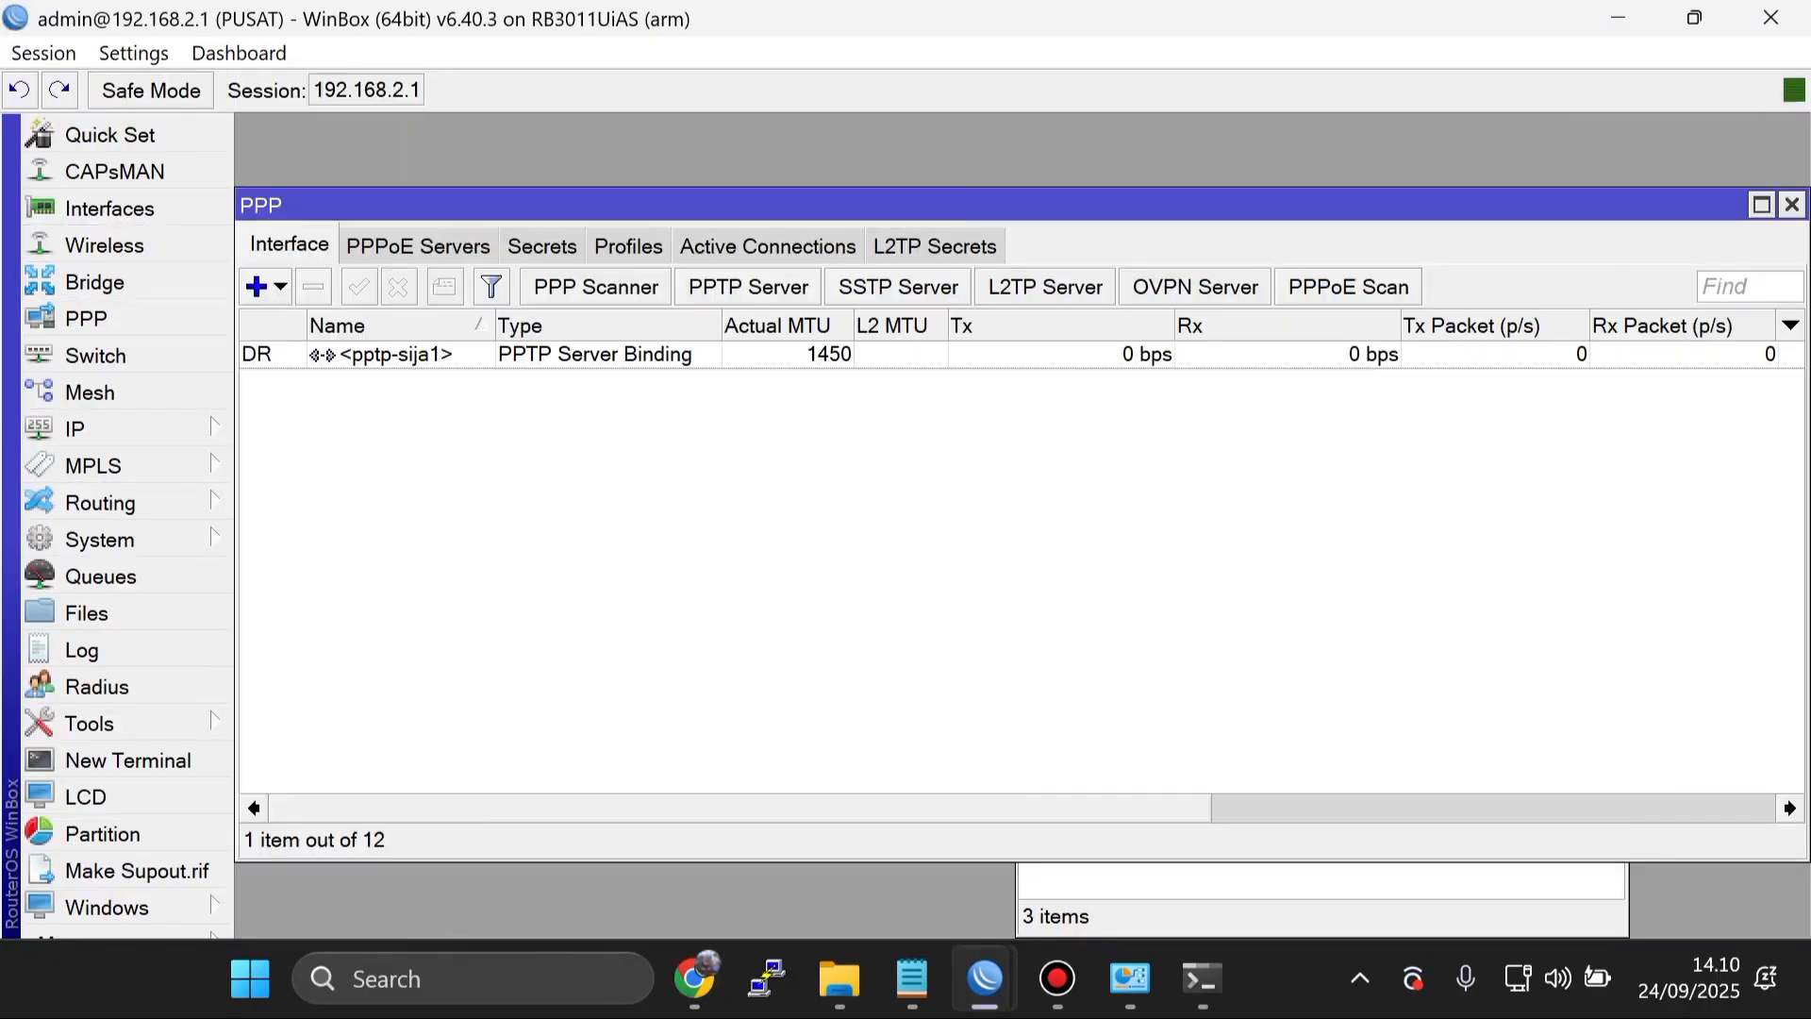
click(541, 246)
click(628, 245)
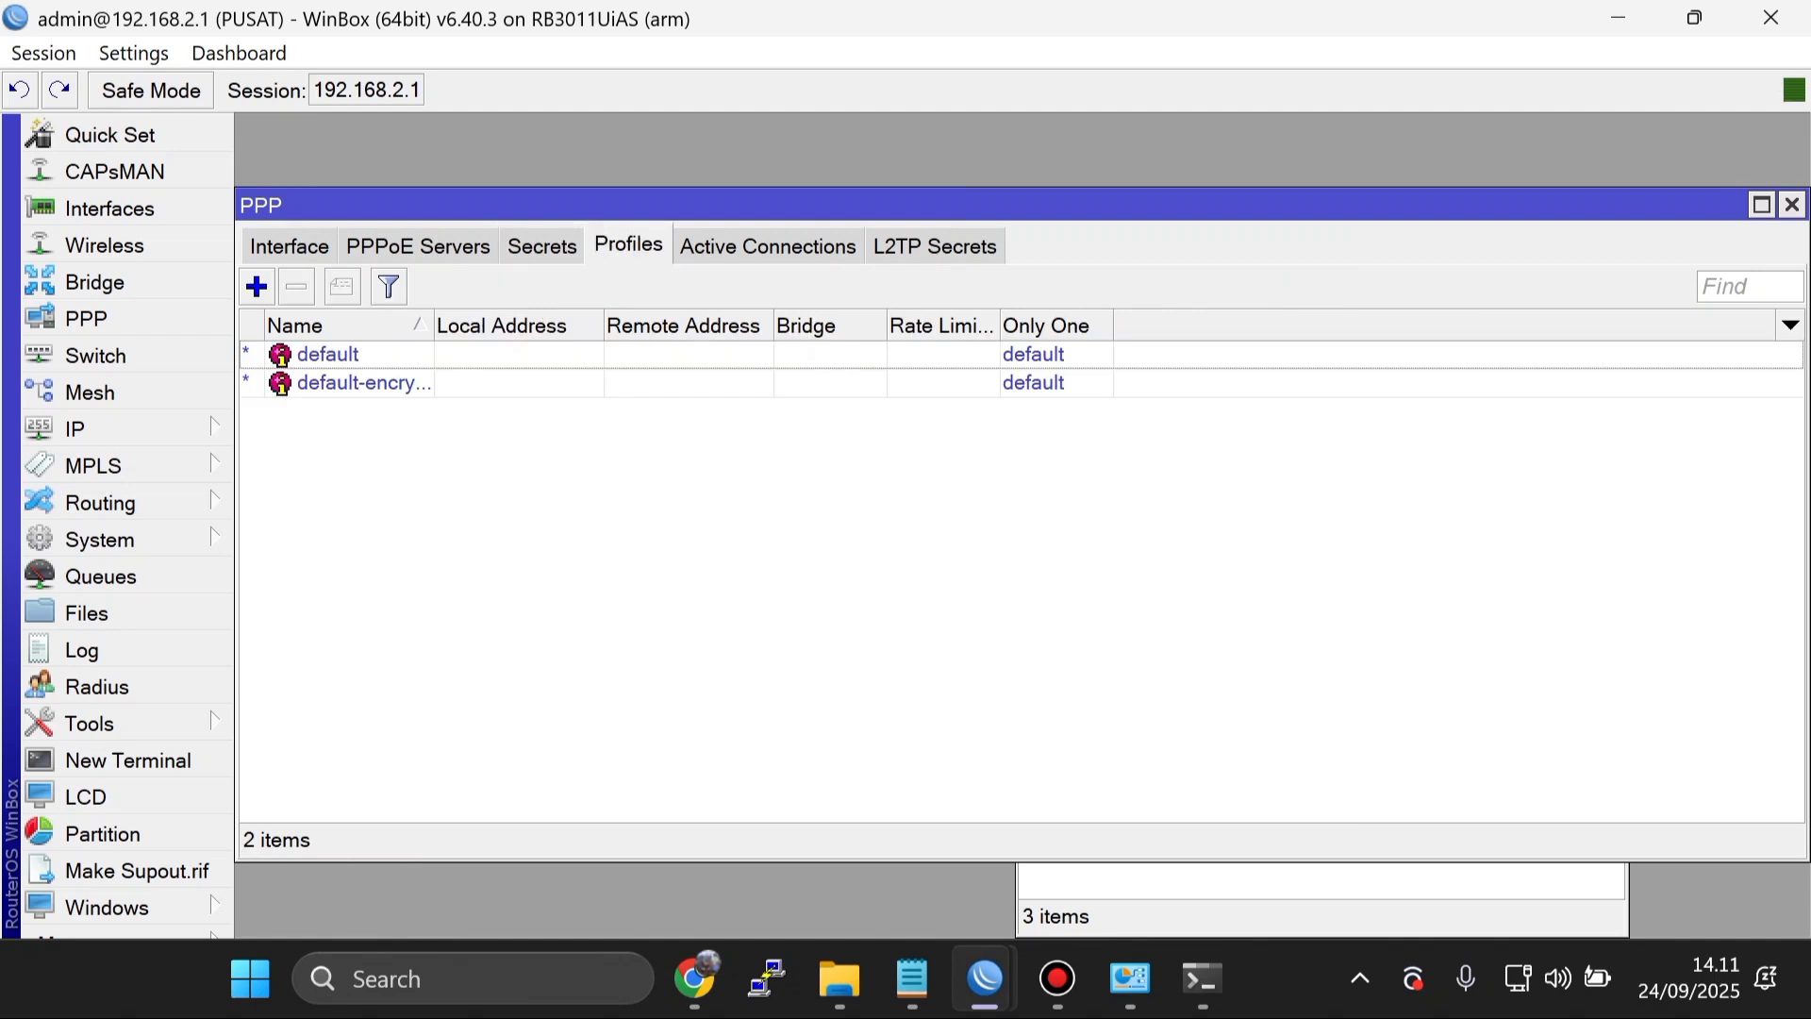
- Add PPP profile 'profilevpn' with local address 12.12.12.1 and start the remote address
click(256, 286)
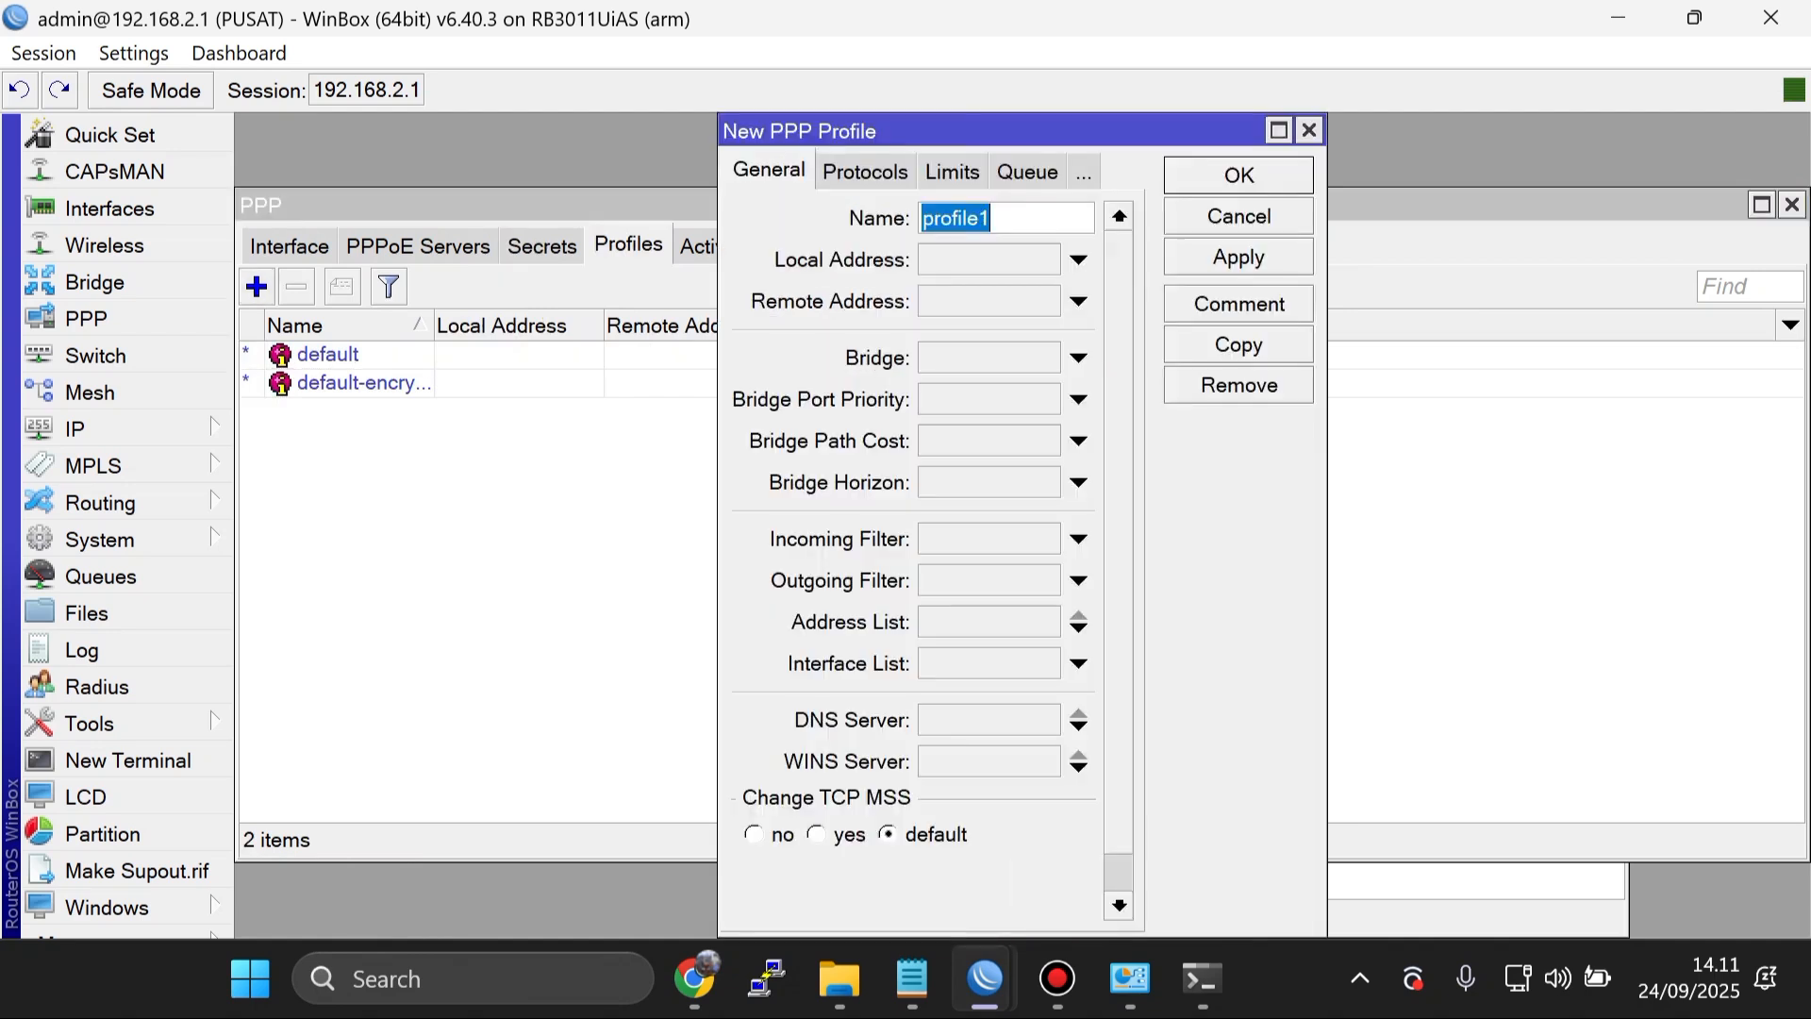
text(profile1)
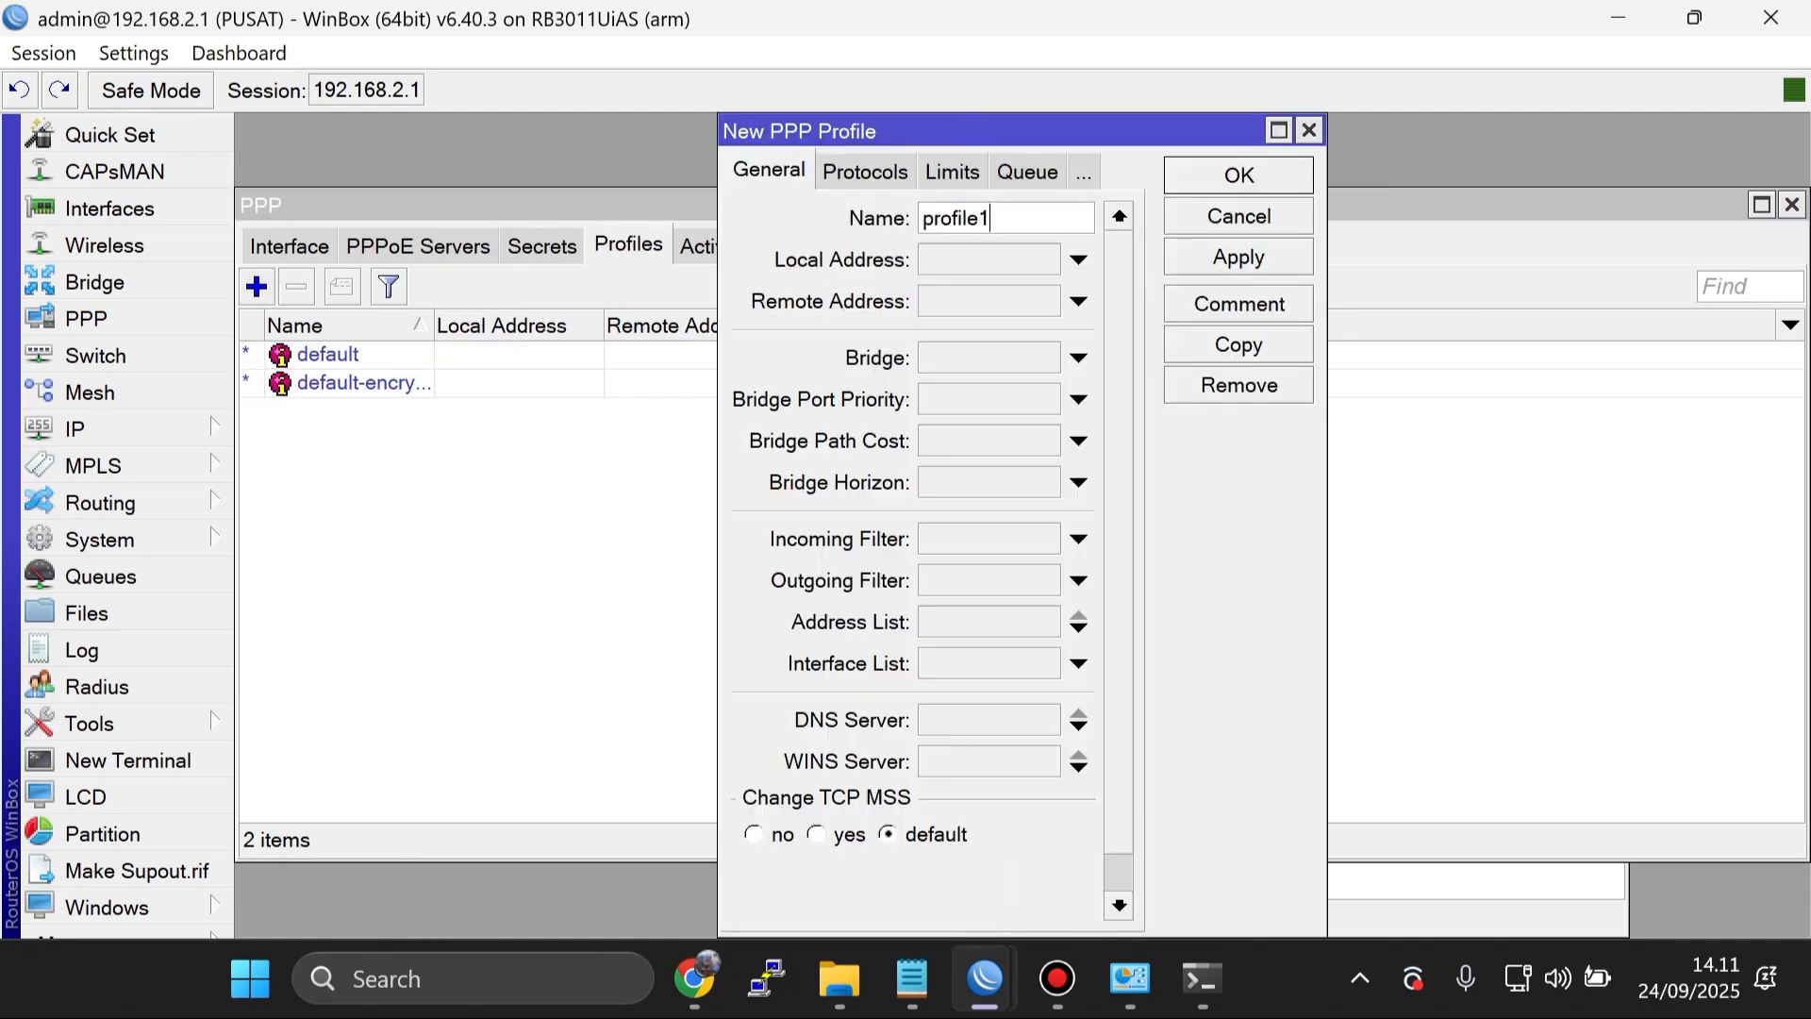
key(BackSpace)
text(vpn)
key(Tab)
text(12)
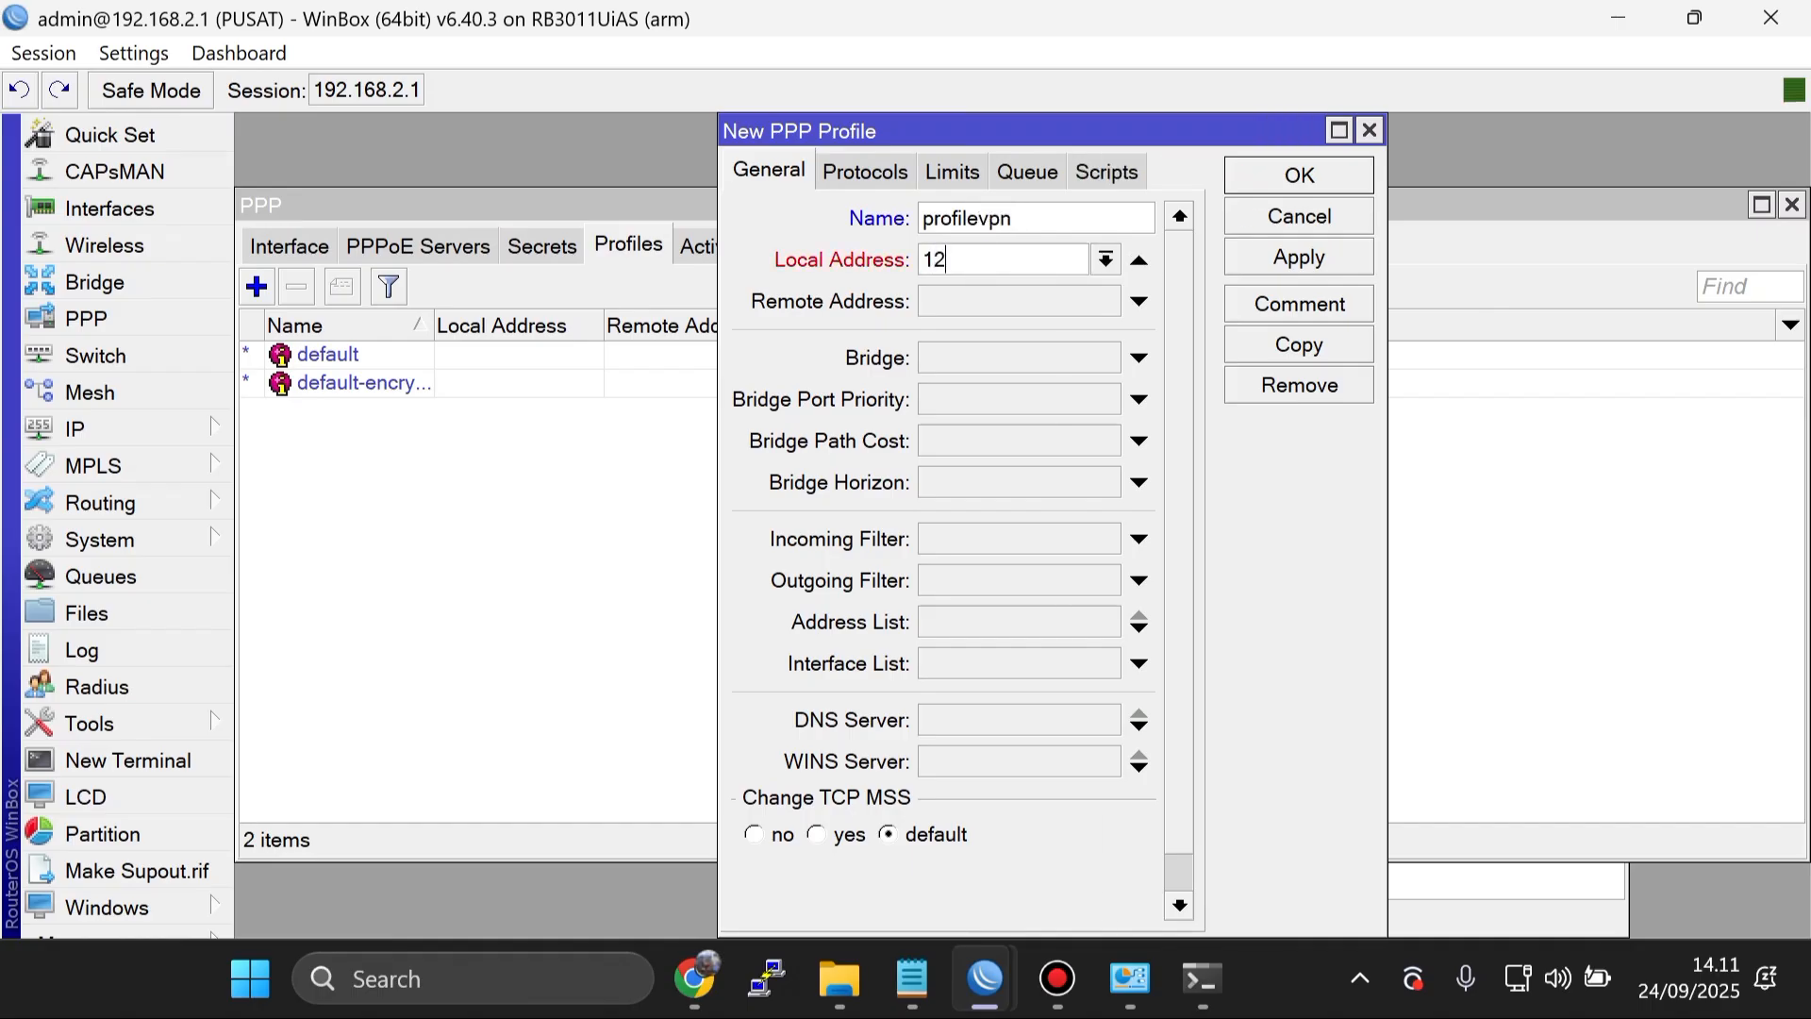
text(.12.12.1)
key(Tab)
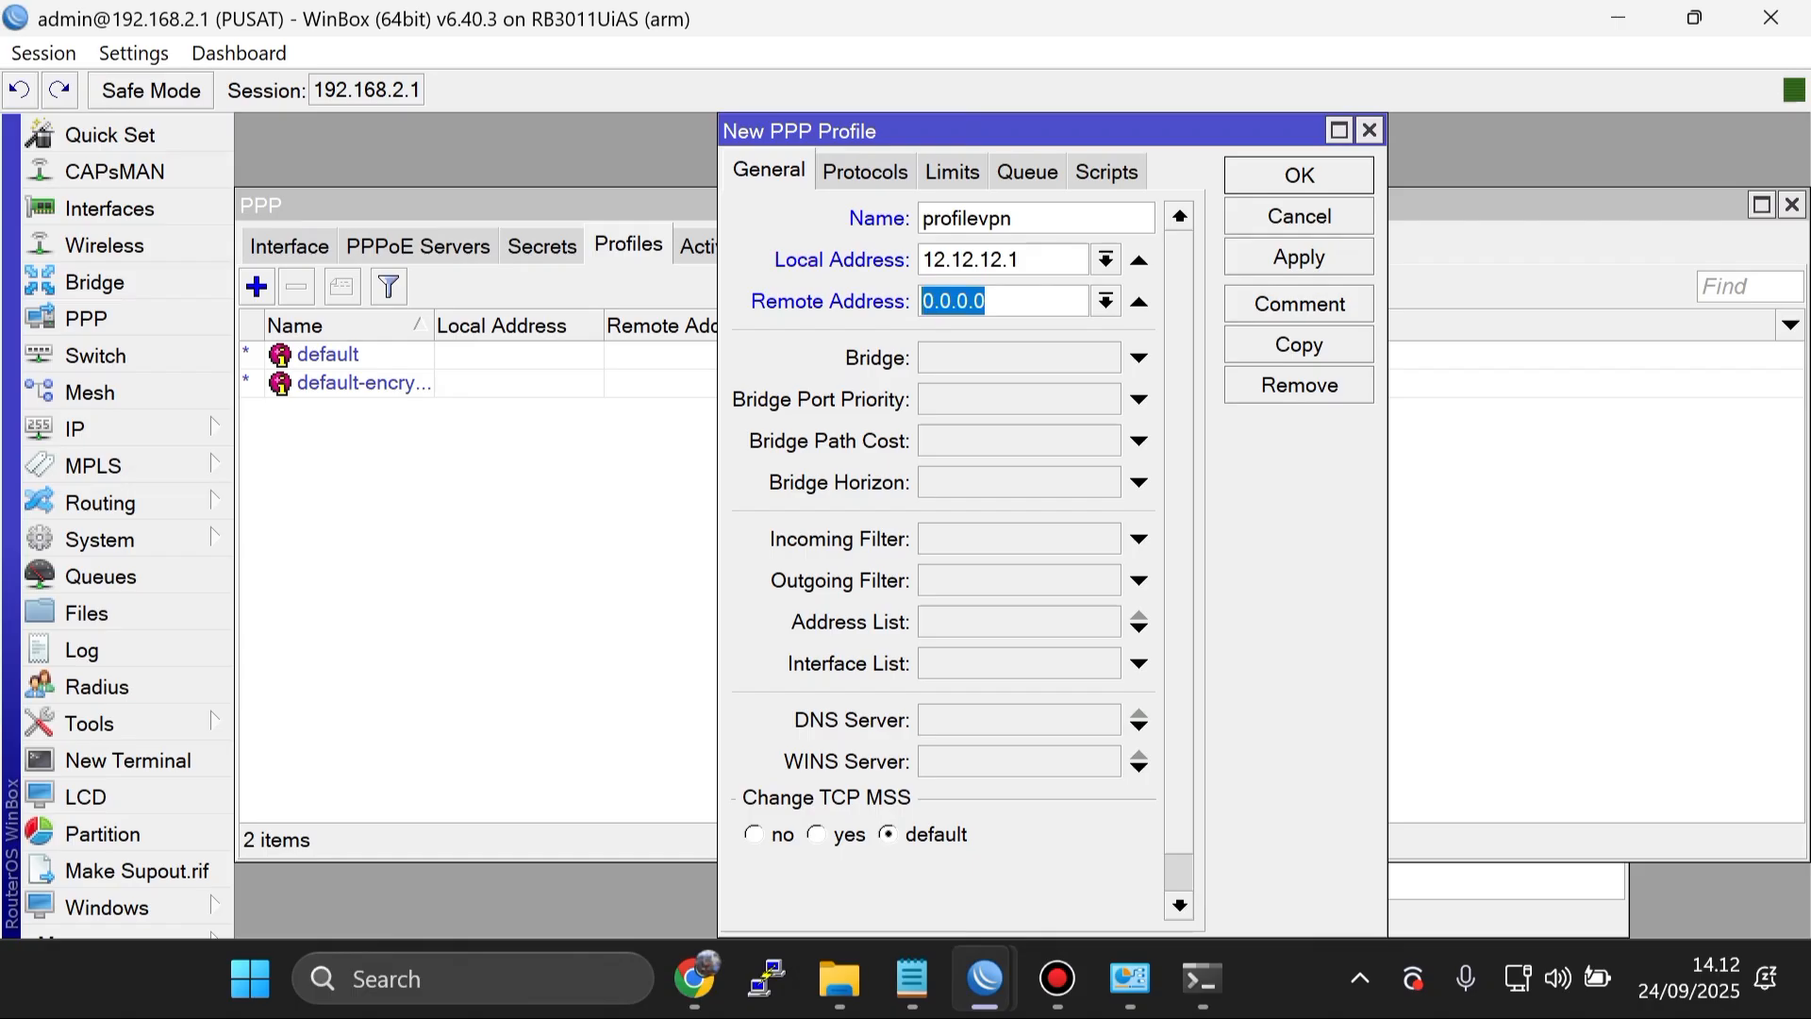
text(12)
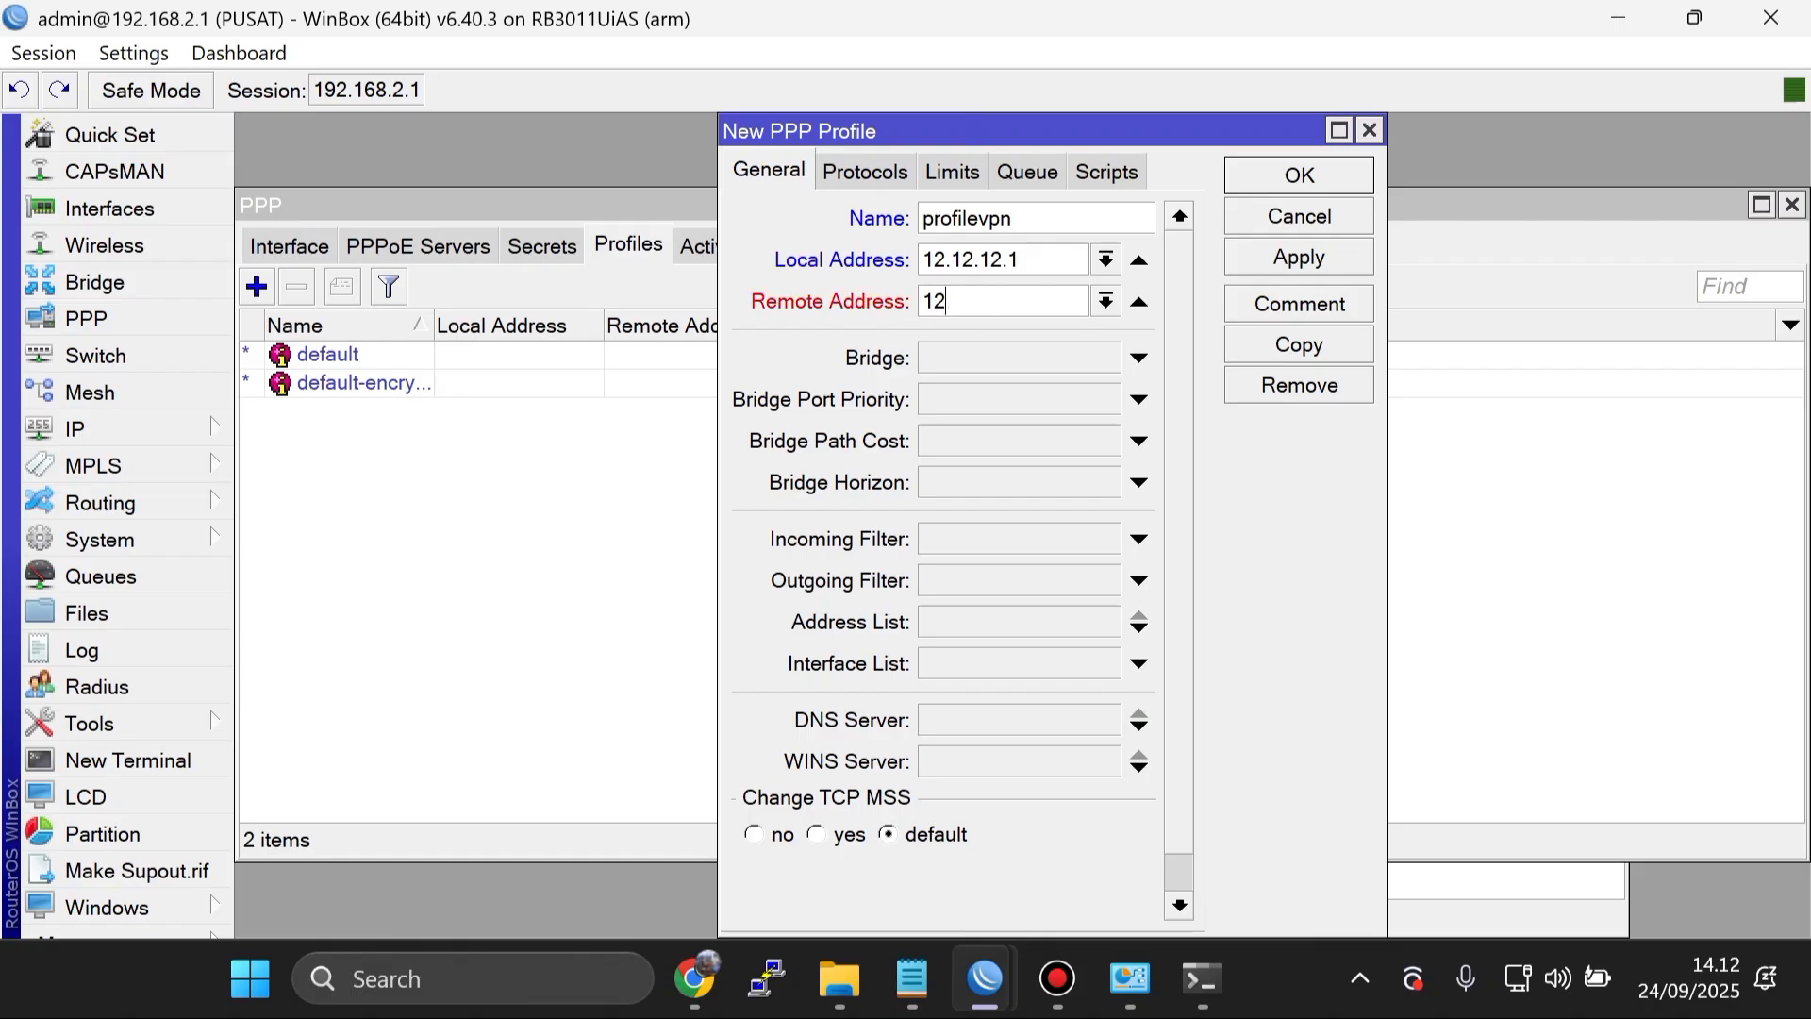
text(.12.)
click(75, 430)
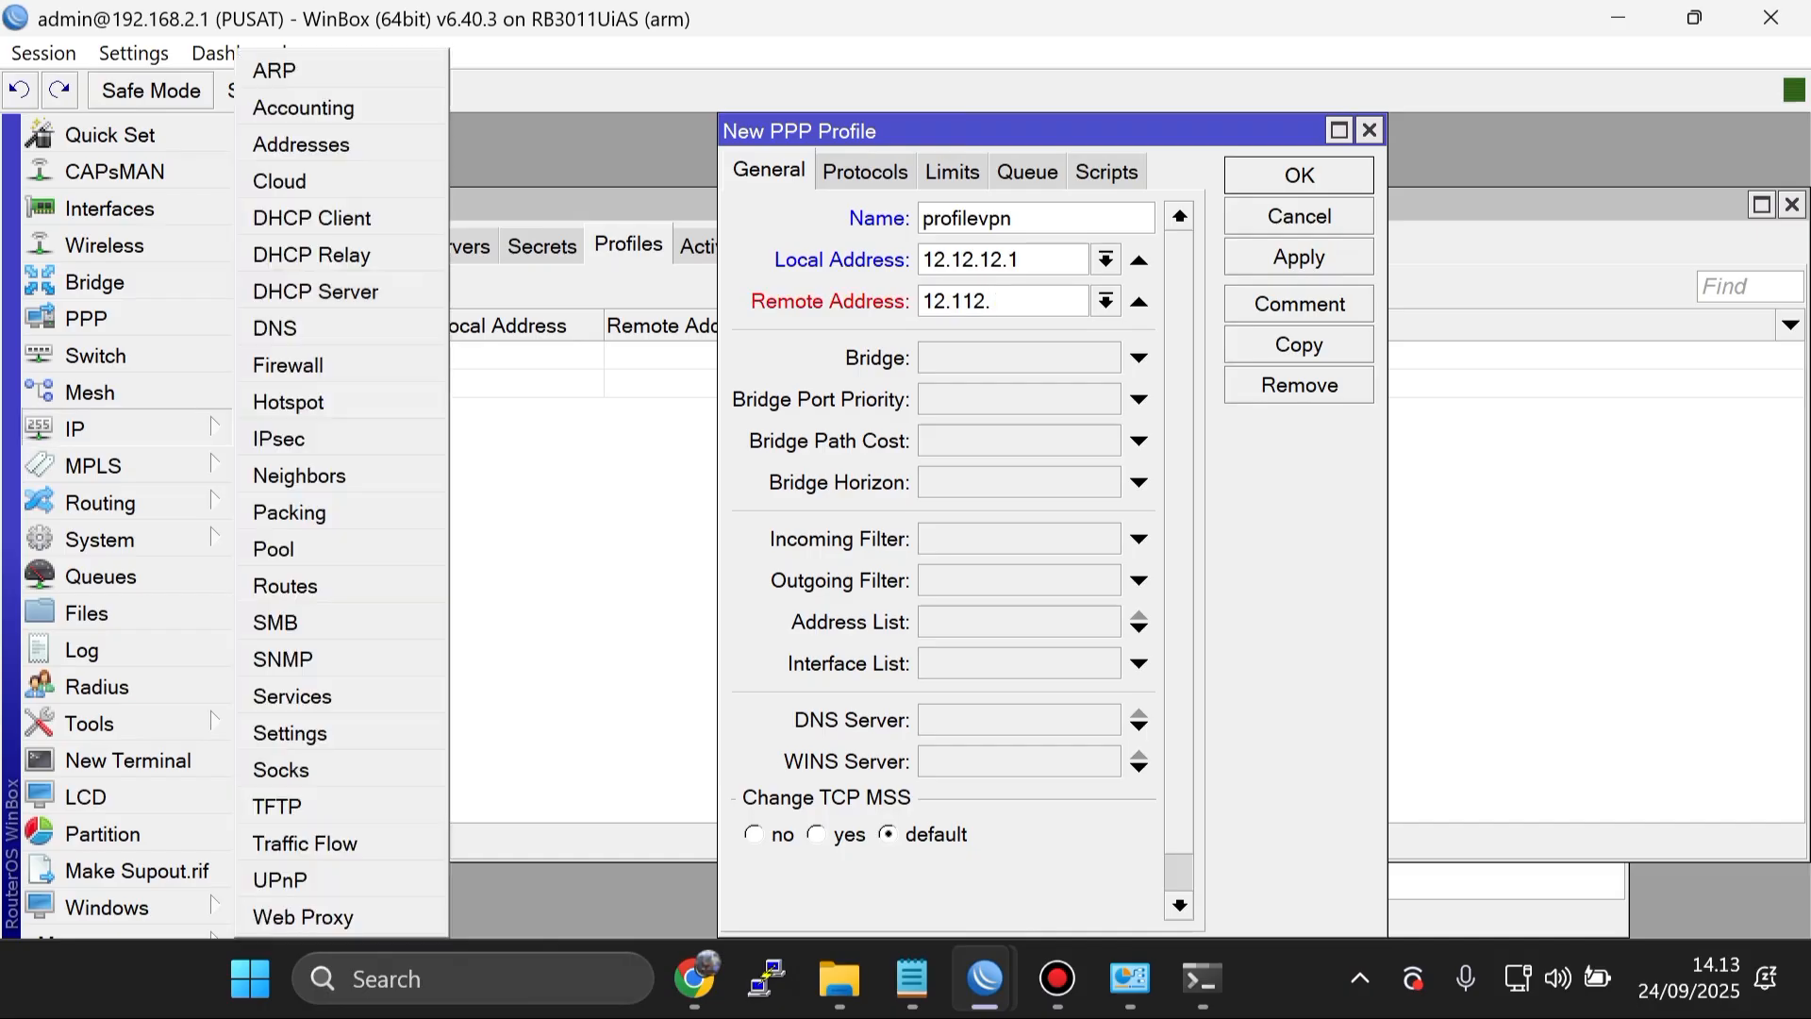
- Add IP pool 'pool1' with addresses 12.12.12.2/24 and apply it
click(273, 549)
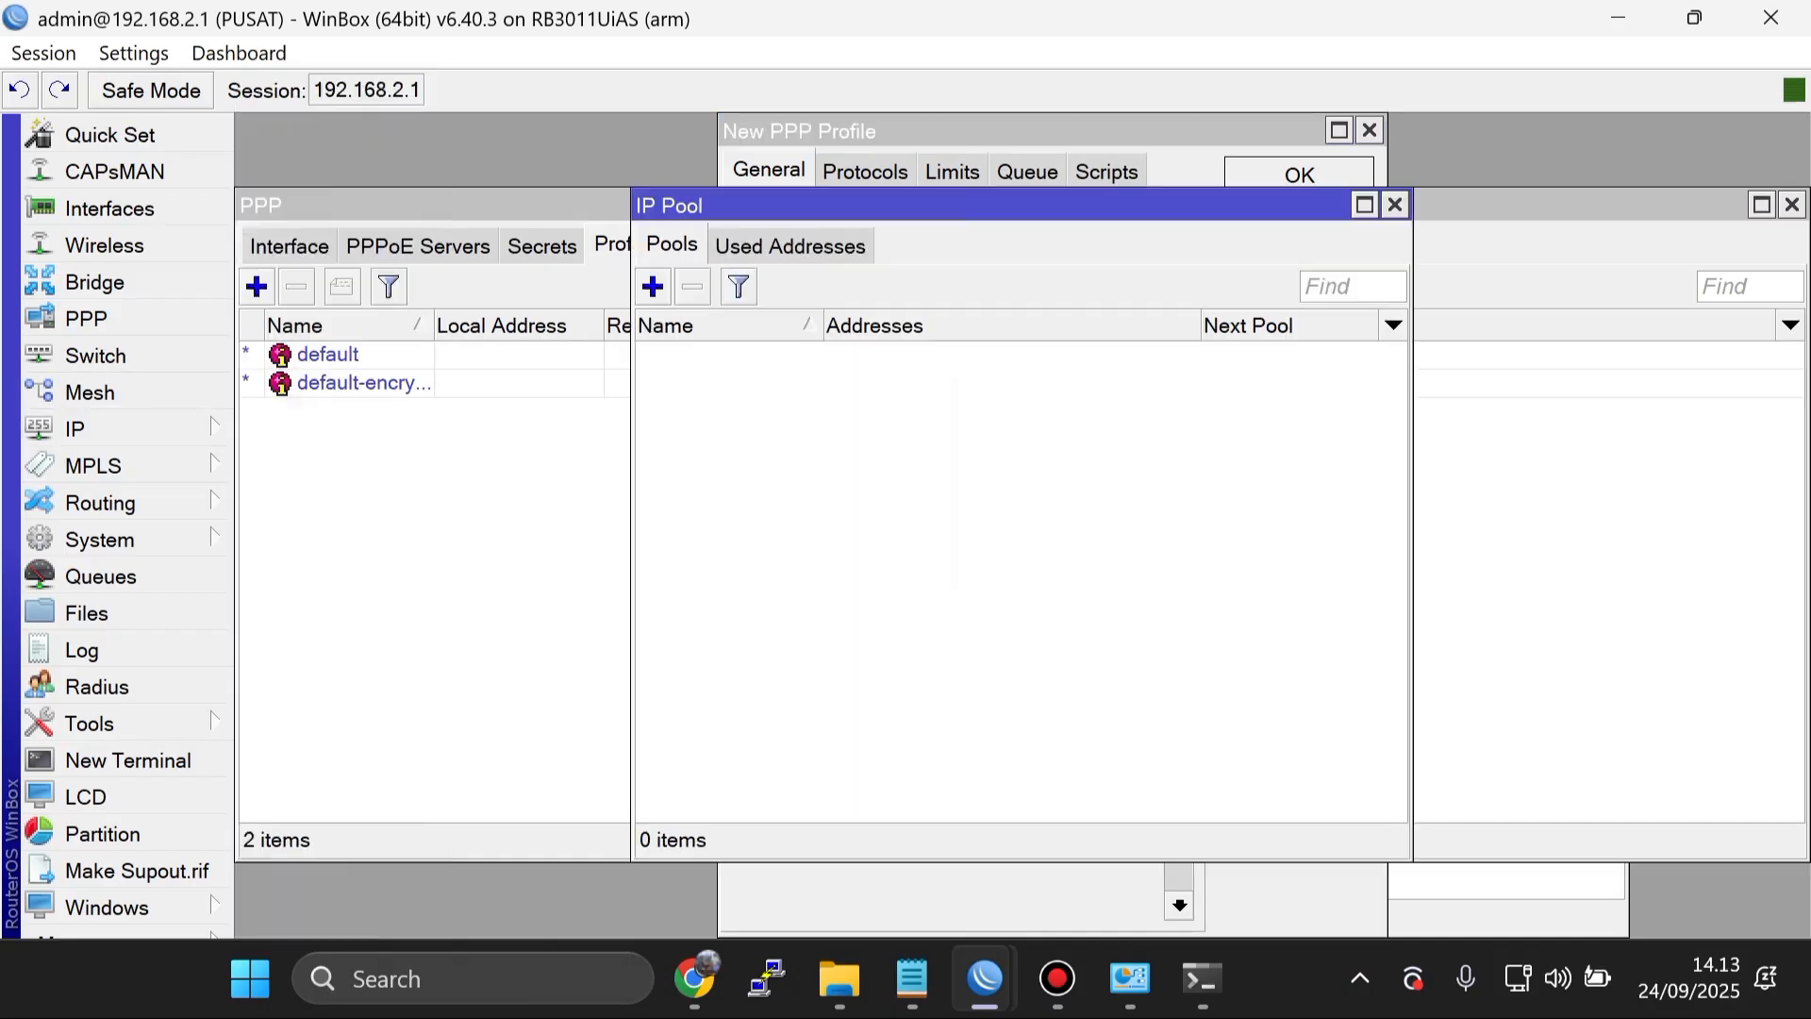
click(653, 286)
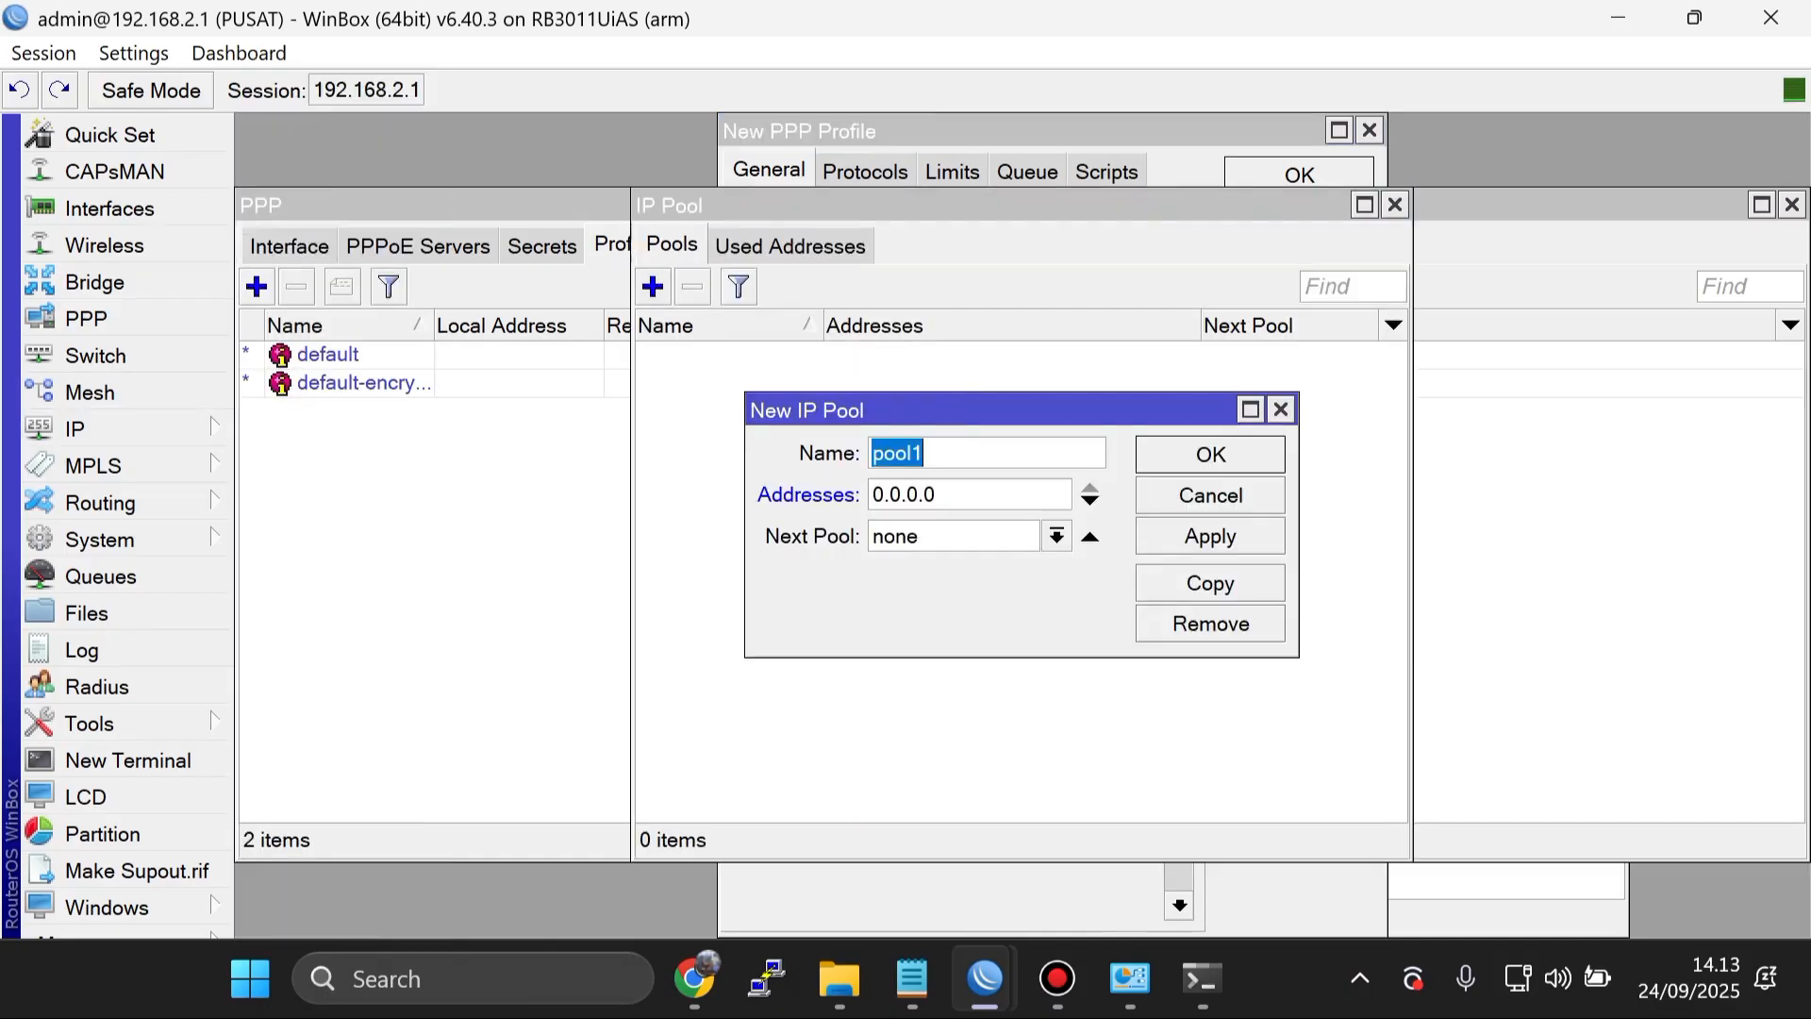
key(Tab)
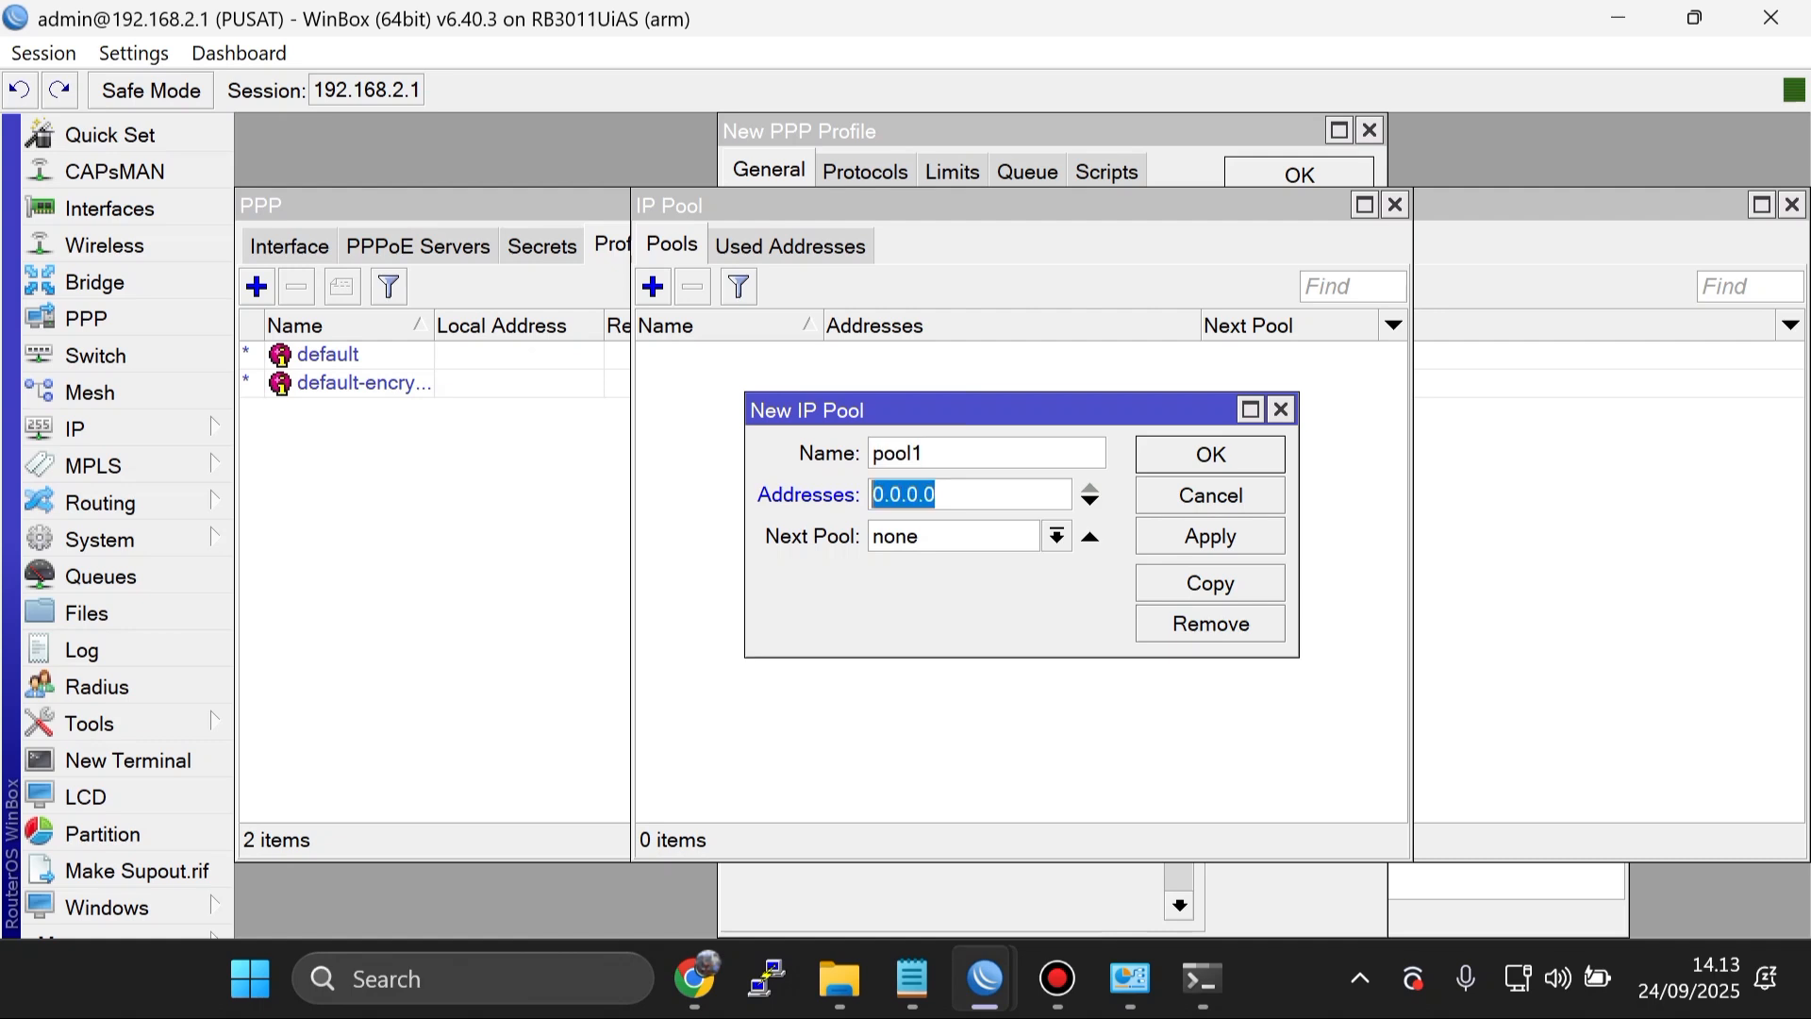
text(12.12.12.)
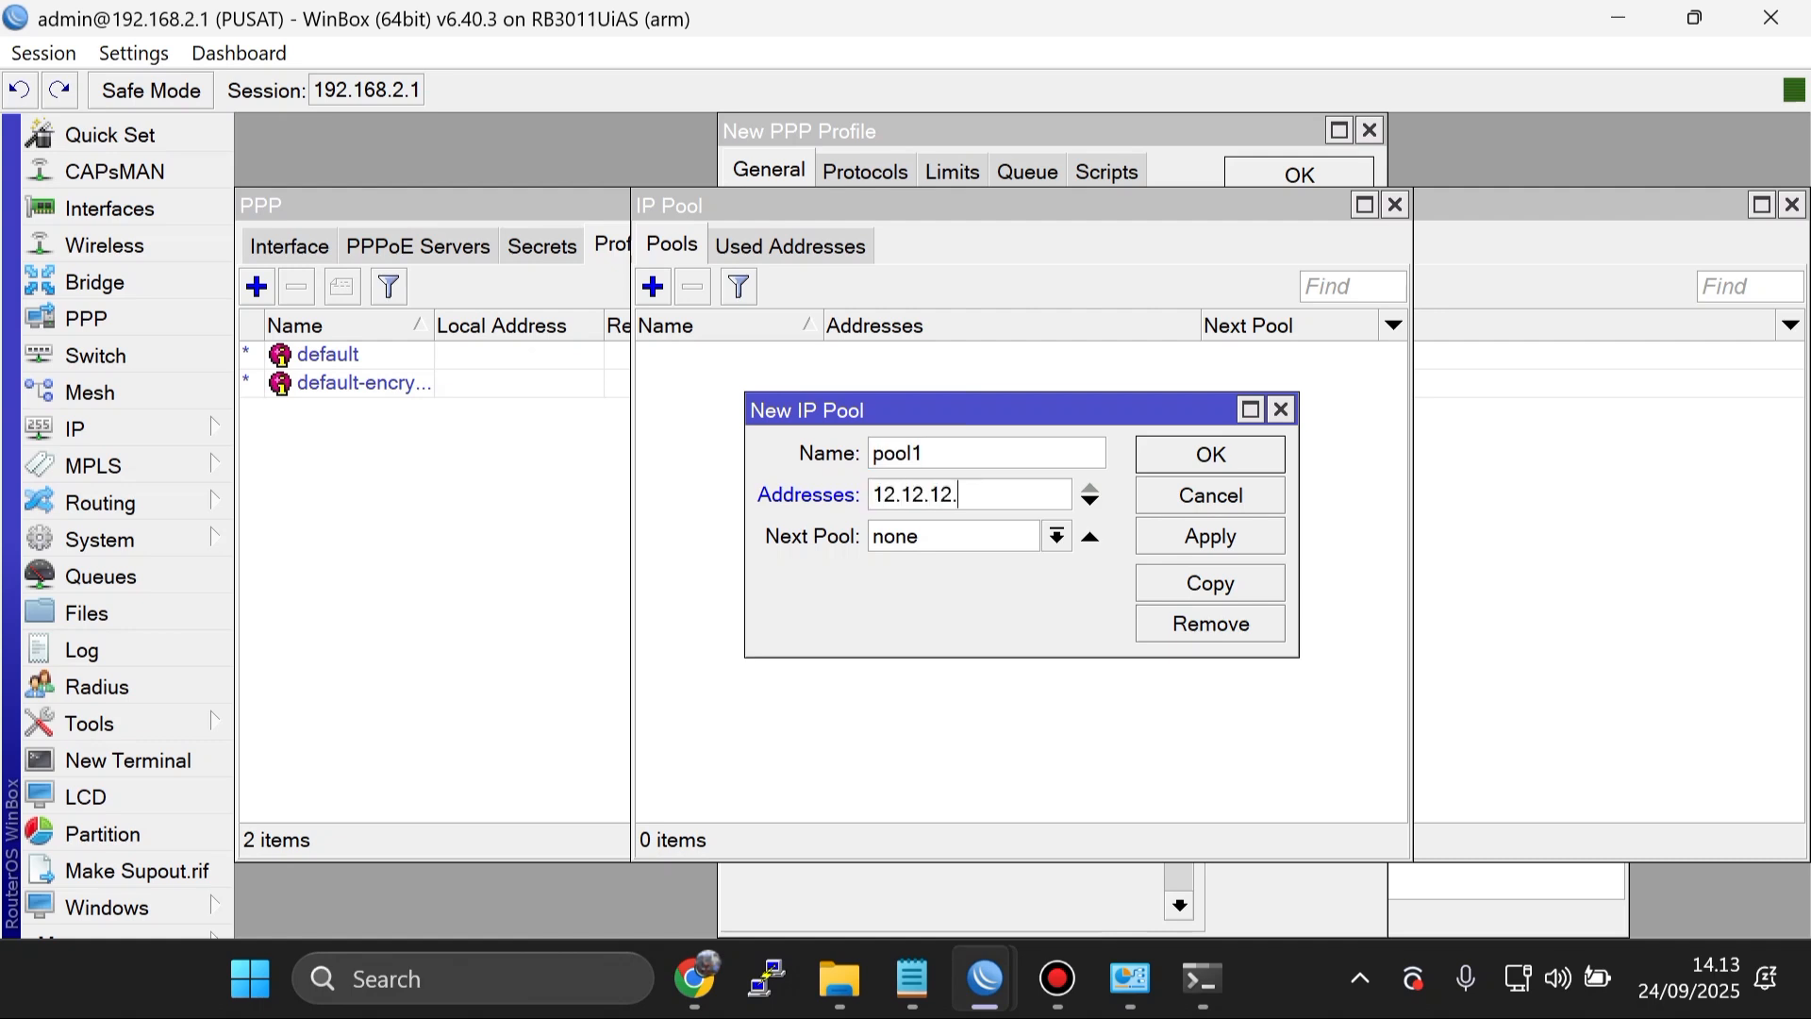
text(2)
text(/24)
click(1210, 536)
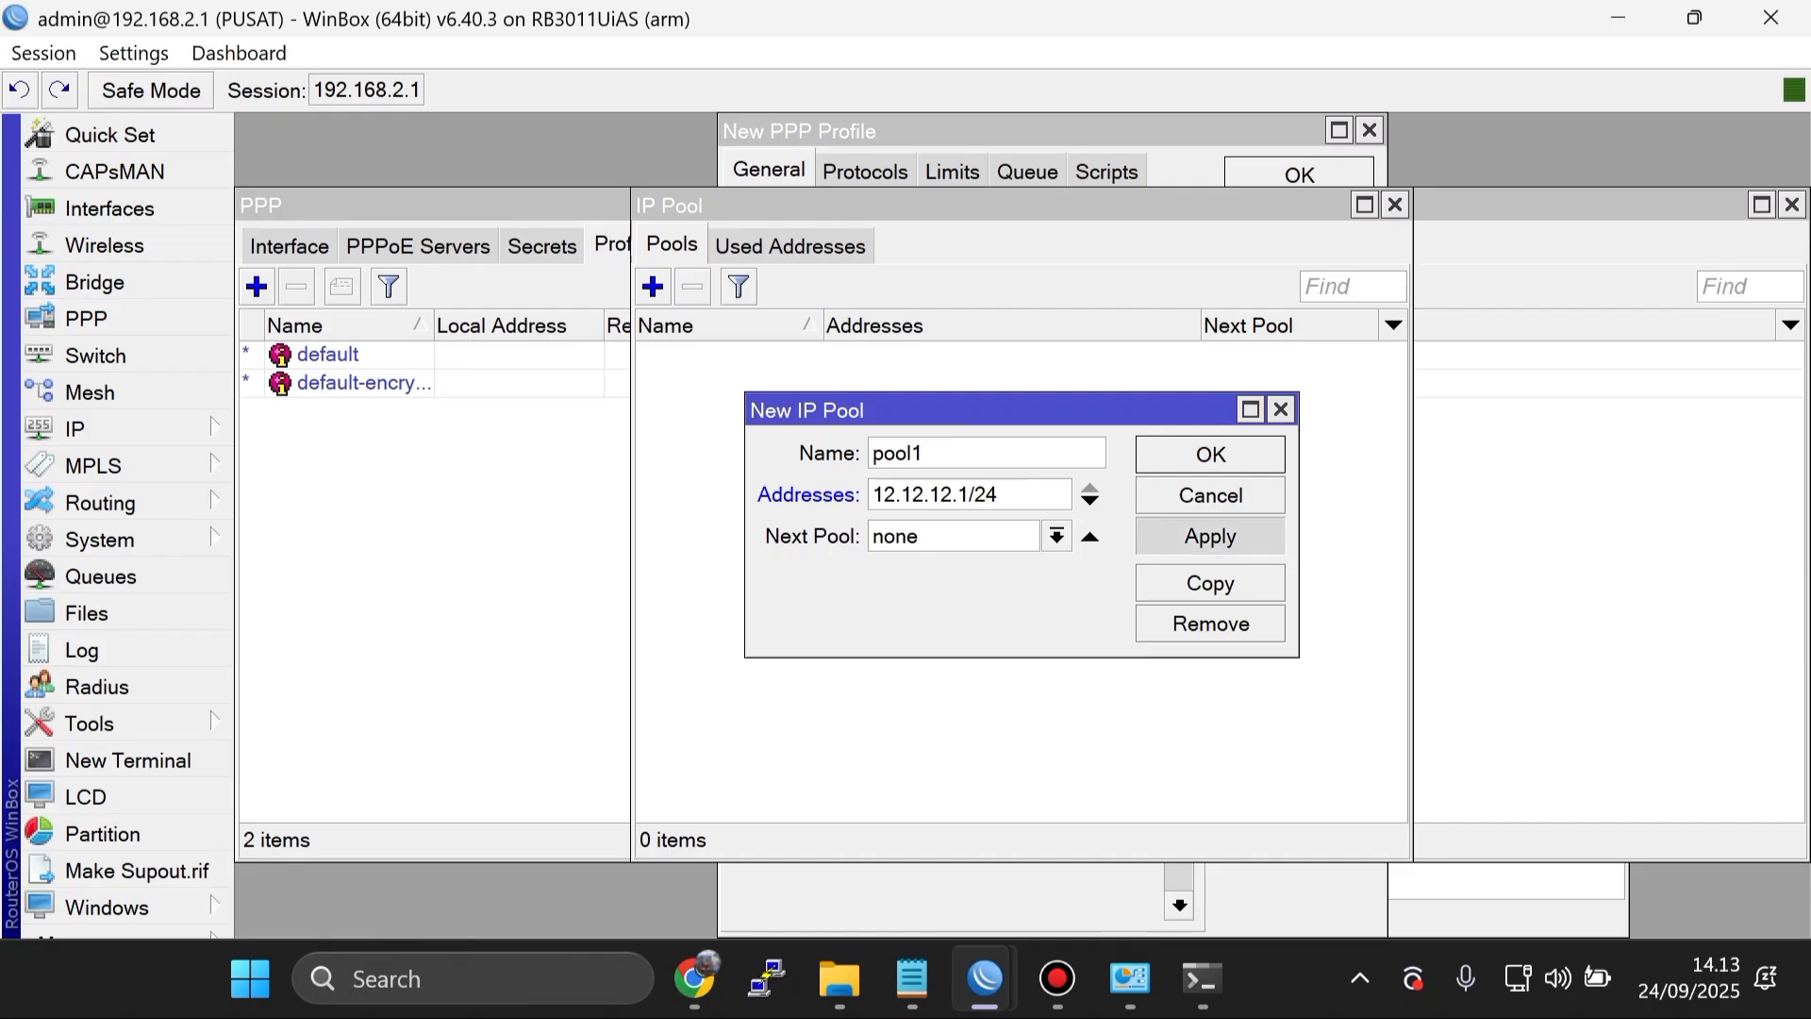
- Select pool1 as the new profile's remote address
click(1066, 131)
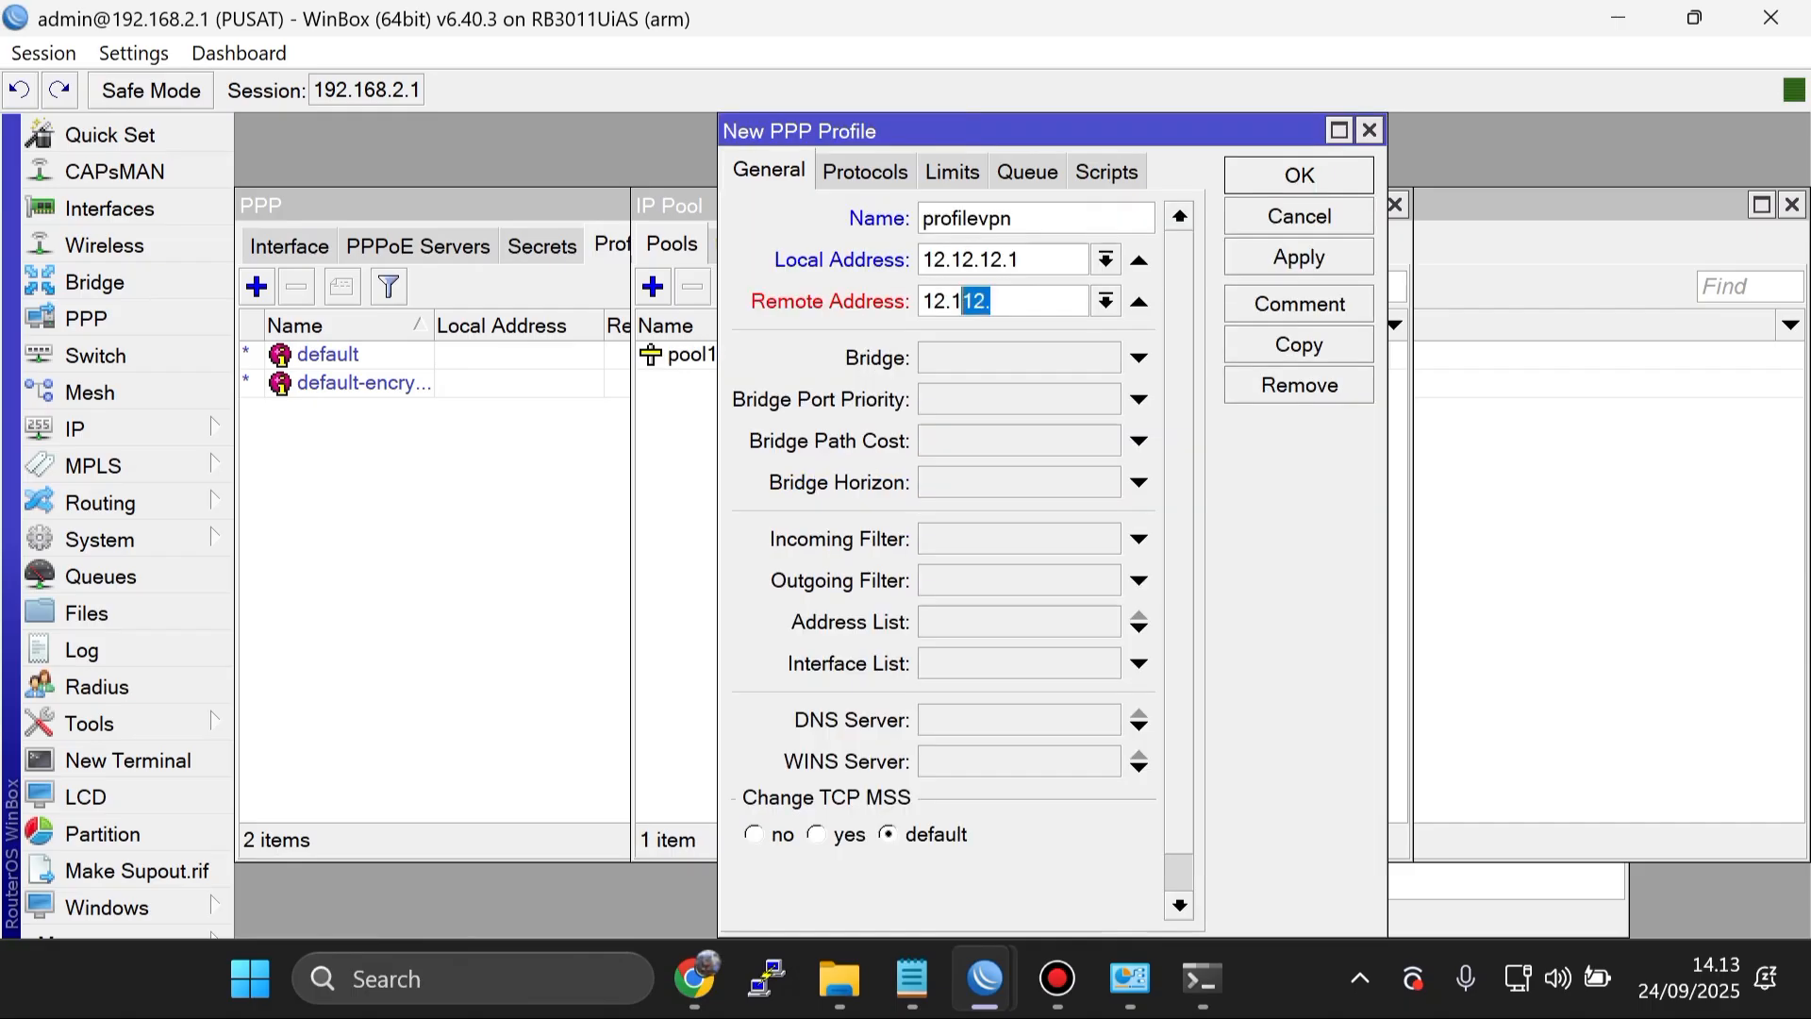
key(BackSpace)
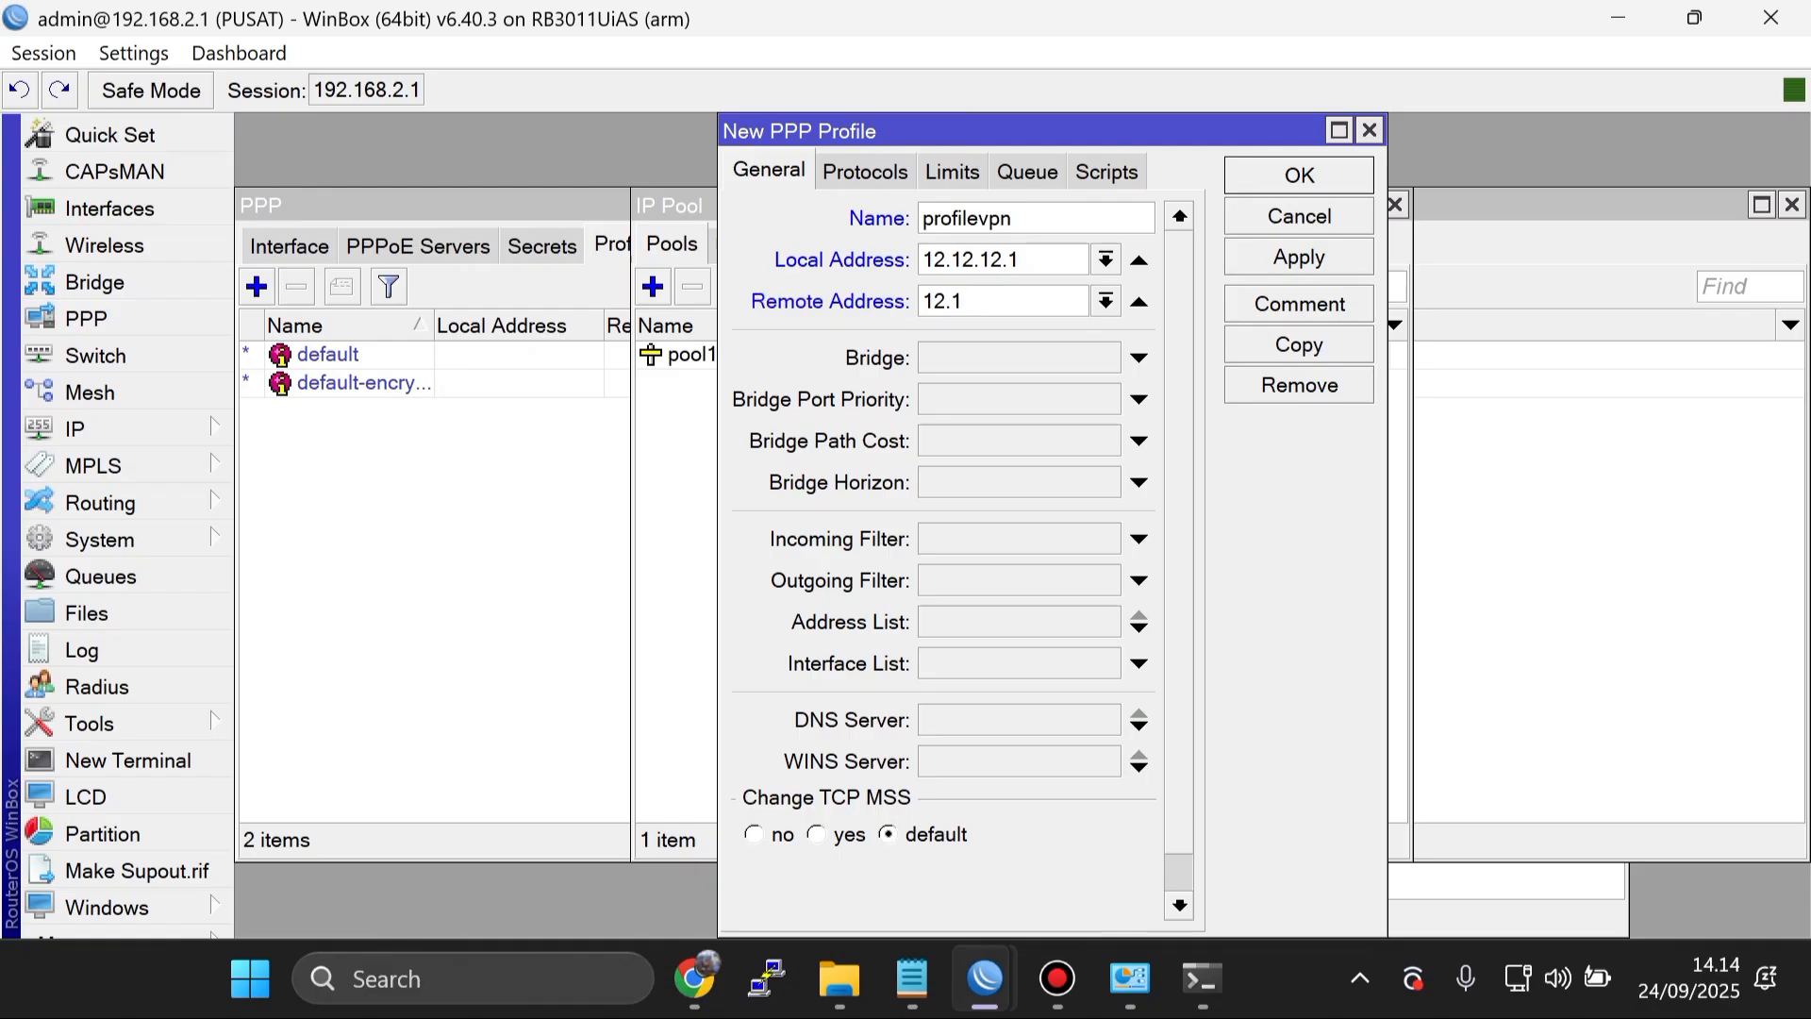
click(1105, 301)
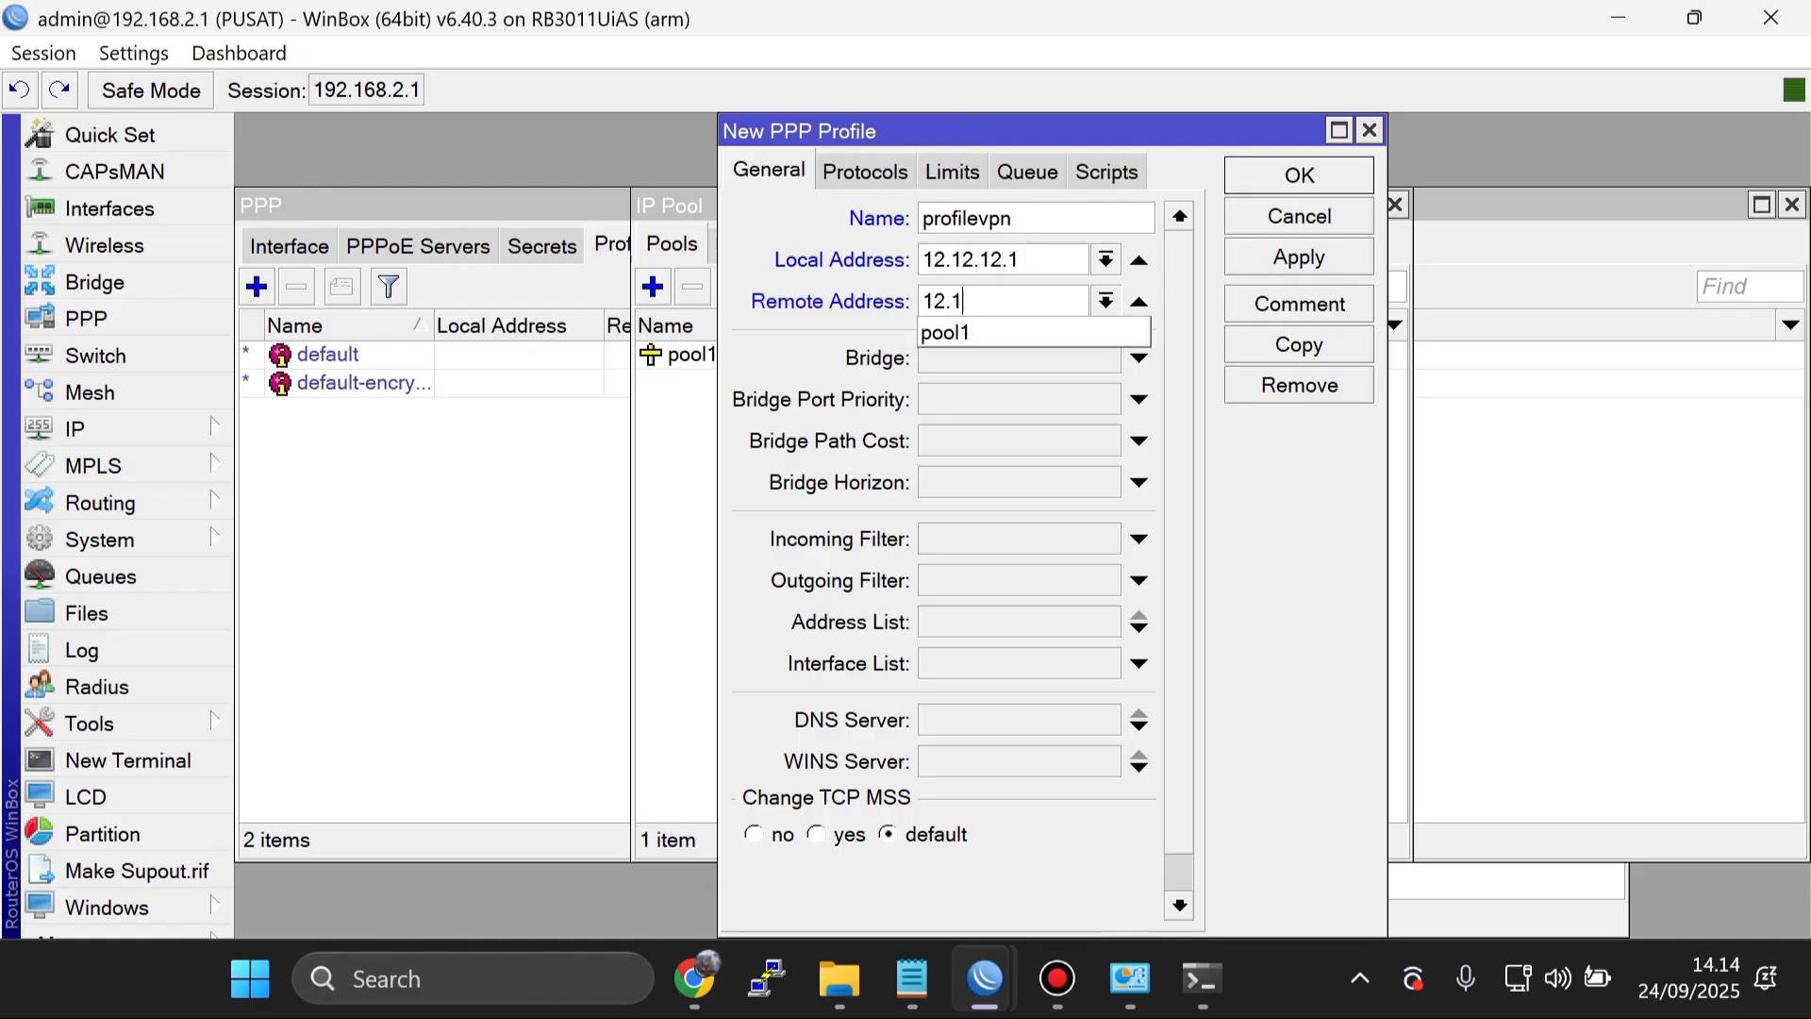
click(1032, 331)
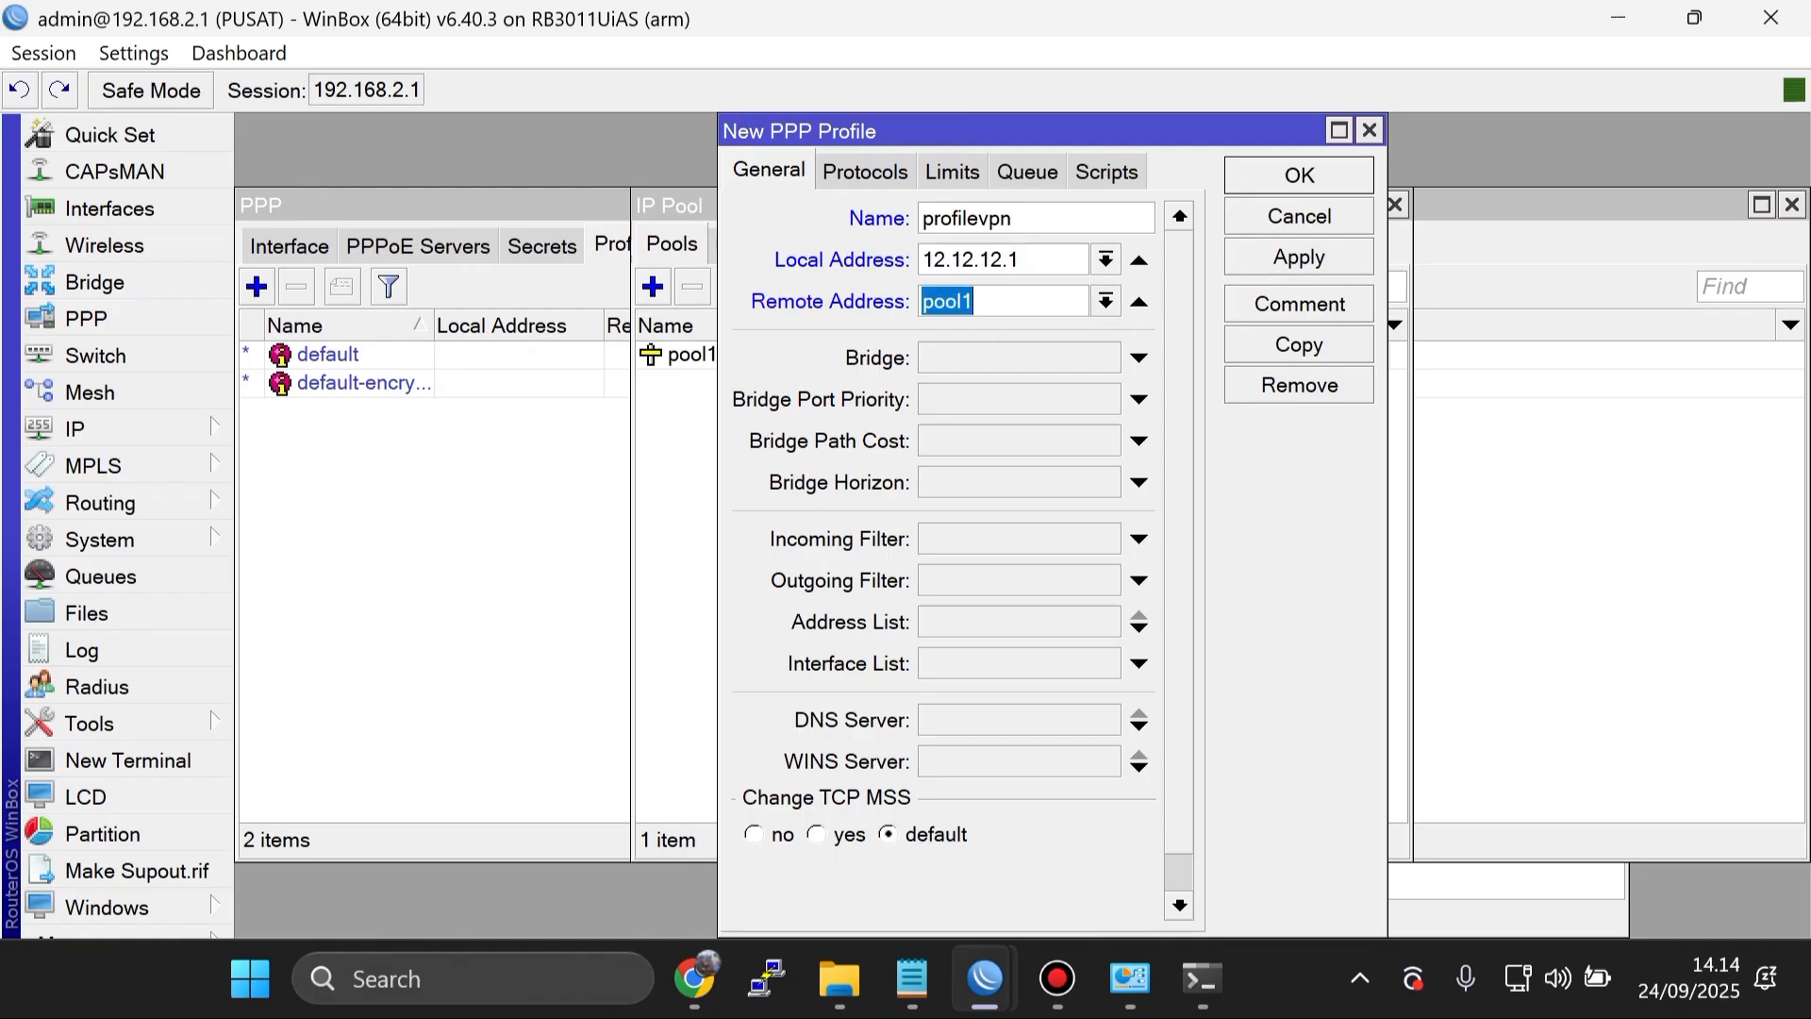
- Rename the IP pool pool1 to 'sija oke'
click(75, 428)
click(283, 549)
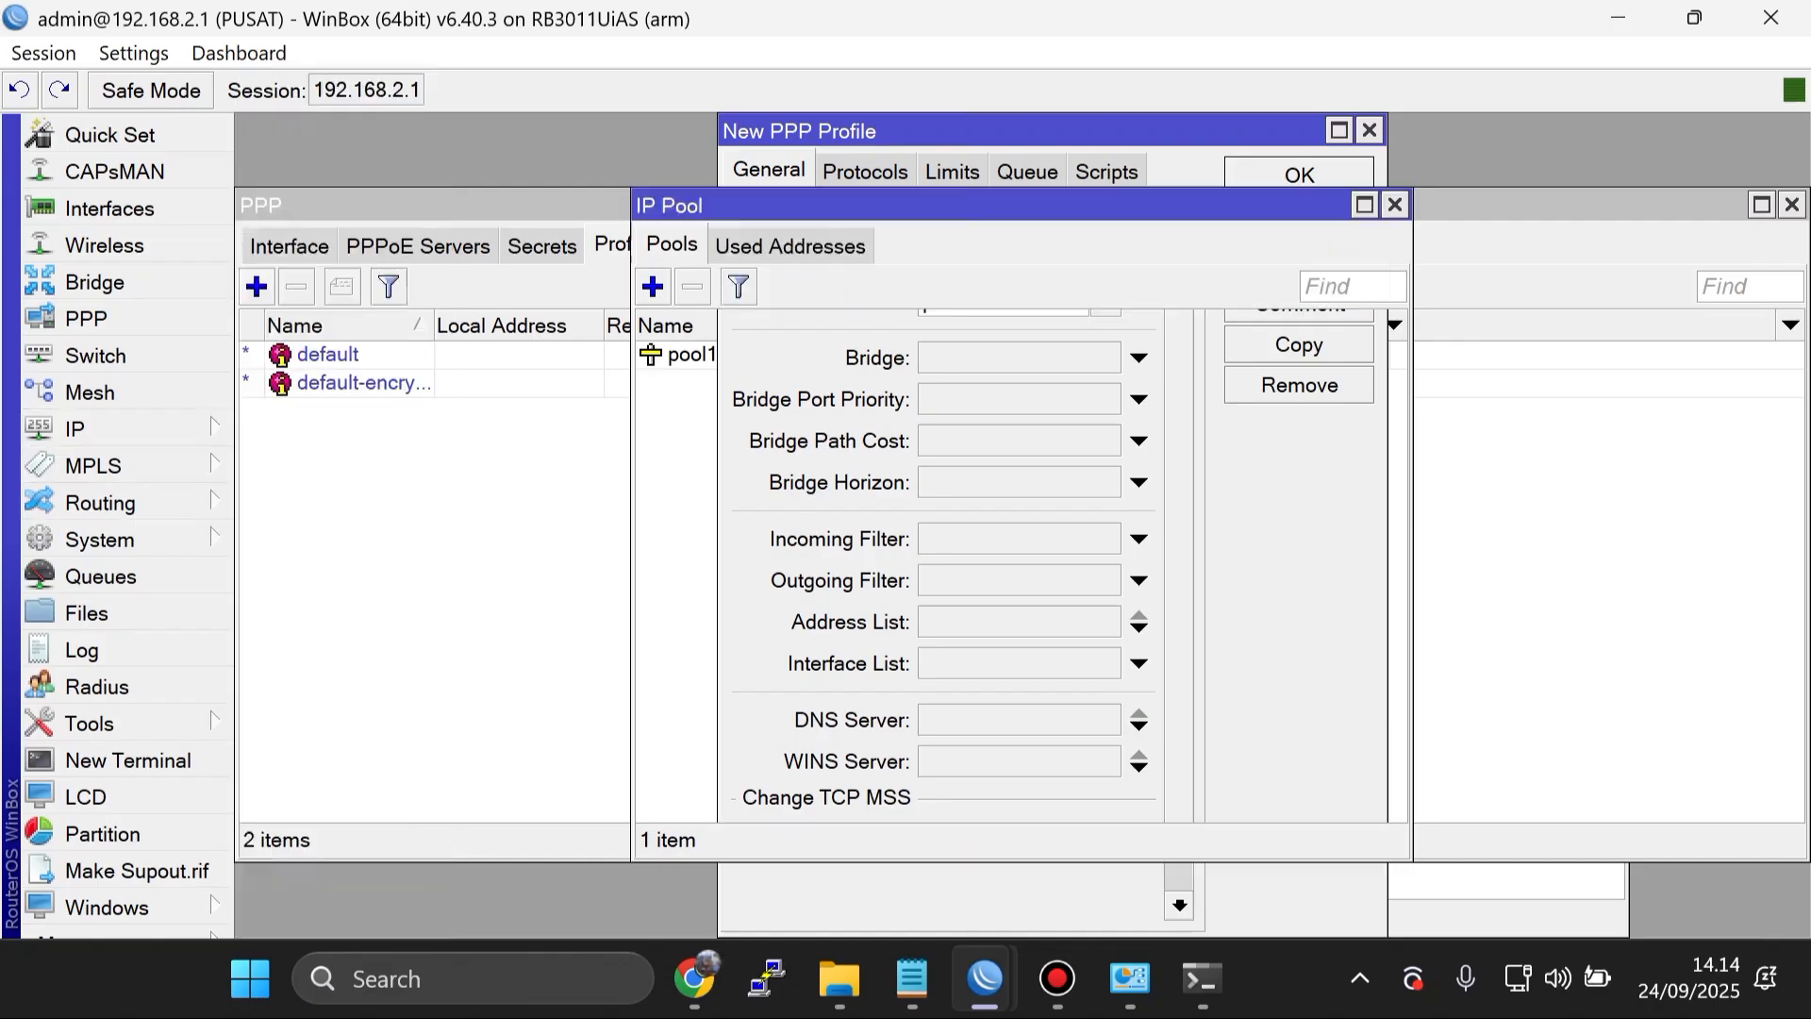
double_click(698, 354)
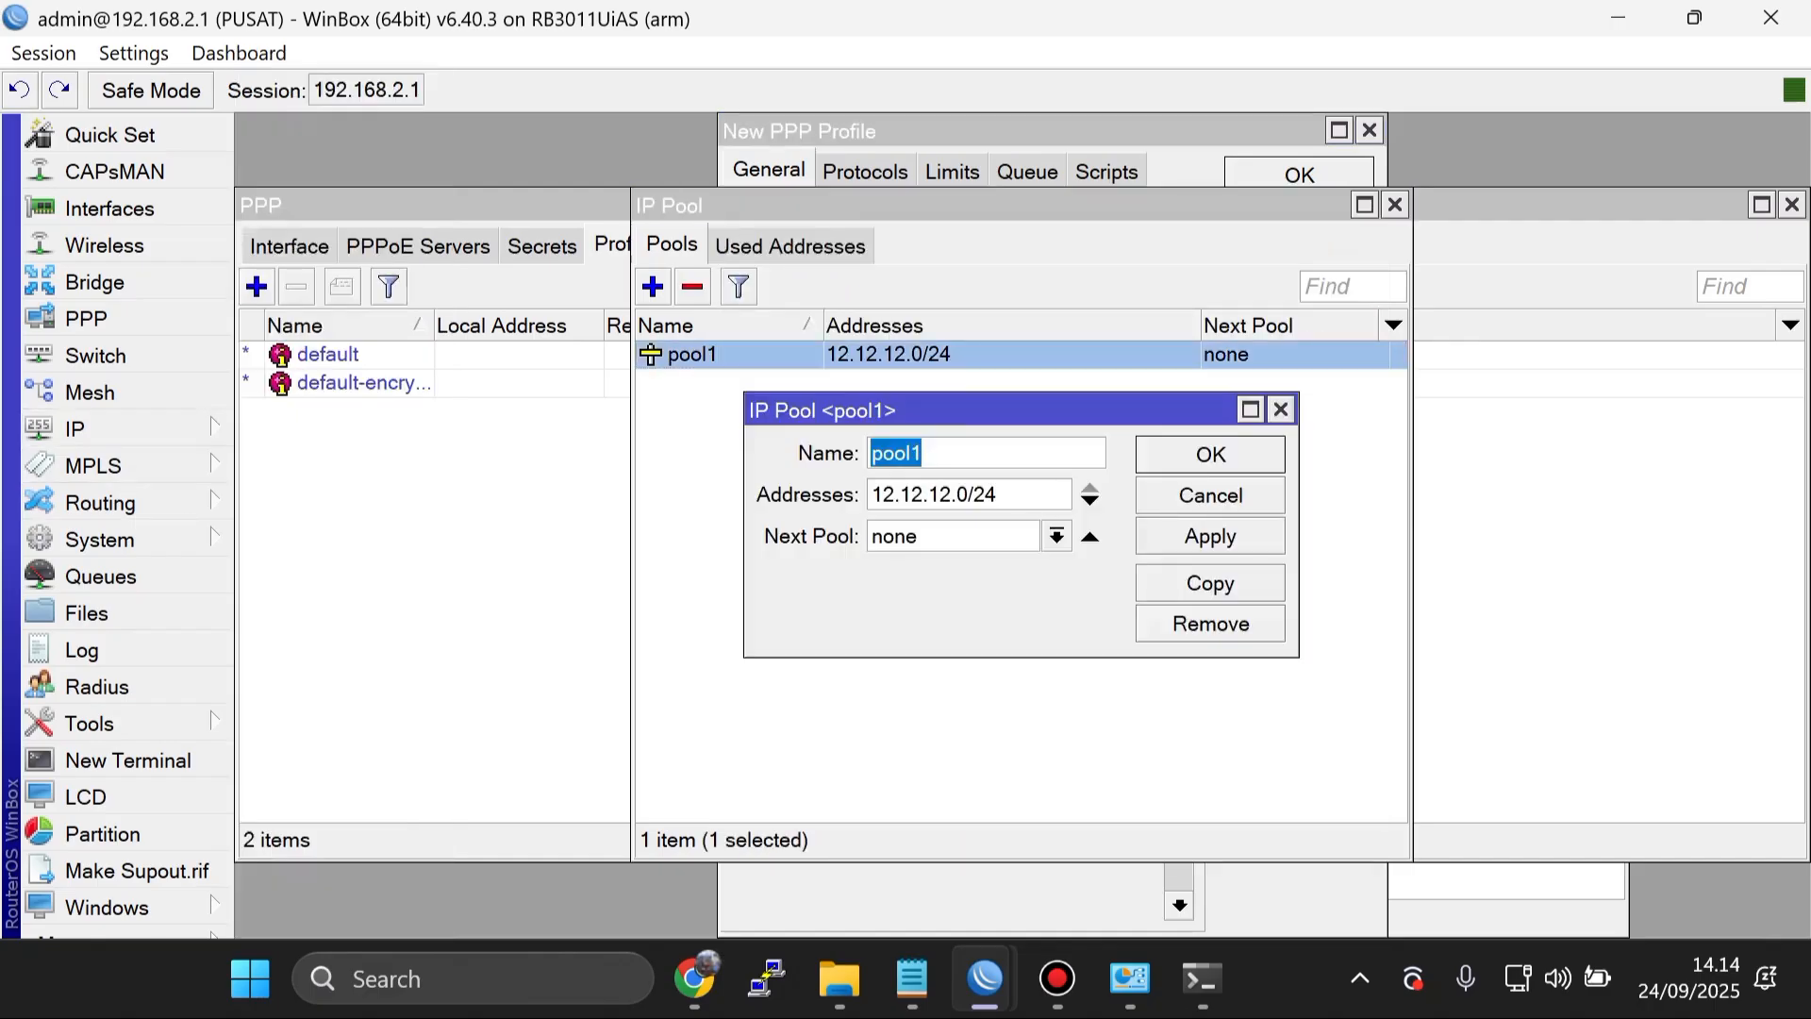
text(sija oke)
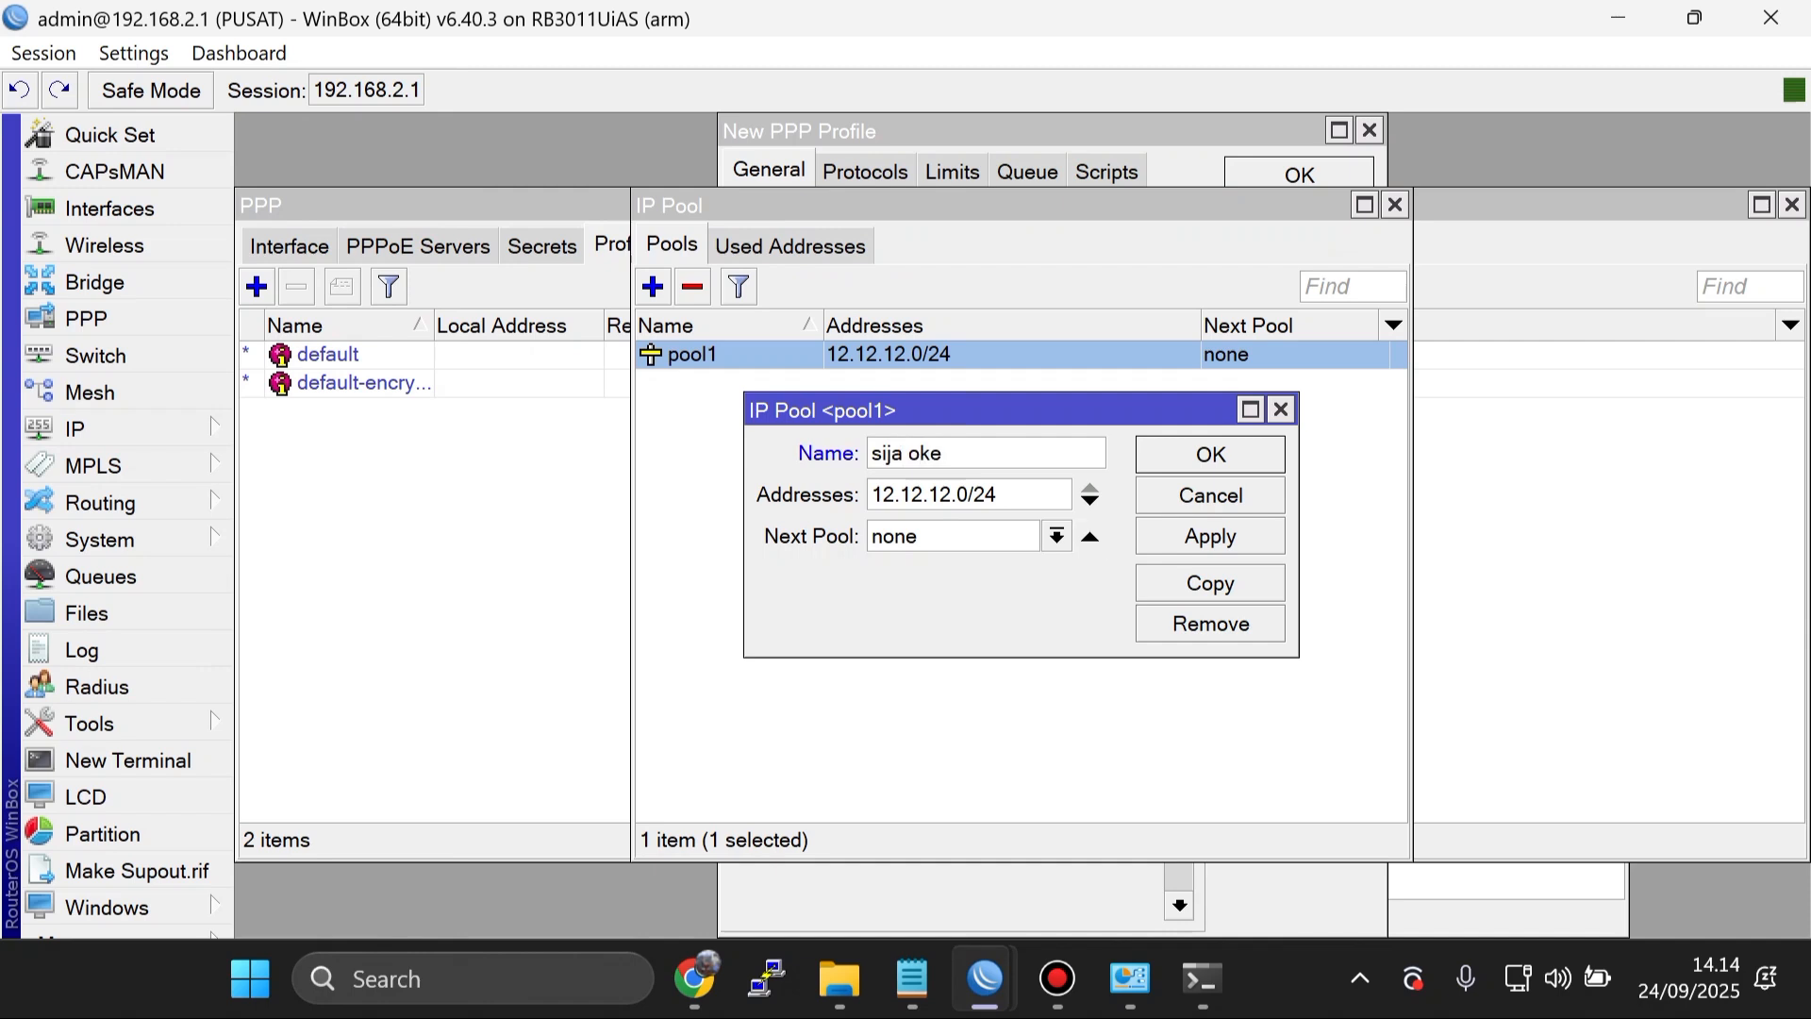
click(1210, 536)
click(1211, 454)
- Set the profilevpn remote address to the 'sija oke' pool and save the profile
click(1066, 131)
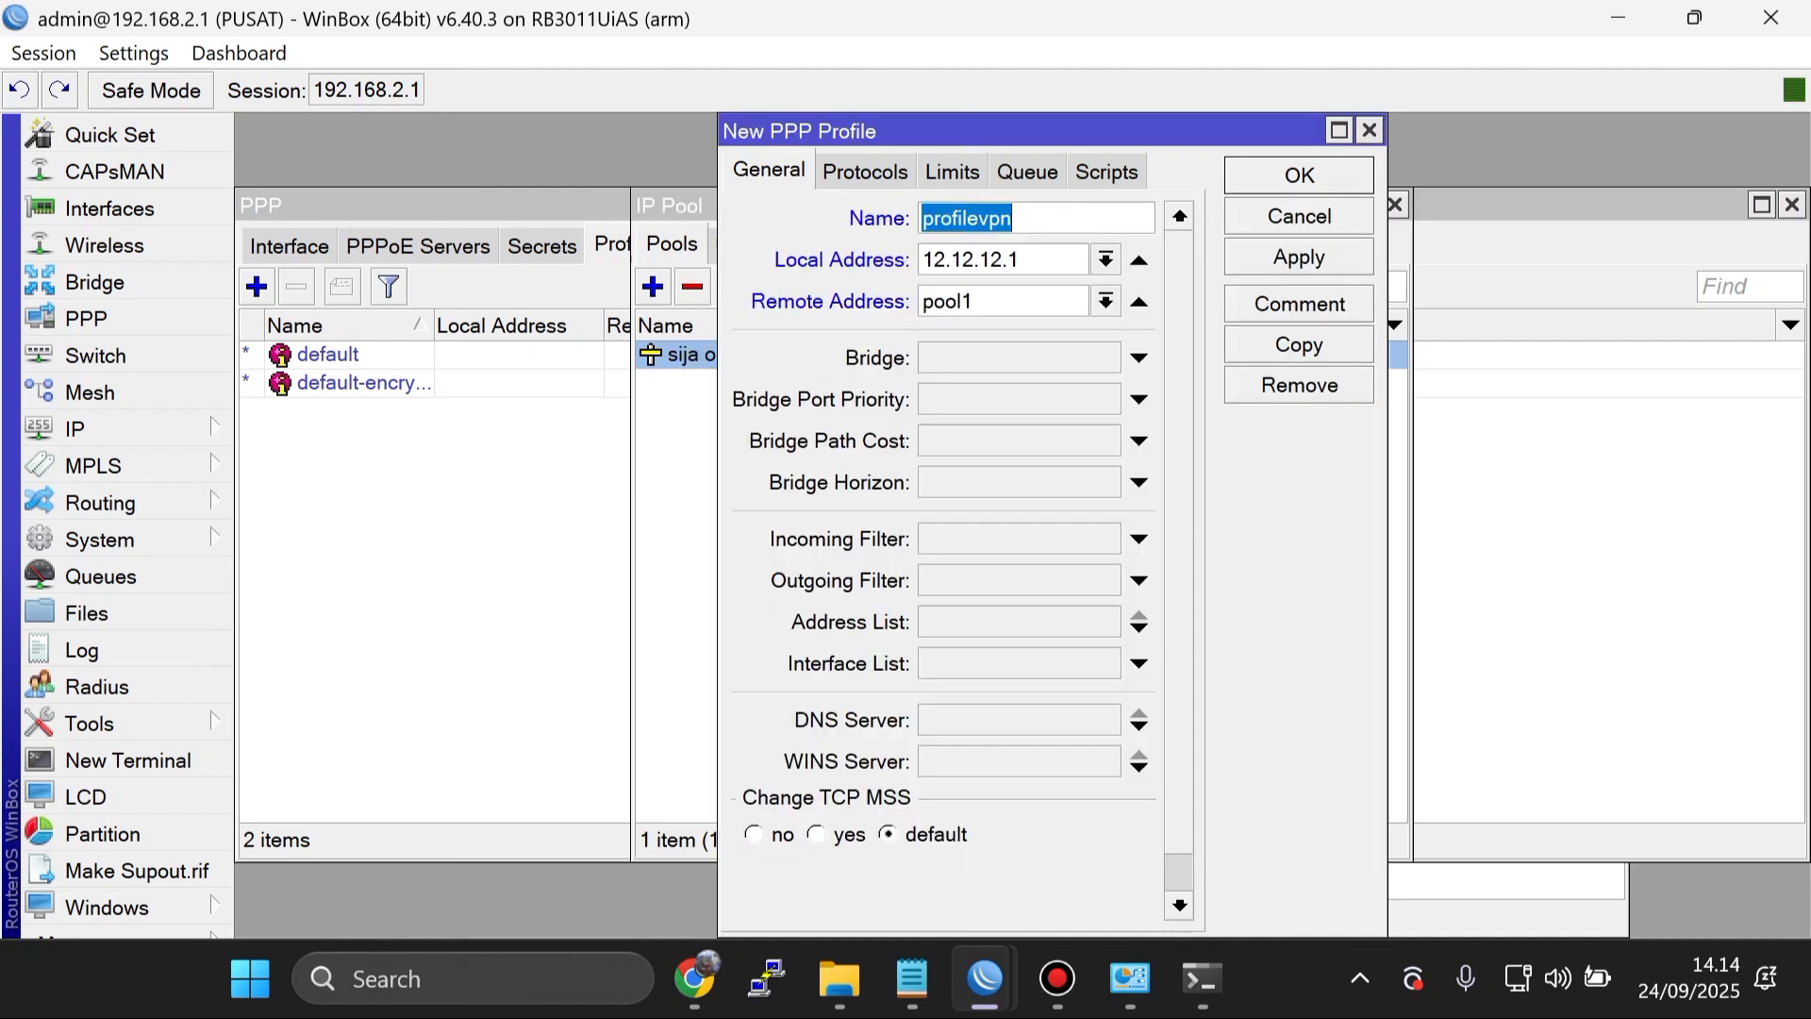
click(1106, 301)
click(954, 332)
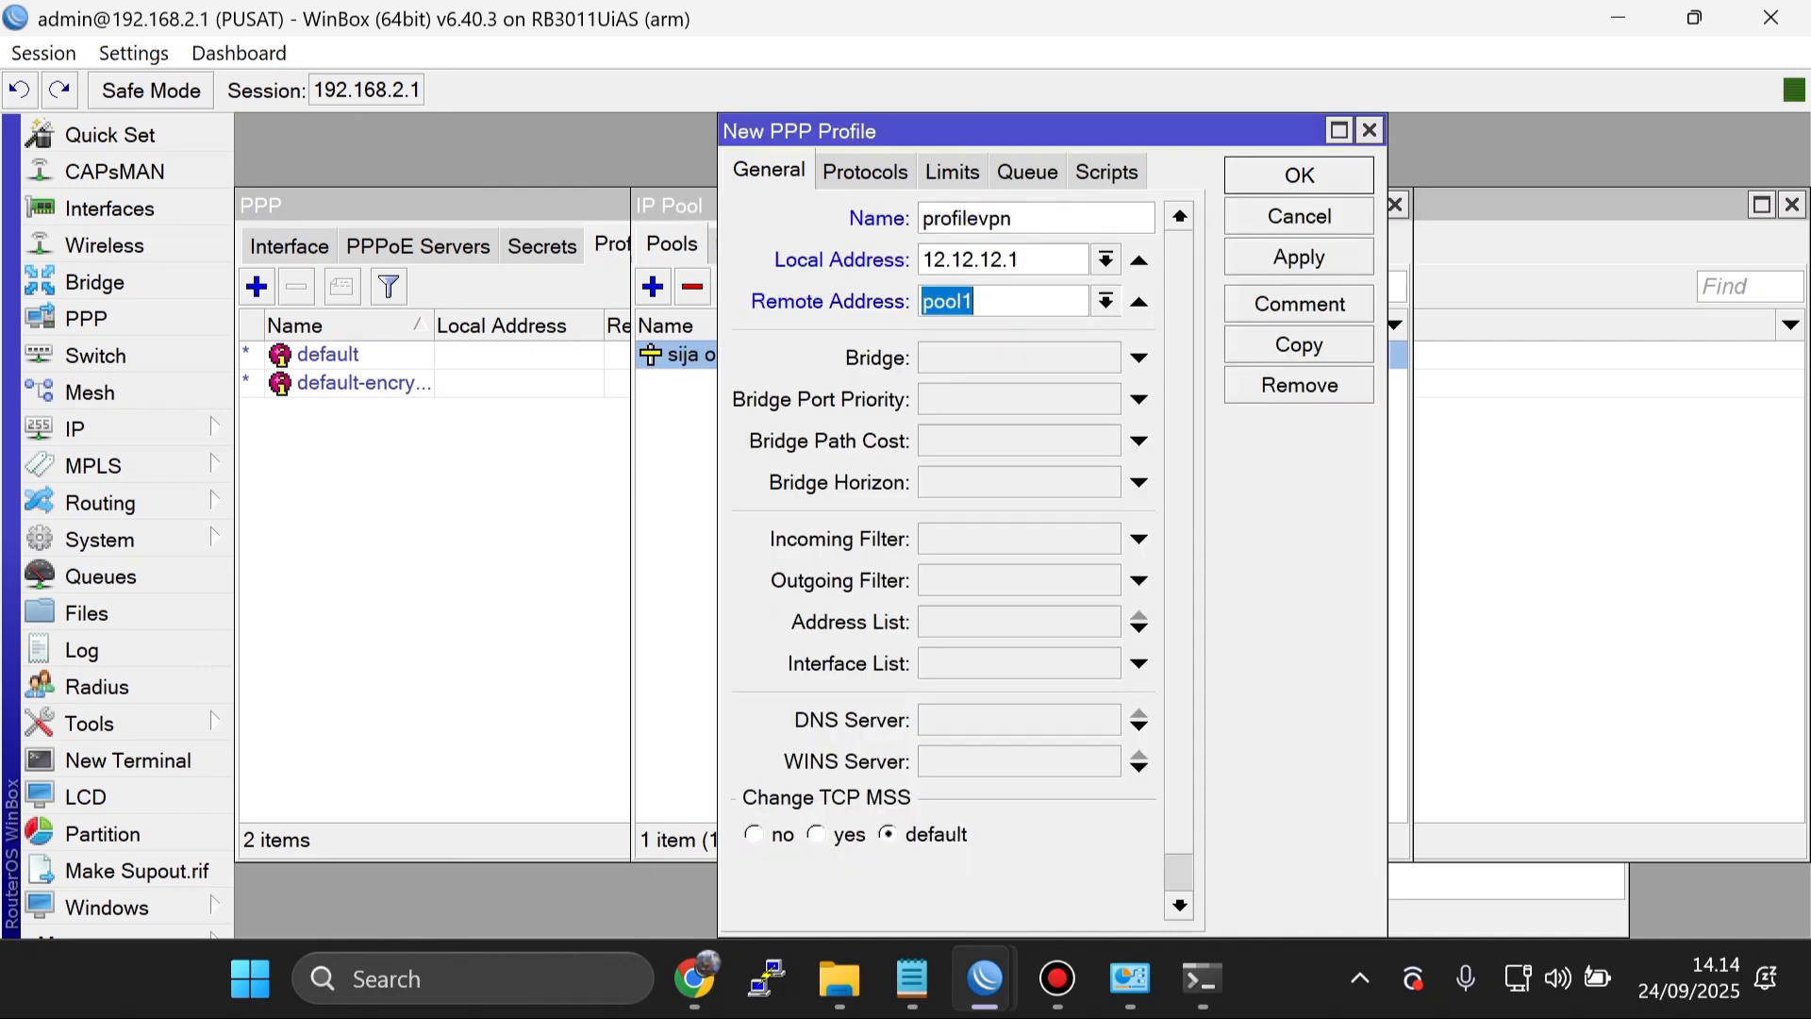
click(1299, 257)
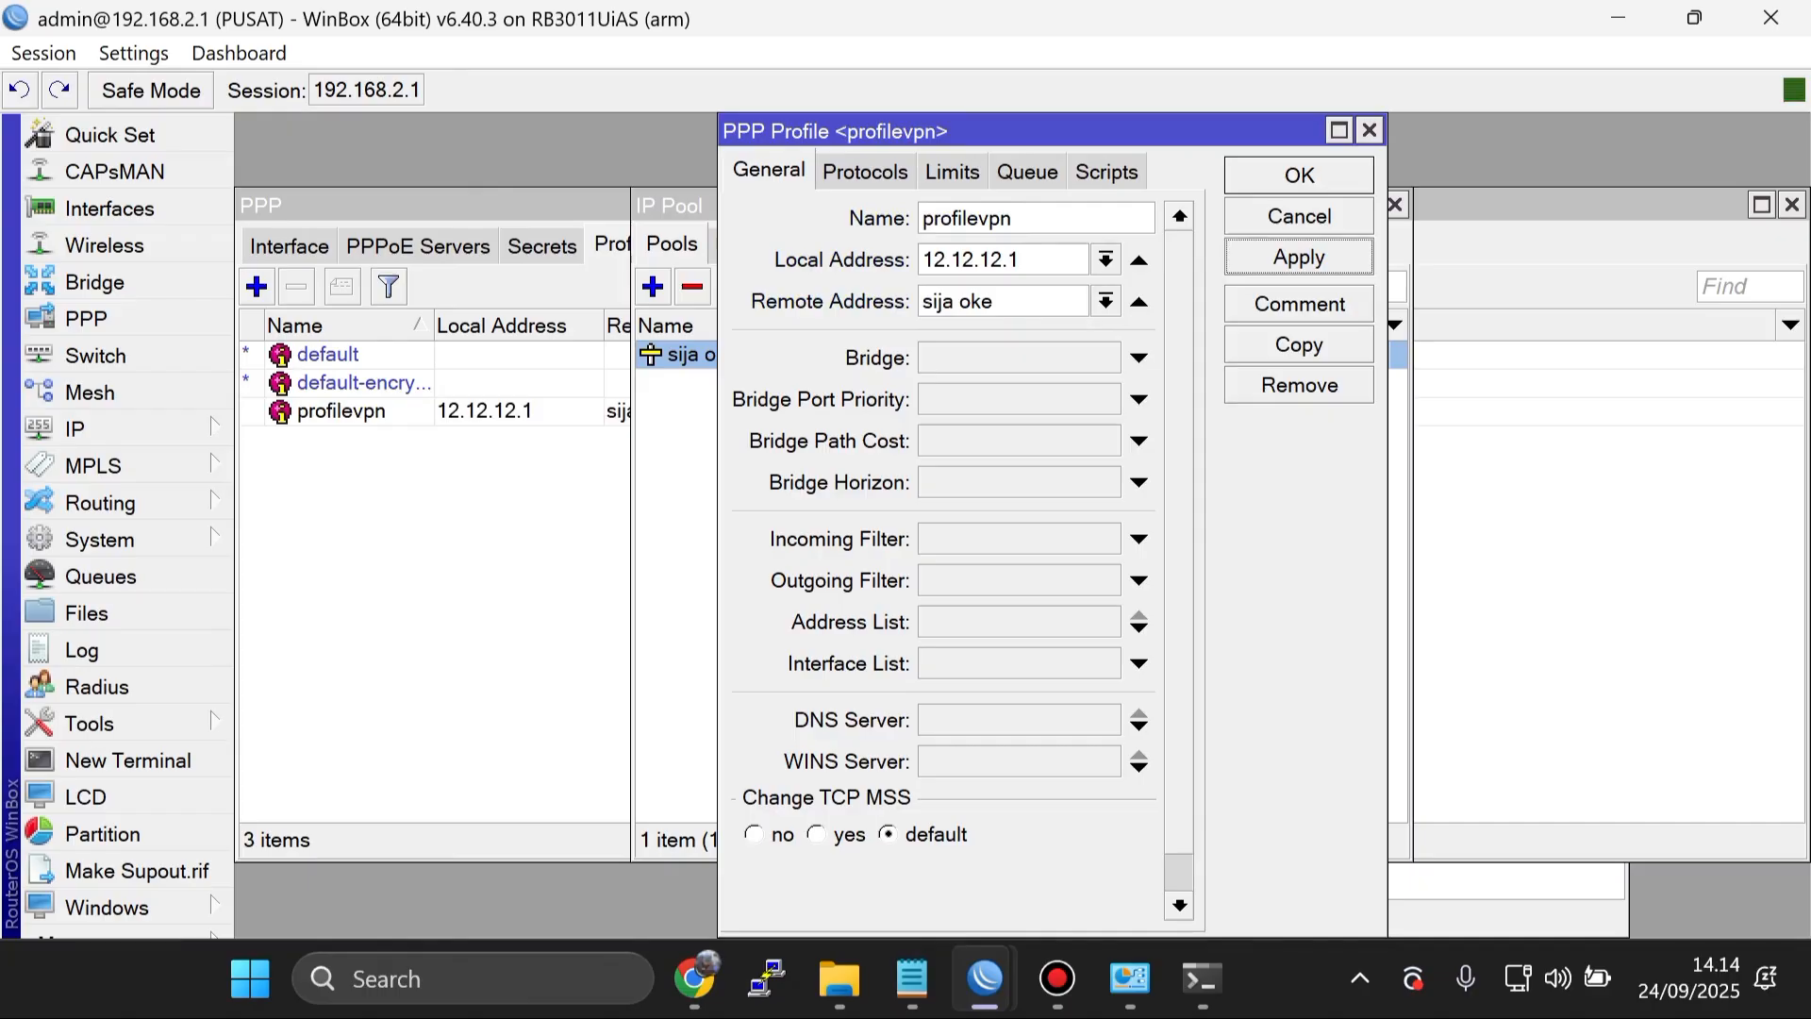
click(1299, 175)
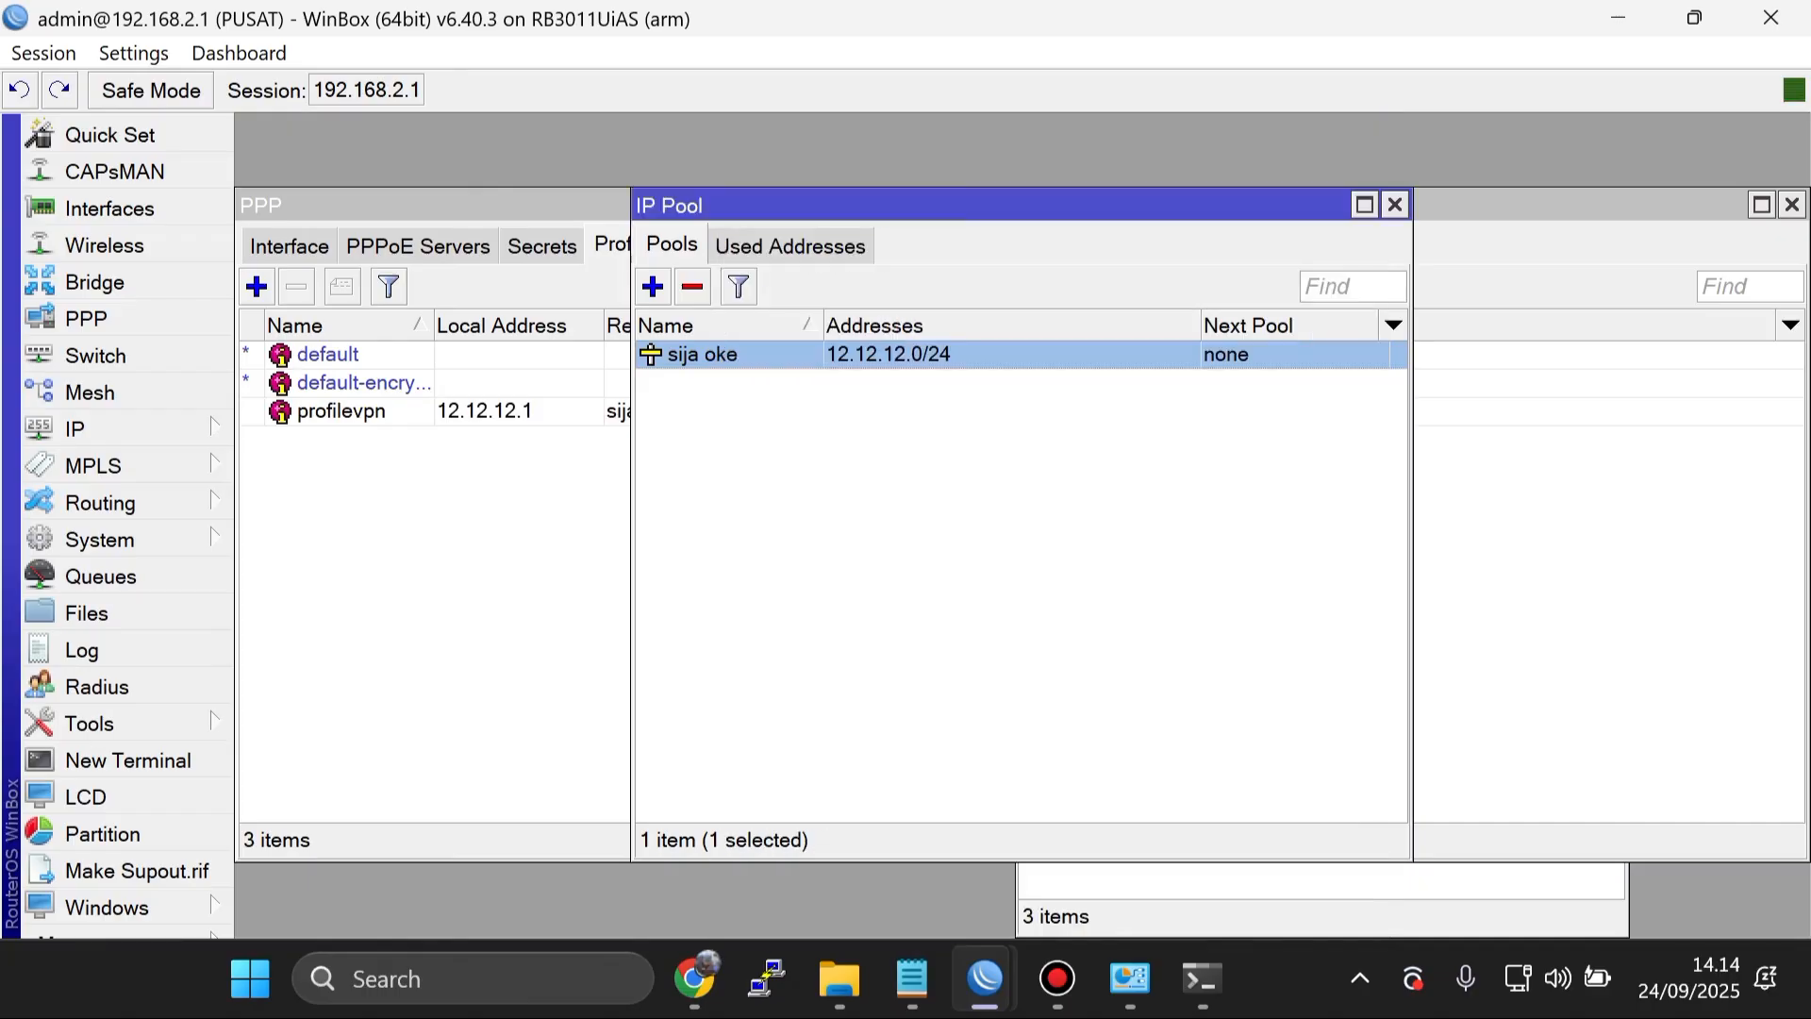
click(490, 411)
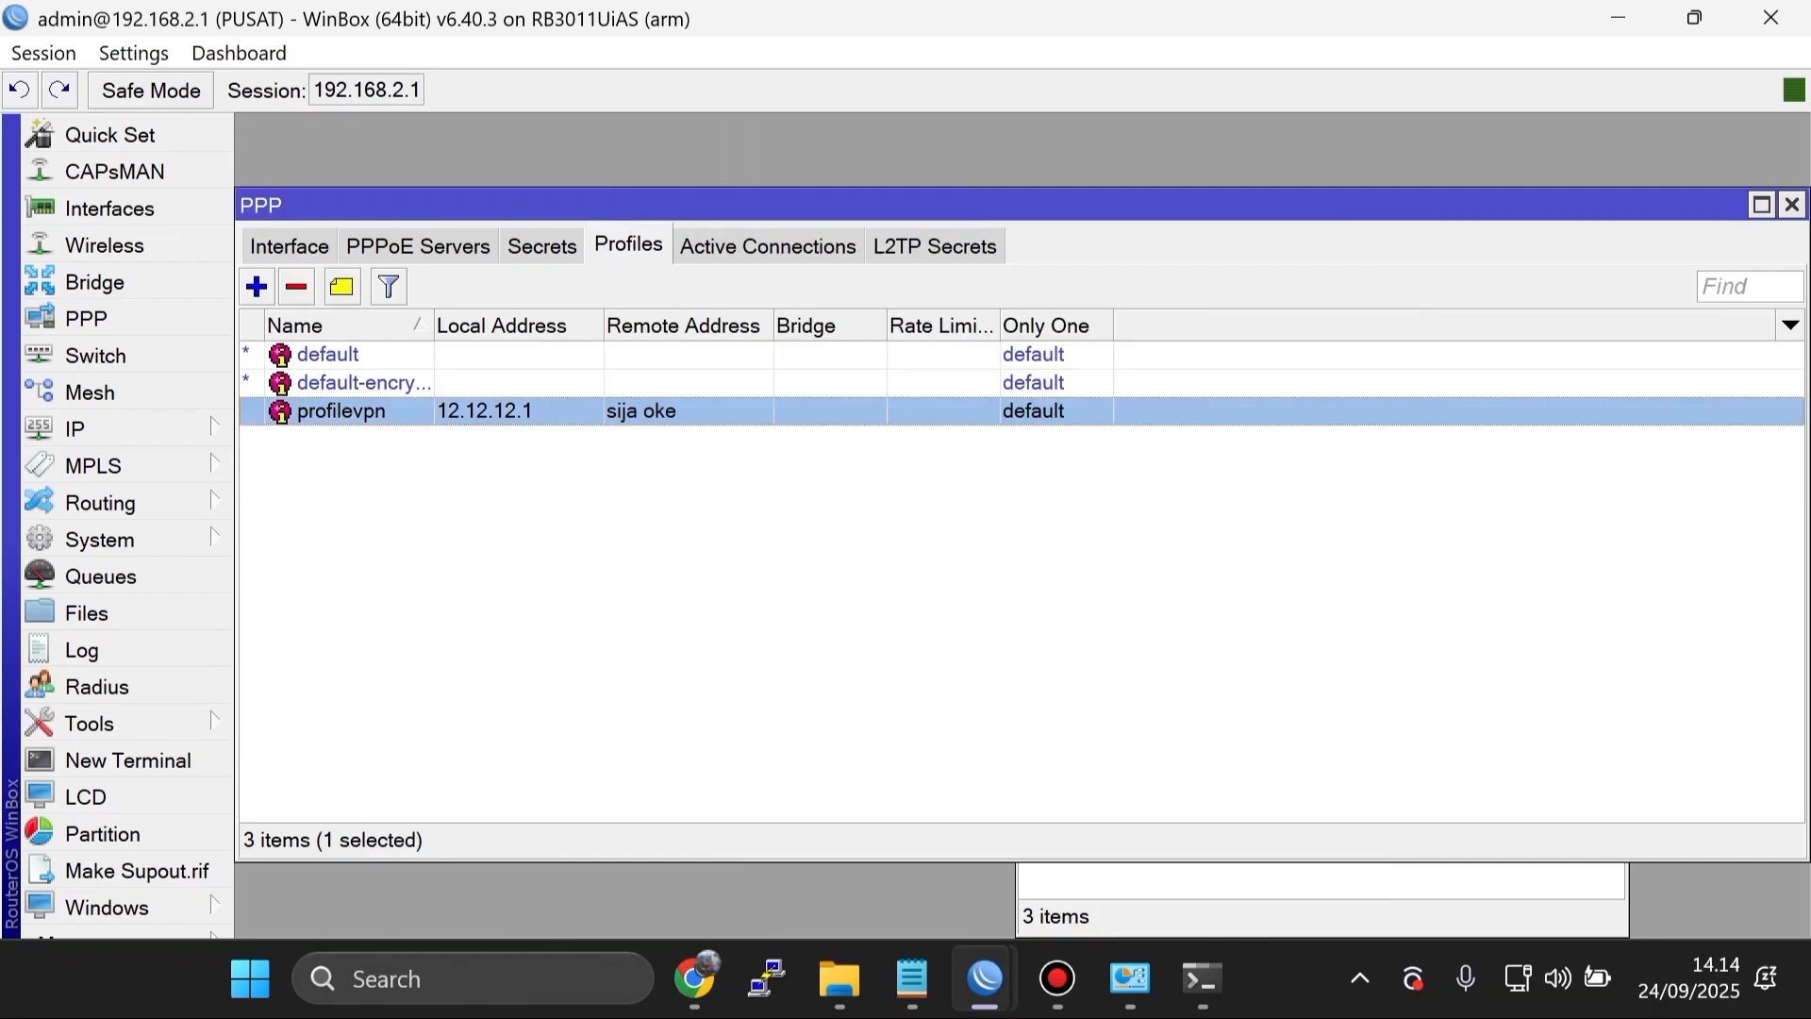
- Add a new PPP secret named 'sija-new' with service pptp
click(542, 245)
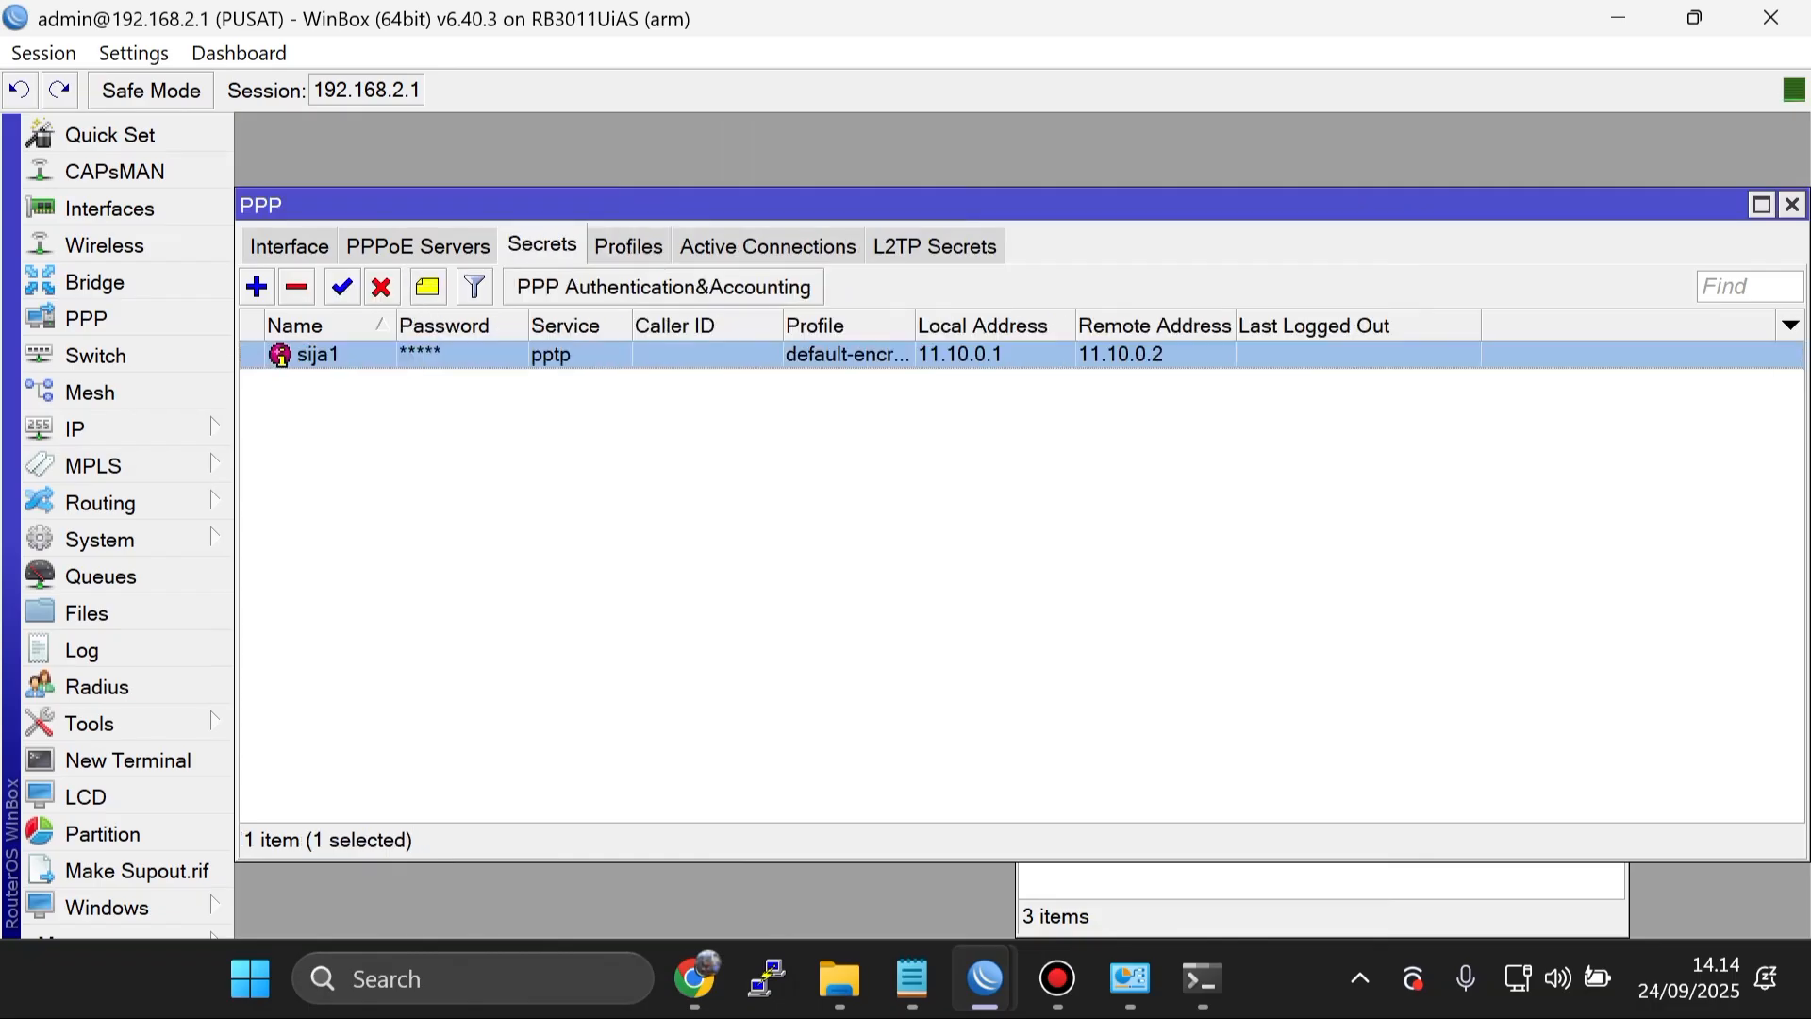
click(256, 287)
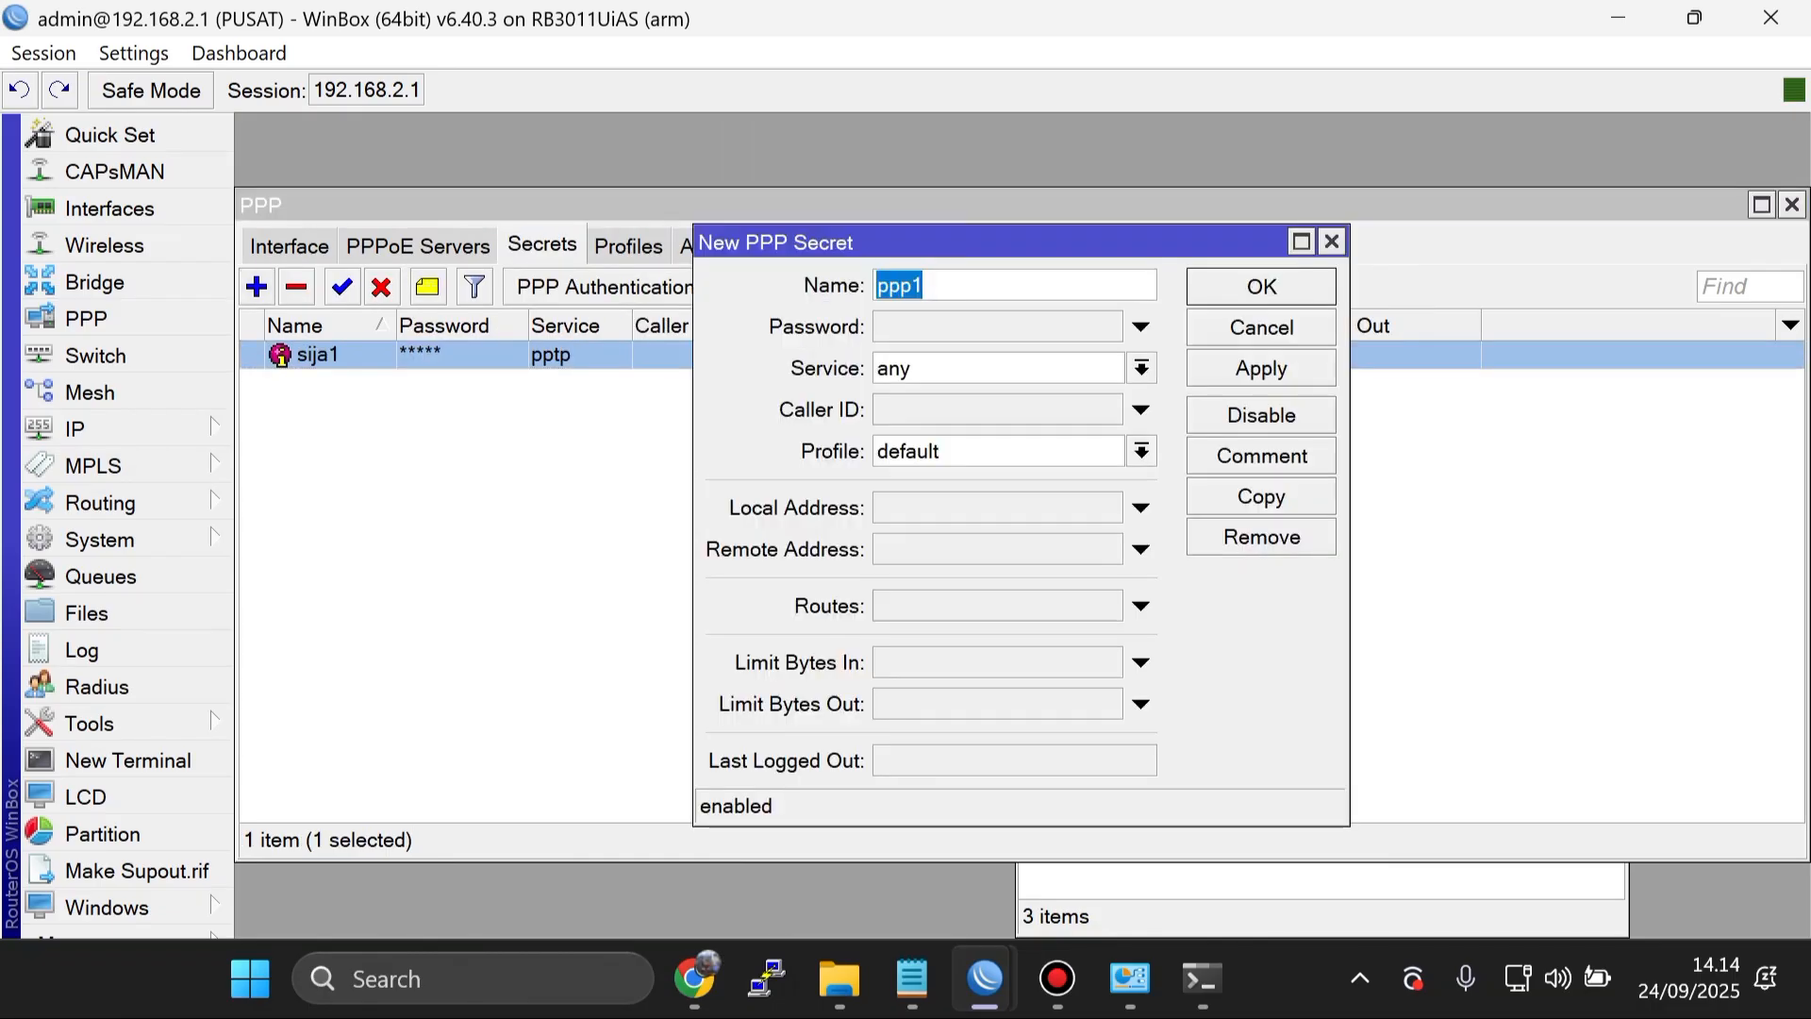
text(pp)
key(BackSpace)
key(BackSpace)
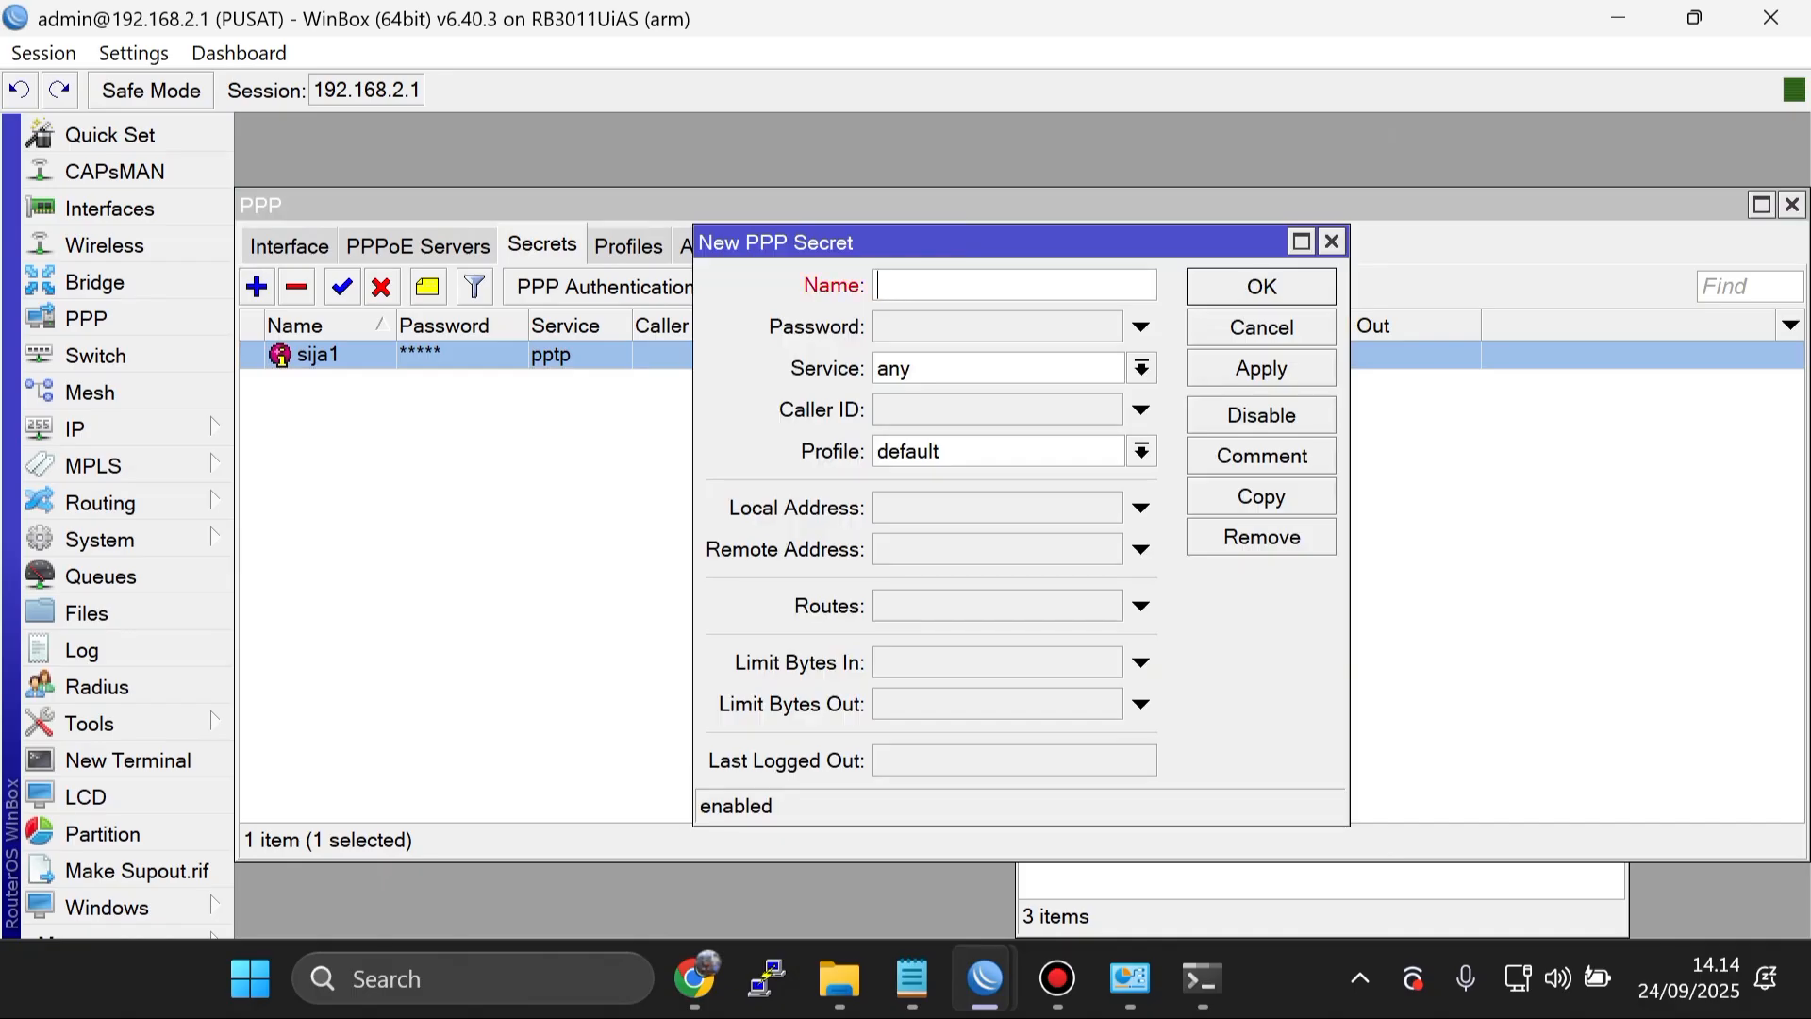
text(sija-new)
click(1142, 368)
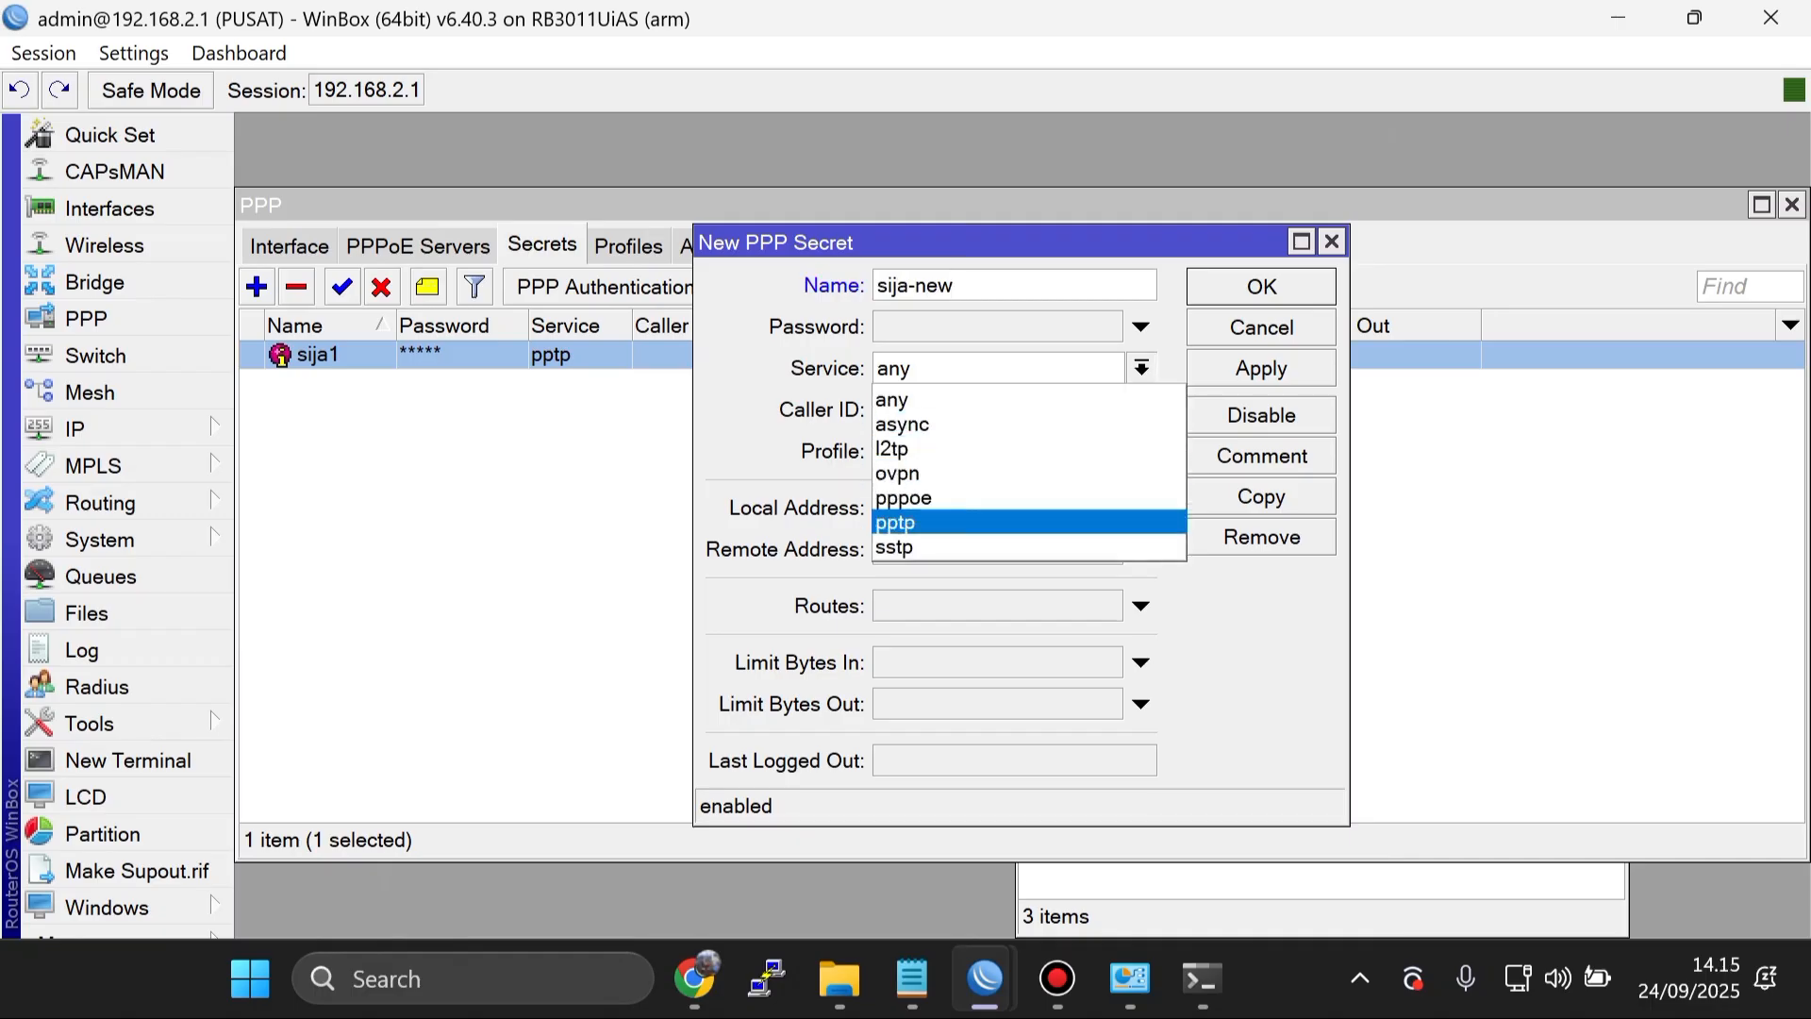
click(1075, 521)
- Give sija-new a password and the profilevpn profile, then save it
click(1140, 326)
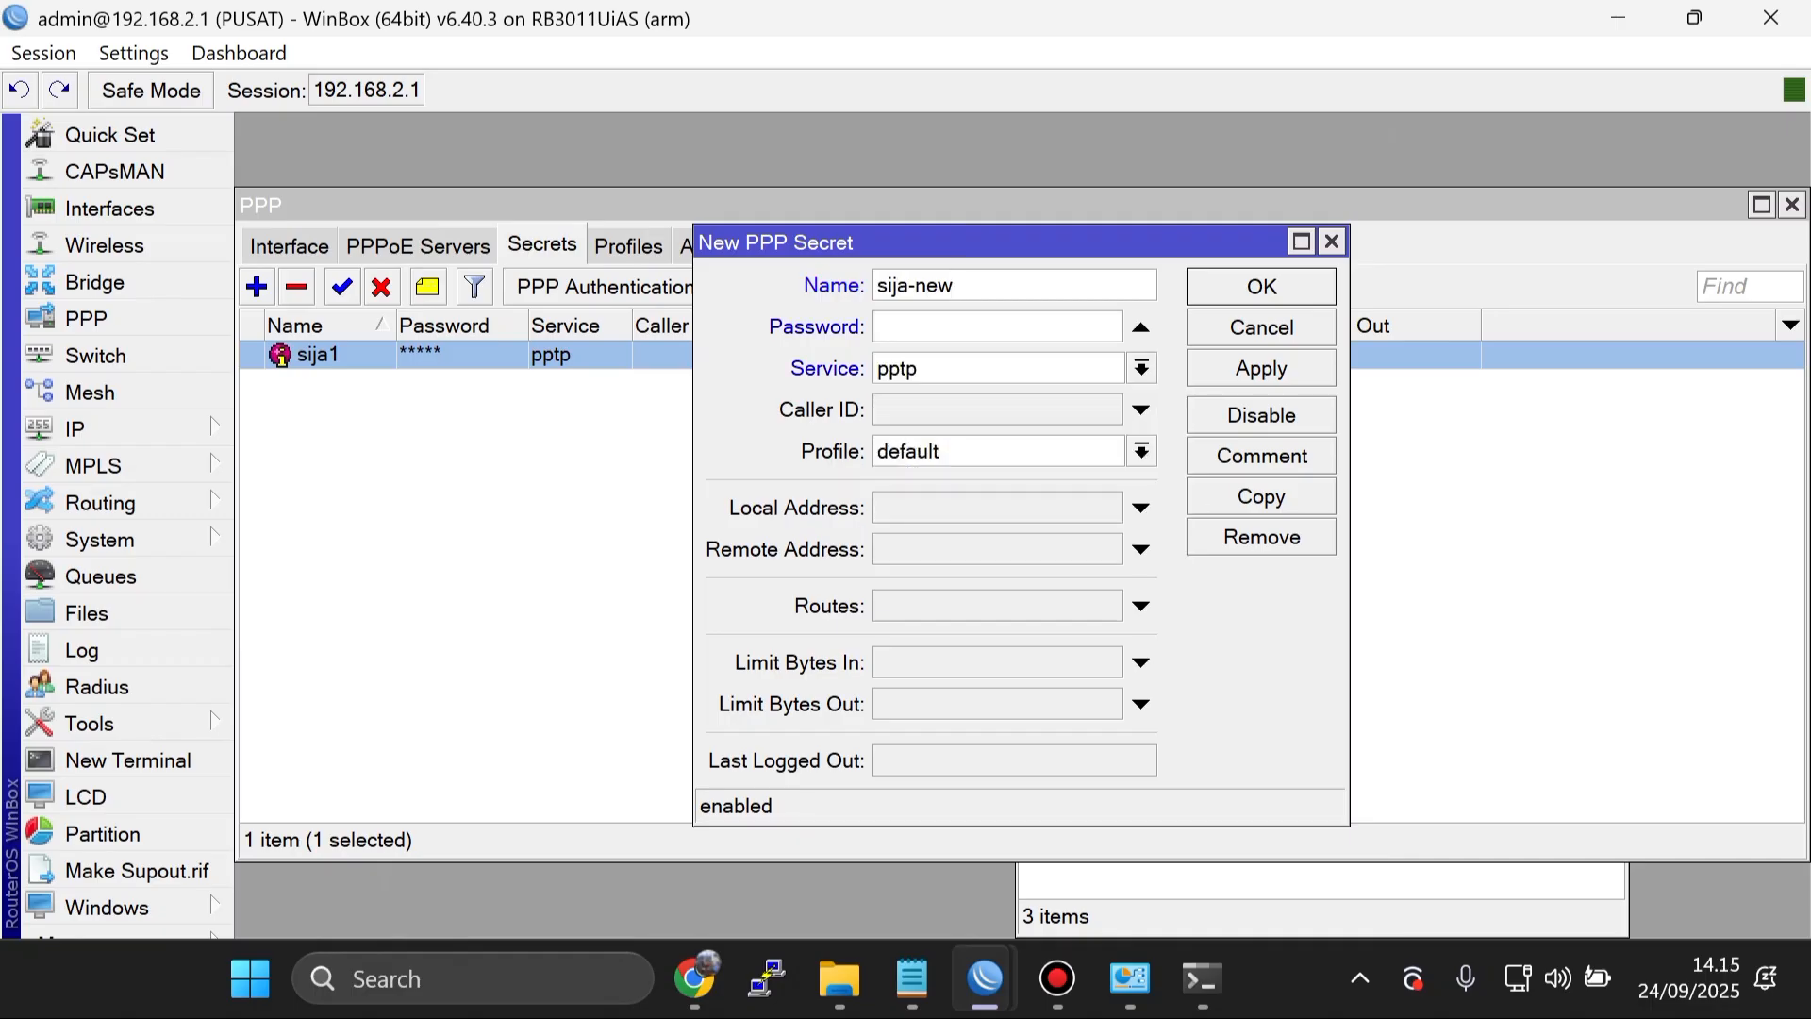
text(****)
key(ctrl+a)
text(*****)
click(1141, 451)
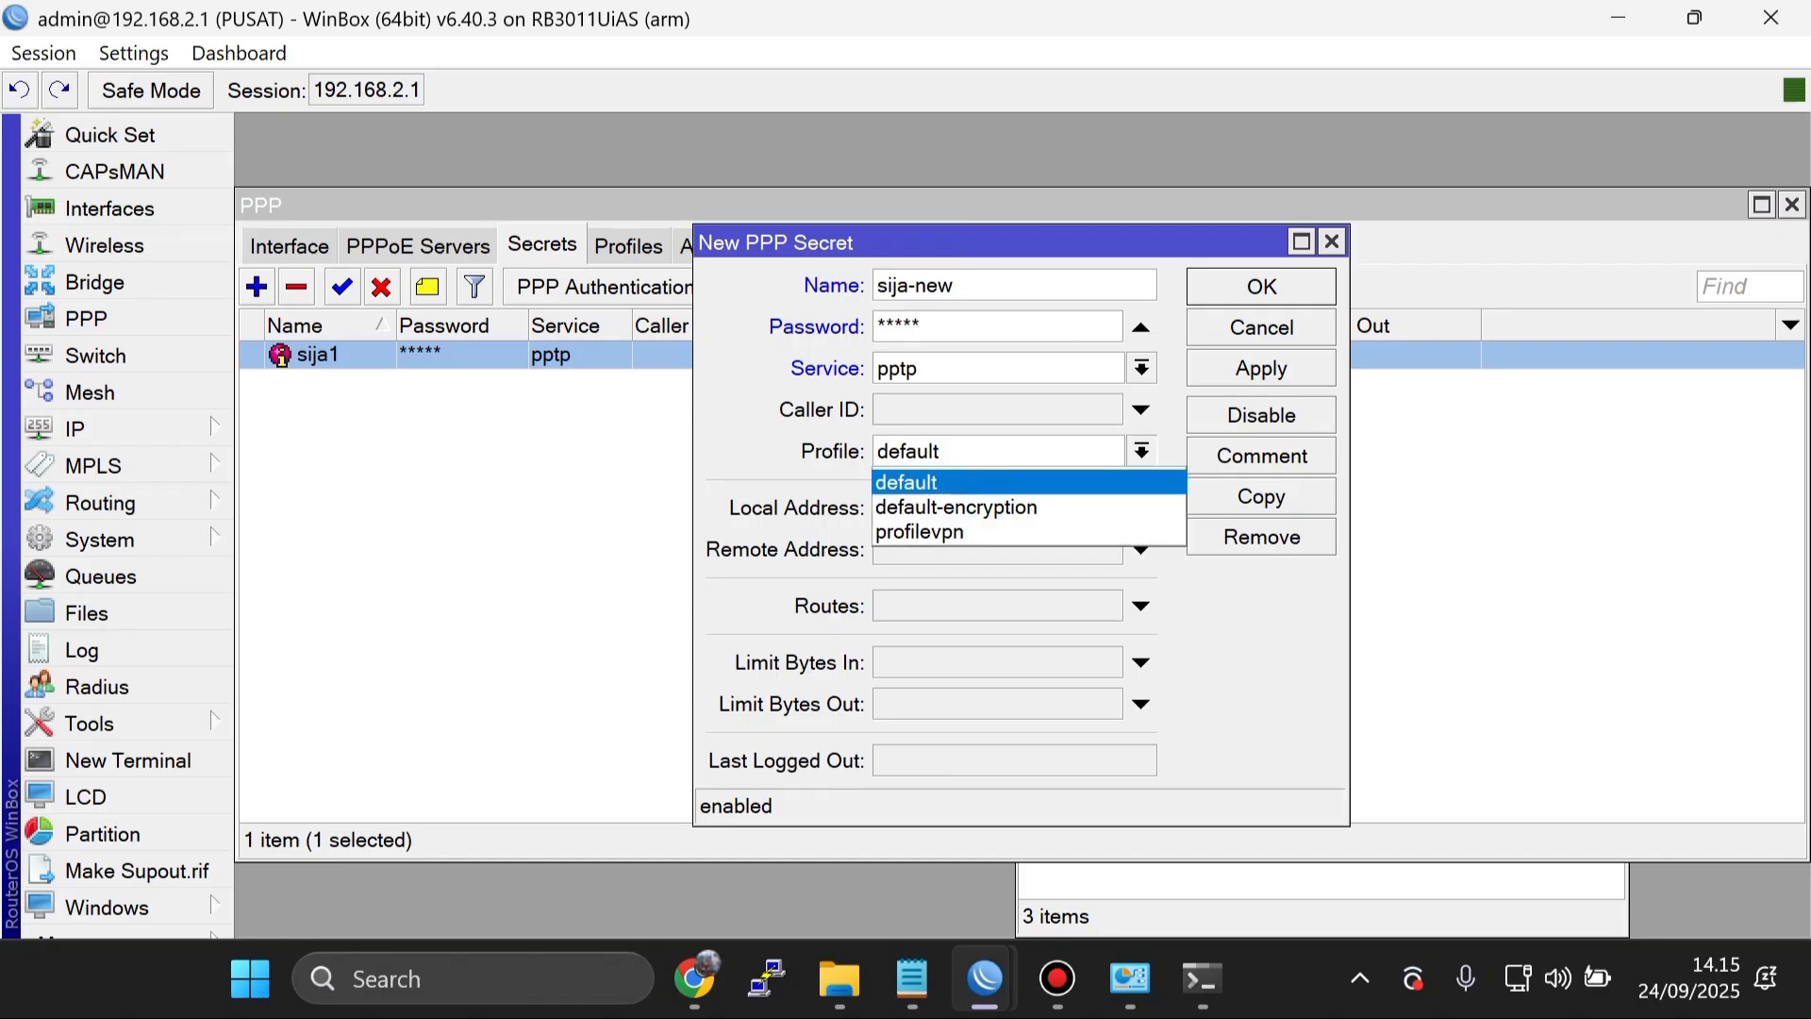
key(Down)
key(Down)
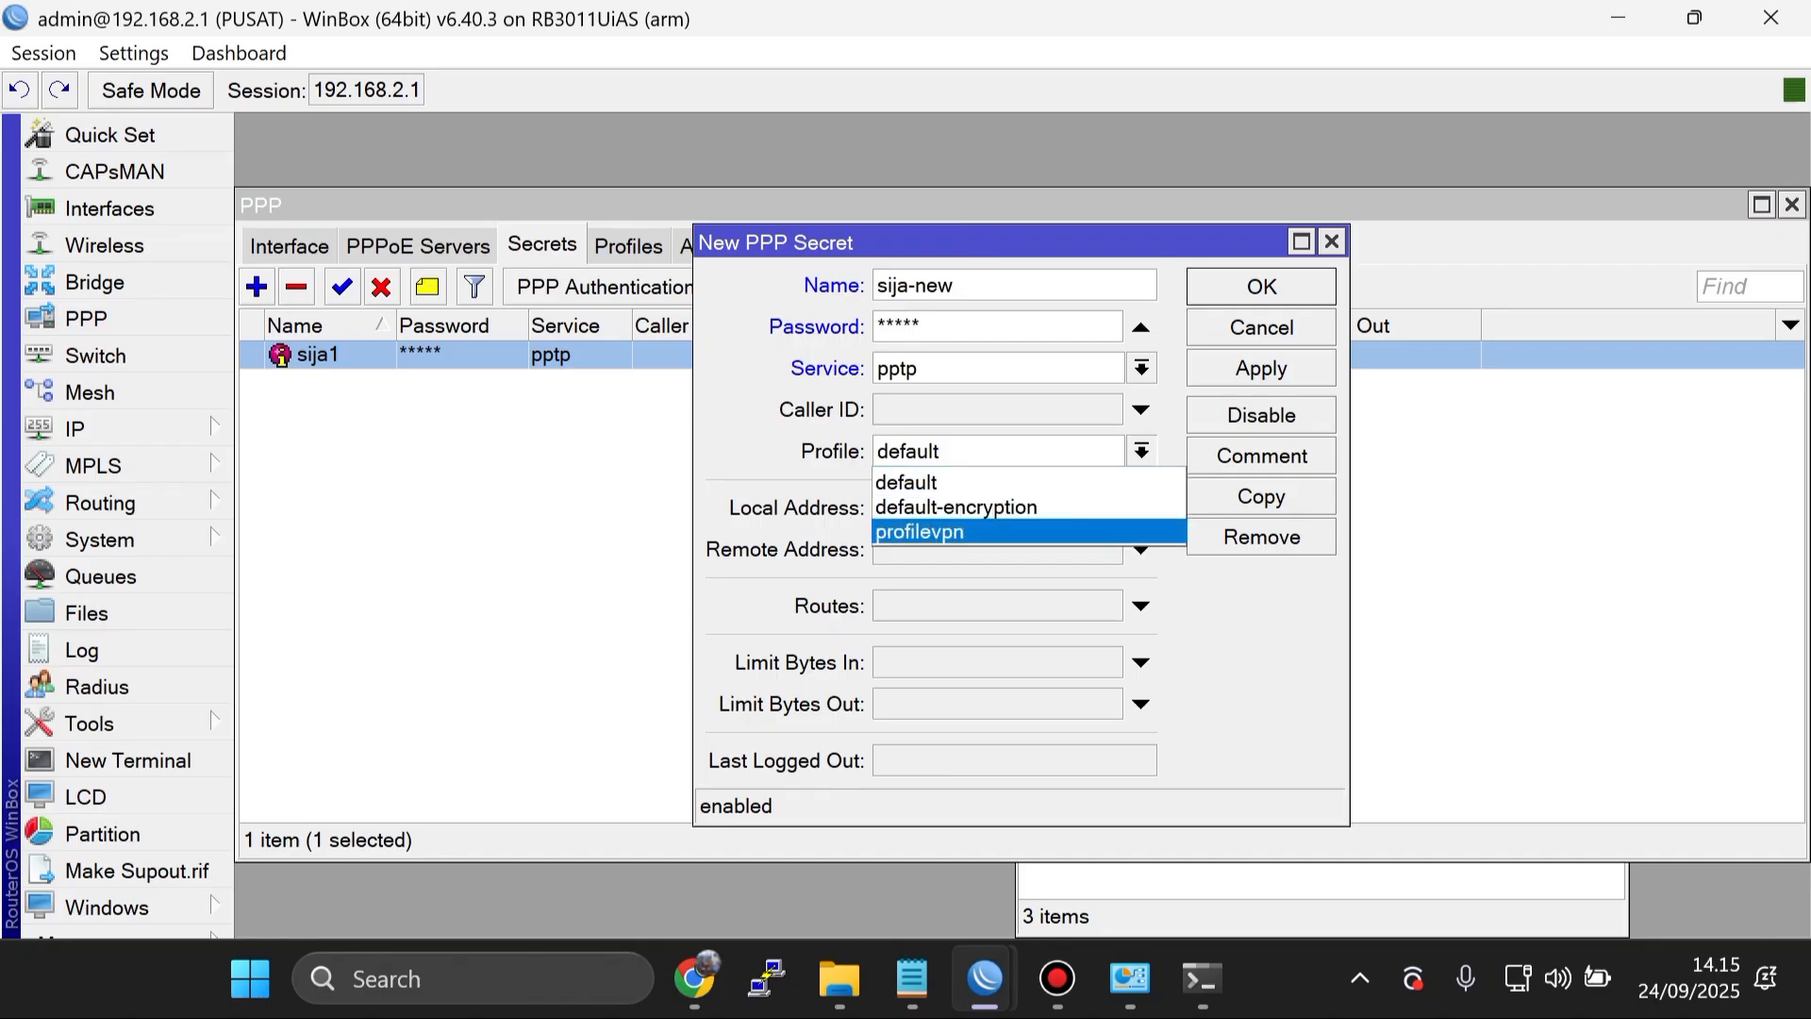
key(Return)
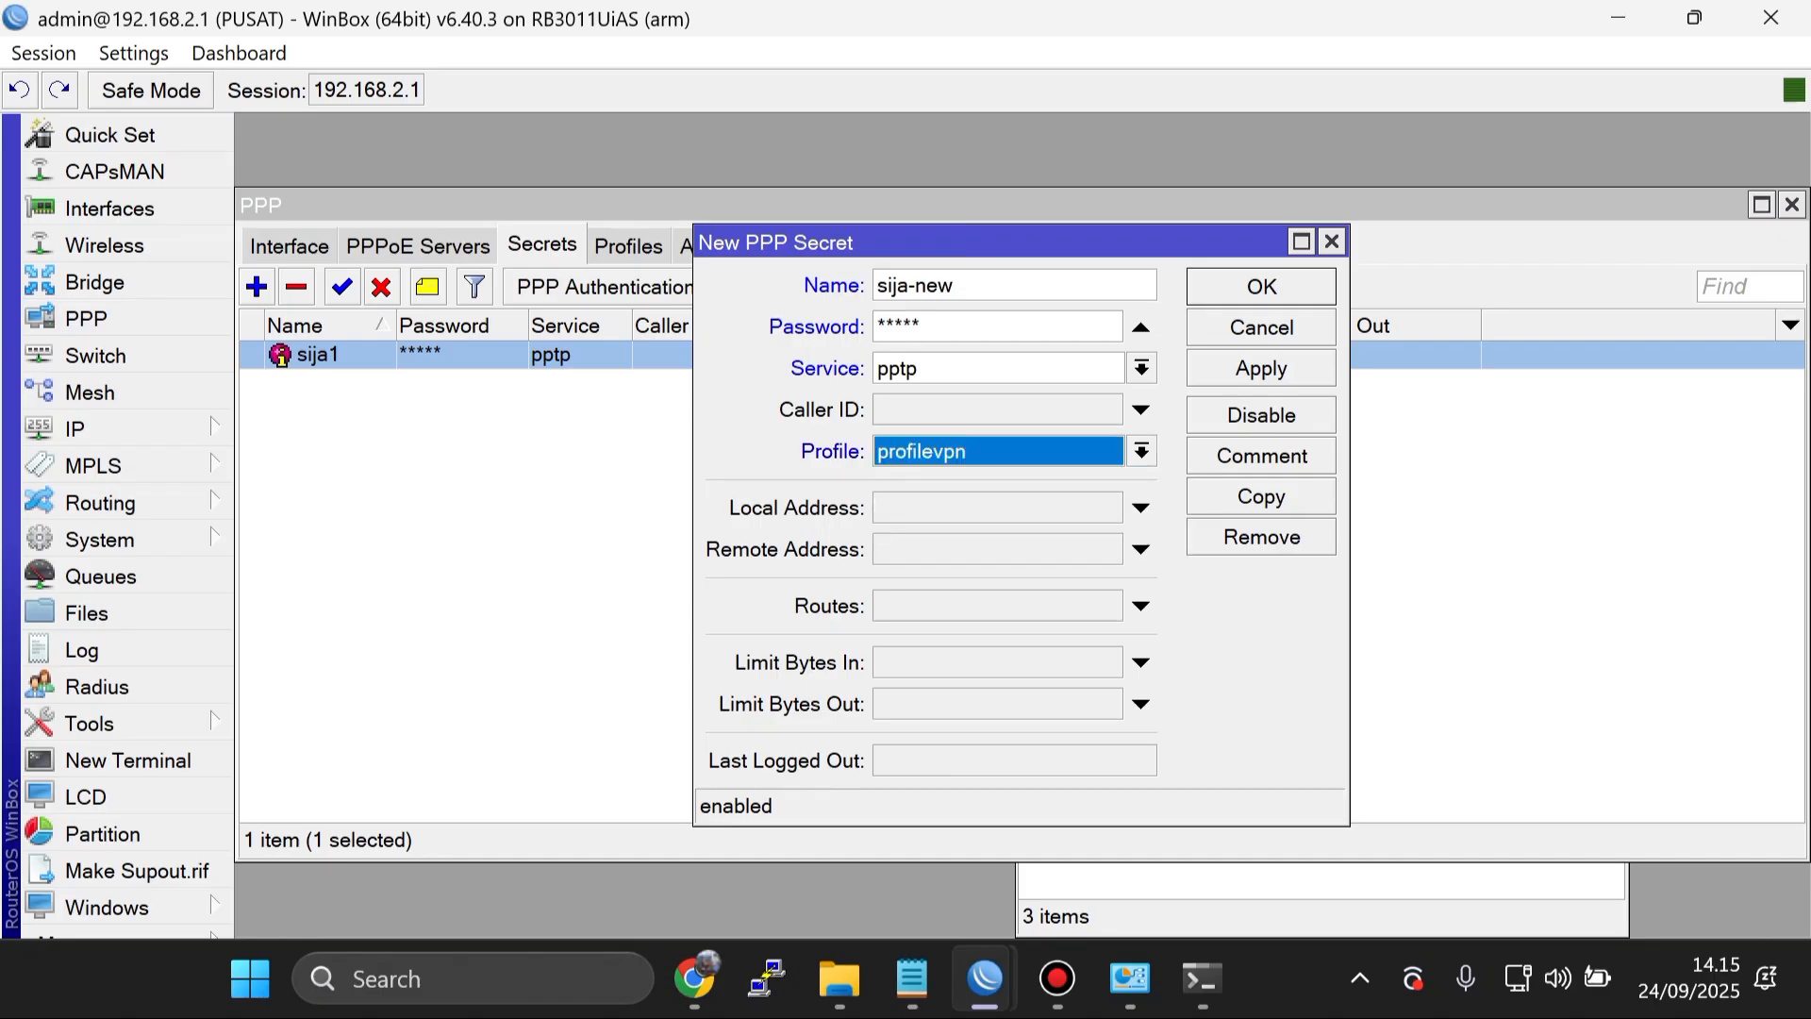
click(1261, 369)
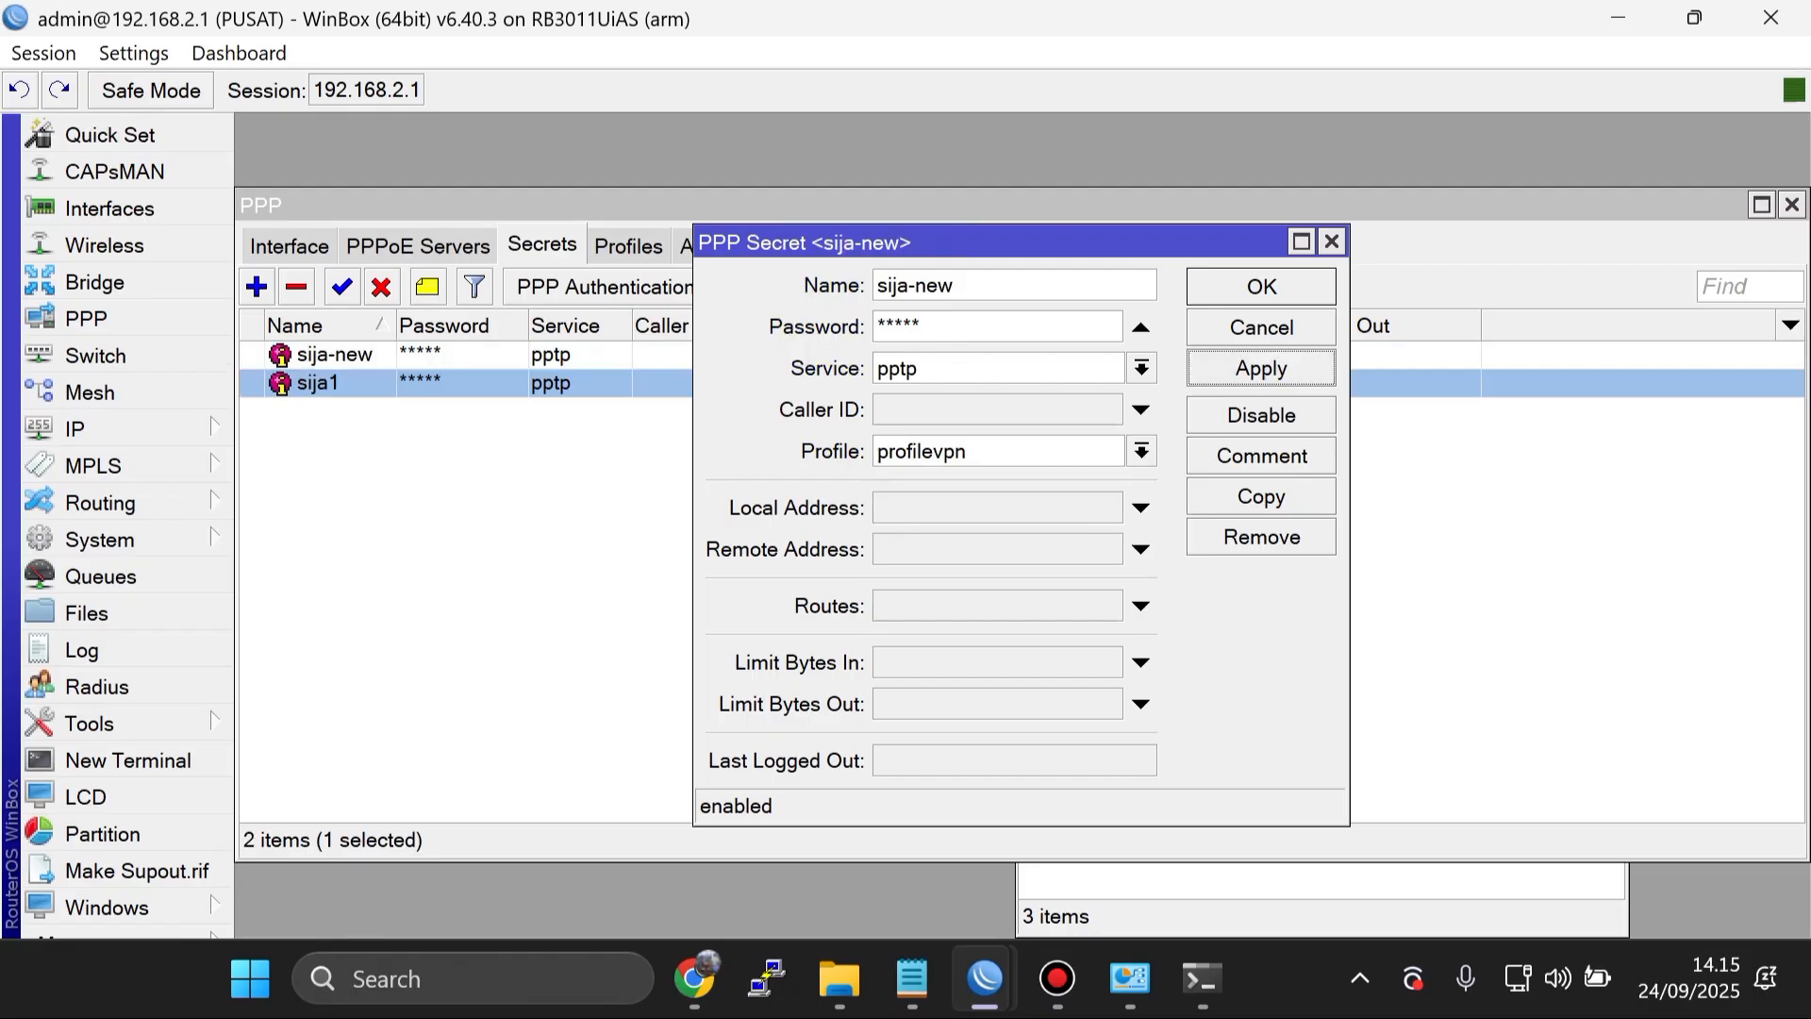
key(Return)
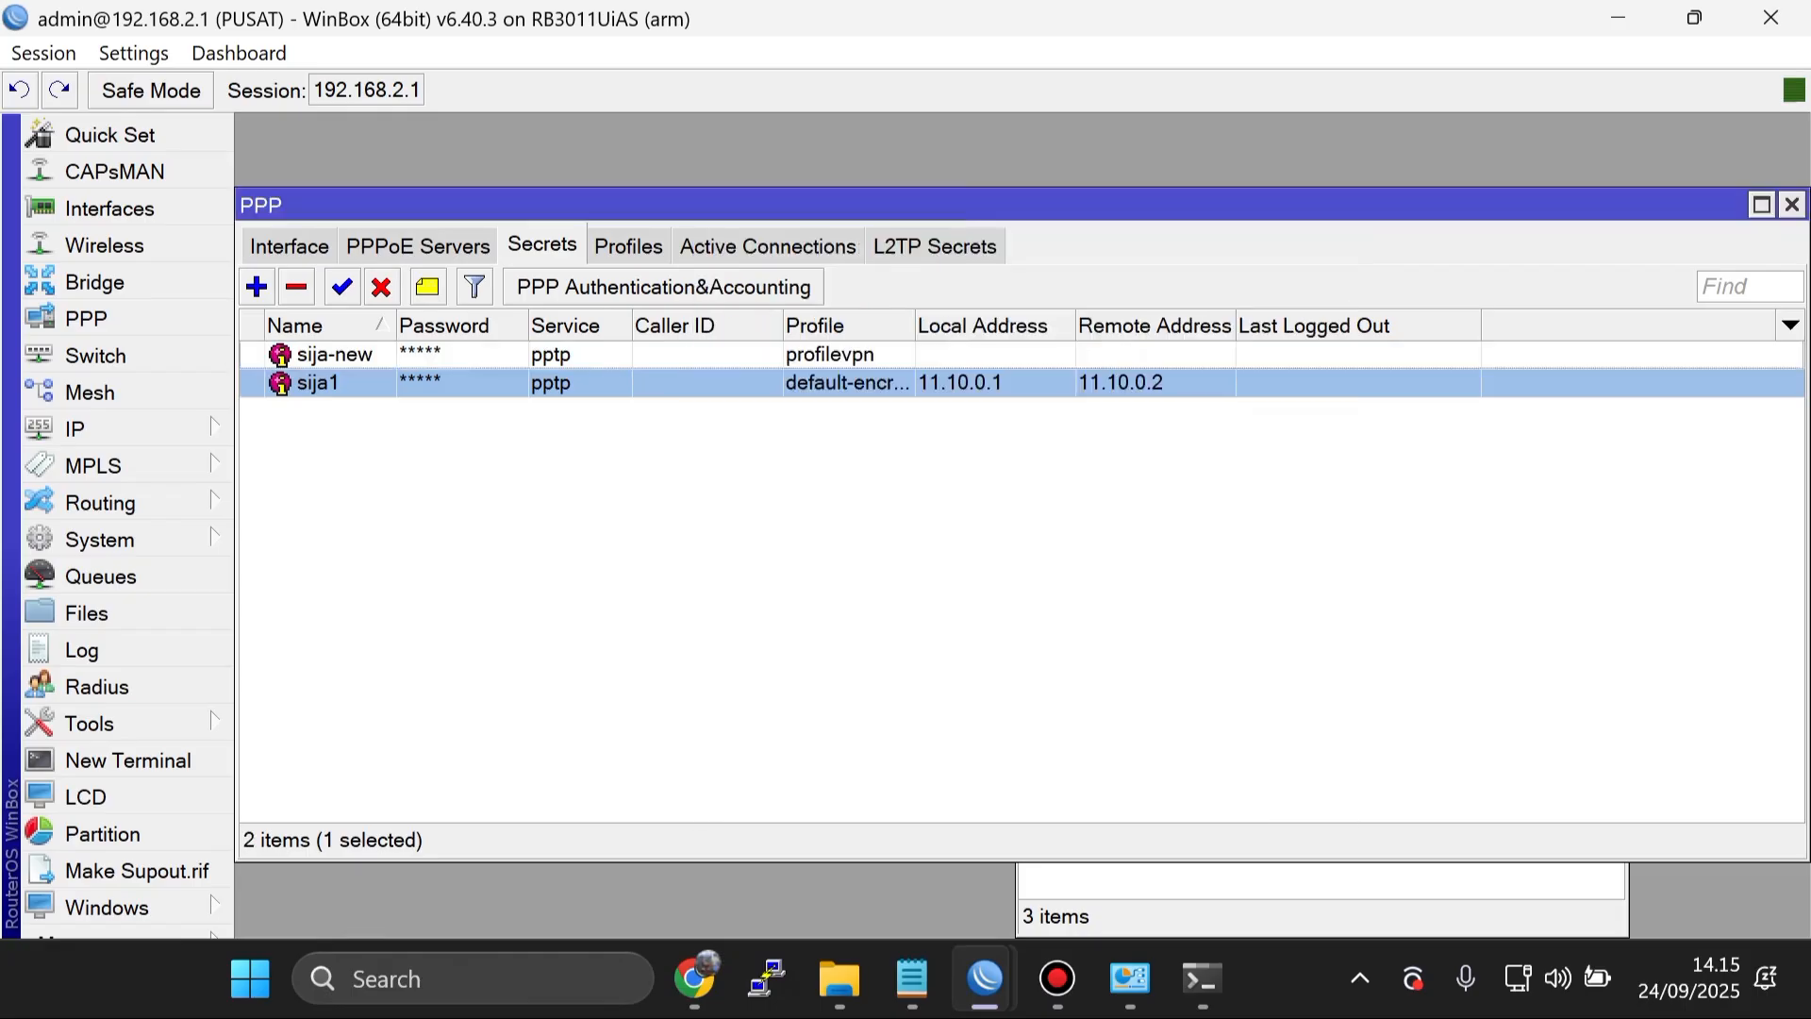
- Change profilevpn's Only One limit to no on the Limits tab and apply
click(628, 247)
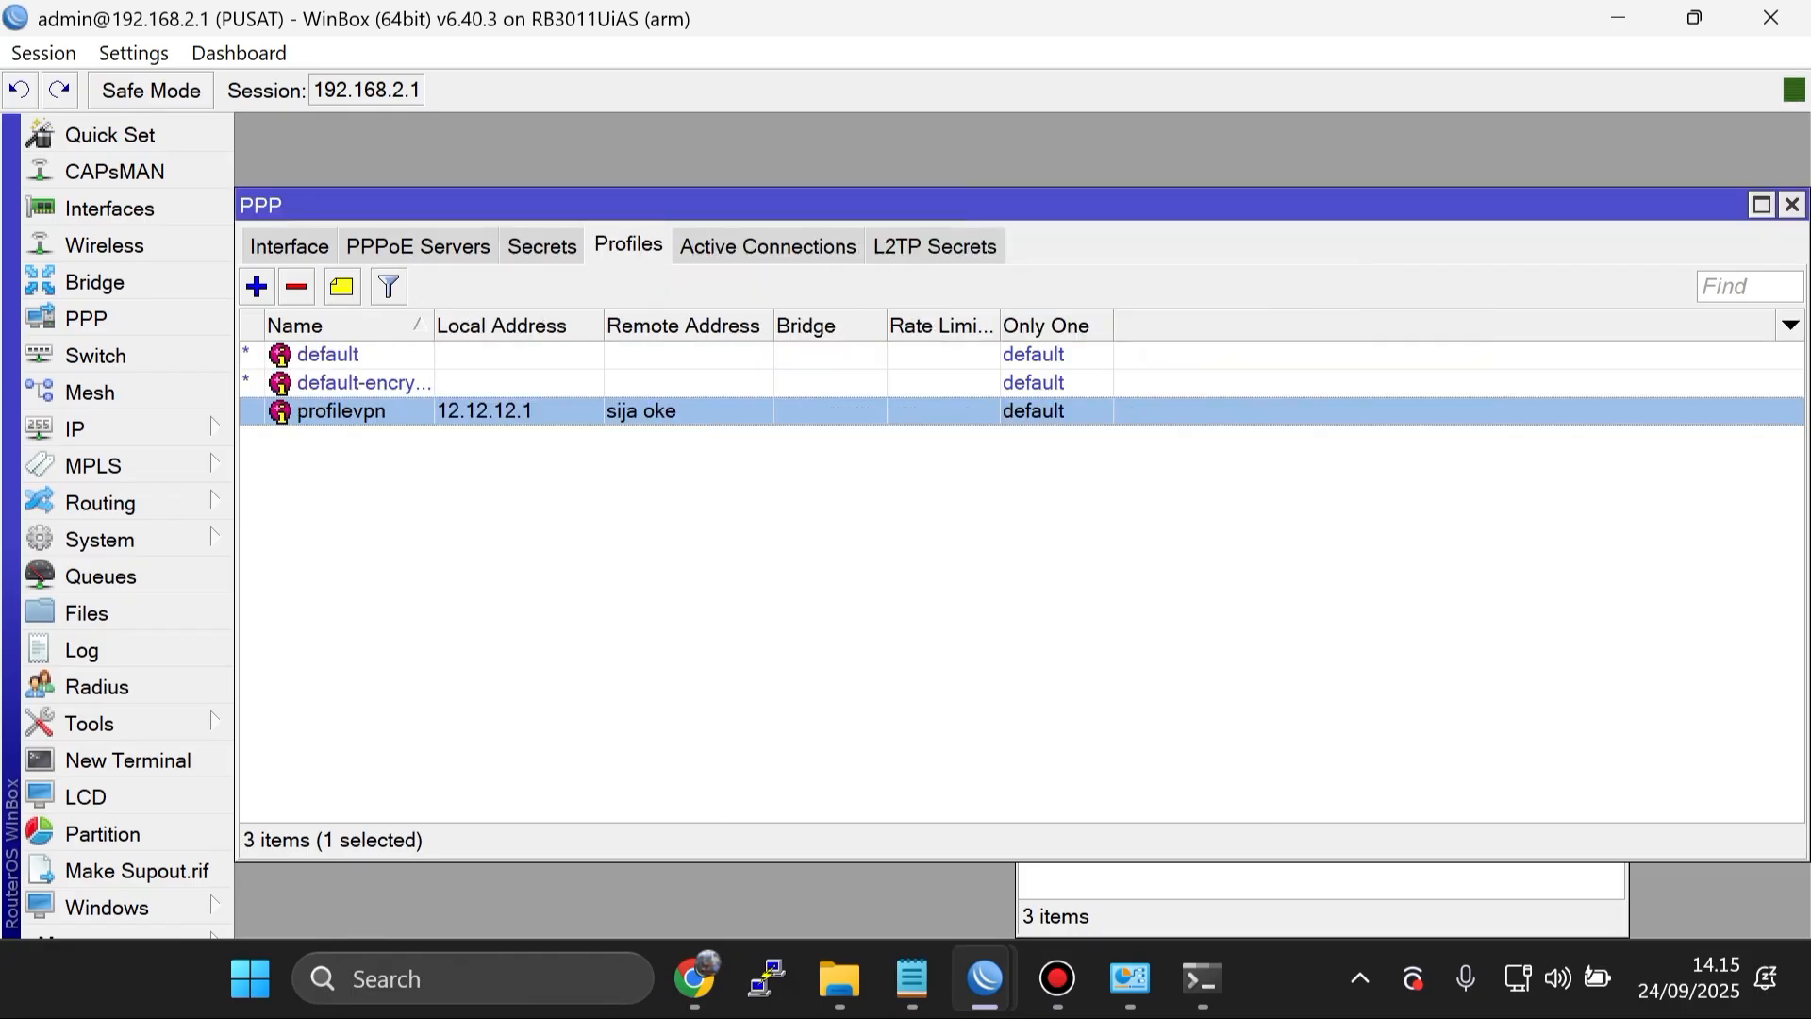
double_click(341, 411)
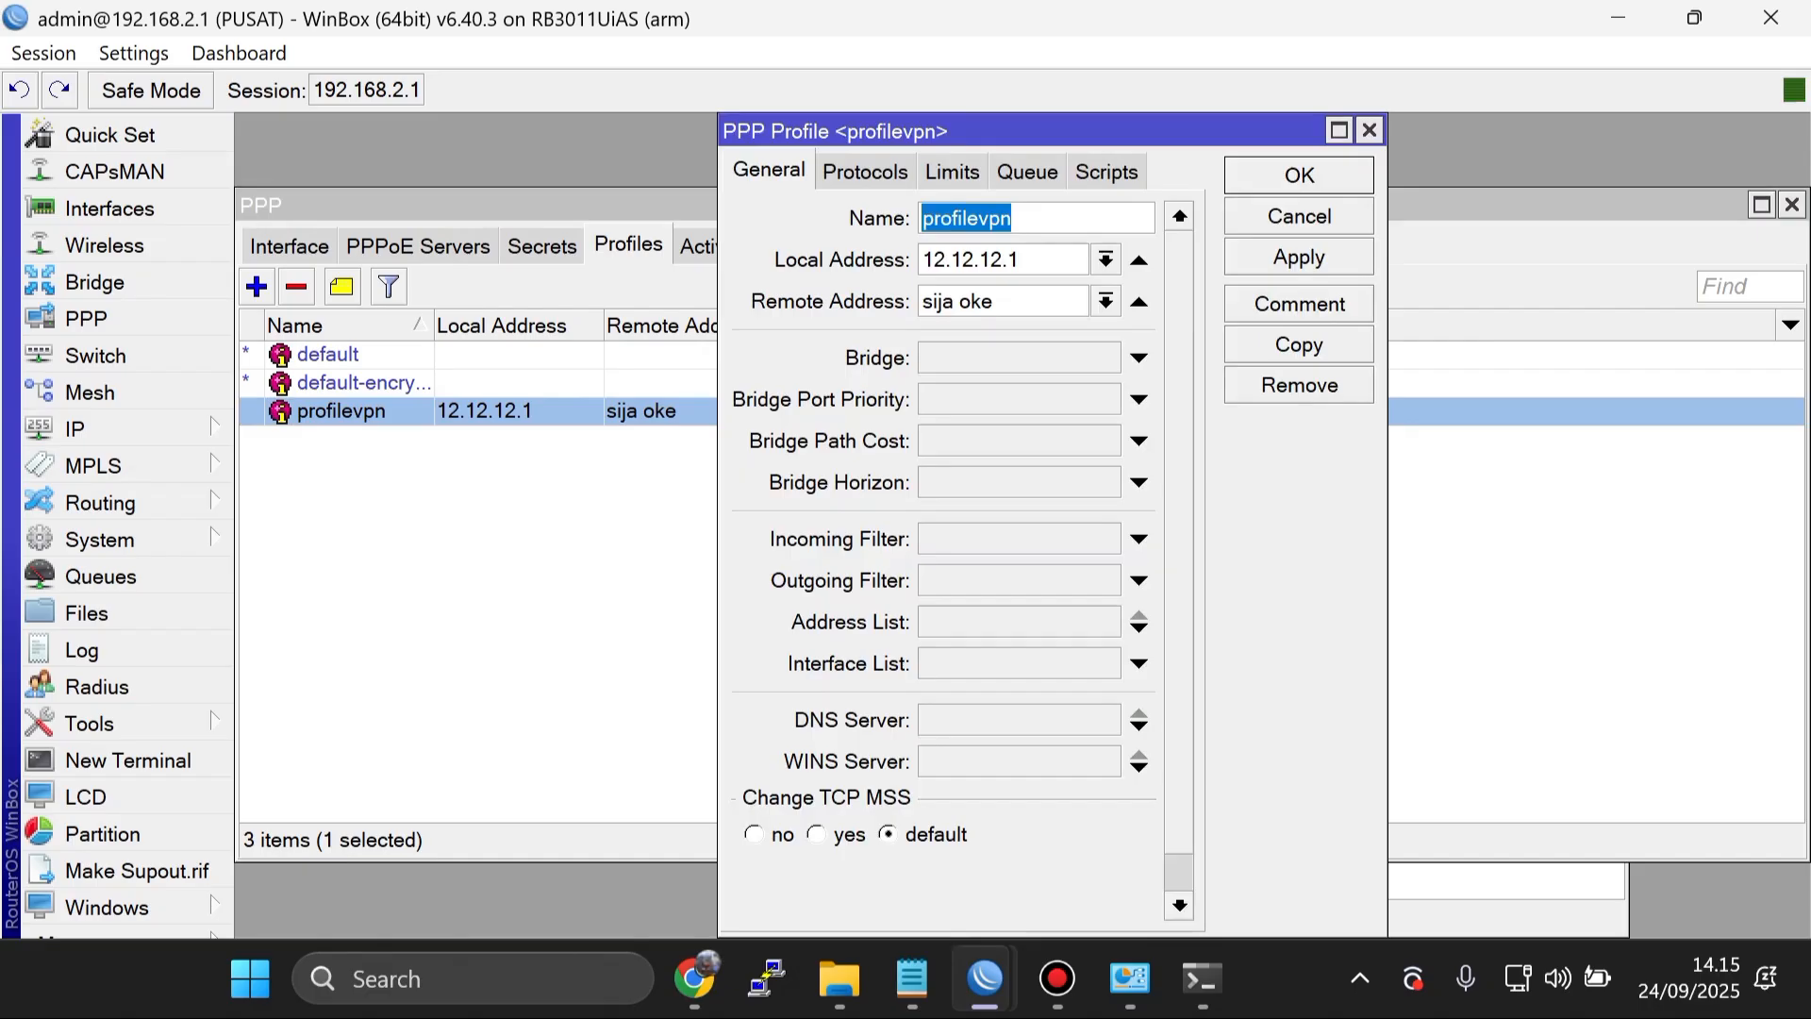
click(865, 171)
click(951, 172)
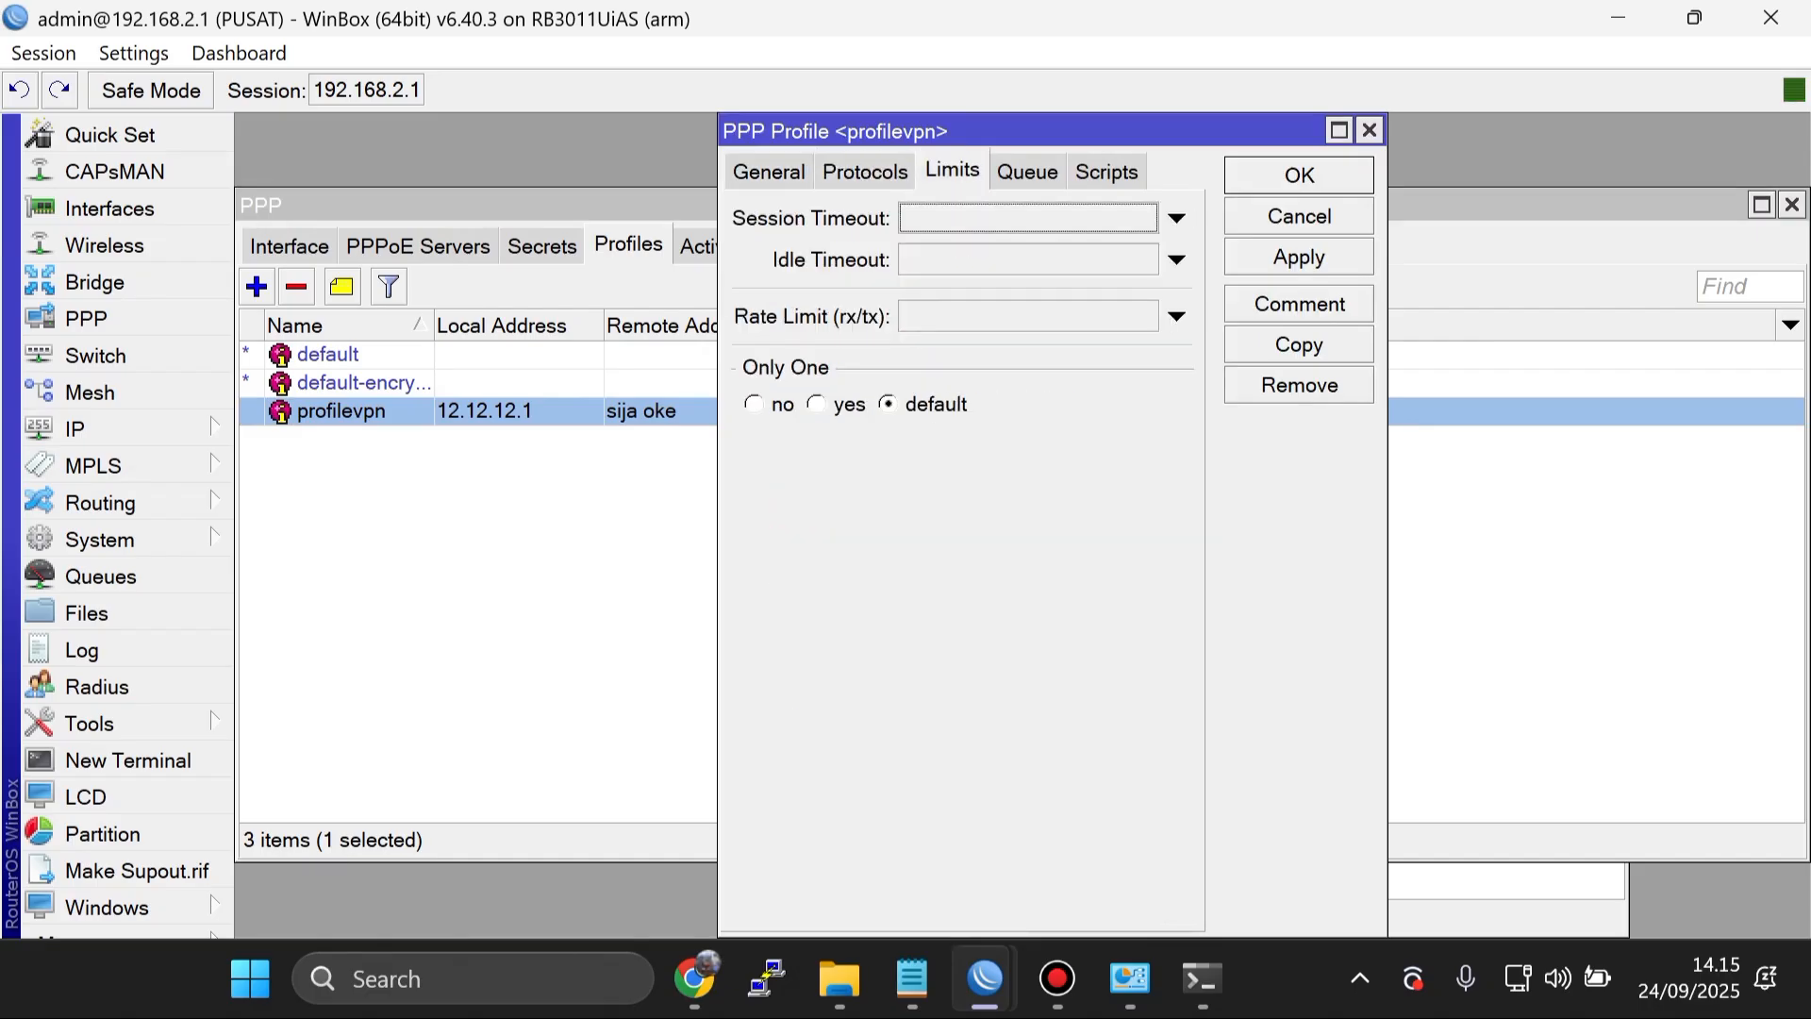
click(754, 404)
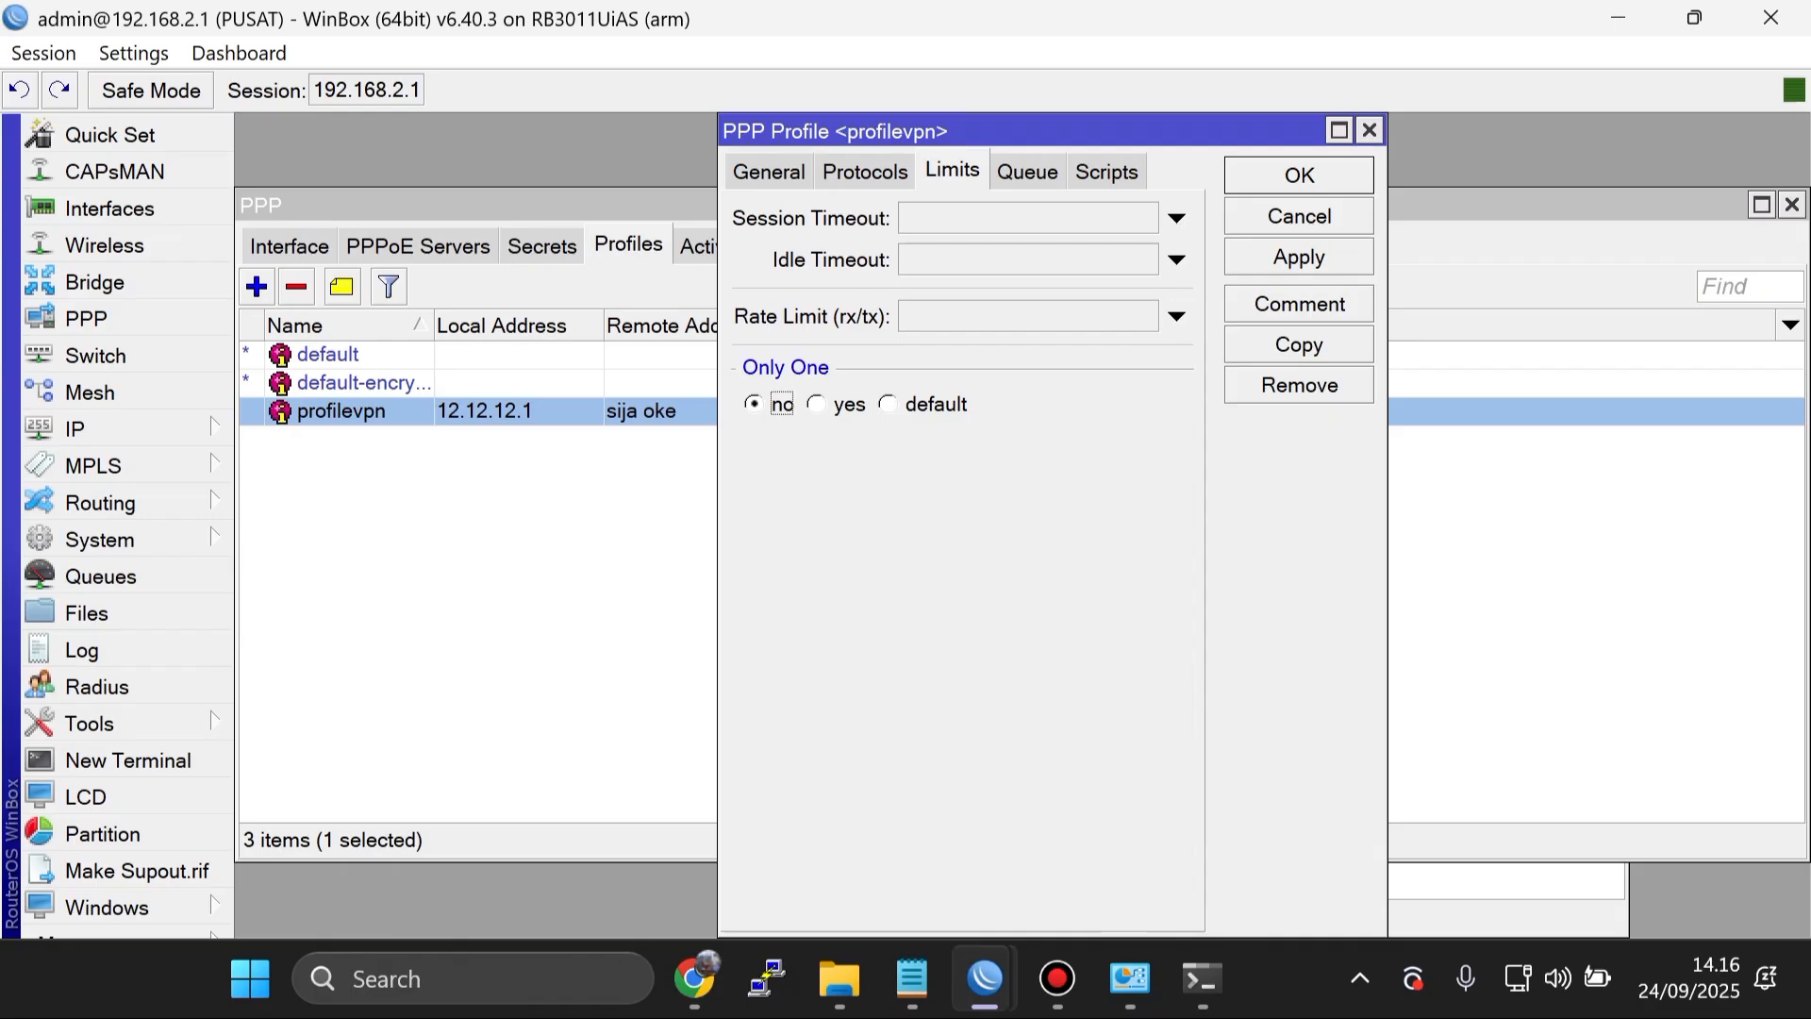
click(1299, 257)
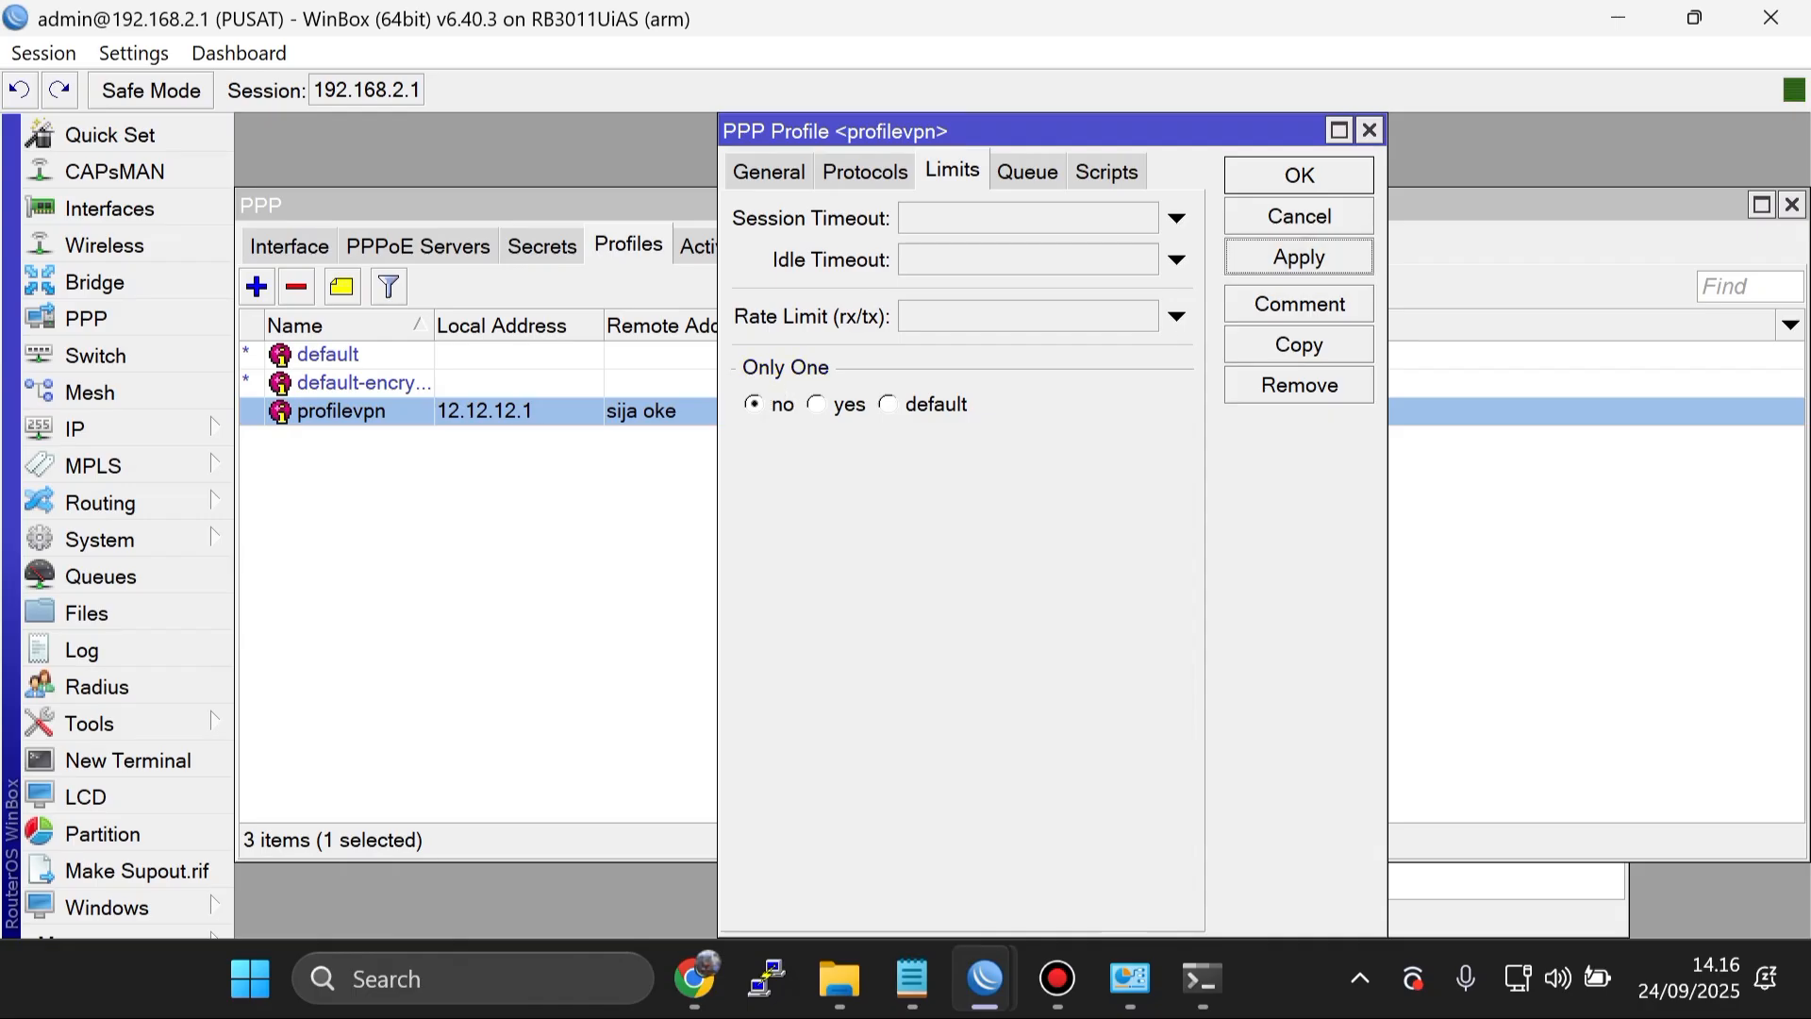